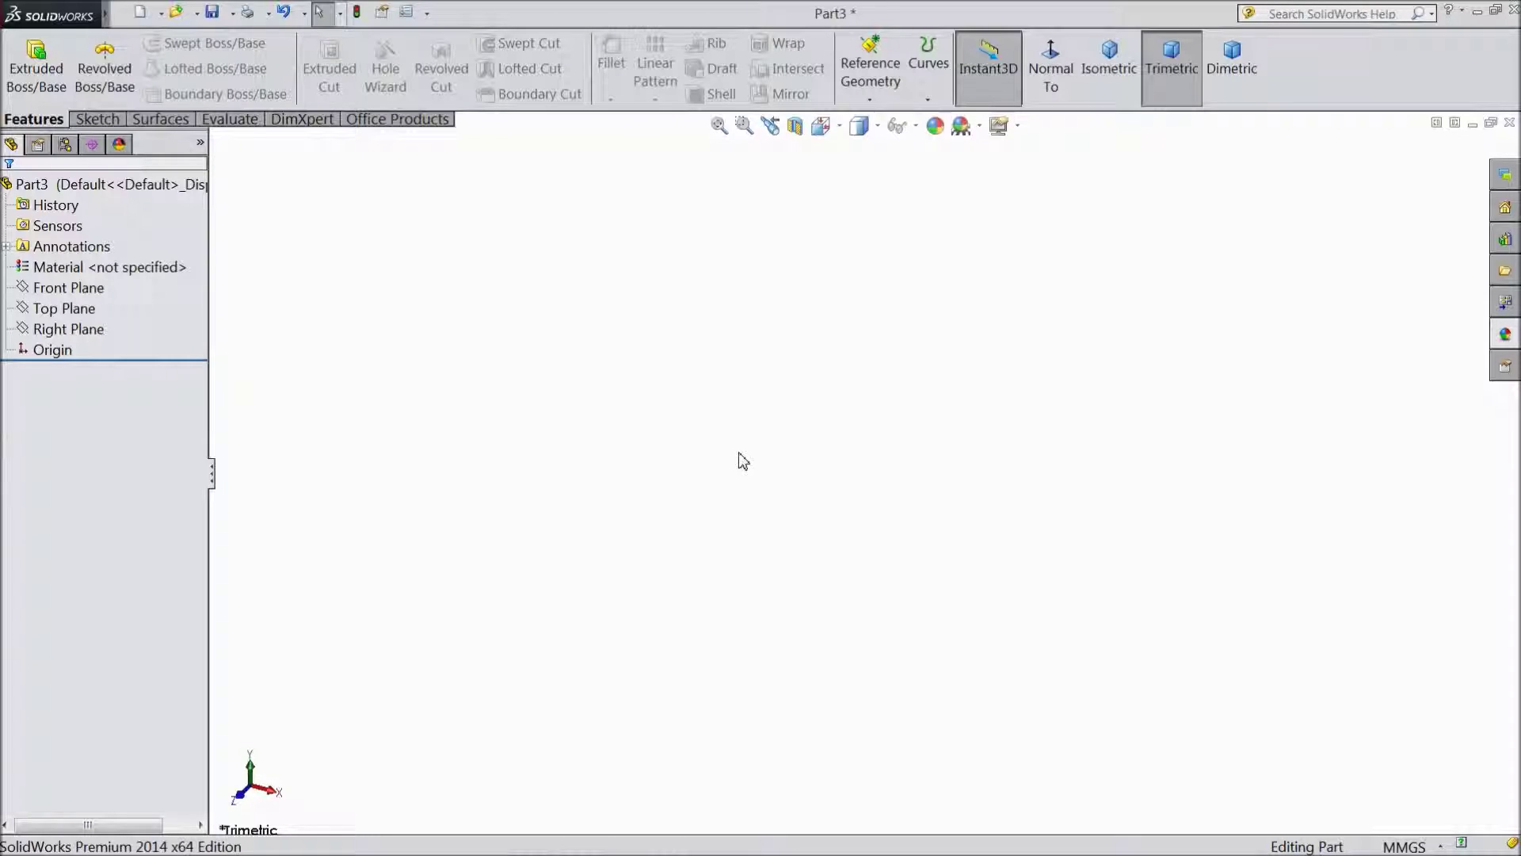
- On the Top Plane, sketch a construction corner rectangle from the origin, roughly 36 by 89 mm
left_click(77, 313)
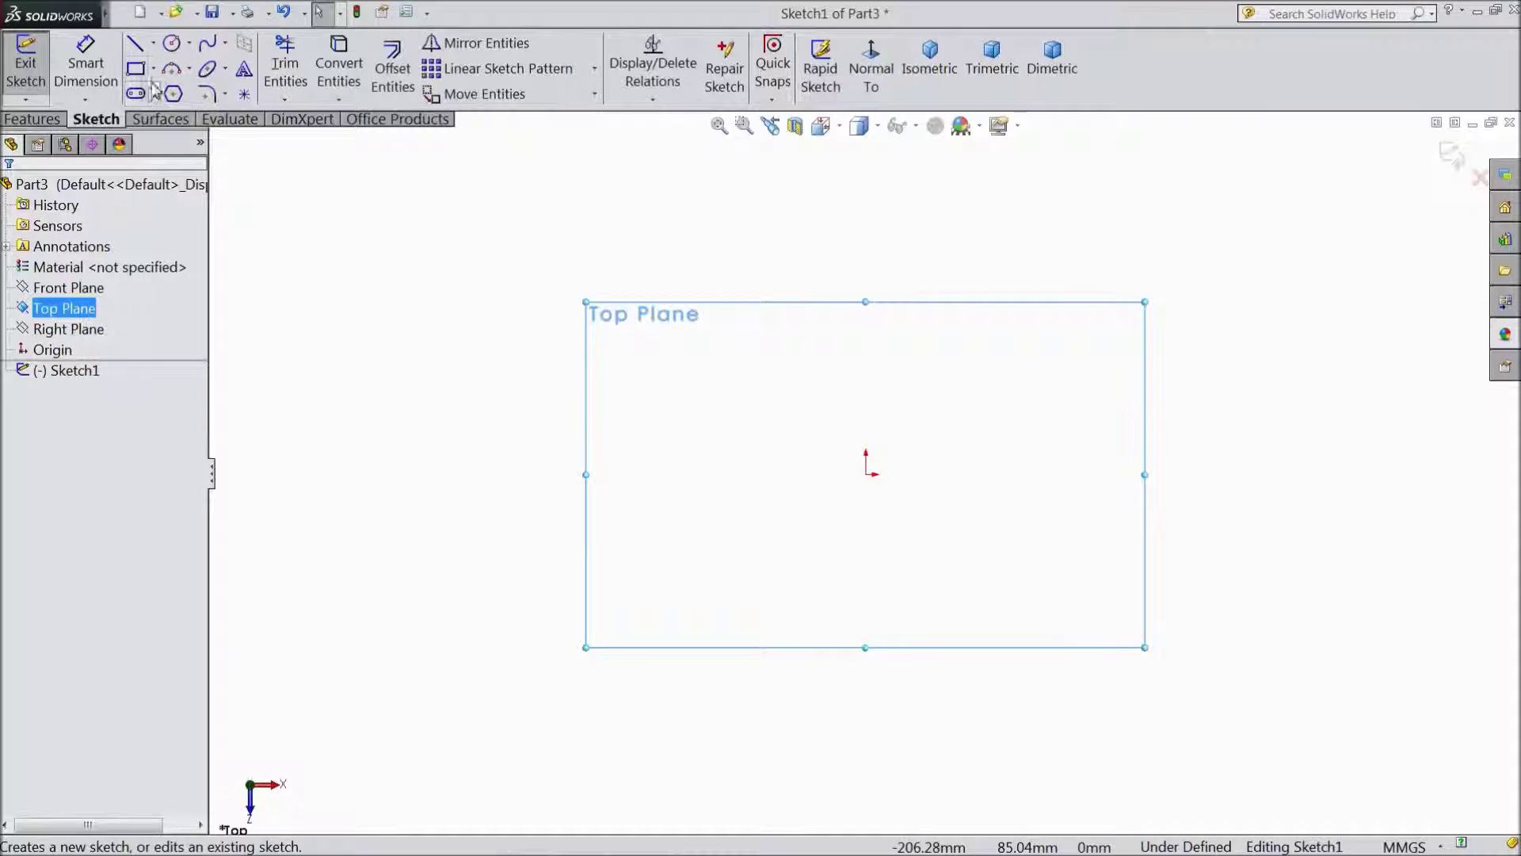
left_click(153, 69)
left_click(190, 95)
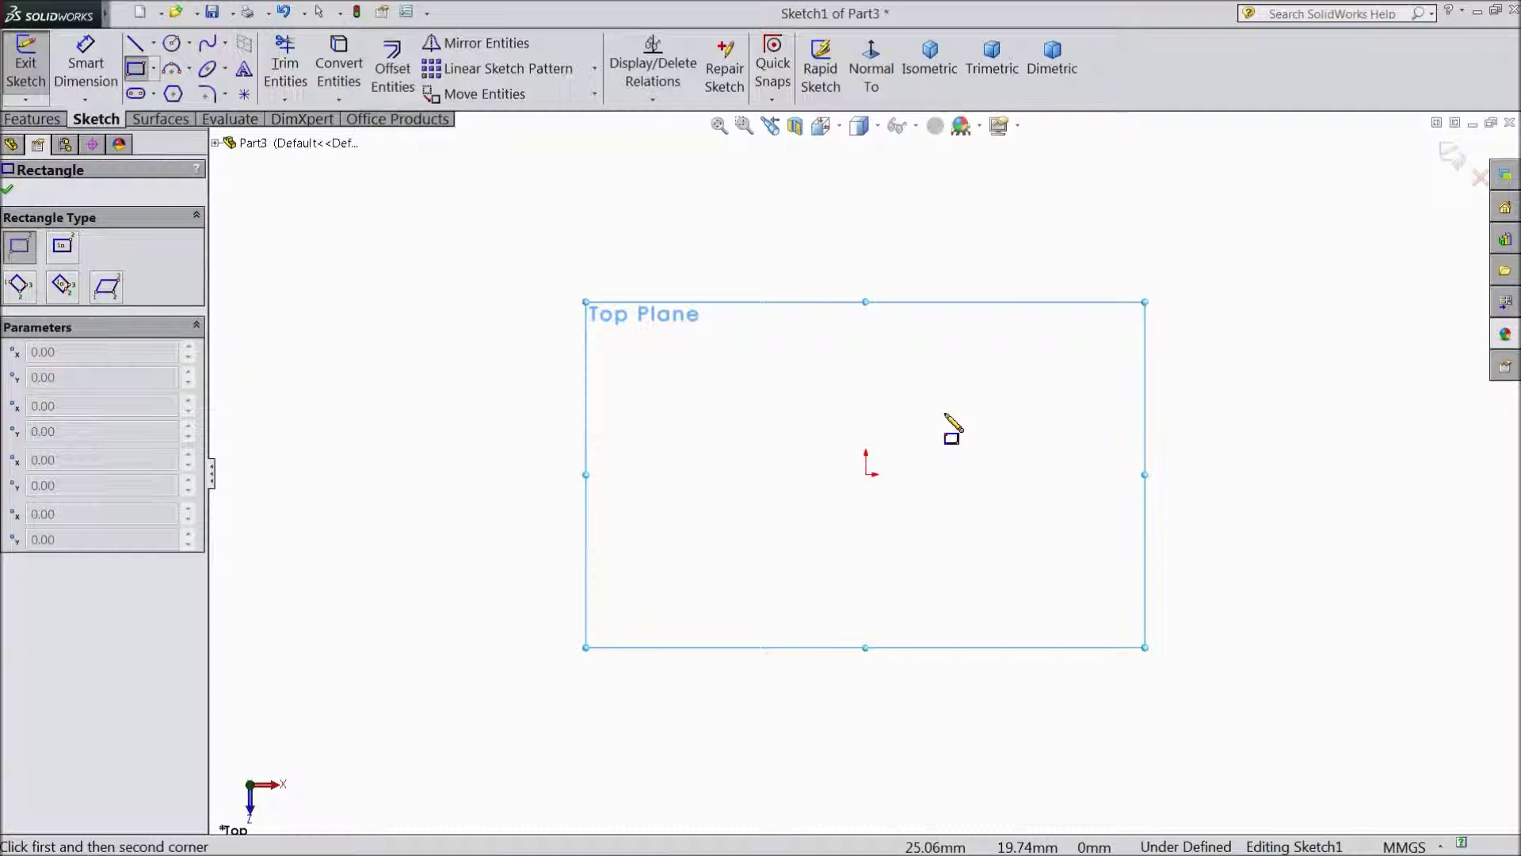
scroll(1022, 323, "up", 2)
left_click(828, 520)
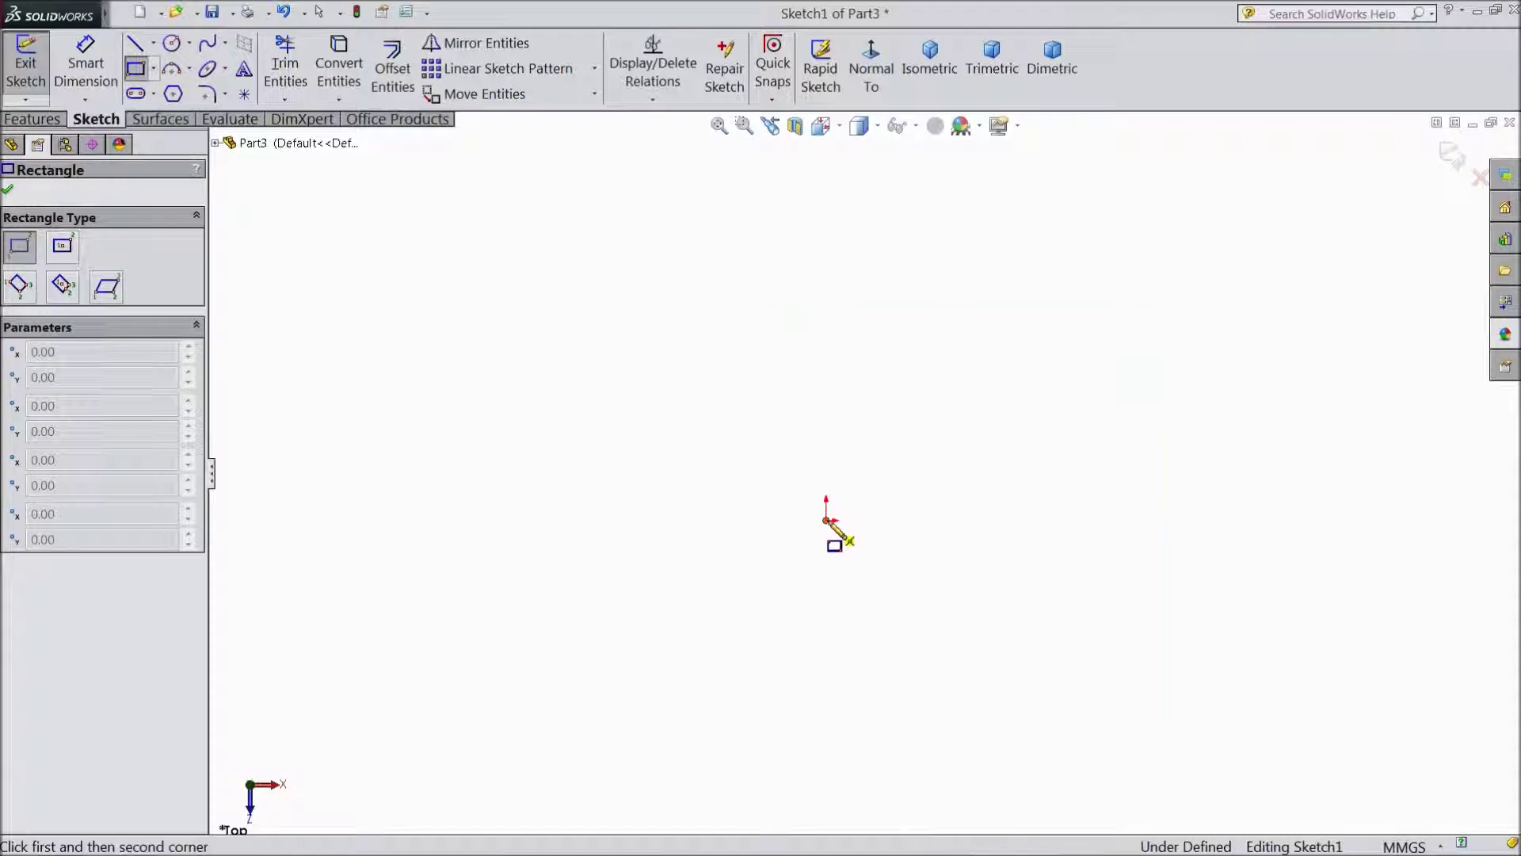
left_click(962, 186)
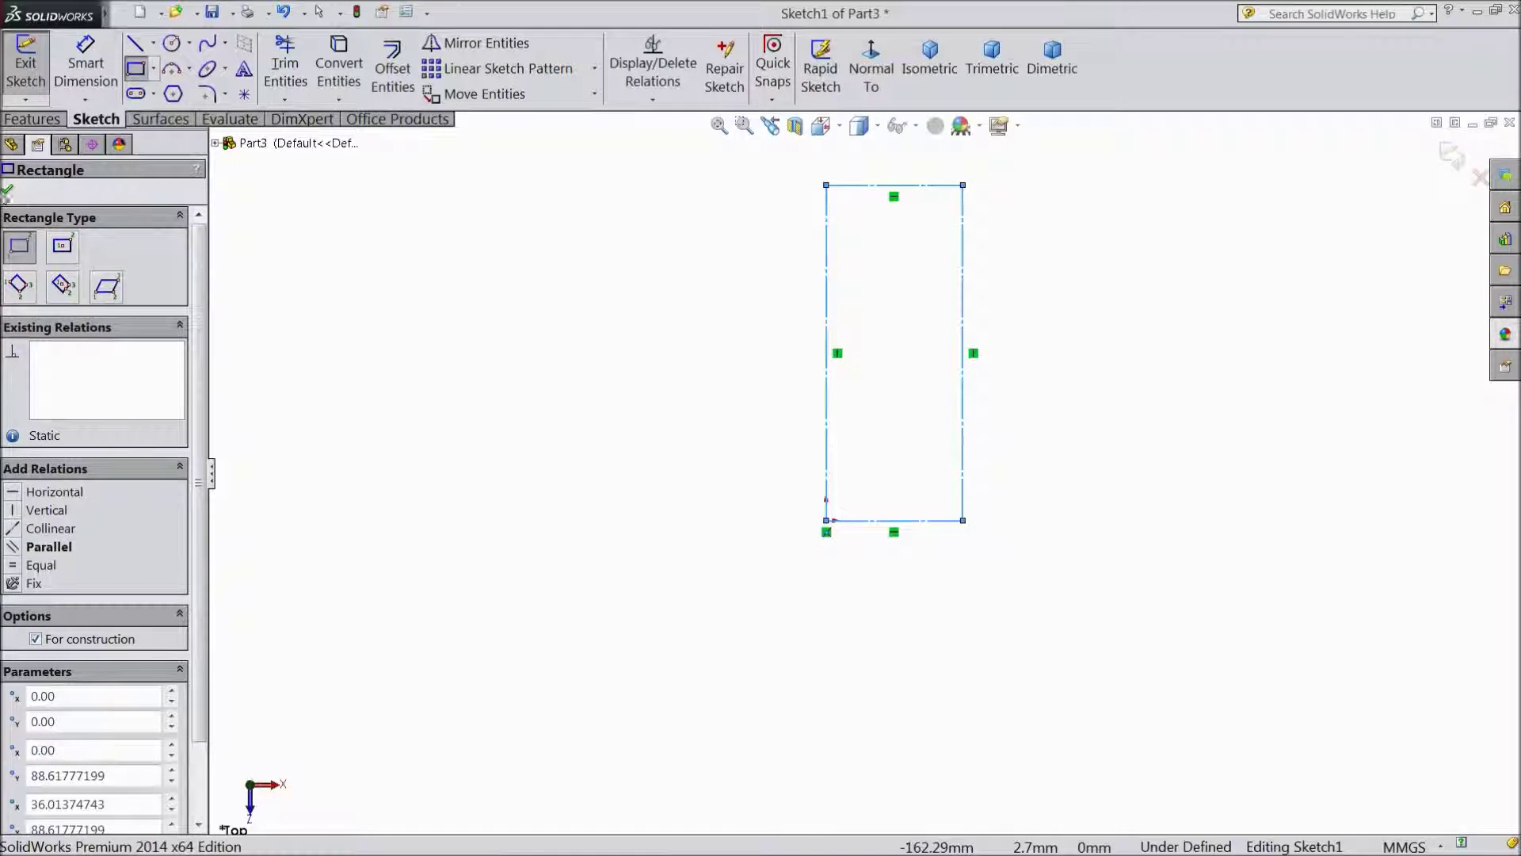
left_click(8, 191)
left_click(86, 64)
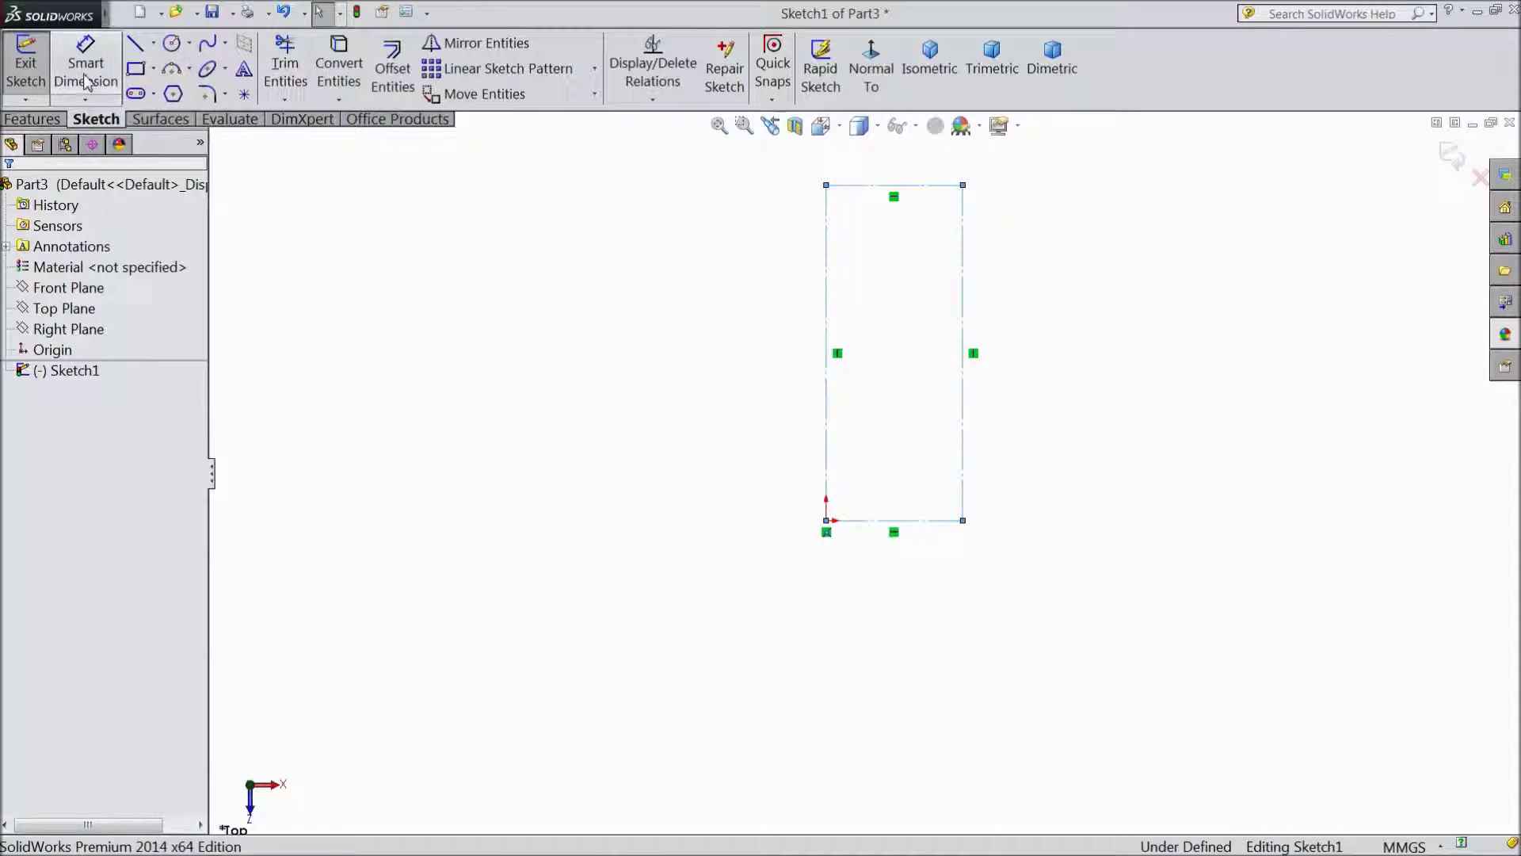
- Dimension the rectangle's left edge to 78 mm and its bottom edge to 11.5 mm
left_click(826, 390)
left_click(701, 392)
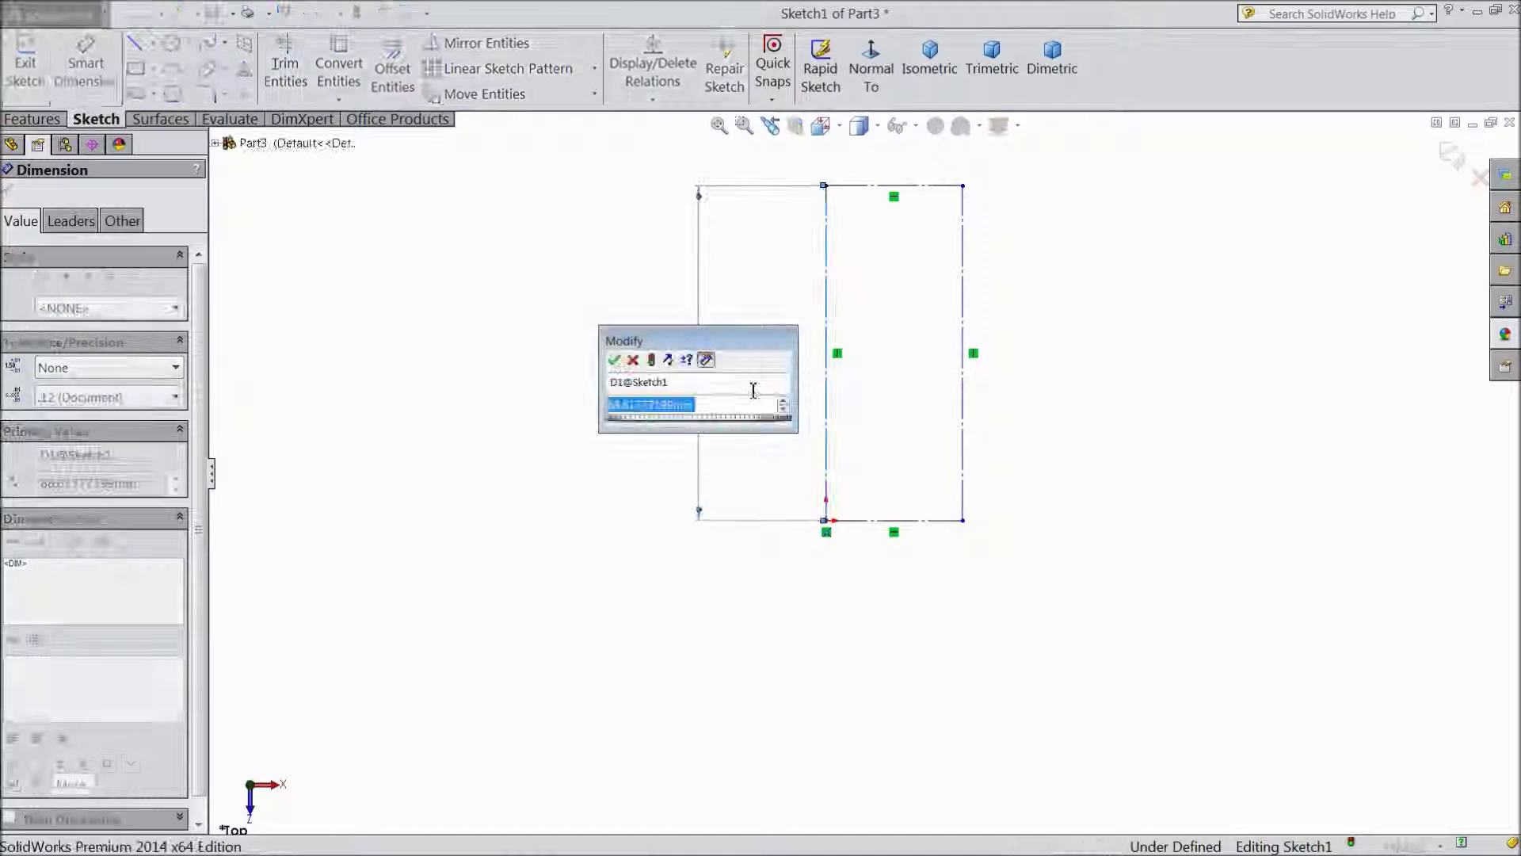
type("78")
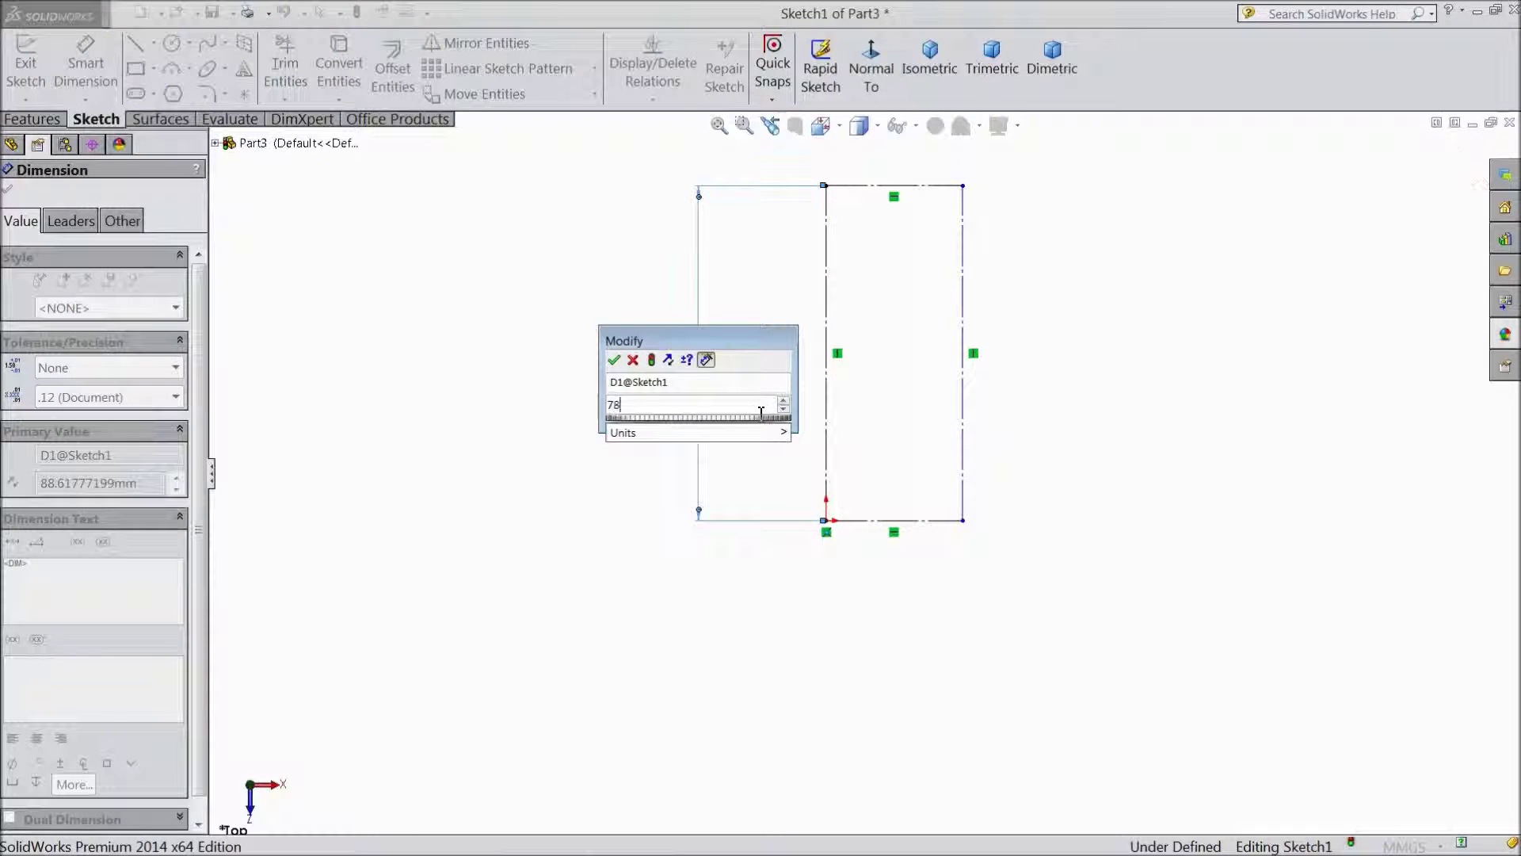
left_click(614, 361)
left_click(886, 520)
left_click(887, 628)
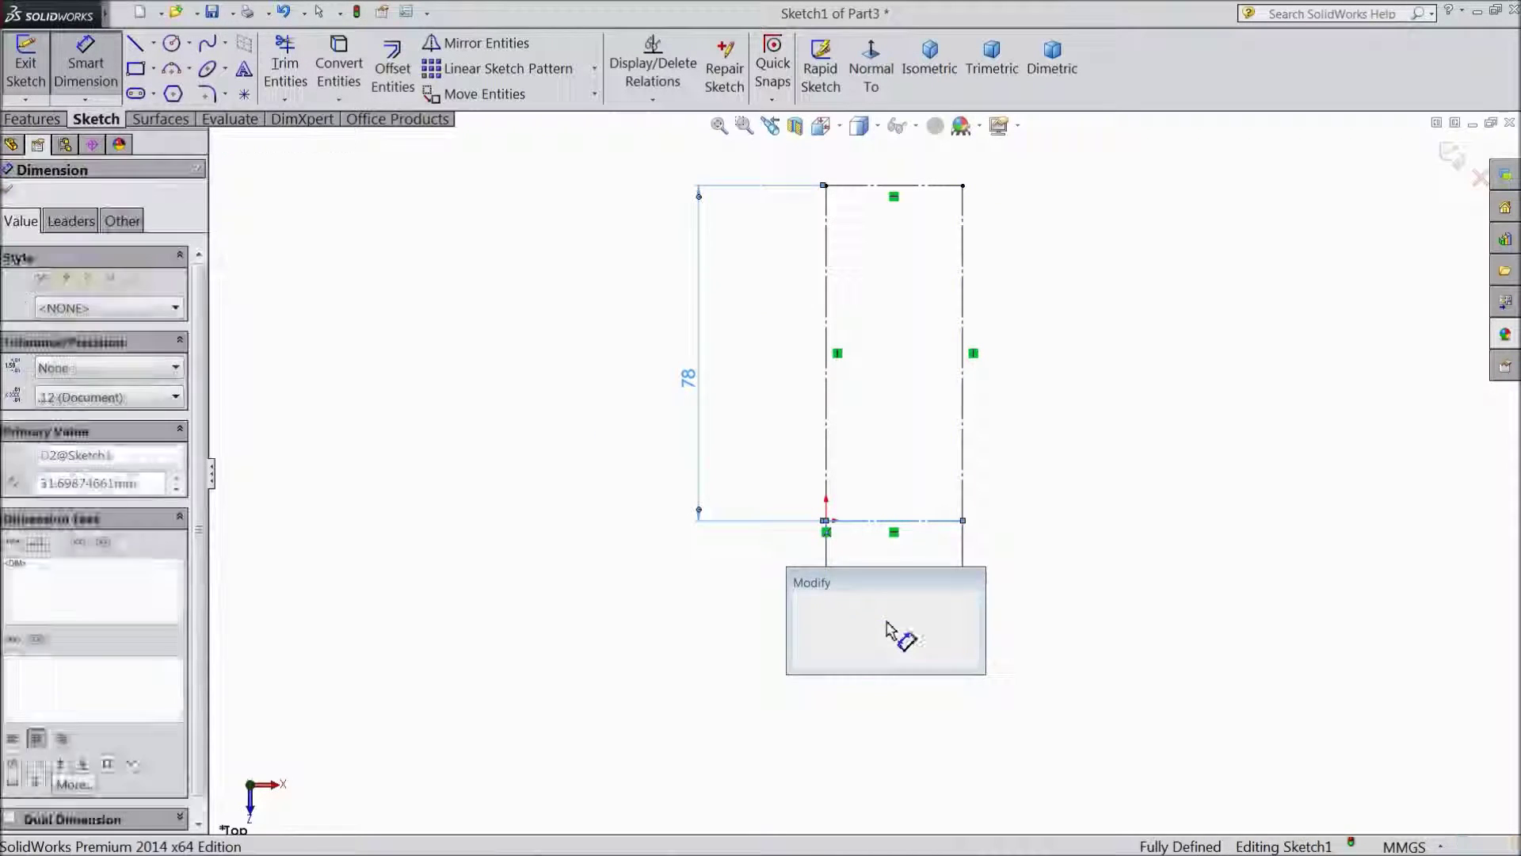
type("11.5")
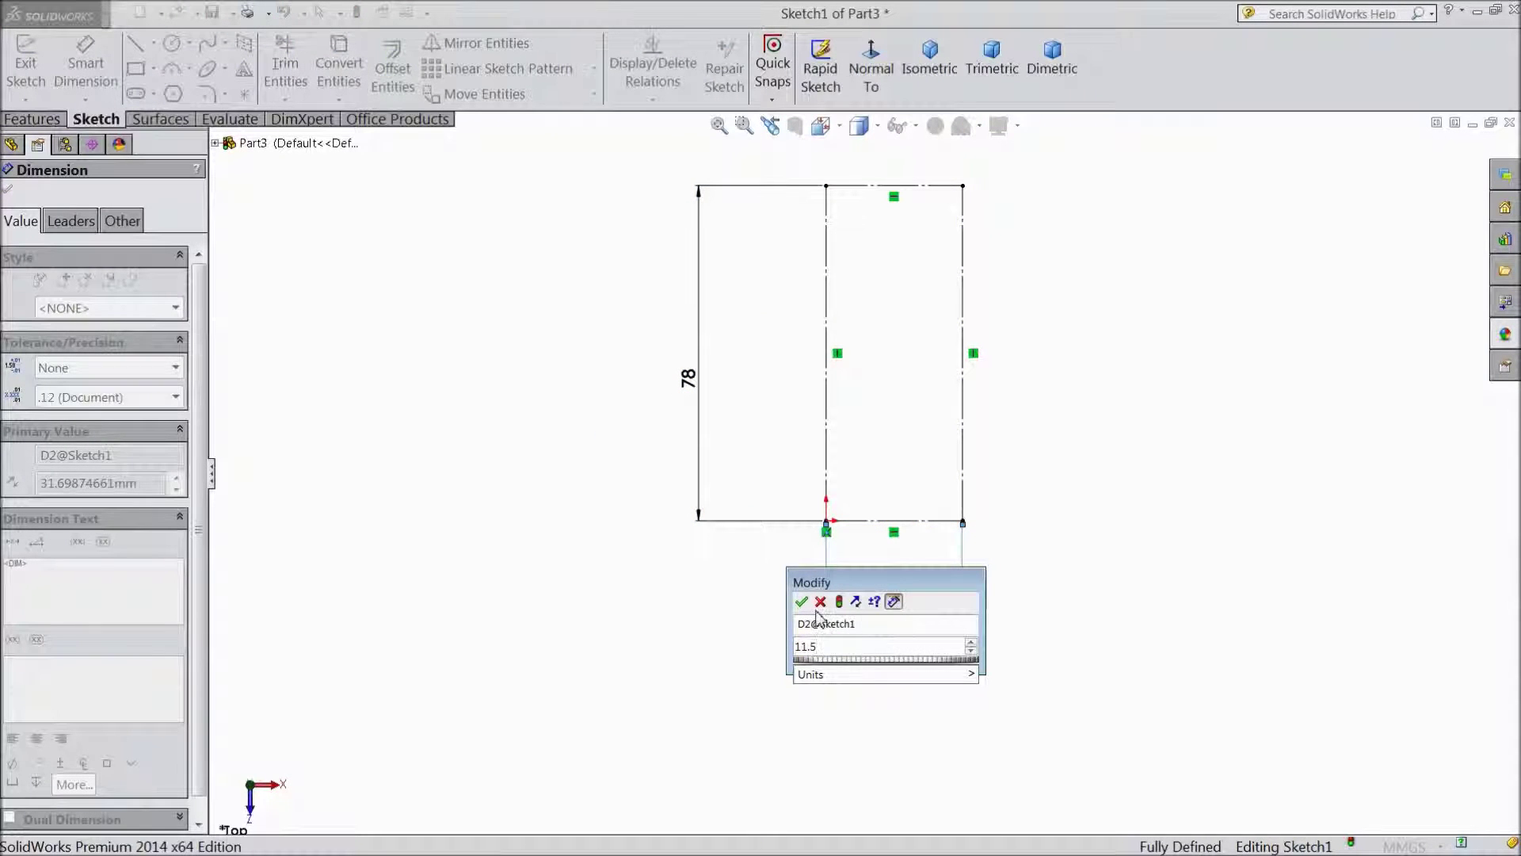
key("Return")
scroll(854, 247, "down", 2)
scroll(854, 251, "down", 1)
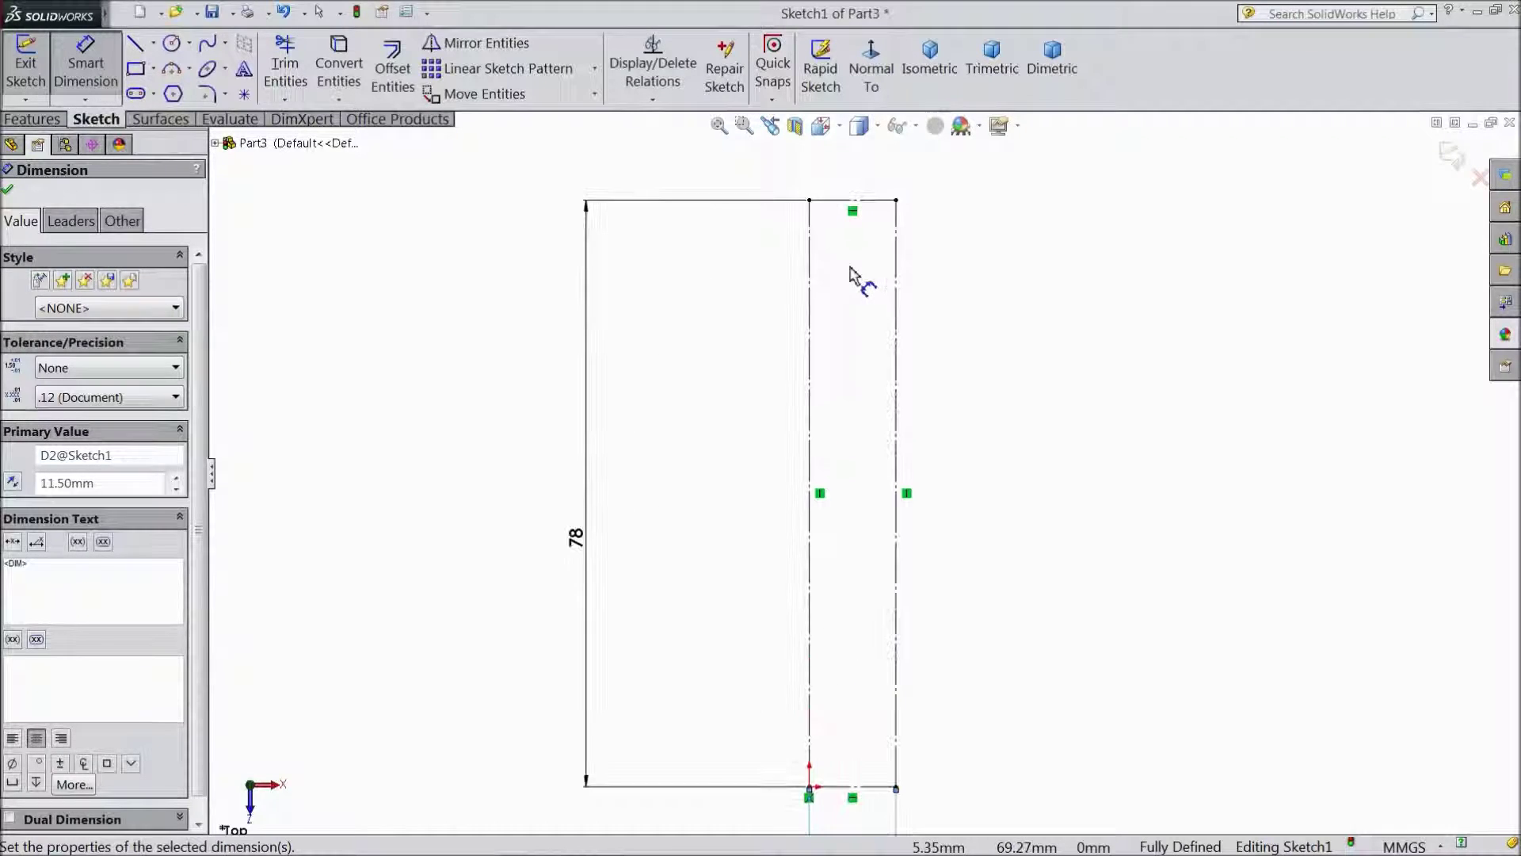
left_click(154, 44)
- Draw two slanted centerlines between the vertical edges and select both for a Parallel relation
left_click(170, 88)
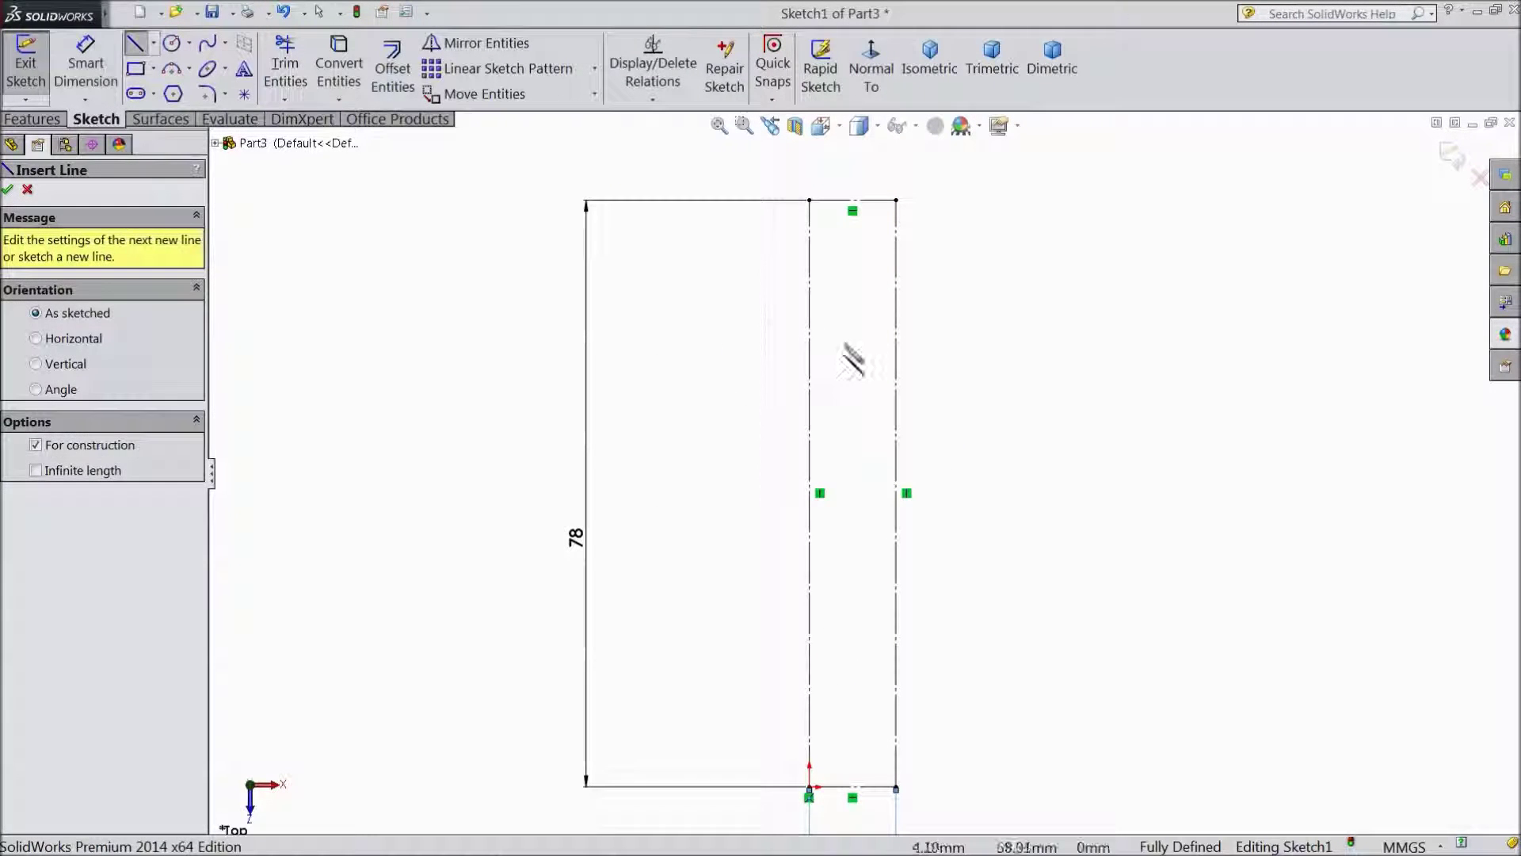
scroll(810, 294, "down", 1)
left_click(808, 303)
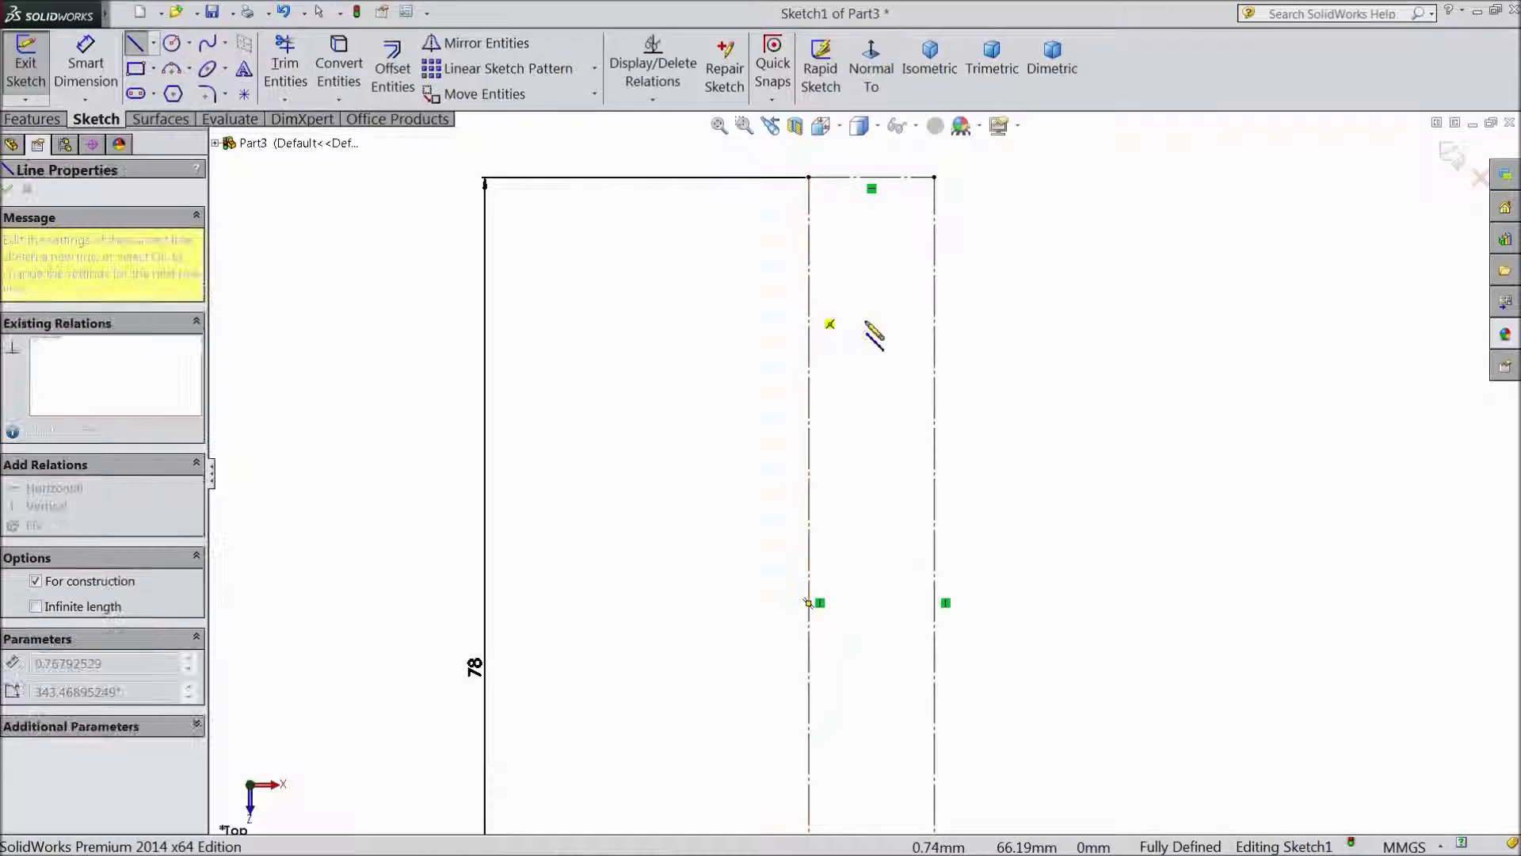
left_click(935, 346)
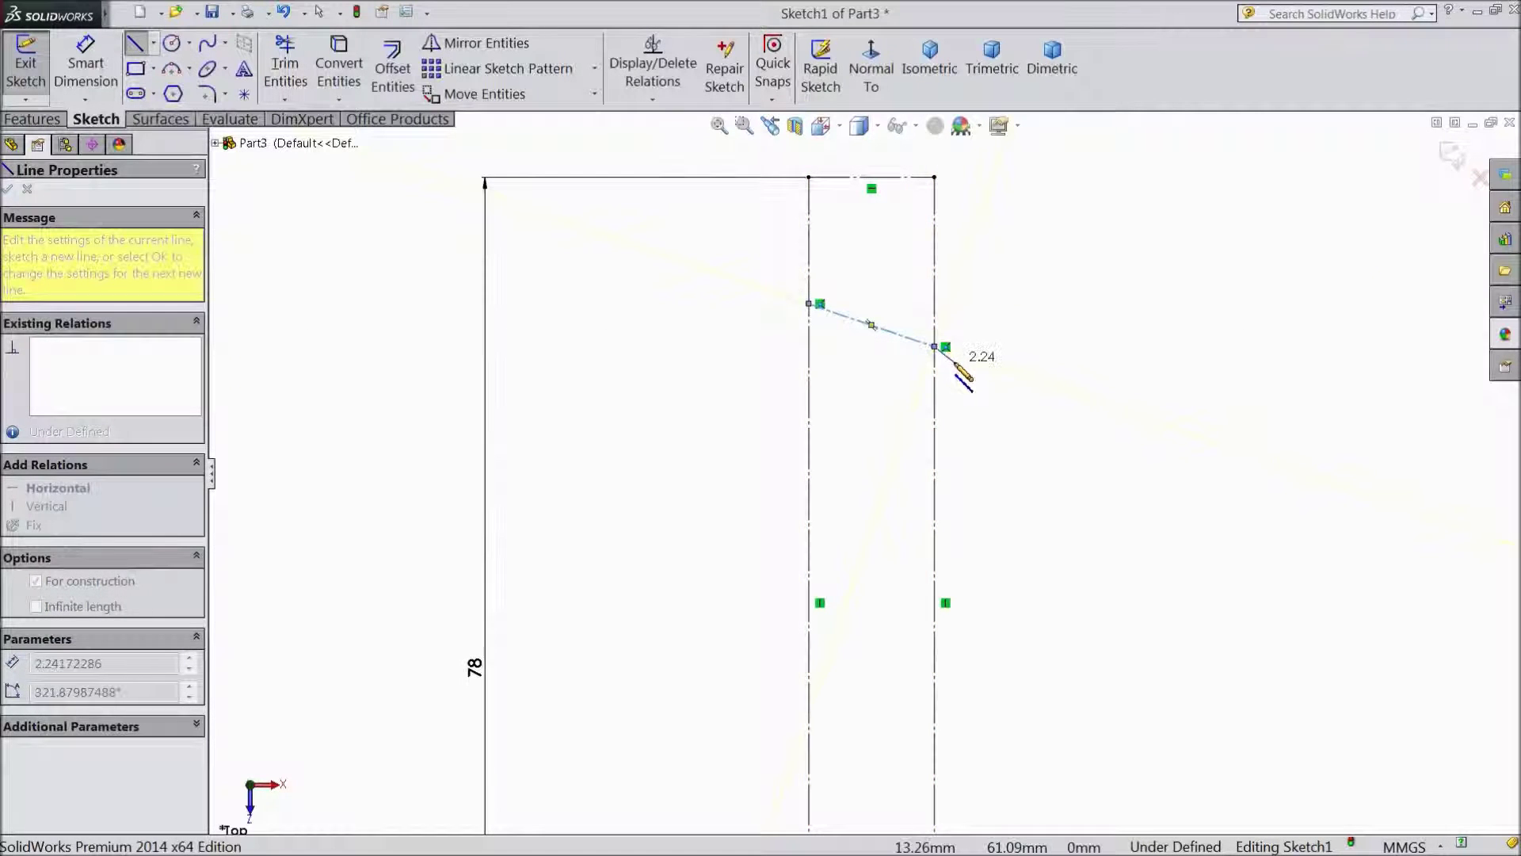
key("Escape")
key("Escape")
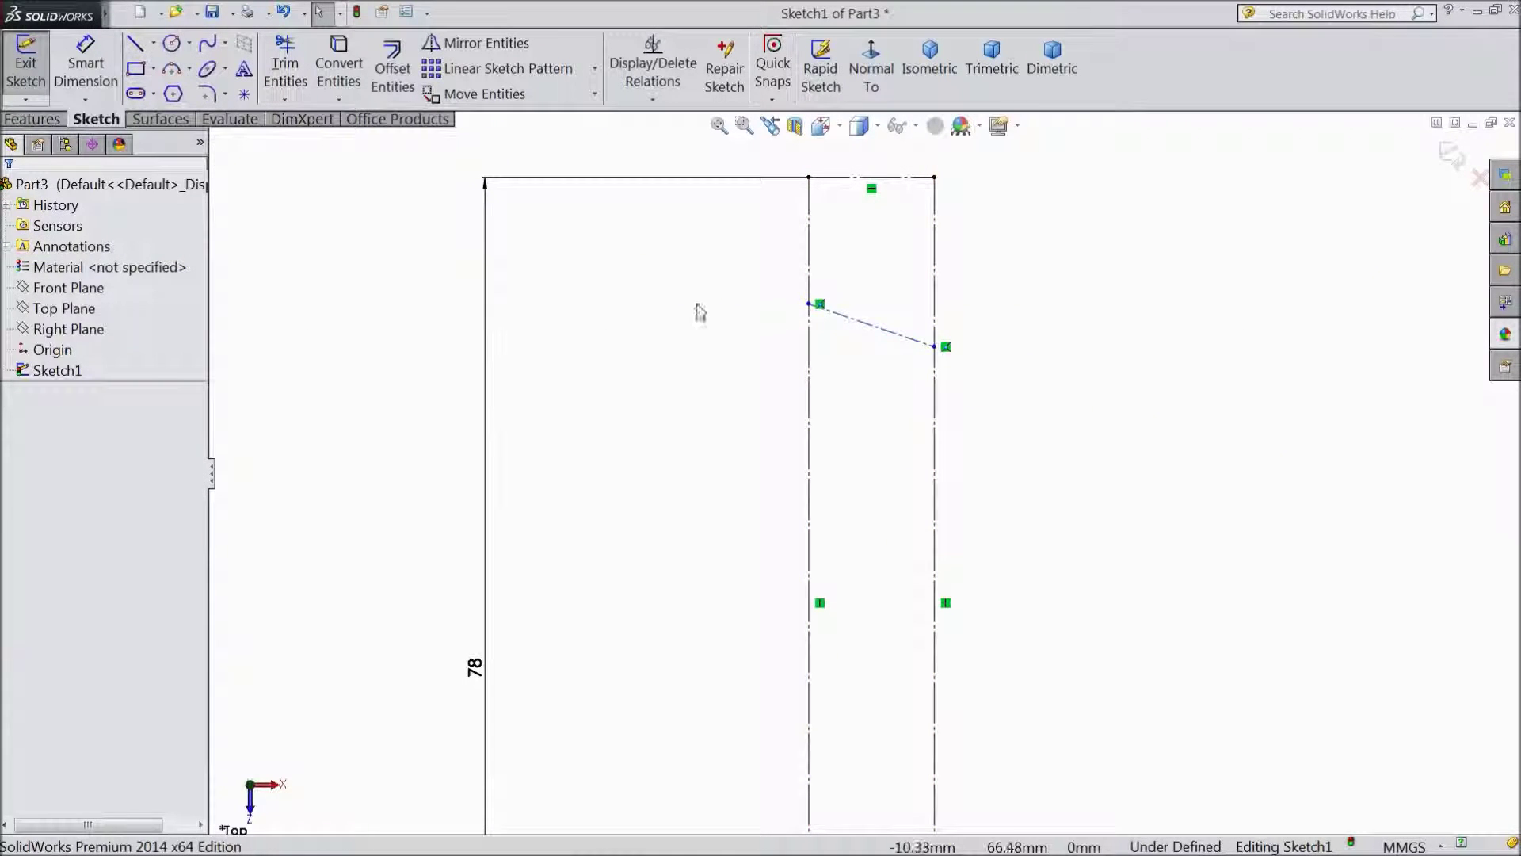
left_click(154, 44)
left_click(170, 92)
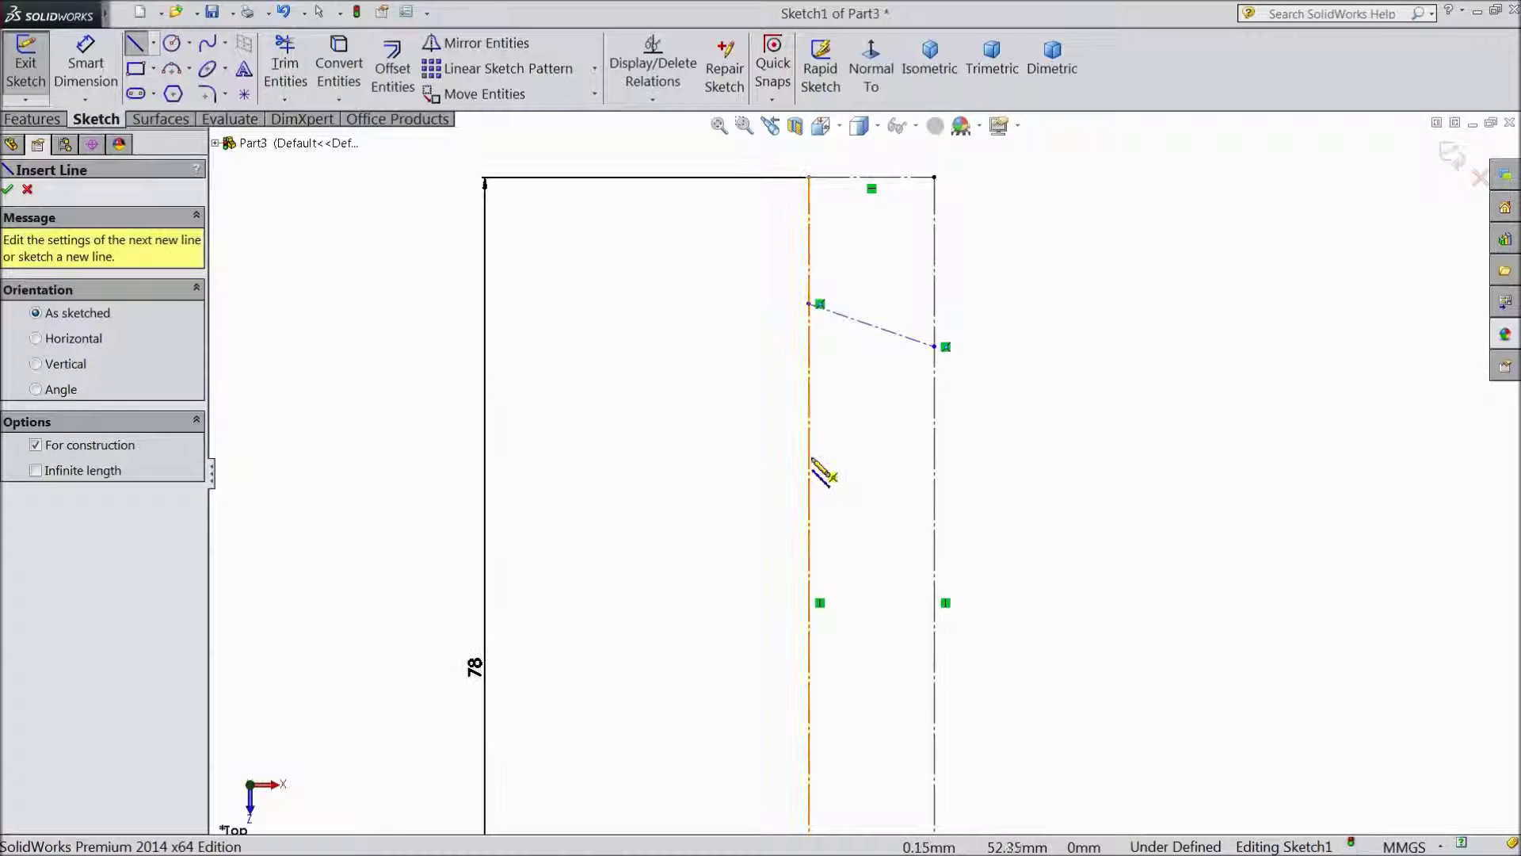
left_click(808, 455)
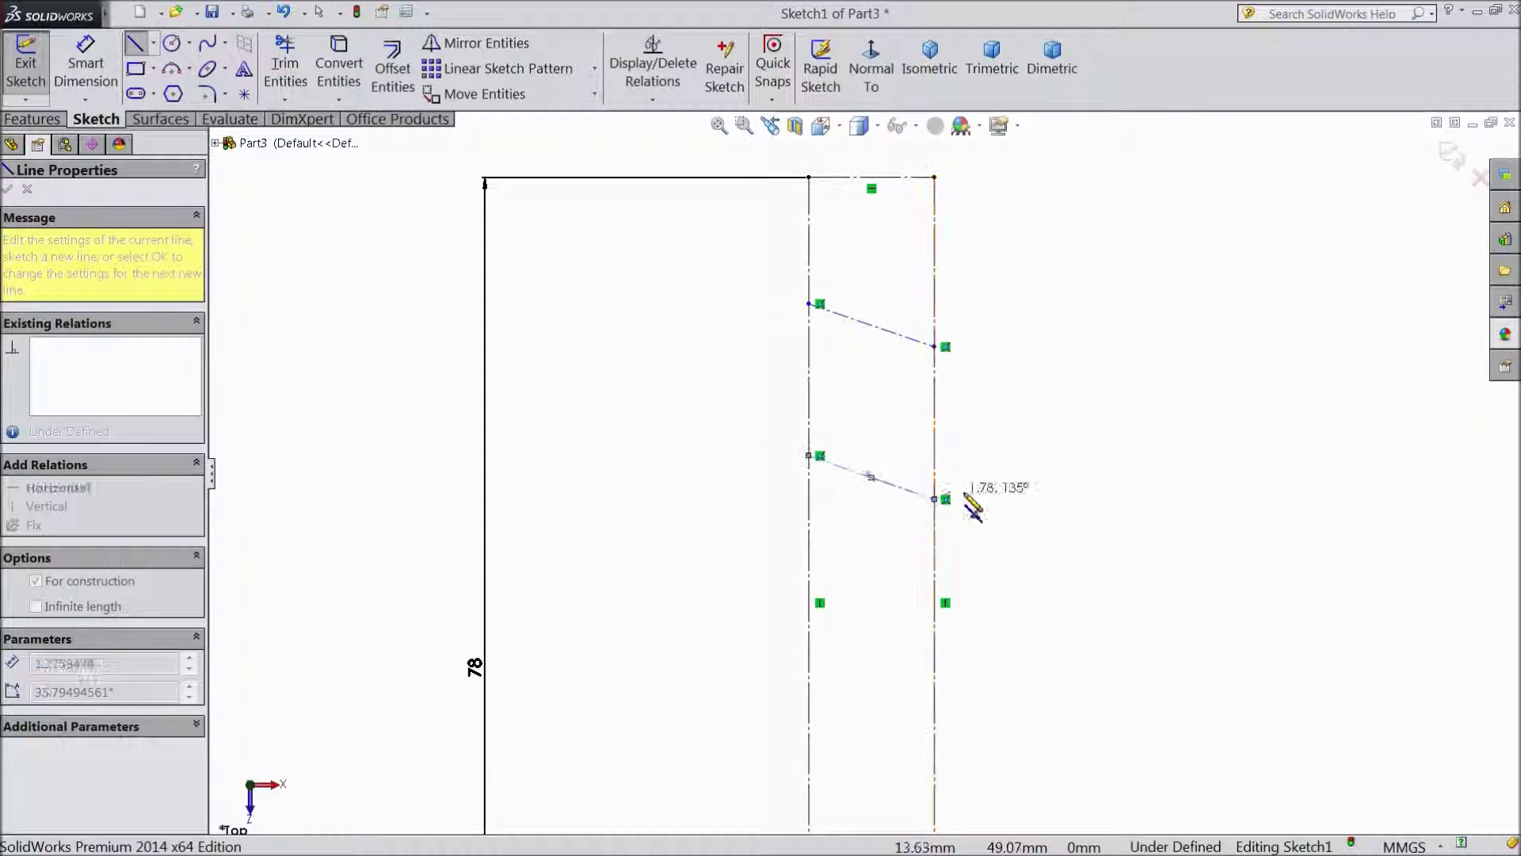
left_click(934, 499)
key("Escape")
key("Escape")
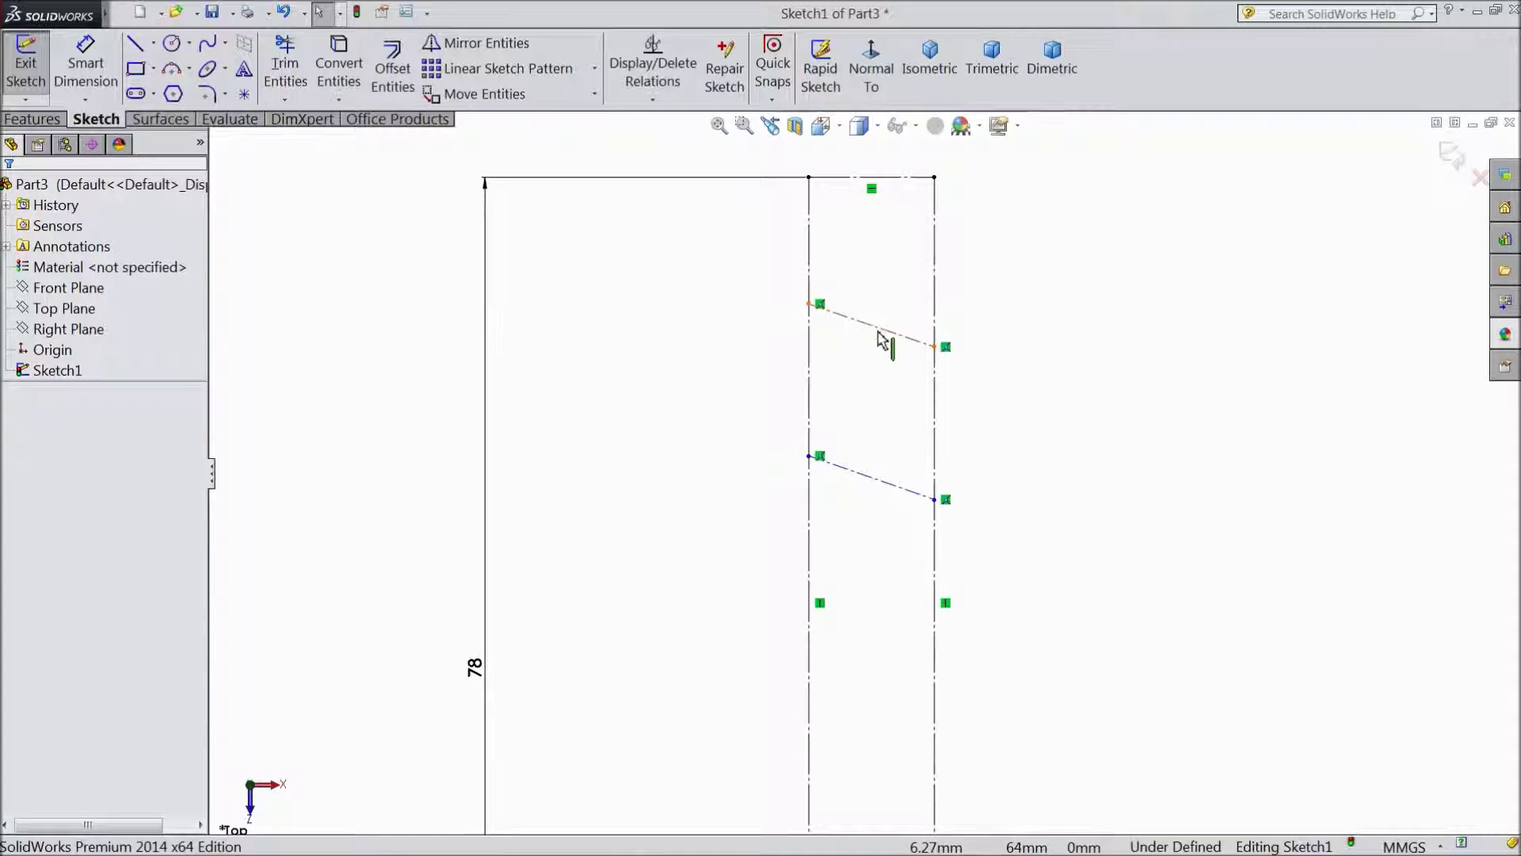
left_click(879, 341)
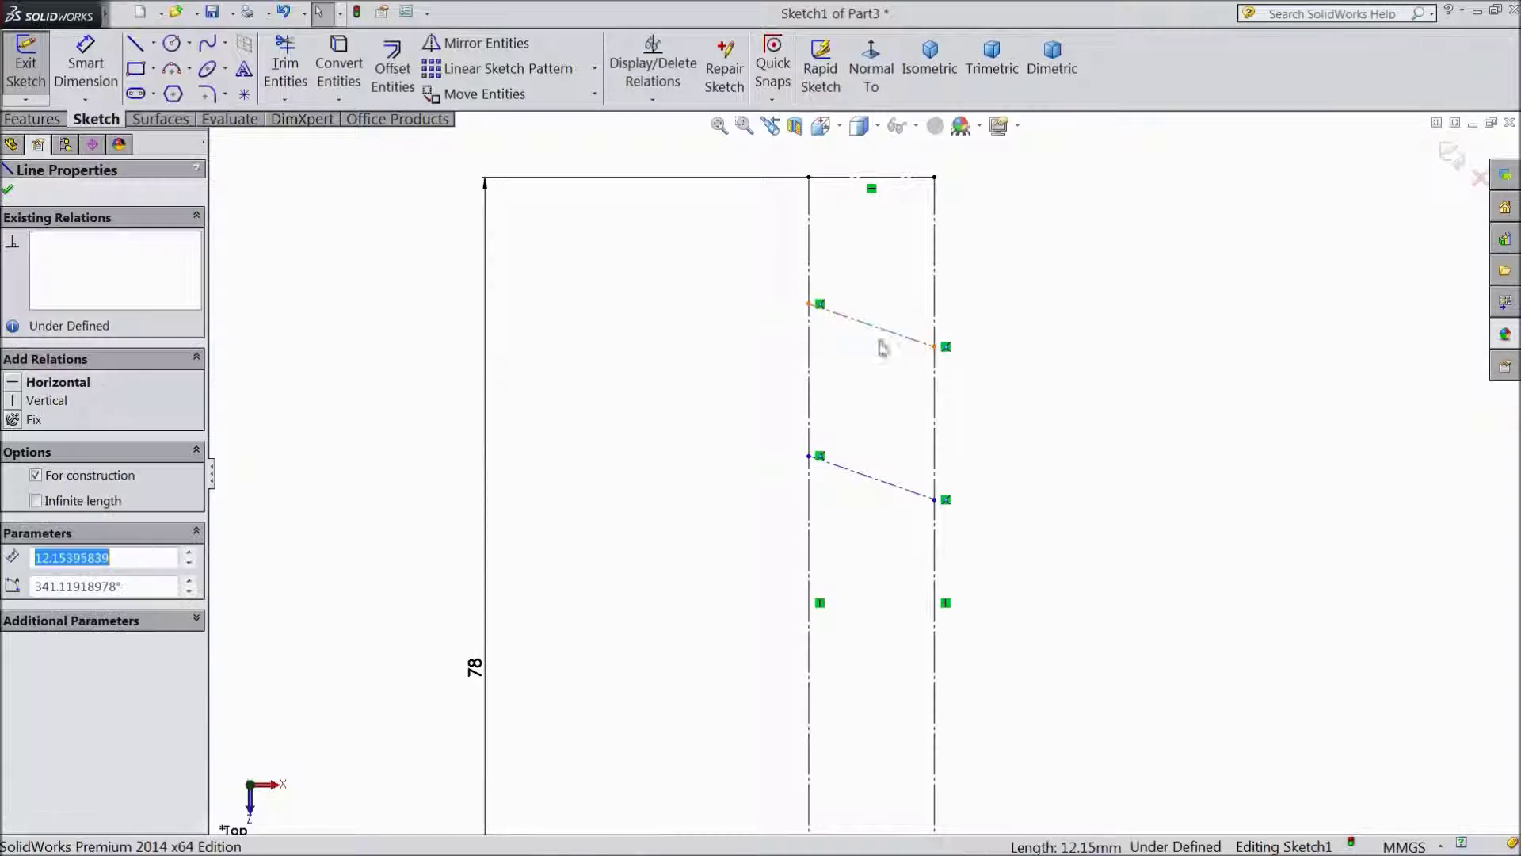
left_click(902, 491, "ctrl")
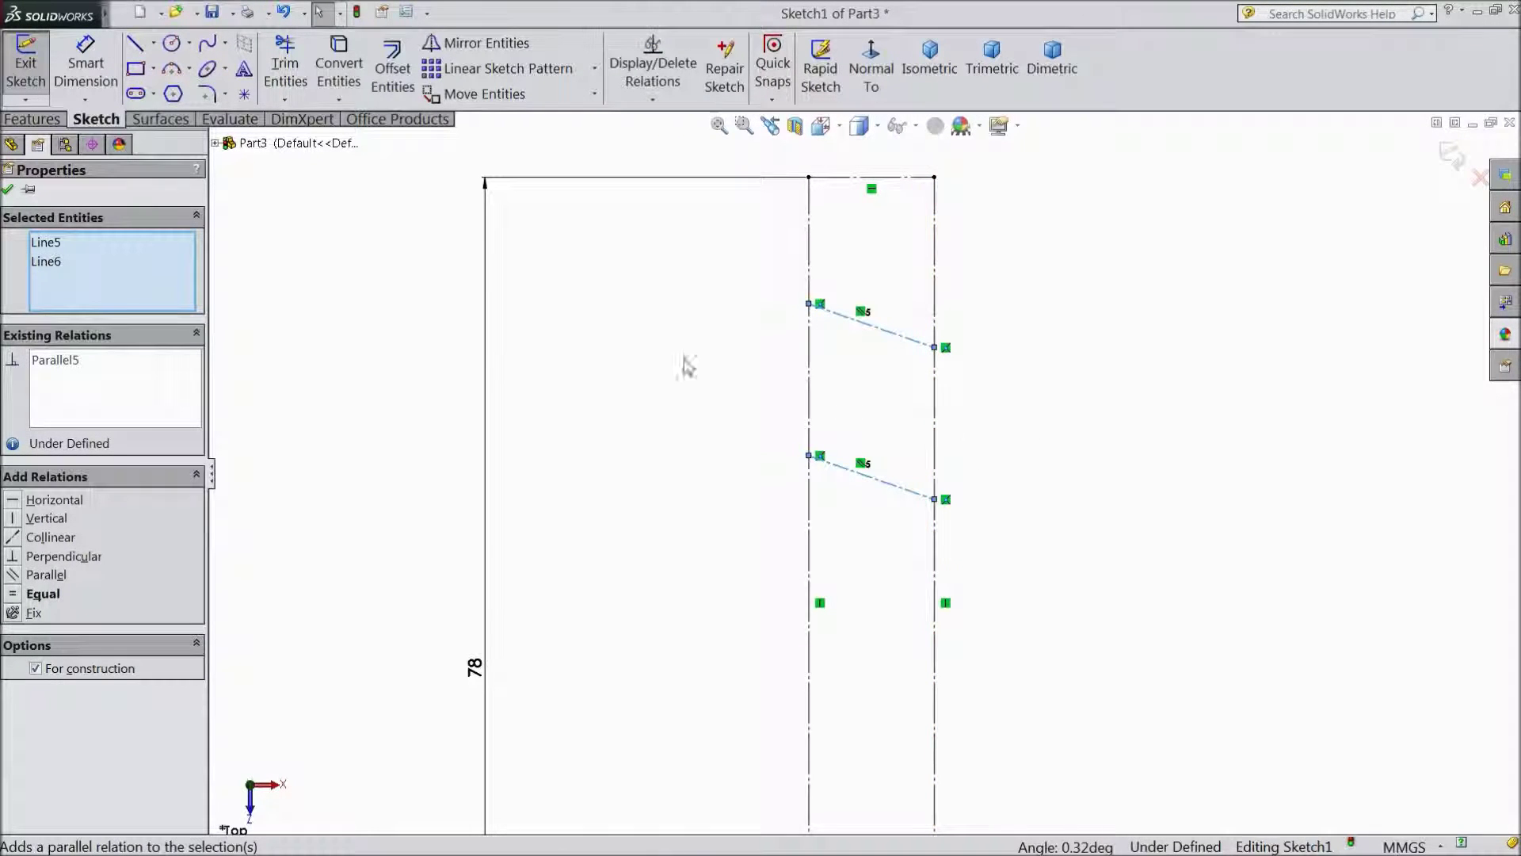
- Confirm the Parallel relation and place the upper centerline's left end 11 mm below the top edge
left_click(7, 191)
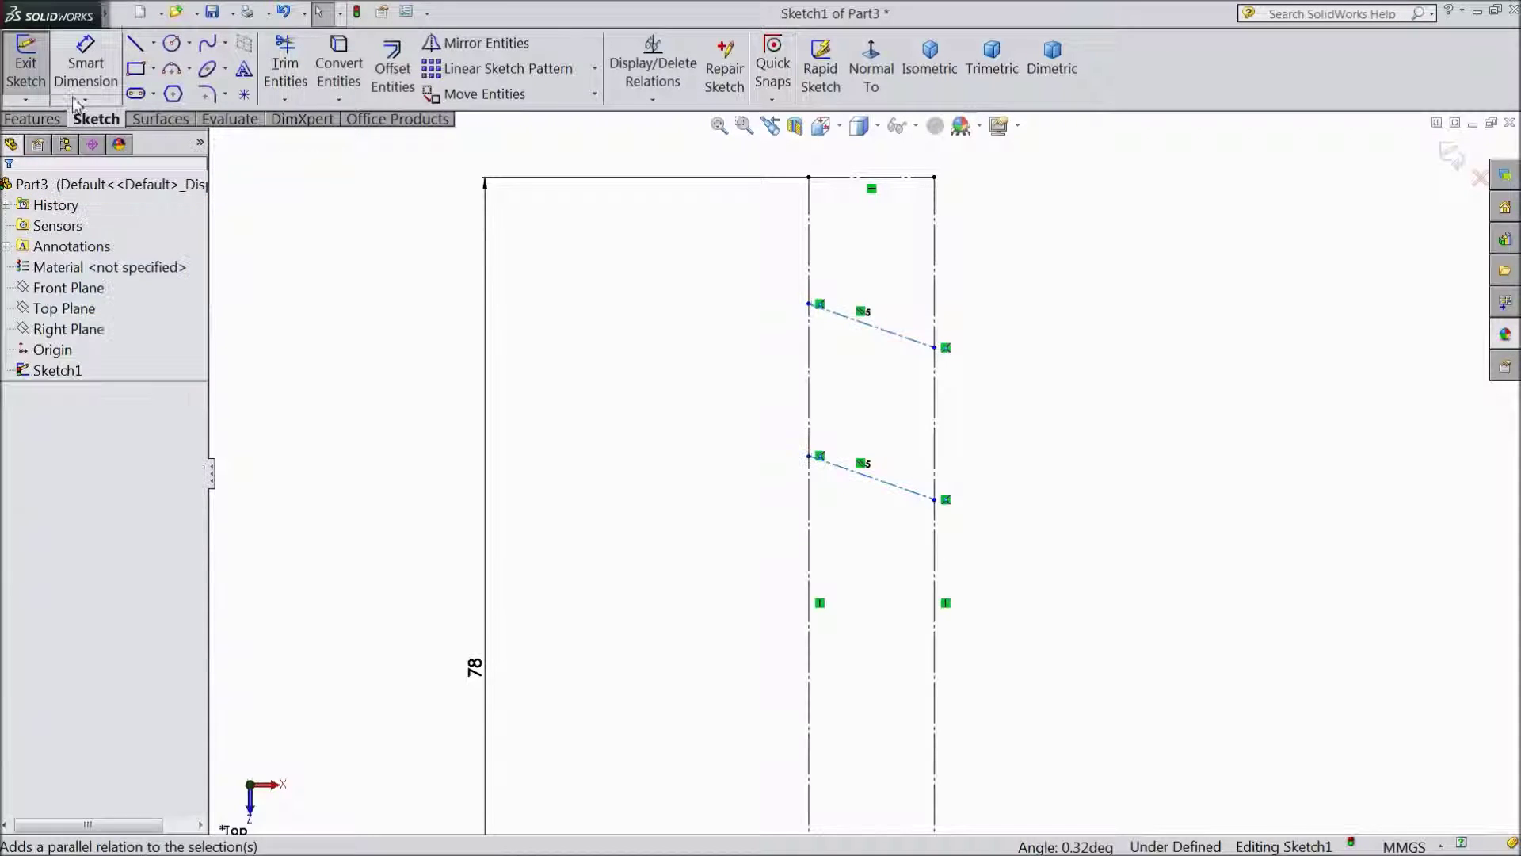
left_click(86, 68)
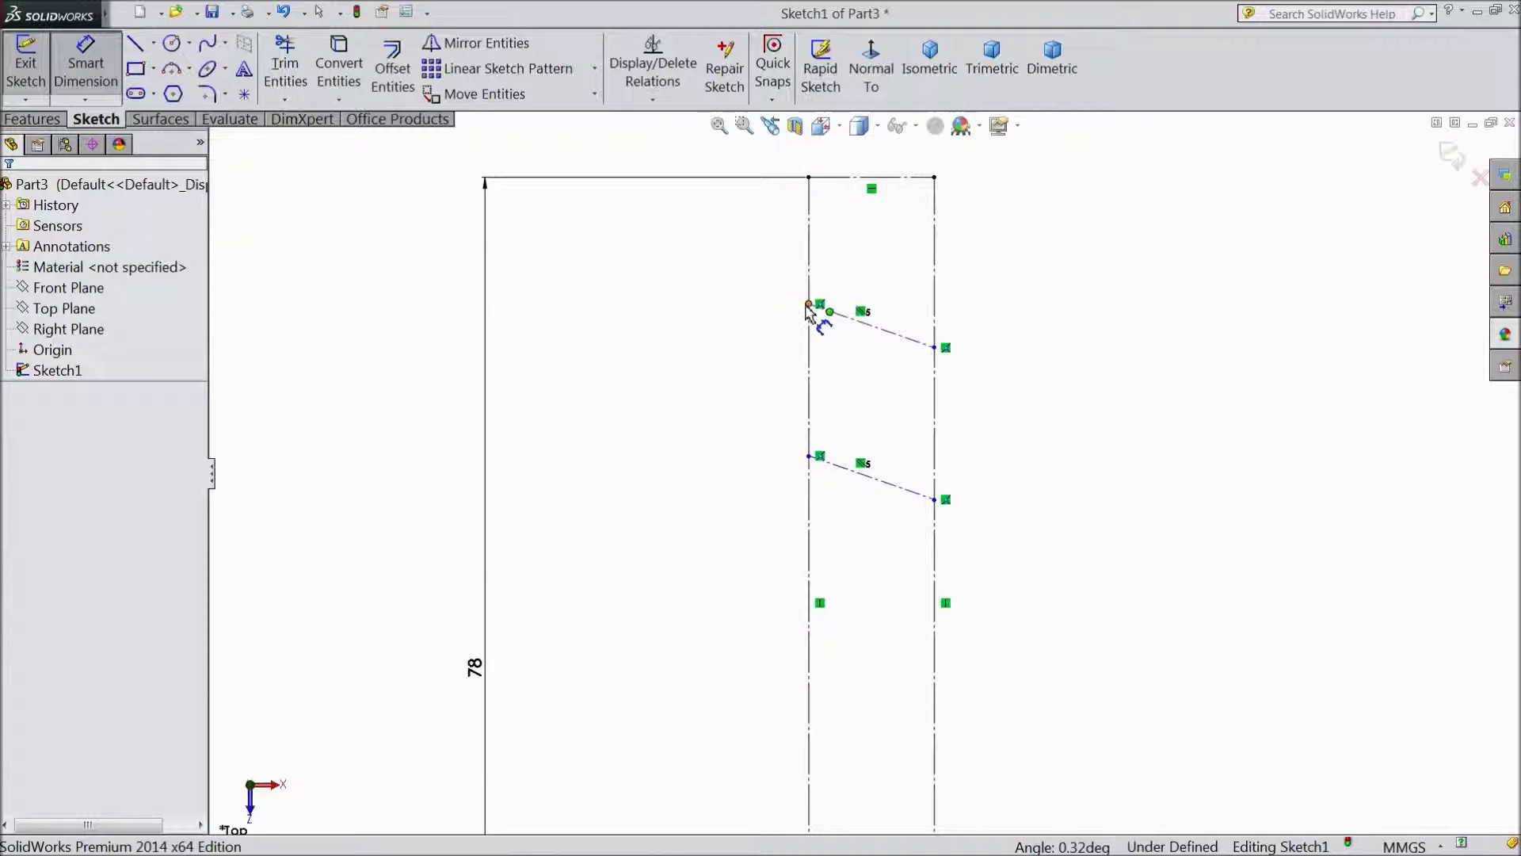
left_click(809, 305)
left_click(824, 177)
left_click(756, 252)
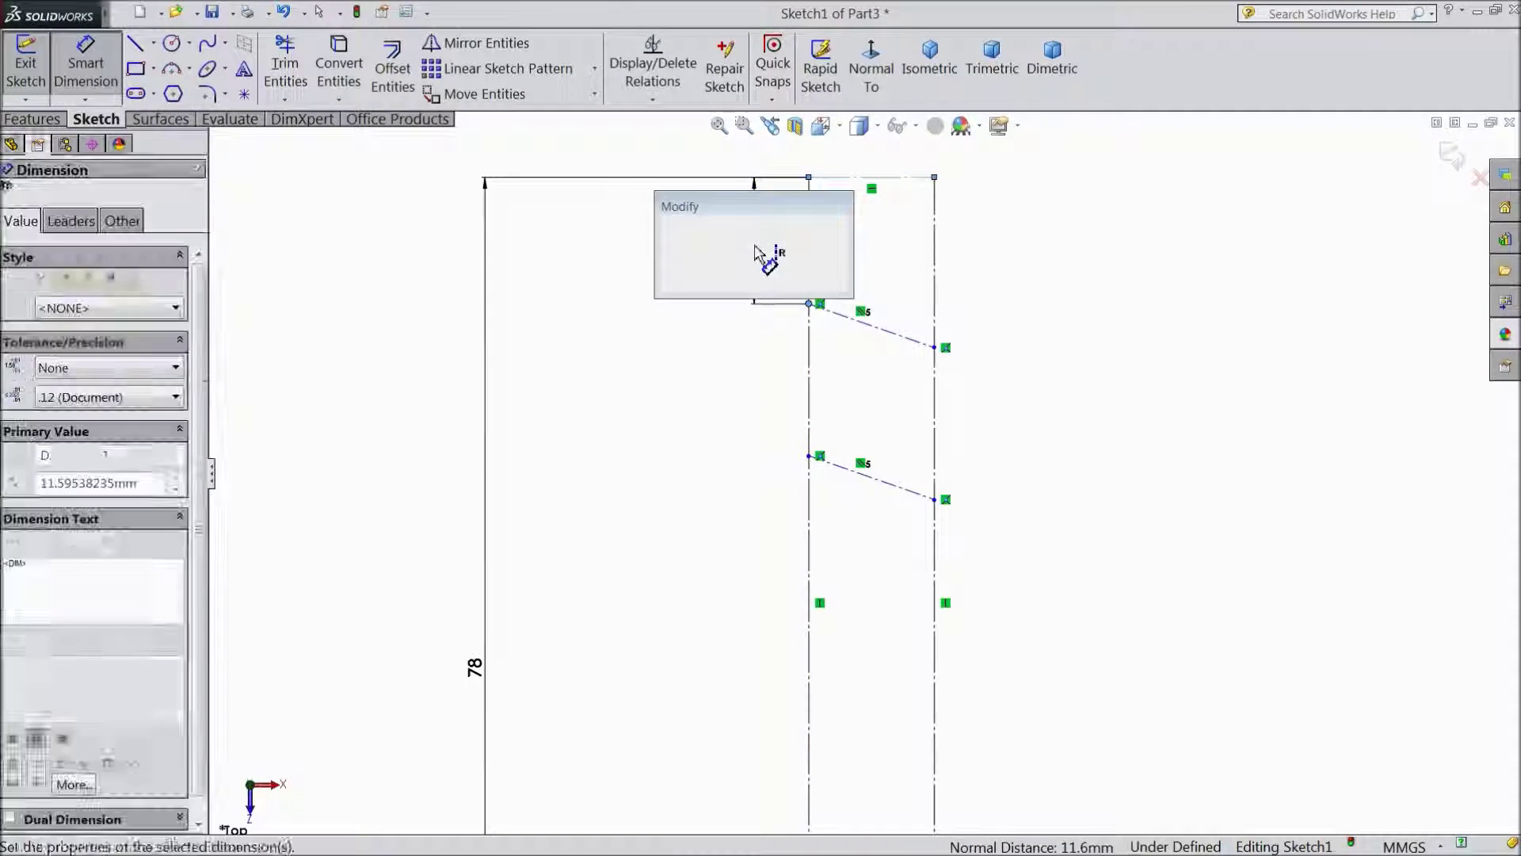
type("11")
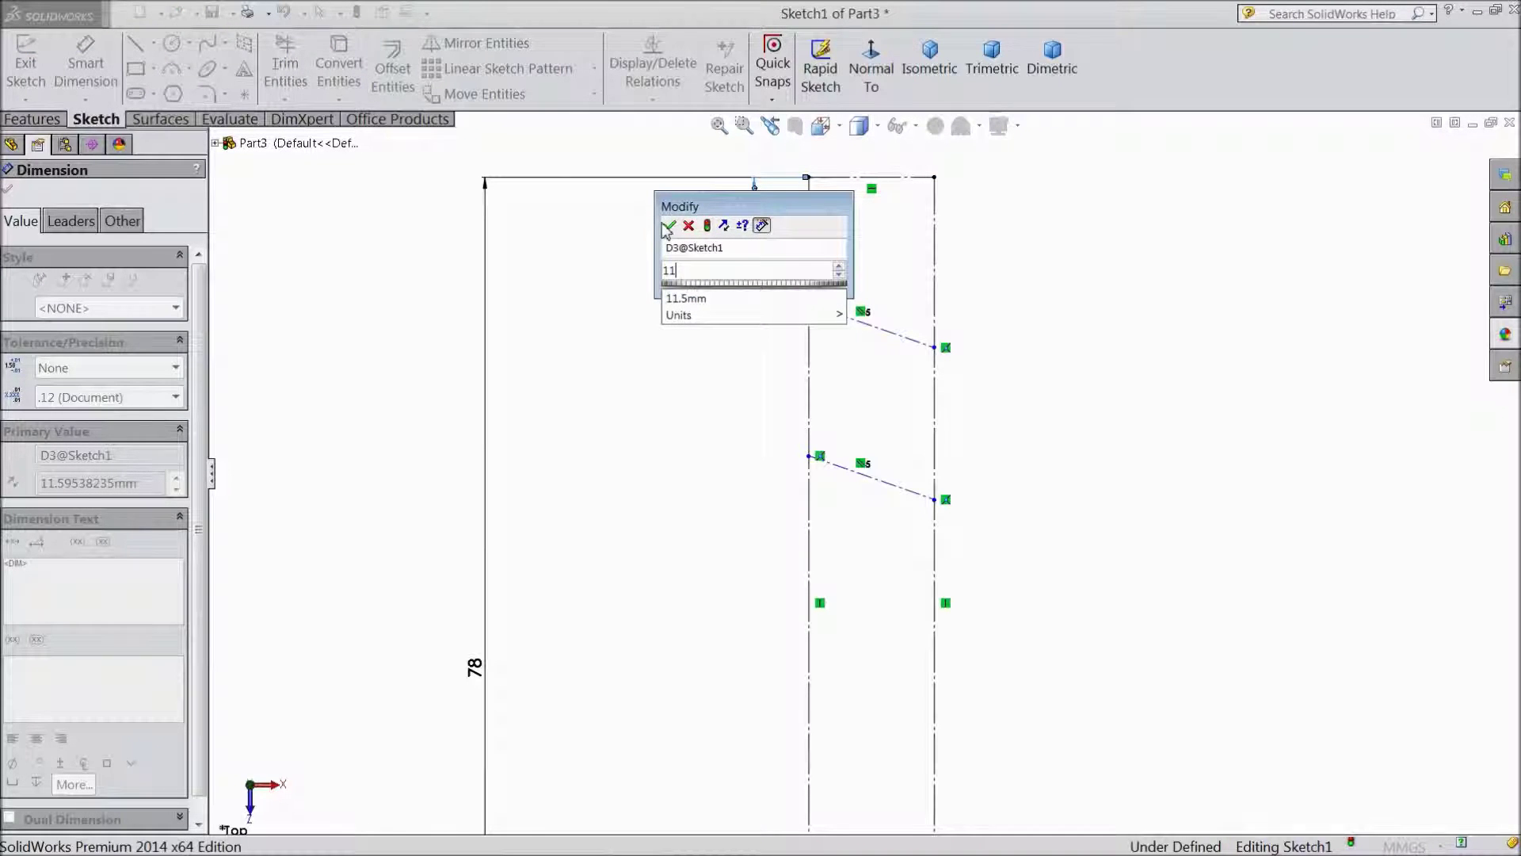
left_click(668, 226)
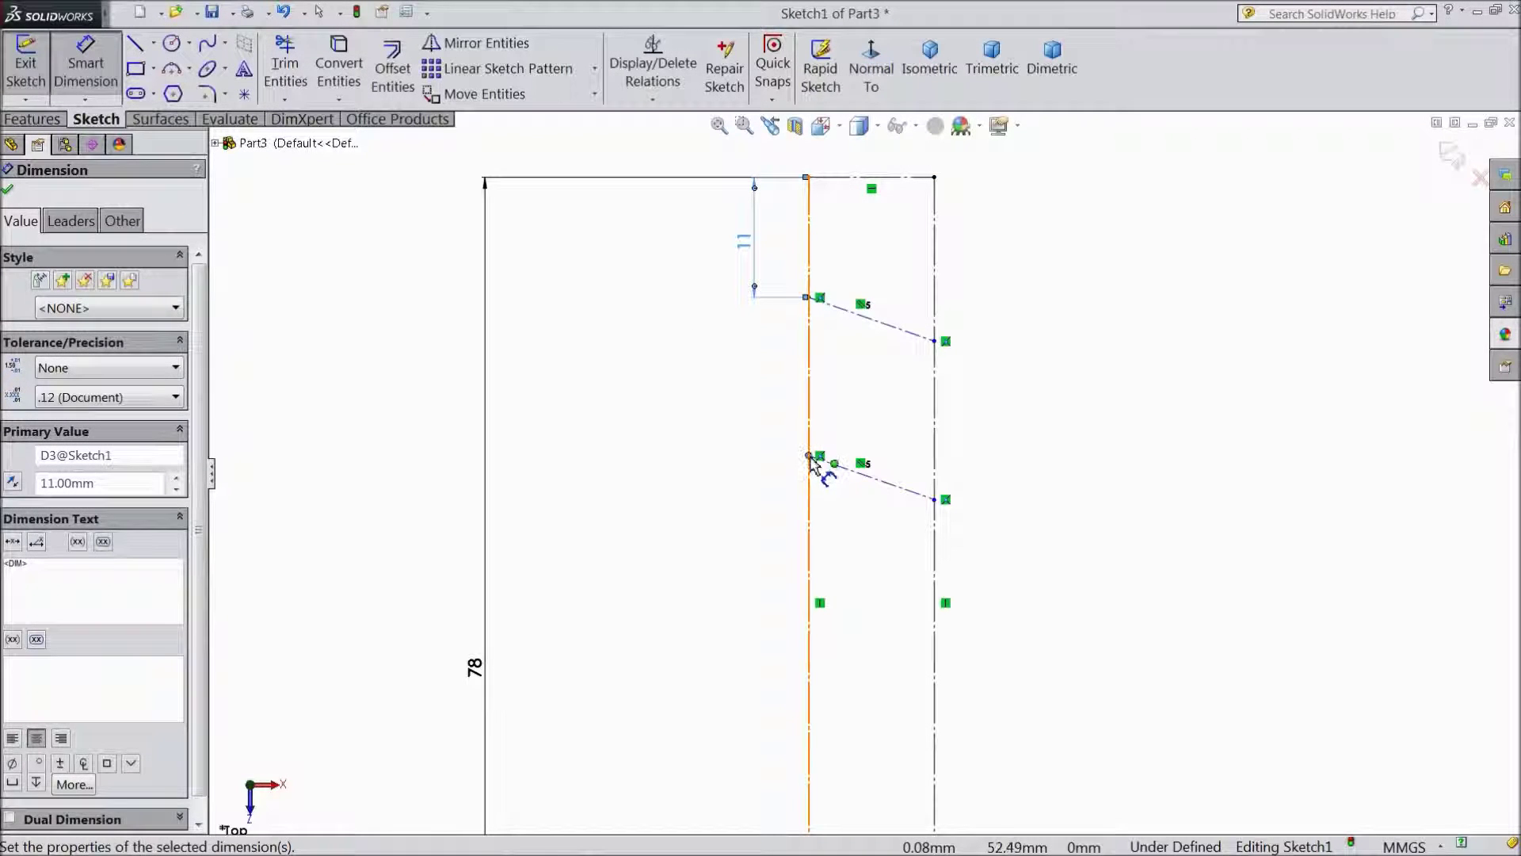
- Place the lower centerline's left end 30.75 mm below the top edge
left_click(808, 456)
left_click(824, 177)
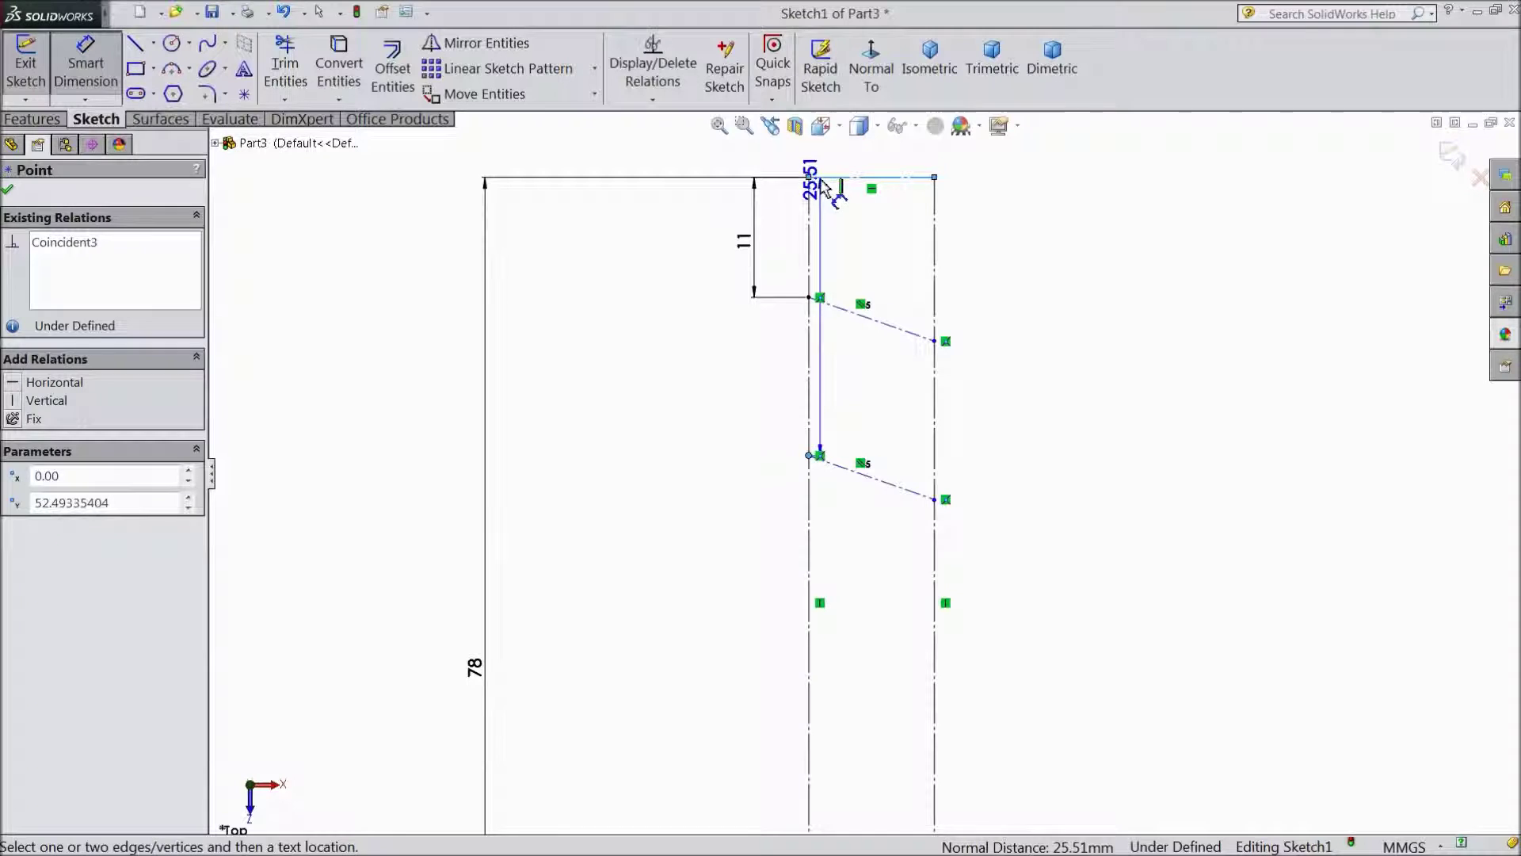
left_click(683, 319)
type("30.7")
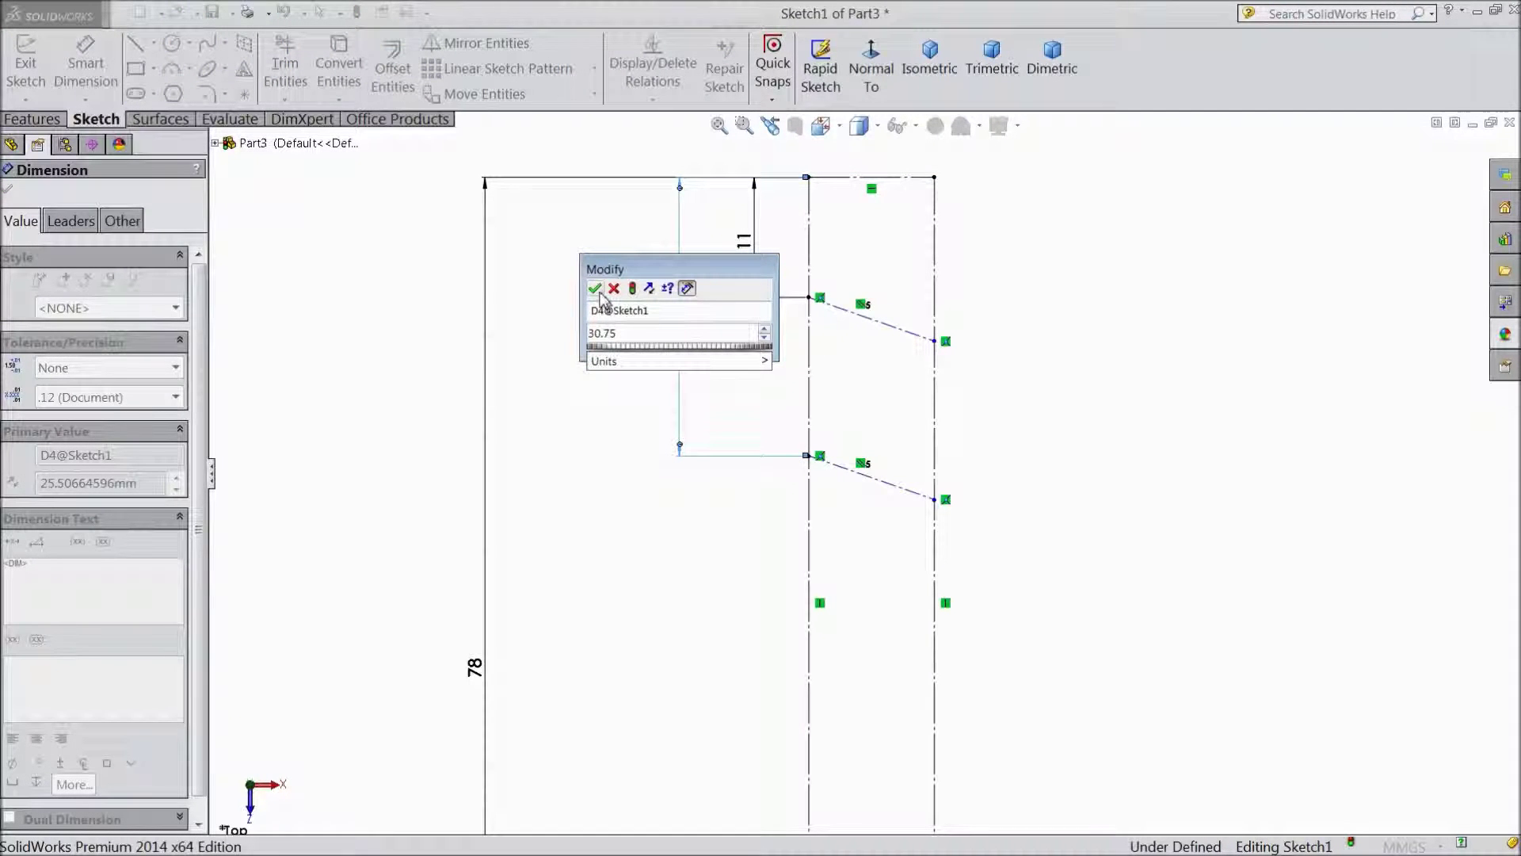
type("5")
left_click(596, 290)
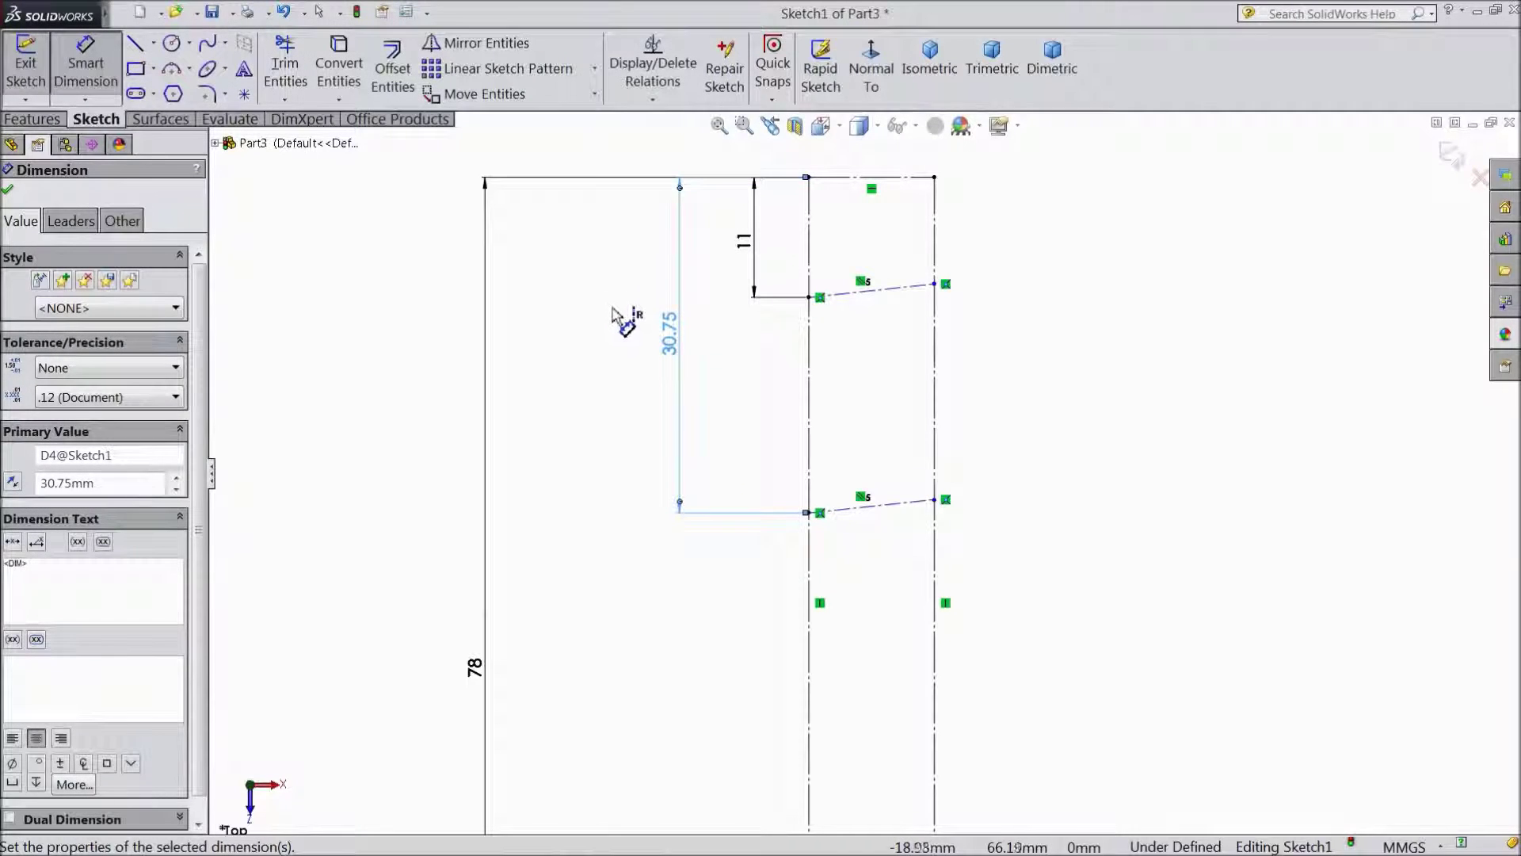
left_click(9, 191)
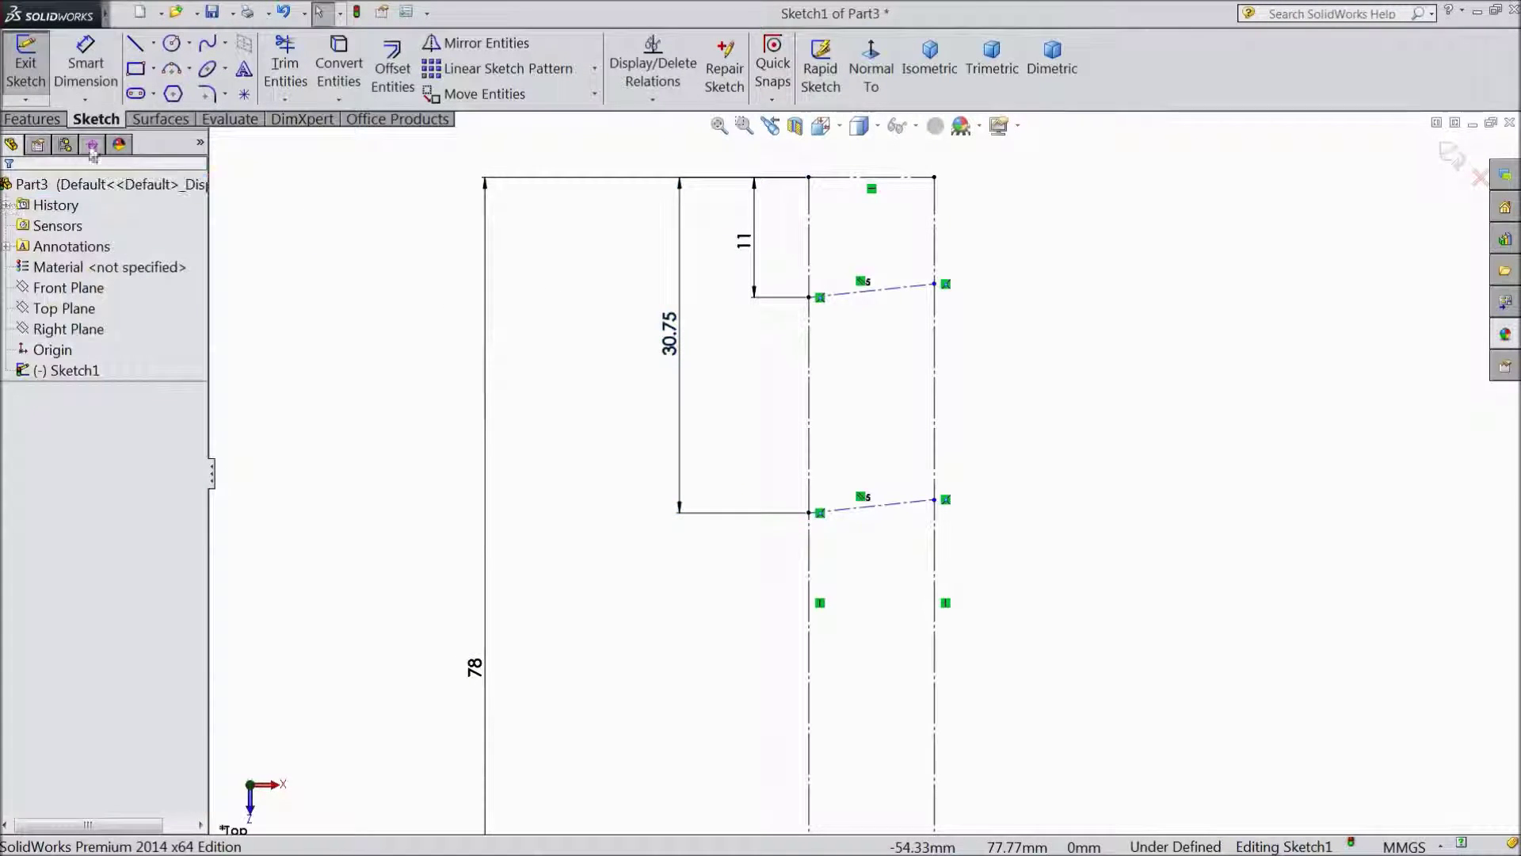
left_click(86, 87)
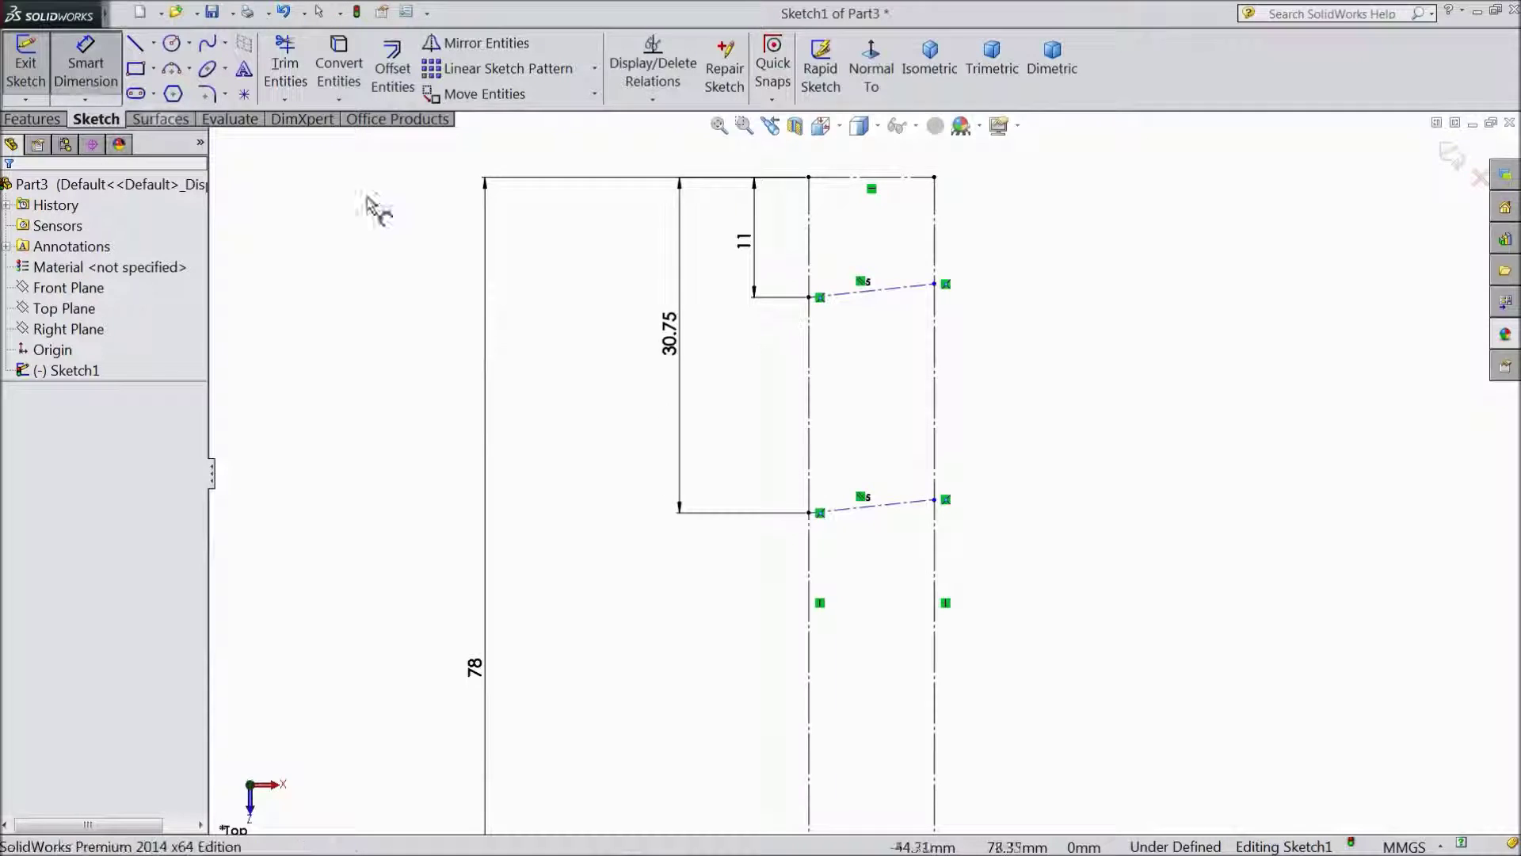
- Dimension the angle between the vertical edge and the upper slanted centerline to 93.64°
left_click(810, 255)
left_click(848, 293)
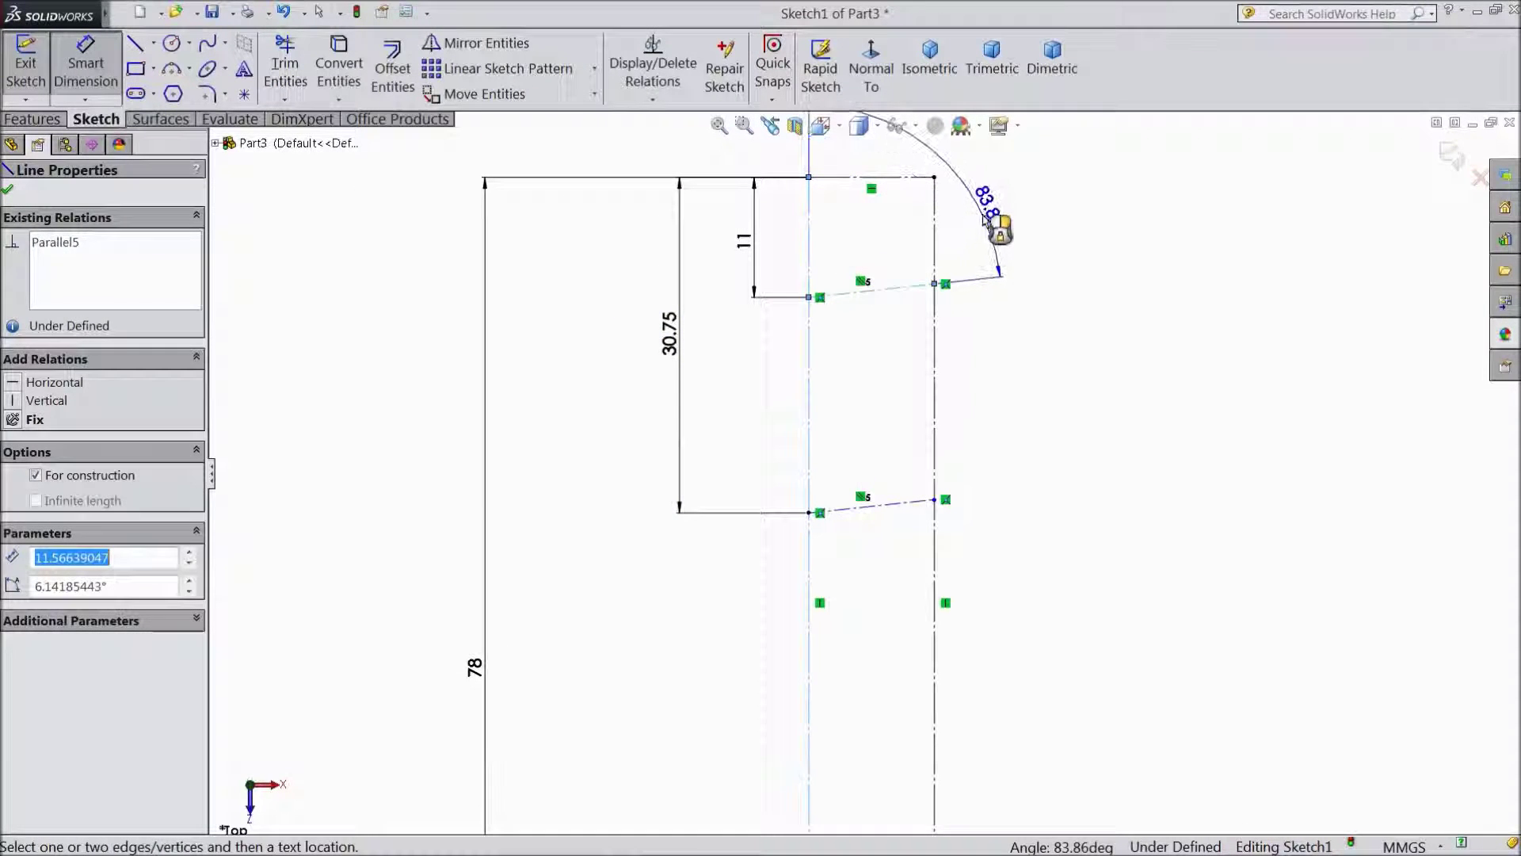
left_click(992, 229)
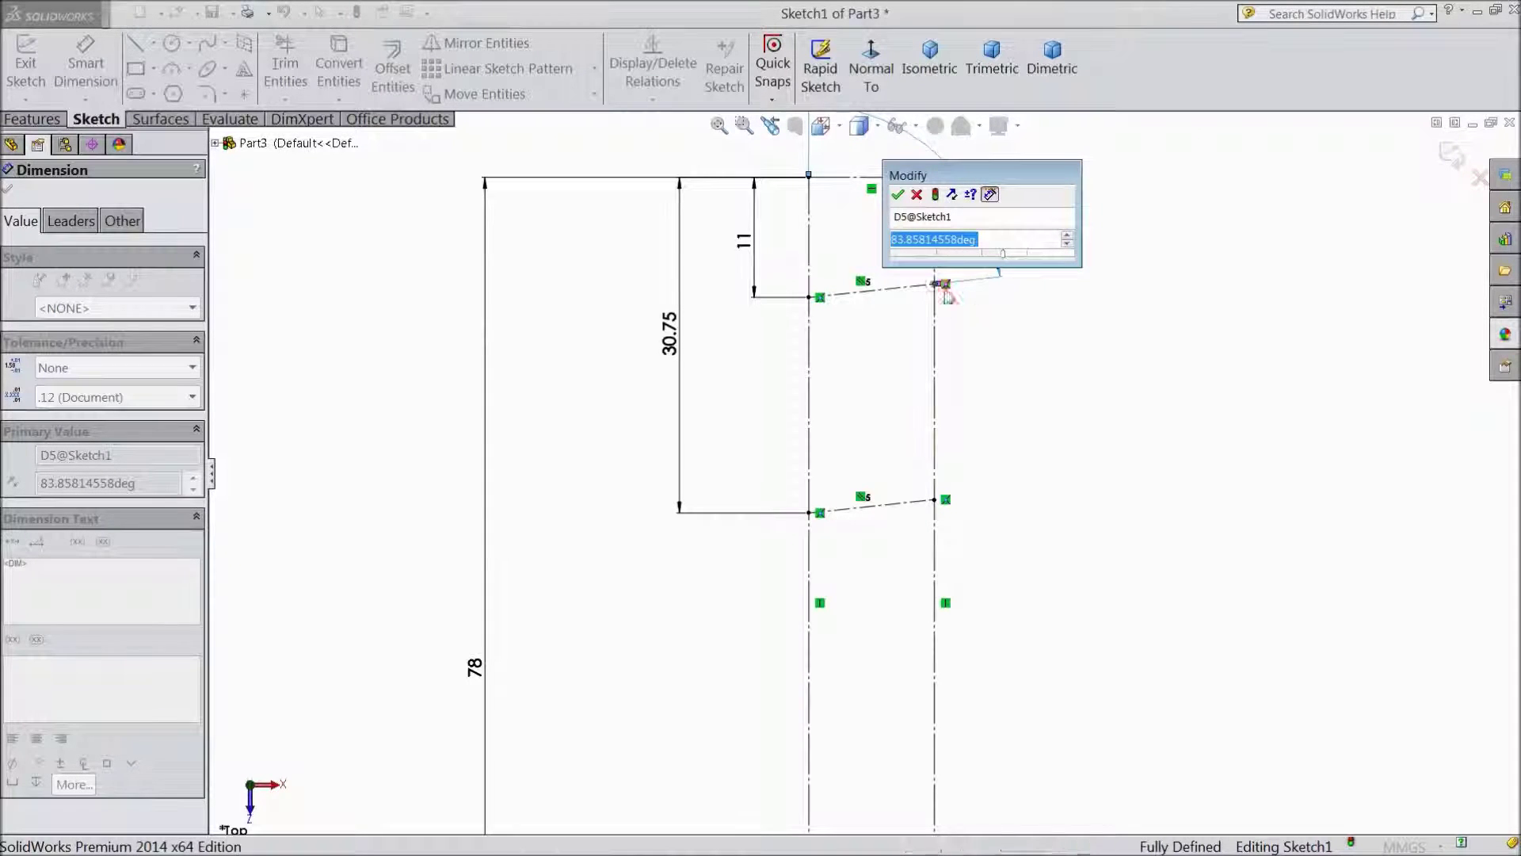
type("93.")
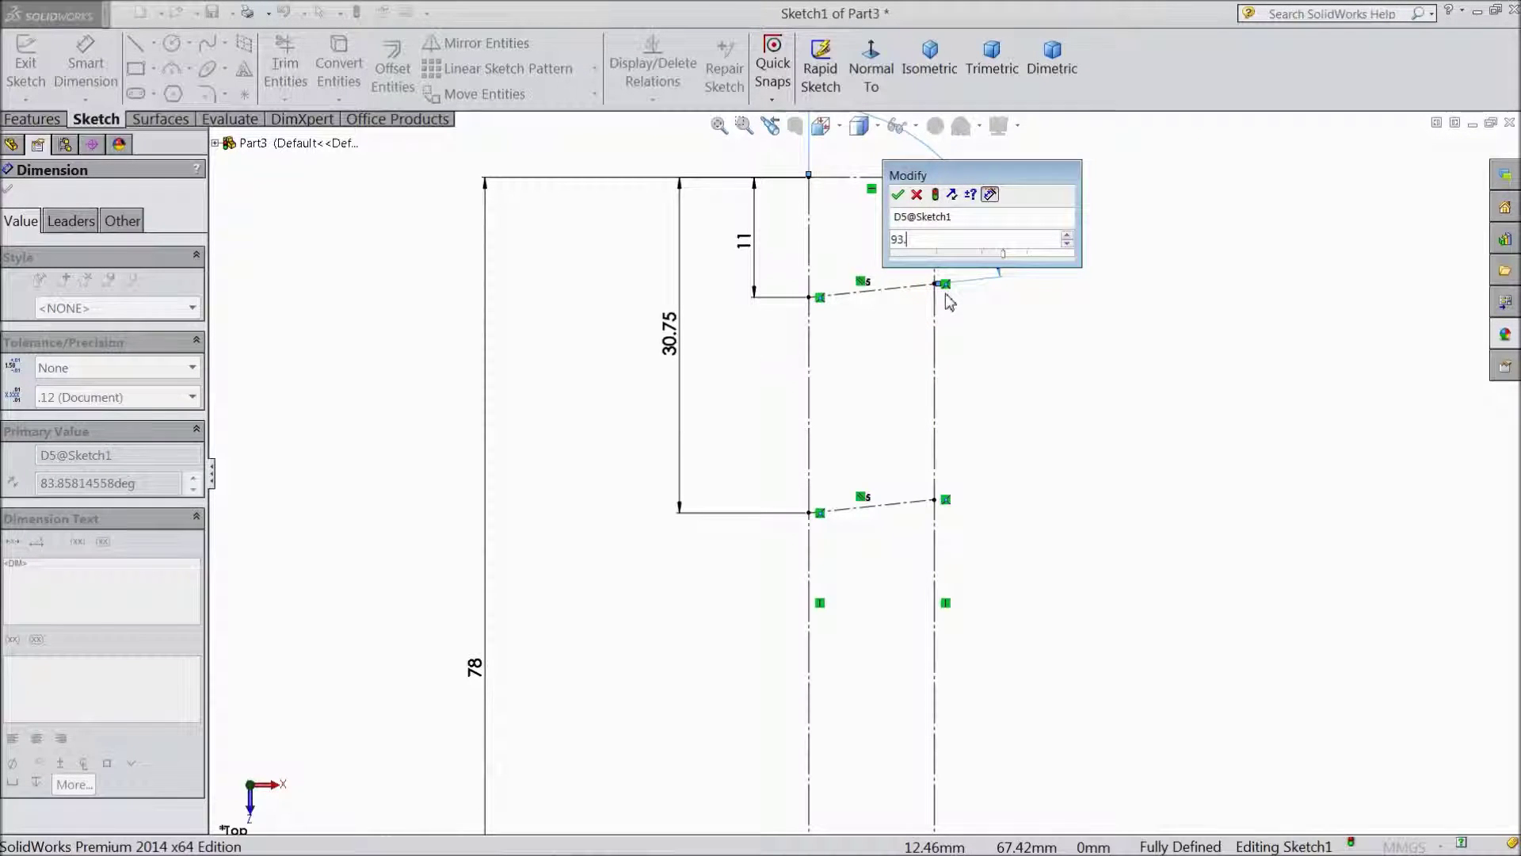
type("64")
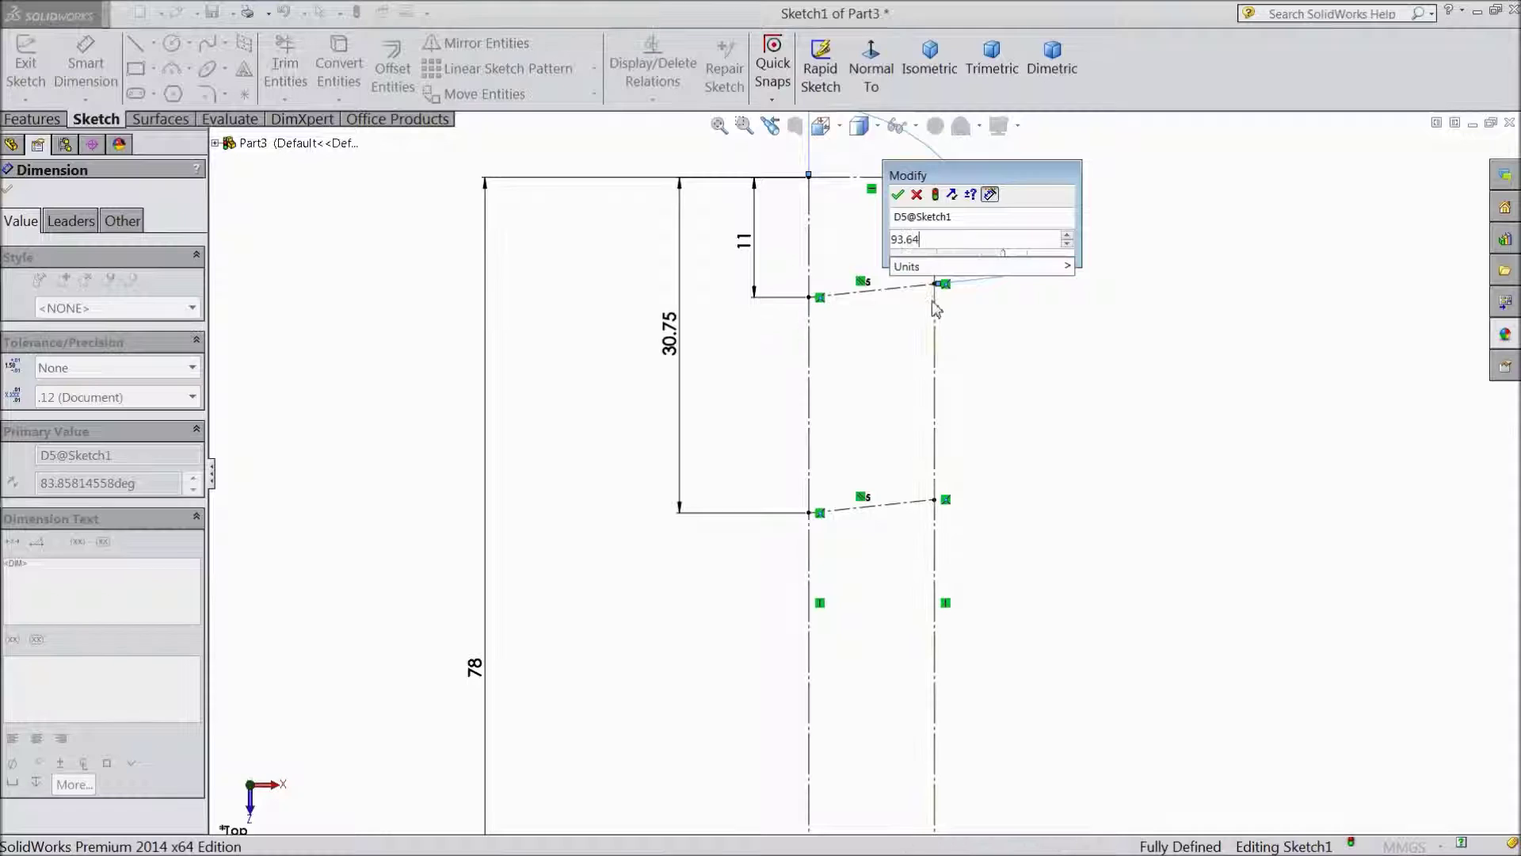
left_click(898, 194)
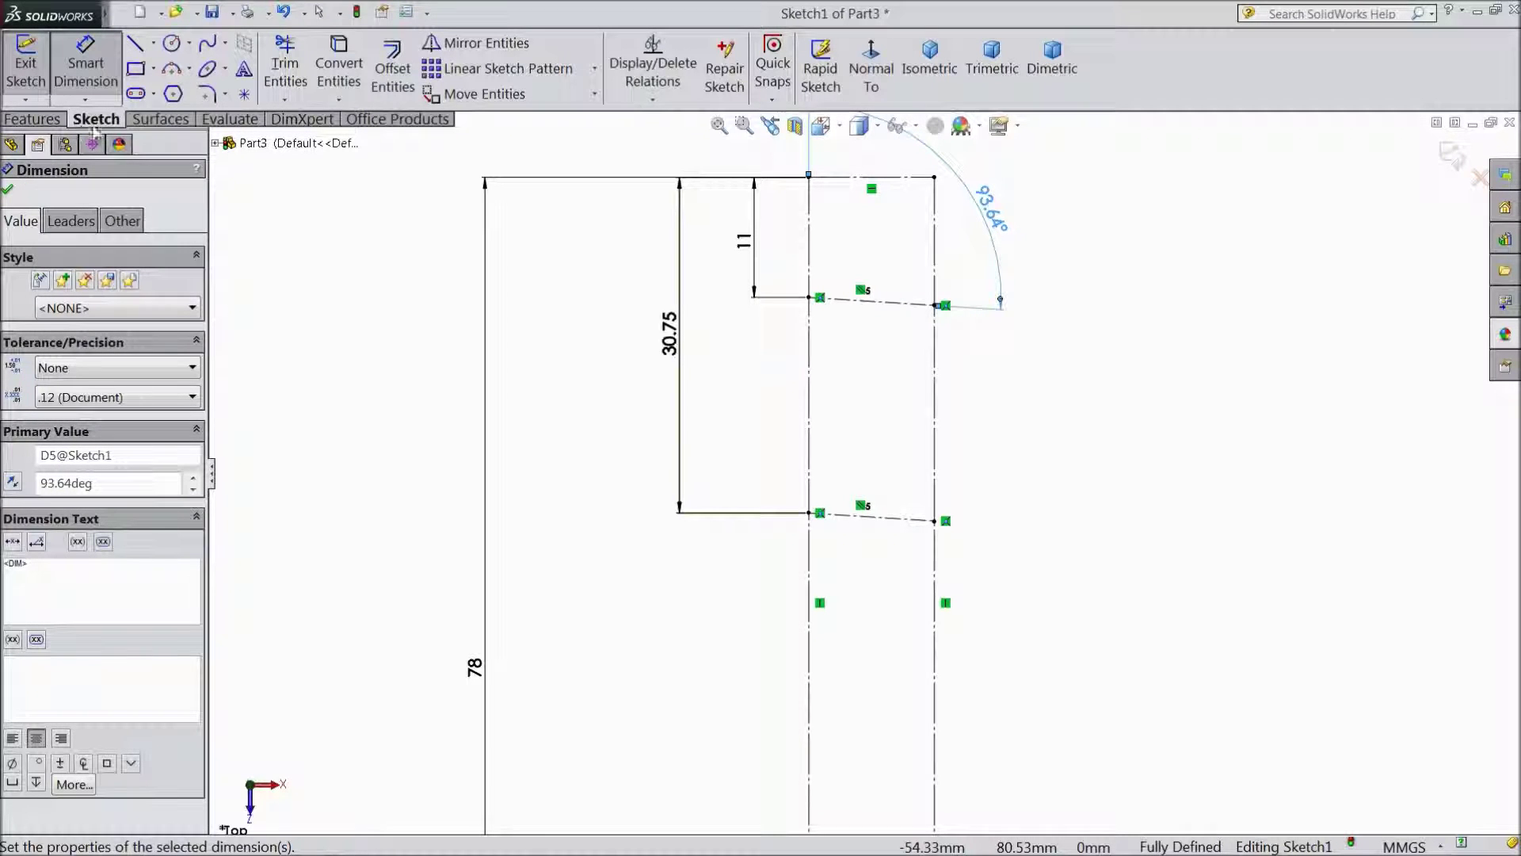
- Draw the blade profile: a line up from the bottom edge, two arcs to a pointed tip, a vertical line down
left_click(135, 44)
scroll(849, 351, "up", 5)
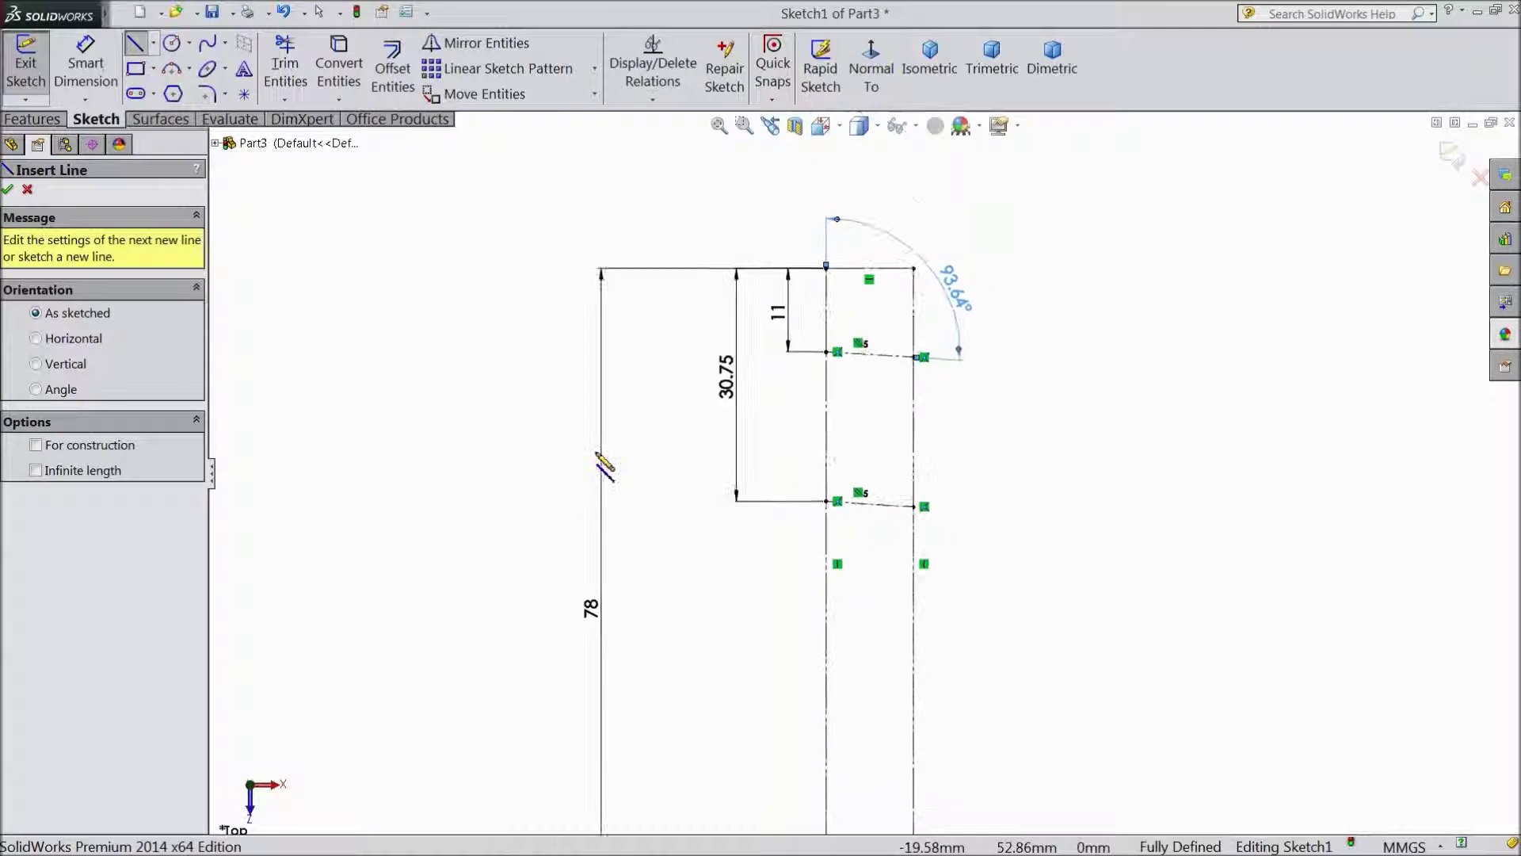
scroll(887, 722, "down", 2)
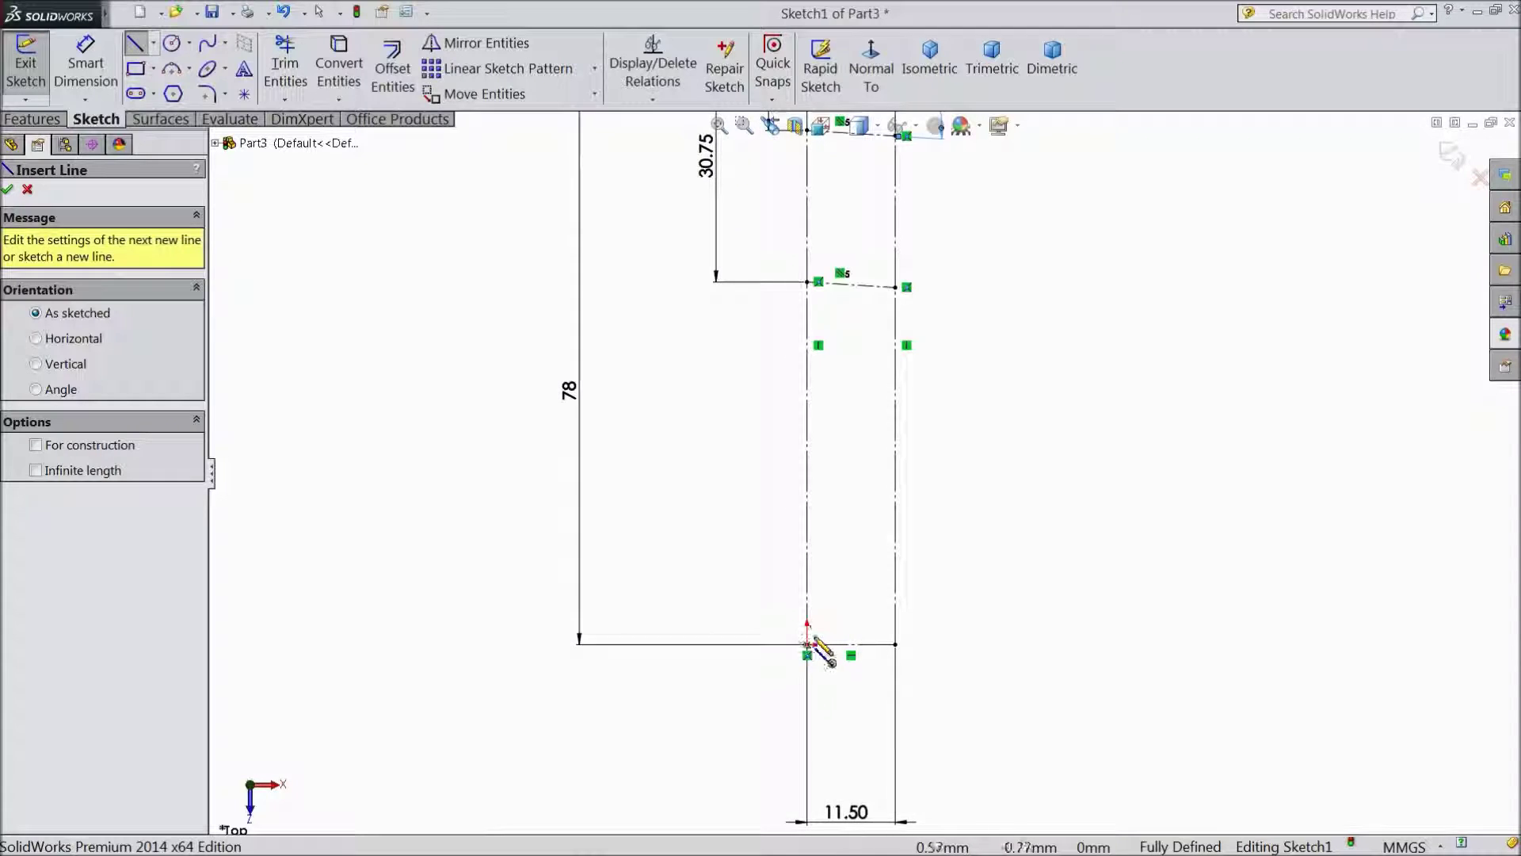
scroll(815, 644, "down", 3)
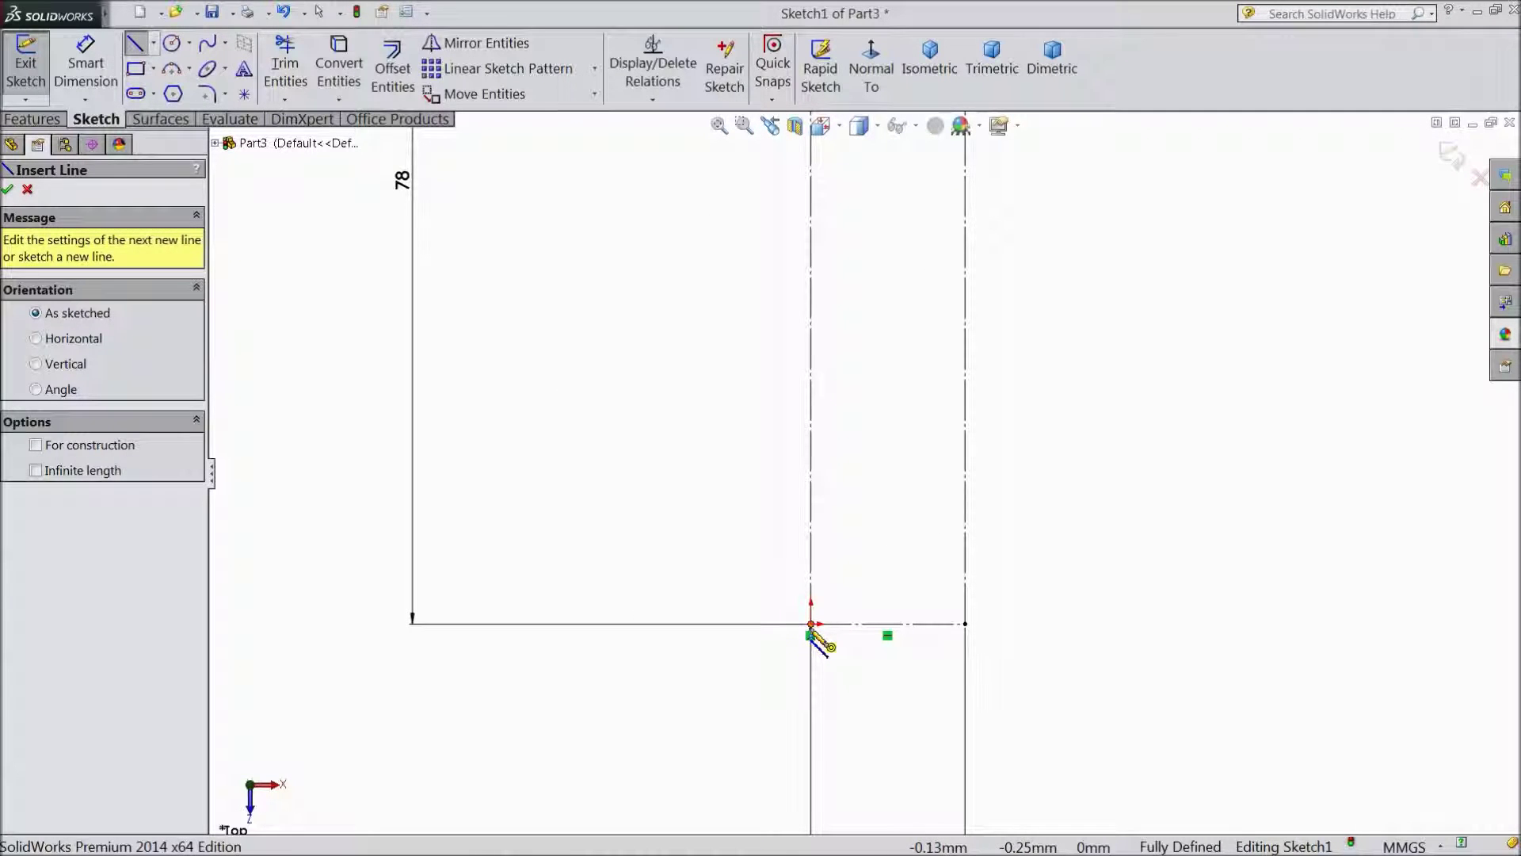
left_click(811, 625)
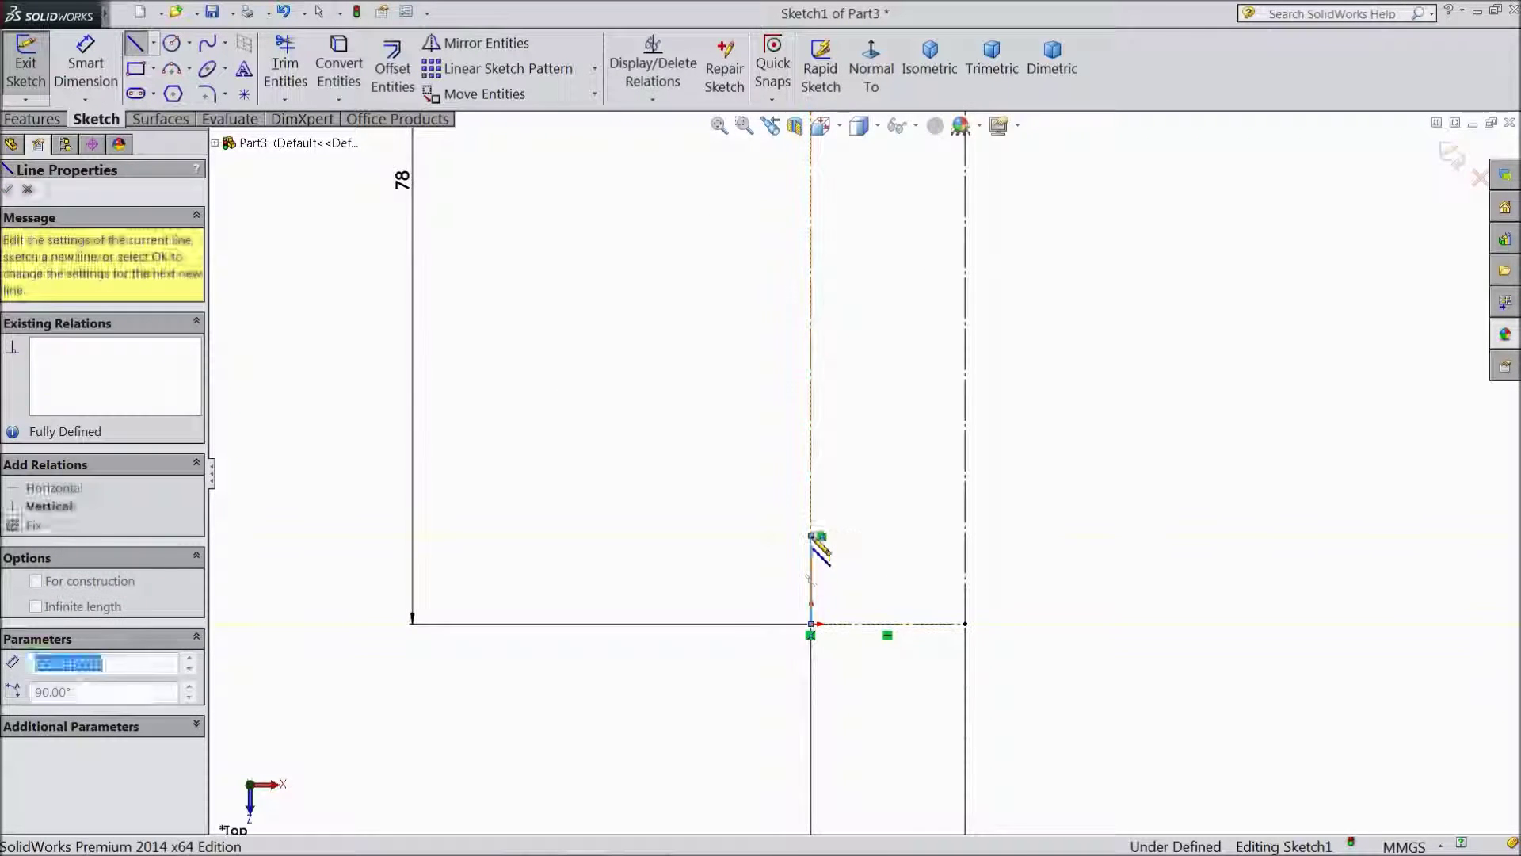
scroll(844, 475, "up", 4)
scroll(866, 253, "down", 5)
left_click(855, 482)
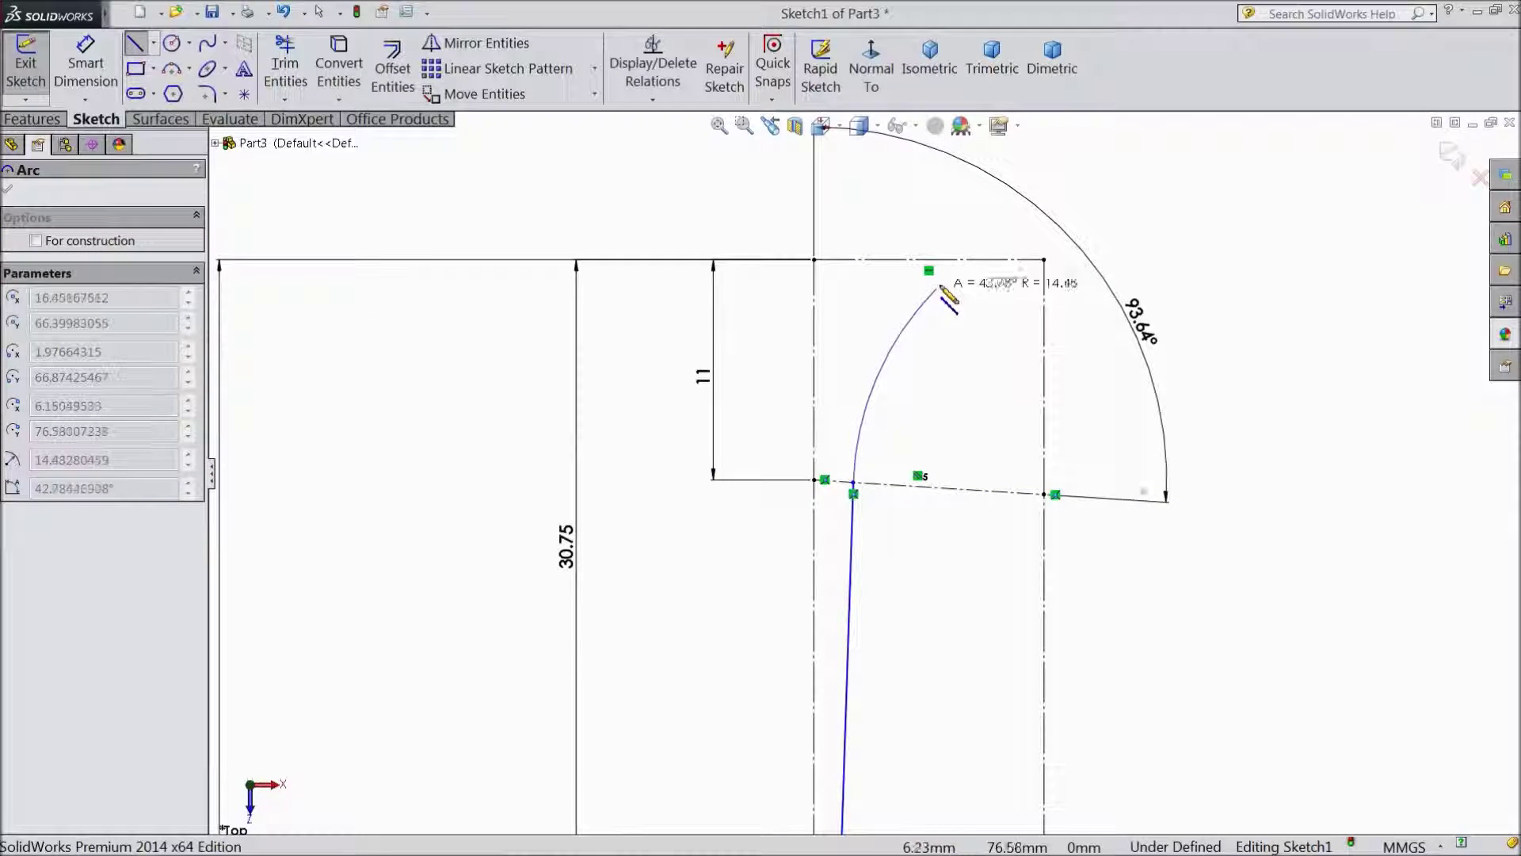
left_click(953, 260)
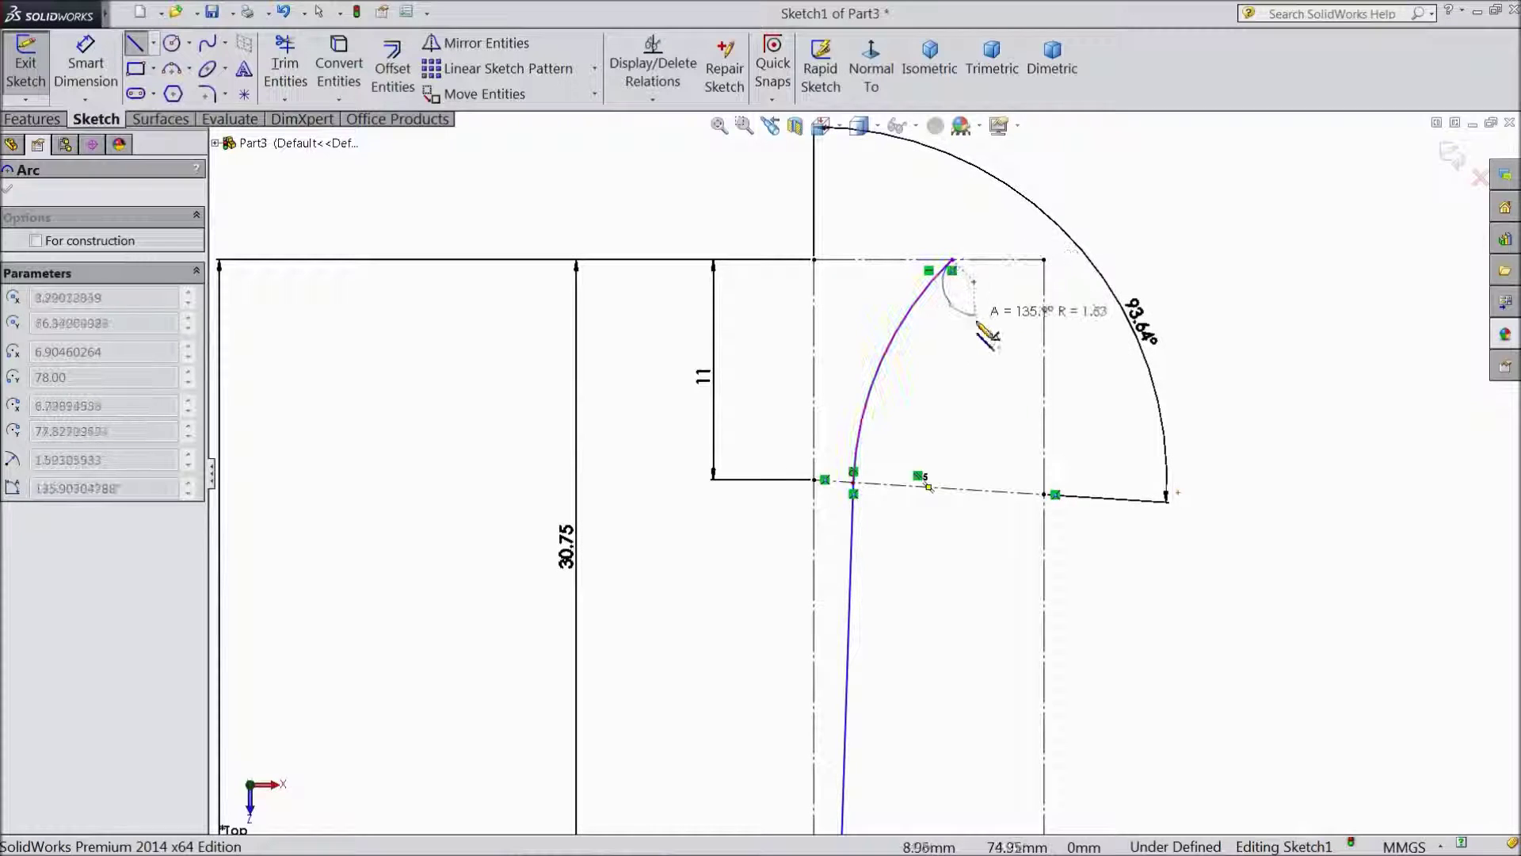
left_click(1007, 495)
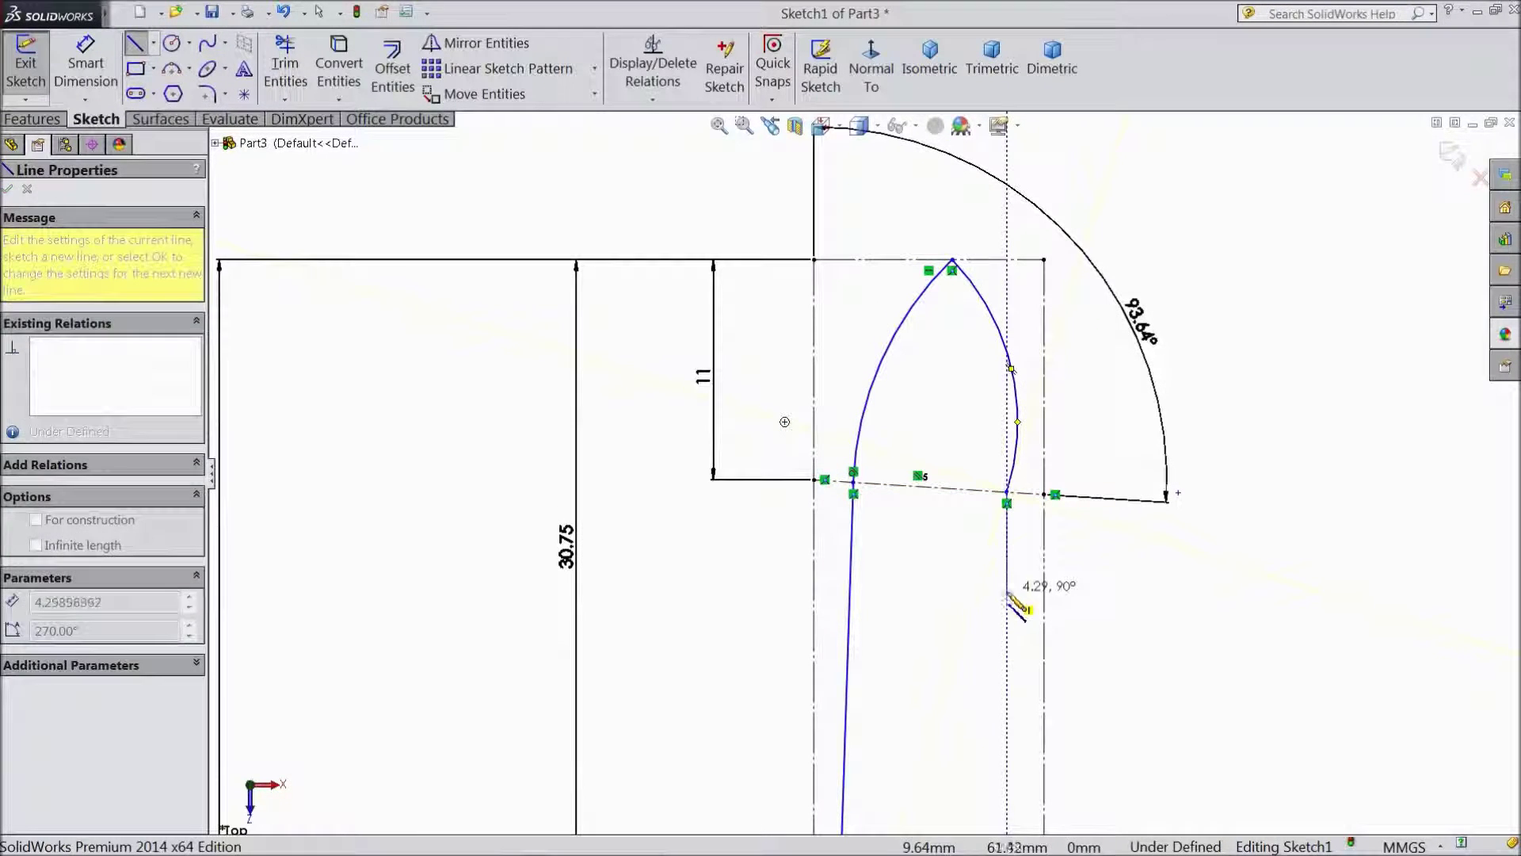
scroll(1017, 636, "up", 2)
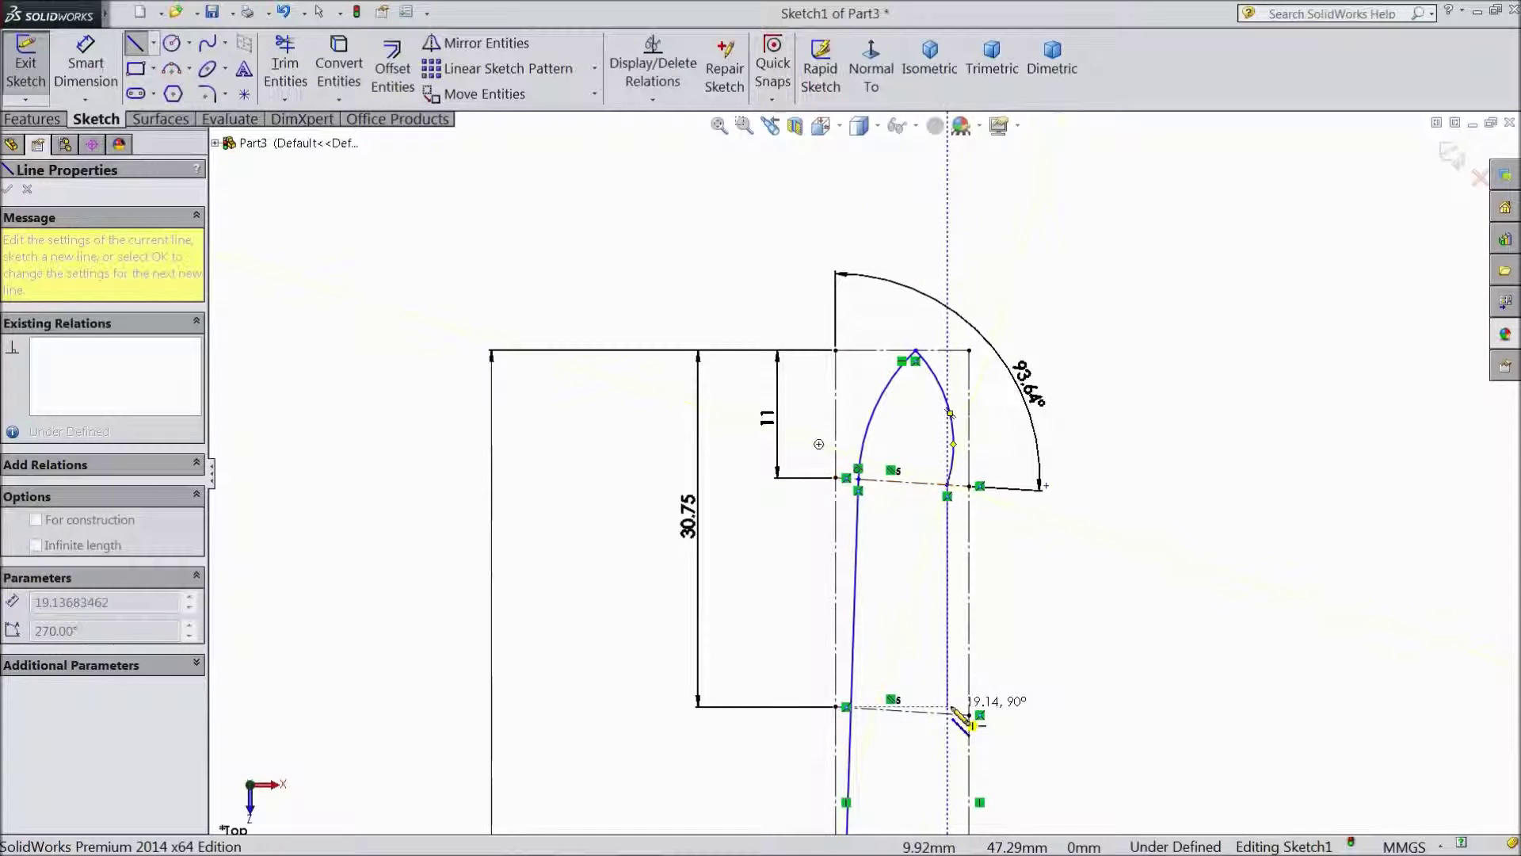
scroll(935, 713, "down", 2)
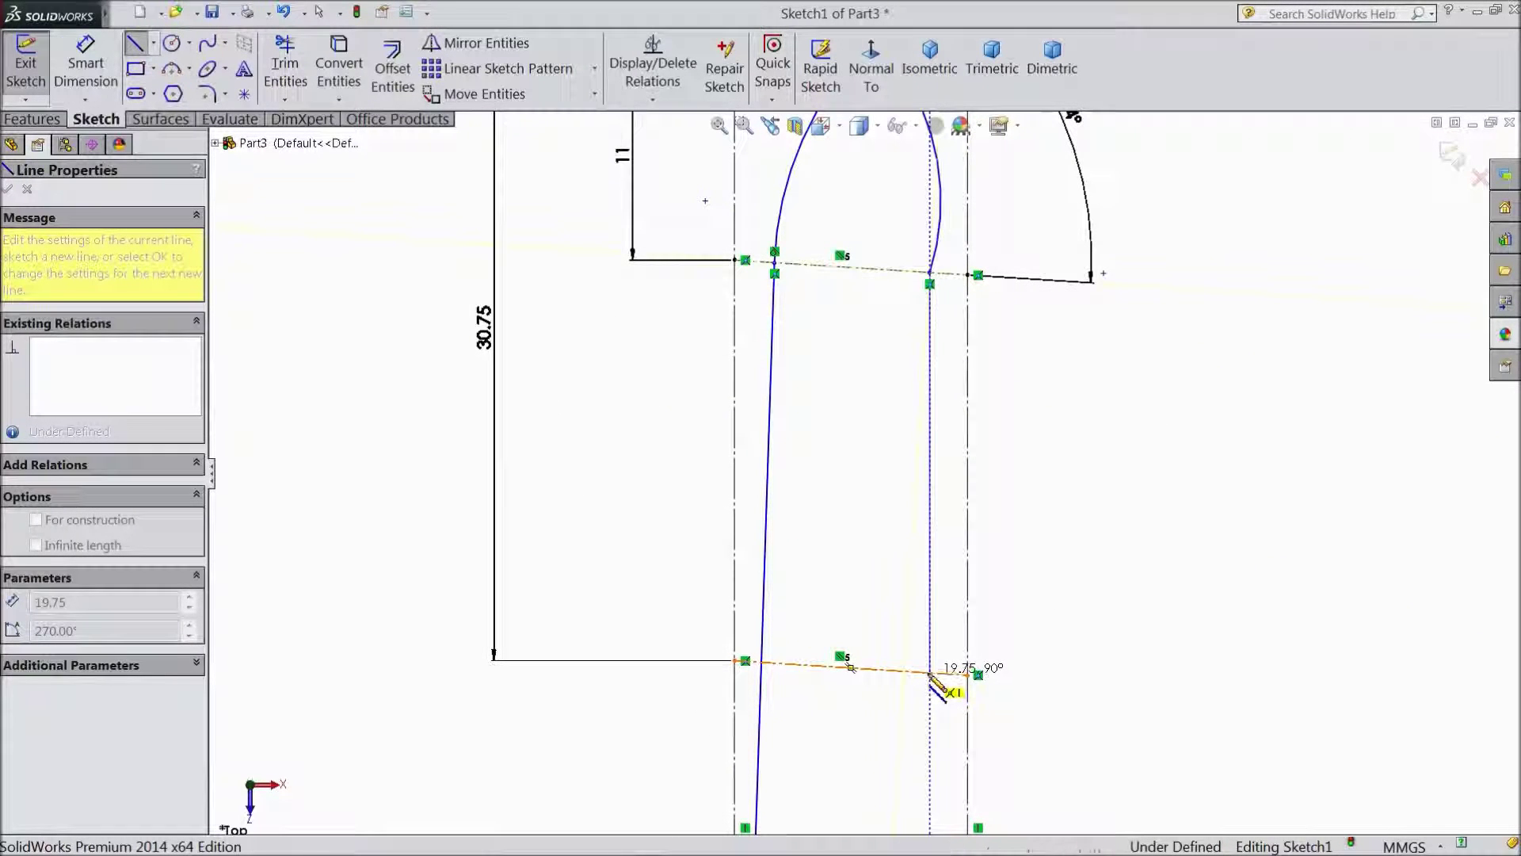
left_click(930, 672)
right_click(1002, 567)
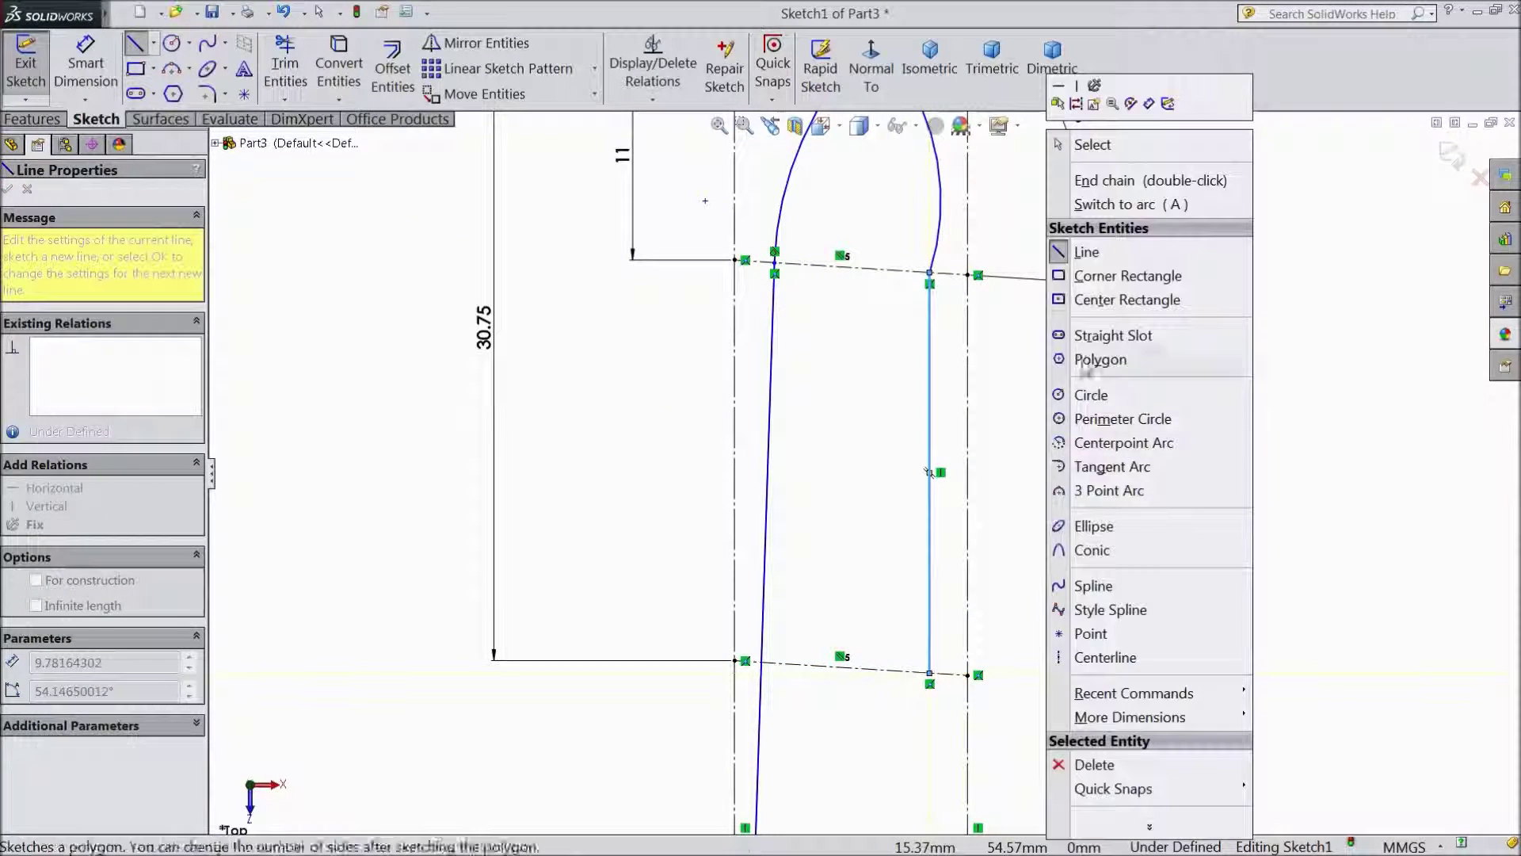
left_click(1087, 252)
- Select the right tip arc and the vertical line to make them tangent
scroll(982, 341, "up", 2)
scroll(959, 325, "down", 4)
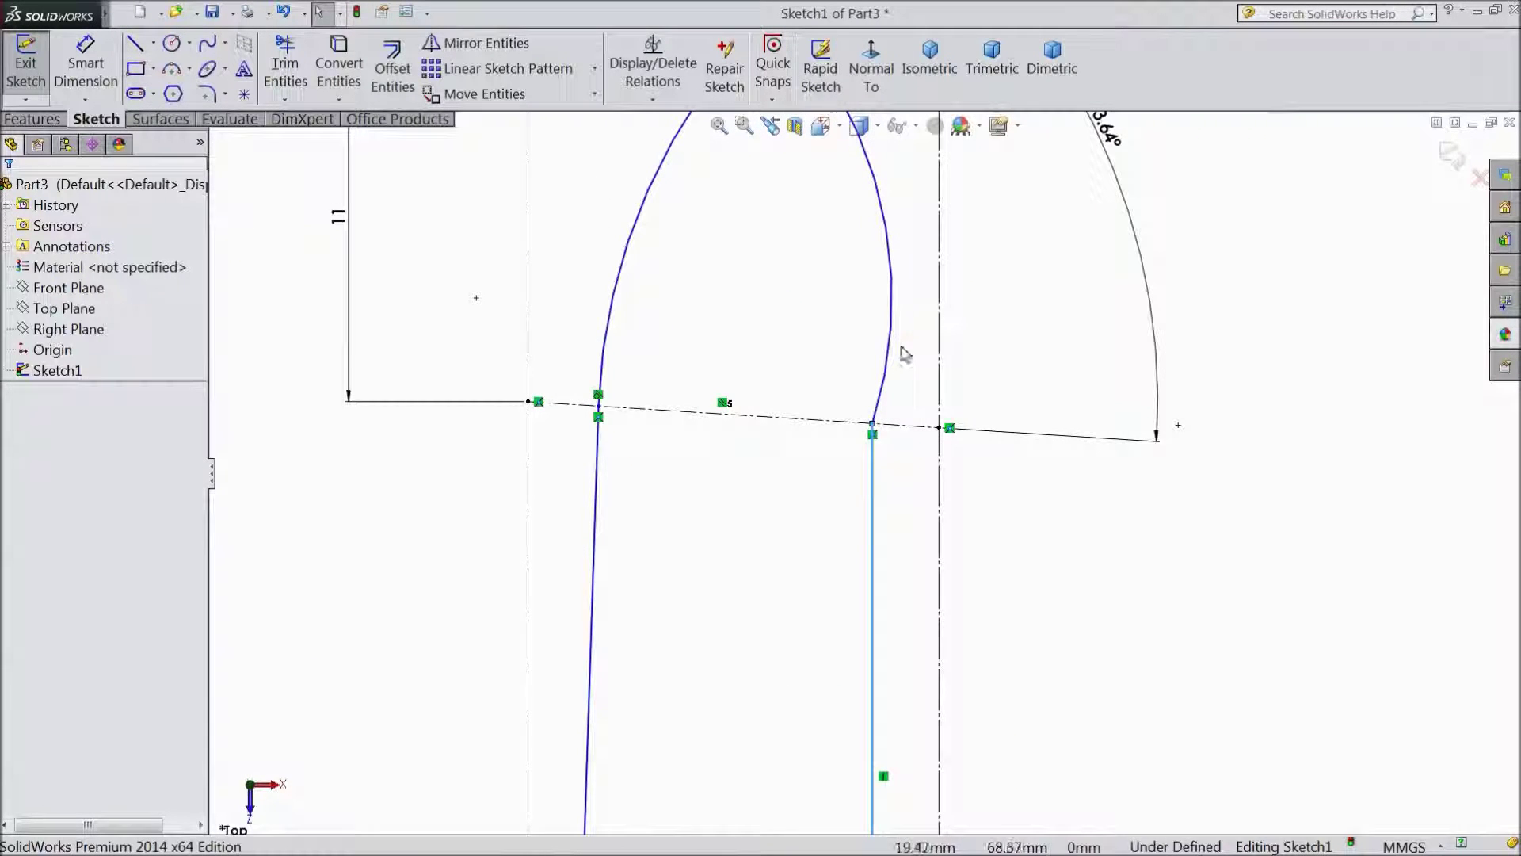
left_click(894, 377)
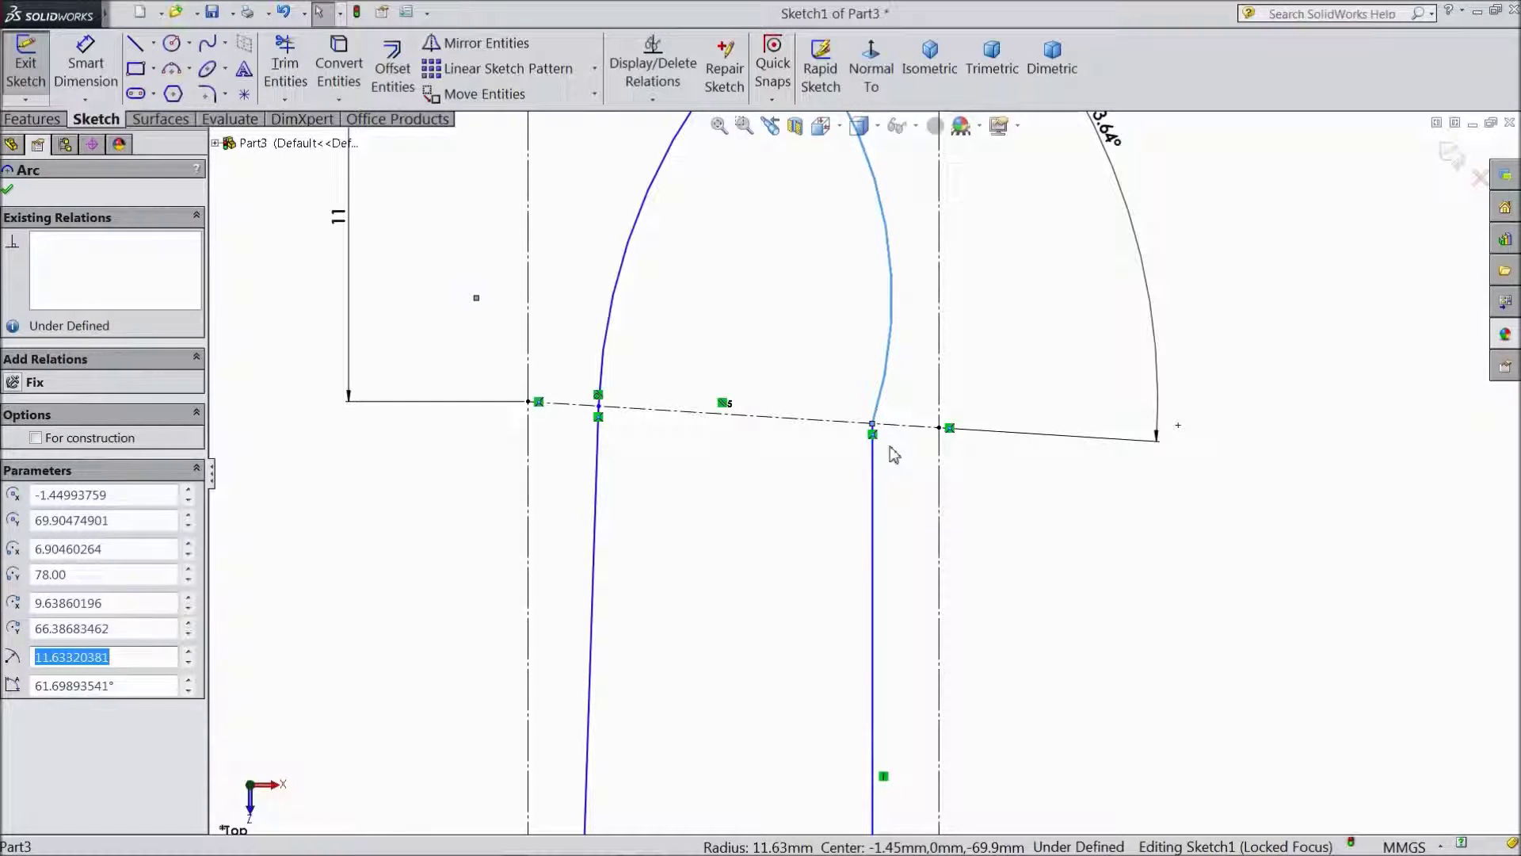
left_click(874, 473, "ctrl")
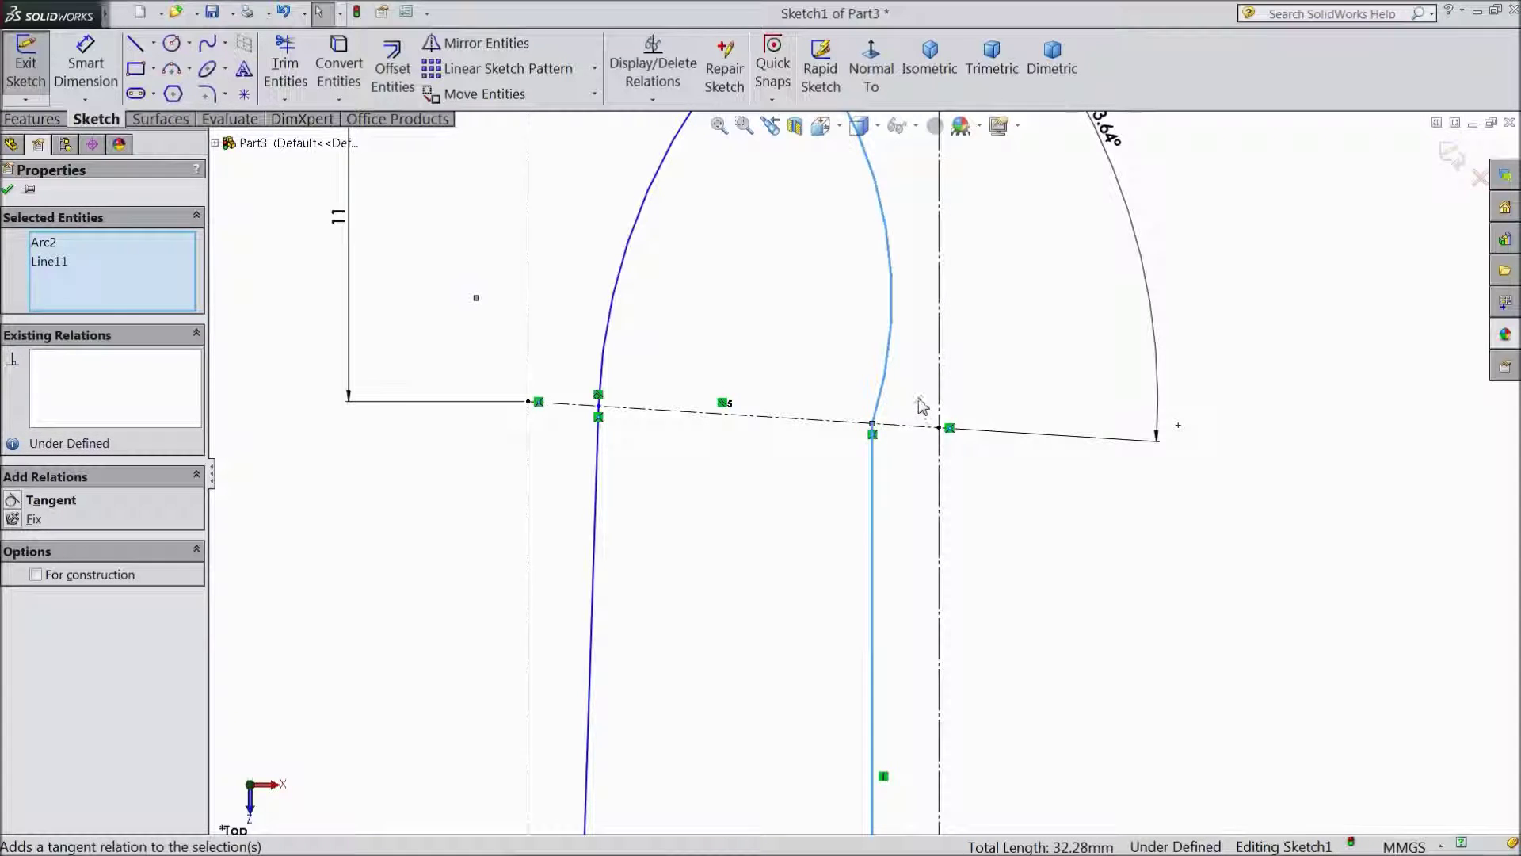
scroll(900, 409, "up", 5)
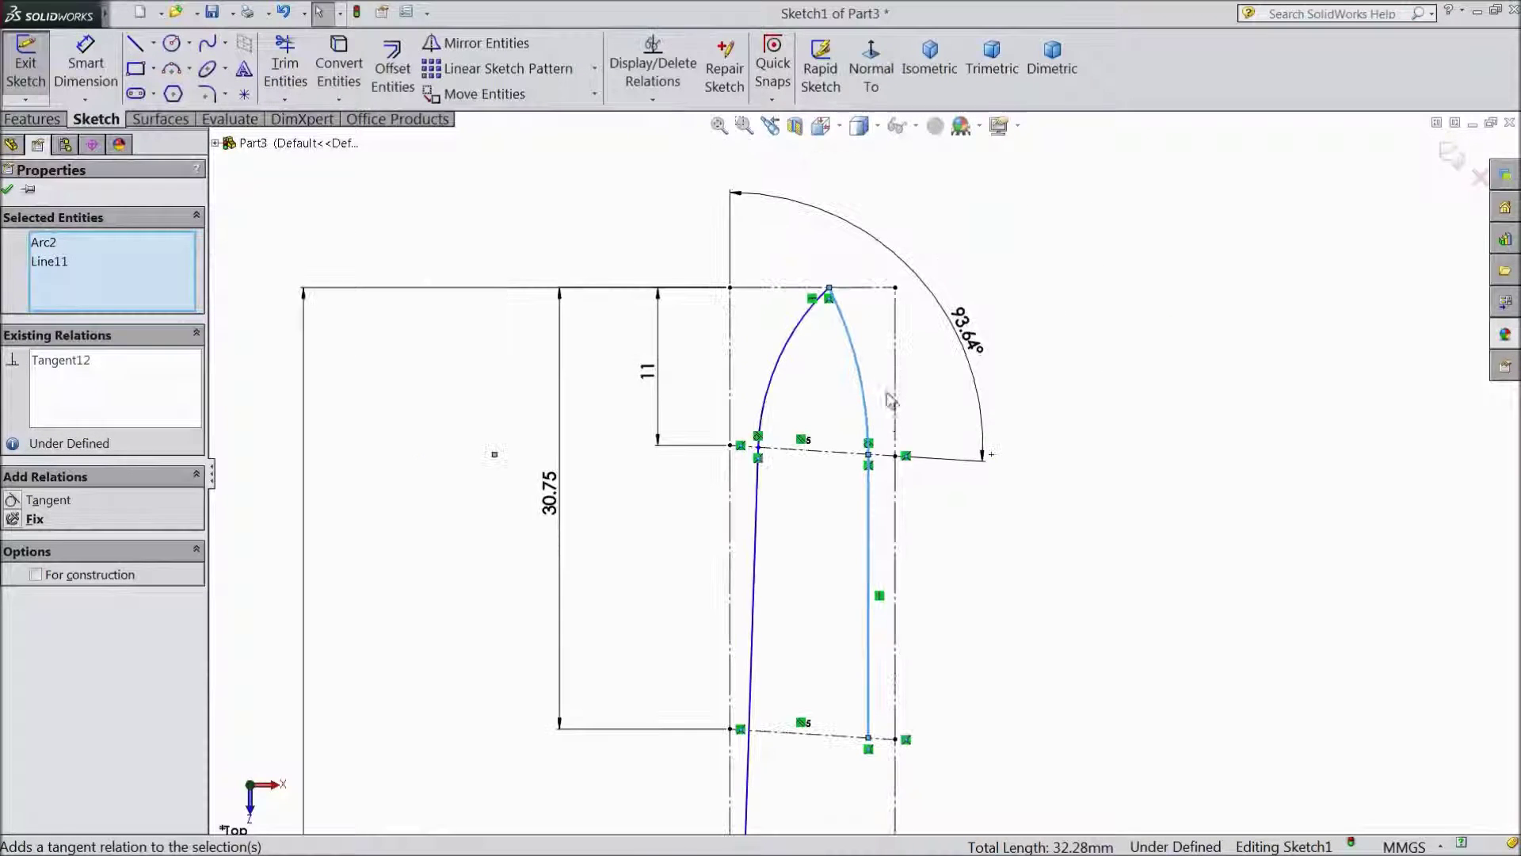
middle_click_drag(900, 607, 912, 588, "ctrl")
key("d")
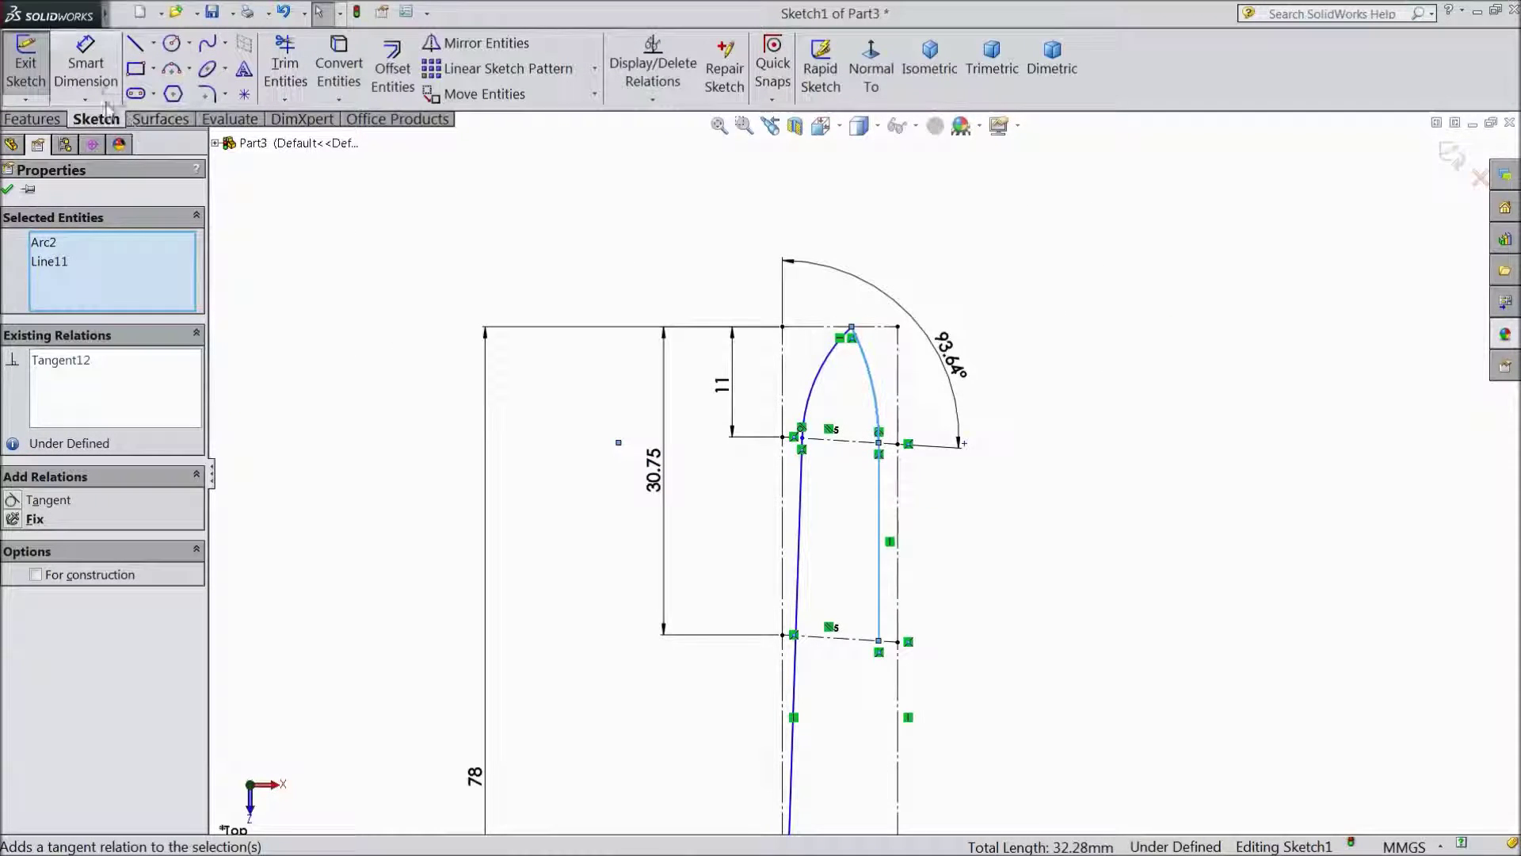
scroll(953, 723, "up", 4)
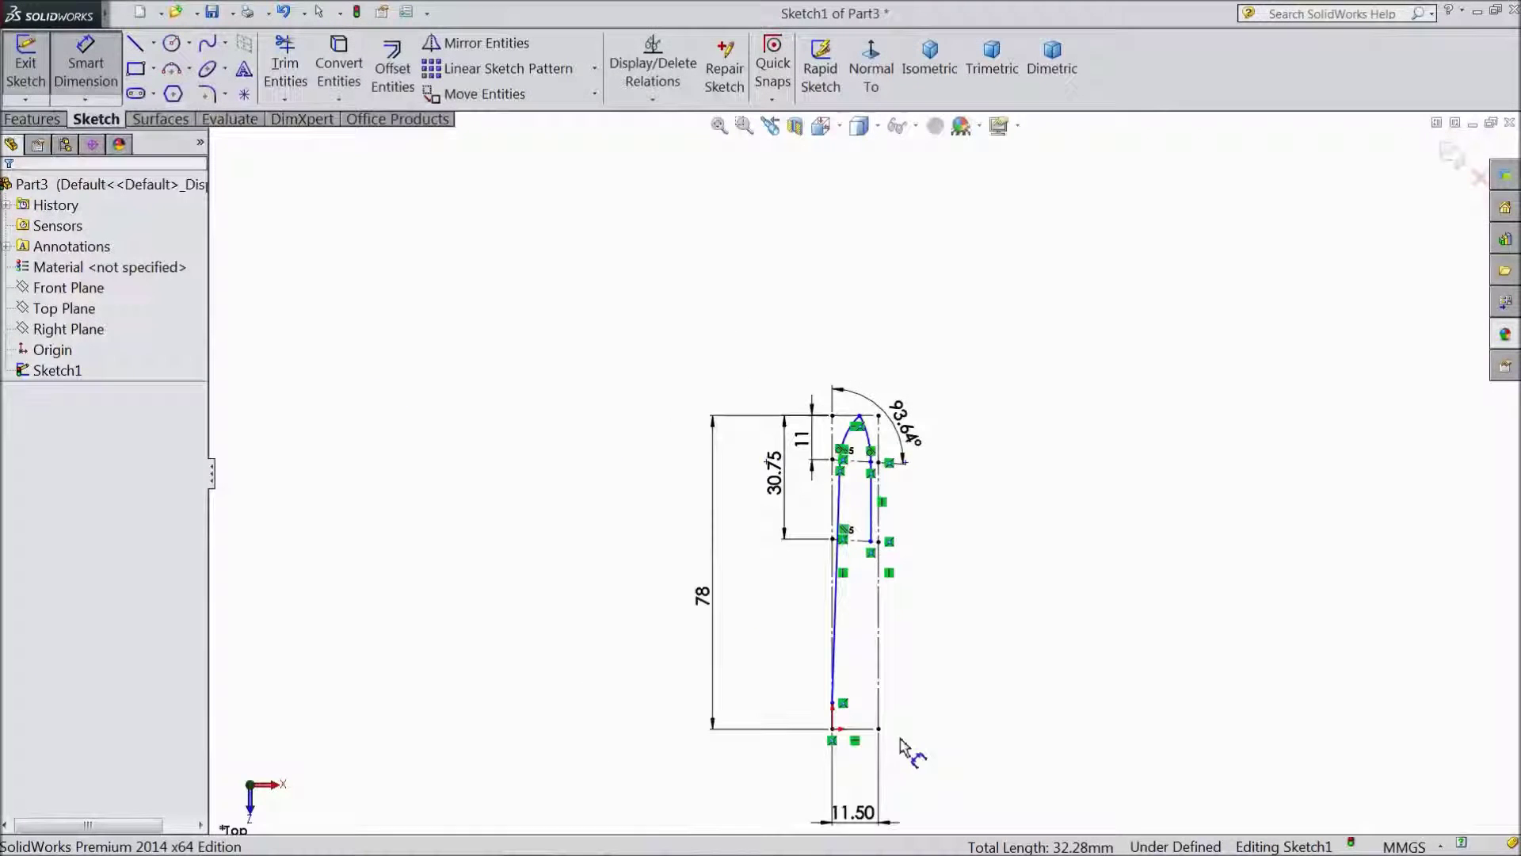
- Dimension the short bottom line to 6 mm and the slanted blade edge to 86.36°
scroll(863, 713, "down", 6)
left_click(802, 681)
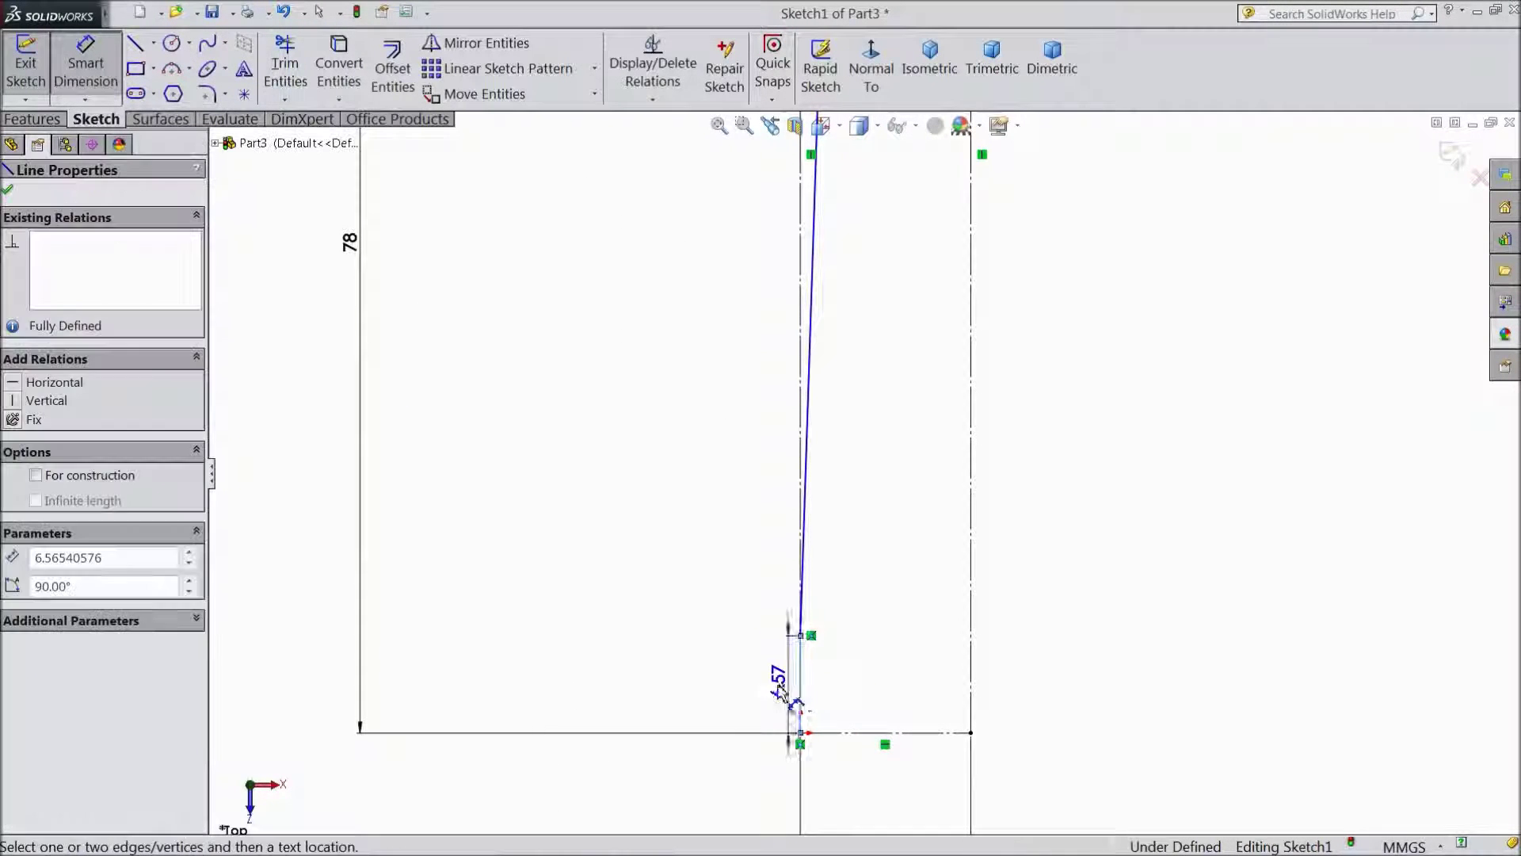
left_click(749, 691)
type("6")
left_click(660, 672)
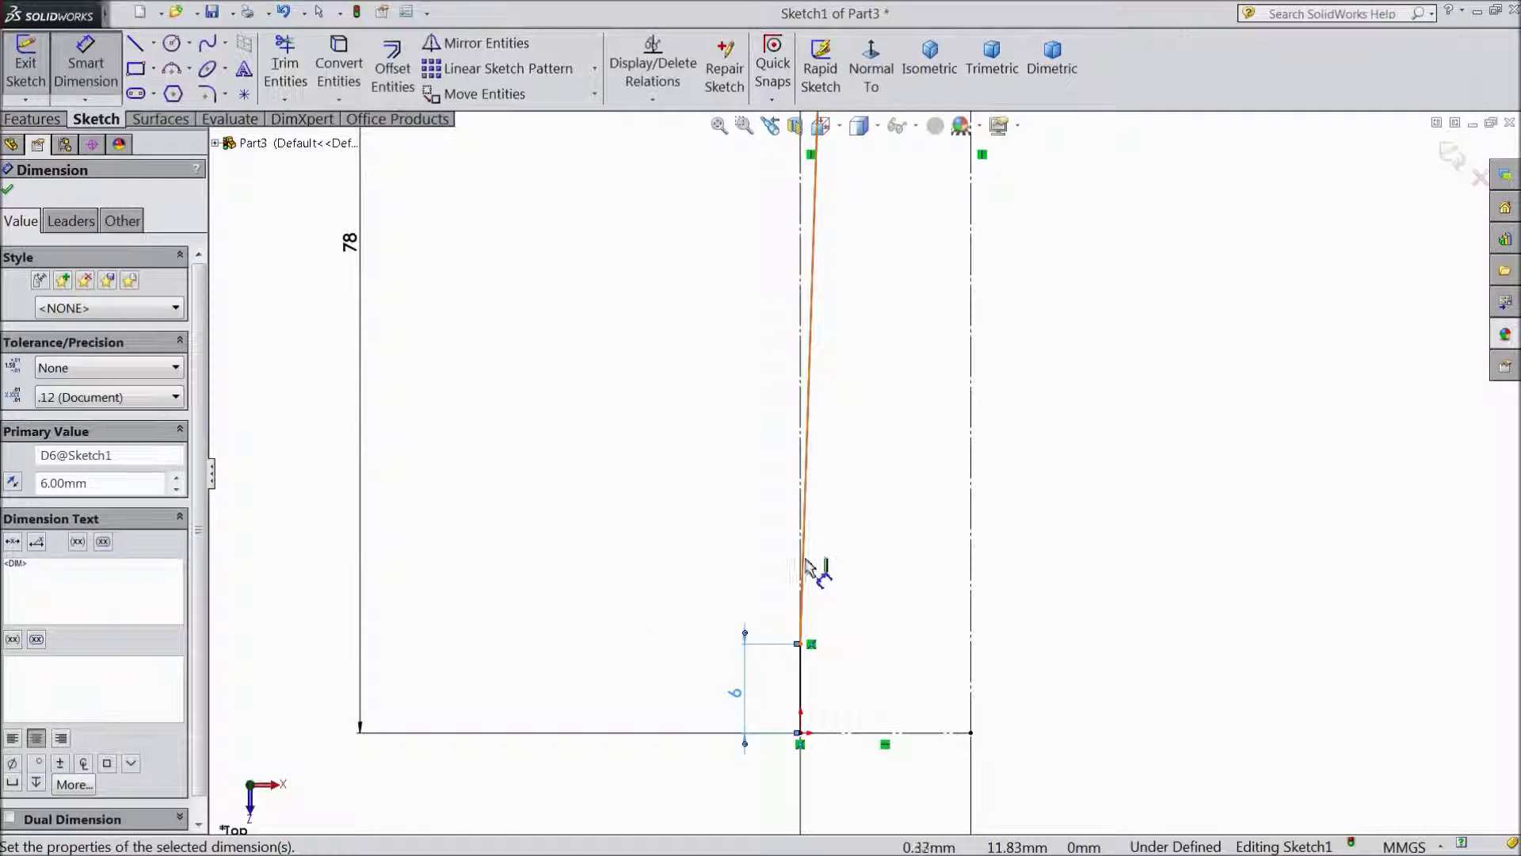
left_click(805, 567)
left_click(902, 732)
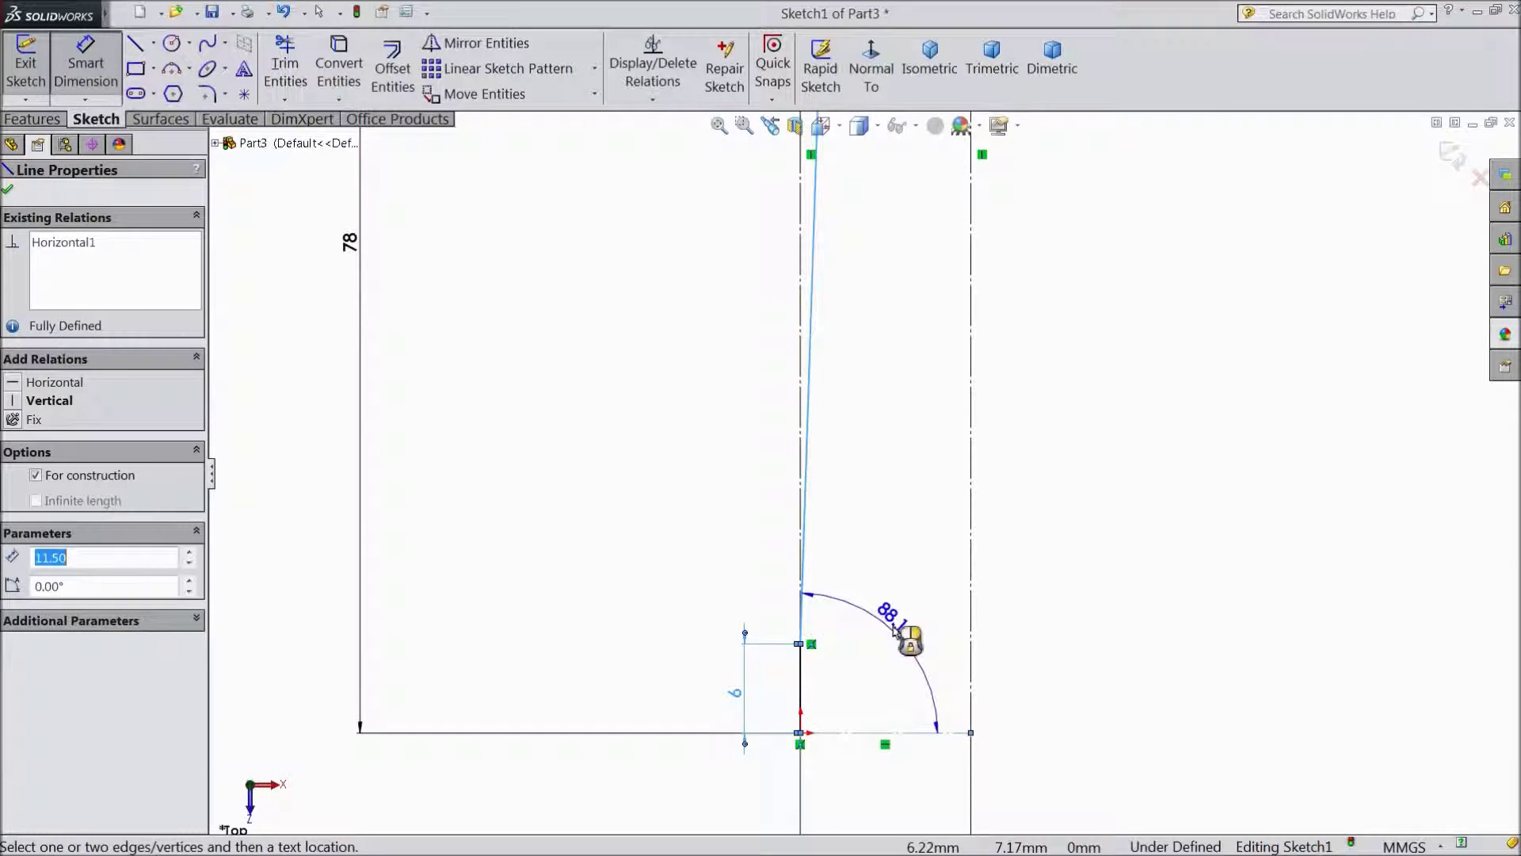
left_click(903, 633)
type("86.36")
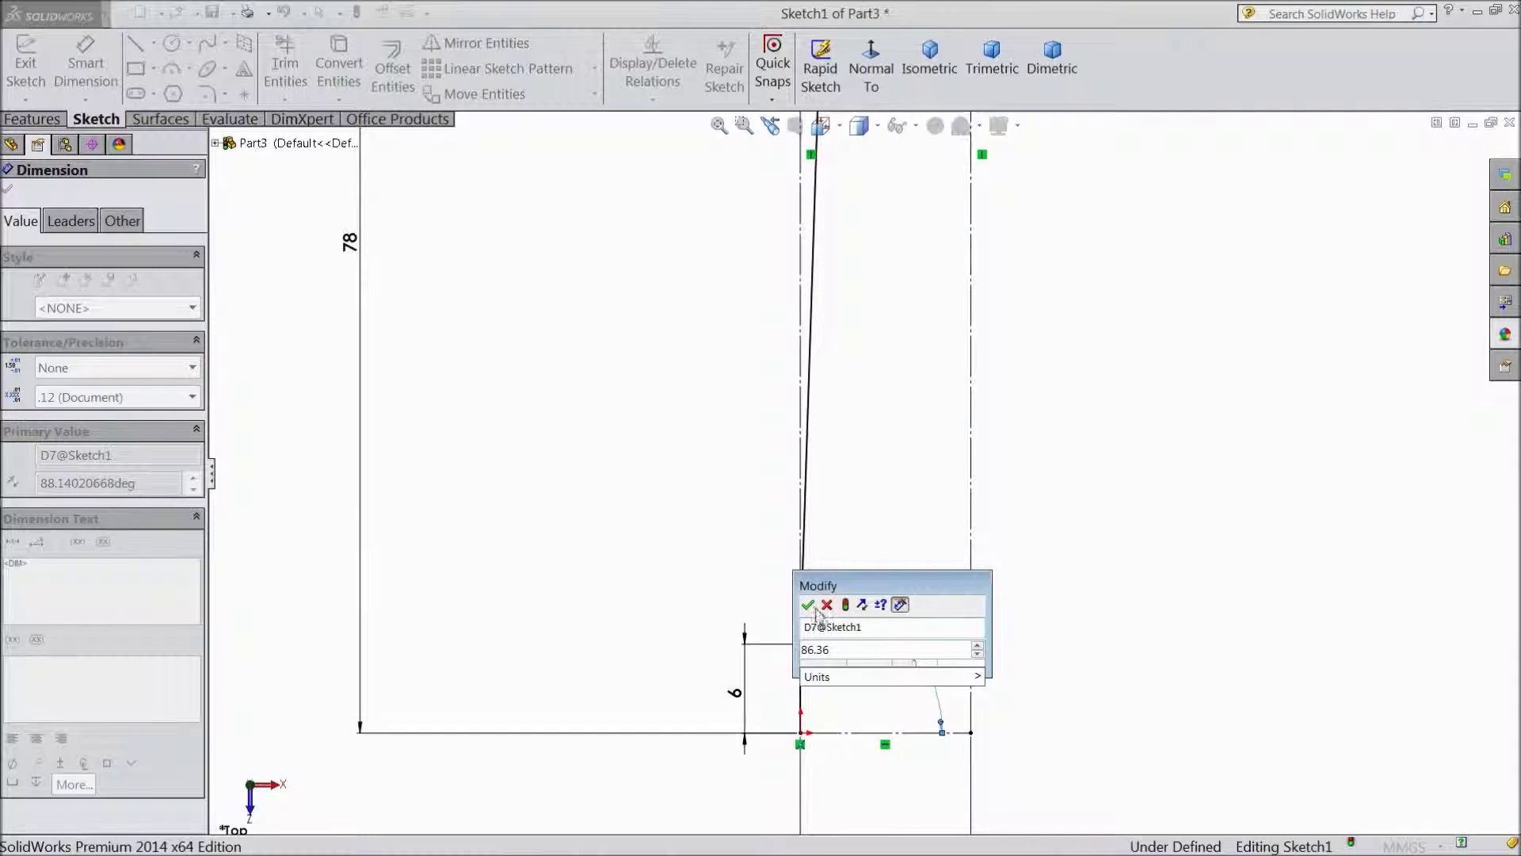
left_click(808, 605)
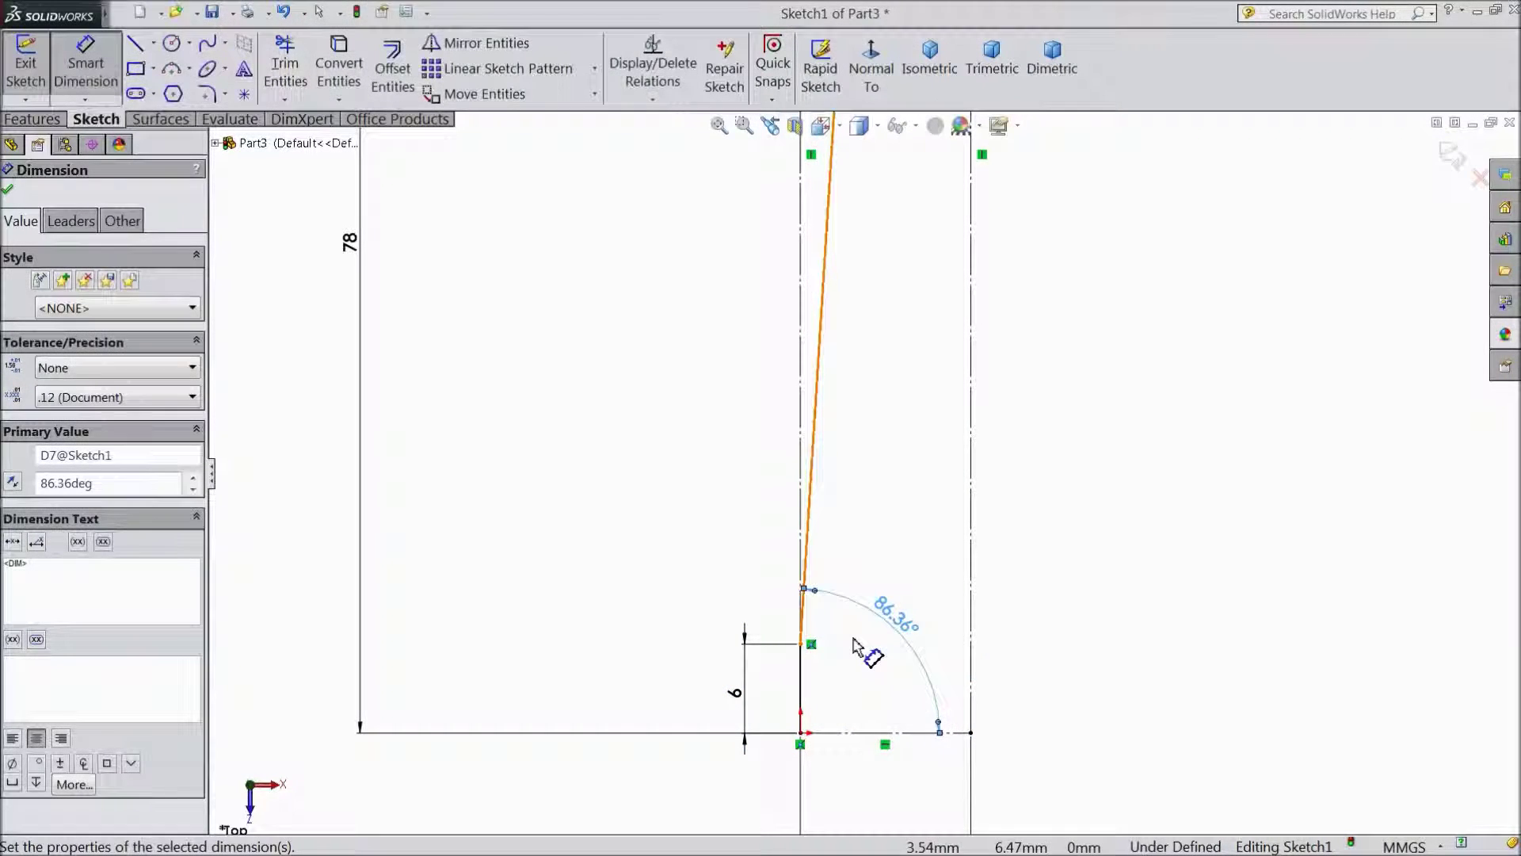
- Set the left tip arc radius to 24 mm and the vertical line's offset to 4 mm
key("f")
scroll(890, 237, "down", 5)
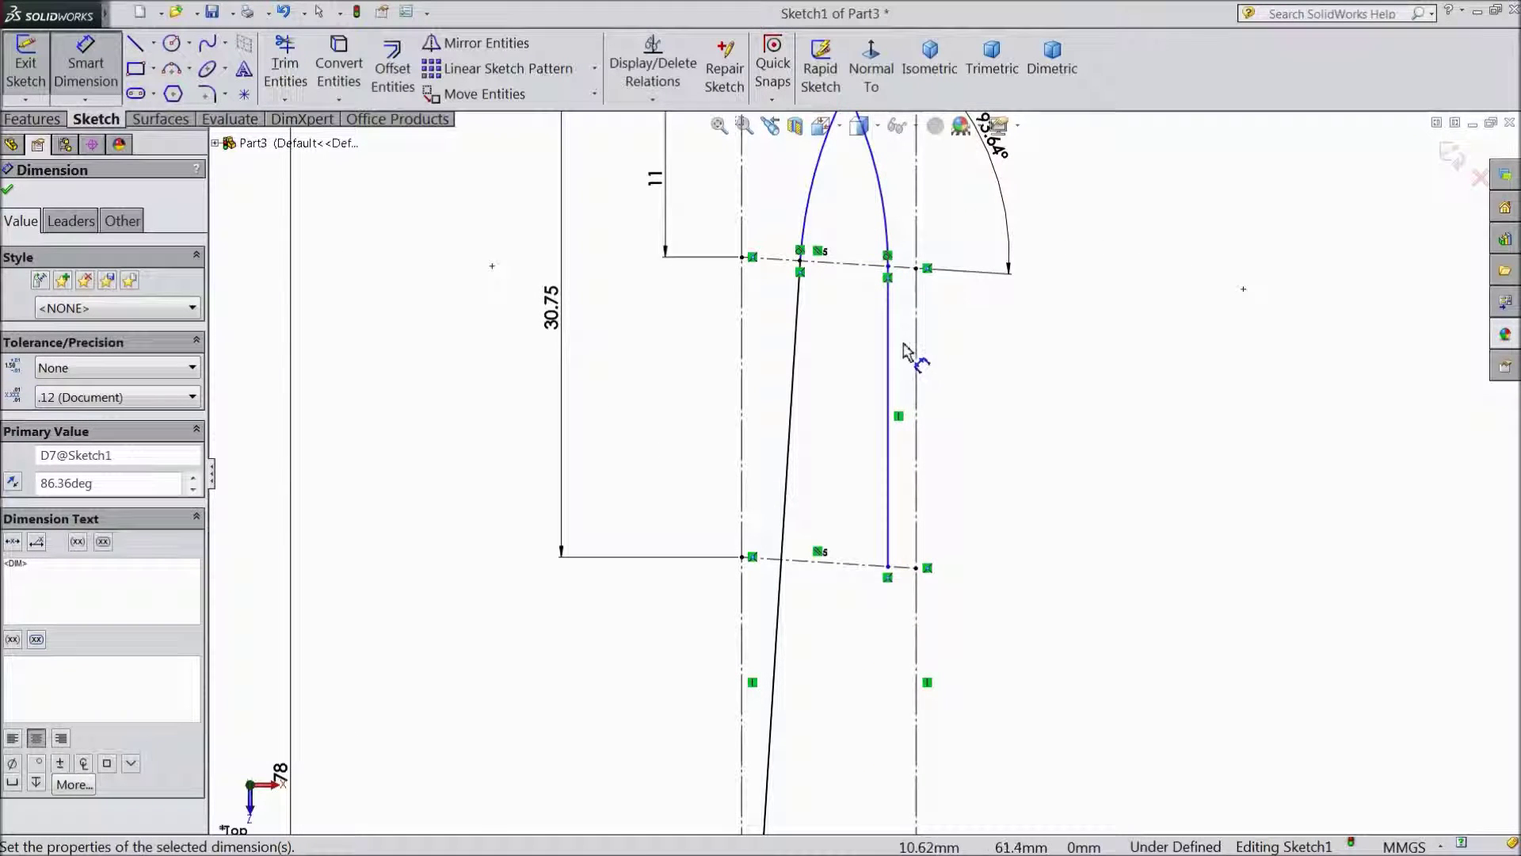
scroll(909, 352, "up", 2)
left_click(832, 282)
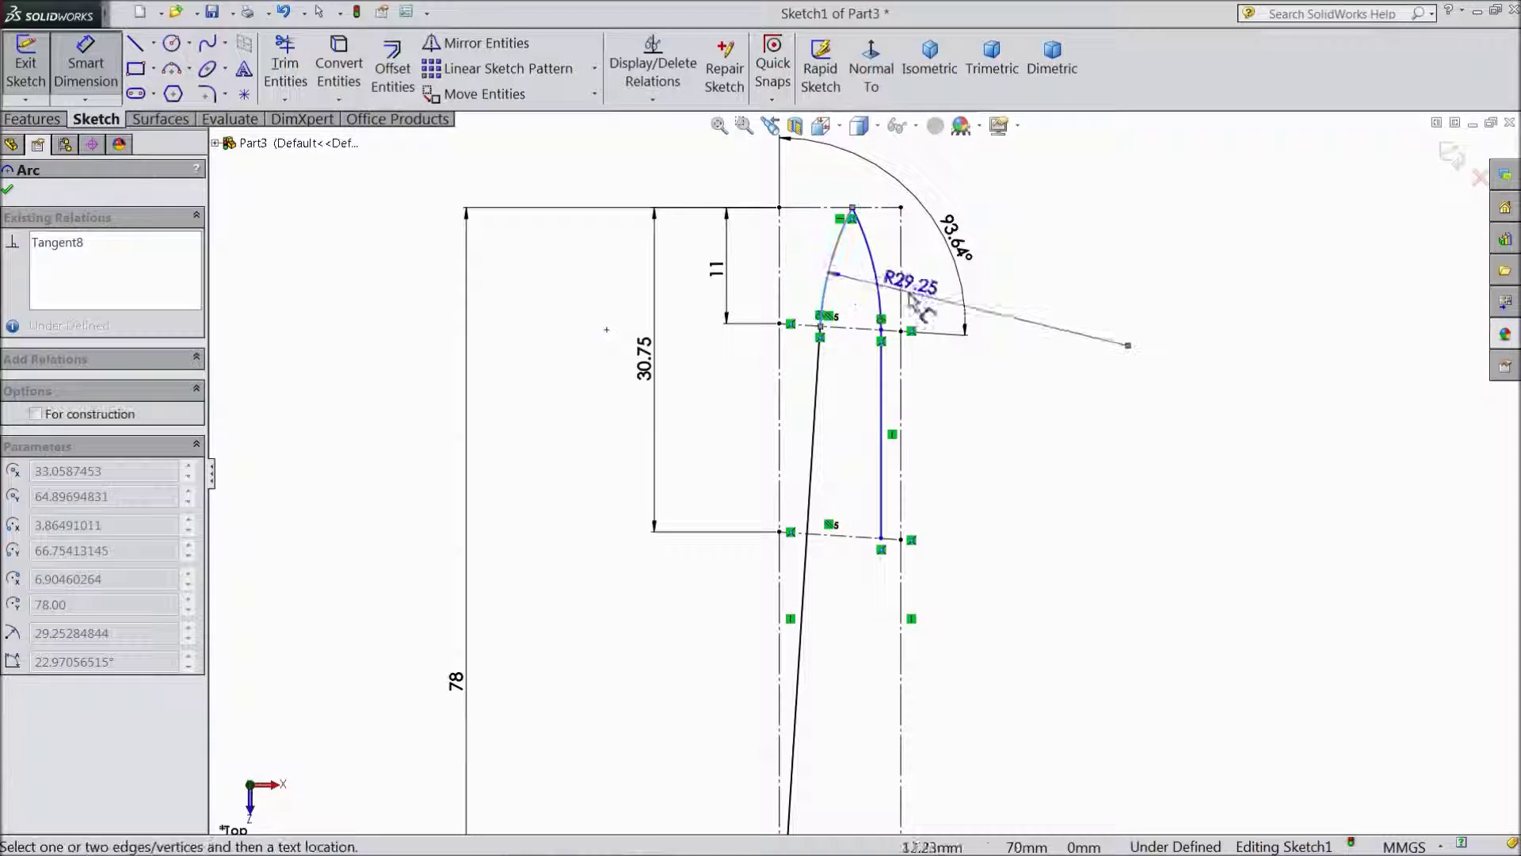
left_click(1119, 344)
type("24")
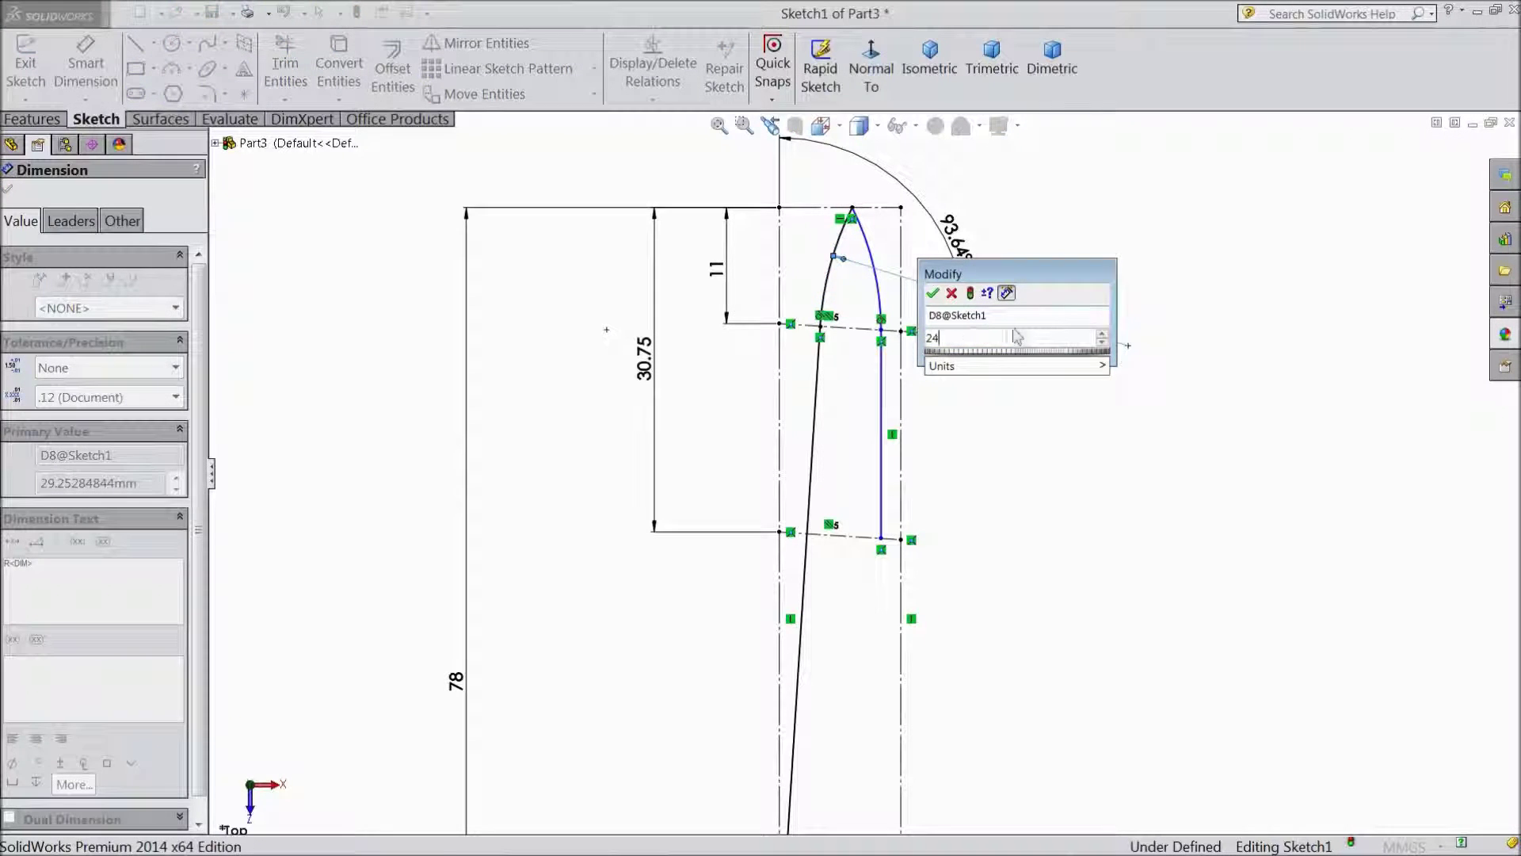
left_click(935, 294)
scroll(931, 325, "down", 2)
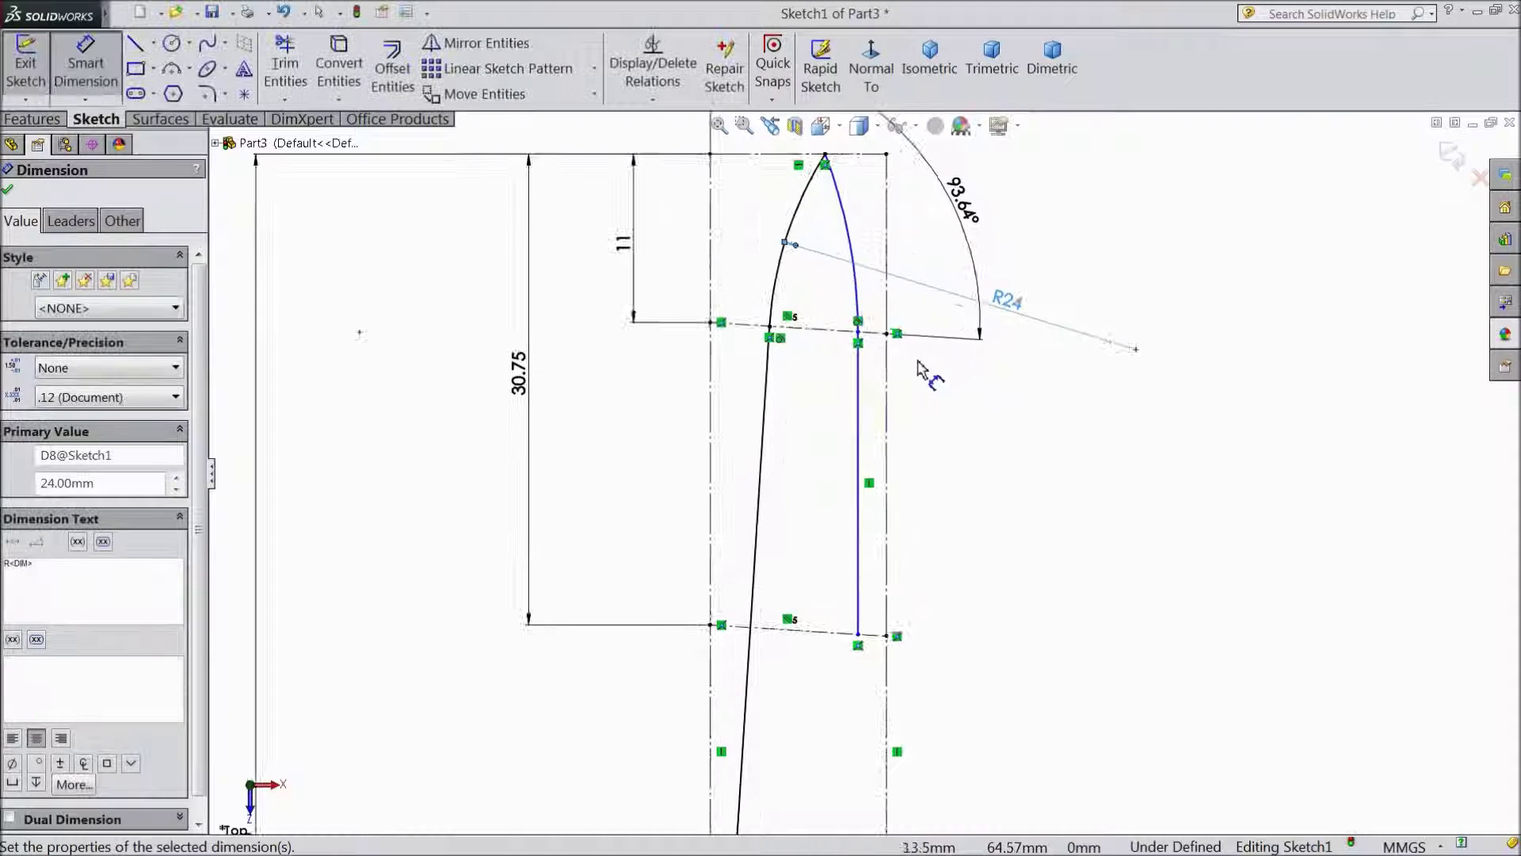
left_click(860, 438)
left_click(886, 444)
left_click(968, 442)
type("4")
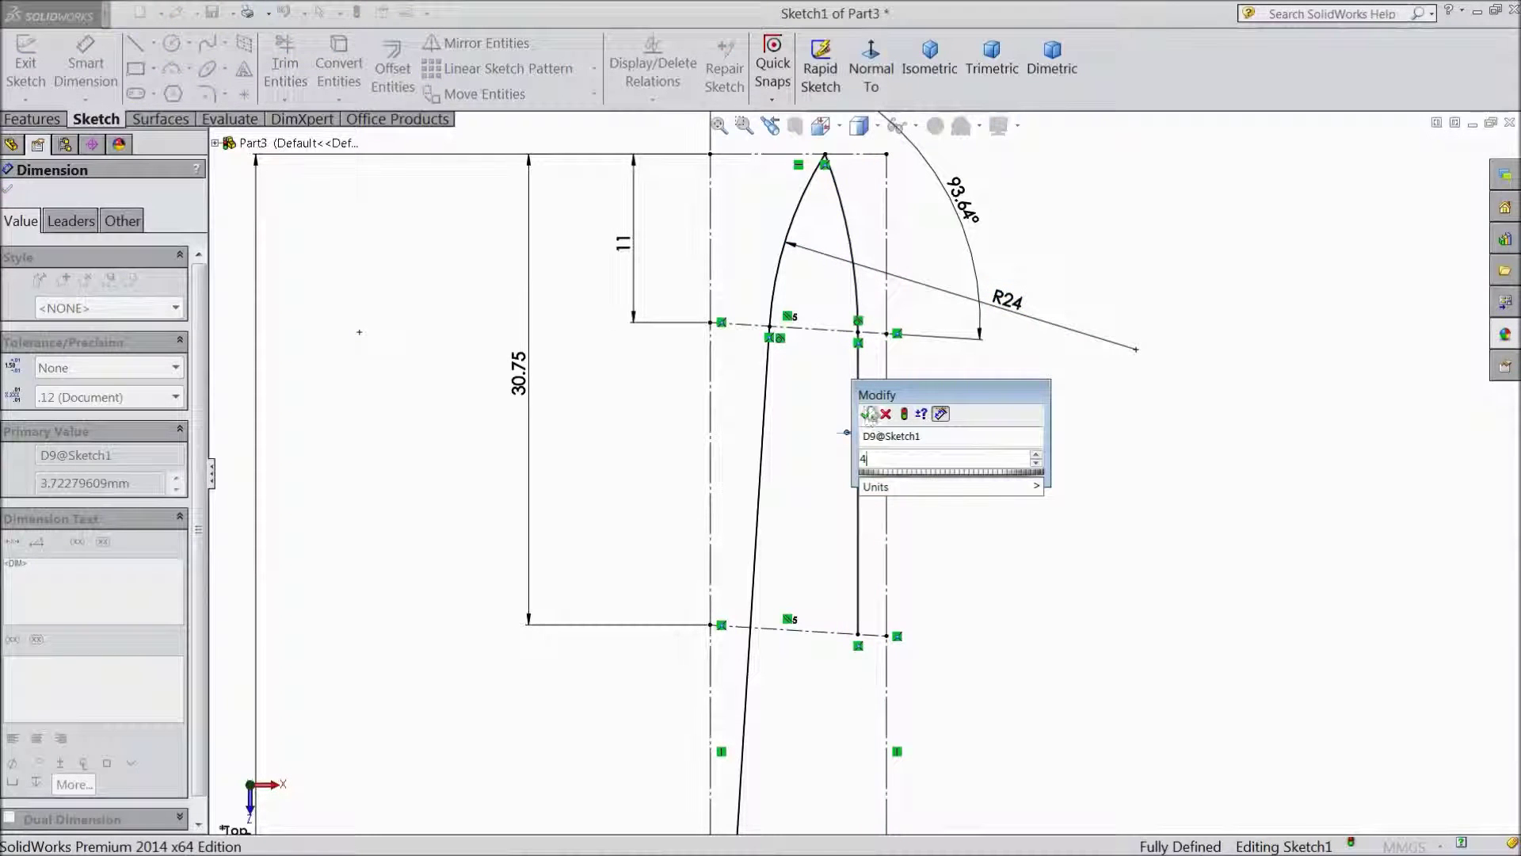
left_click(866, 414)
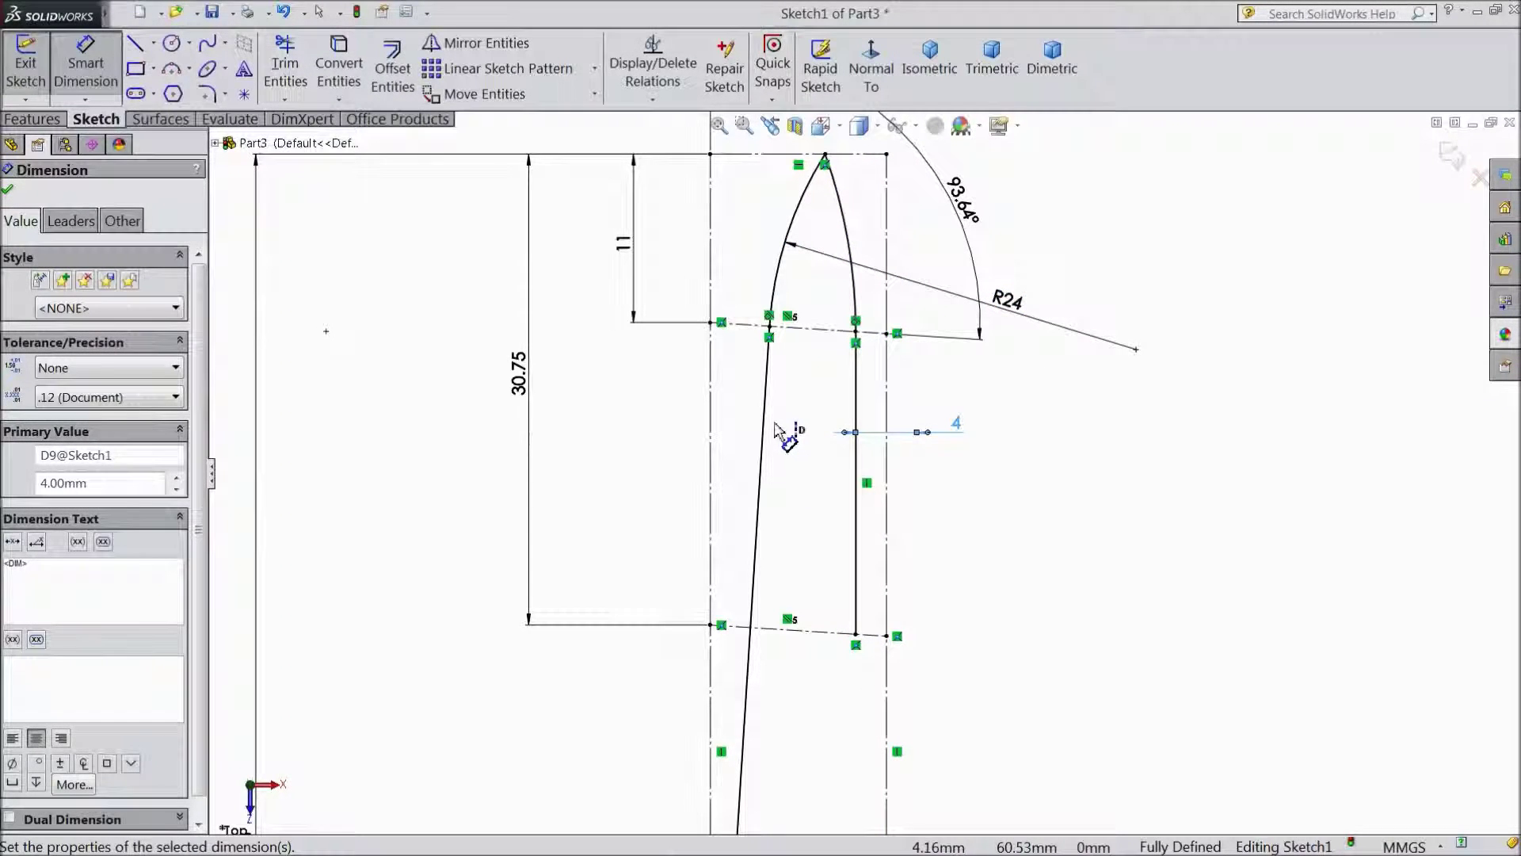
scroll(777, 432, "up", 3)
scroll(867, 515, "down", 3)
scroll(863, 626, "up", 2)
scroll(871, 626, "down", 2)
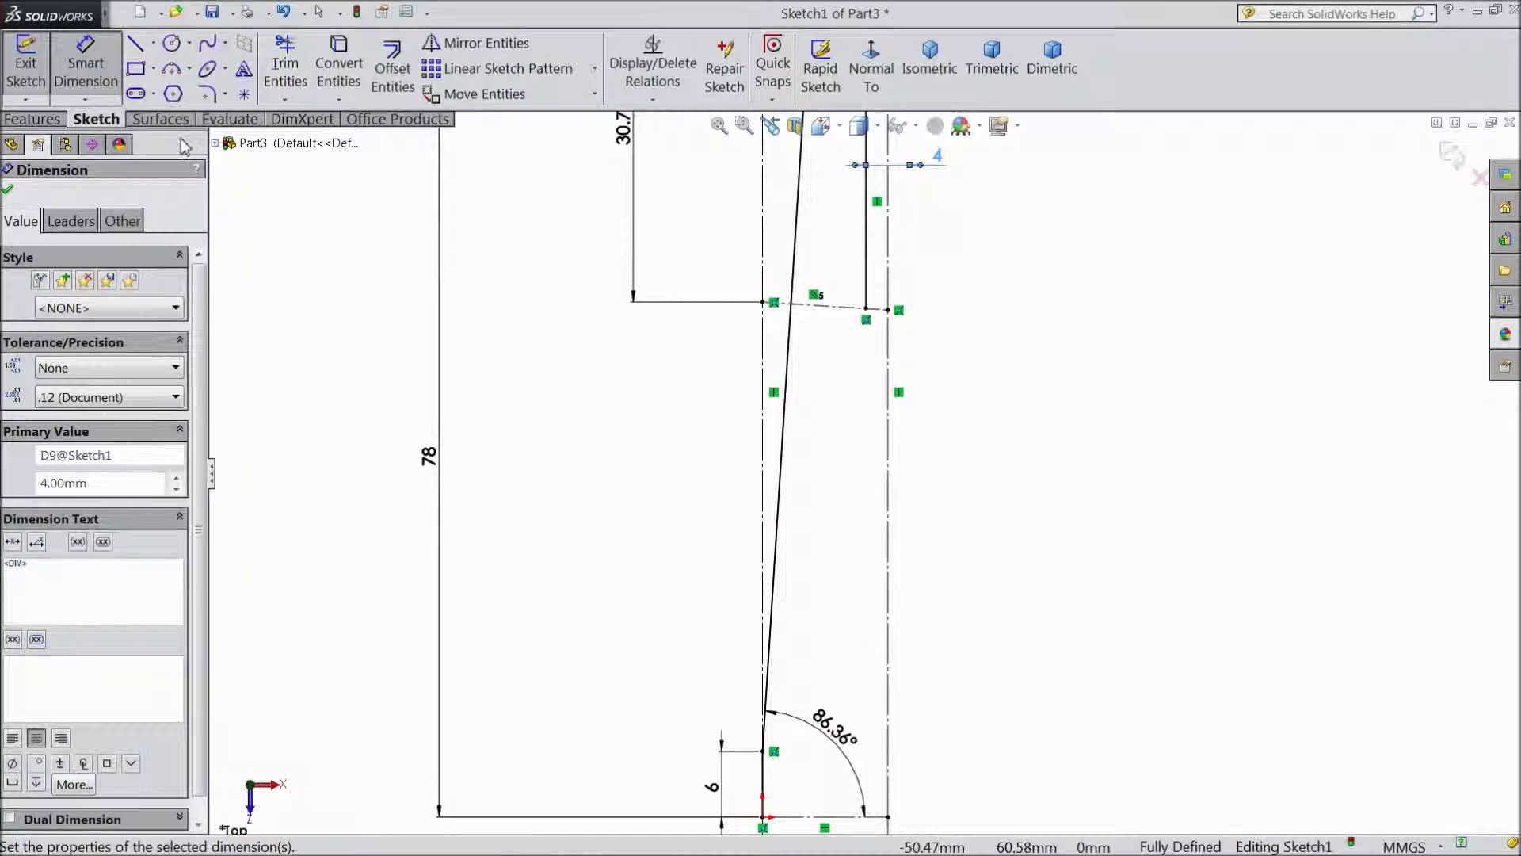
- Draw a three-point arc crossing the slanted edge
left_click(189, 69)
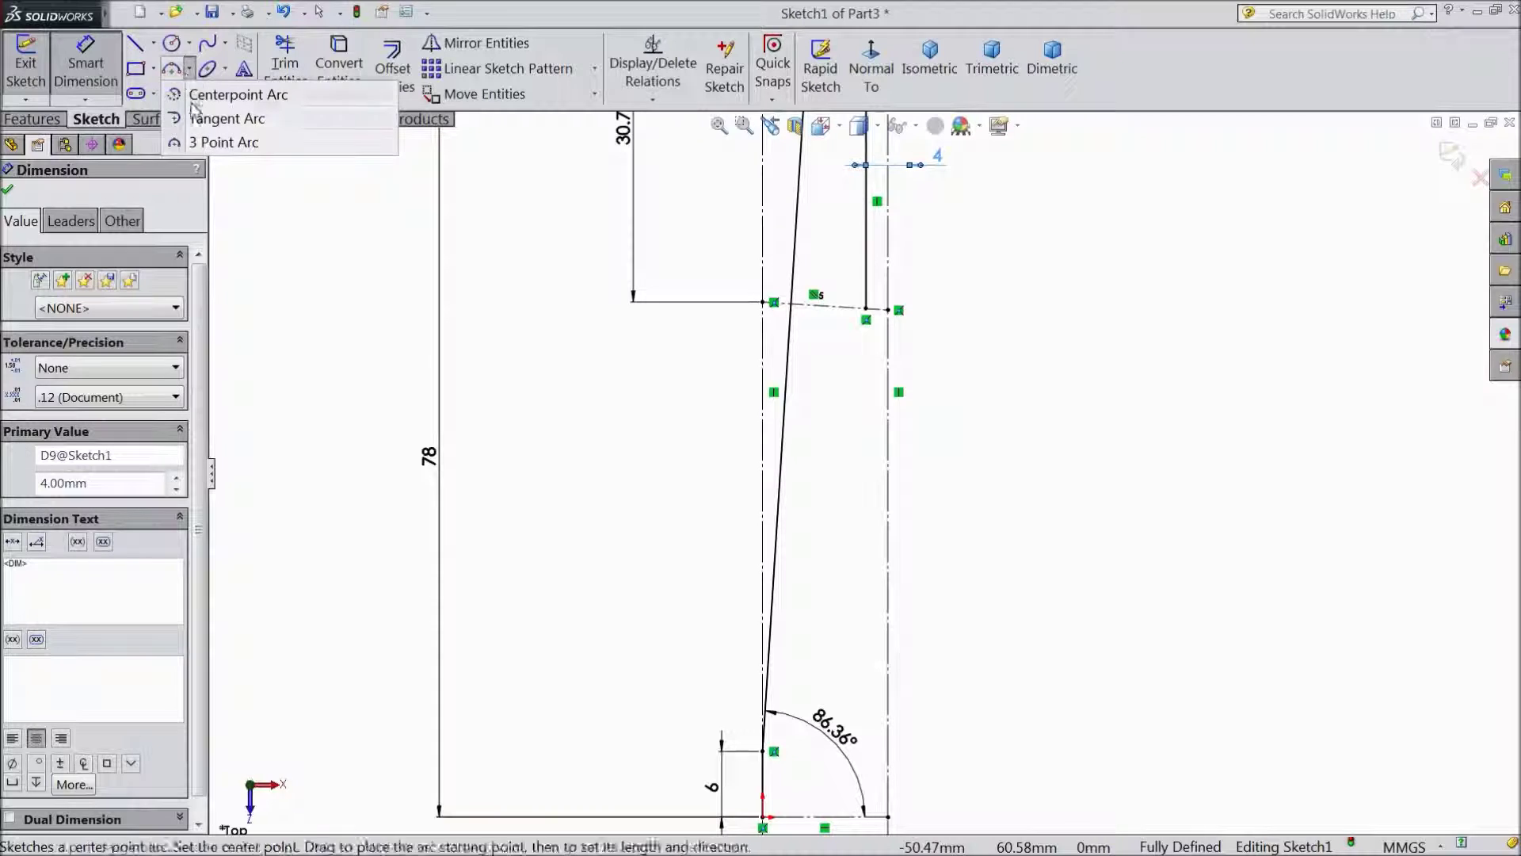
left_click(204, 140)
scroll(824, 380, "down", 2)
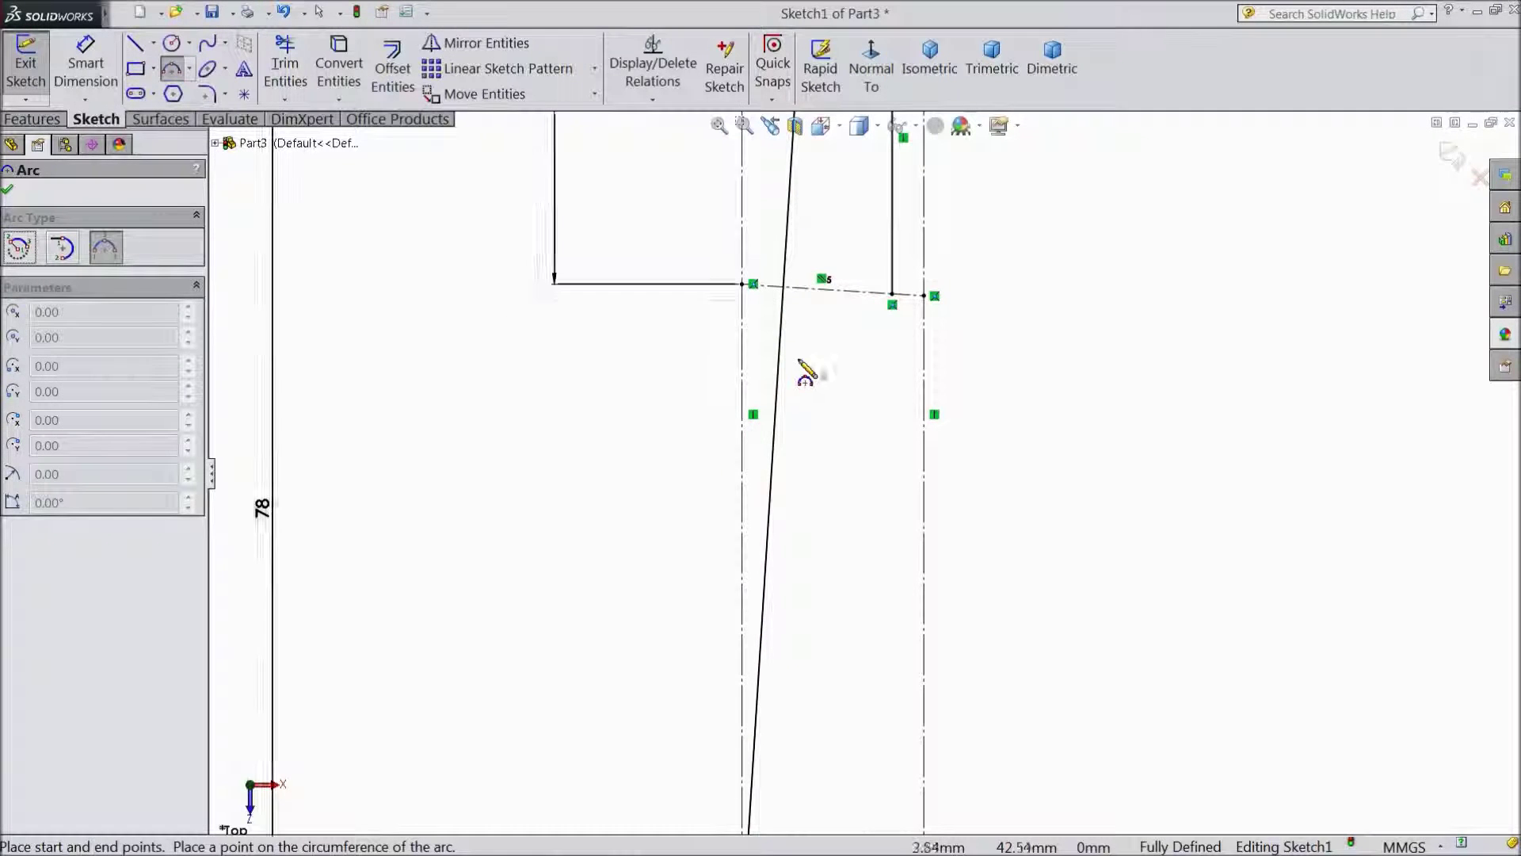
left_click(766, 568)
left_click(710, 462)
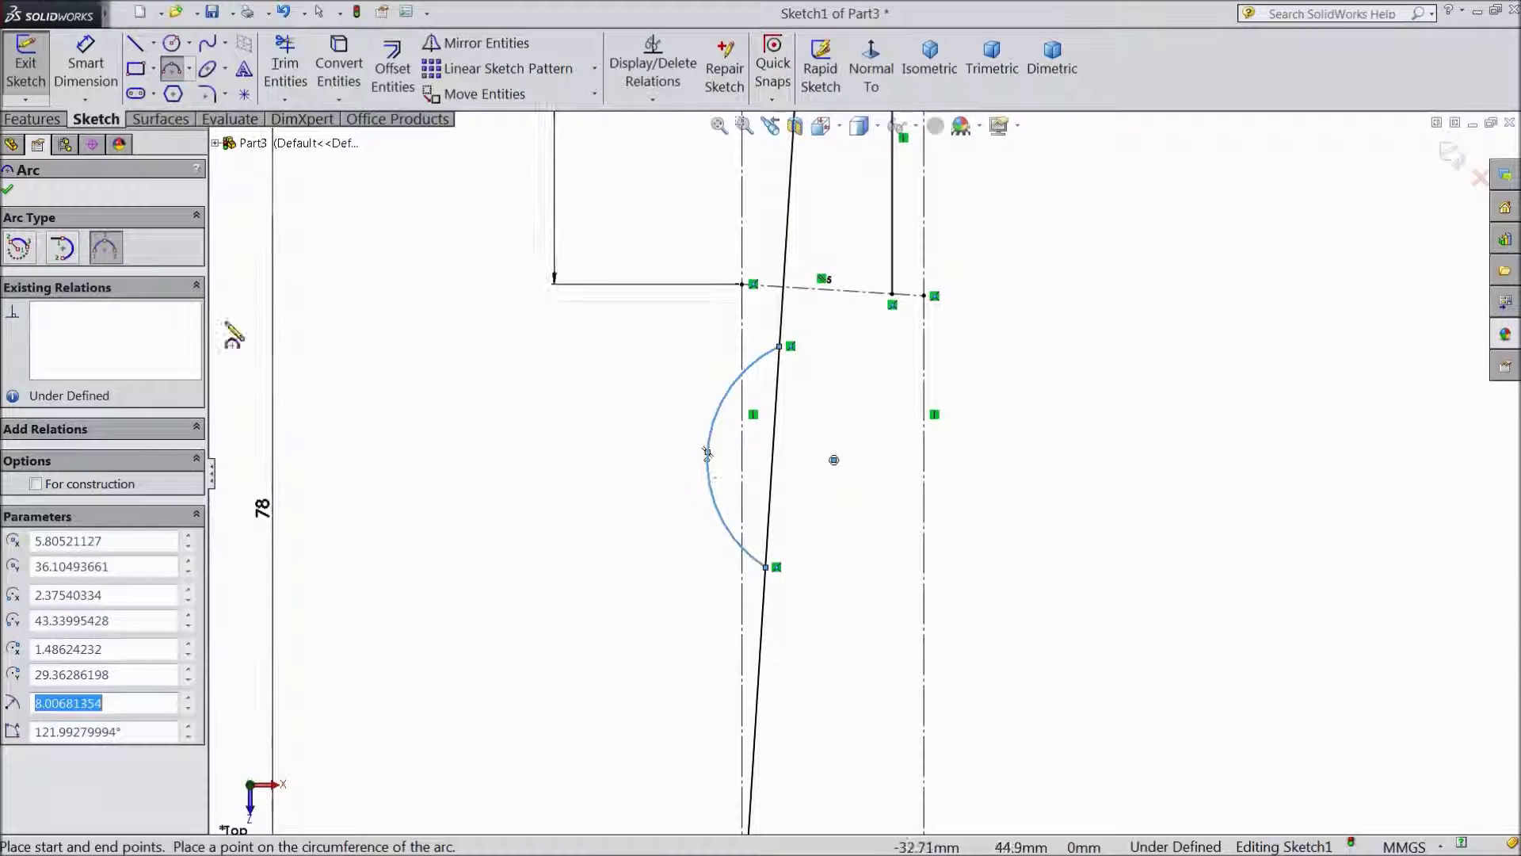
- Dimension the arc to radius 5.1 mm with its top end 2 mm below the corner point
left_click(86, 68)
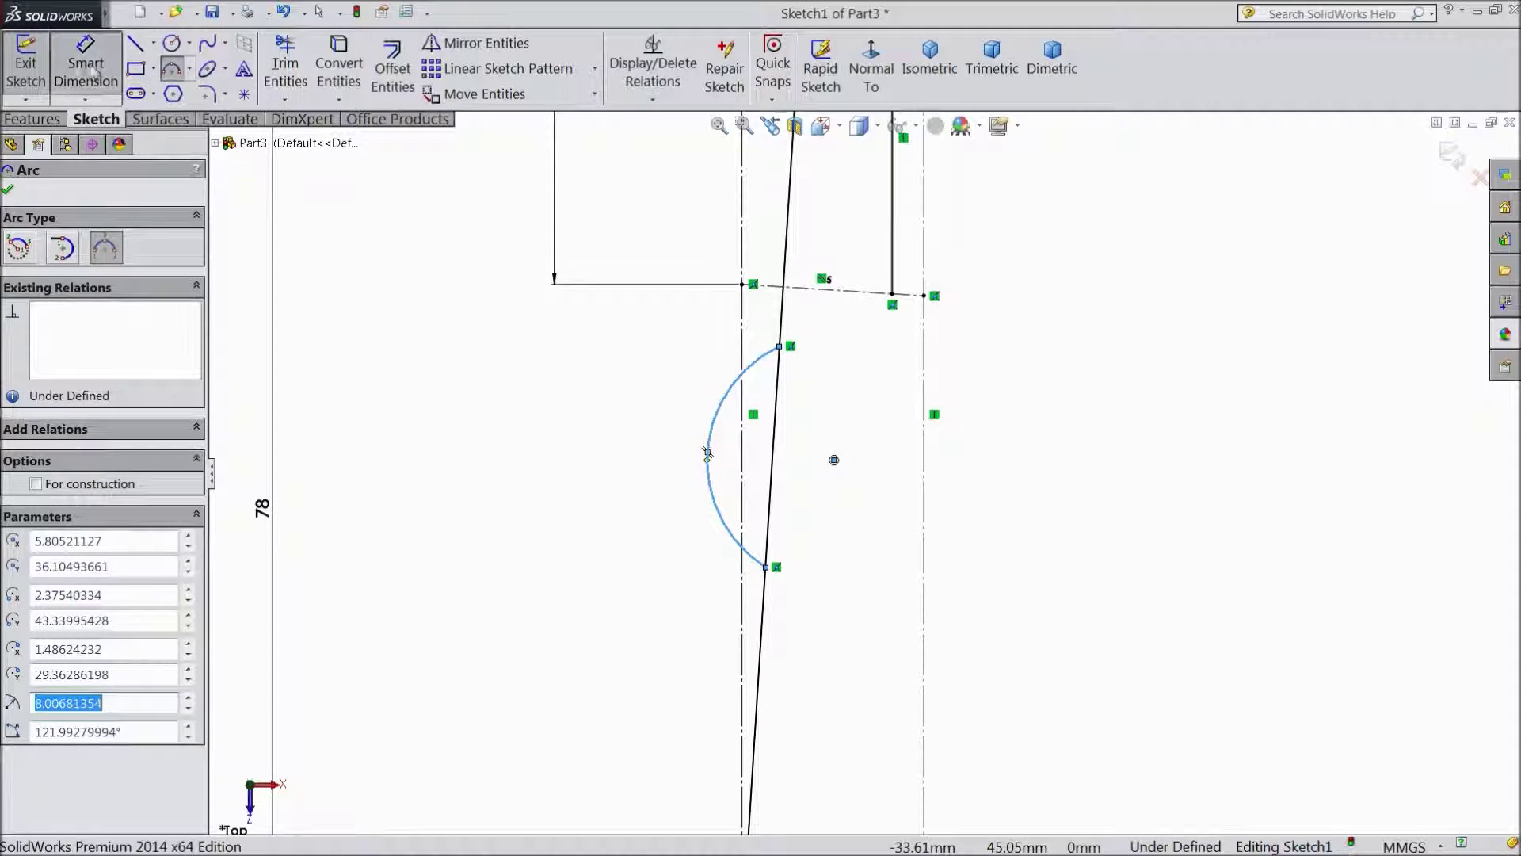
left_click(713, 500)
left_click(578, 524)
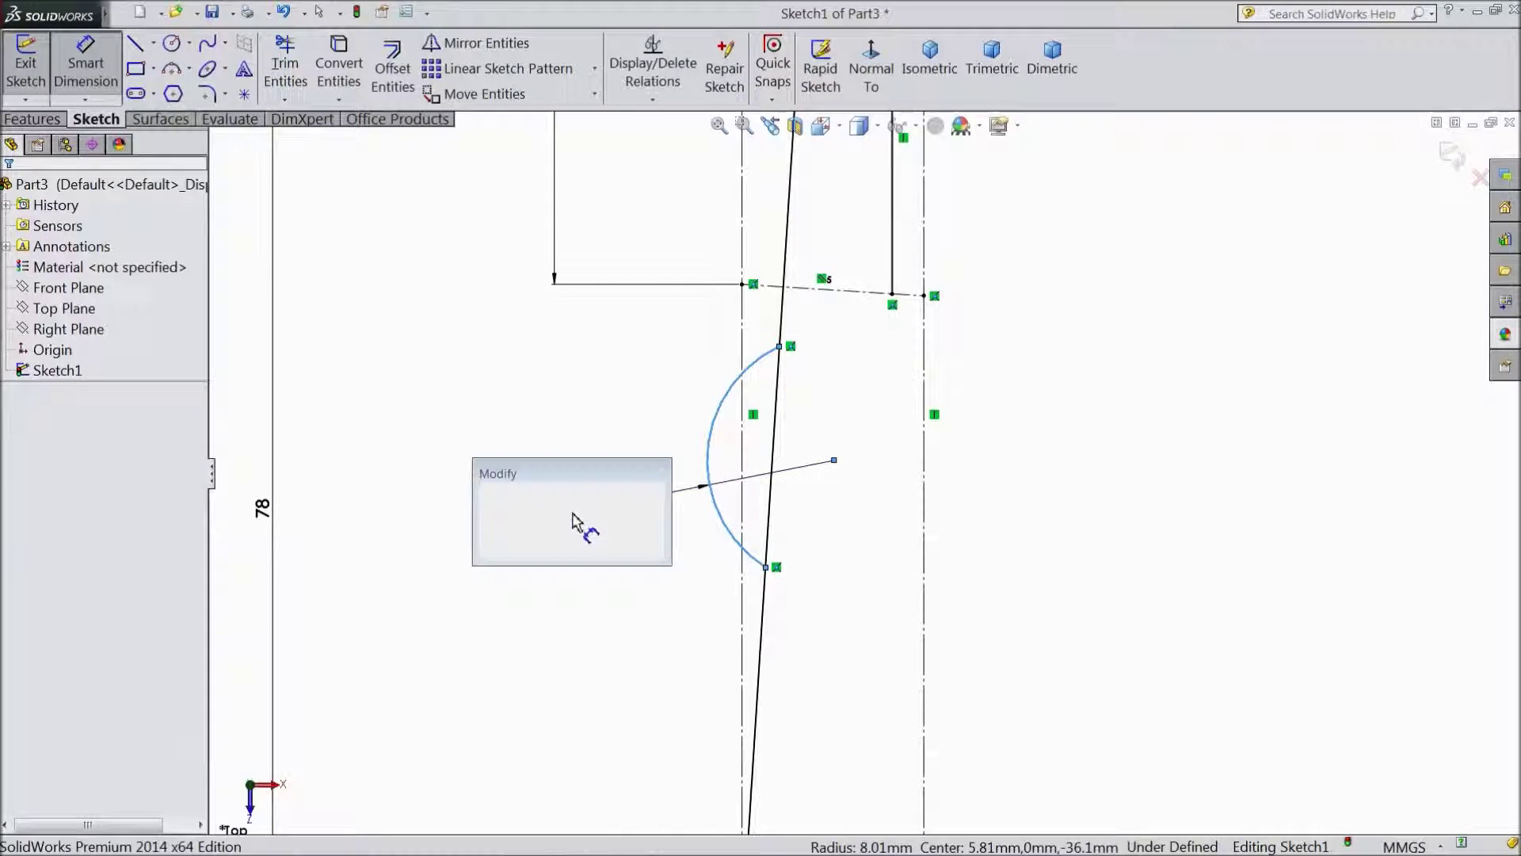
type("5.1")
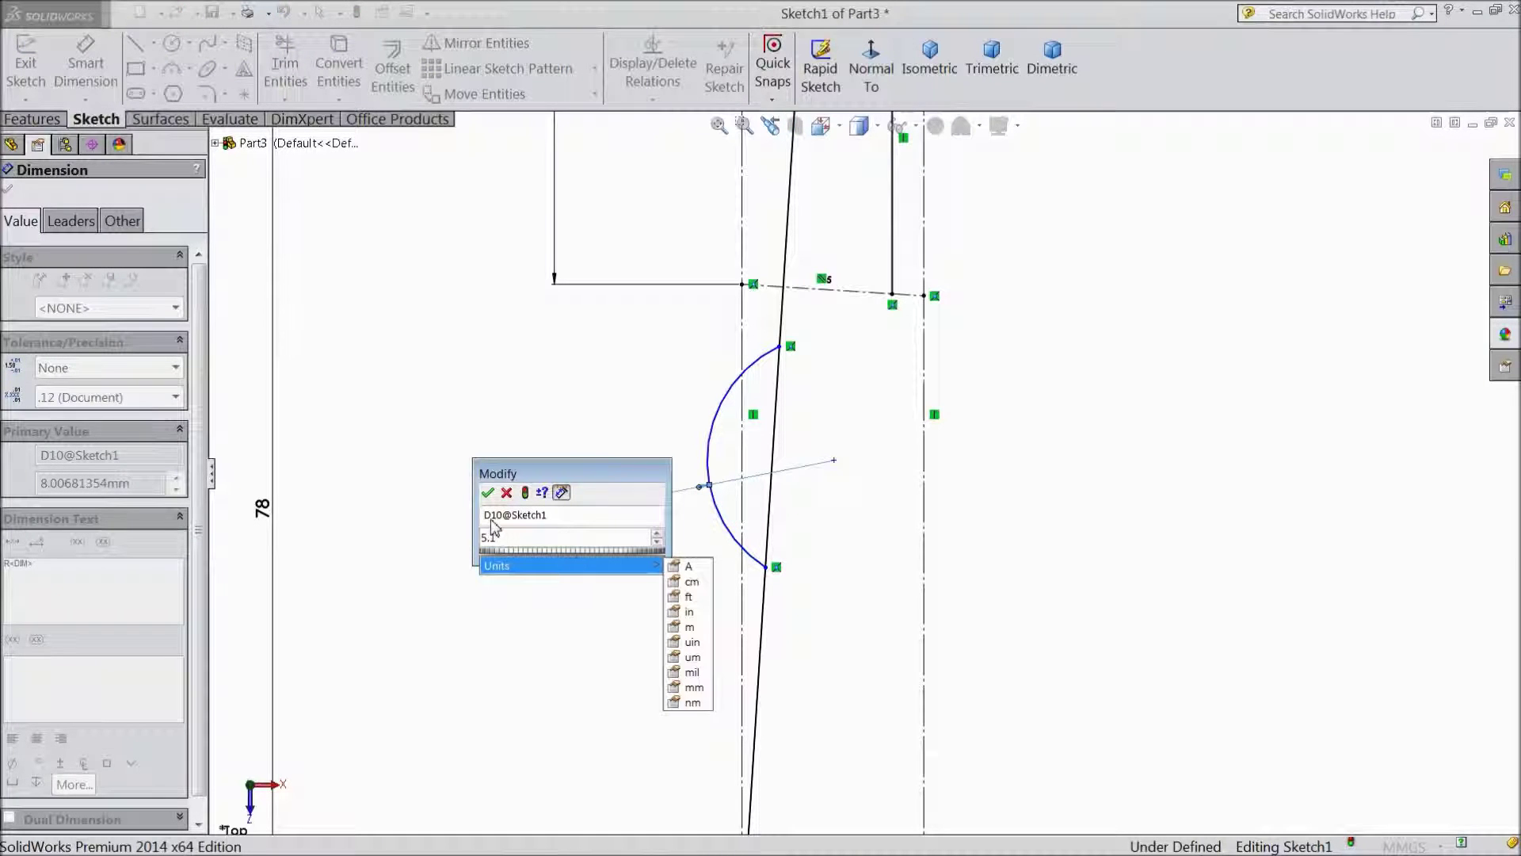
key("Return")
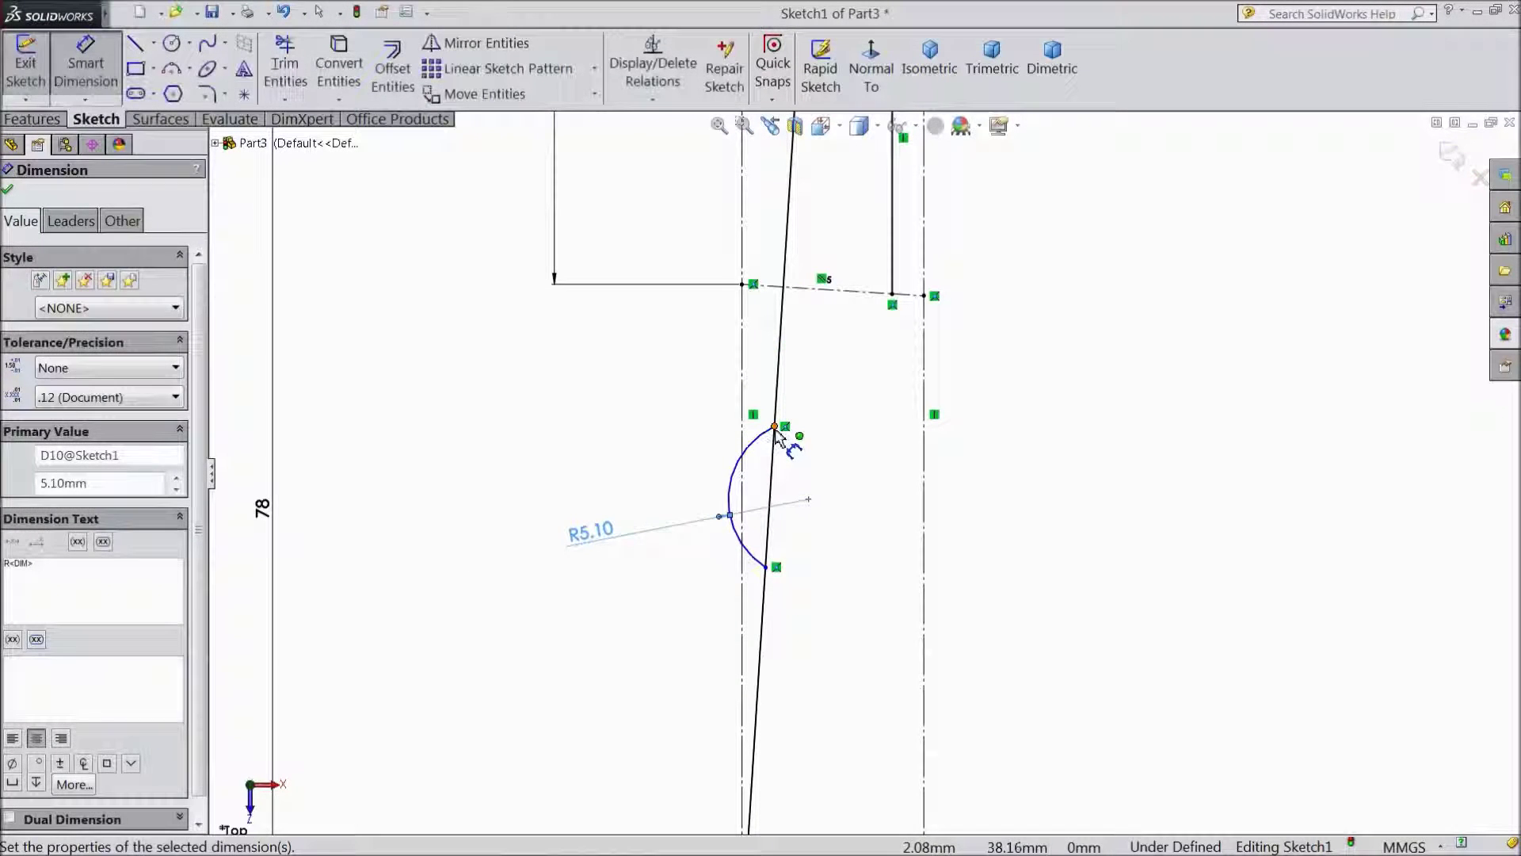
left_click(775, 428)
left_click(742, 283)
left_click(646, 357)
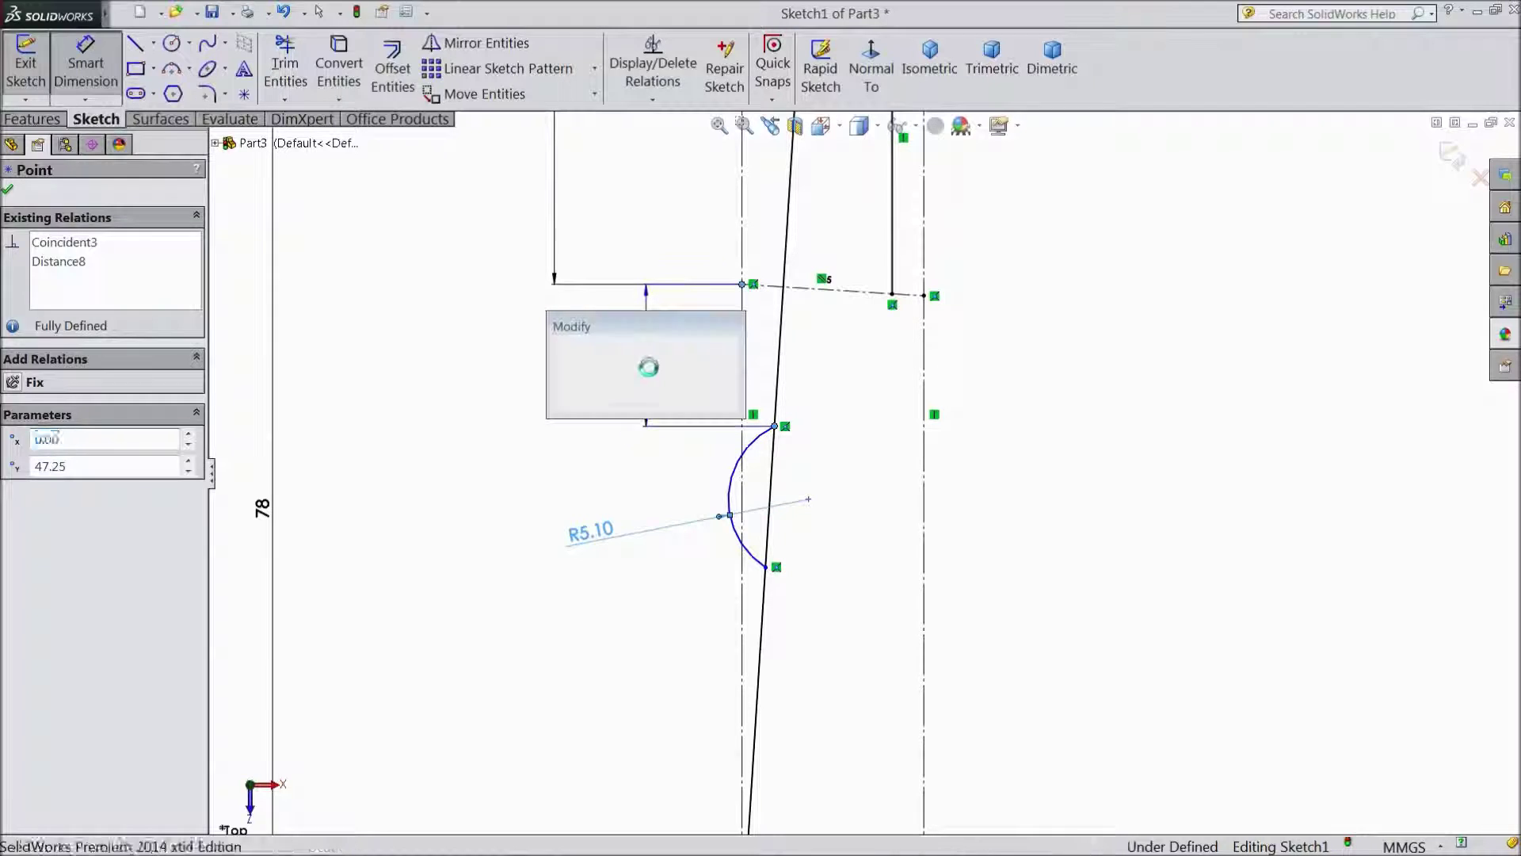
type("2")
left_click(562, 346)
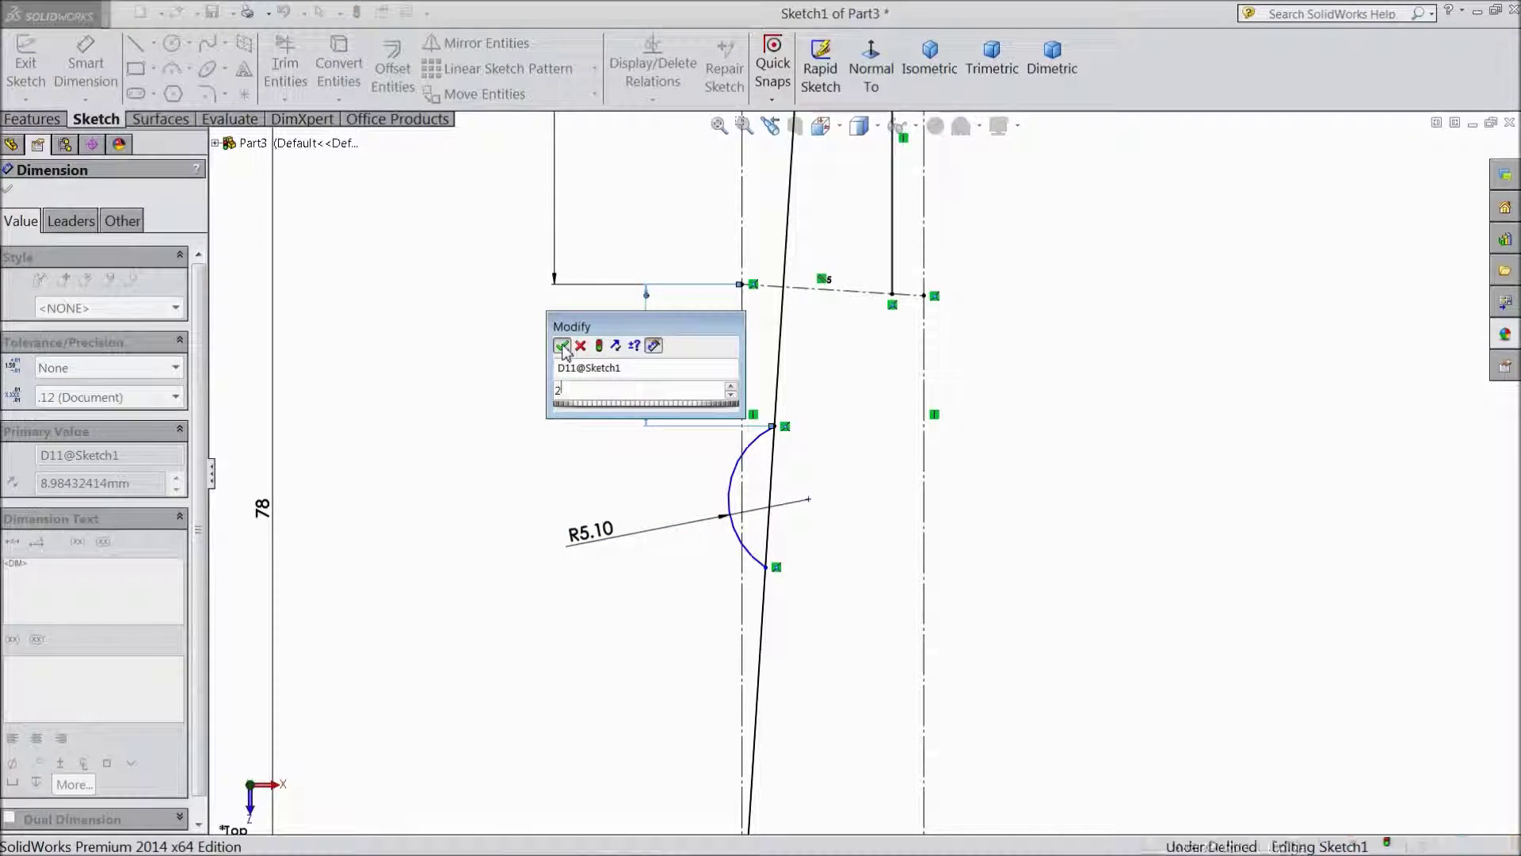
left_click(8, 191)
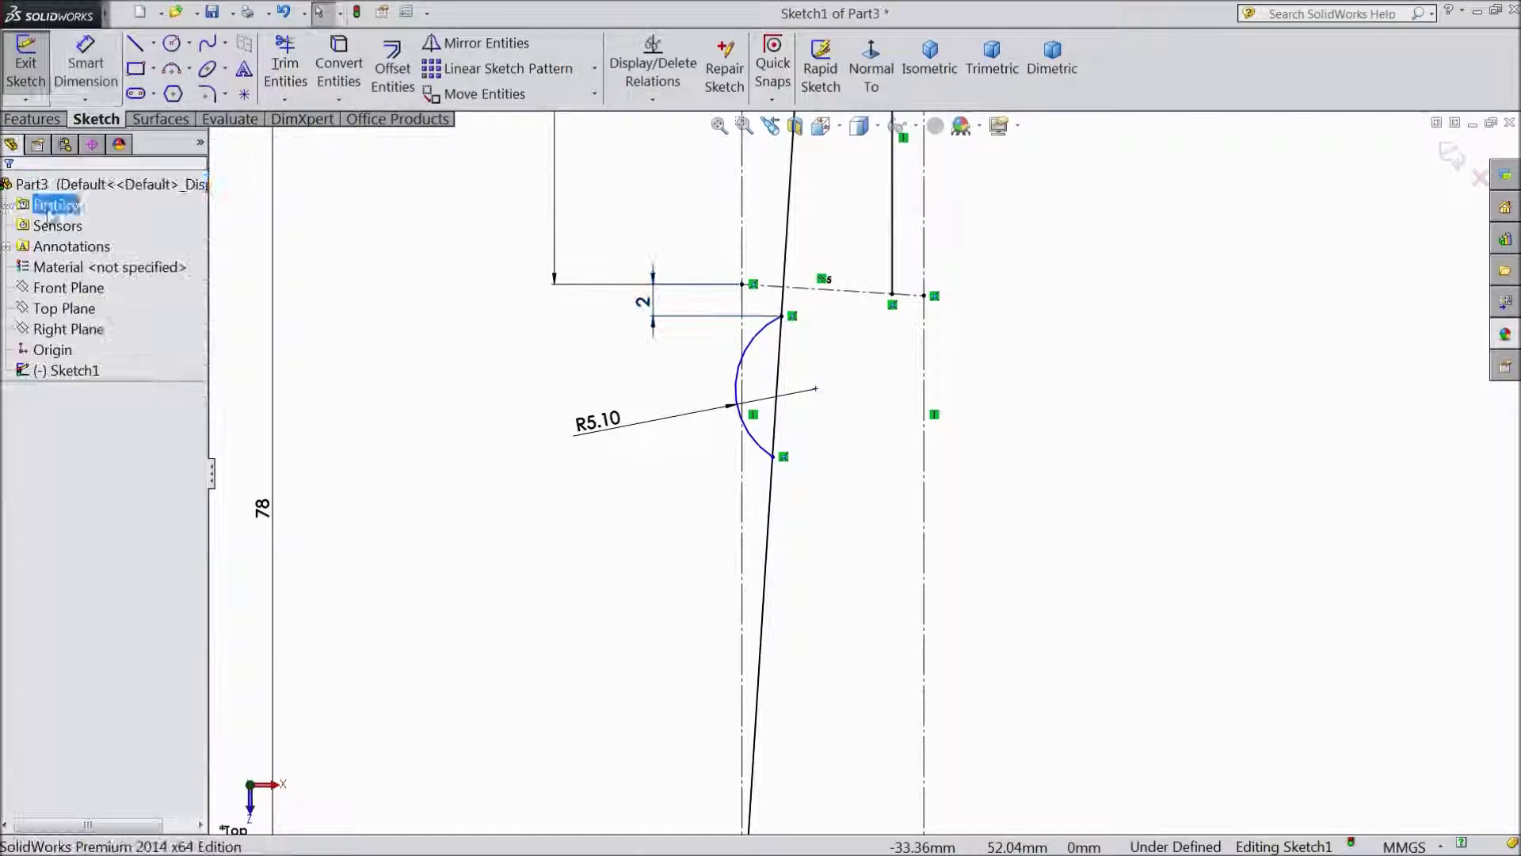
left_click(816, 390)
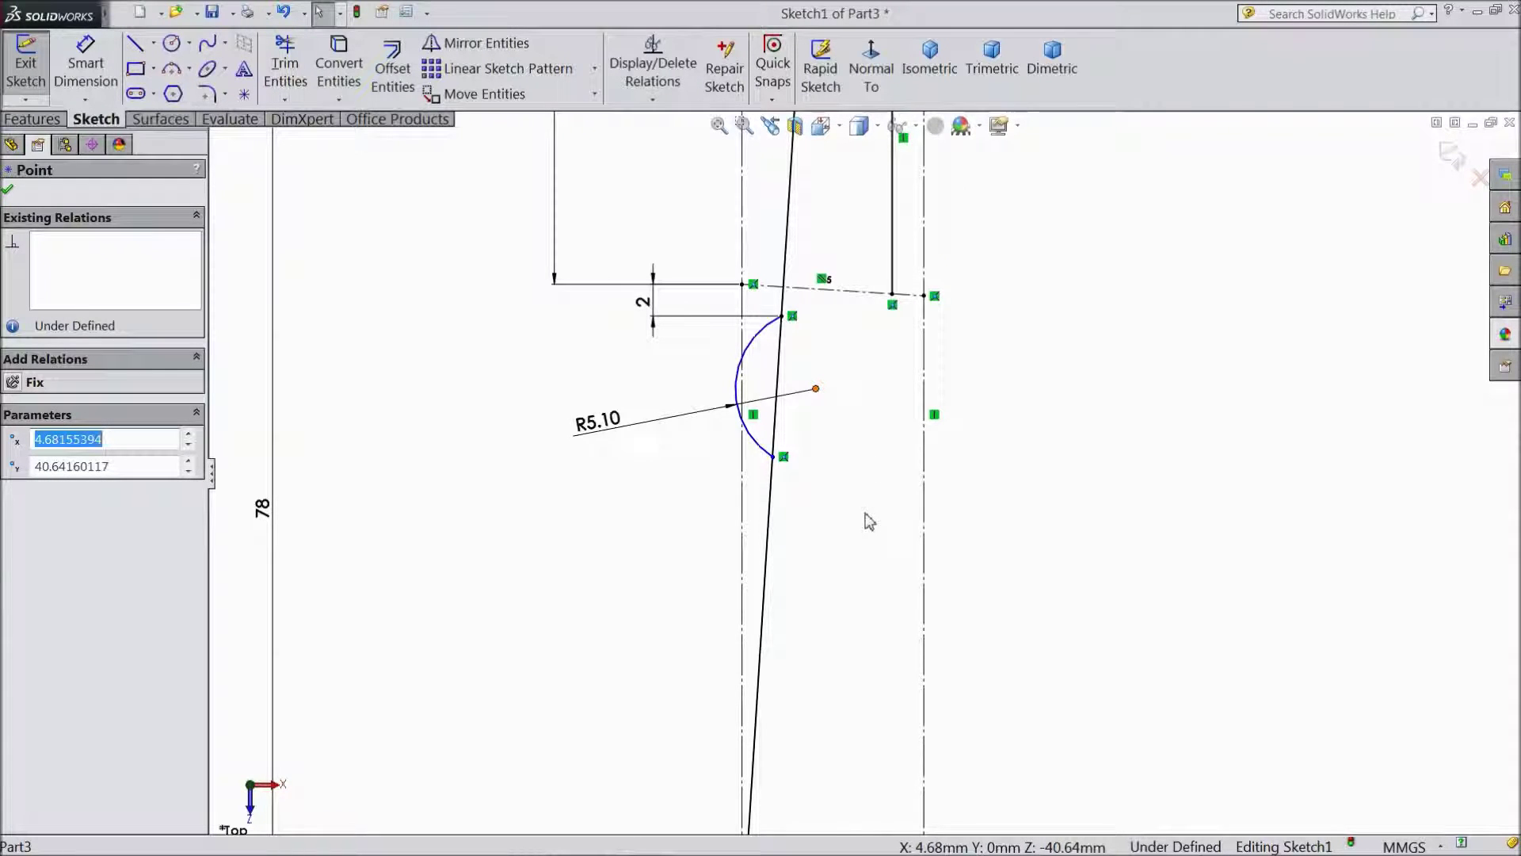
- Add a Vertical relation between the arc's centre and the point above it
scroll(869, 521, "up", 3)
scroll(864, 233, "down", 4)
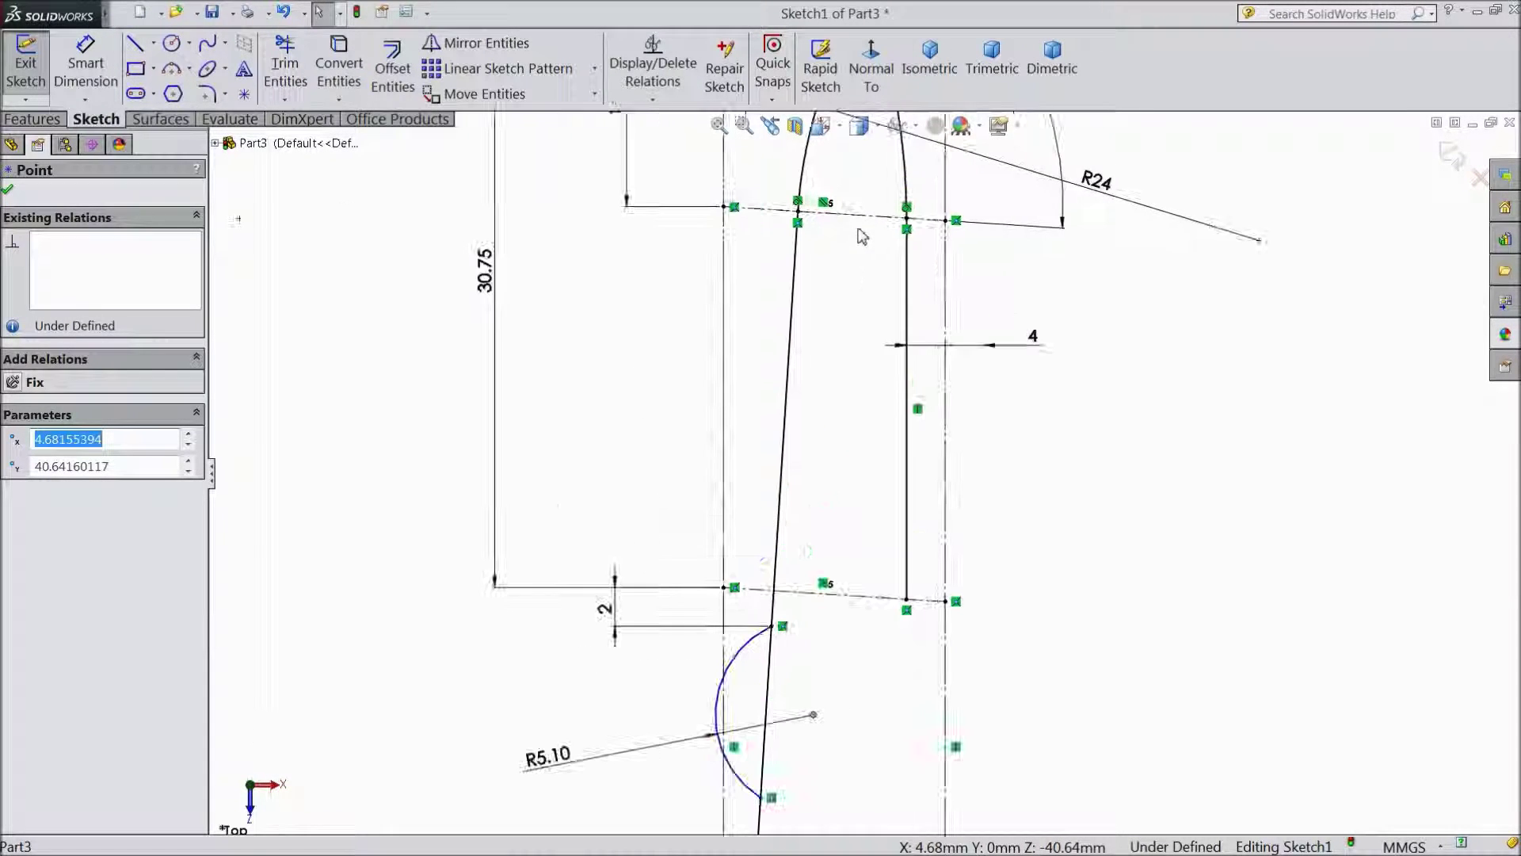
left_click(798, 211, "ctrl")
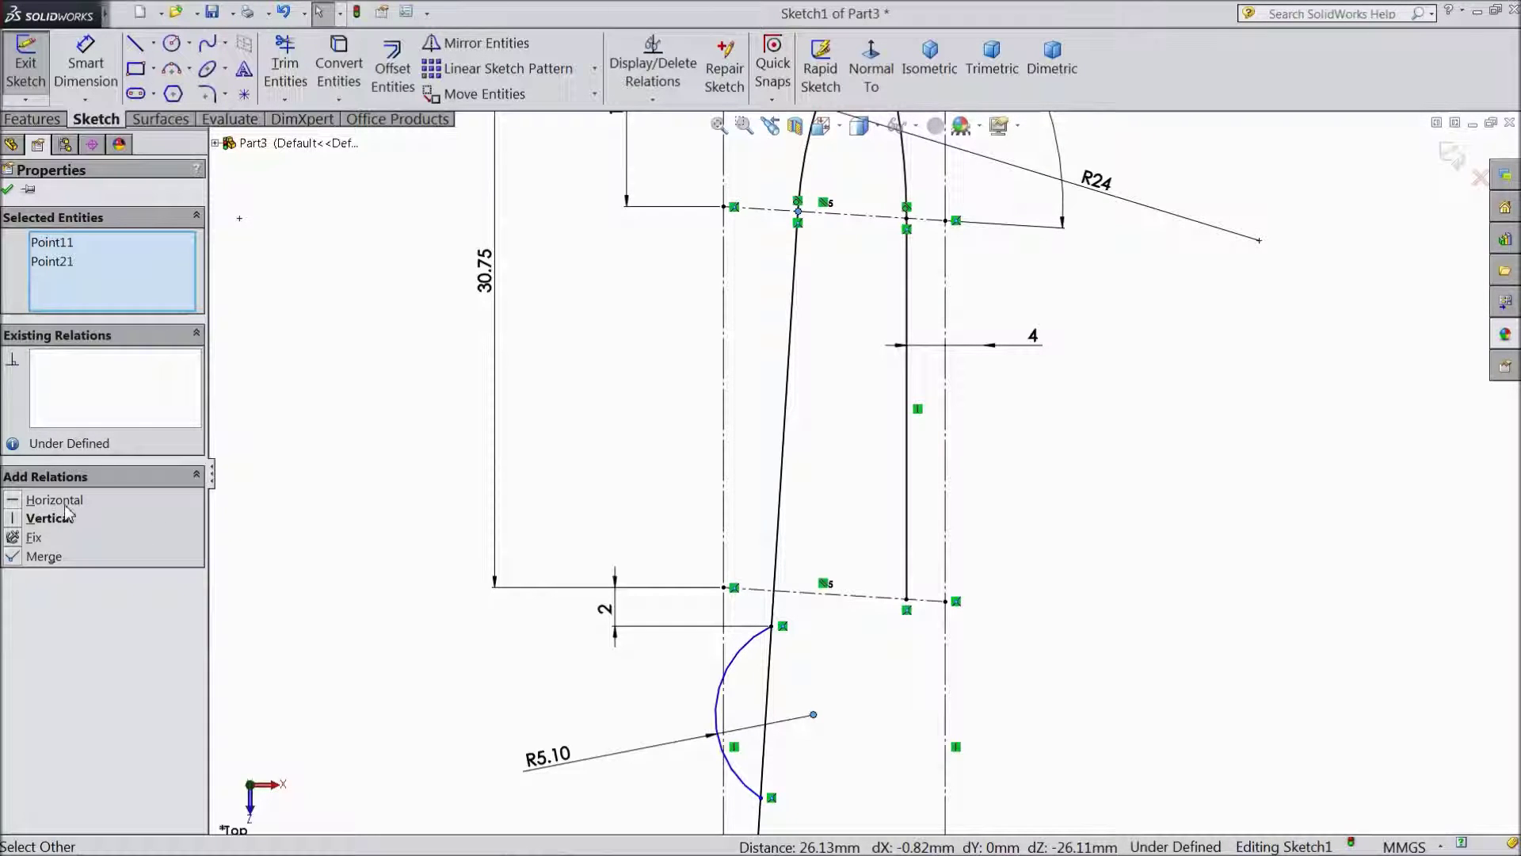
left_click(13, 519)
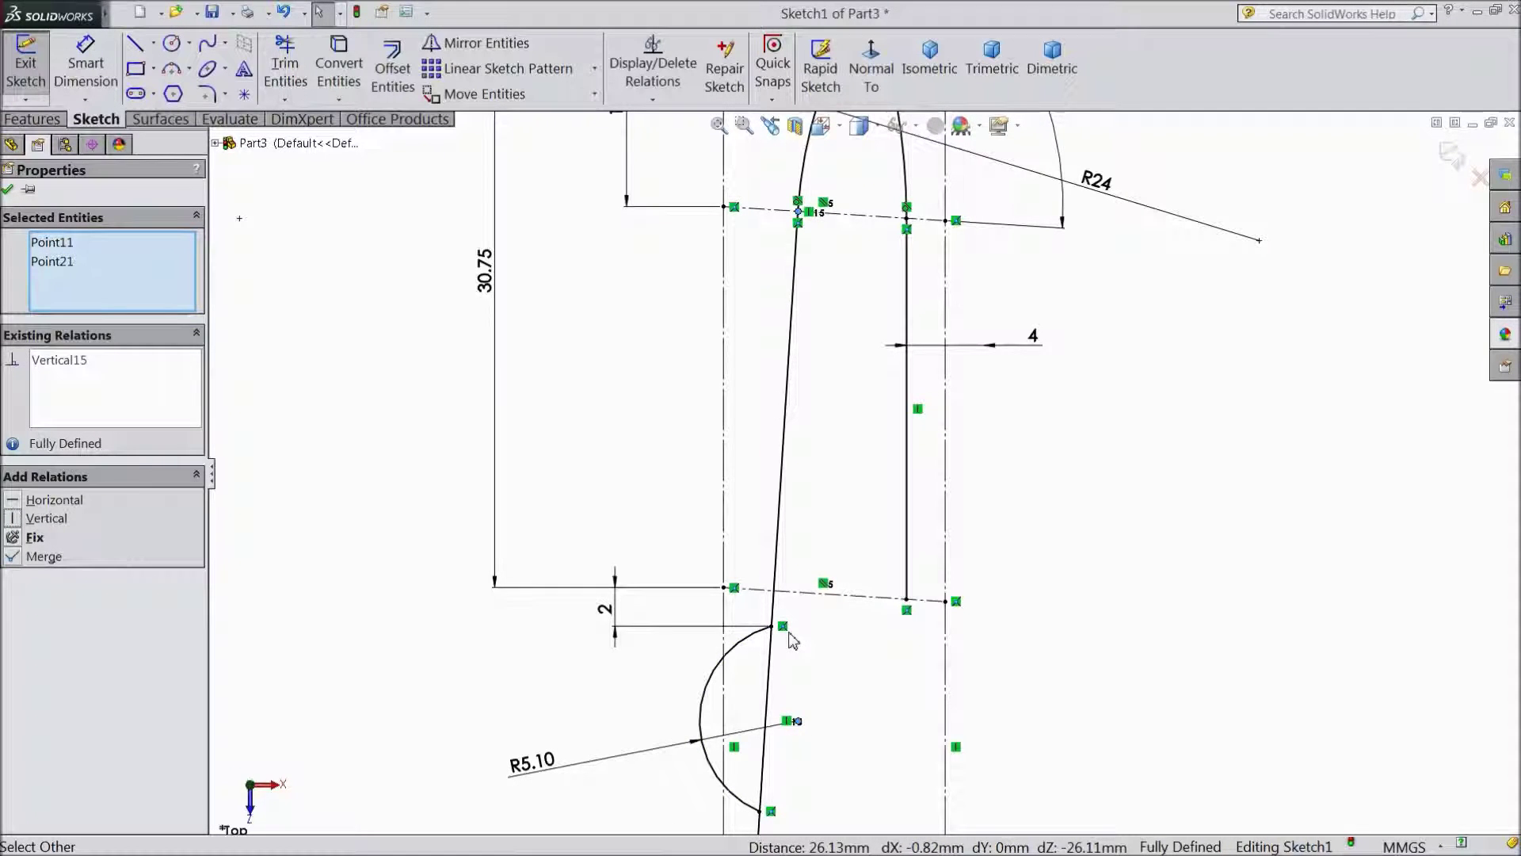
scroll(792, 640, "up", 6)
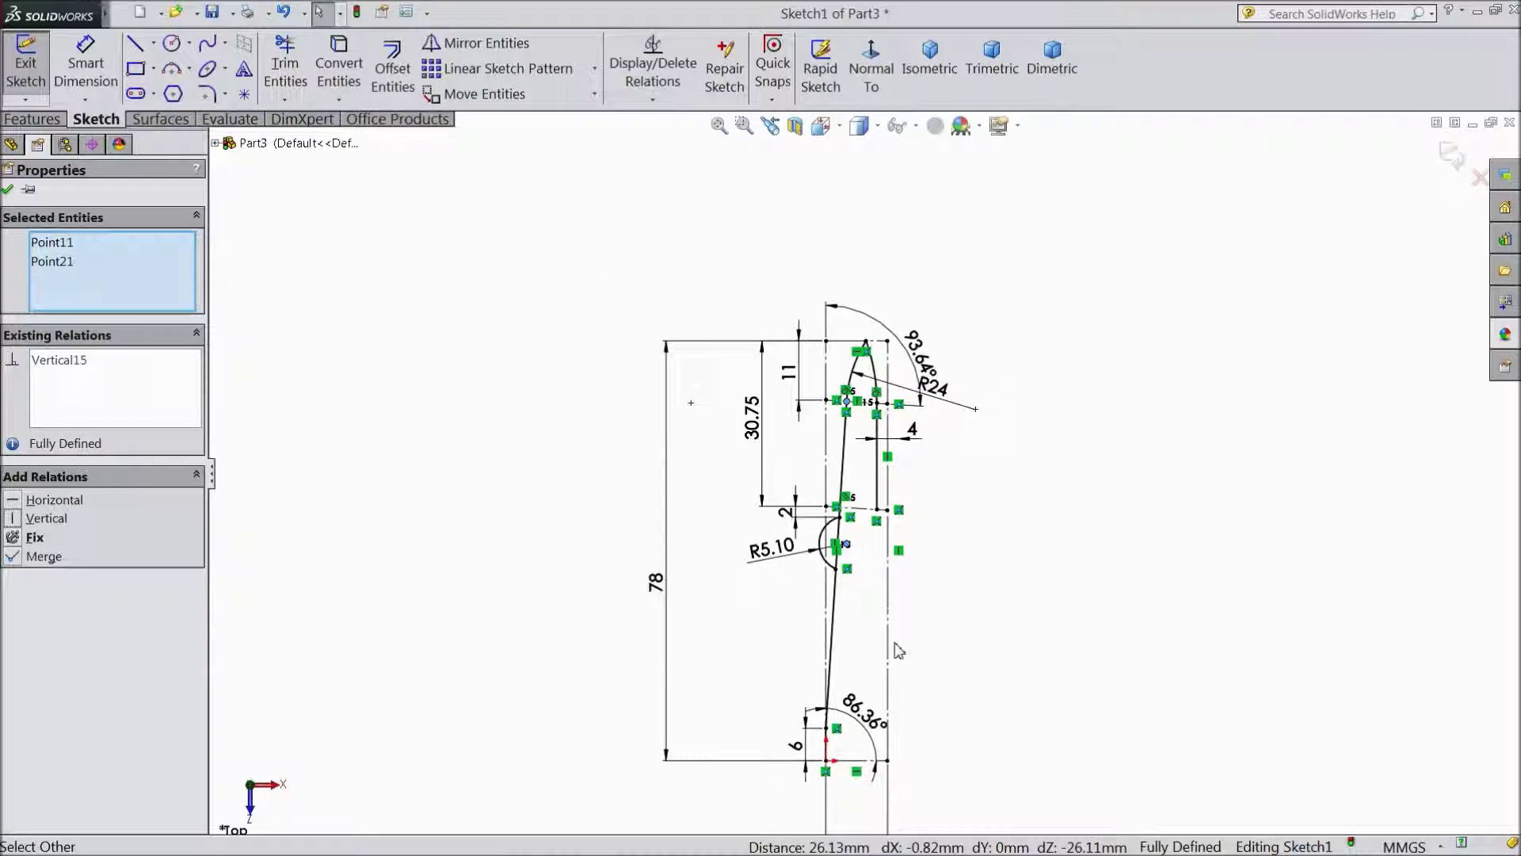
scroll(899, 648, "down", 3)
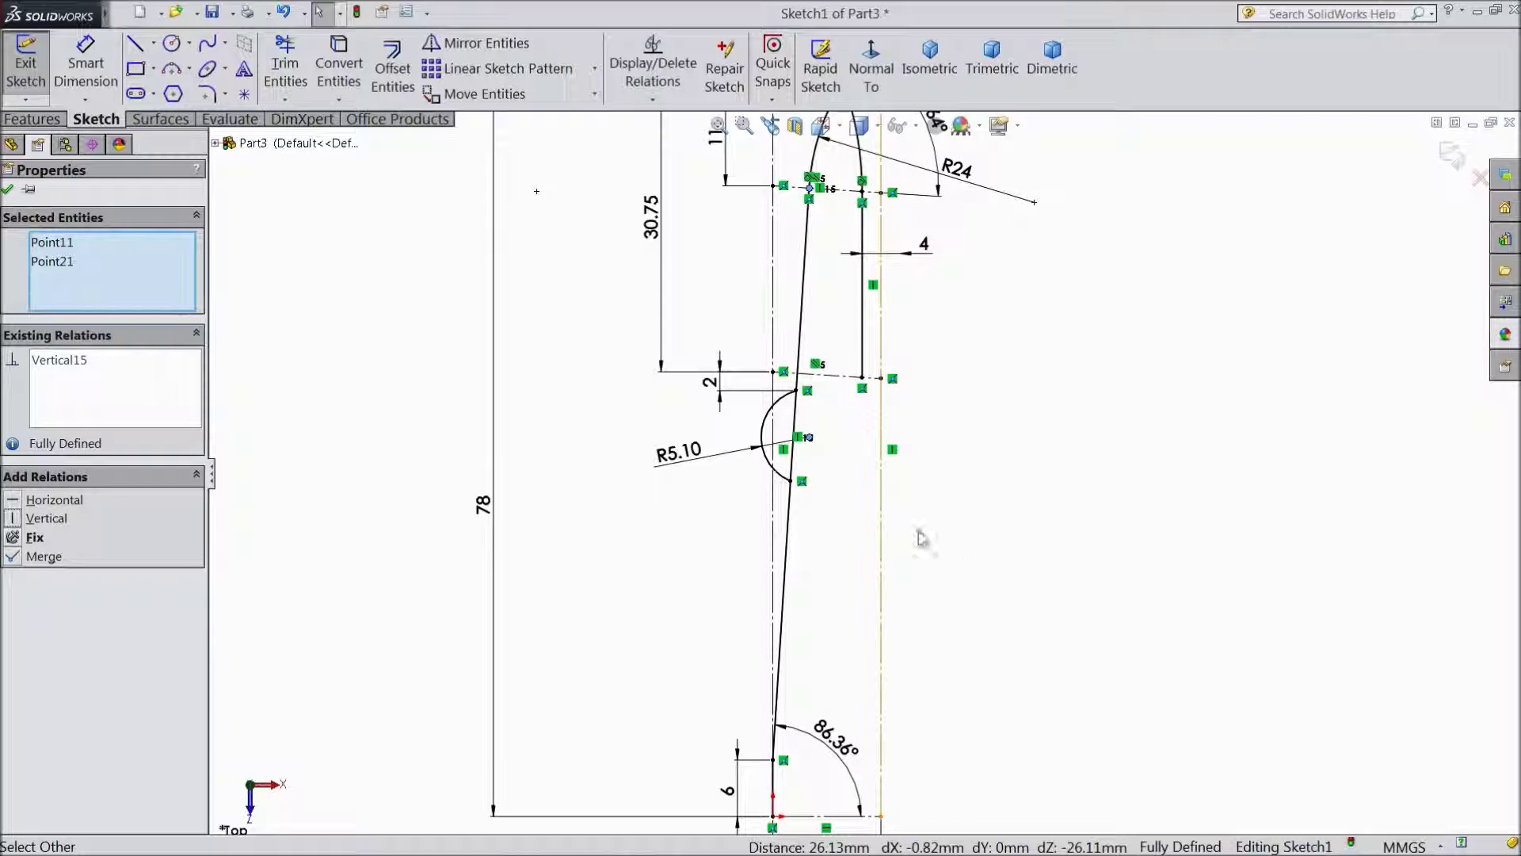
- Draw a short diagonal line down-left from the corner point, continuing into a long vertical line
left_click(6, 191)
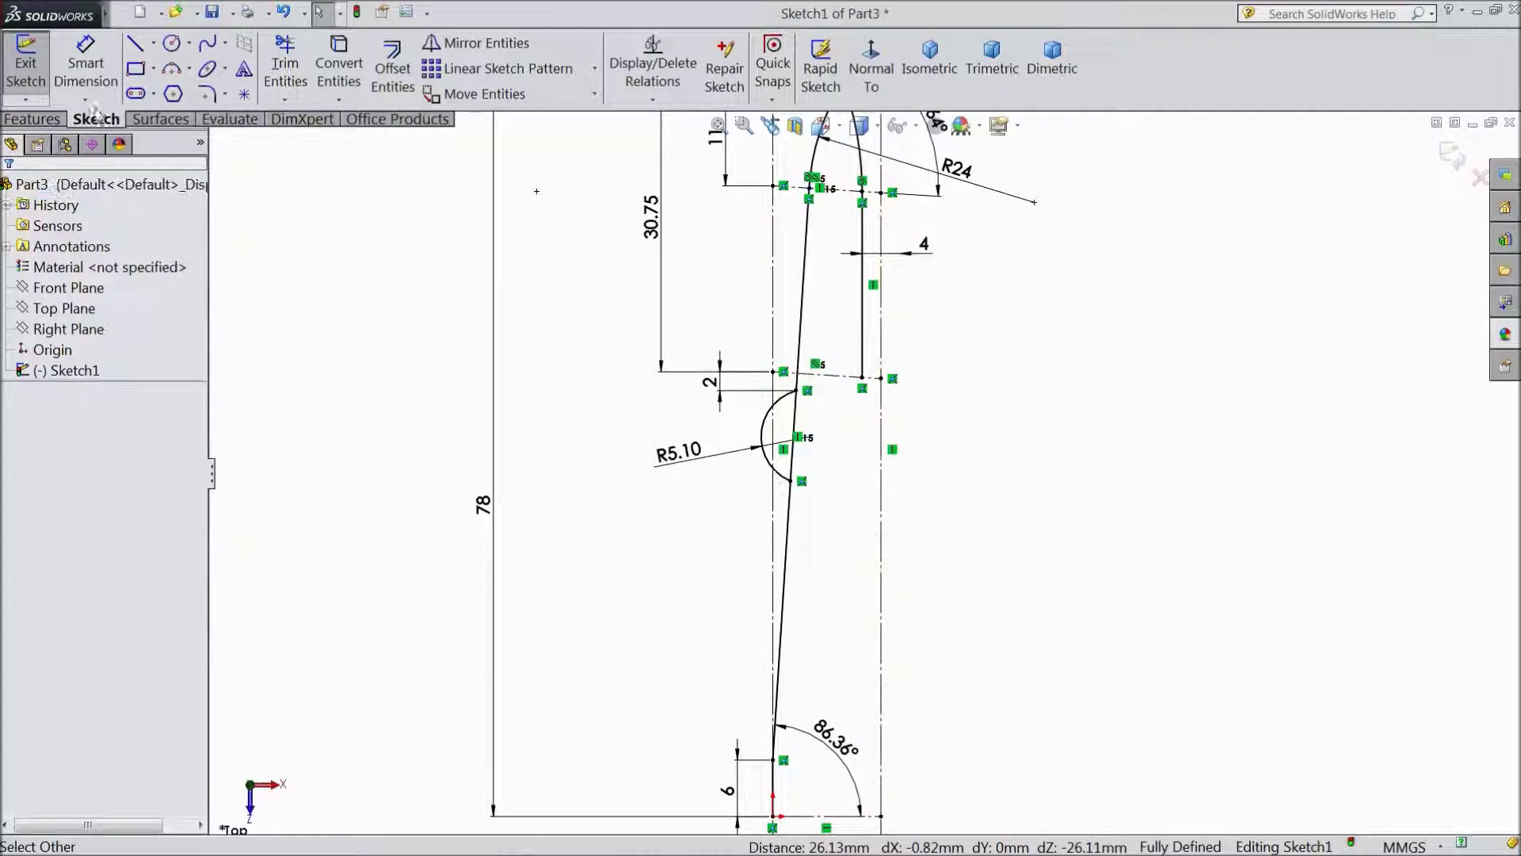
left_click(136, 49)
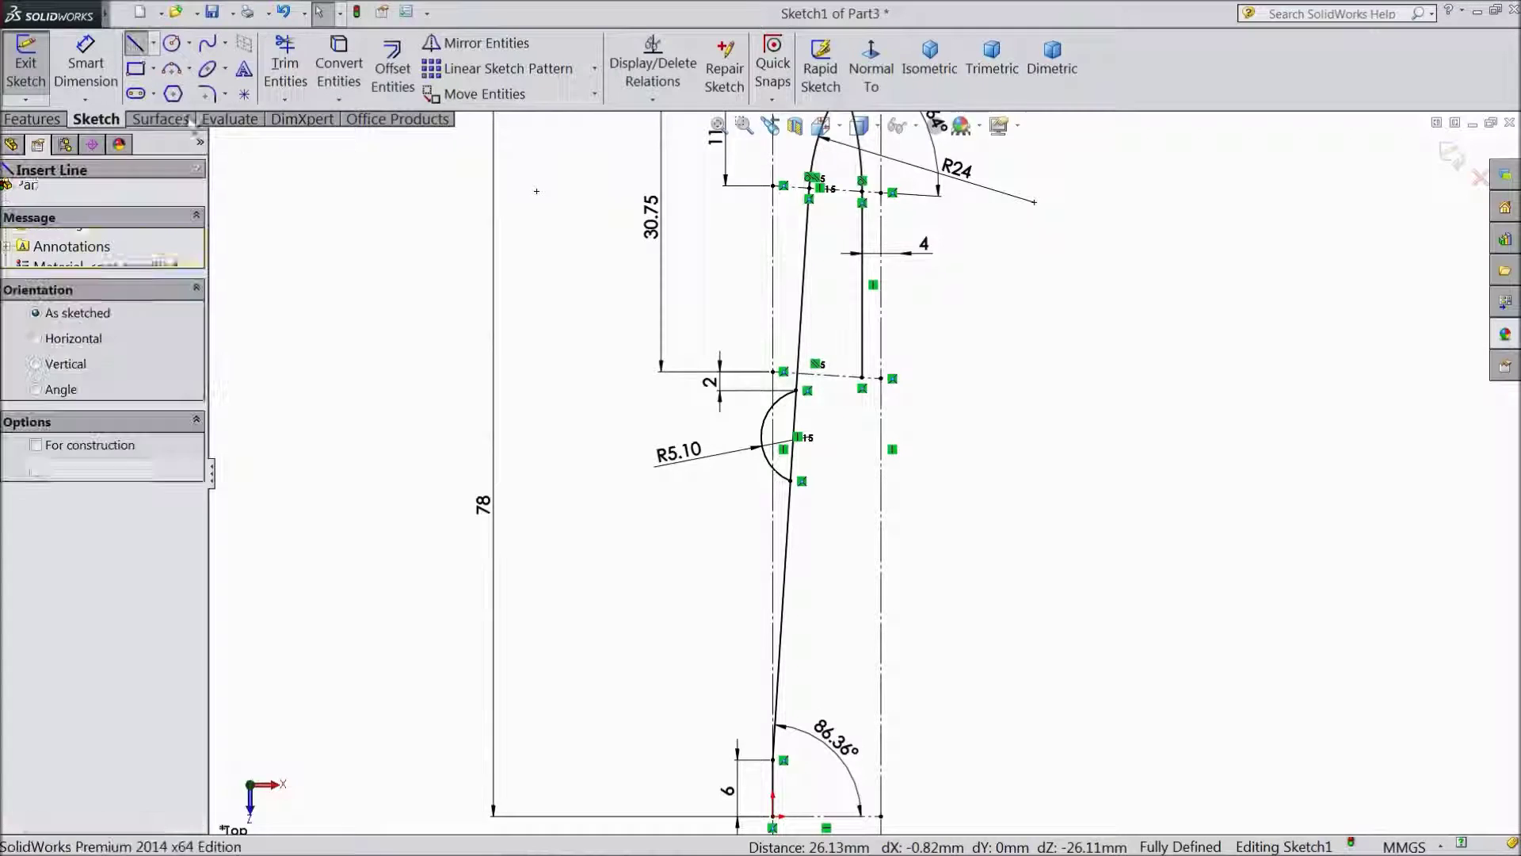
scroll(919, 479, "down", 2)
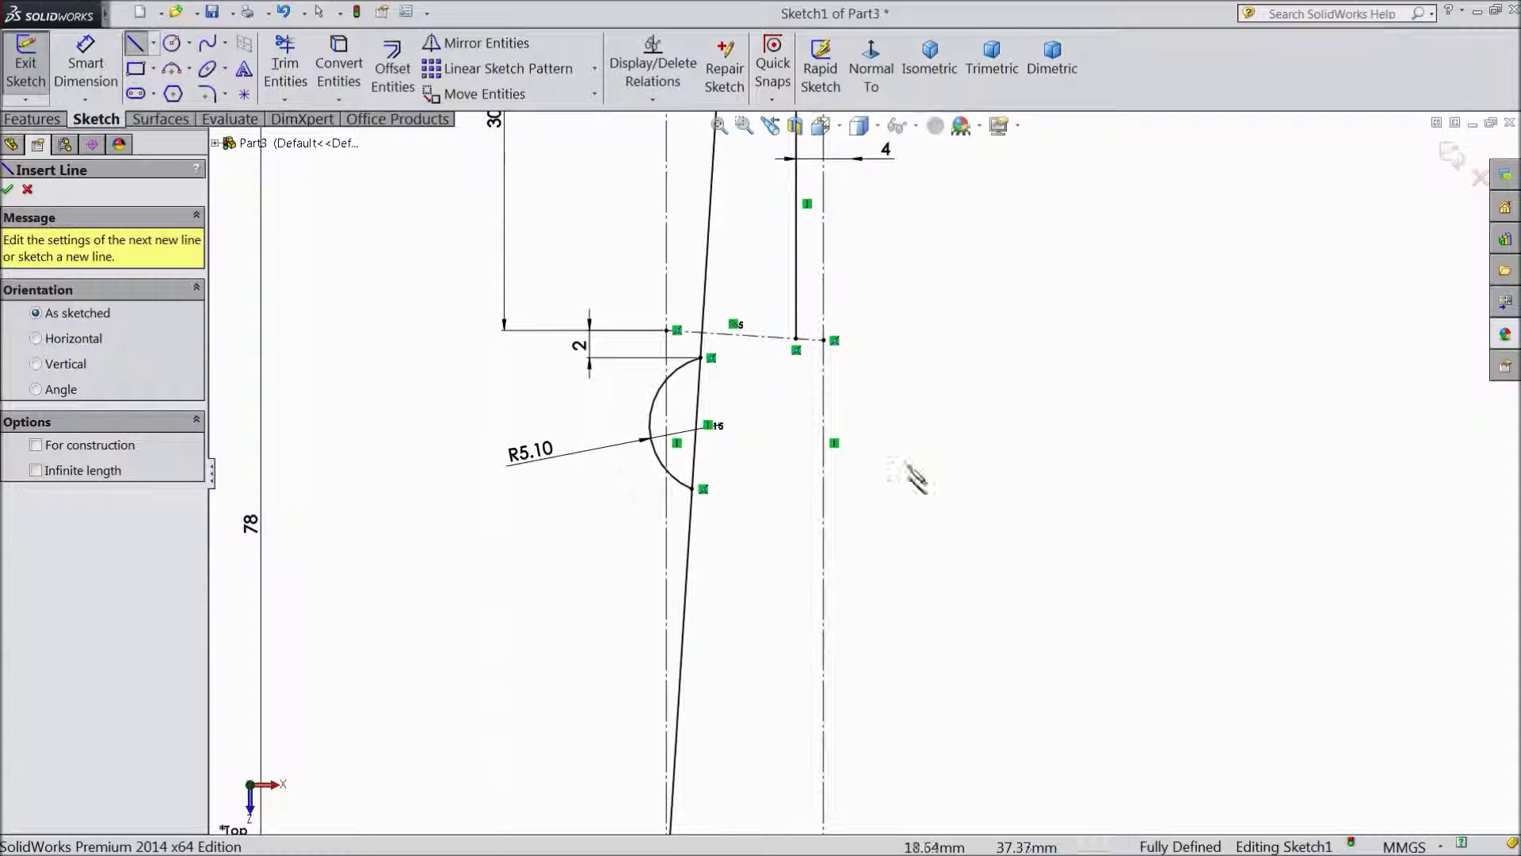
left_click(796, 339)
left_click(743, 392)
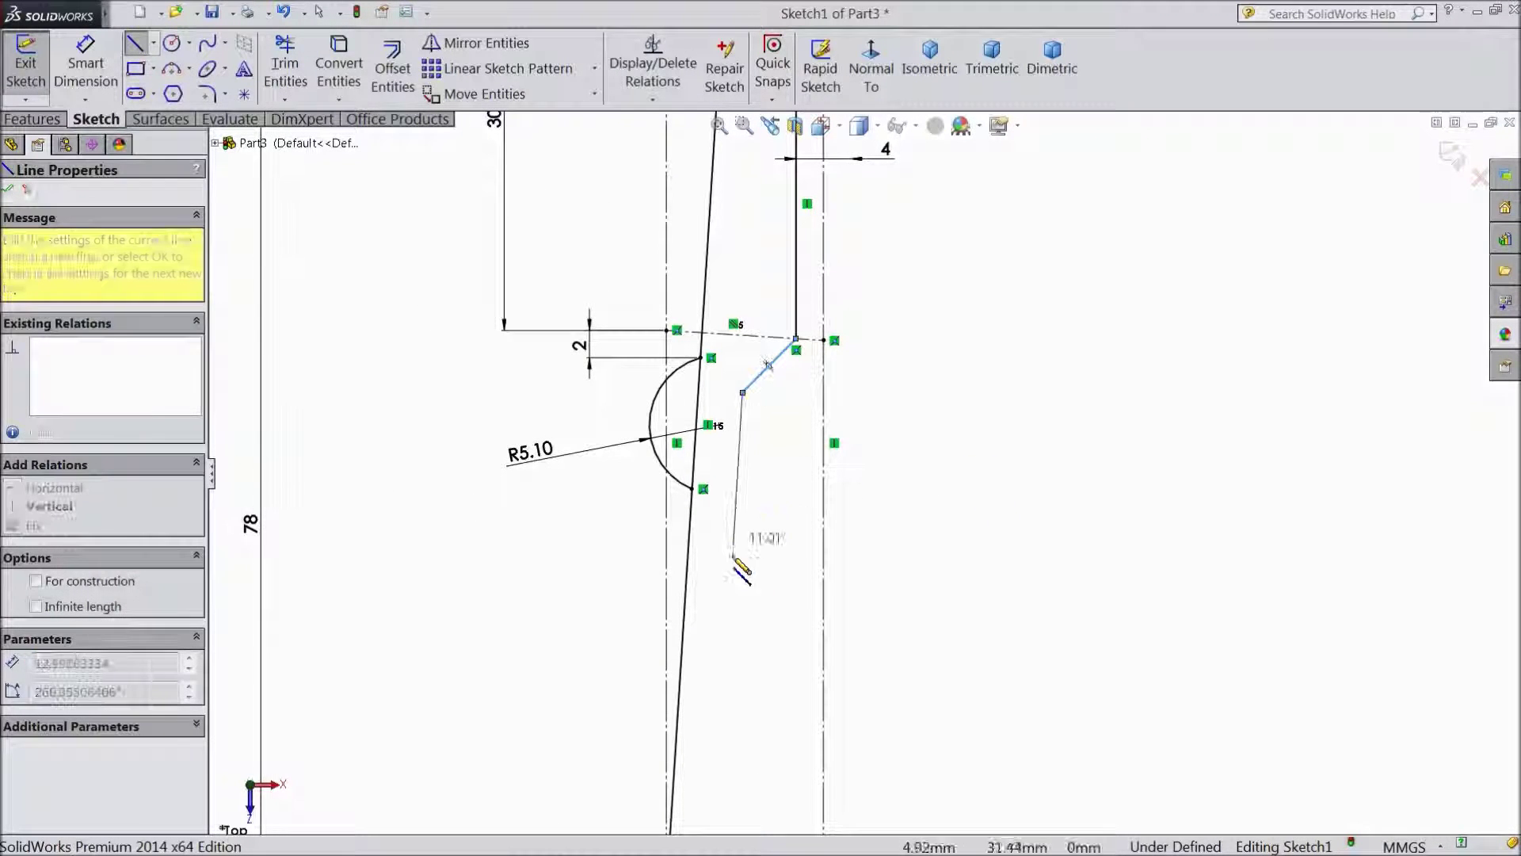
left_click(742, 635)
right_click(951, 489)
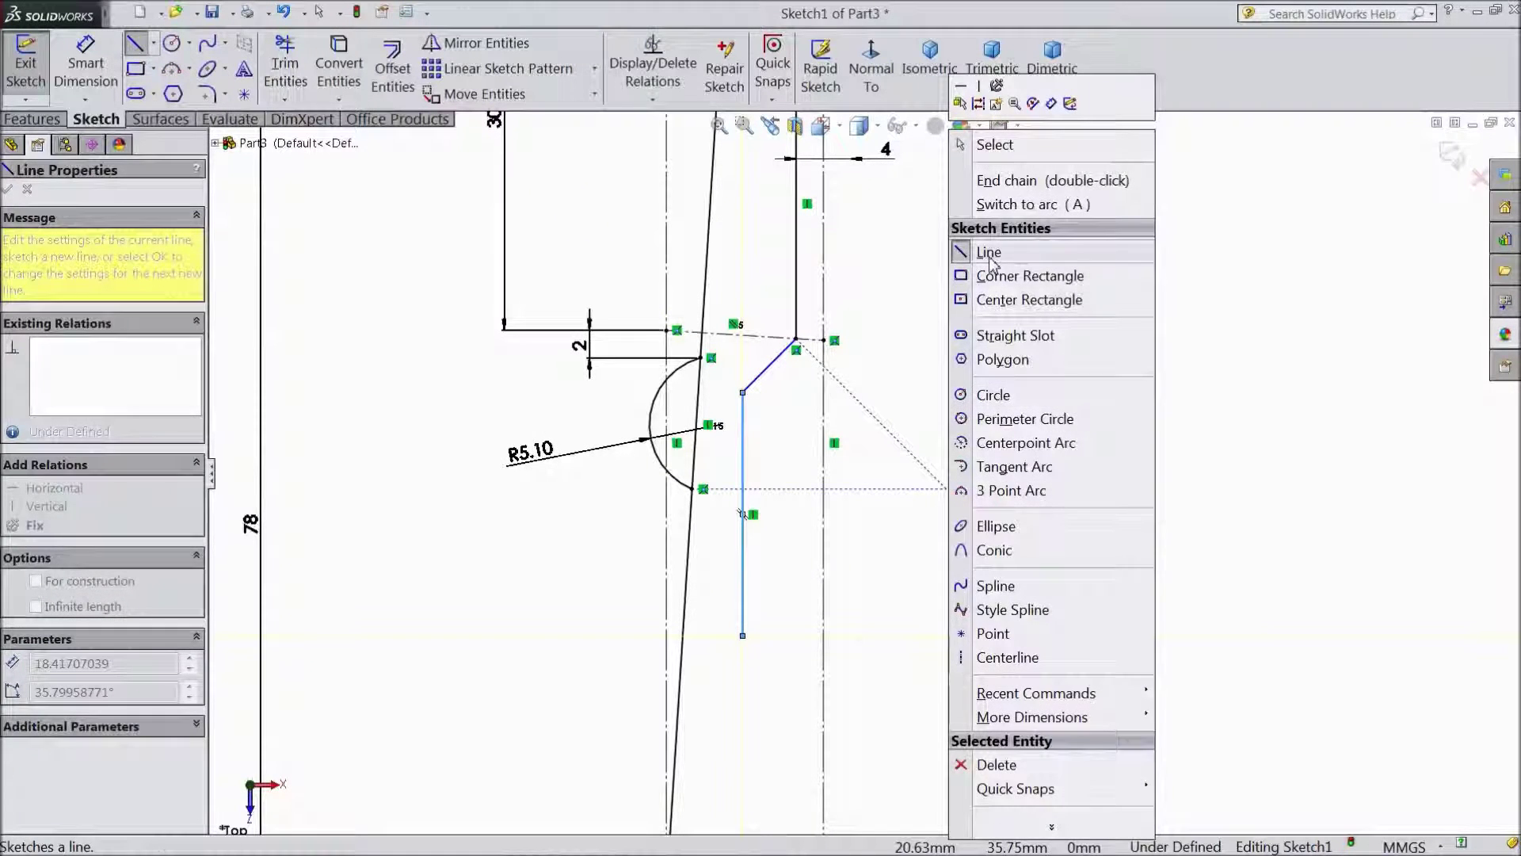
left_click(989, 252)
left_click(115, 79)
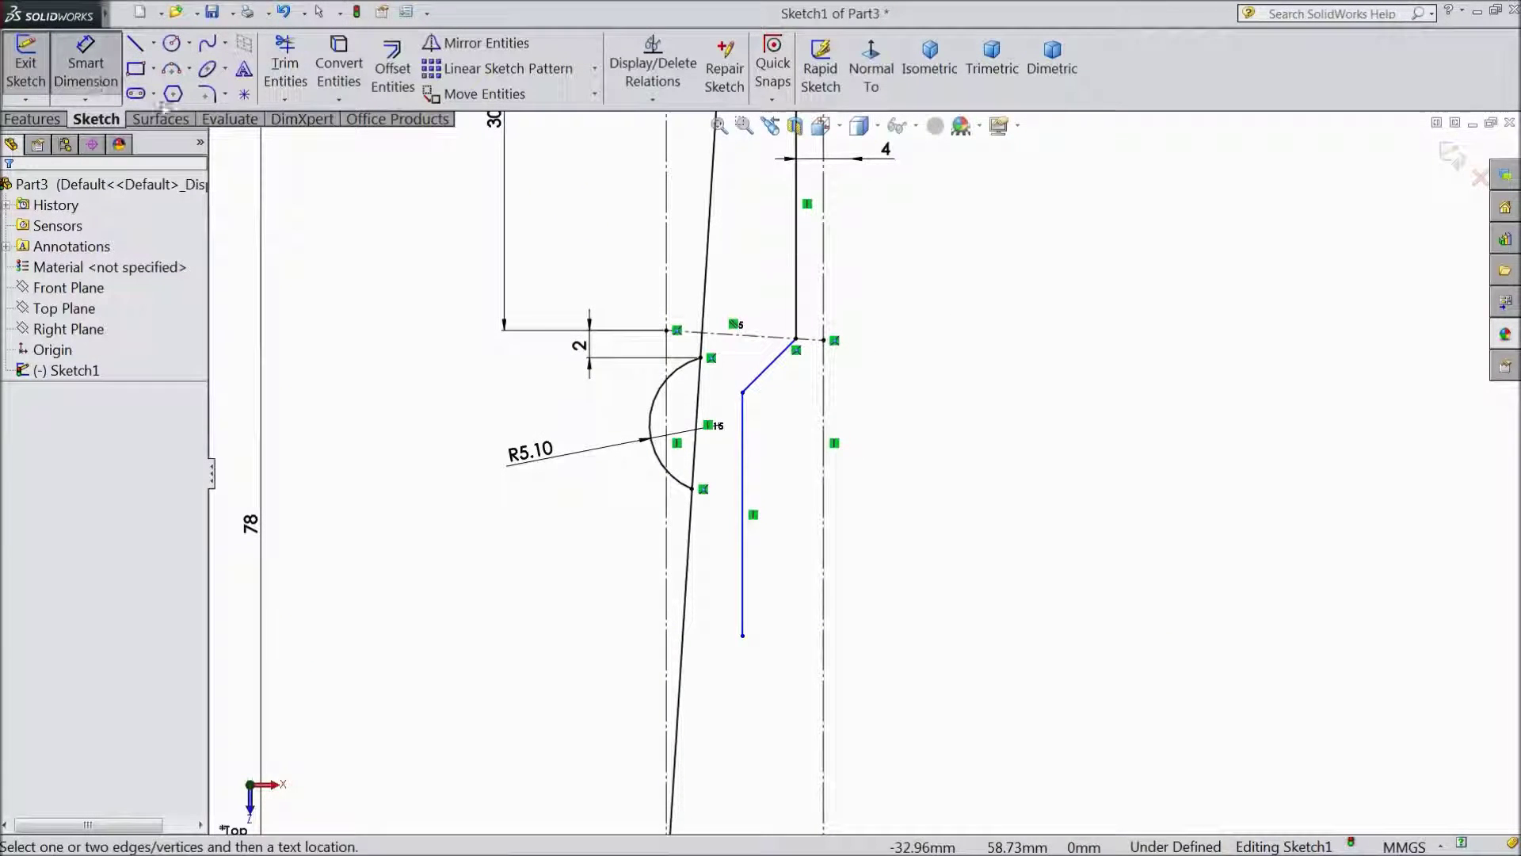
scroll(741, 365, "down", 1)
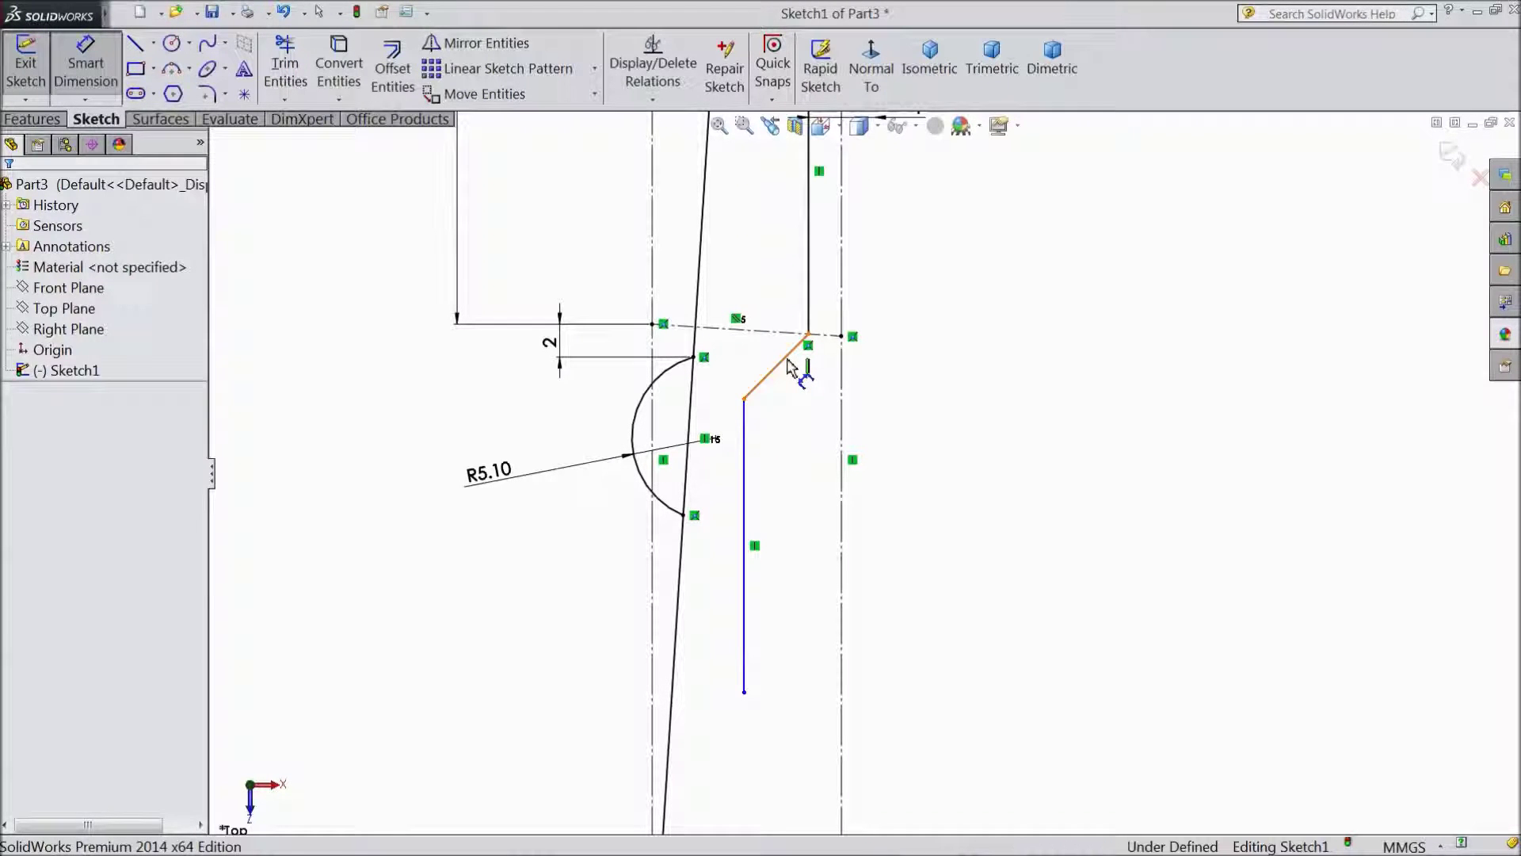
left_click(788, 366)
- Dimension the new lines: a 125° angle, a 5 mm horizontal span on the diagonal, and a 15.15 mm vertical line
left_click(749, 444)
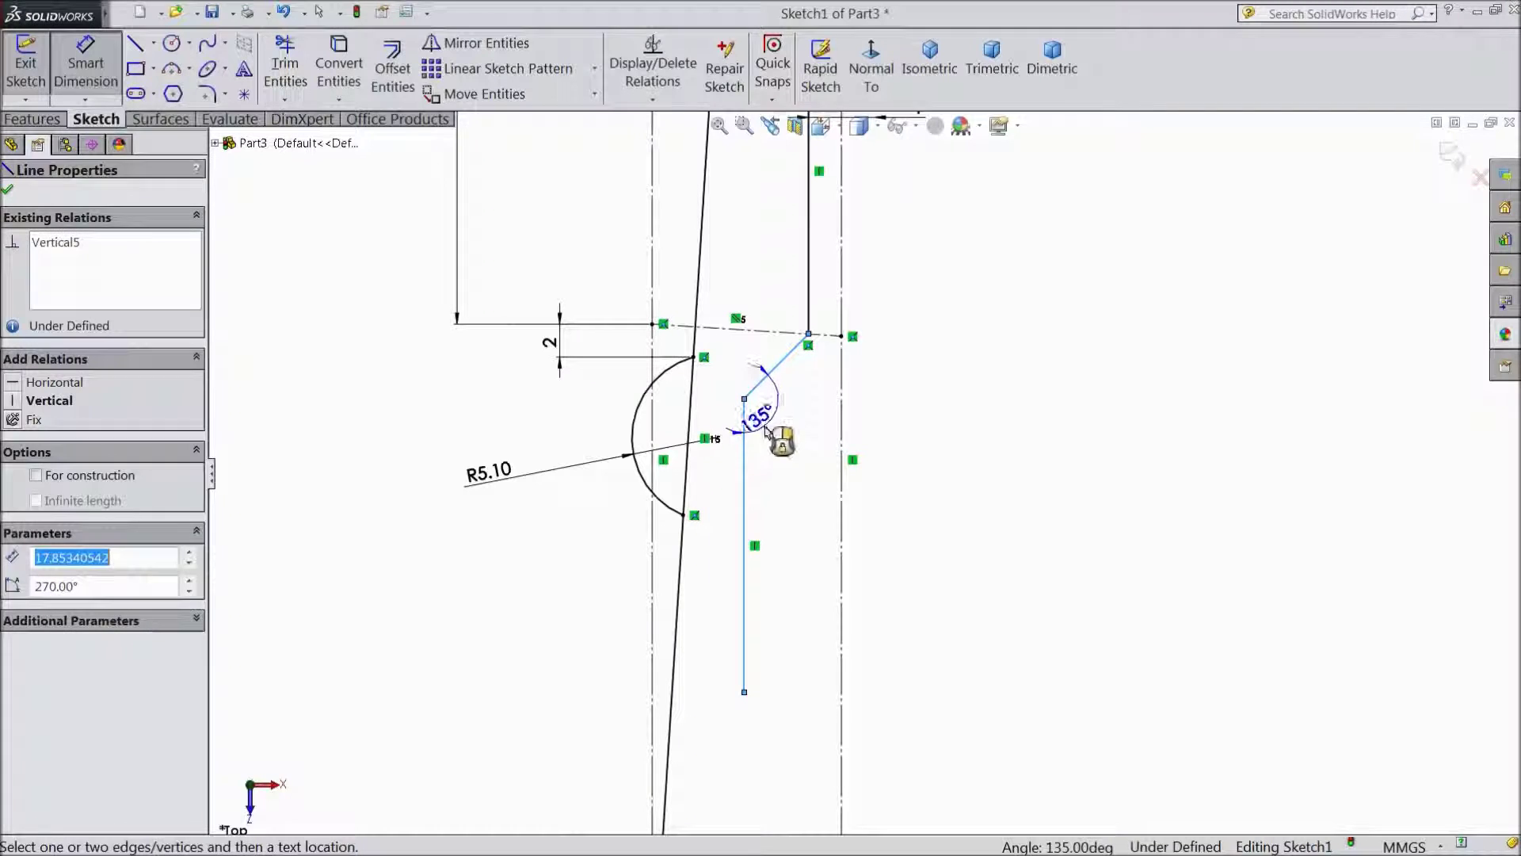
left_click(806, 442)
type("125")
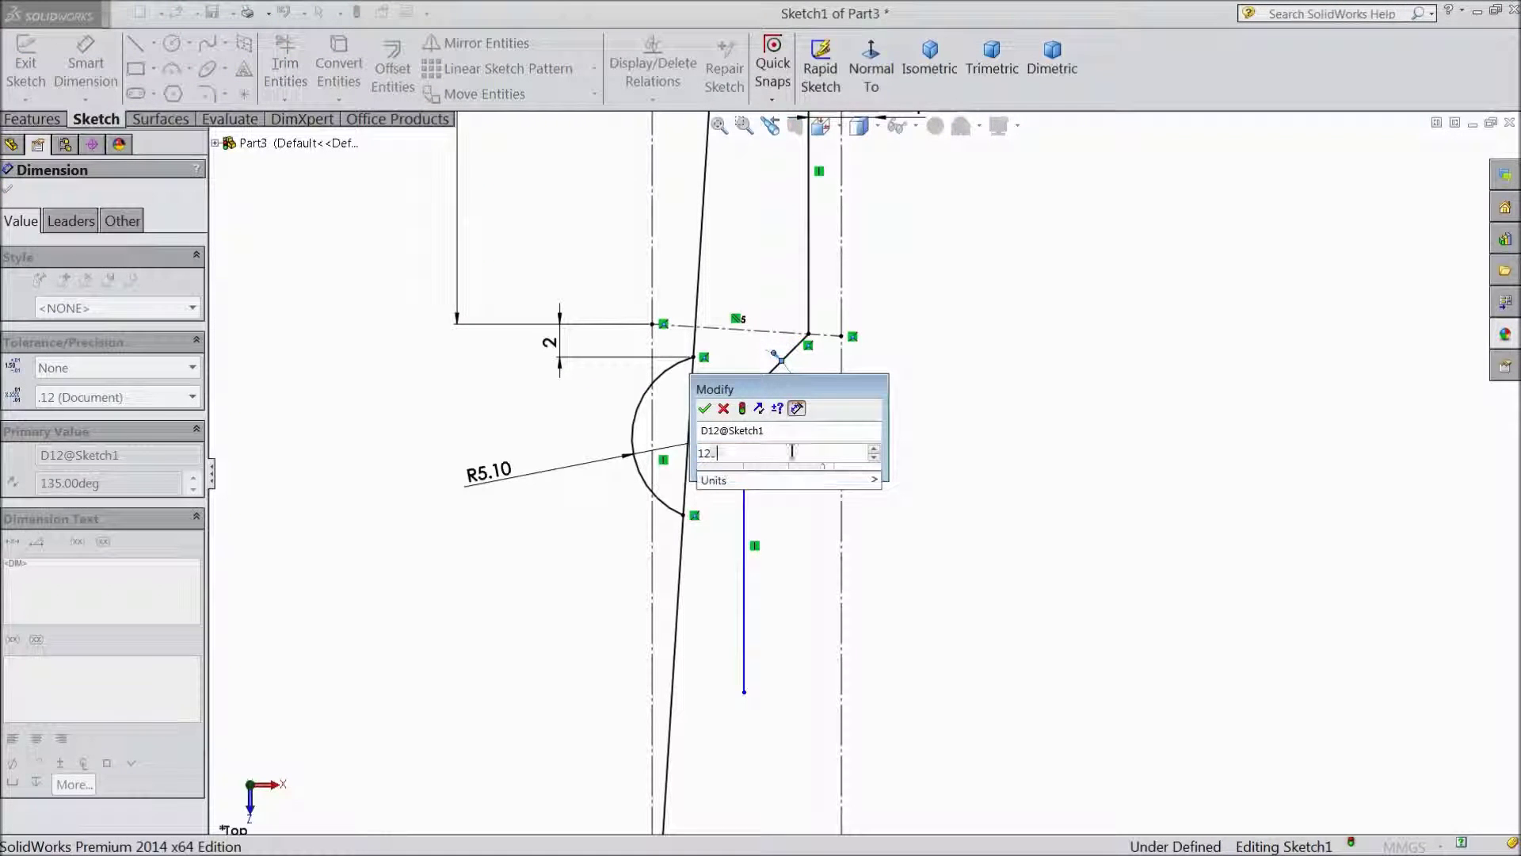
left_click(704, 408)
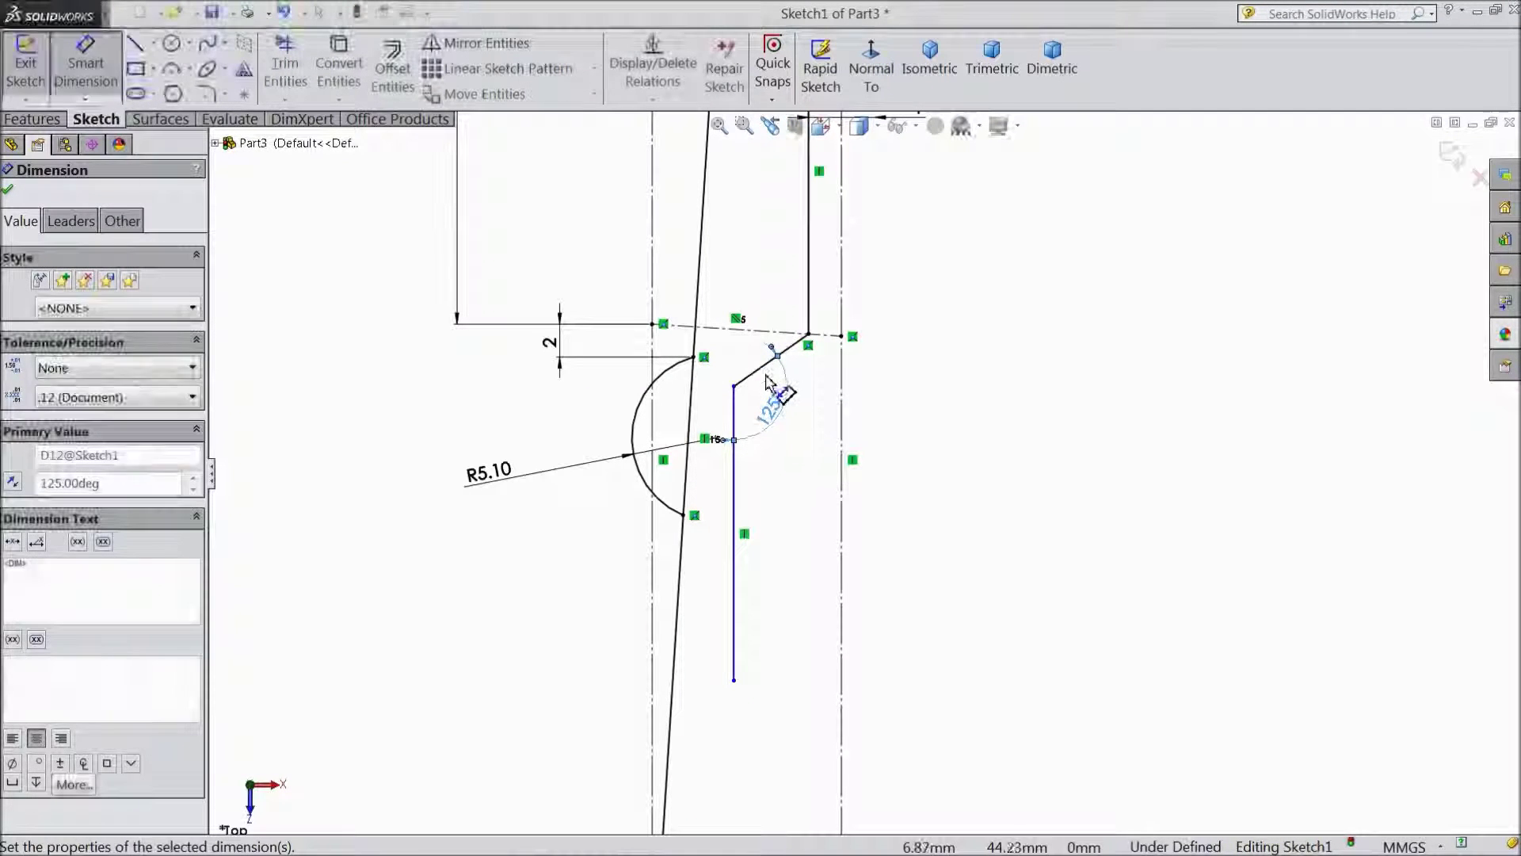
left_click(761, 367)
left_click(775, 475)
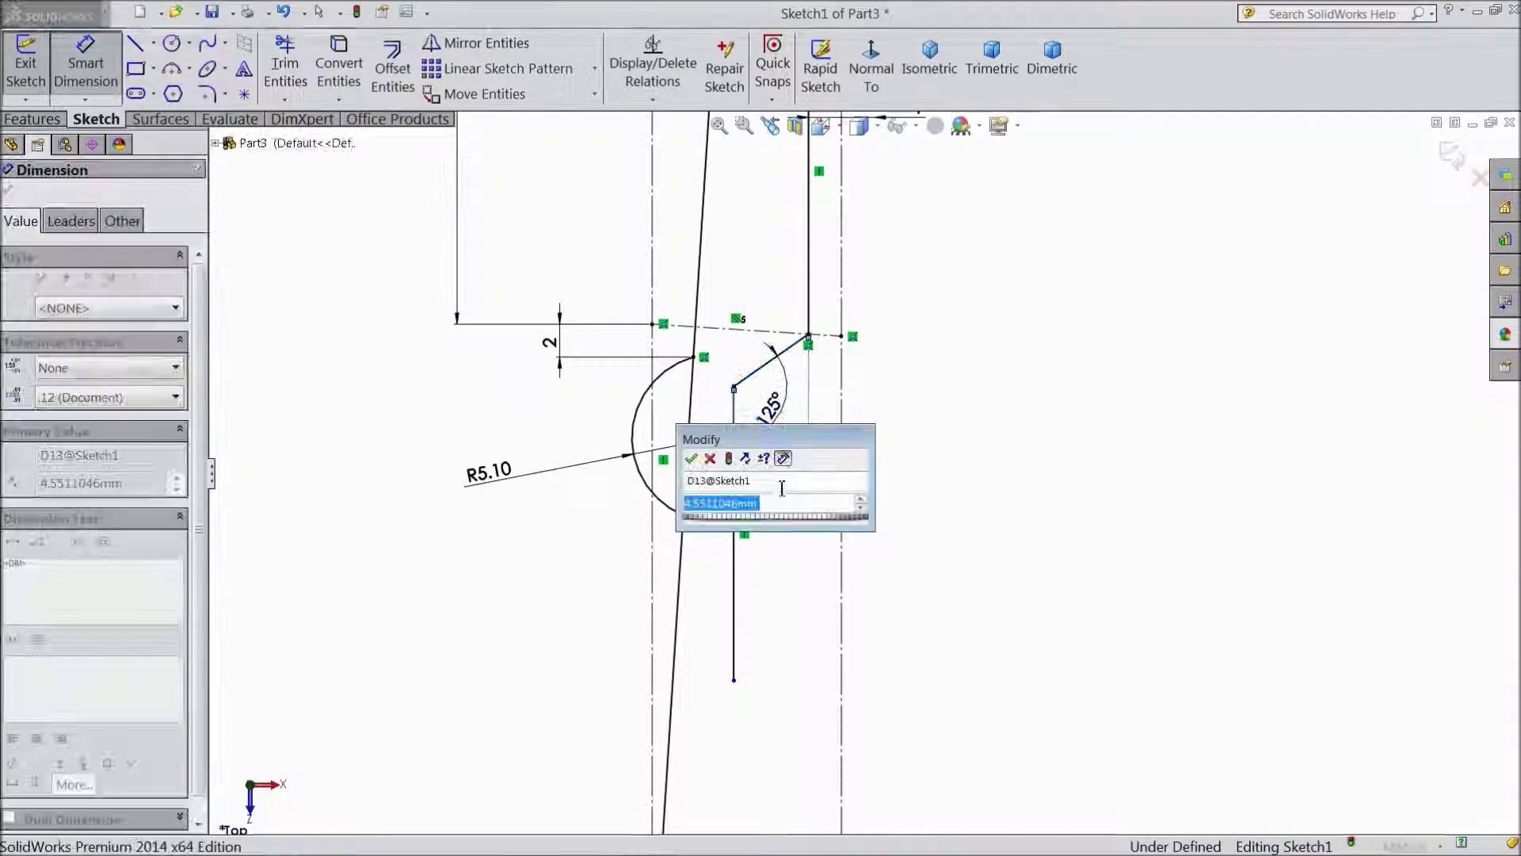
type("5")
left_click(690, 459)
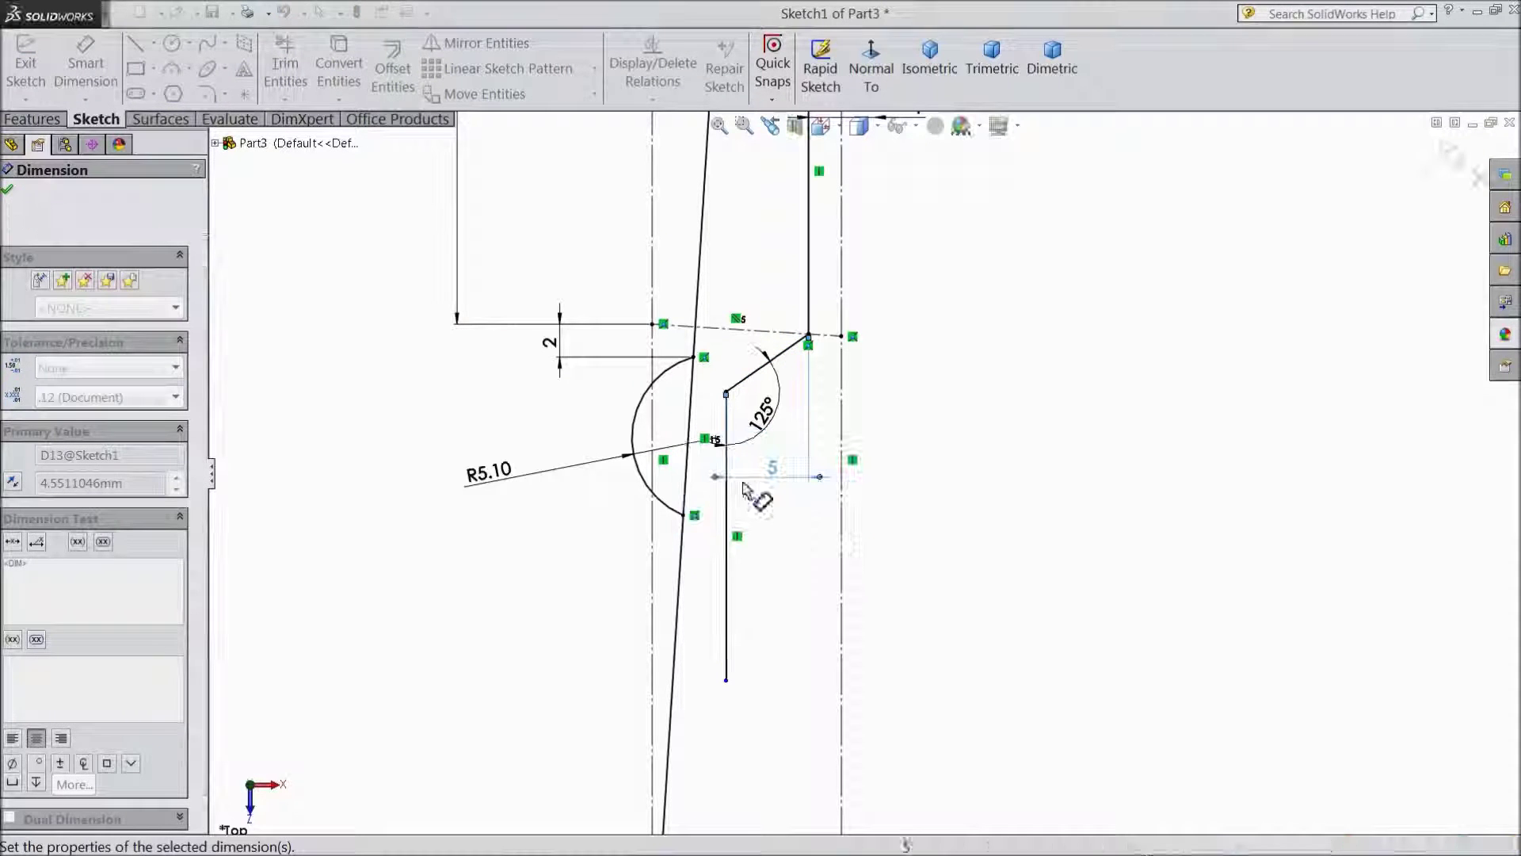
left_click(728, 592)
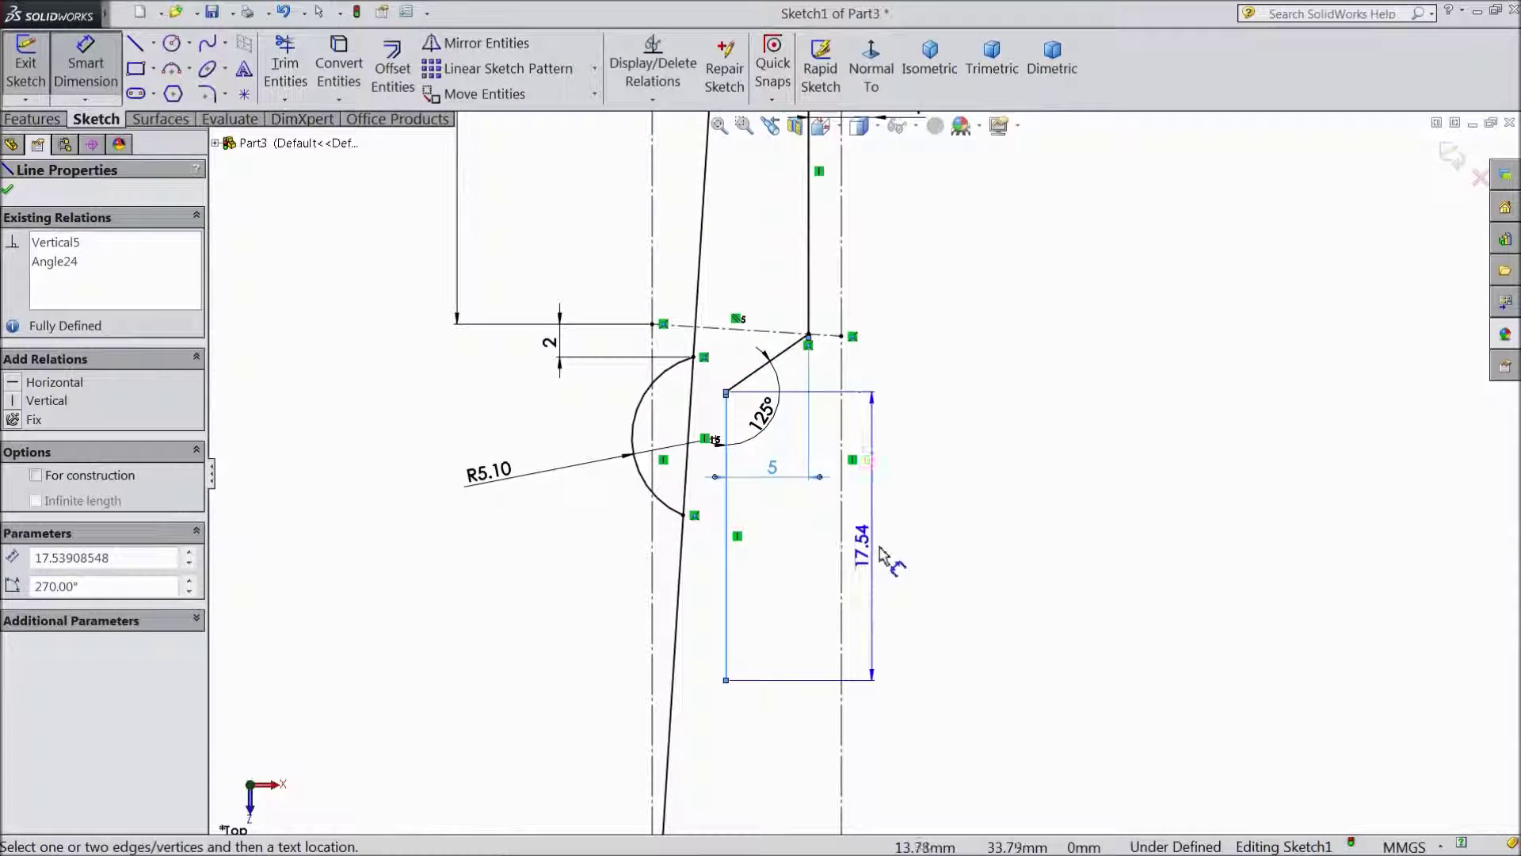
left_click(935, 538)
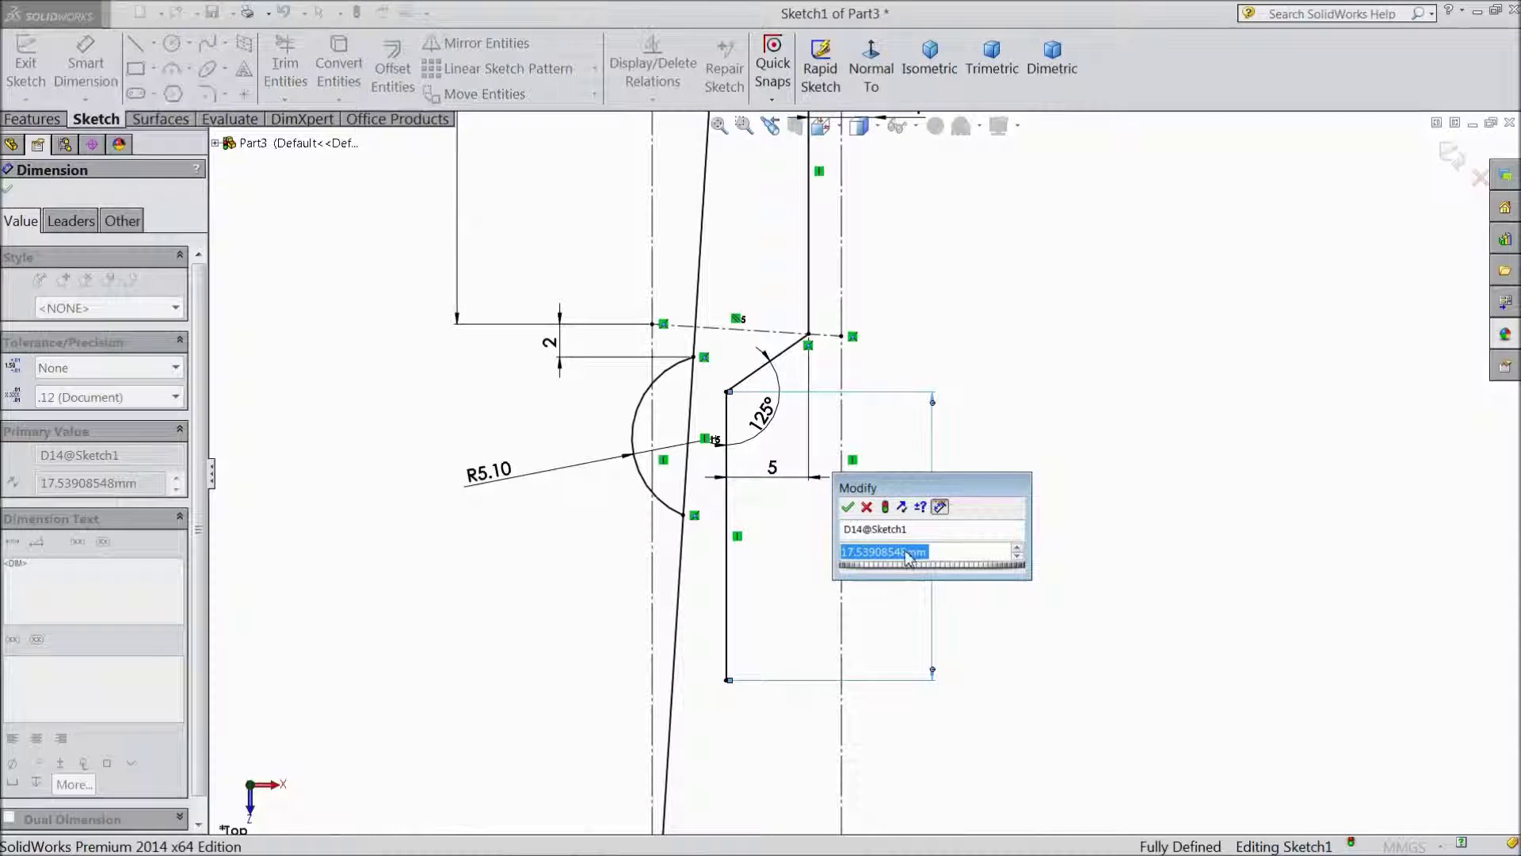
type("15.25")
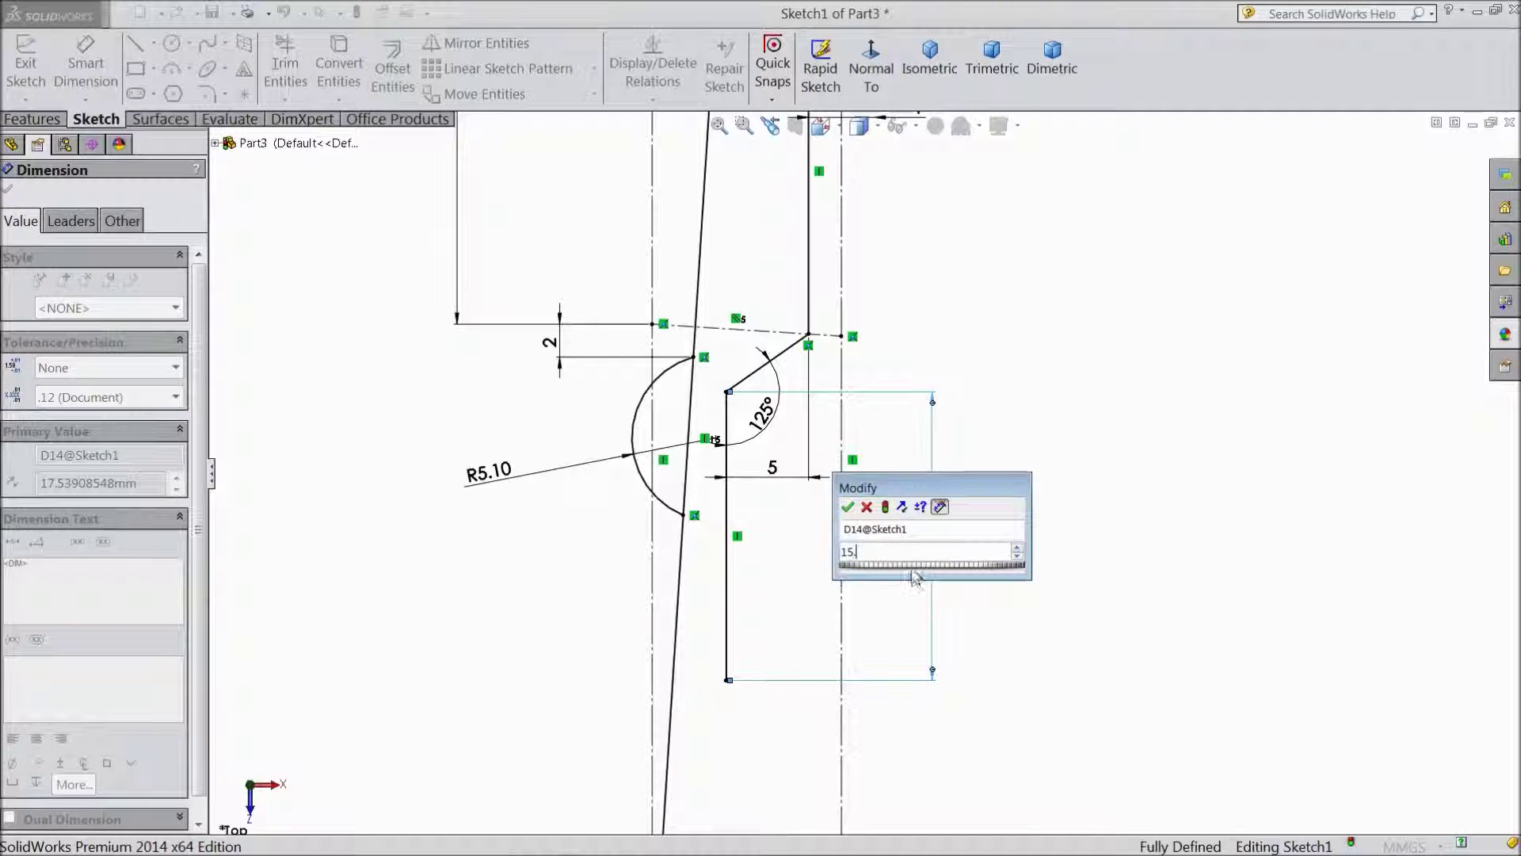
left_click(847, 507)
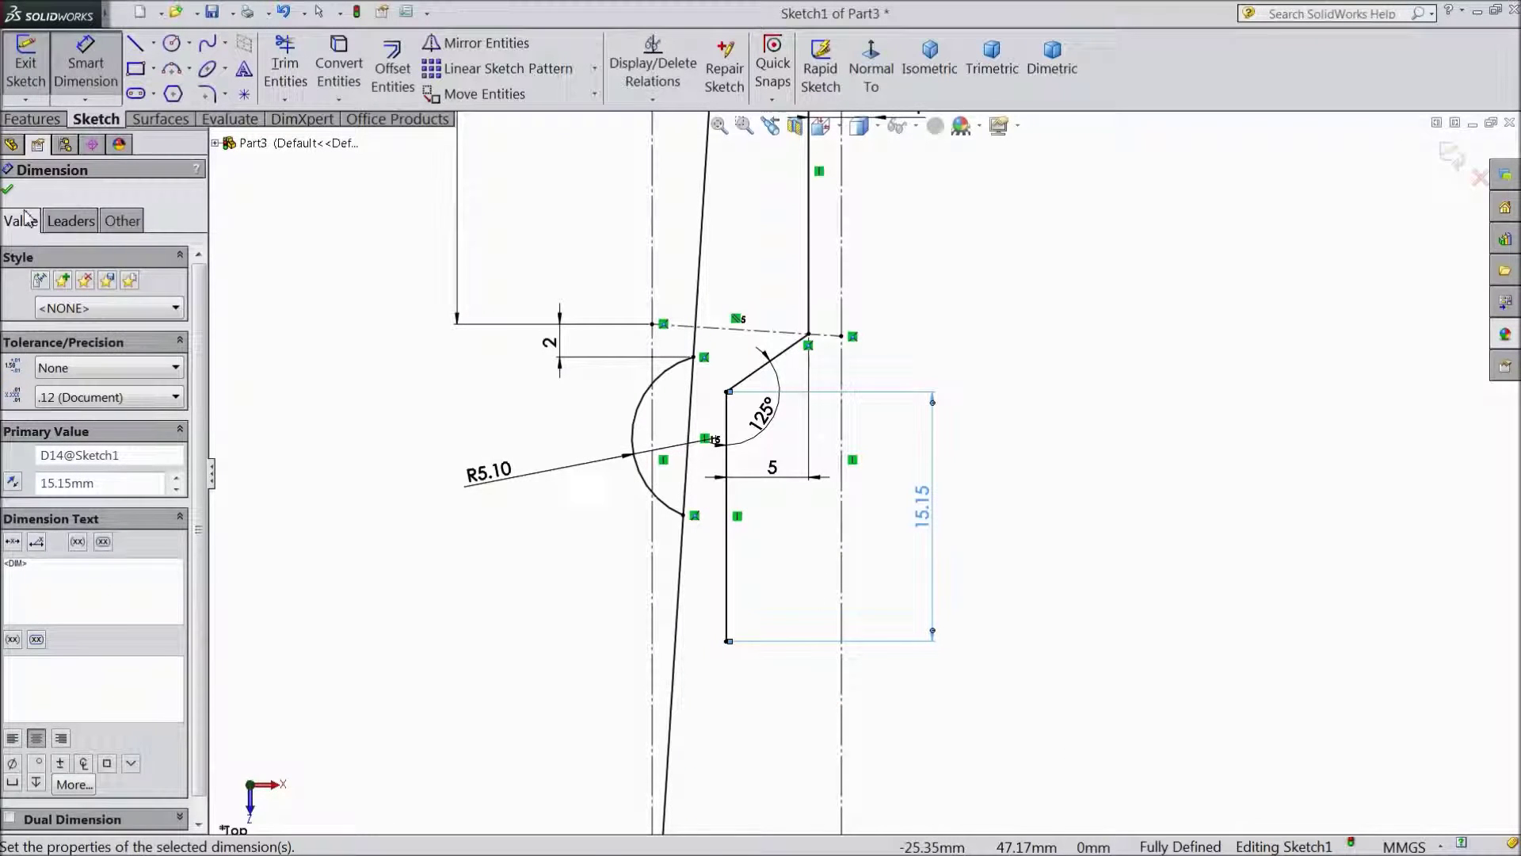
left_click(7, 191)
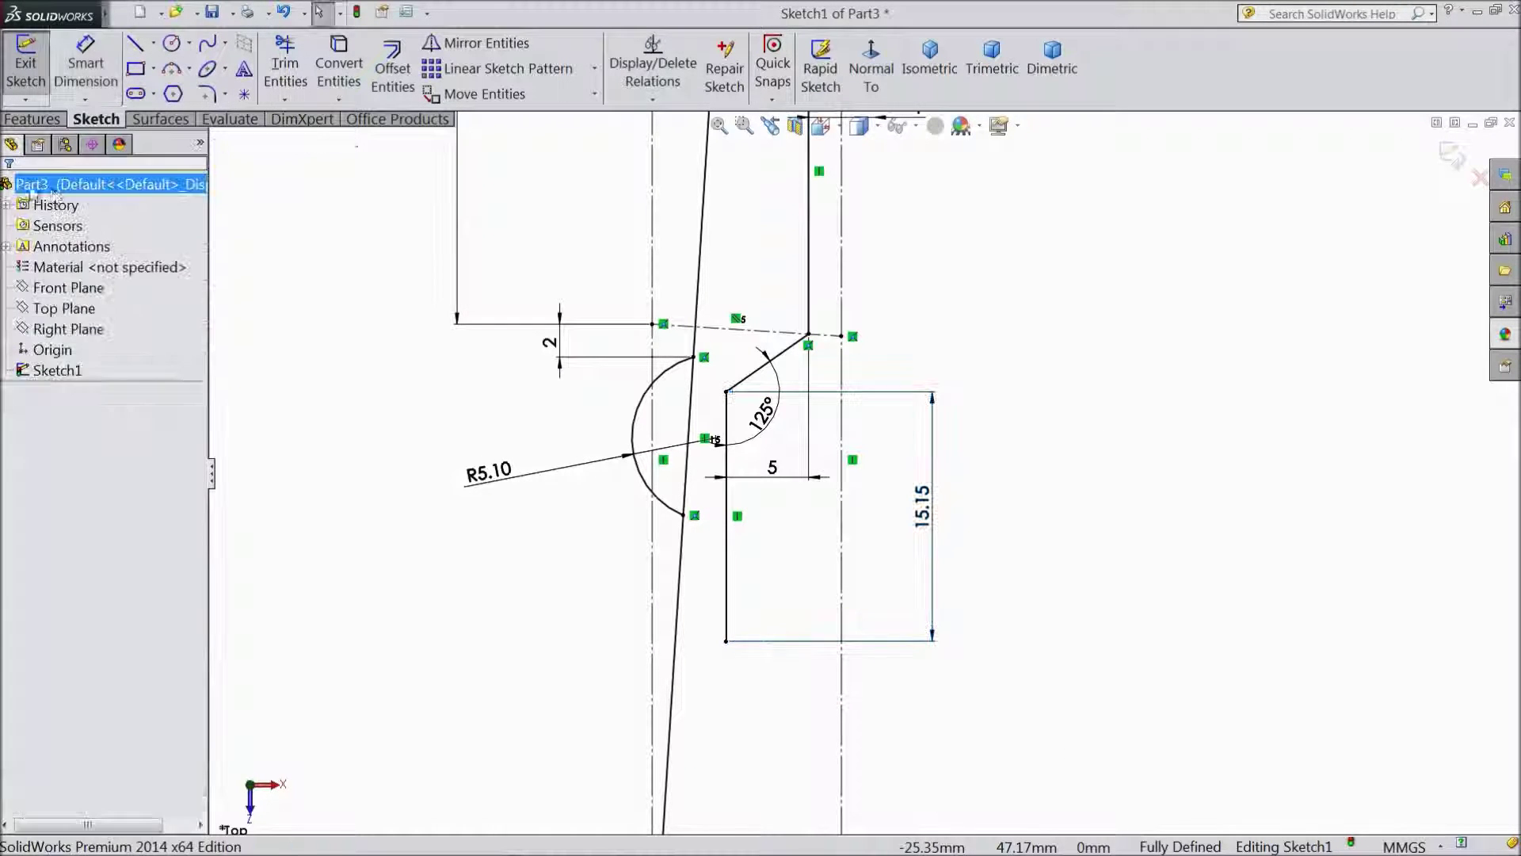
- Draw a three-segment zigzag line from the rectangle's lower corner down to the centerline
left_click(136, 45)
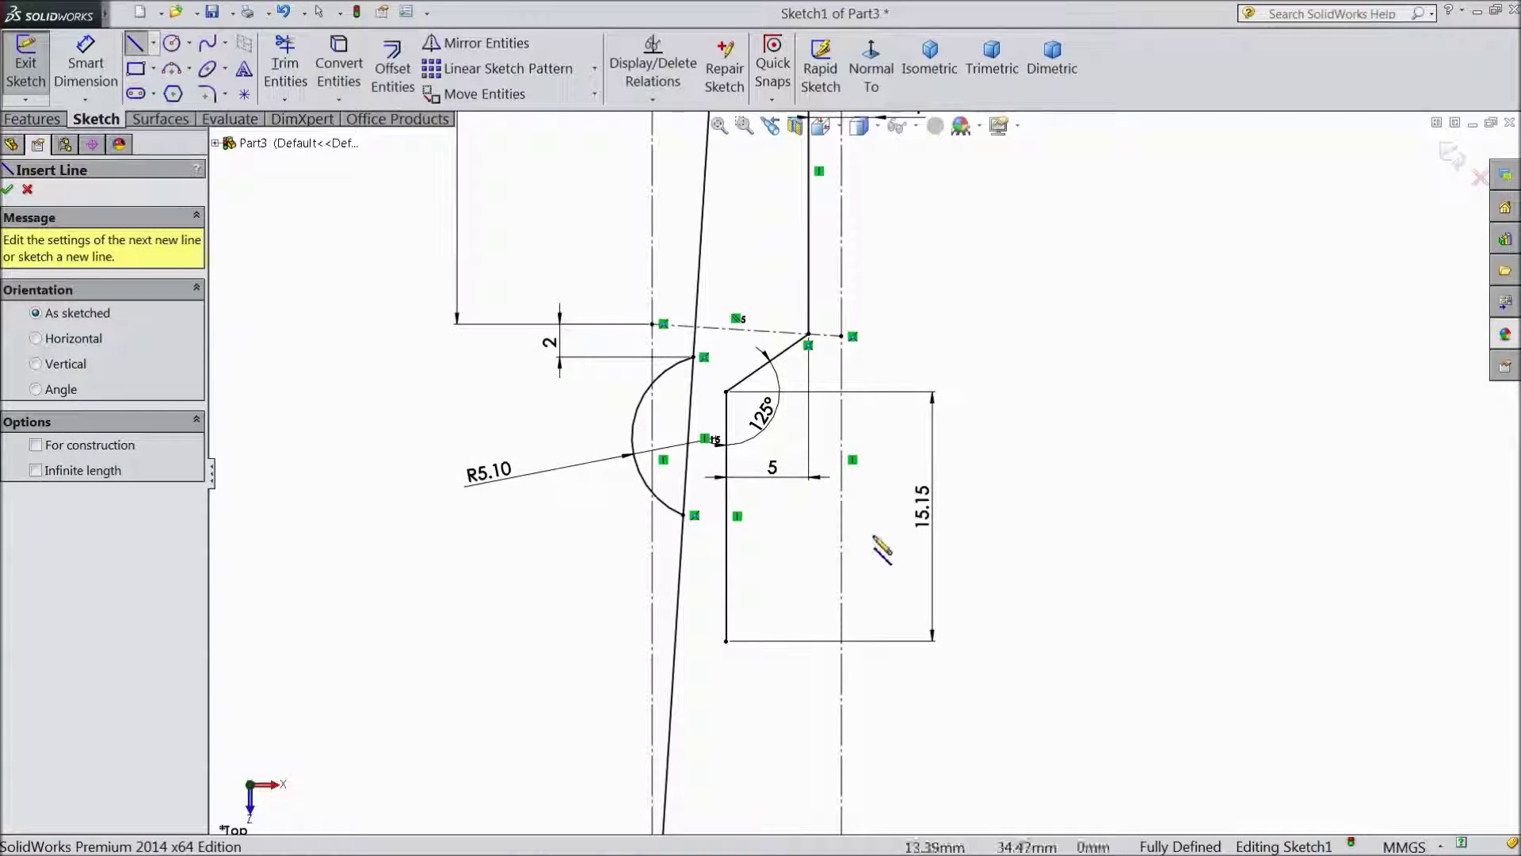
scroll(837, 586, "up", 2)
scroll(837, 586, "up", 2)
scroll(839, 670, "down", 4)
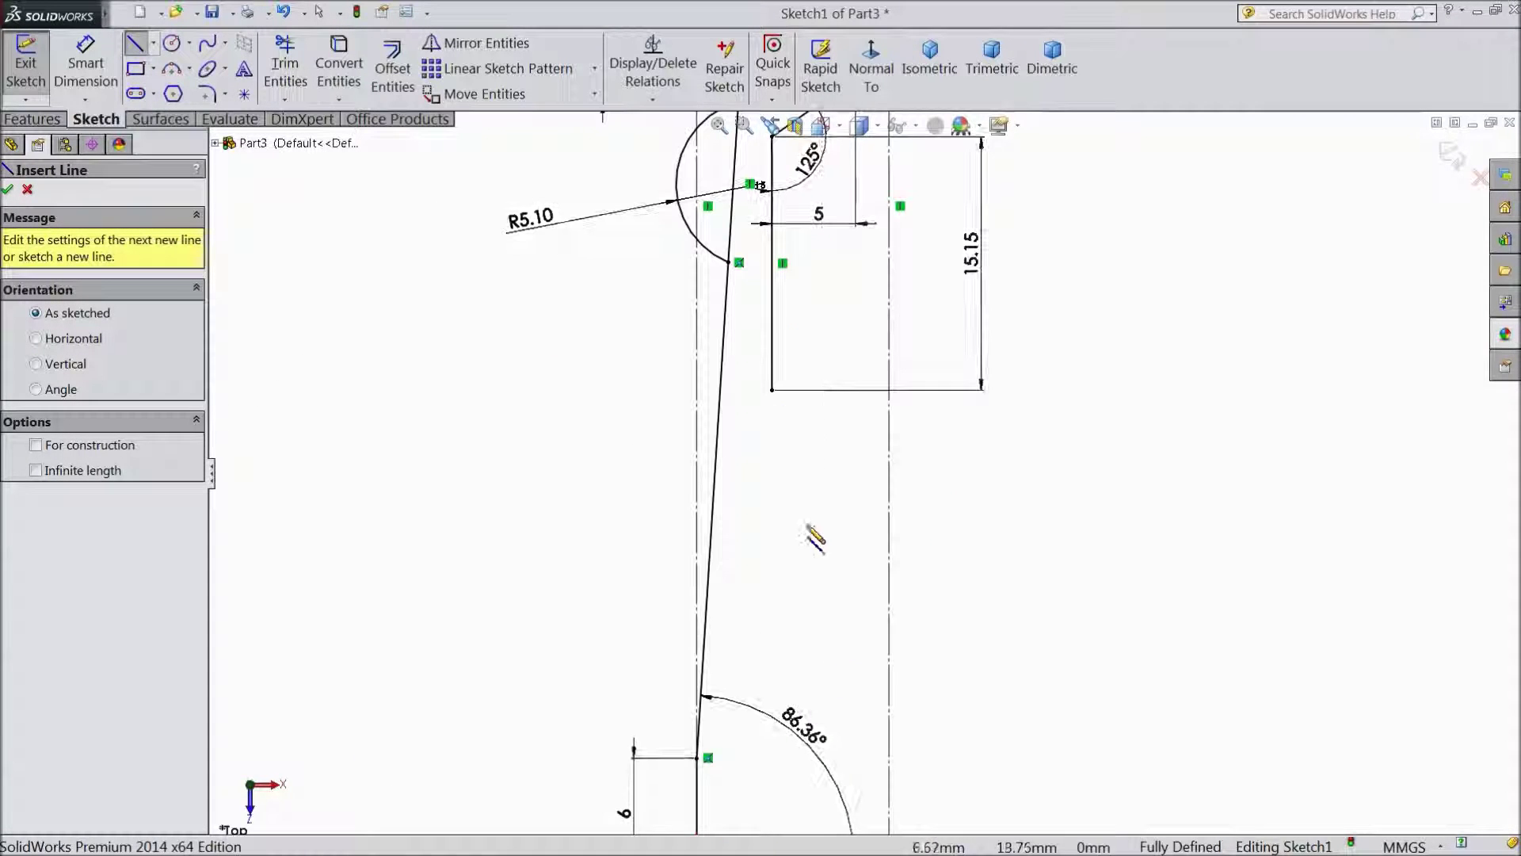
left_click(773, 390)
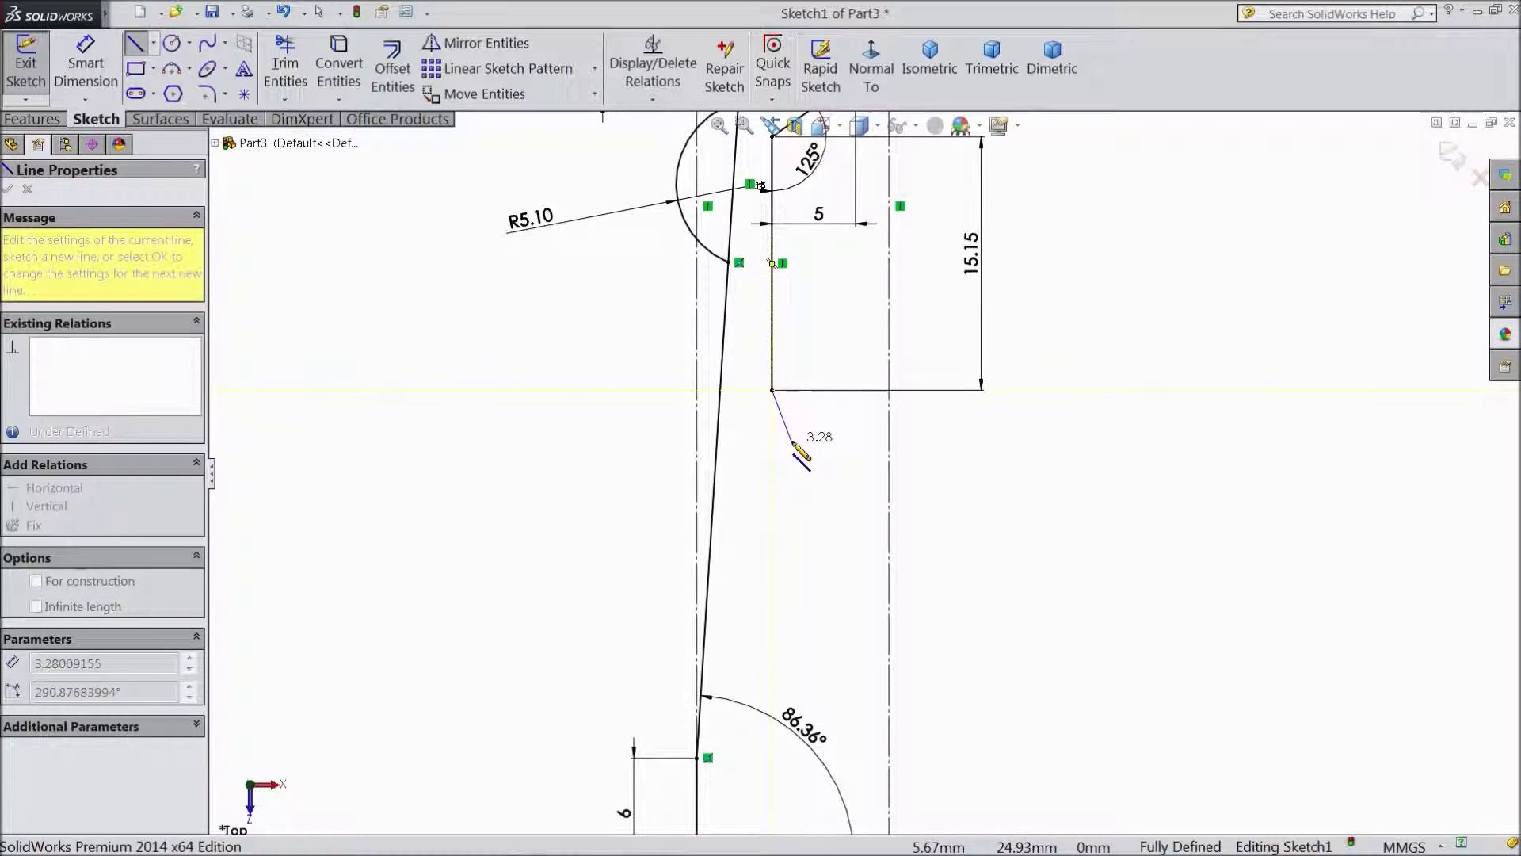
left_click(802, 419)
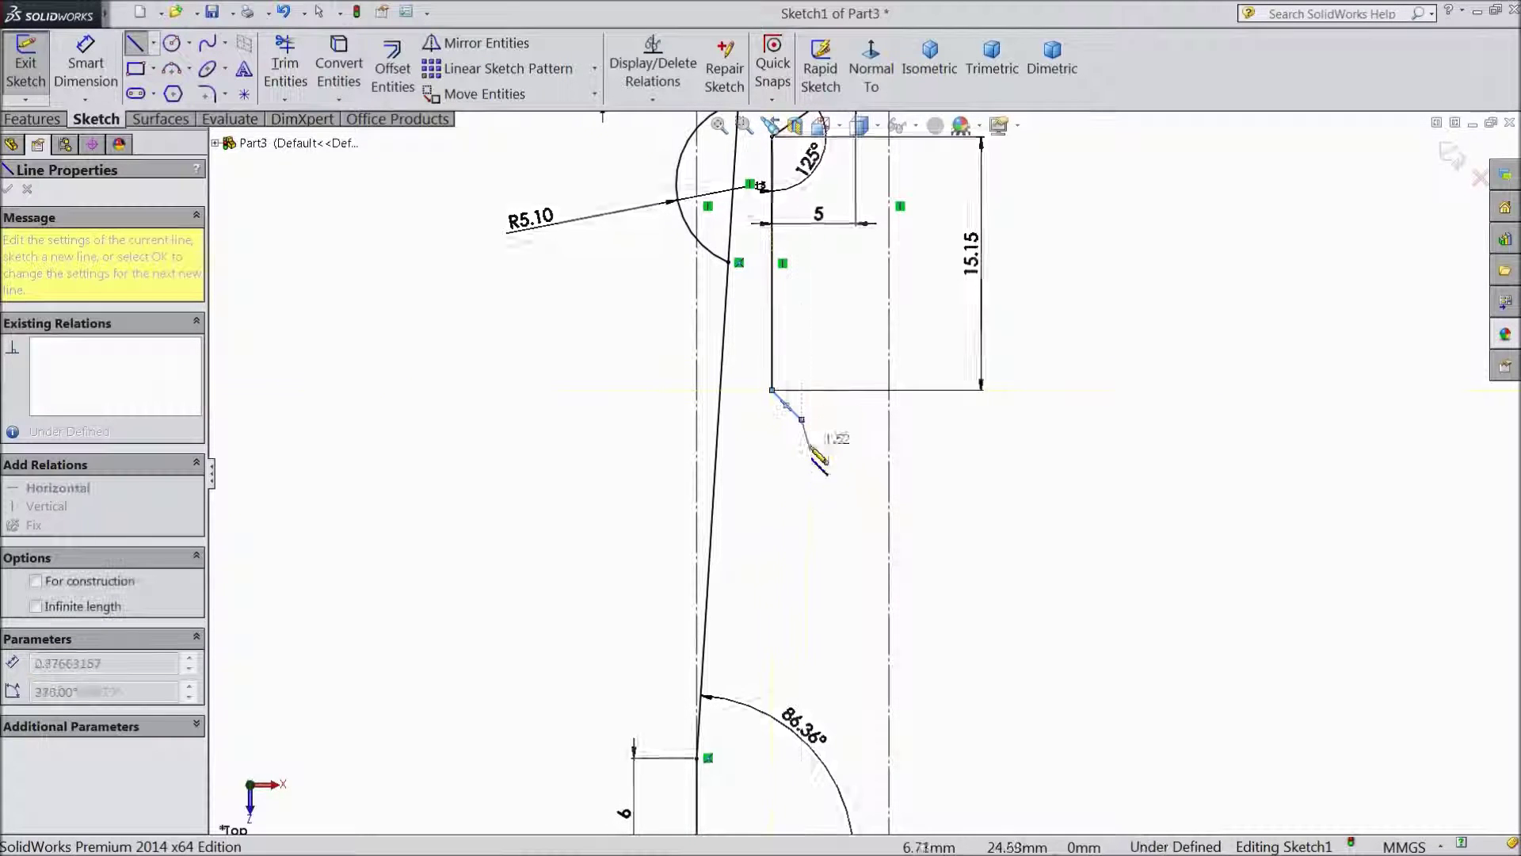
left_click(830, 551)
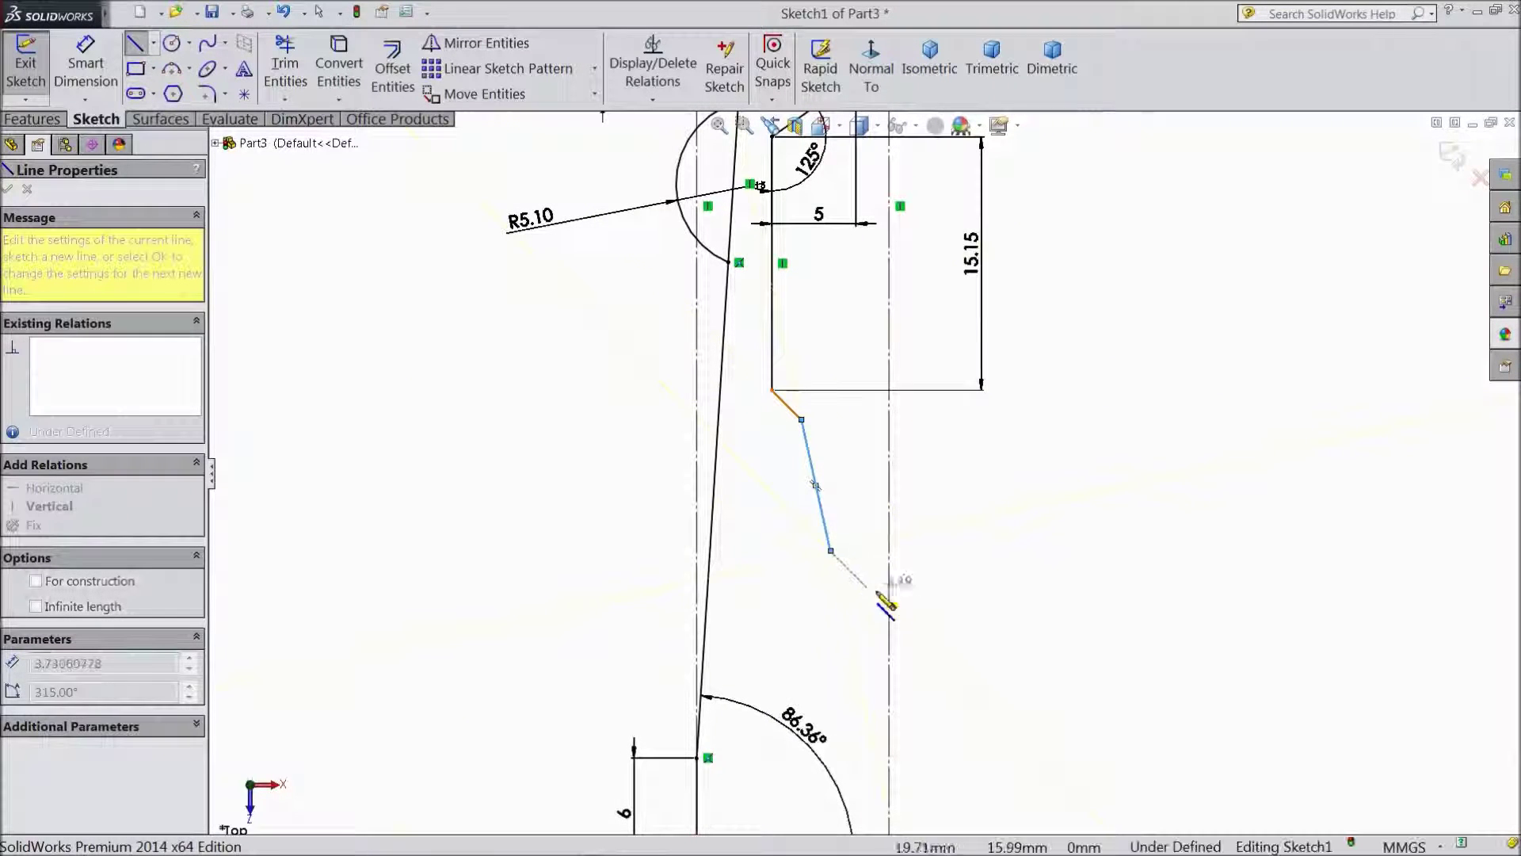
left_click(889, 609)
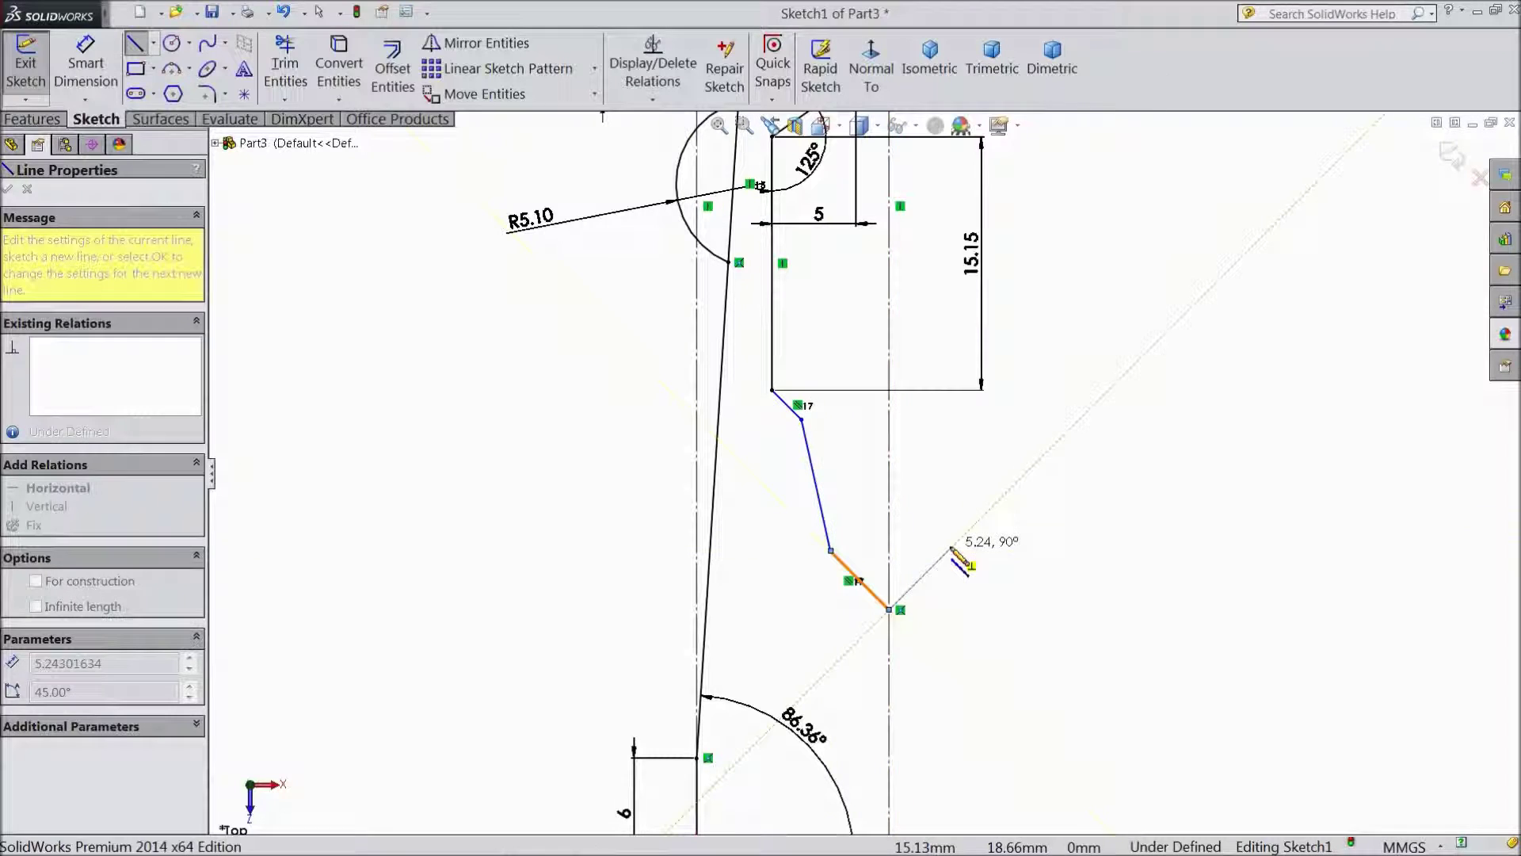
right_click(950, 575)
key("Escape")
scroll(803, 492, "up", 2)
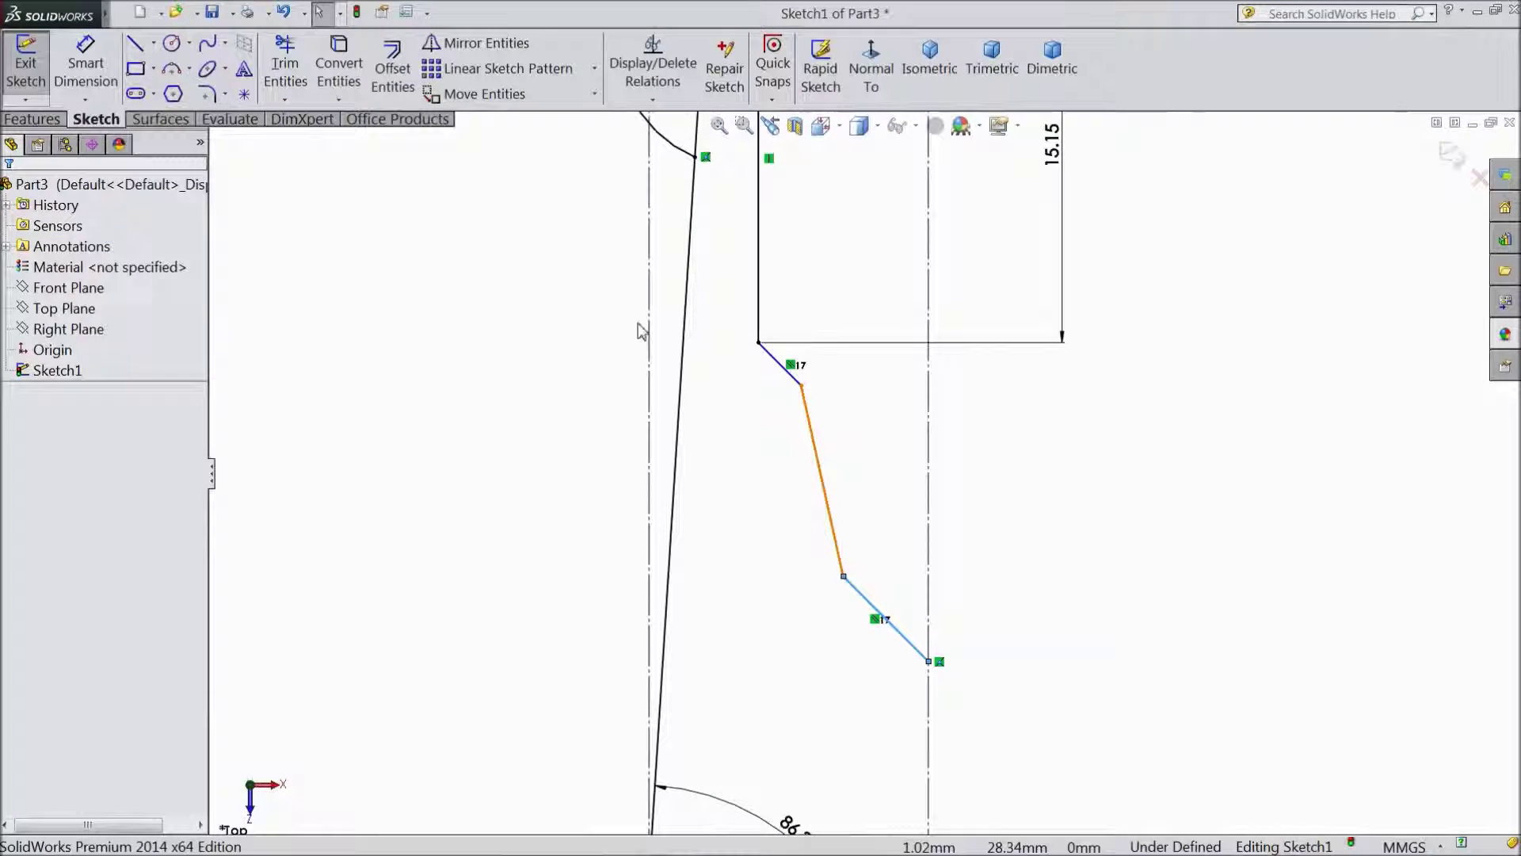
- Dimension the zigzag with a 10 mm vertical drop and a 132° angle between its sloped segments
left_click(86, 62)
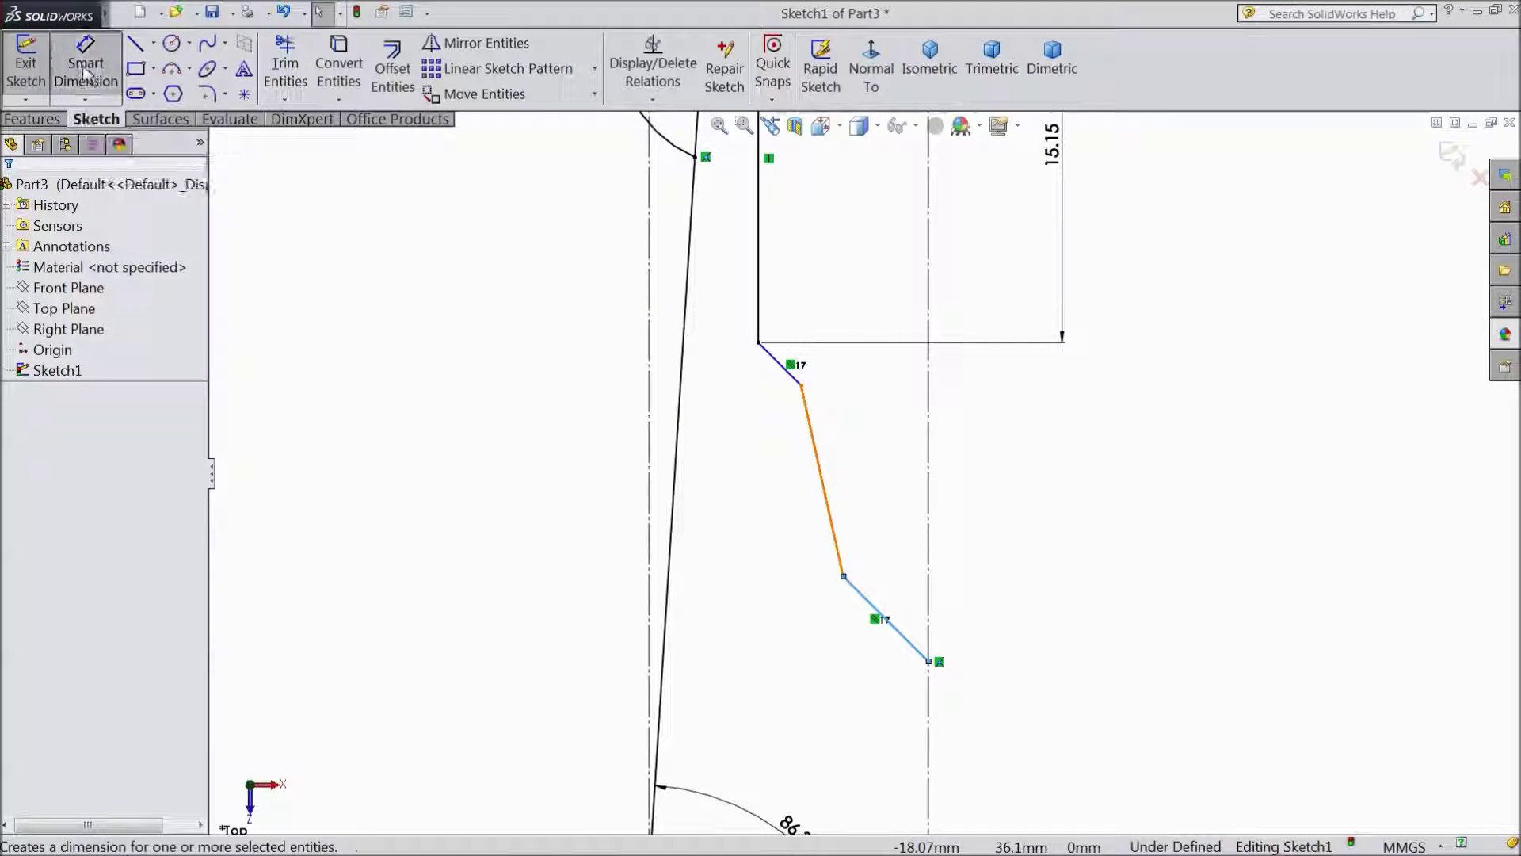
left_click(758, 343)
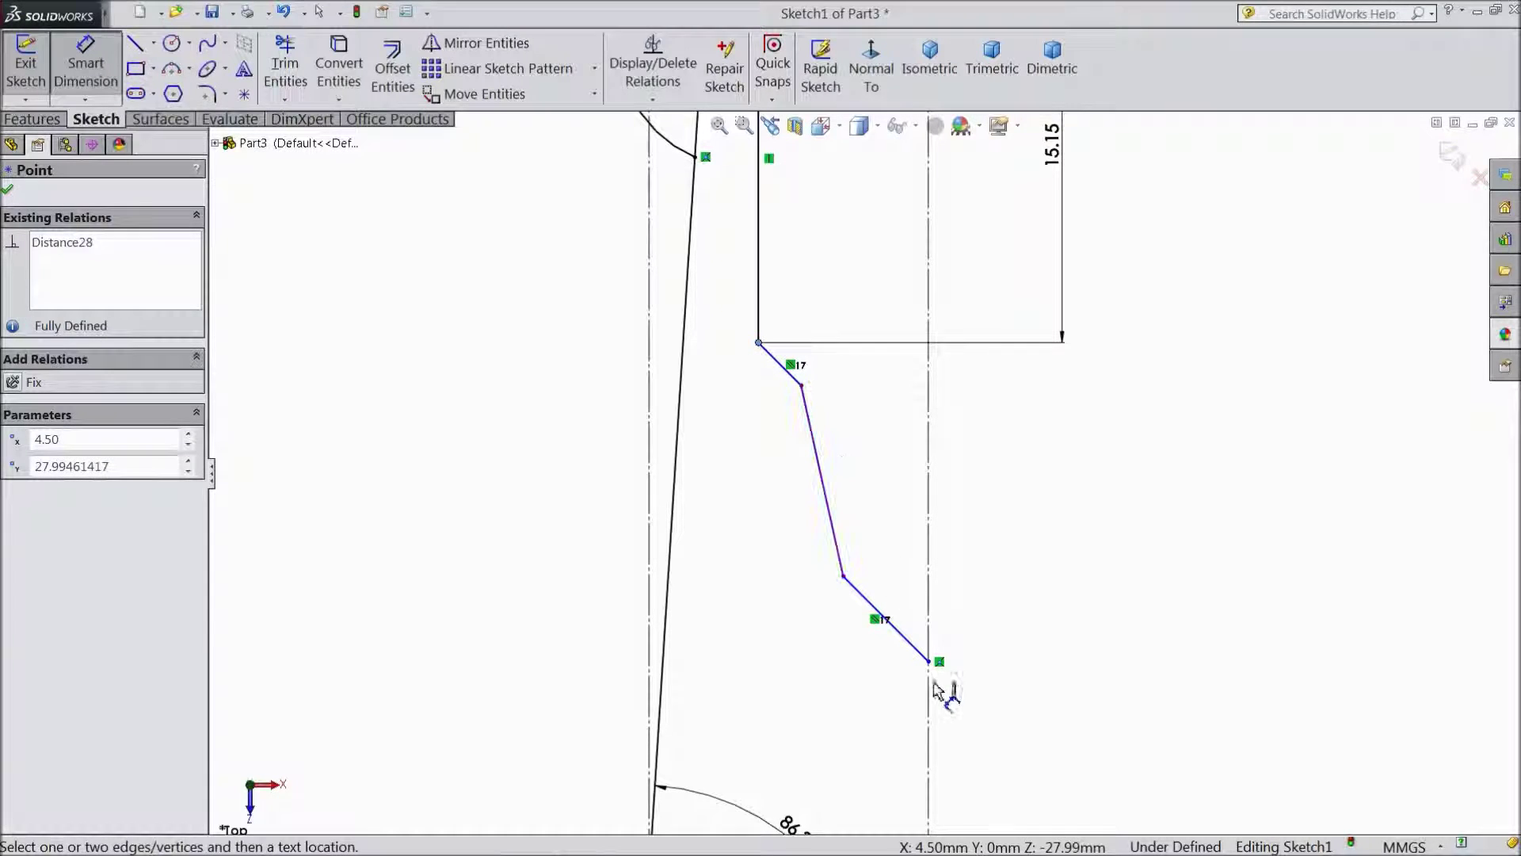
left_click(930, 663)
left_click(1014, 564)
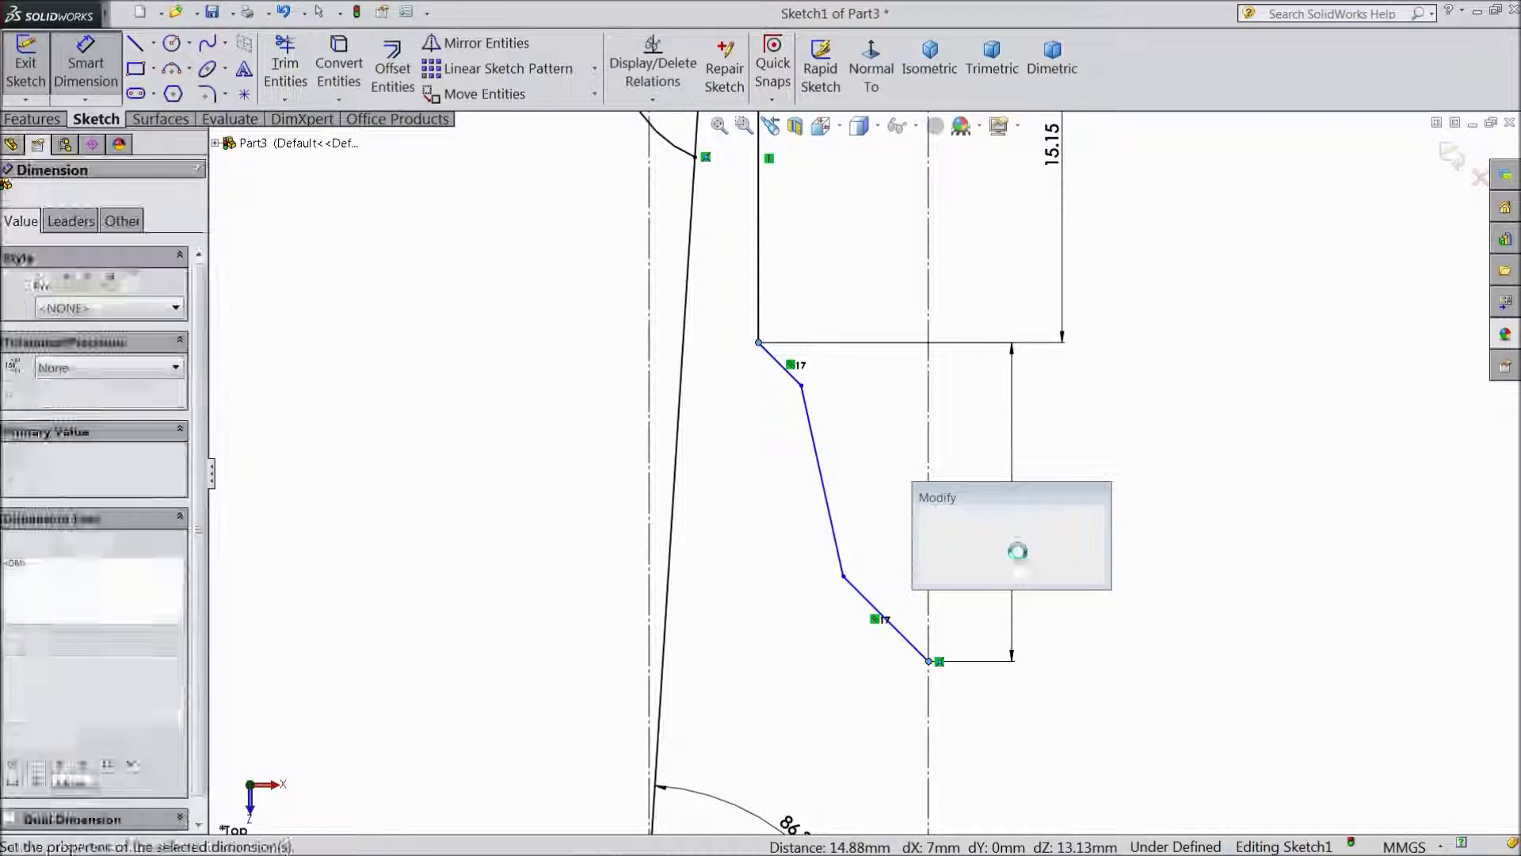
type("10")
left_click(928, 519)
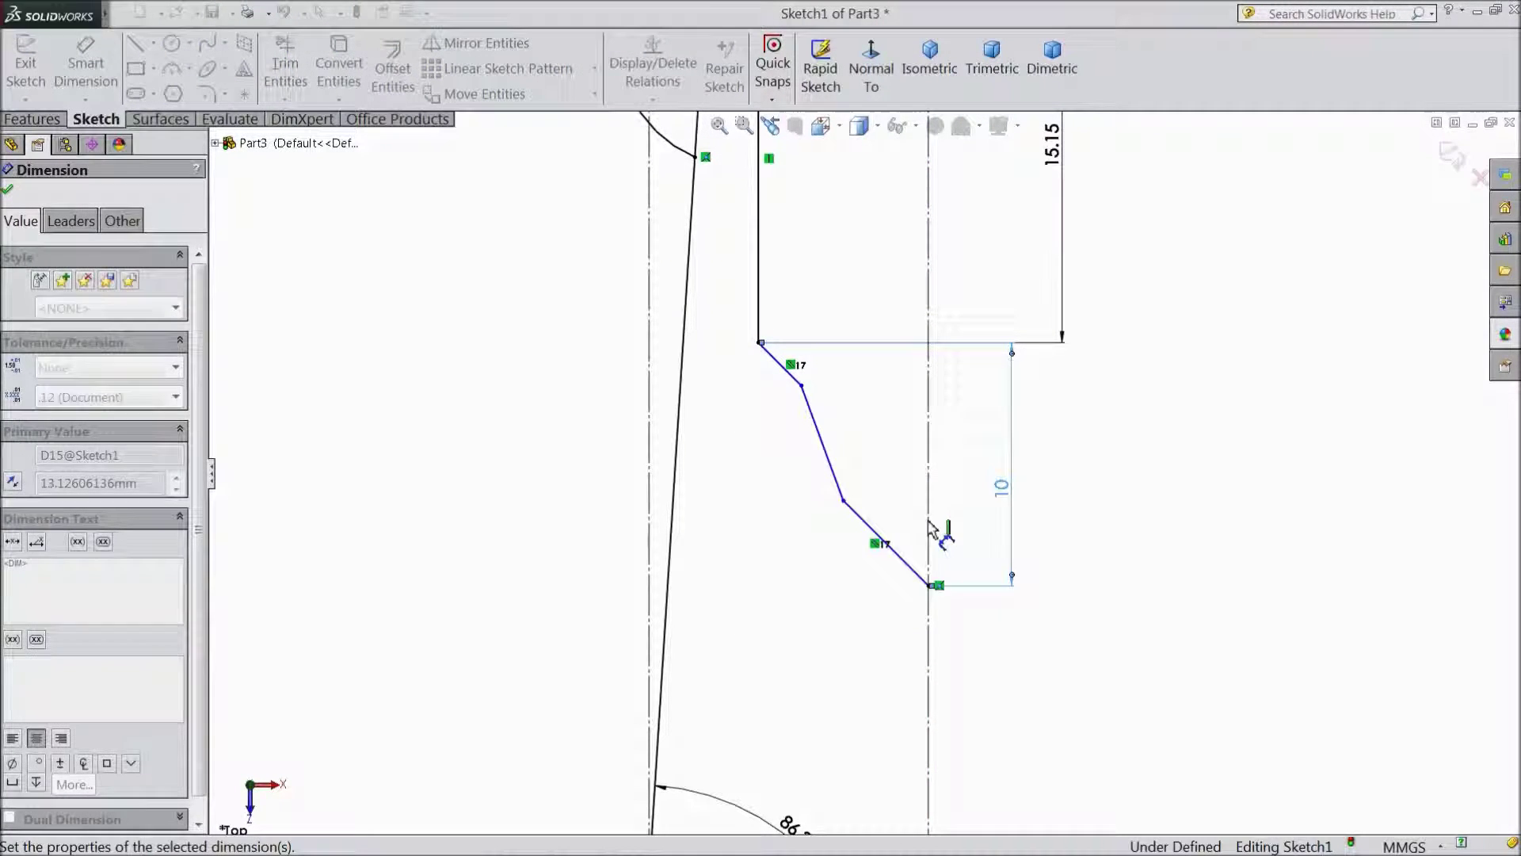
left_click(841, 487)
left_click(870, 530)
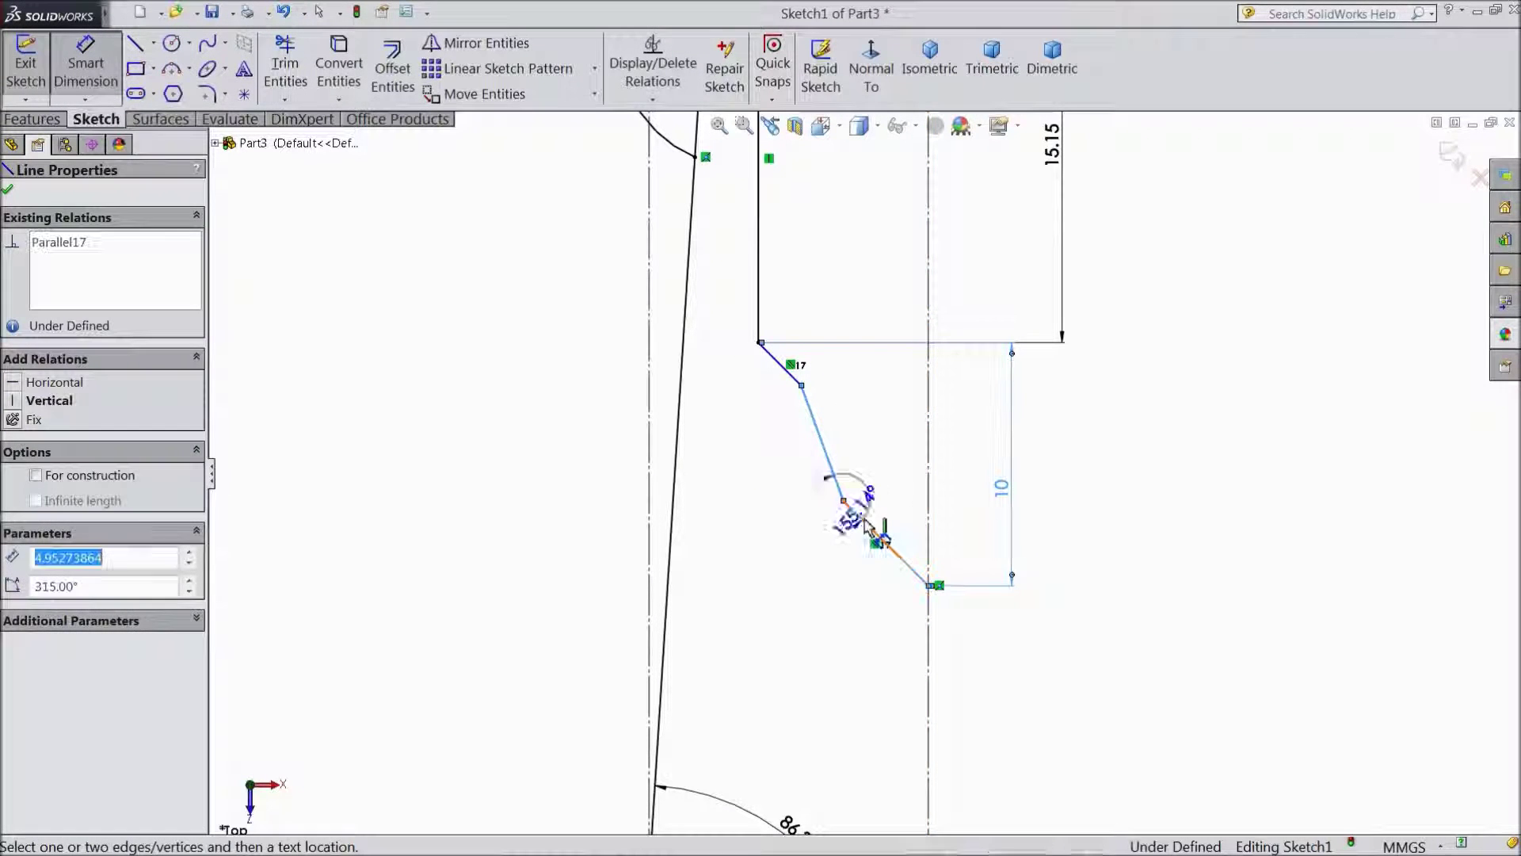
left_click(878, 489)
type("132")
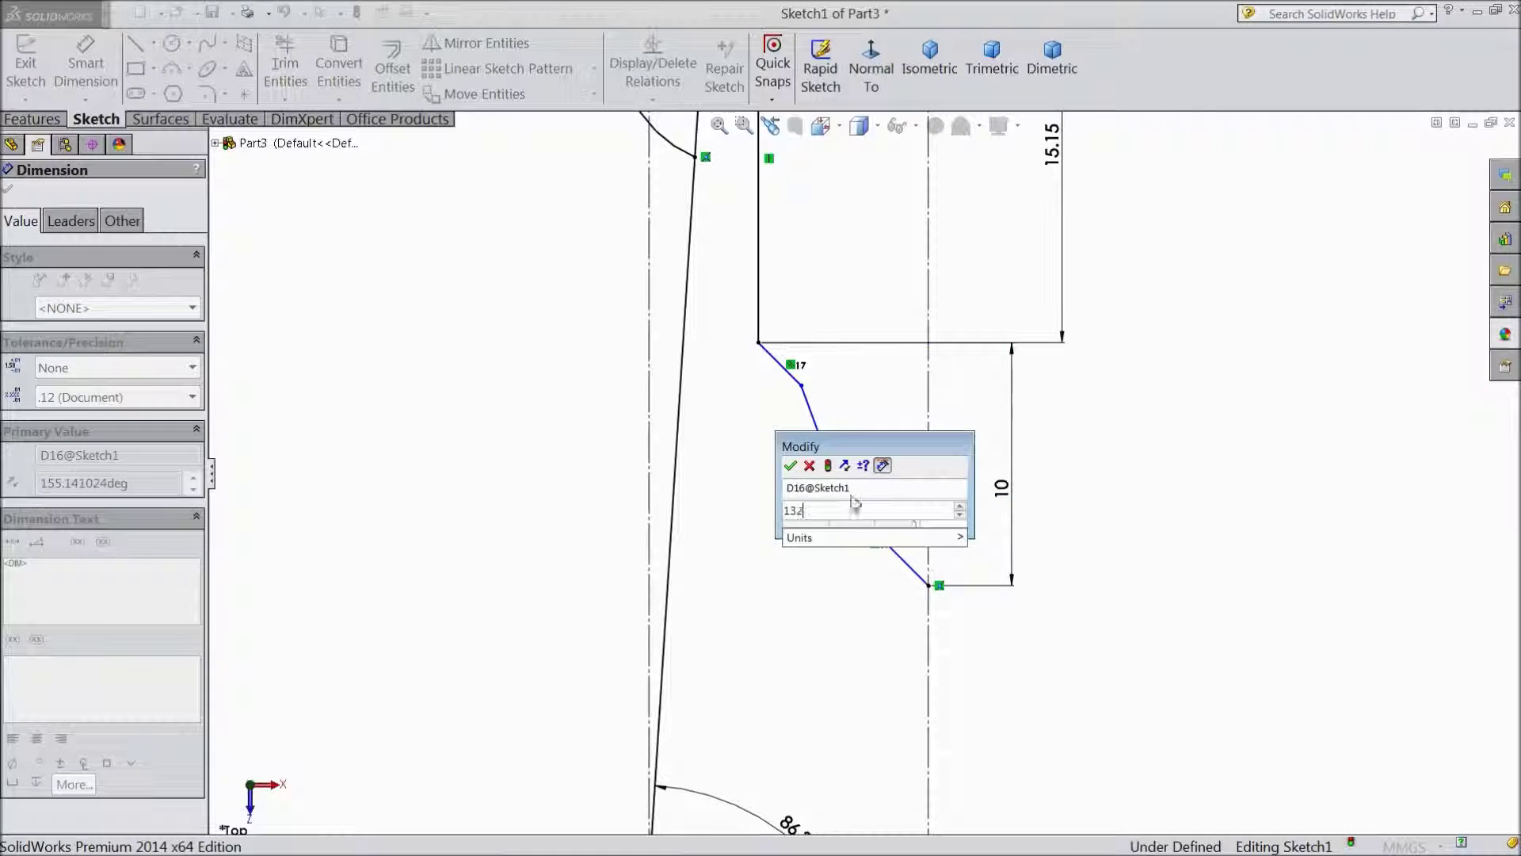
left_click(790, 466)
- Set a 120° angle between the vertical edge and the adjoining sloped segment
scroll(796, 357, "down", 3)
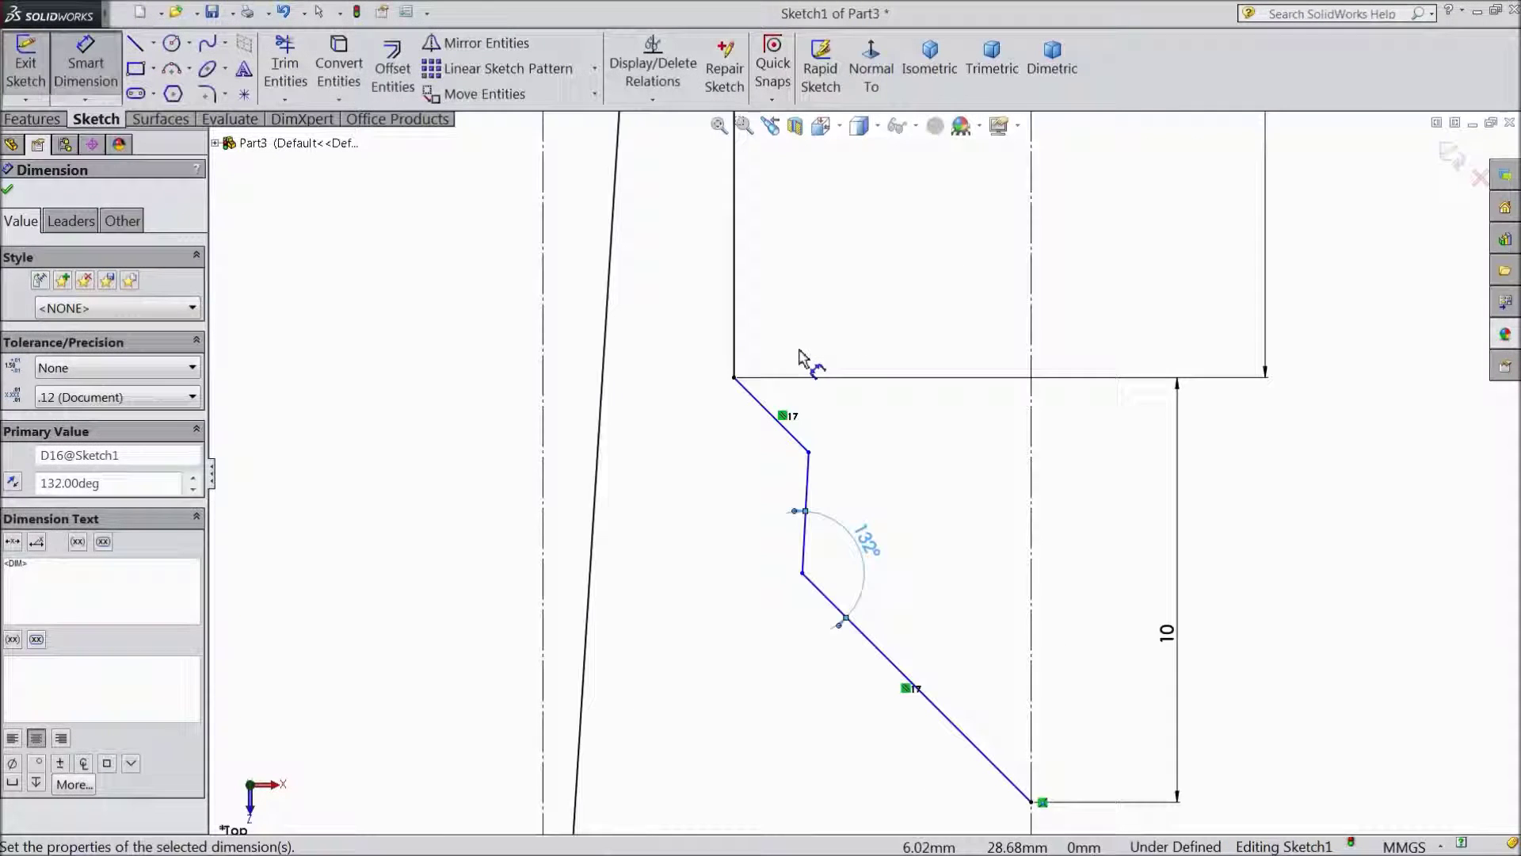
left_click(715, 361)
left_click(762, 451)
left_click(812, 369)
type("120")
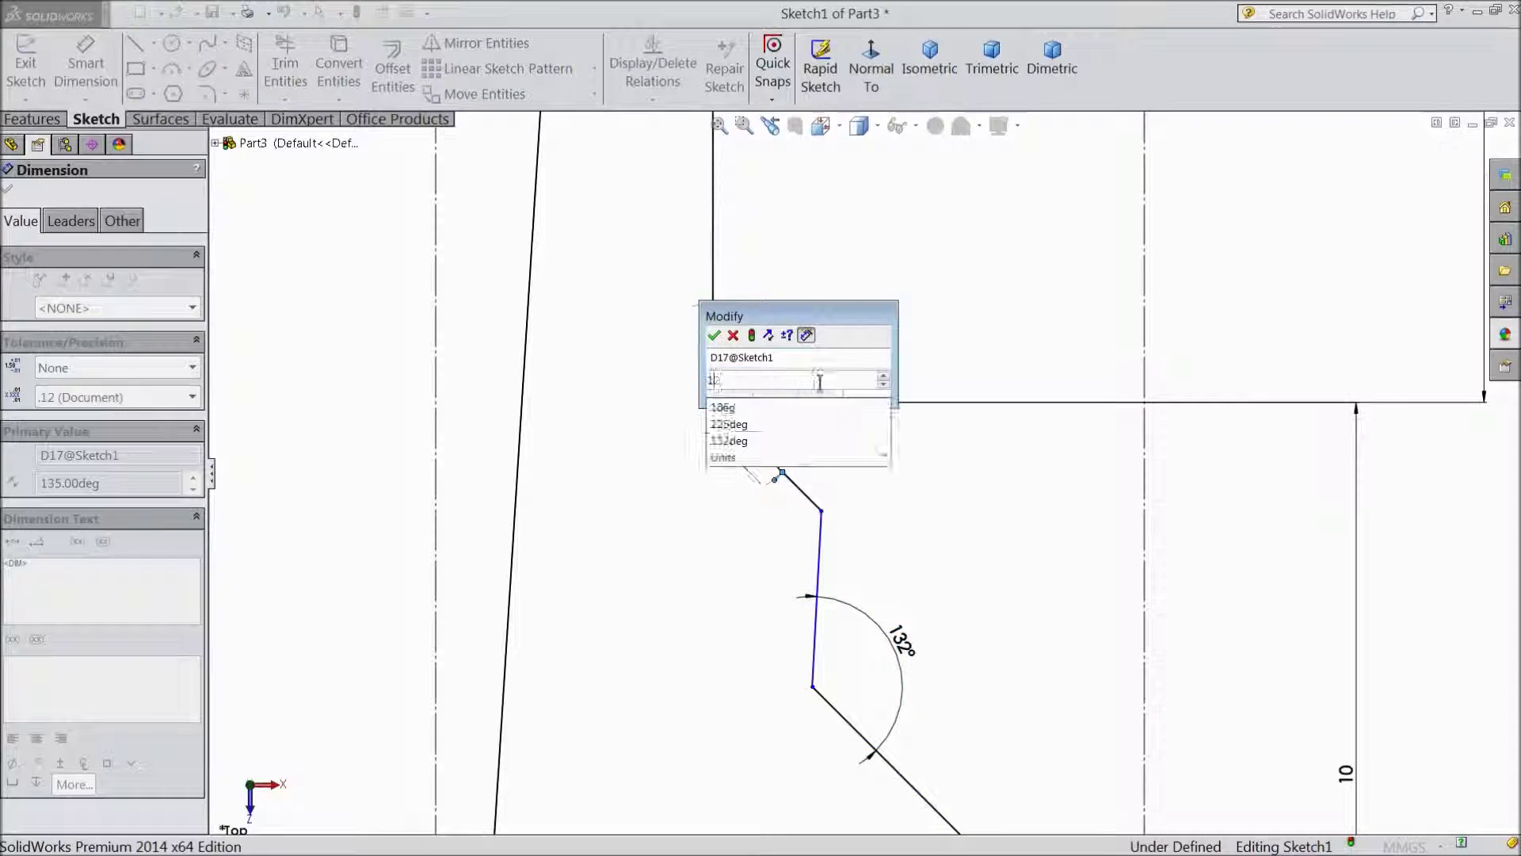
left_click(713, 336)
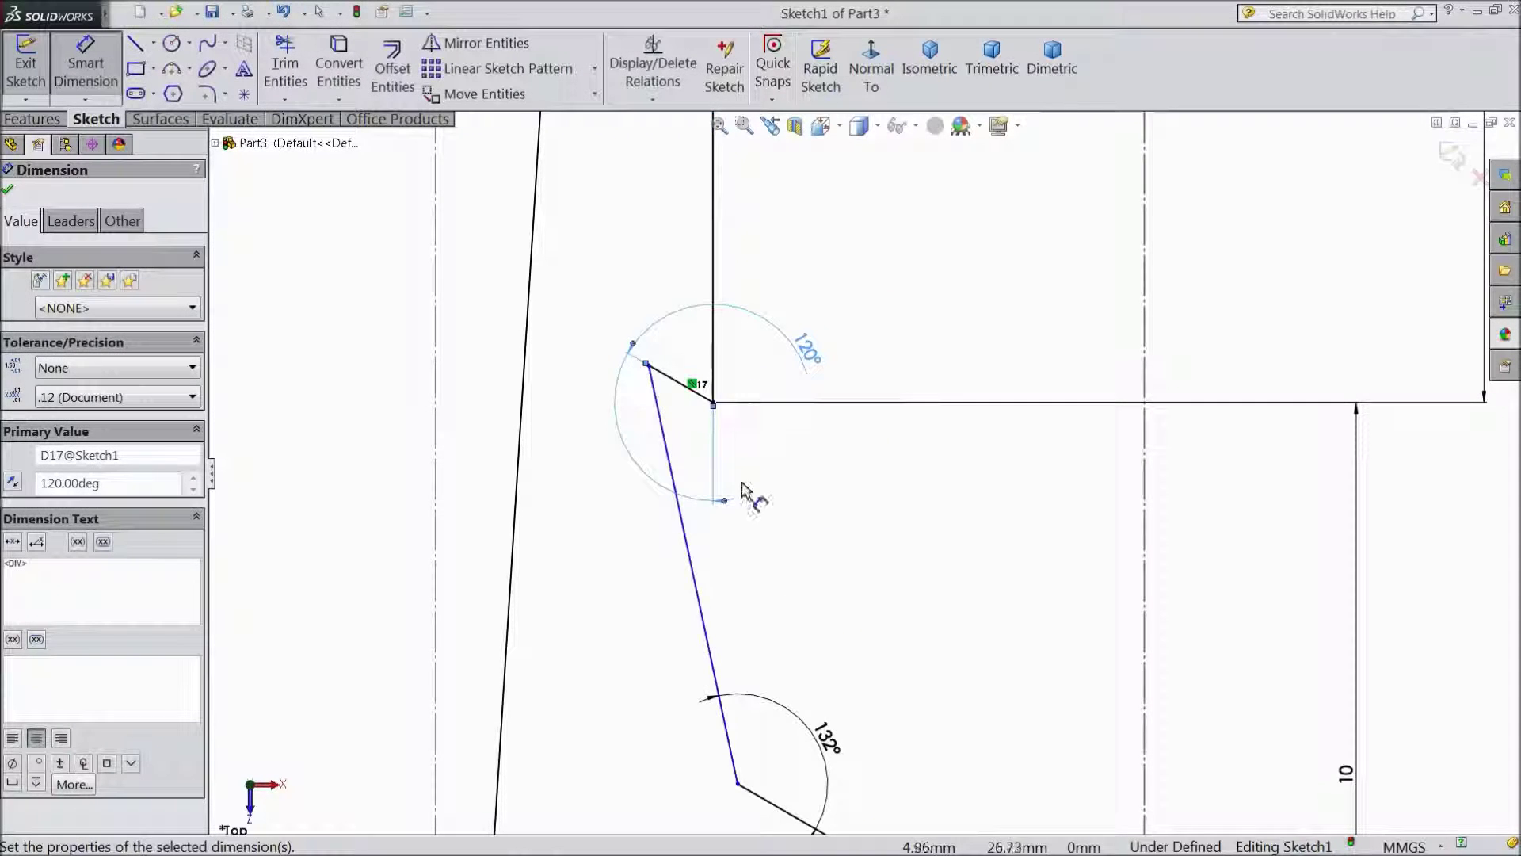
scroll(842, 626, "up", 2)
scroll(873, 476, "up", 2)
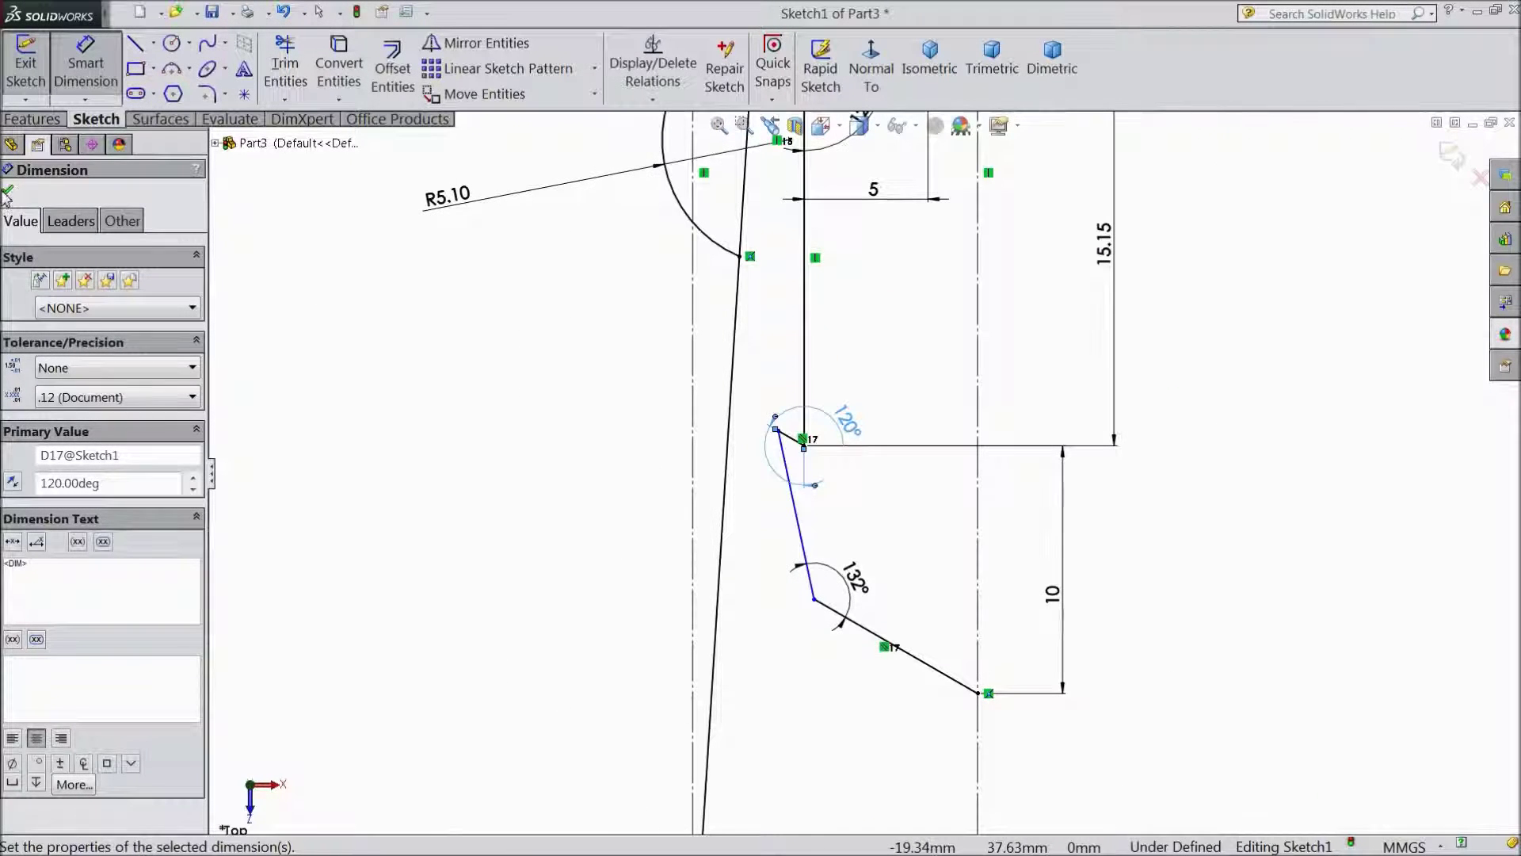
left_click(7, 192)
- Reposition the zigzag's middle bend and dimension the short top segment to 1.80 mm
scroll(871, 656, "up", 2)
scroll(904, 555, "down", 3)
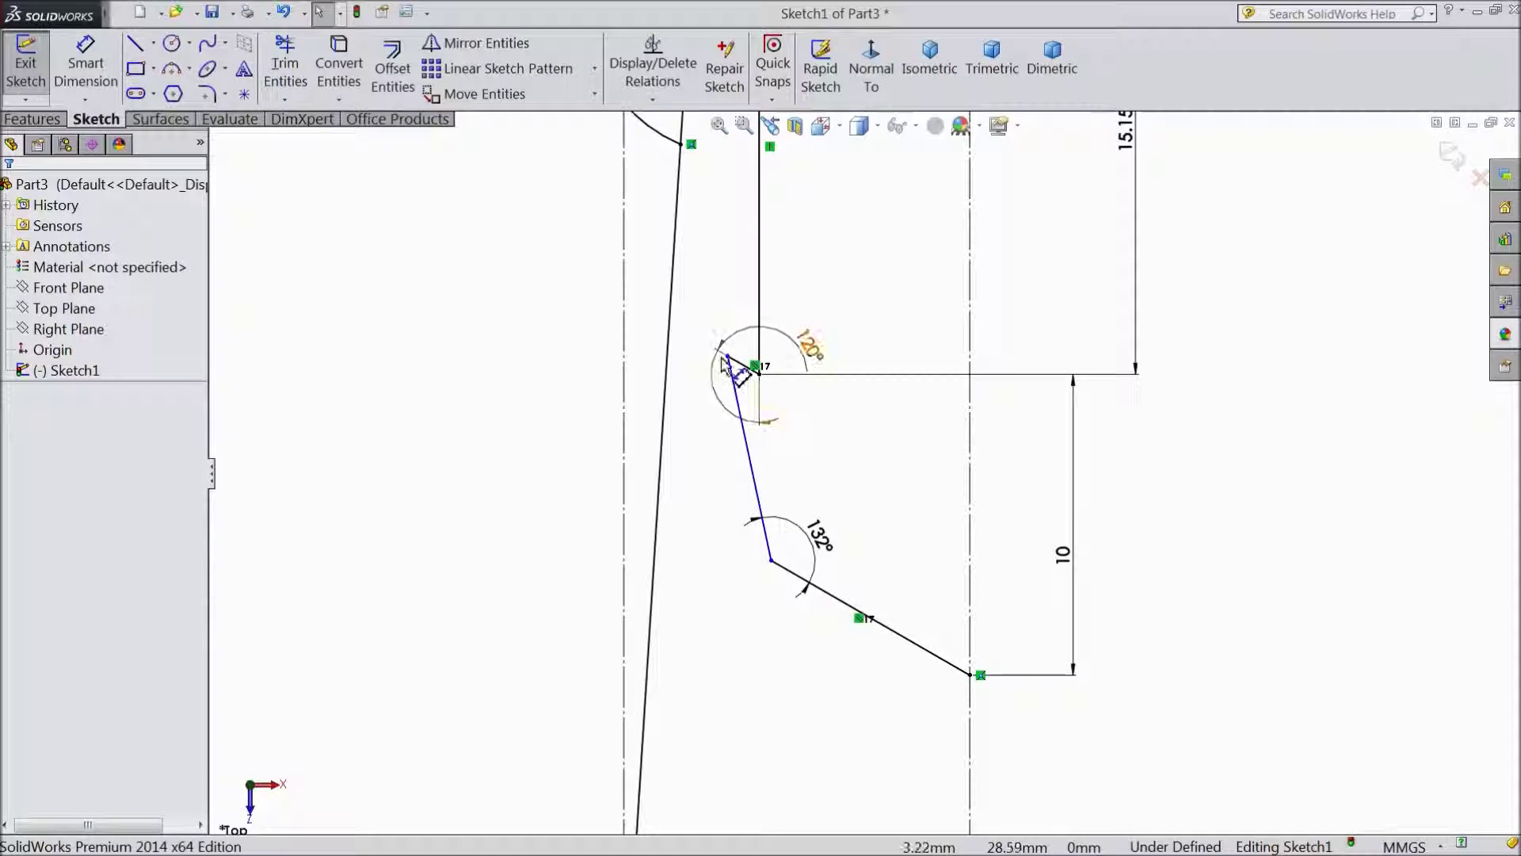
left_click_drag(729, 358, 827, 412)
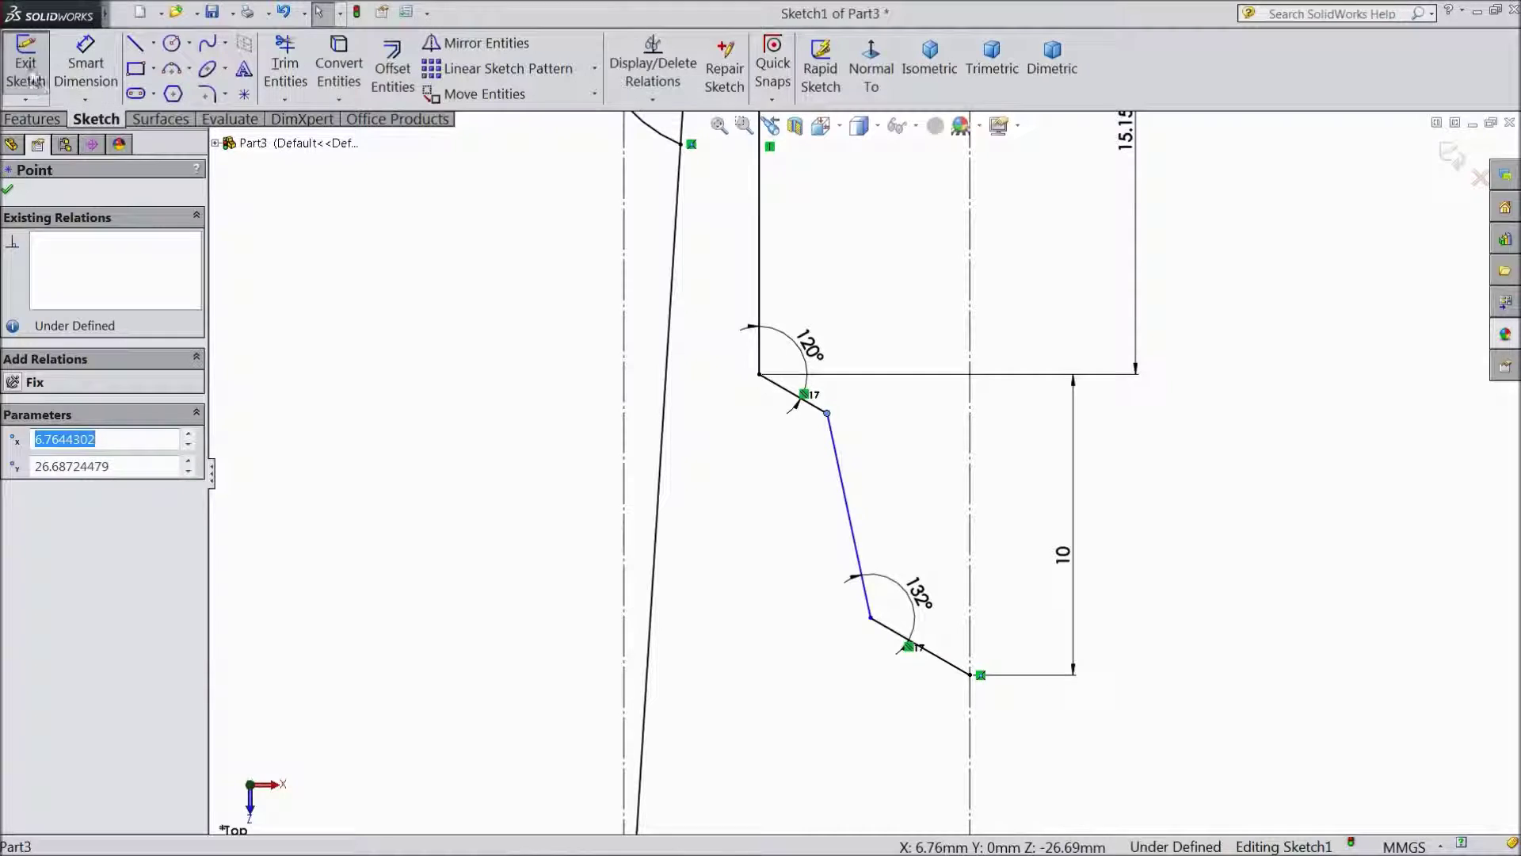
left_click(85, 63)
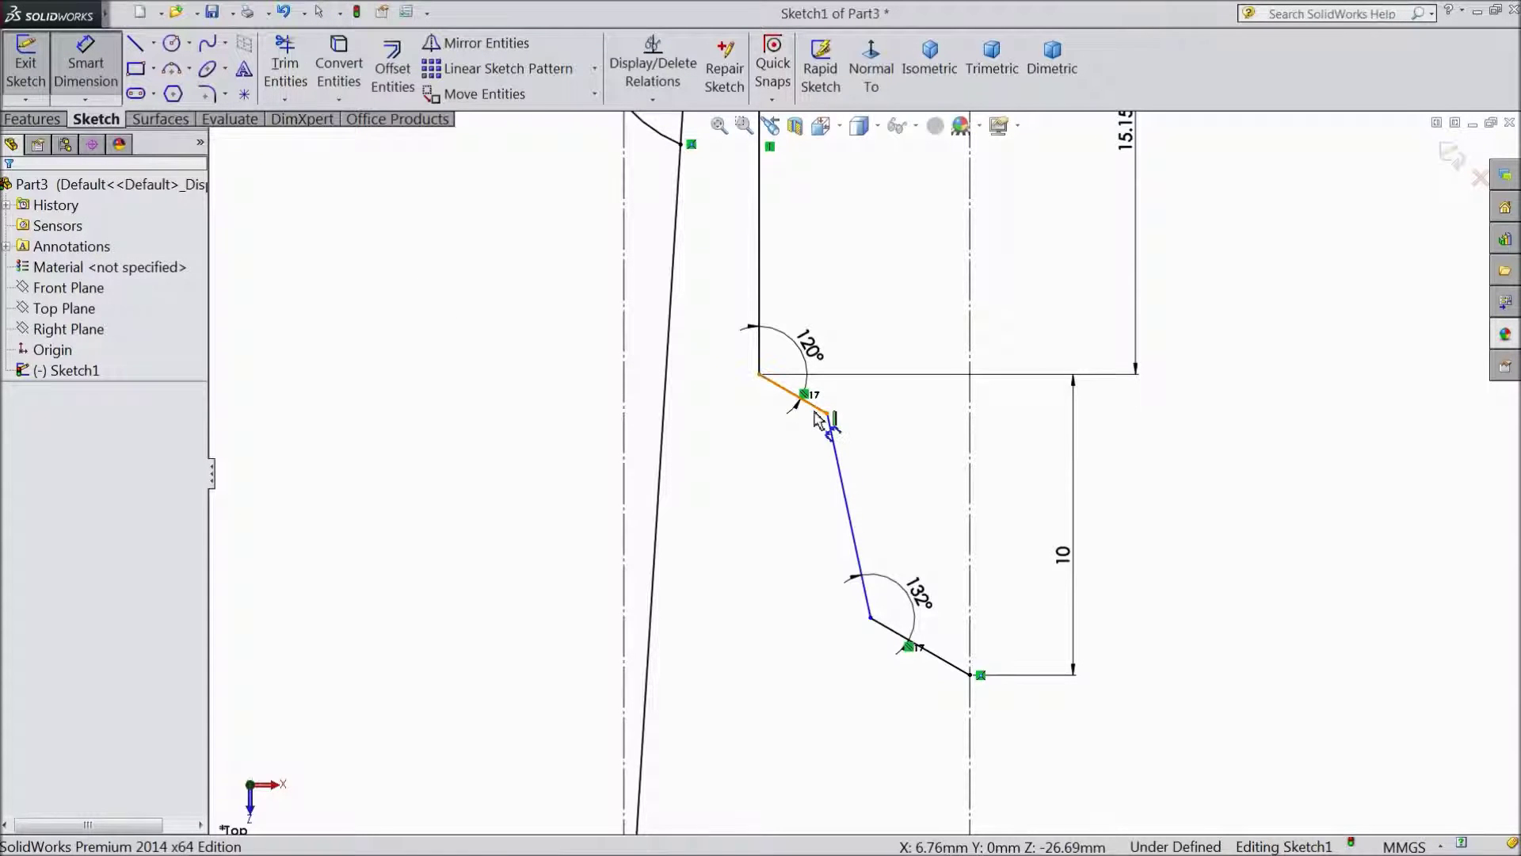
left_click(820, 419)
left_click(805, 503)
type("1.8")
left_click(706, 474)
scroll(741, 532, "up", 2)
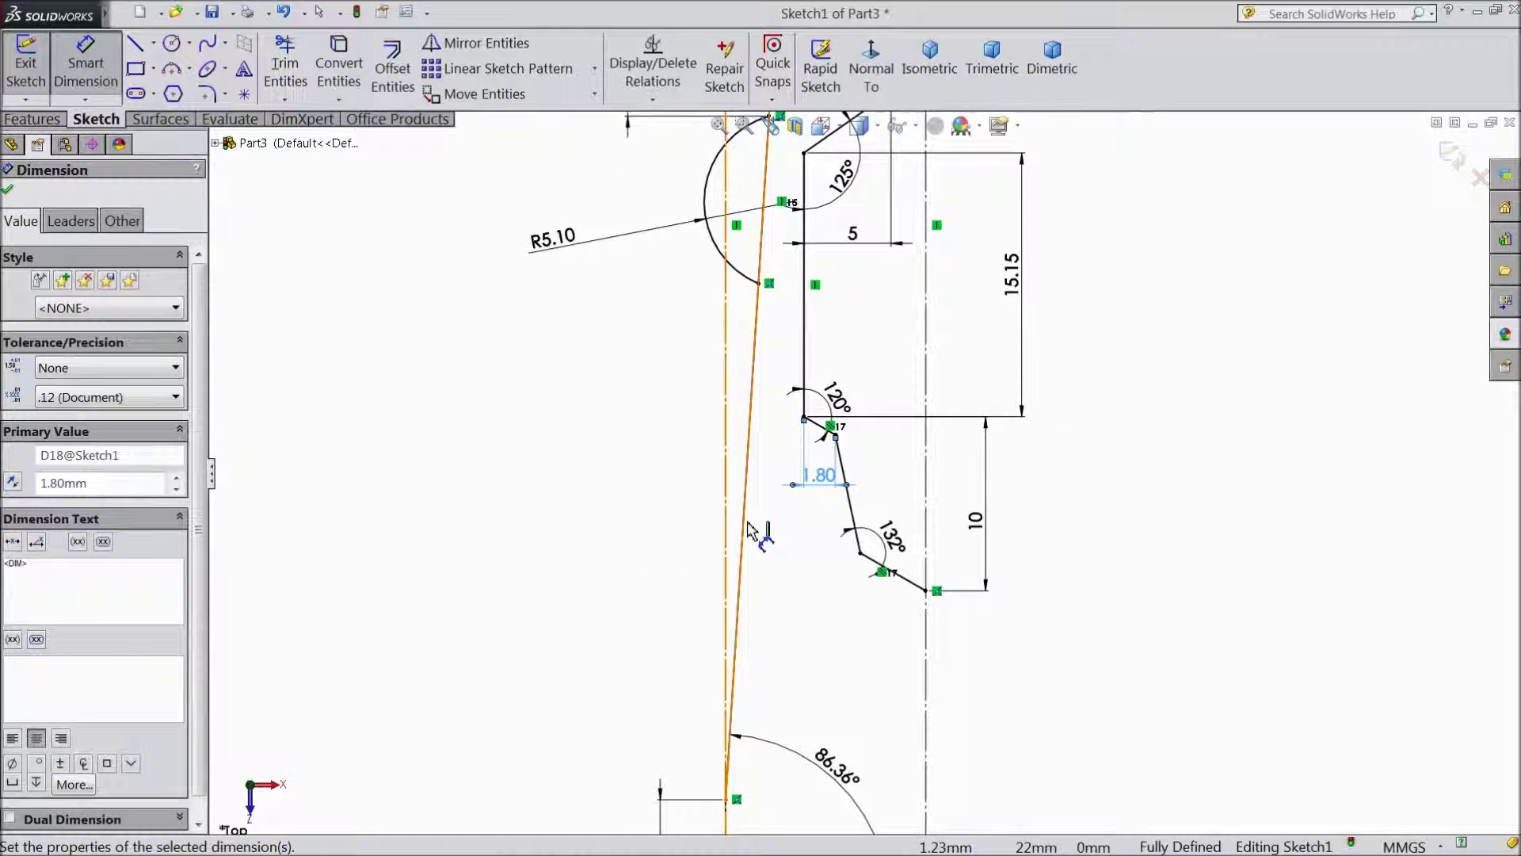
scroll(749, 524, "up", 1)
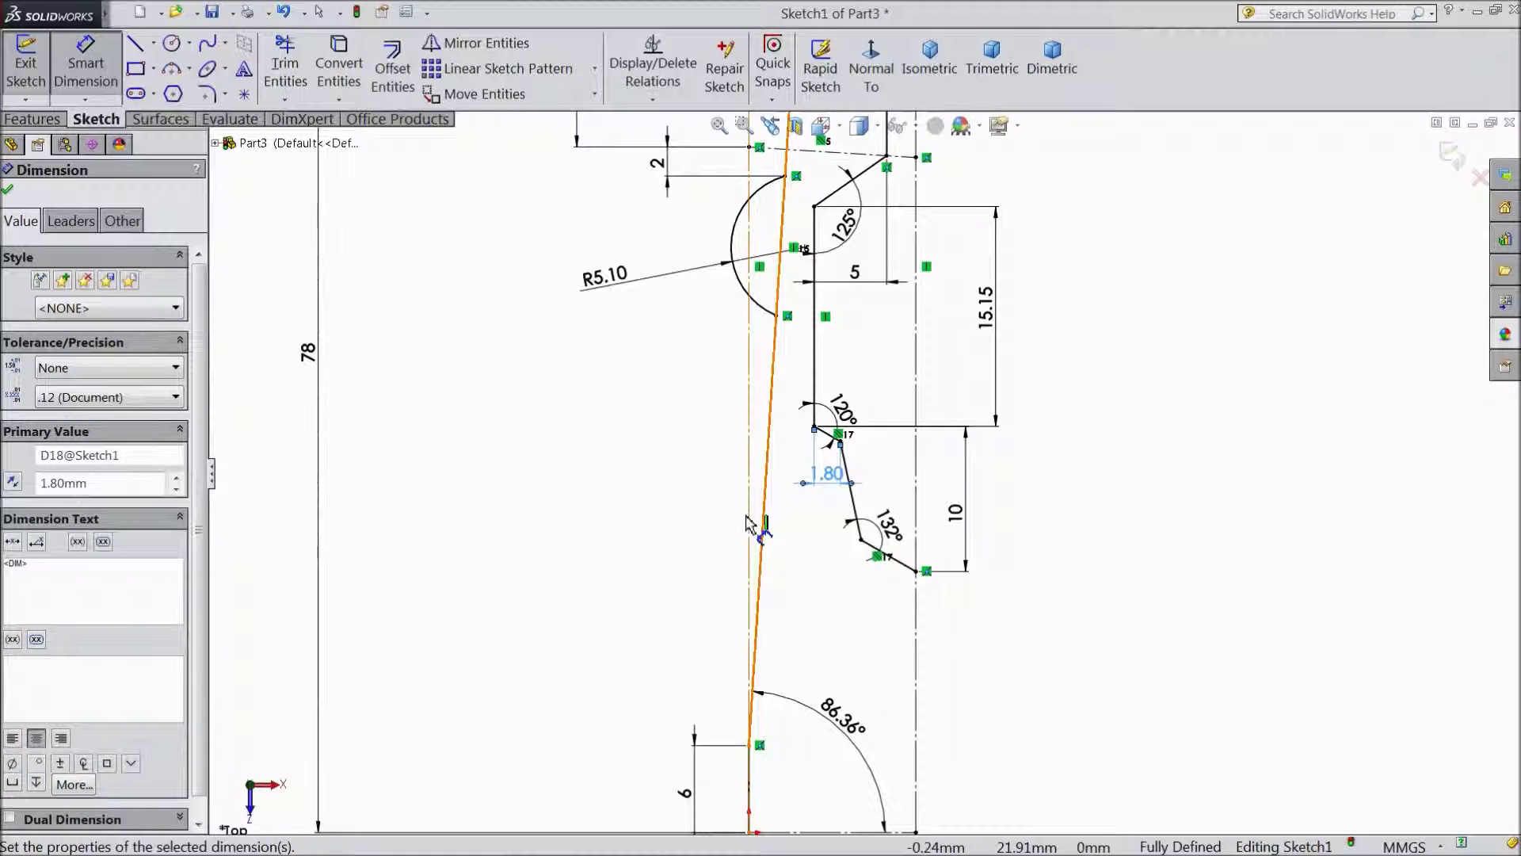
left_click(9, 191)
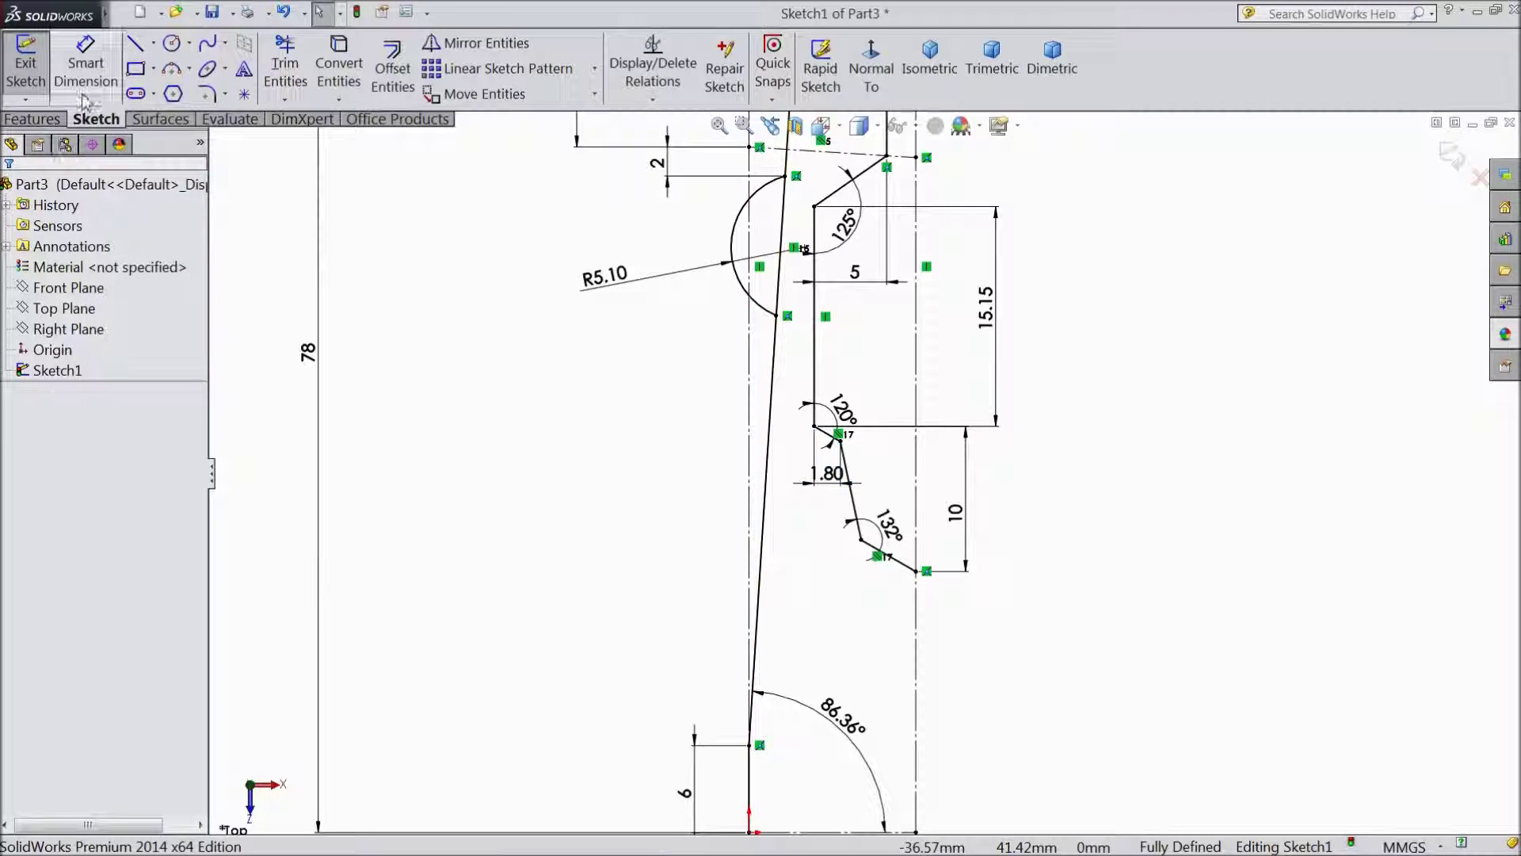
- Close the outline with lines from the zigzag's lower end down to the bottom edge and back to the origin
left_click(135, 46)
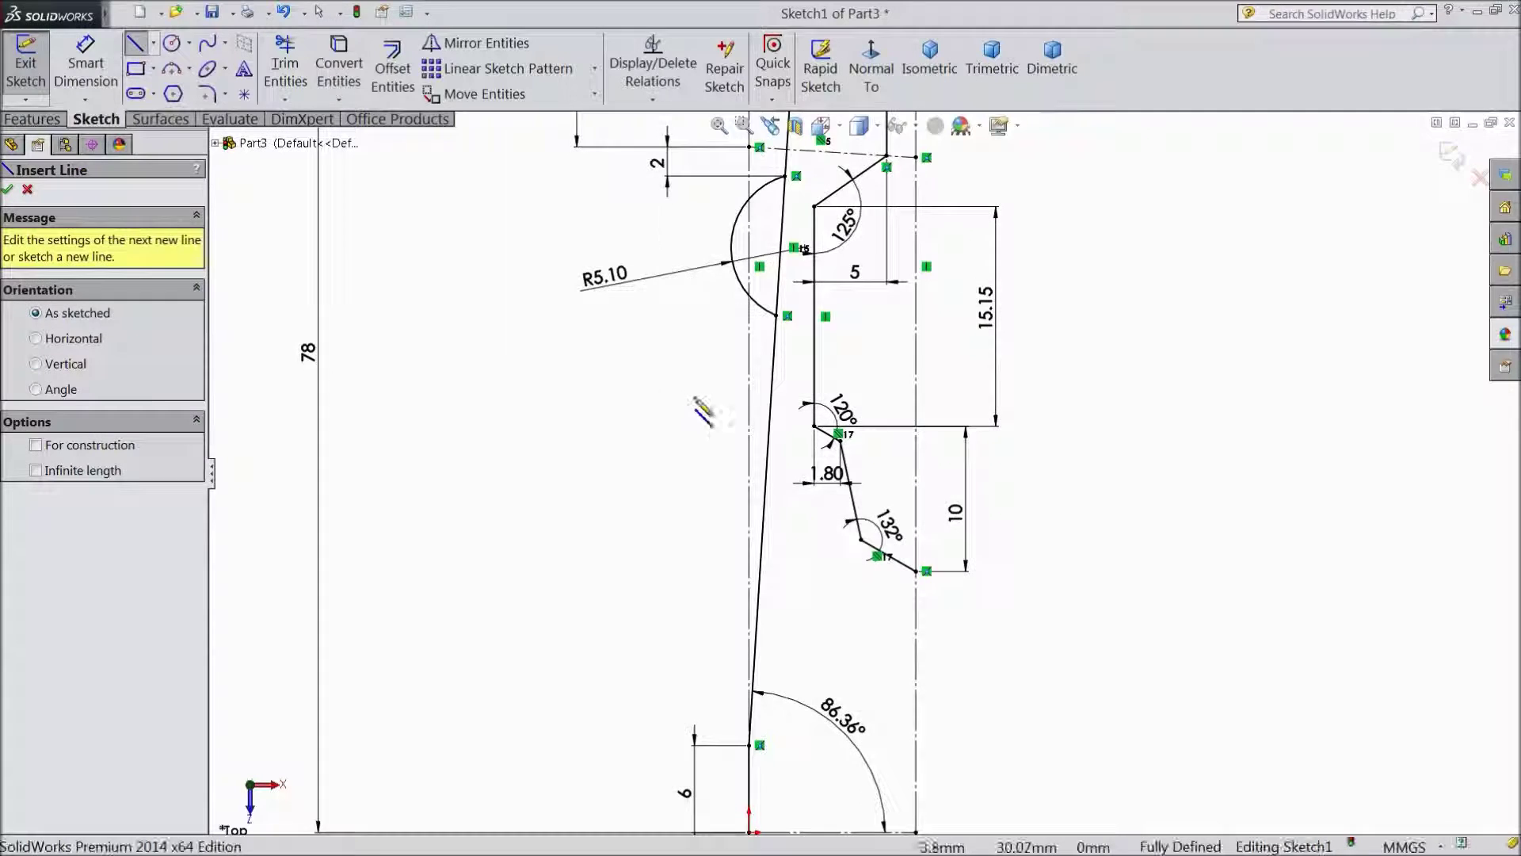
scroll(792, 475, "up", 3)
scroll(892, 491, "down", 3)
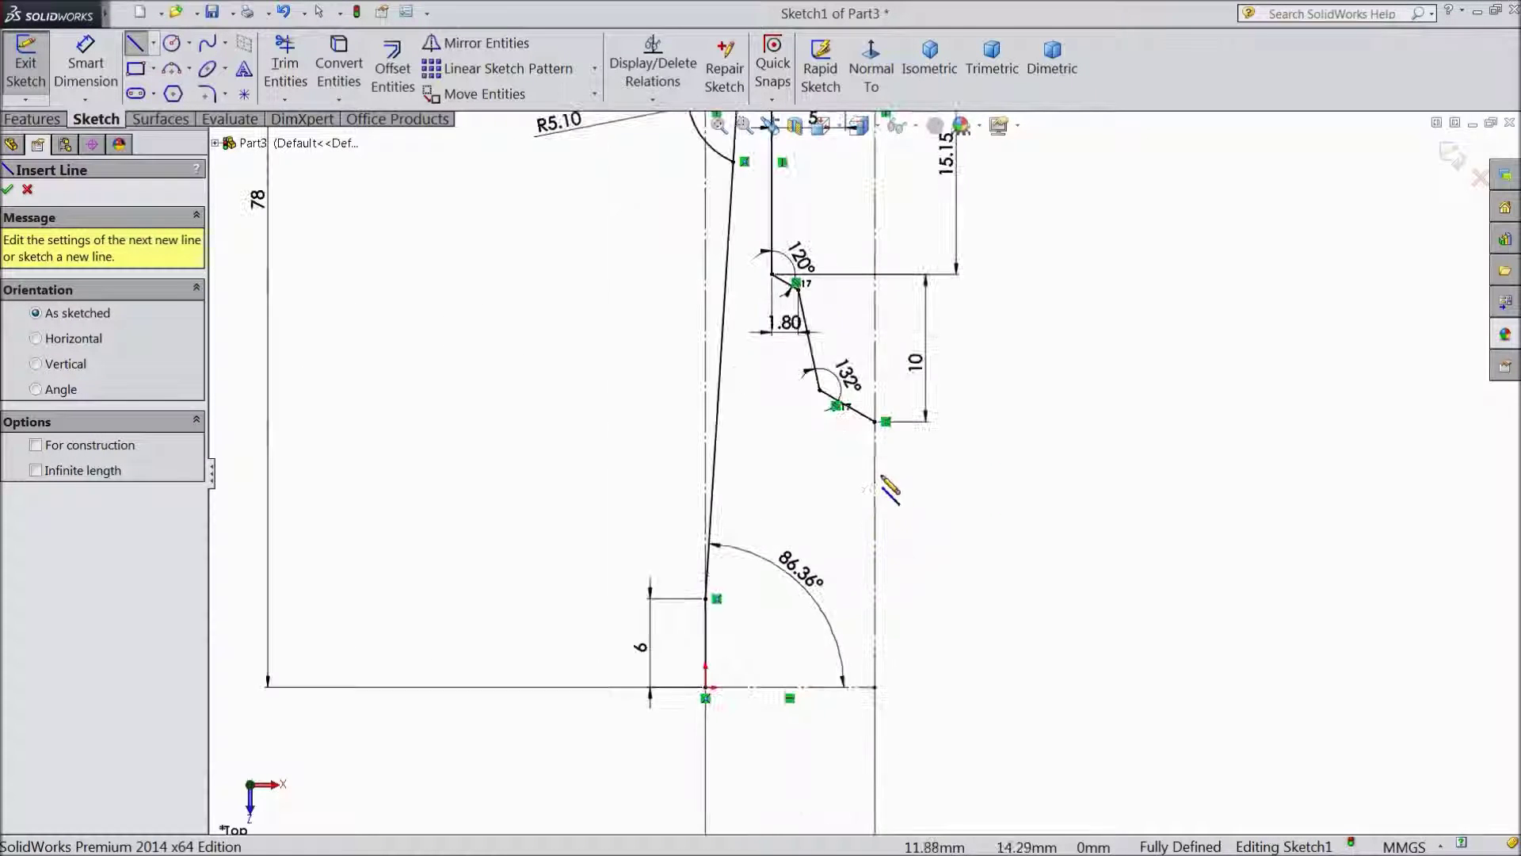
left_click(876, 422)
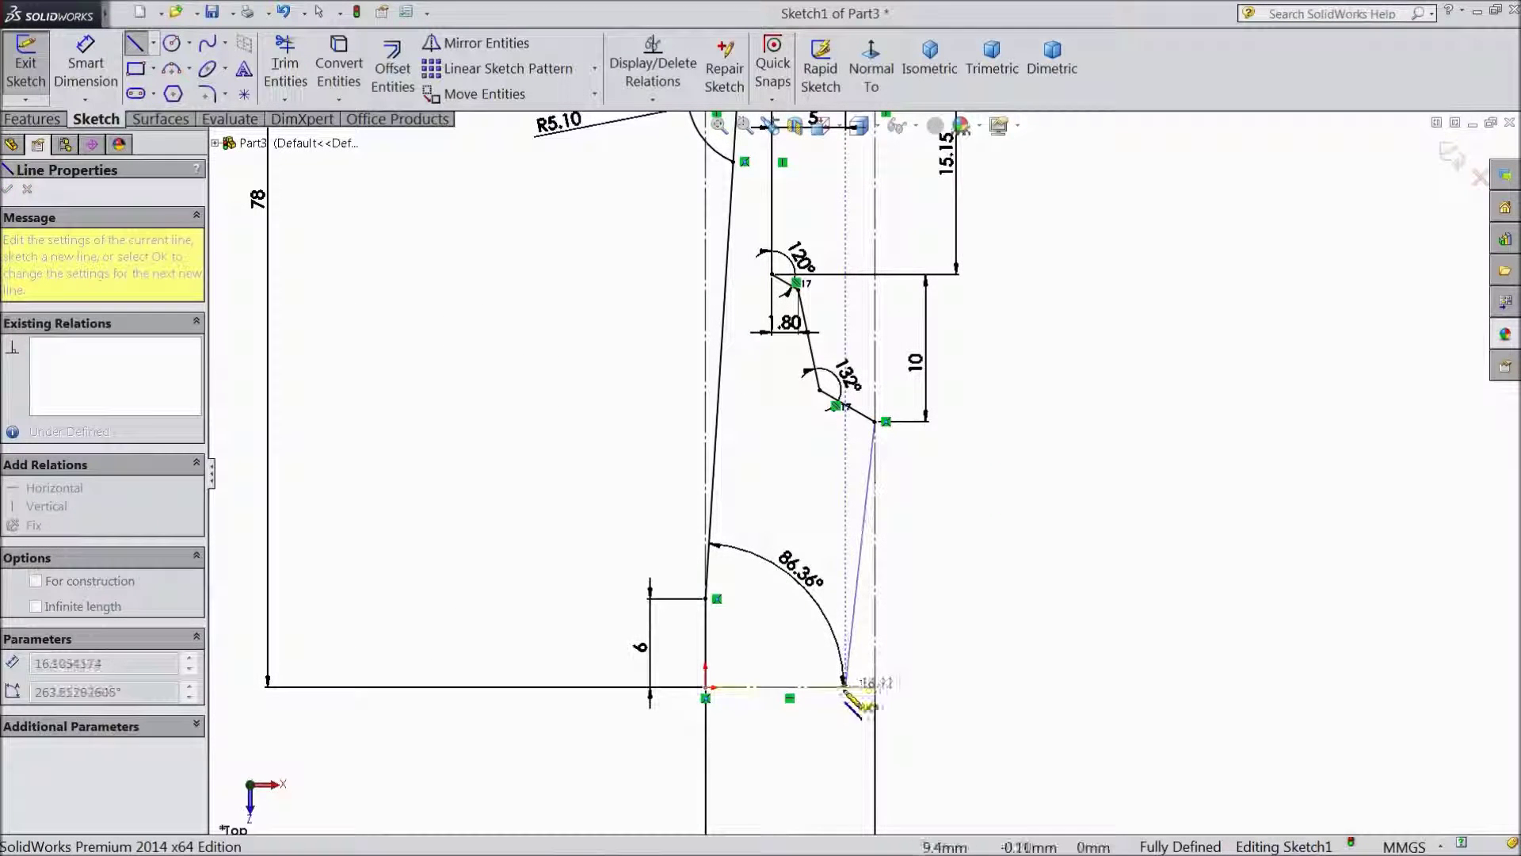
left_click(842, 688)
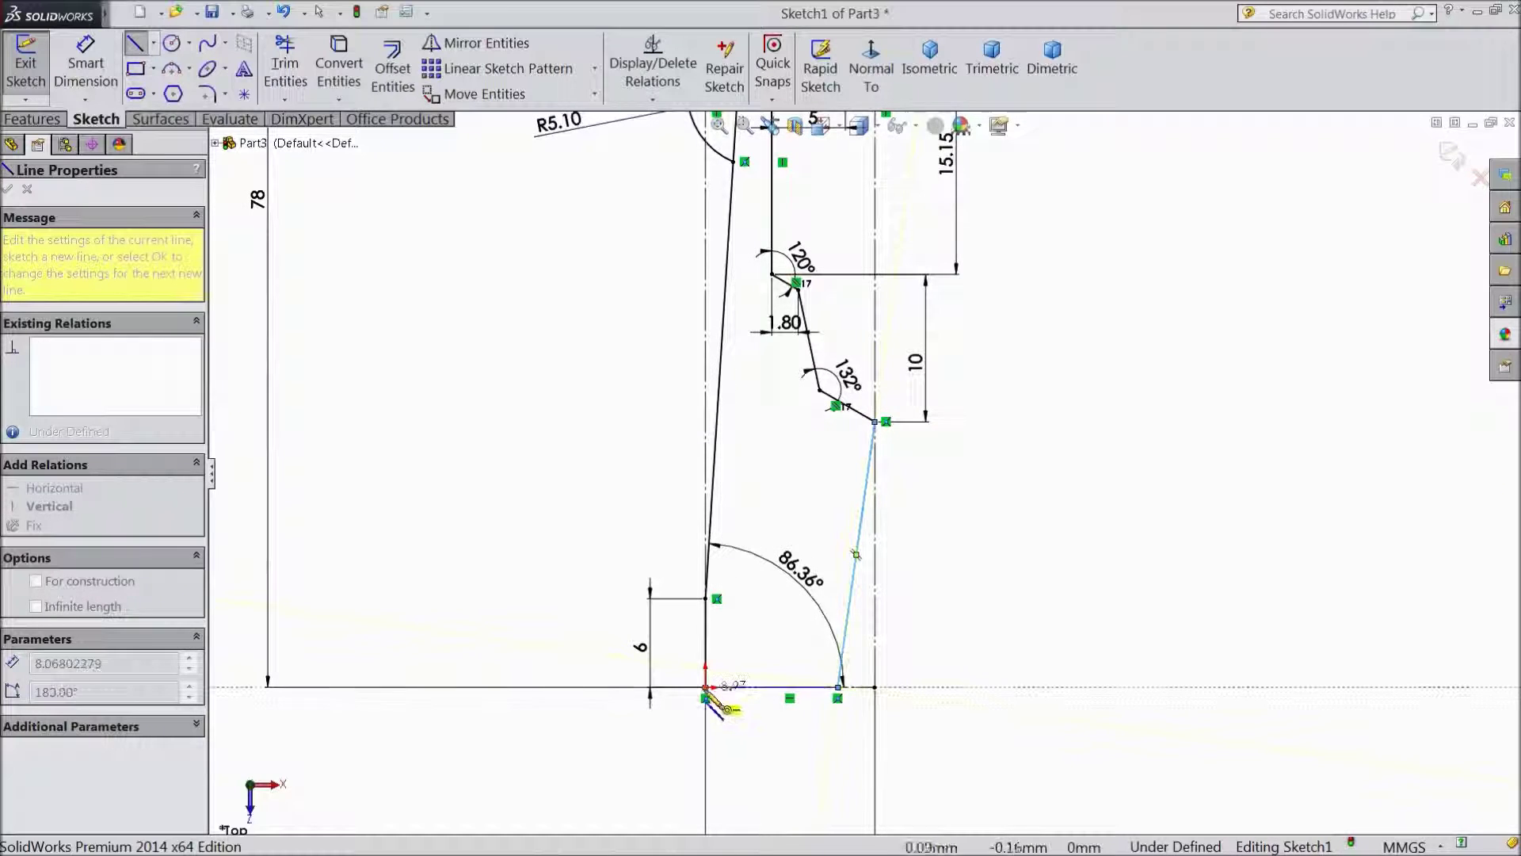
left_click(706, 688)
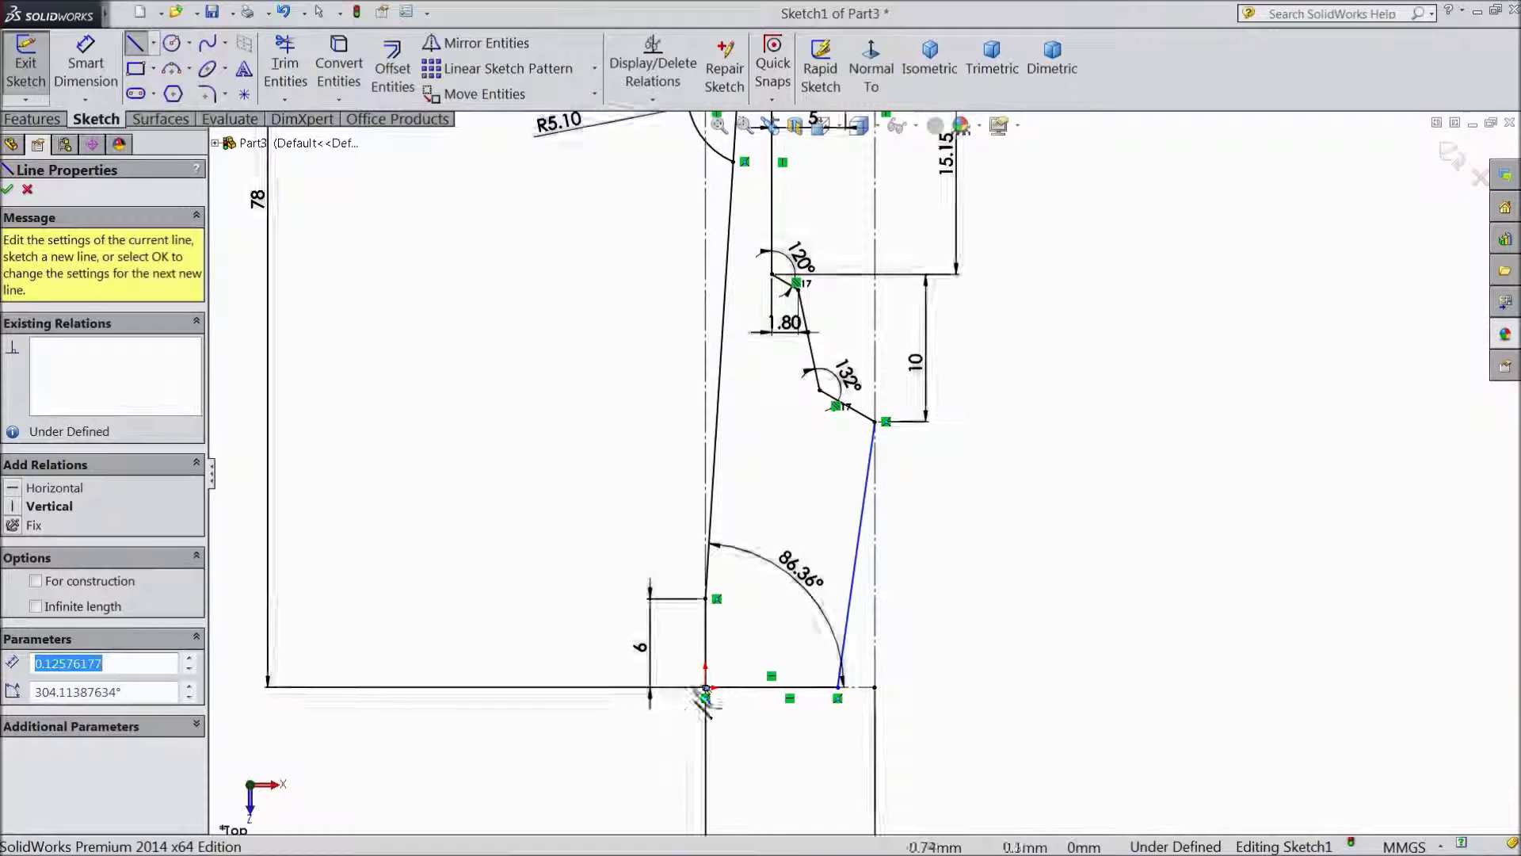
right_click(389, 420)
left_click(429, 156)
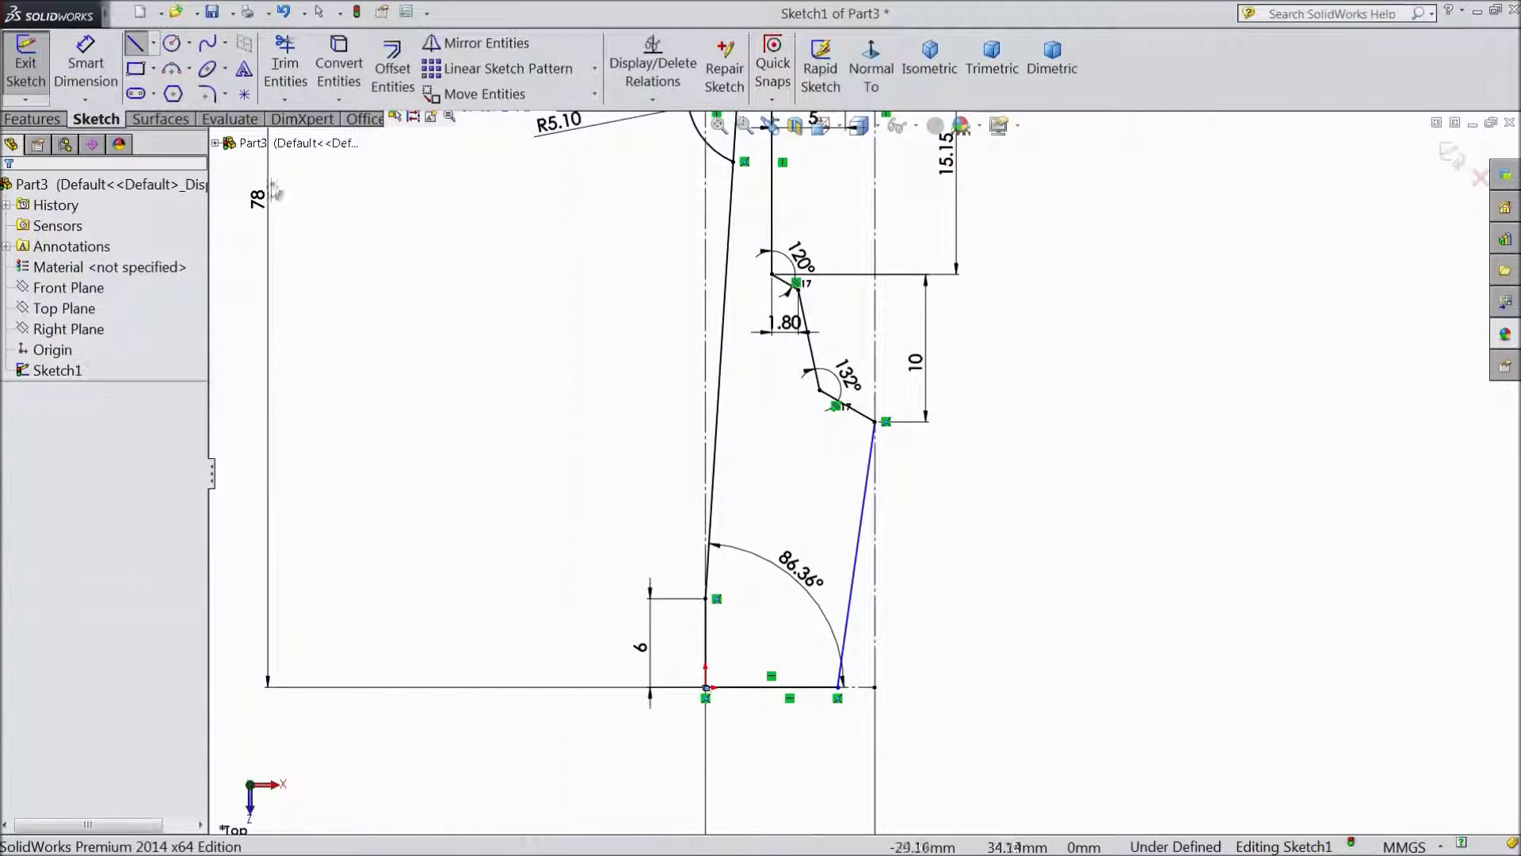
- Dimension the new bottom line to 10 mm
left_click(799, 687)
left_click(787, 774)
type("10")
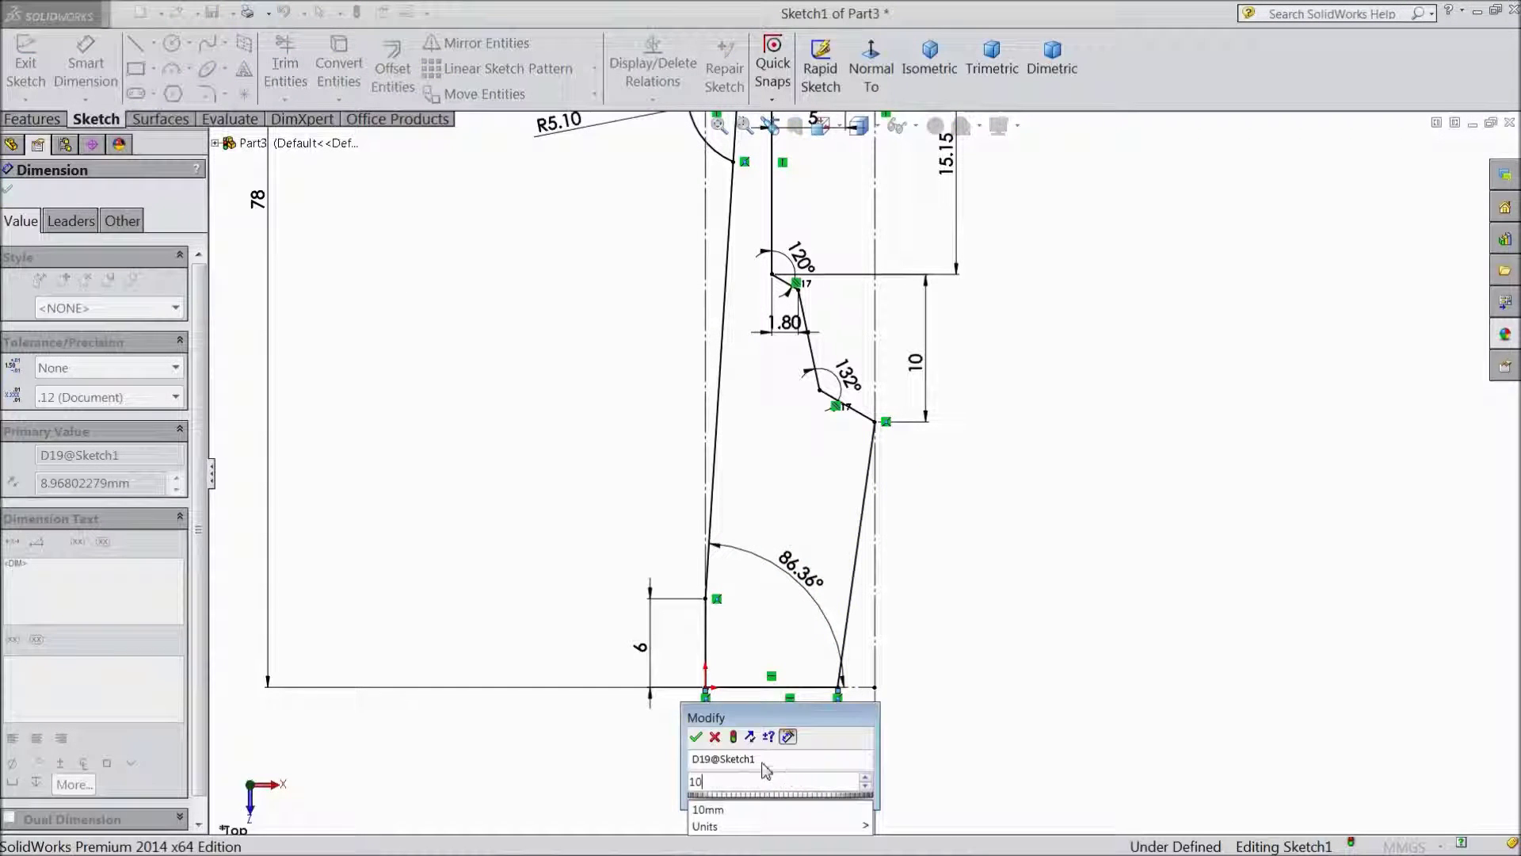
left_click(695, 737)
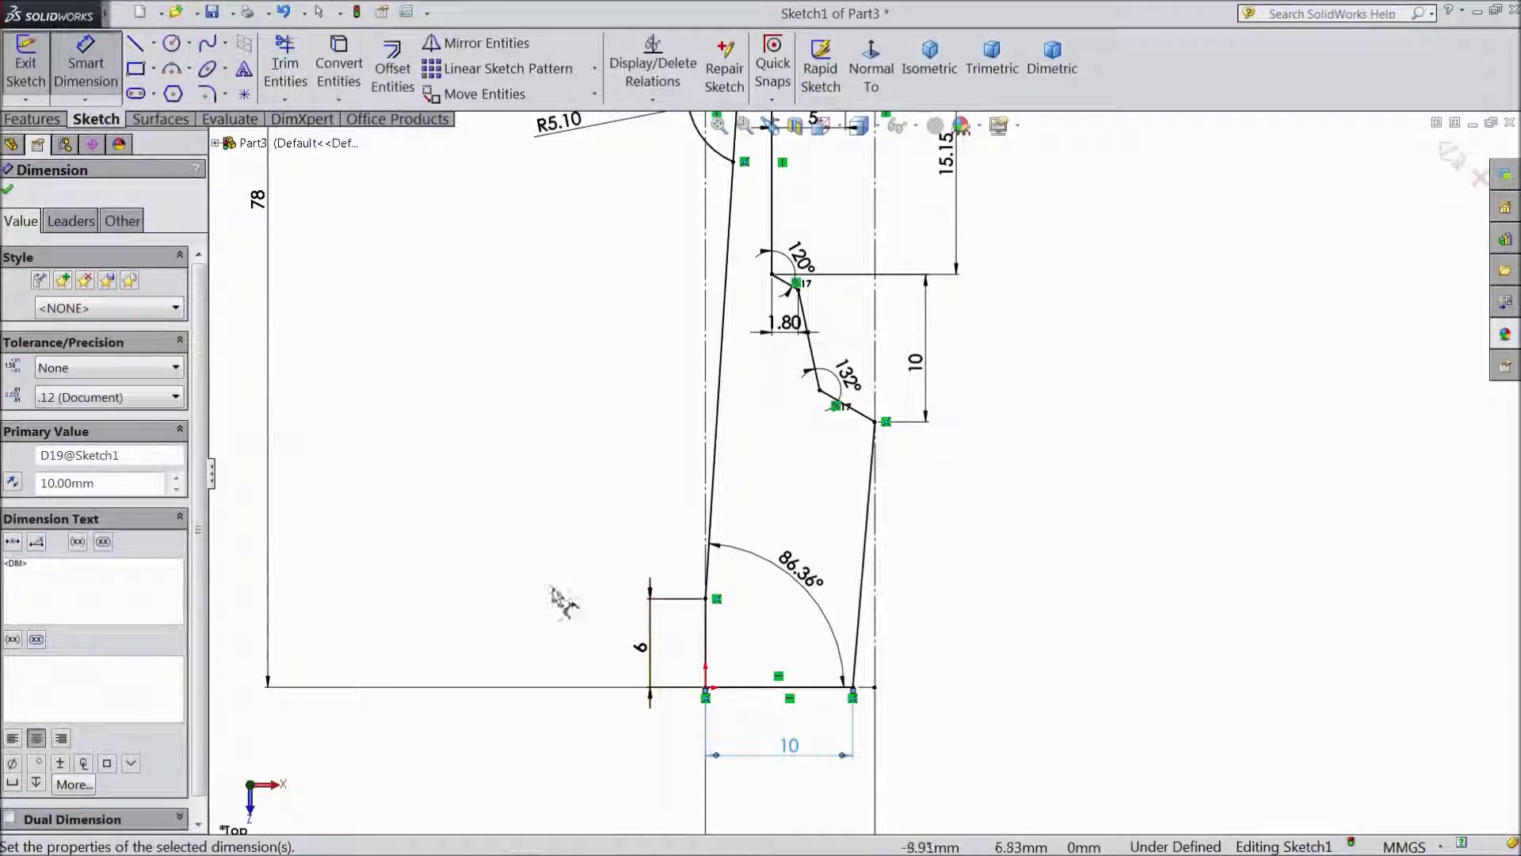
left_click(8, 190)
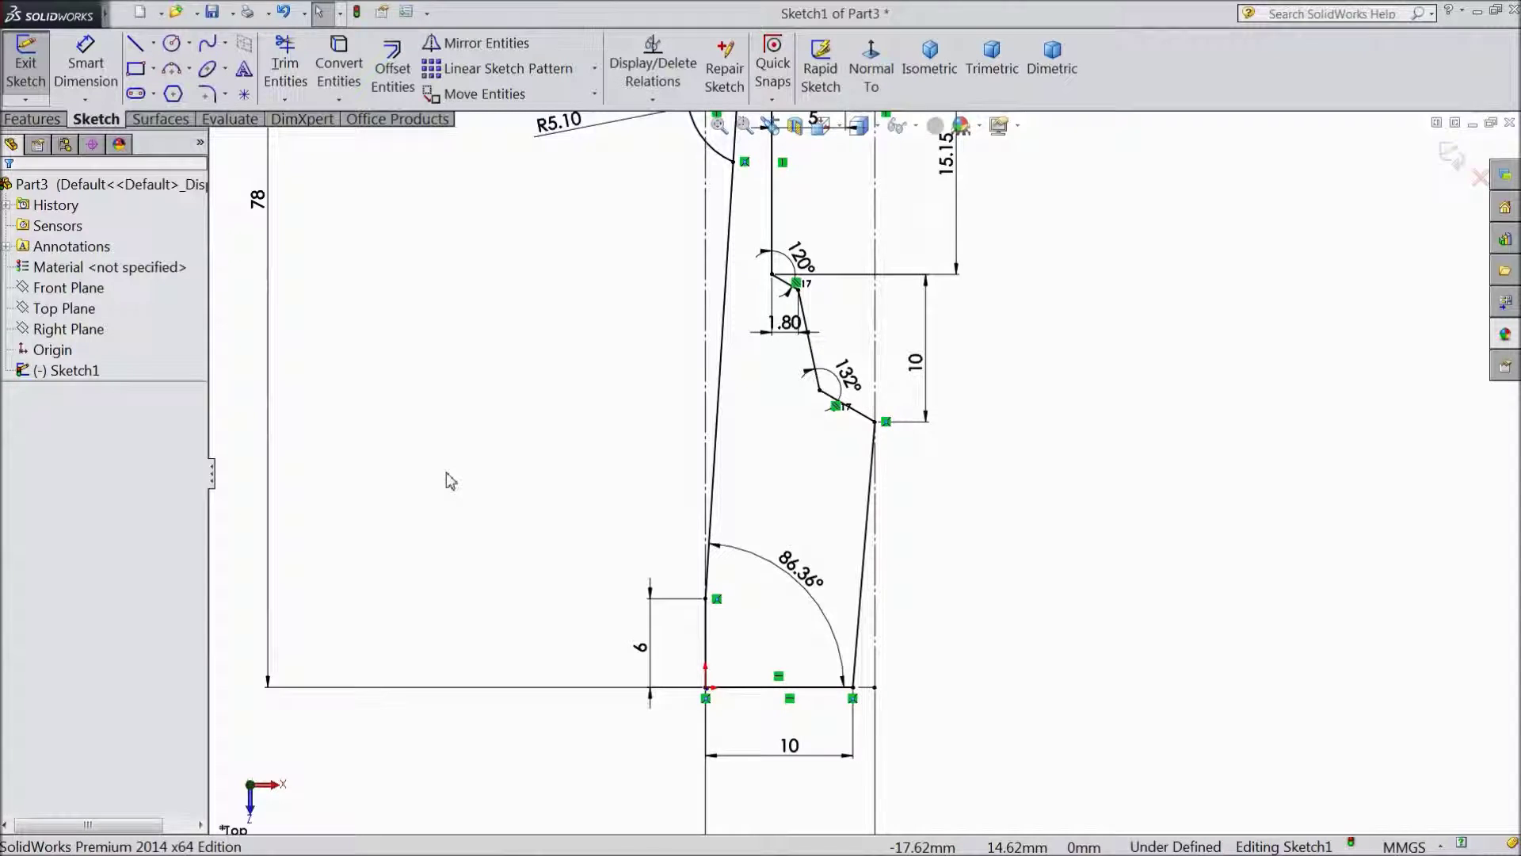
scroll(476, 468, "up", 8)
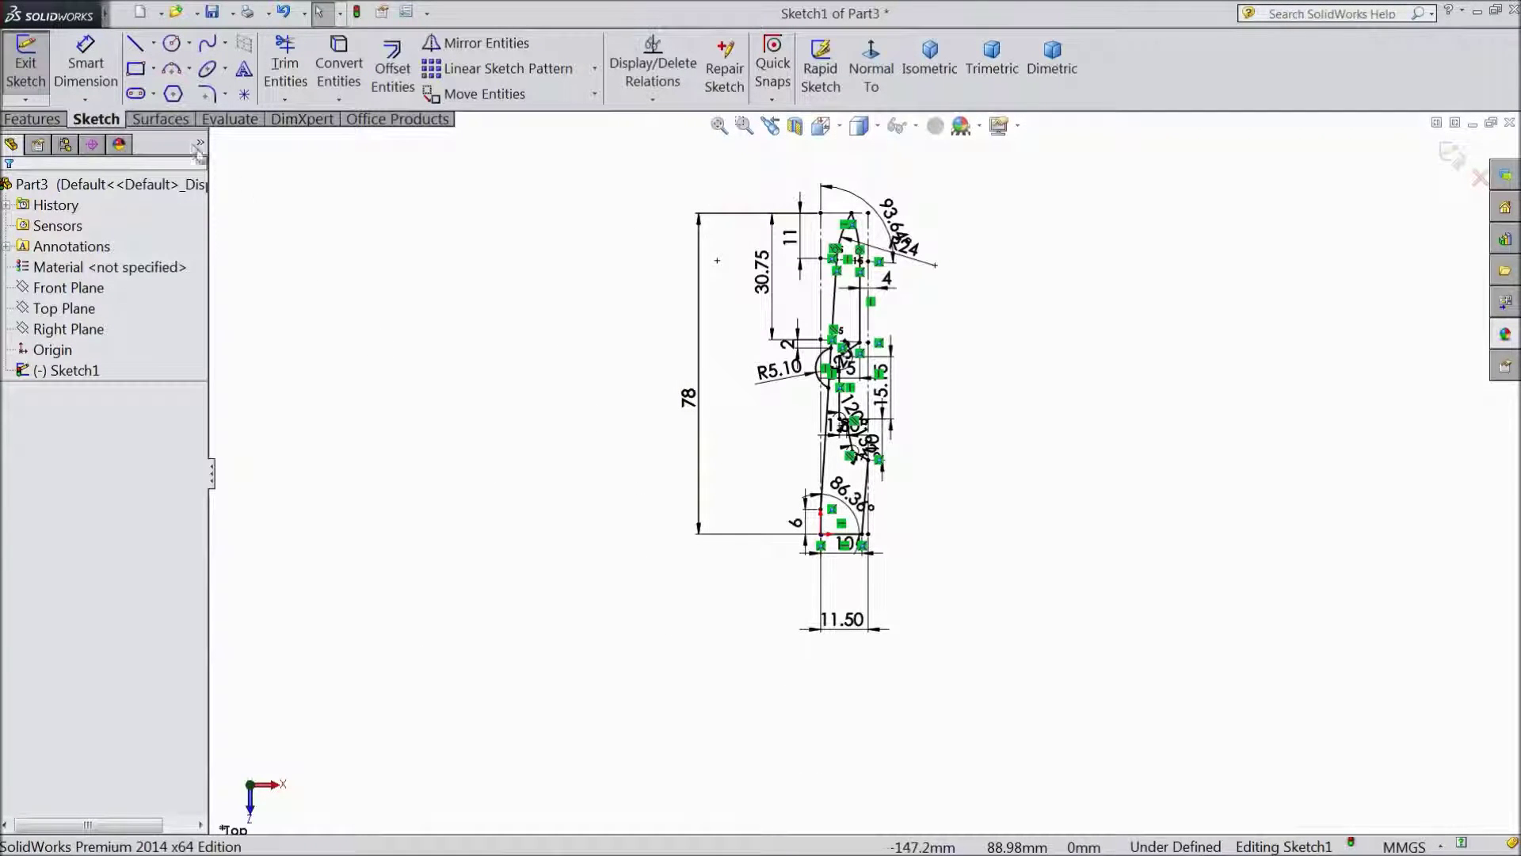
left_click(34, 119)
- Extrude the knife outline and circular region 1.6 mm with Mid Plane end condition
left_click(35, 64)
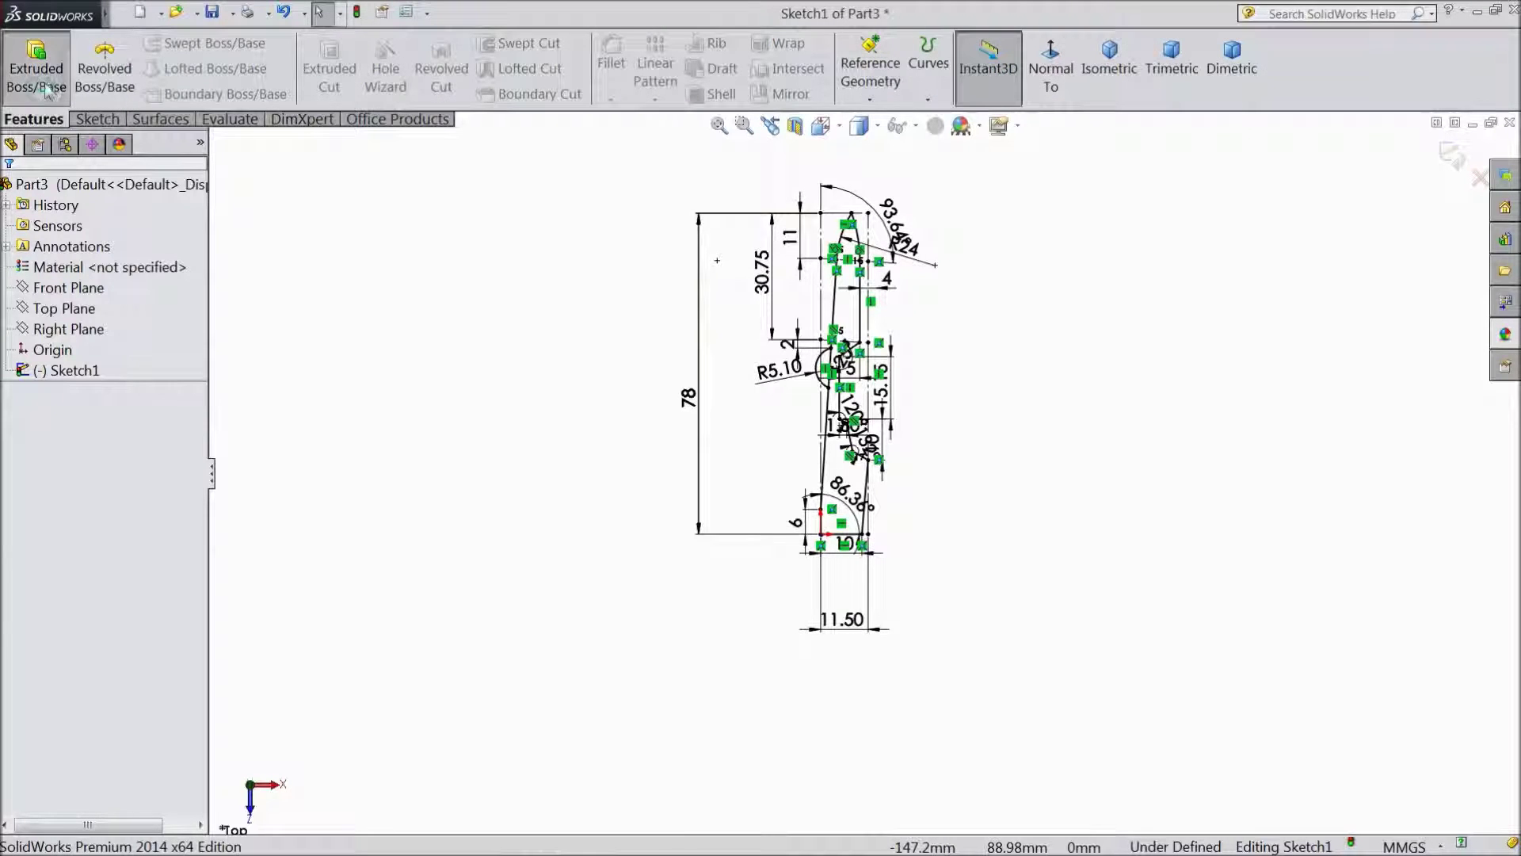
scroll(1045, 416, "down", 5)
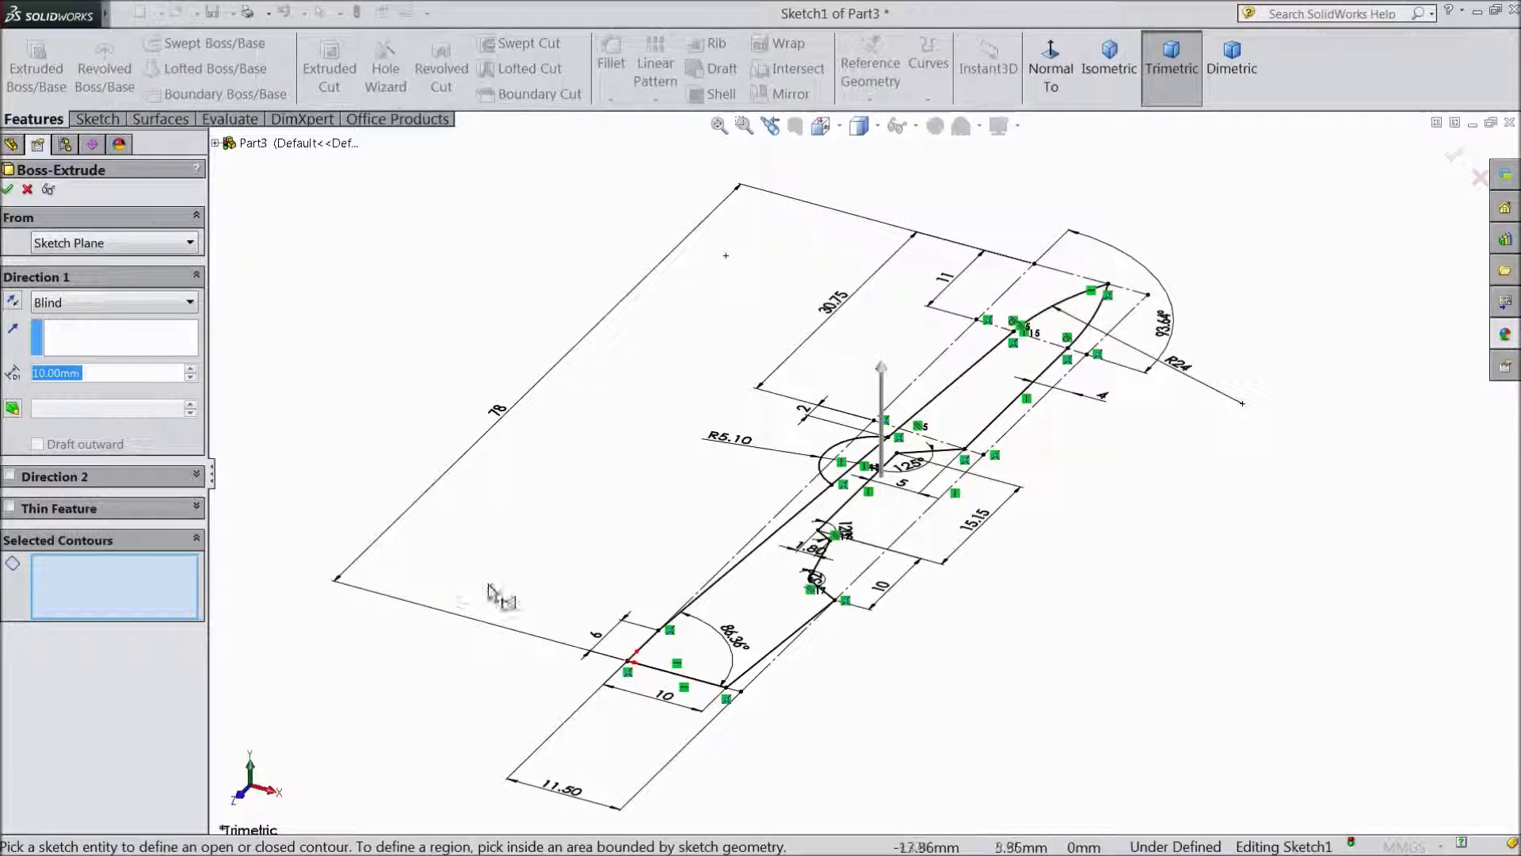
left_click(755, 606)
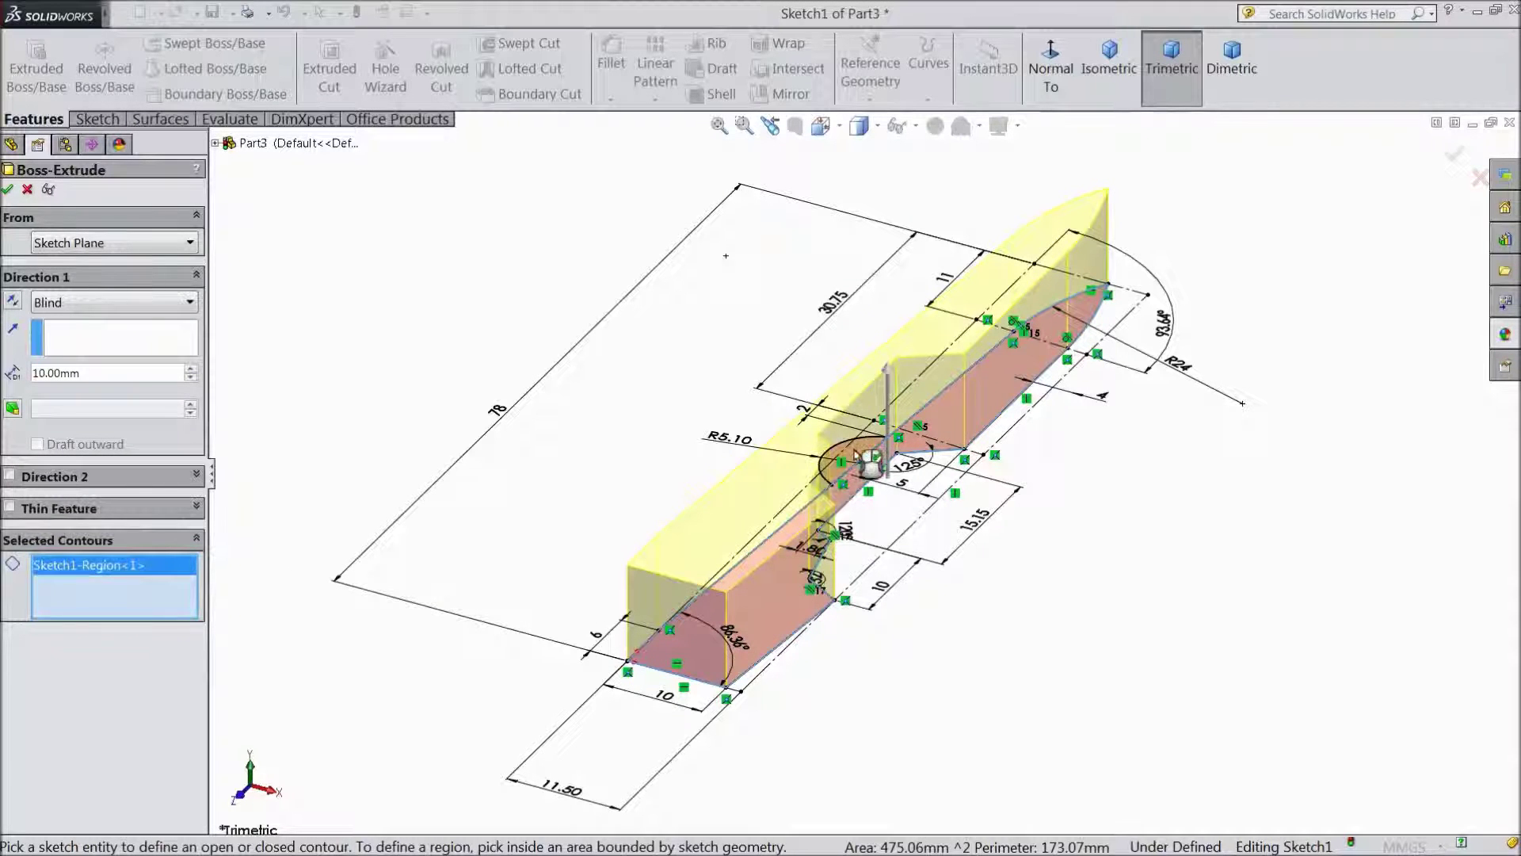
left_click(862, 458)
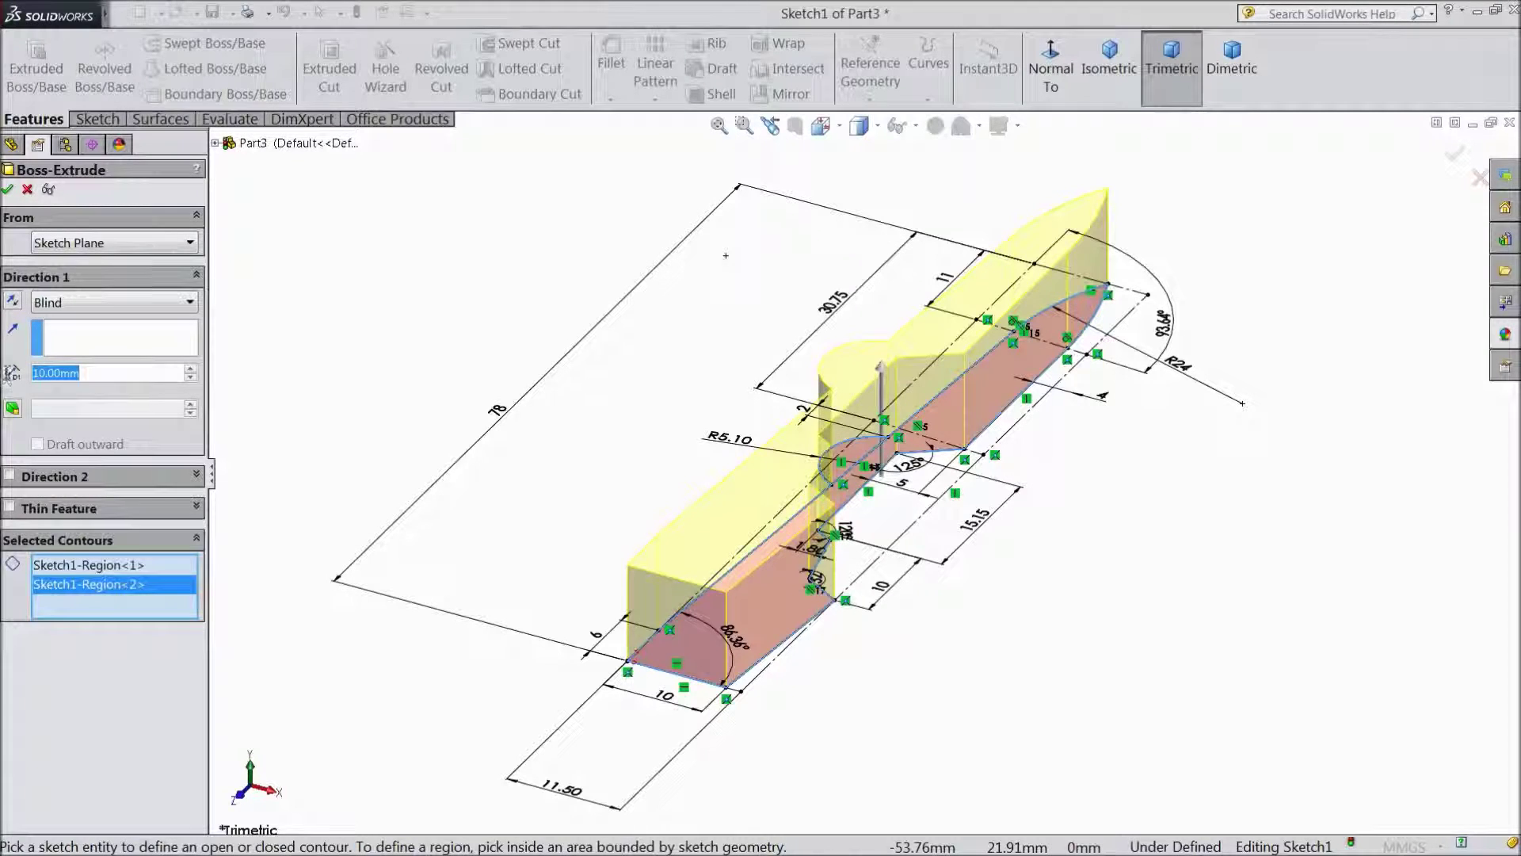
type("1.6")
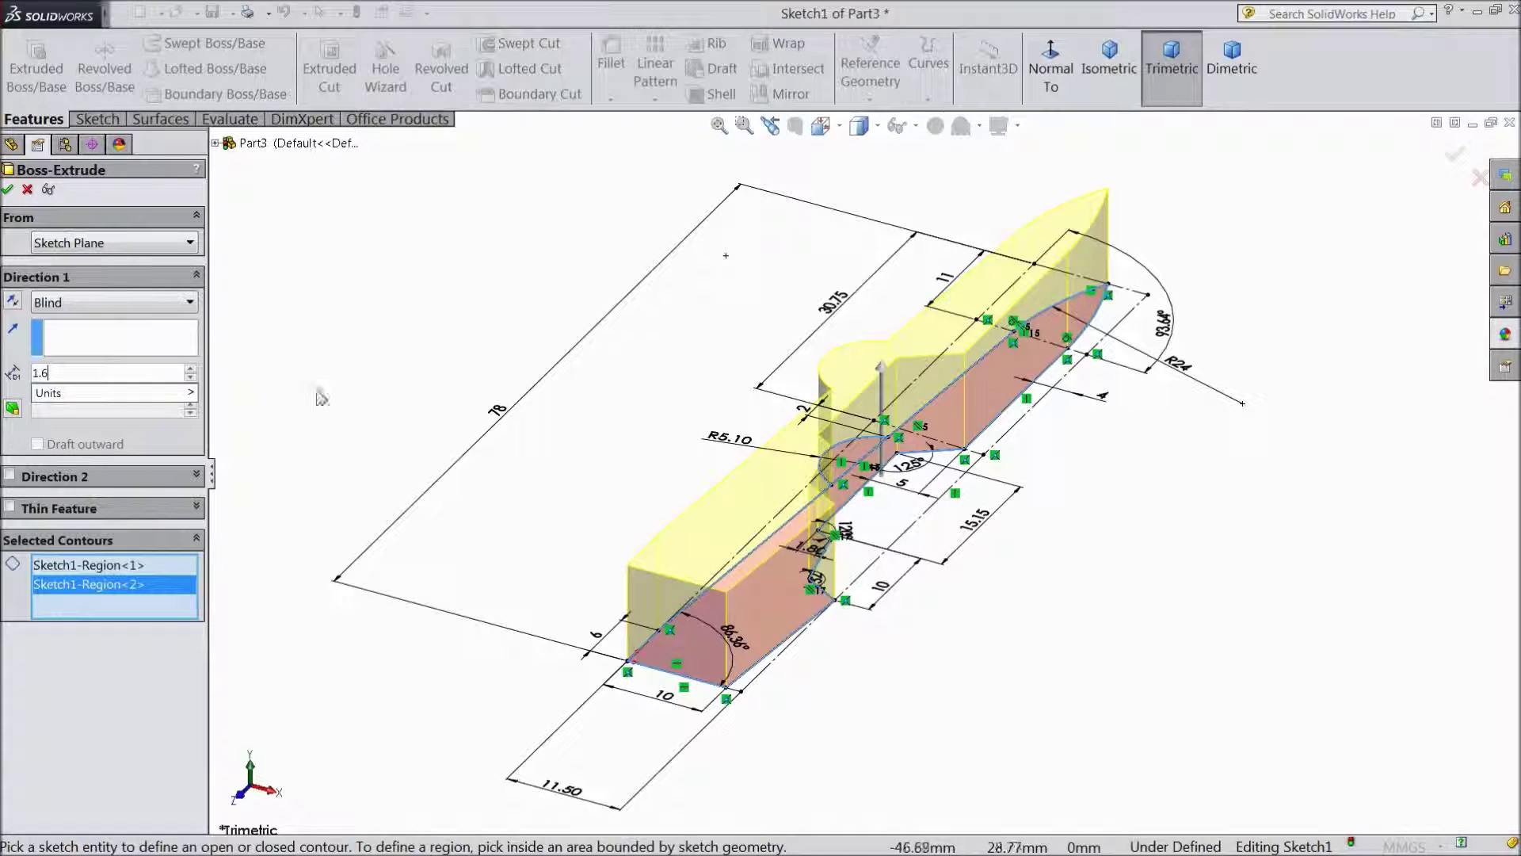
key("Return")
key("shift+z")
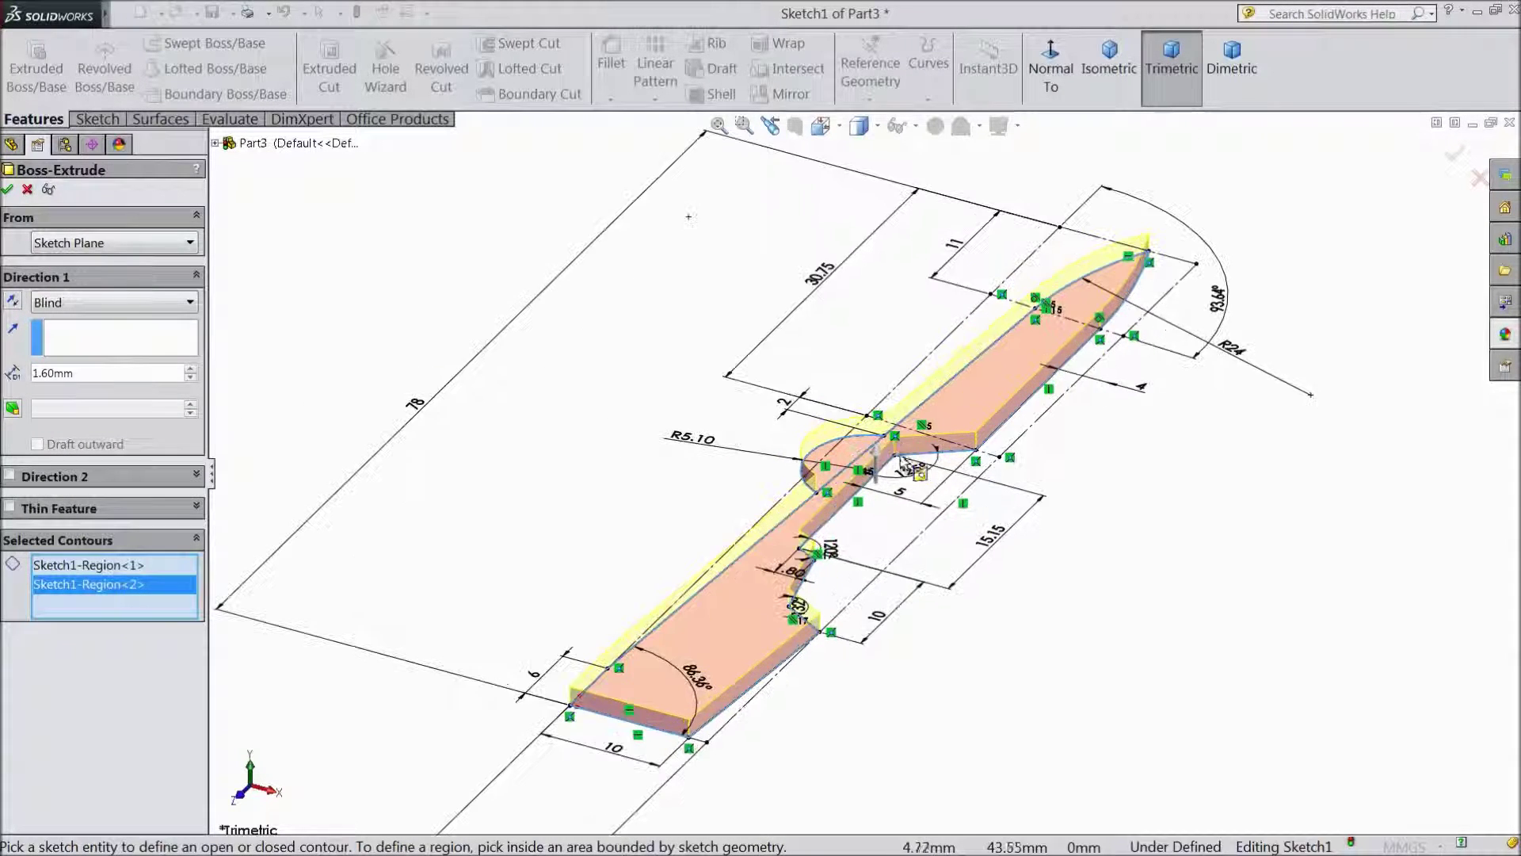
left_click(111, 302)
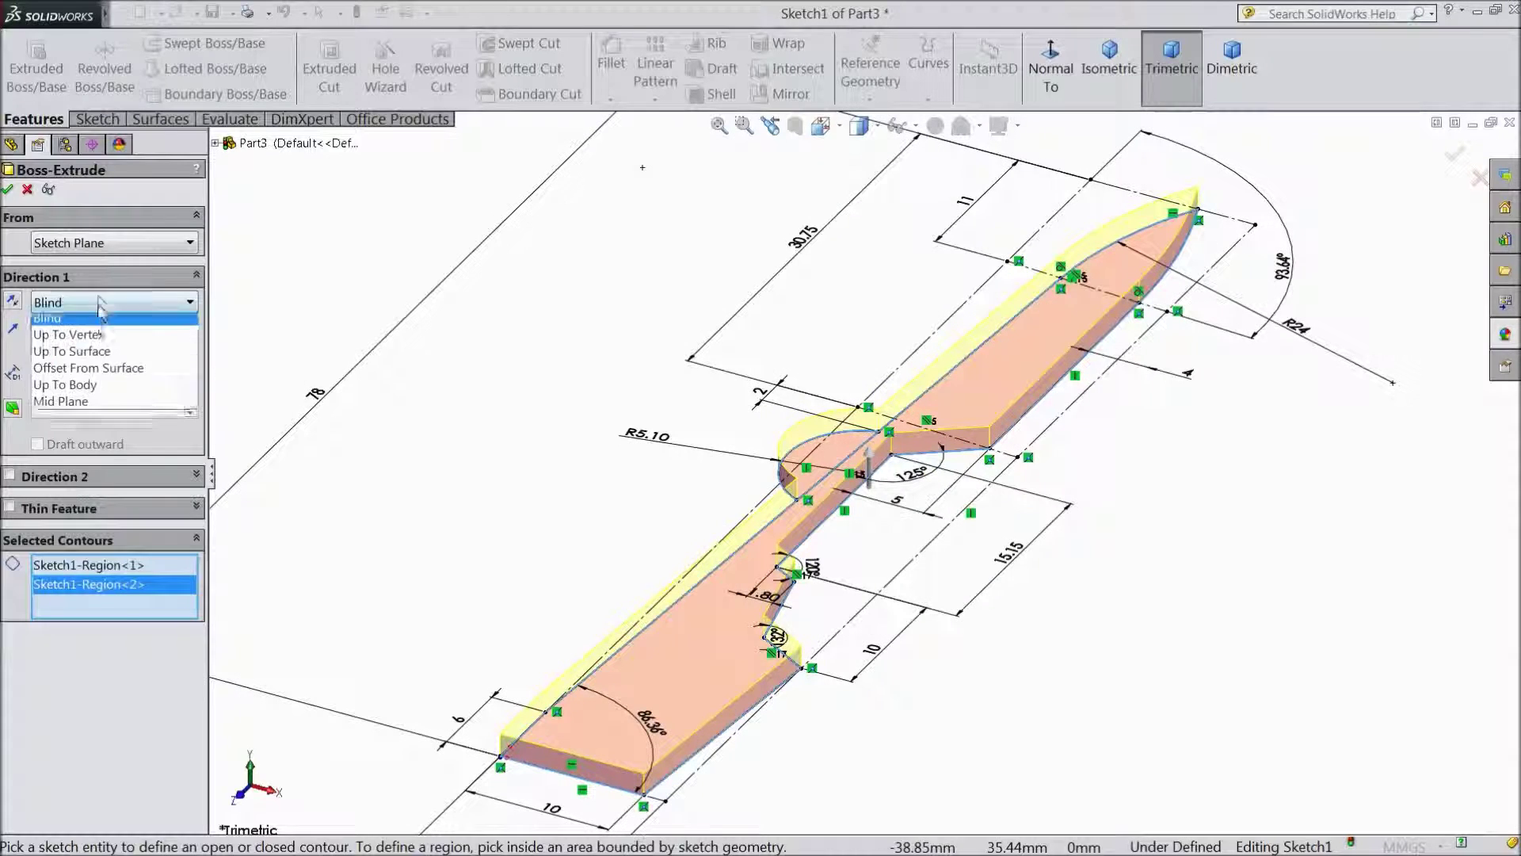
left_click(80, 392)
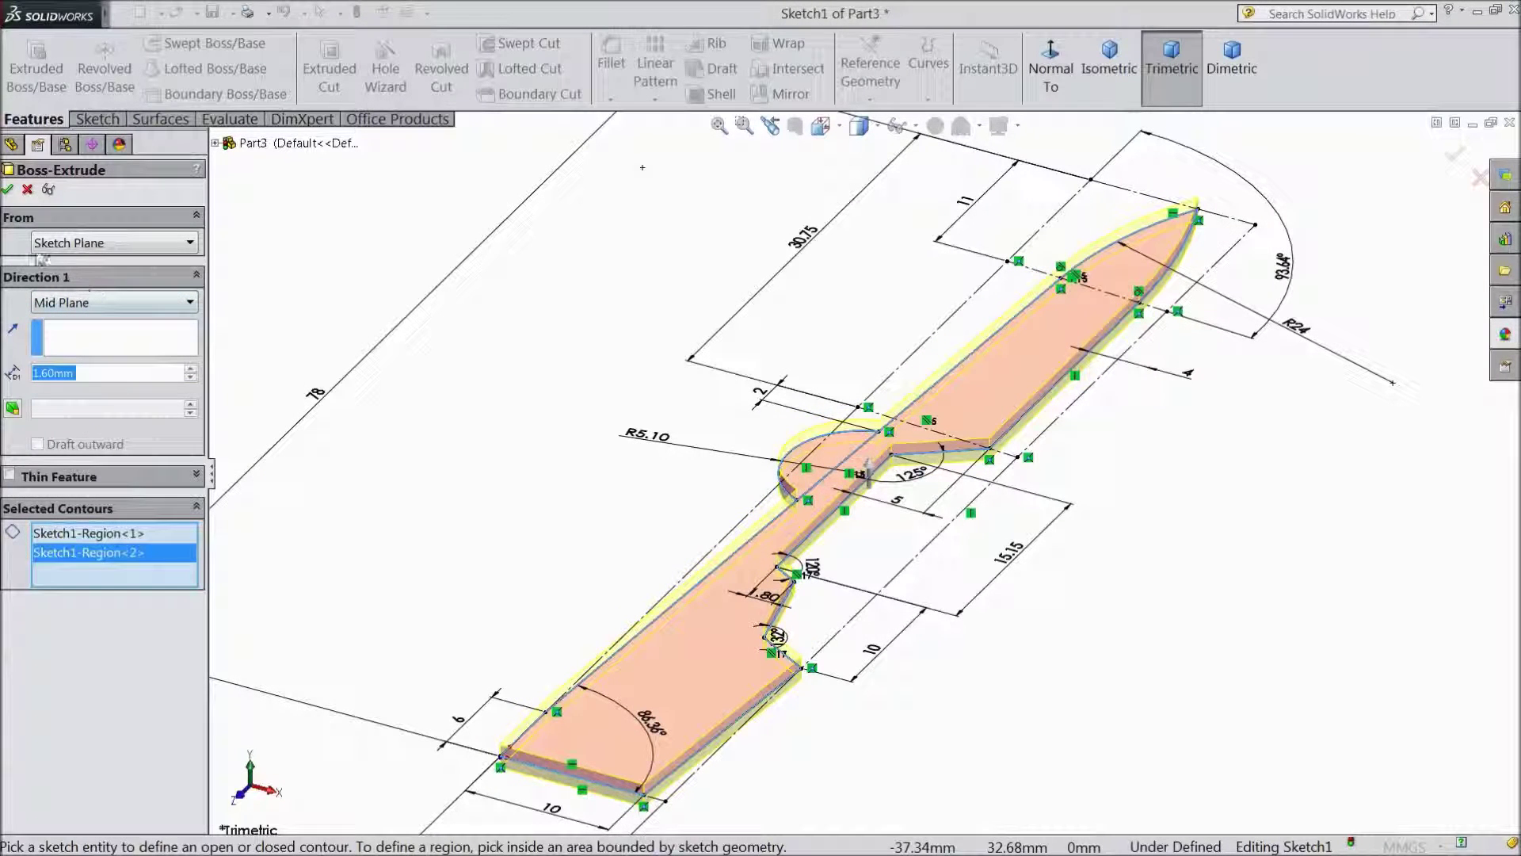
key("Return")
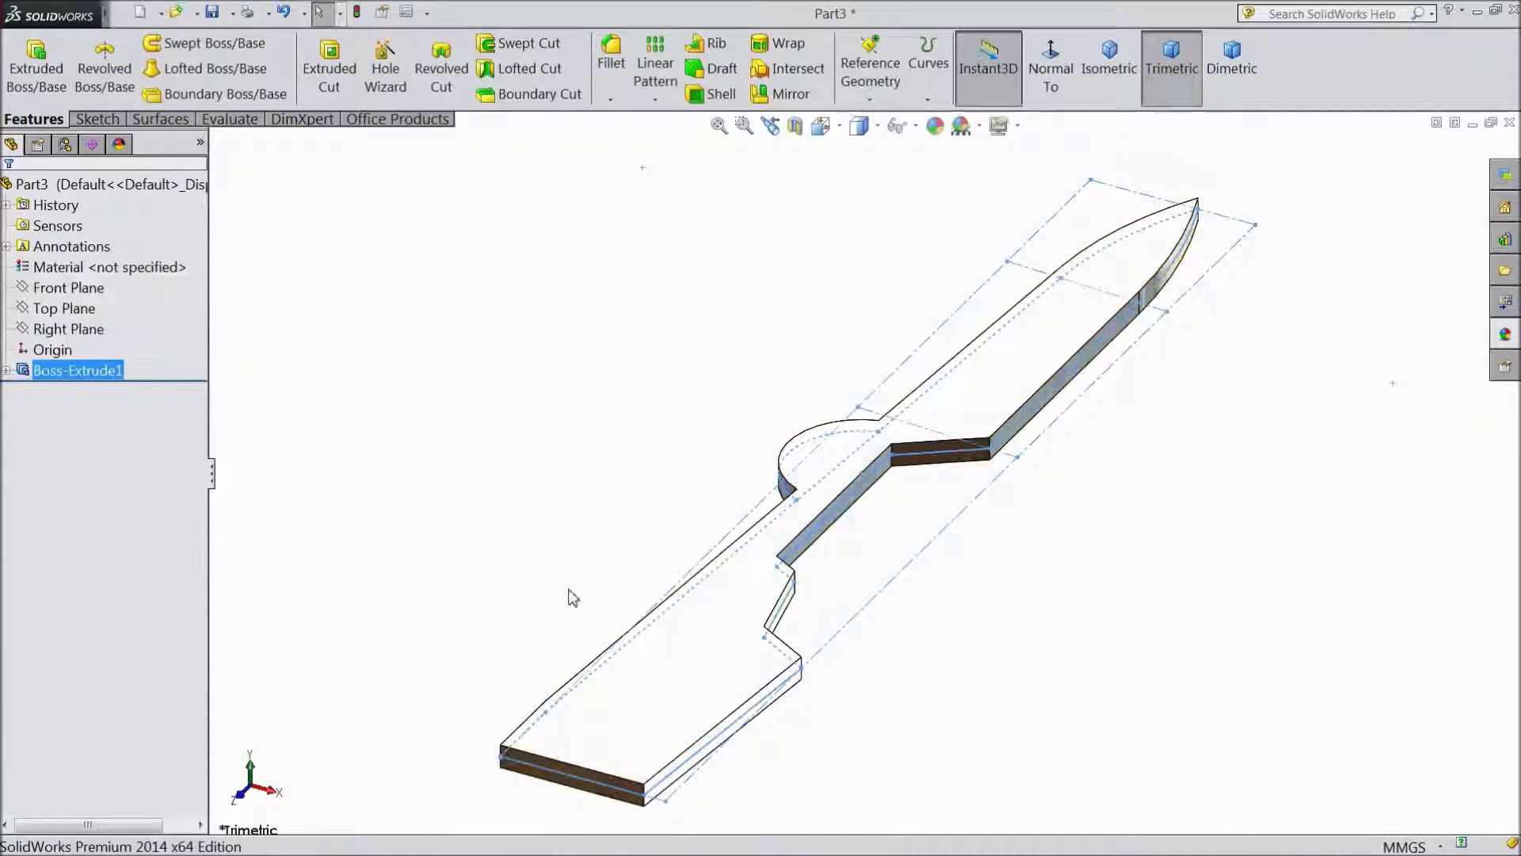
- Round the corner edge at the knife's handle end with a 3 mm fillet
left_click(444, 456)
mouse_move(441, 526)
middle_mouse_down()
mouse_move(486, 431)
mouse_move(414, 526)
mouse_move(363, 482)
mouse_move(350, 421)
mouse_move(387, 492)
mouse_move(515, 486)
mouse_move(399, 499)
mouse_move(425, 444)
mouse_move(397, 501)
middle_mouse_up()
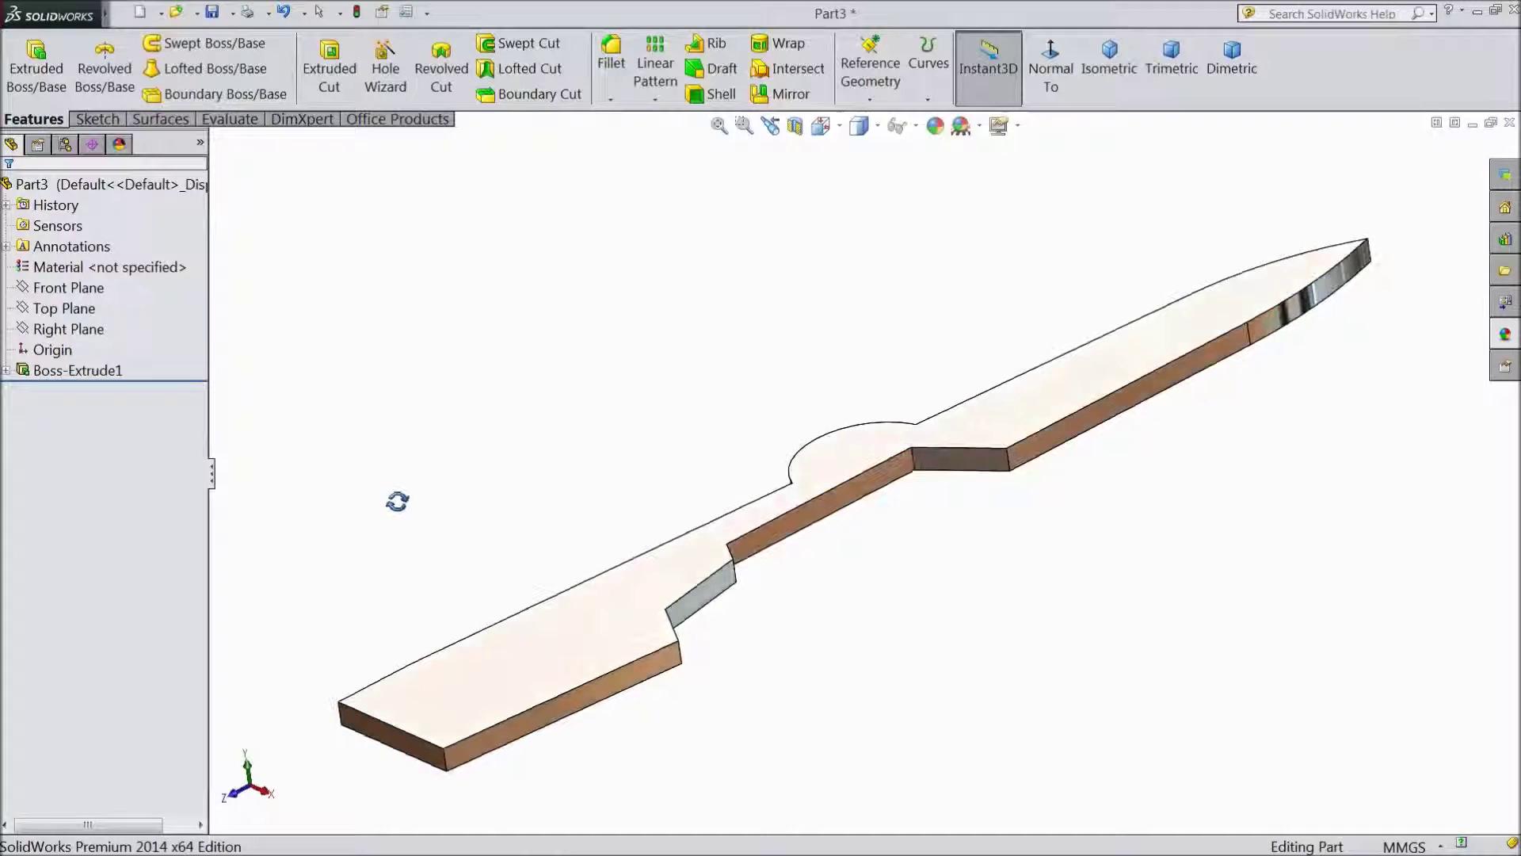
left_click(611, 63)
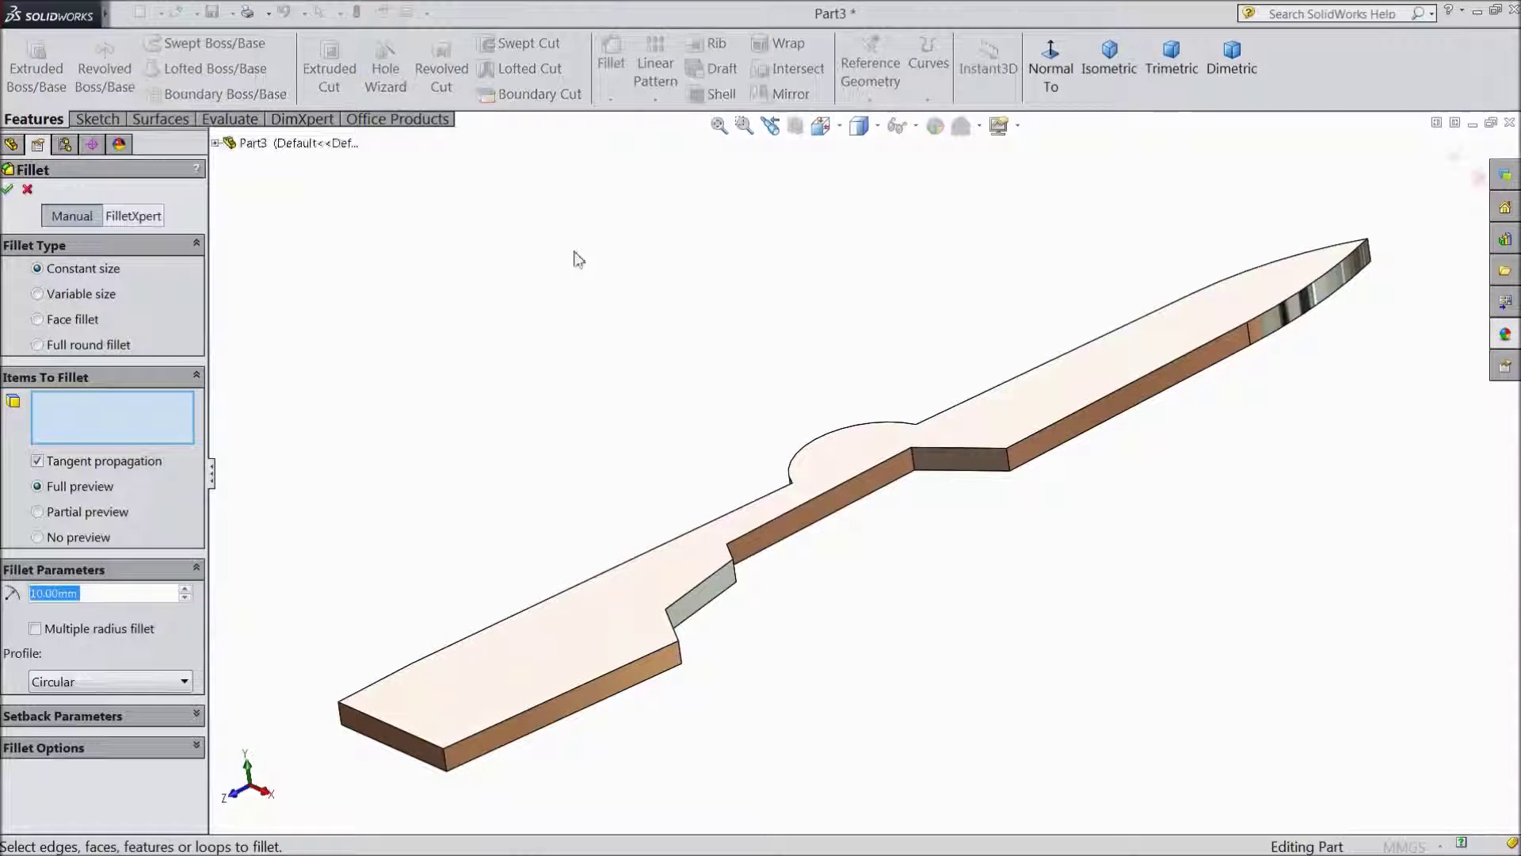
type("3")
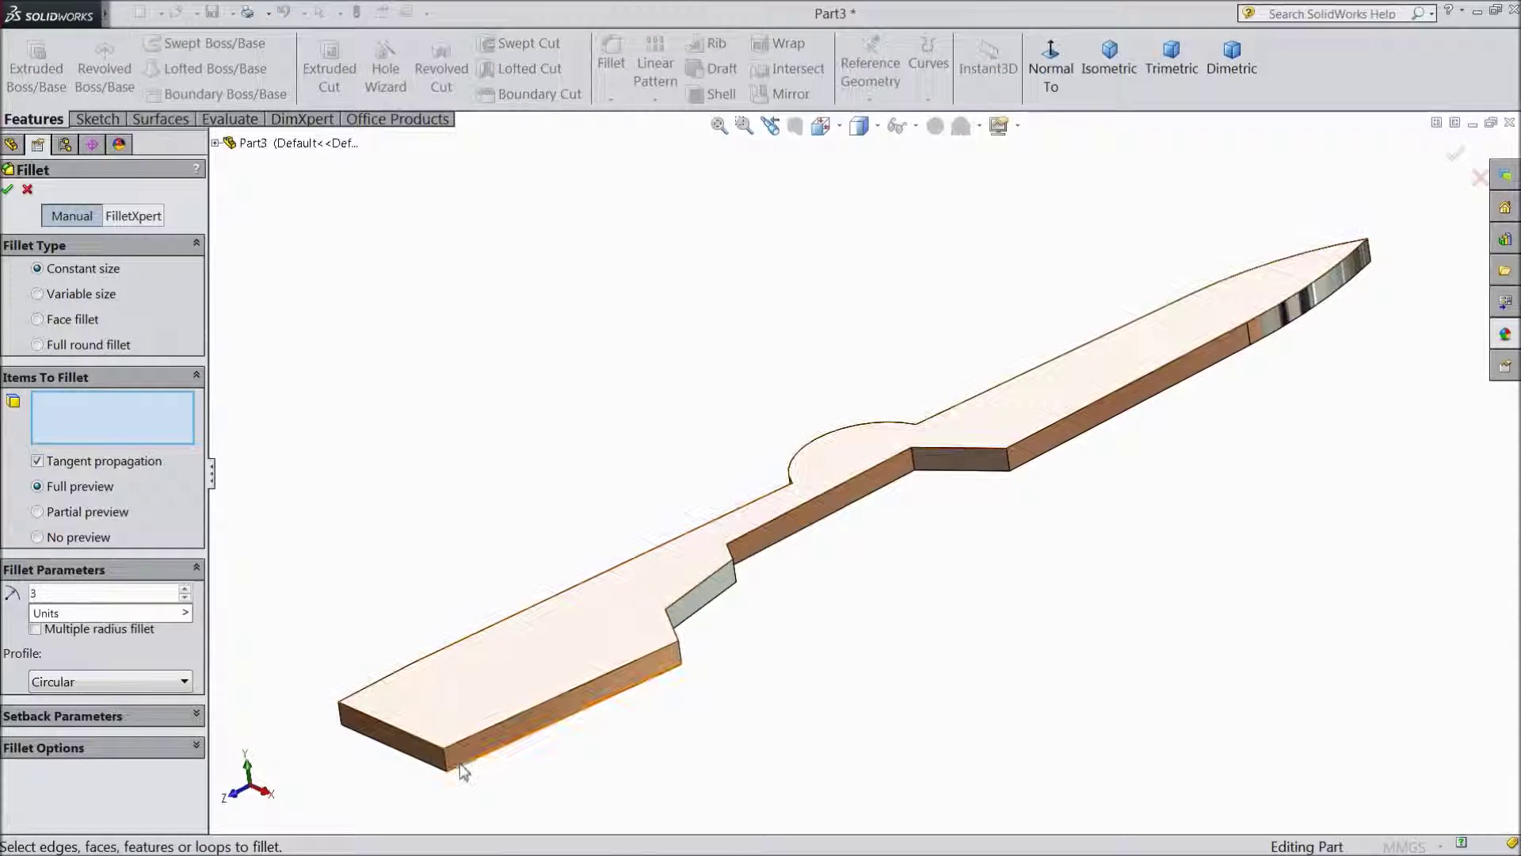
left_click(445, 762)
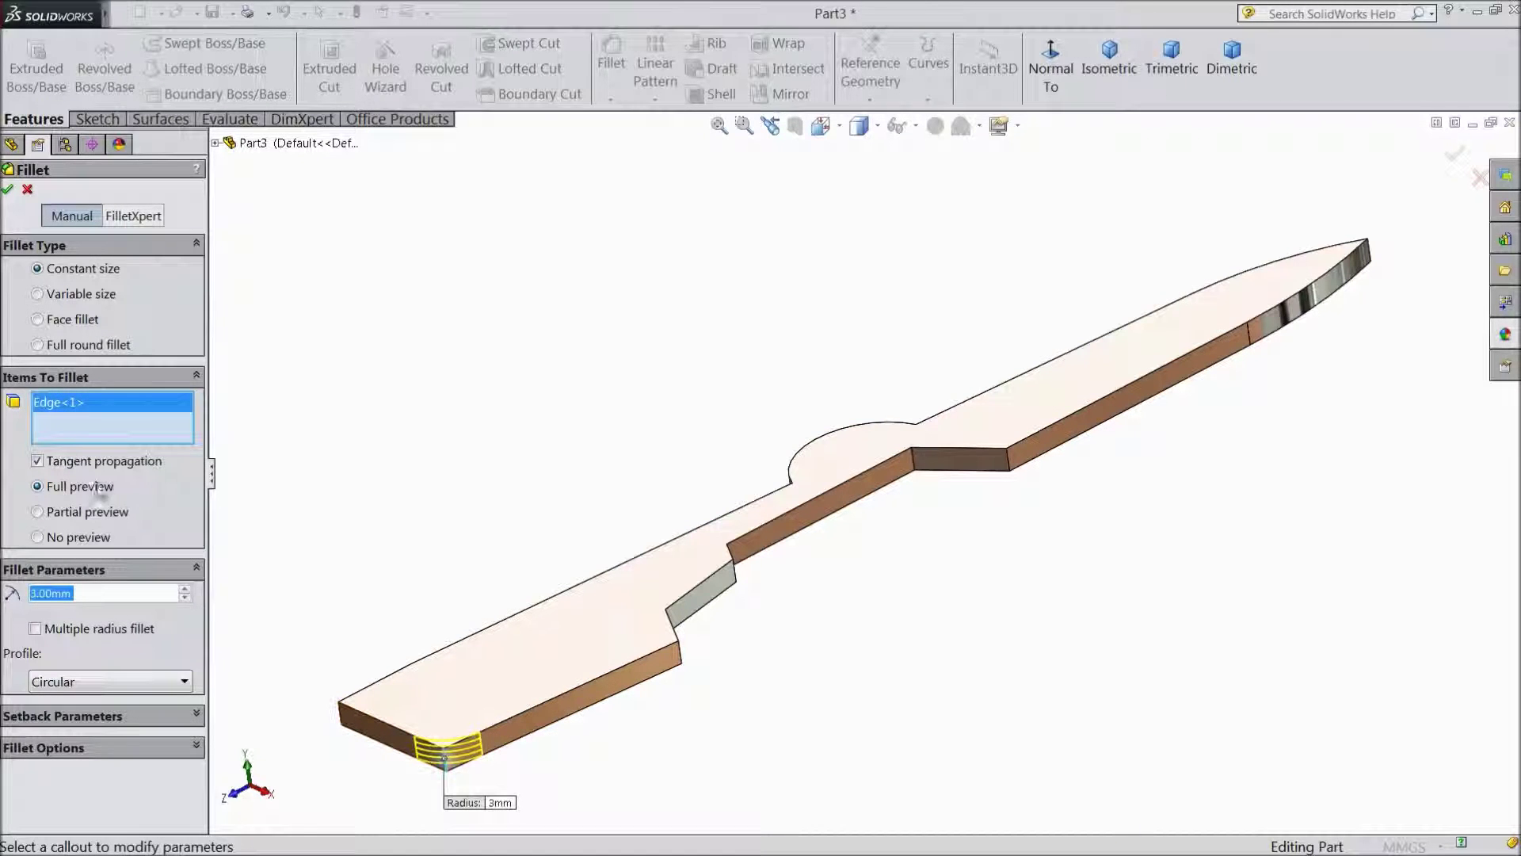
left_click(7, 190)
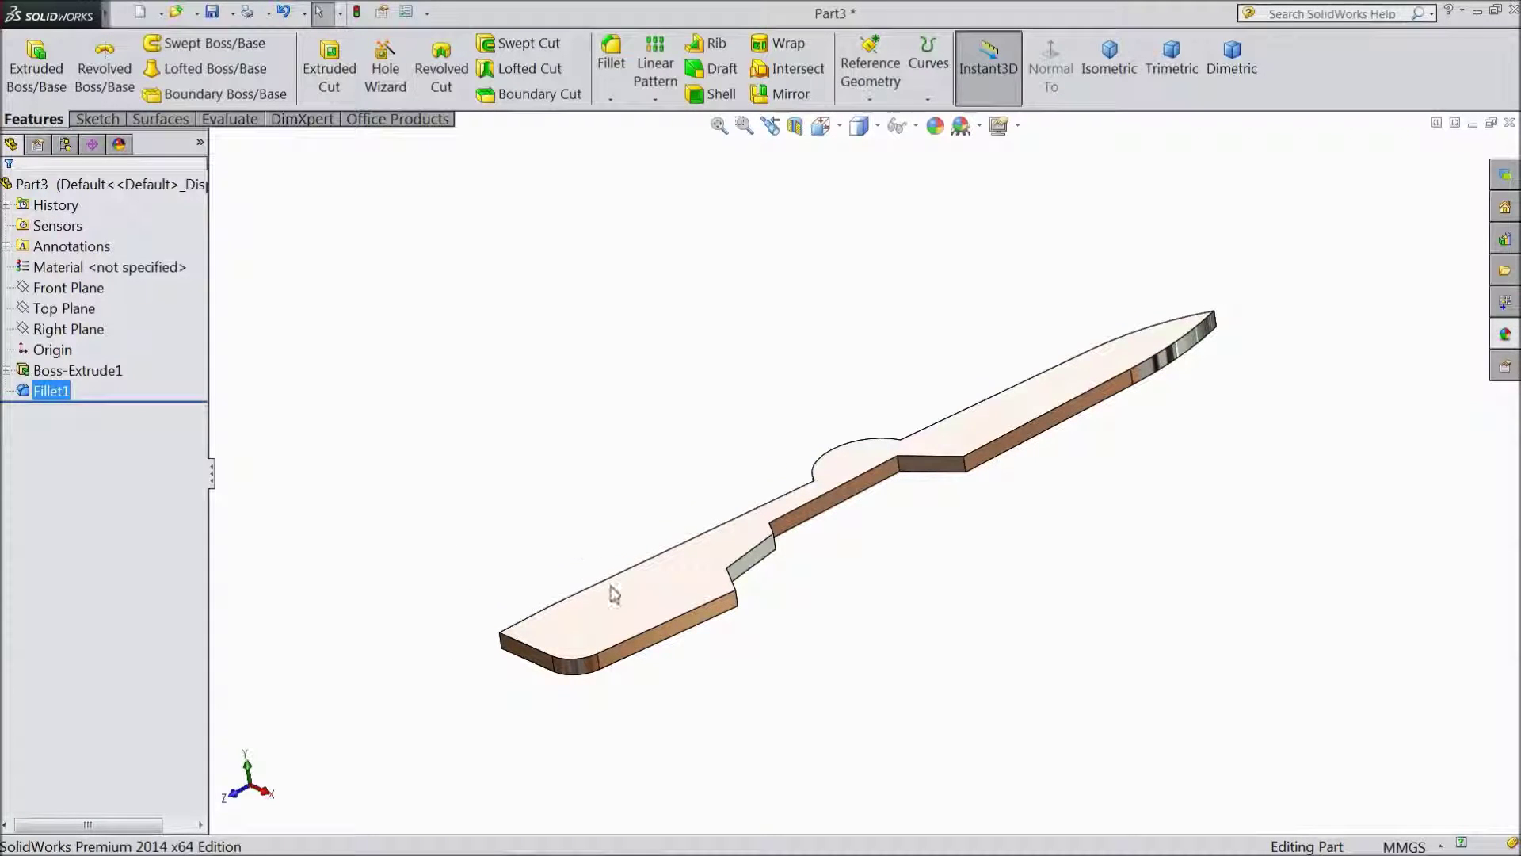
left_click(620, 609)
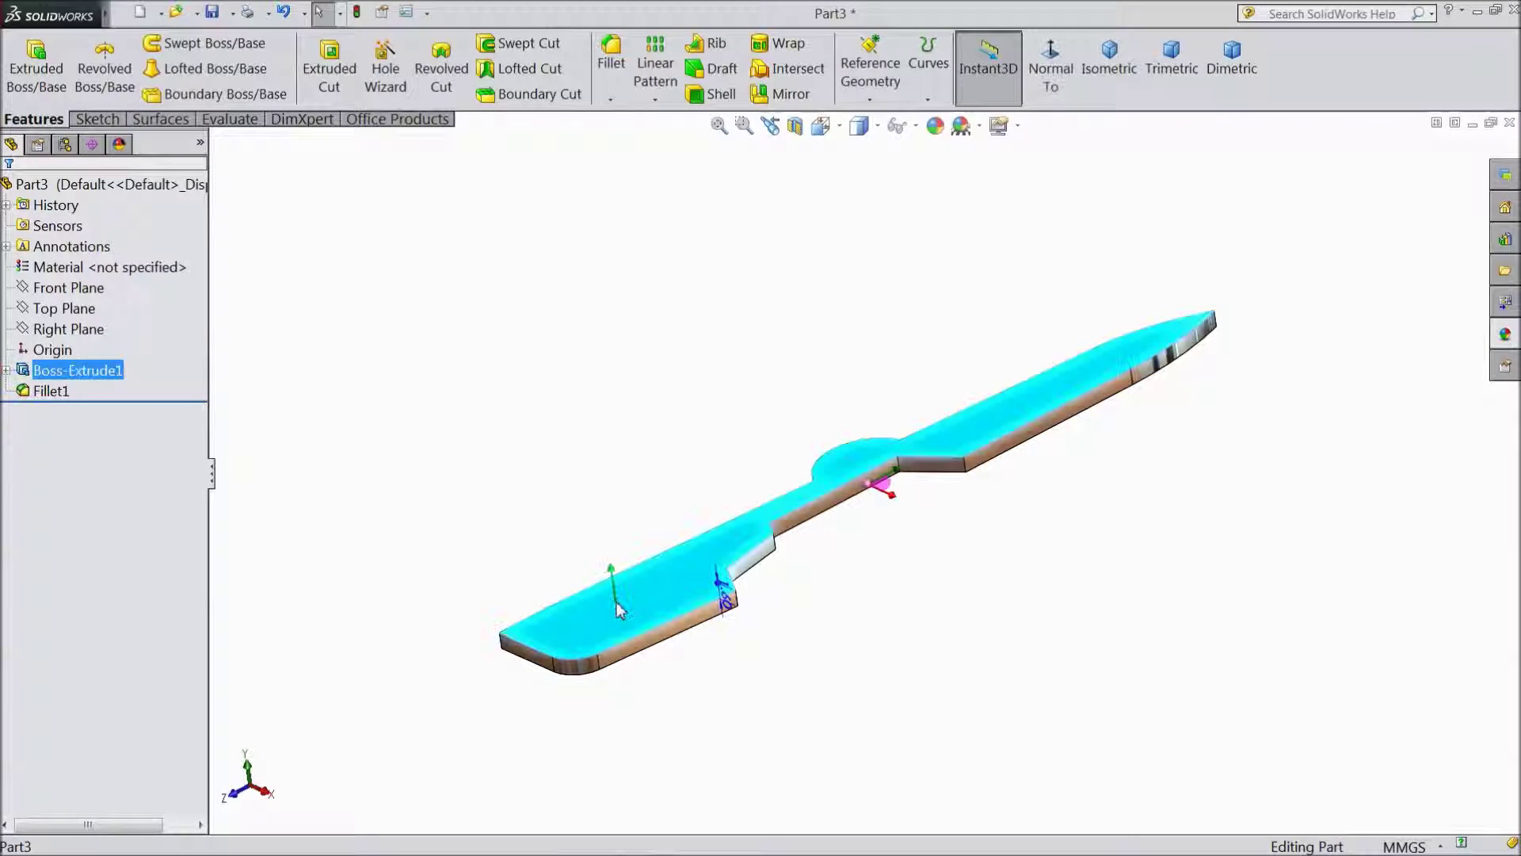
- Sketch a circle near the handle end on the top face and give it a 2 mm diameter
left_click(679, 563)
scroll(656, 632, "down", 2)
scroll(702, 527, "down", 1)
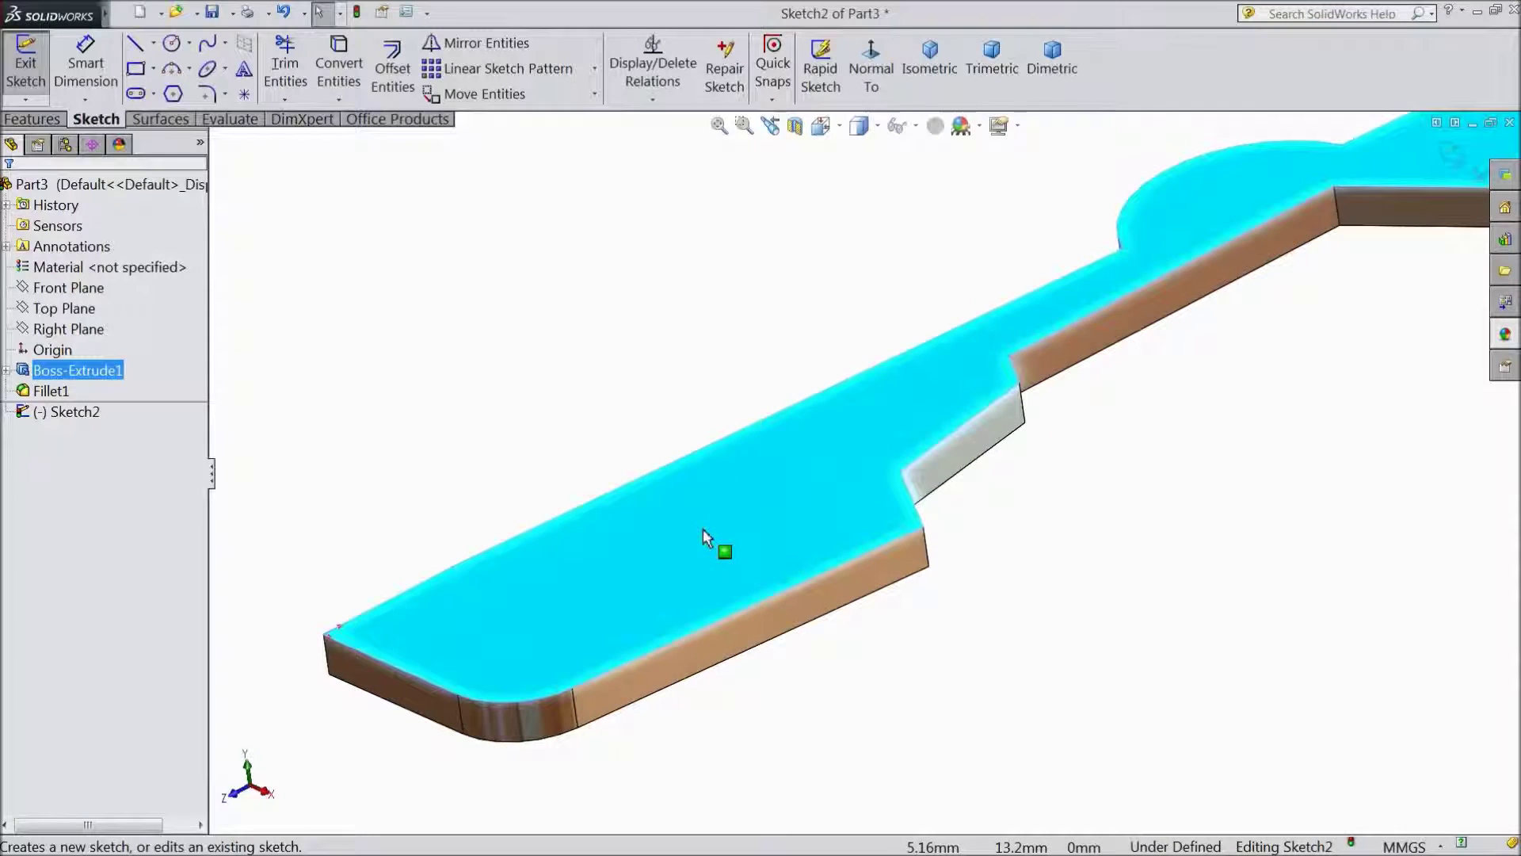
left_click(173, 45)
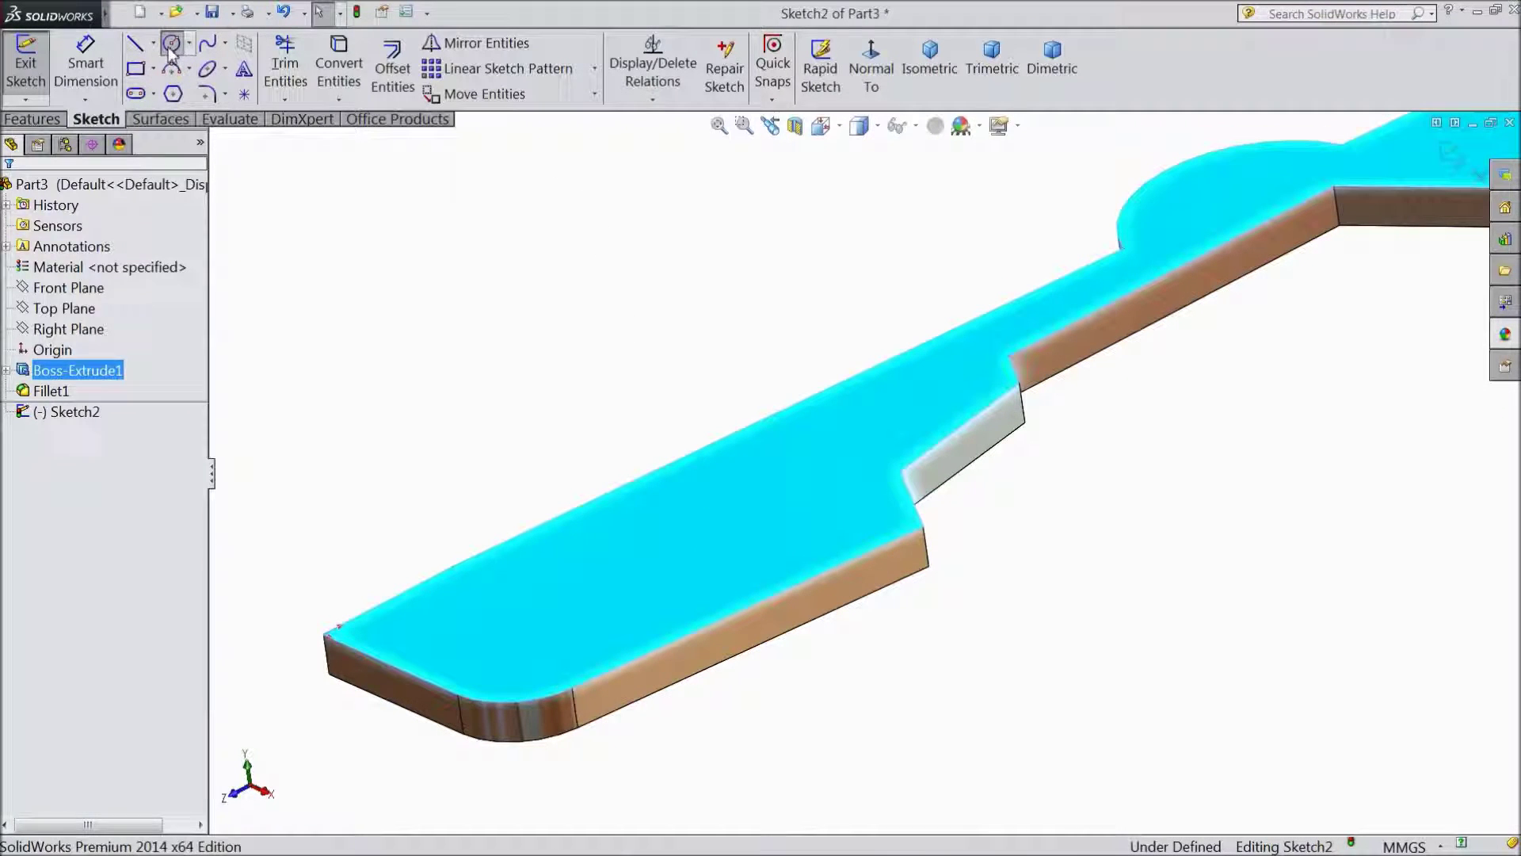
left_click_drag(578, 595, 630, 594)
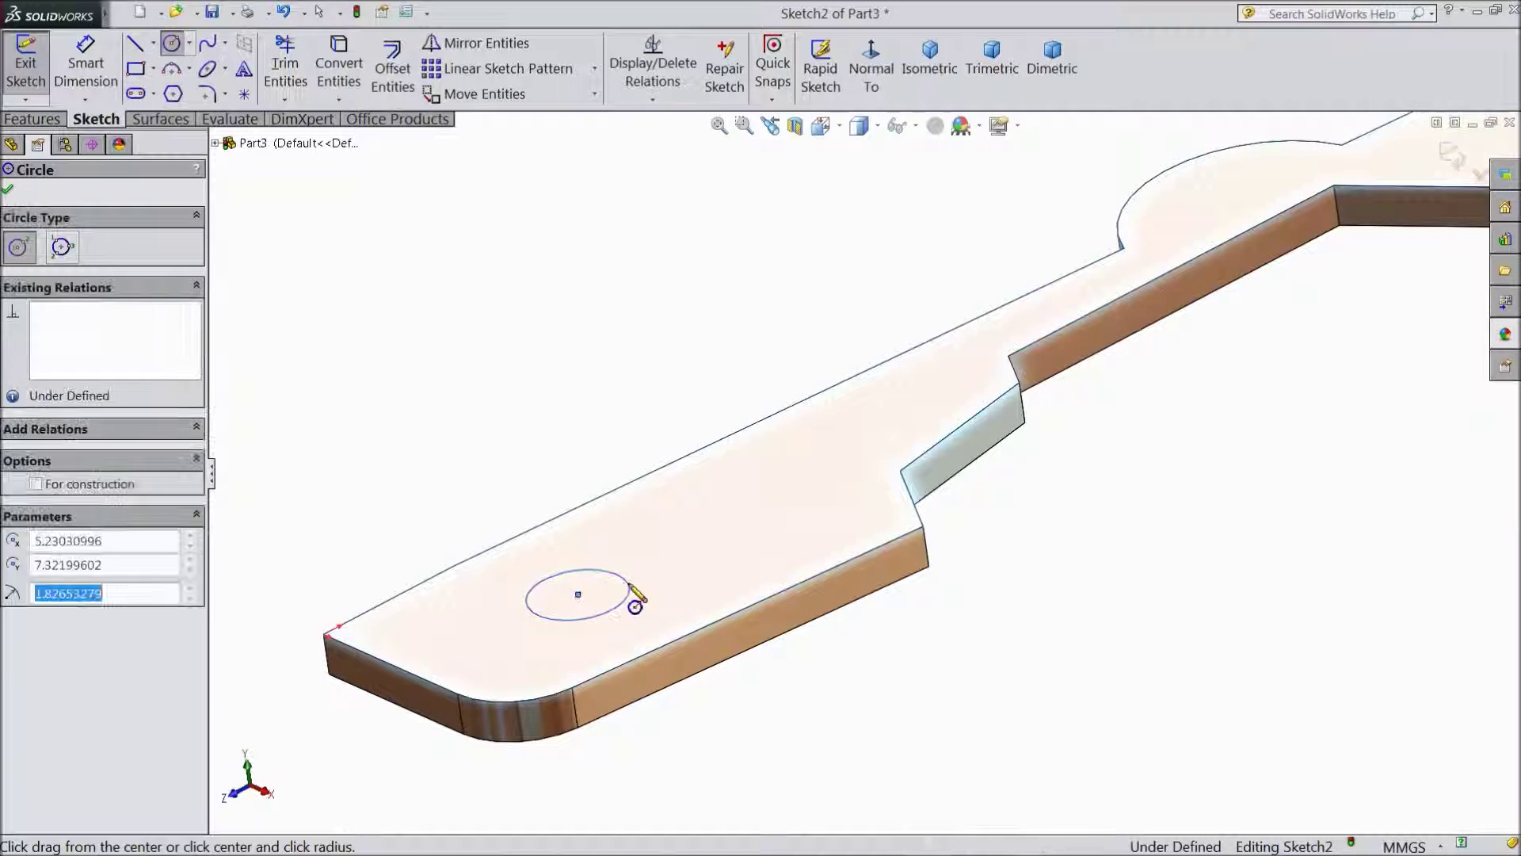
left_click(86, 68)
left_click(624, 587)
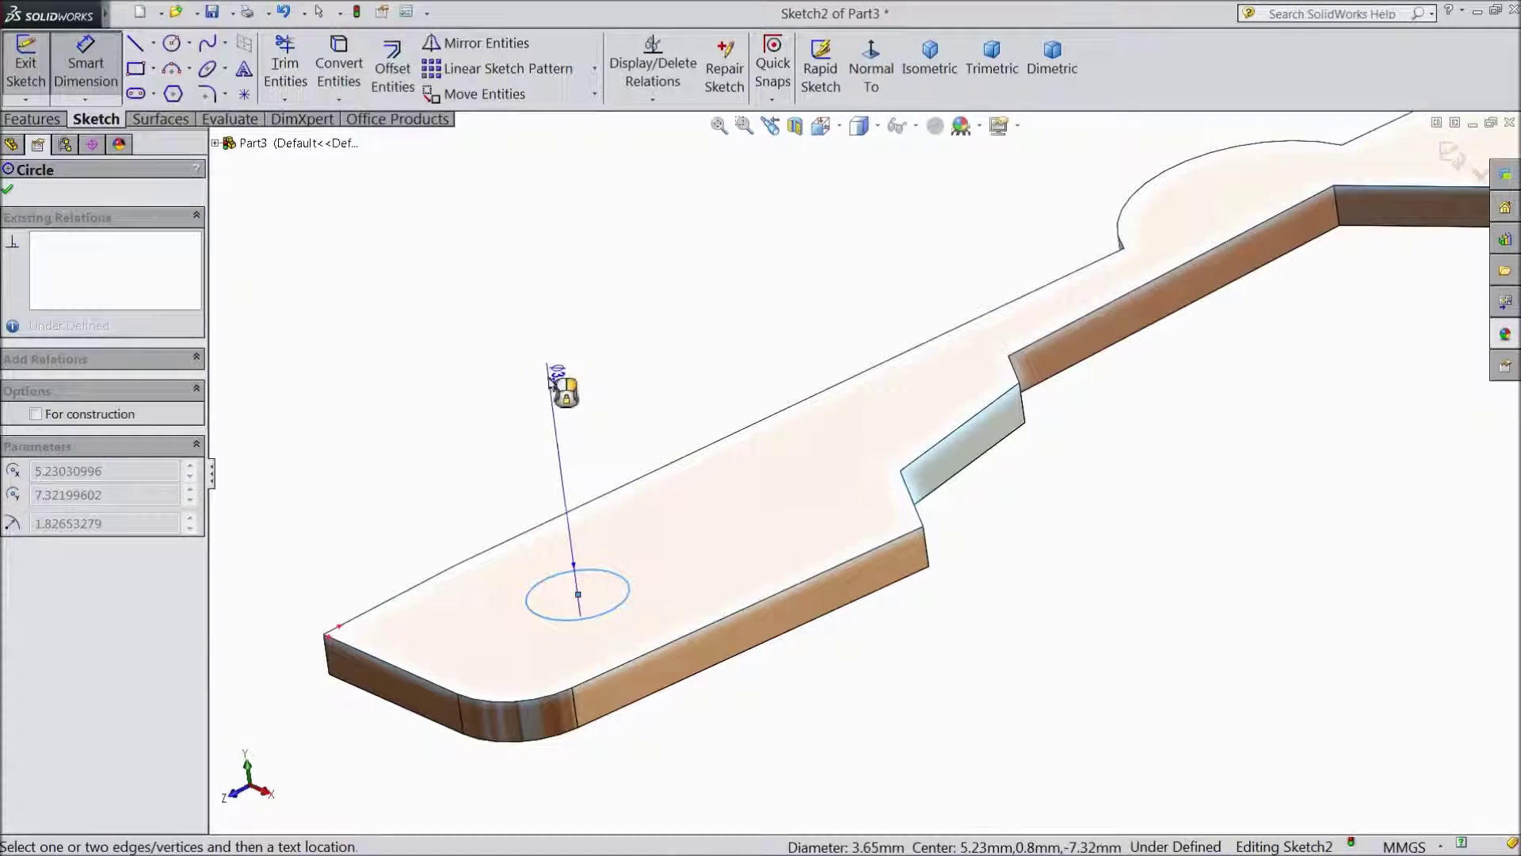
left_click(560, 379)
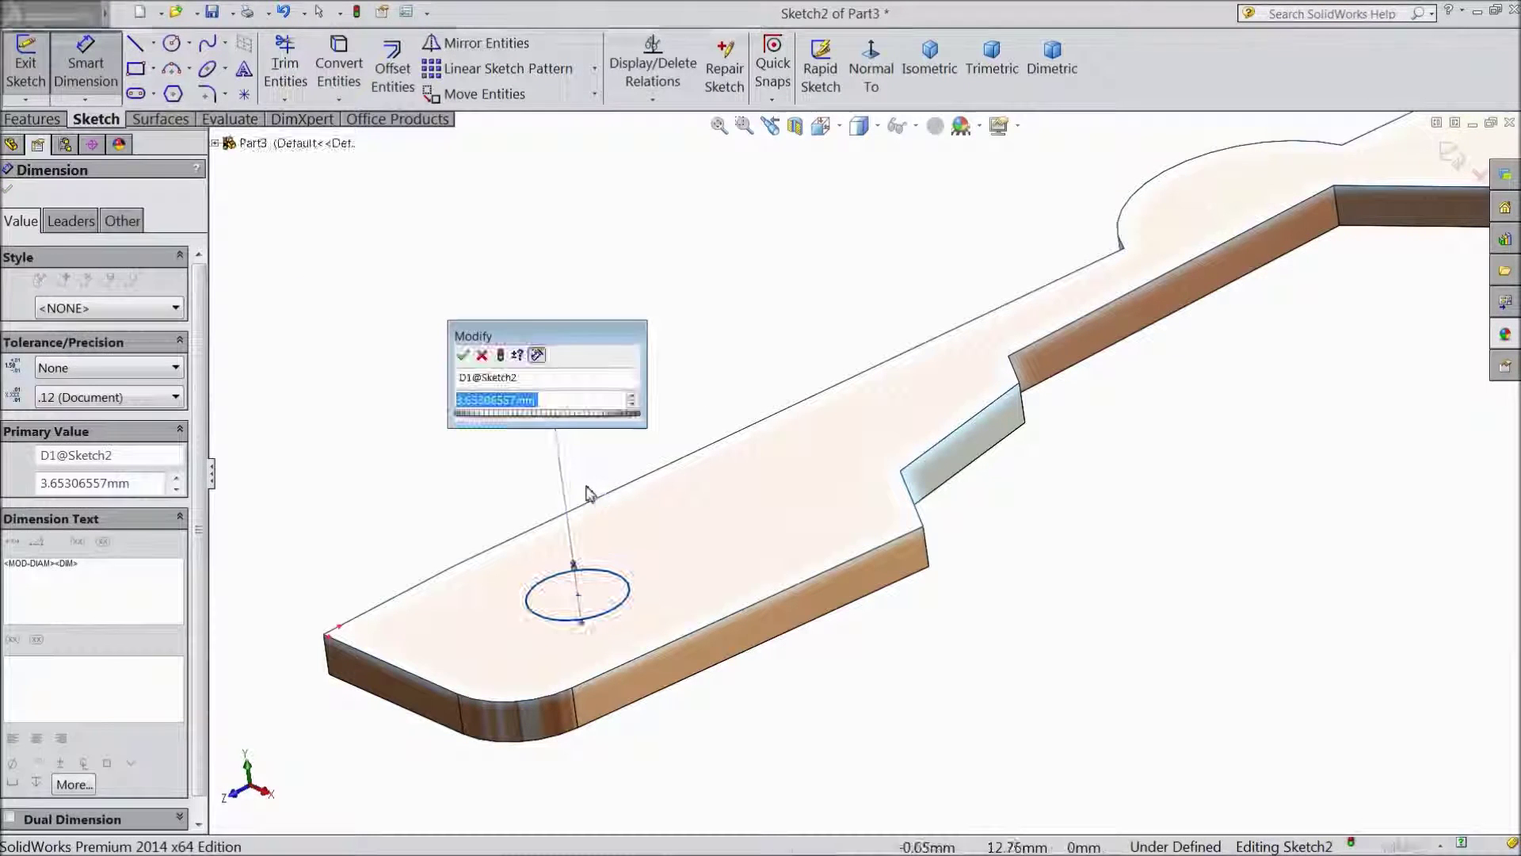
left_click(464, 357)
- Locate the circle 4 mm and 6.5 mm from the adjacent handle edges
scroll(584, 621, "down", 4)
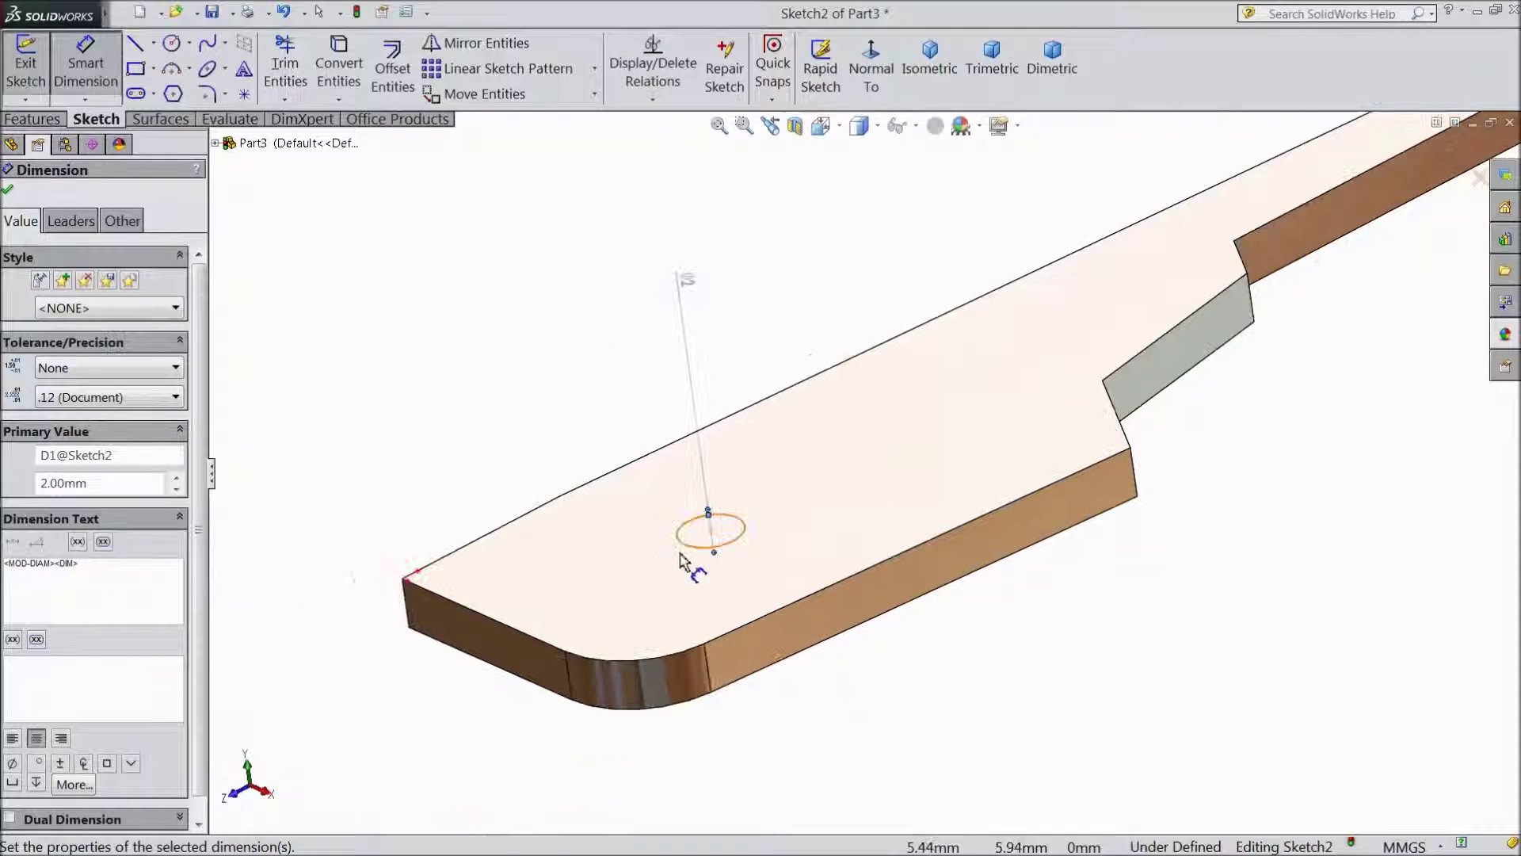
scroll(681, 562, "down", 1)
left_click(712, 546)
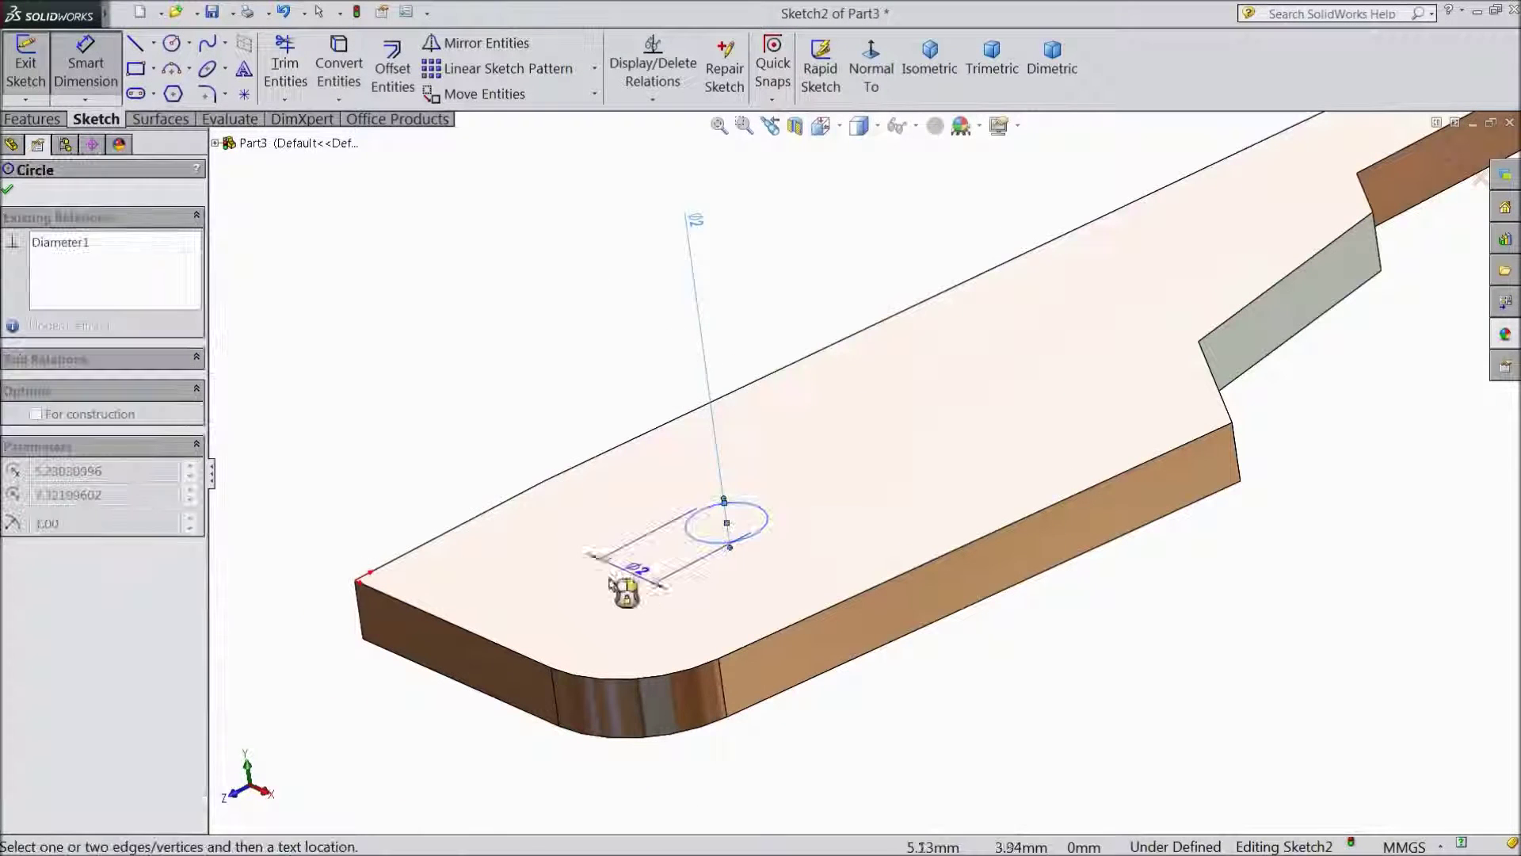
left_click(508, 650)
left_click(406, 494)
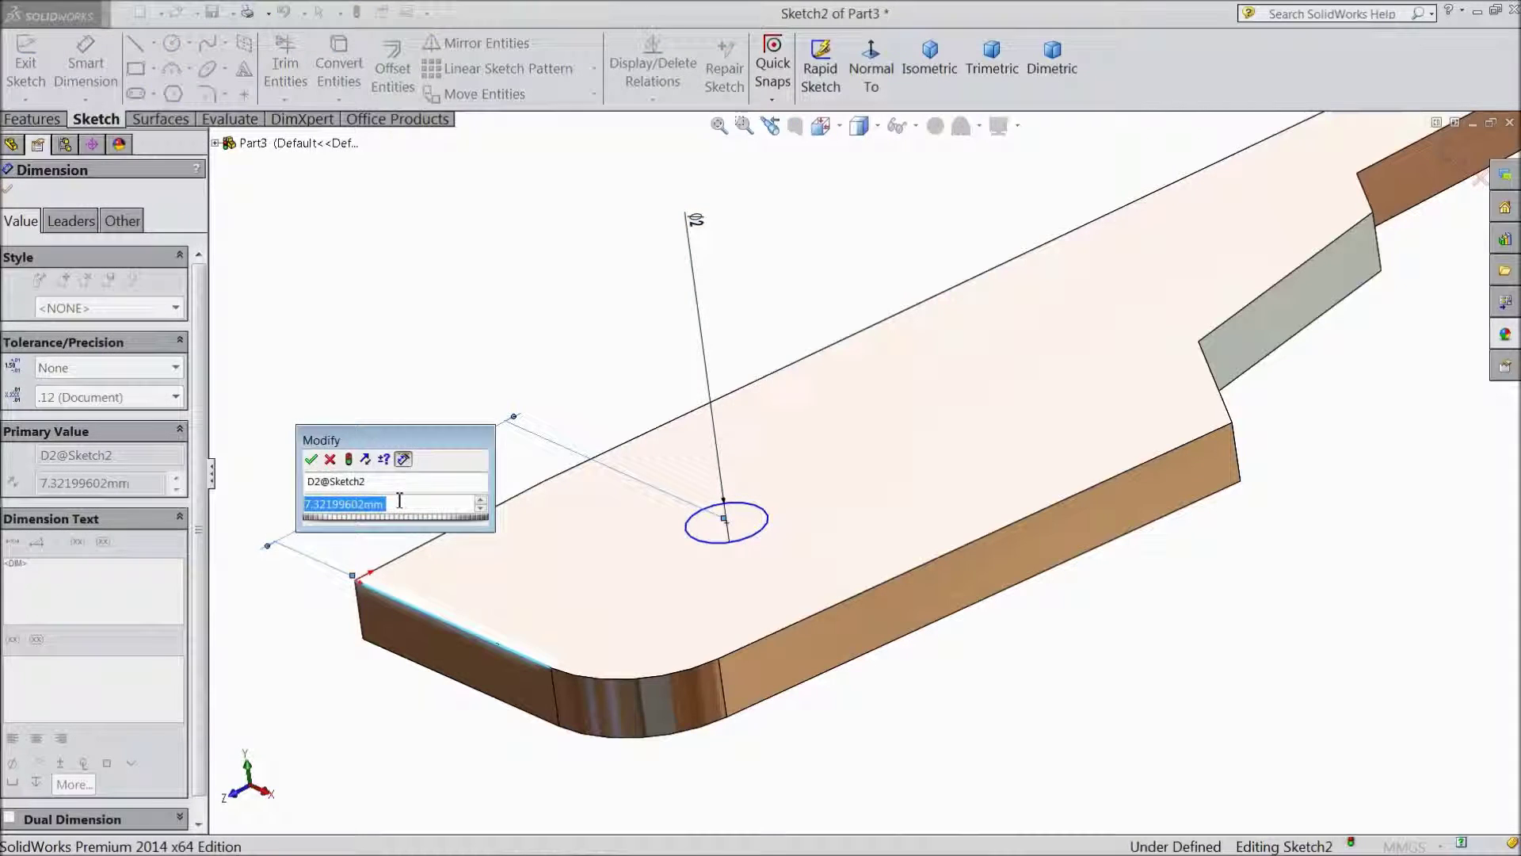
type("4")
left_click(311, 460)
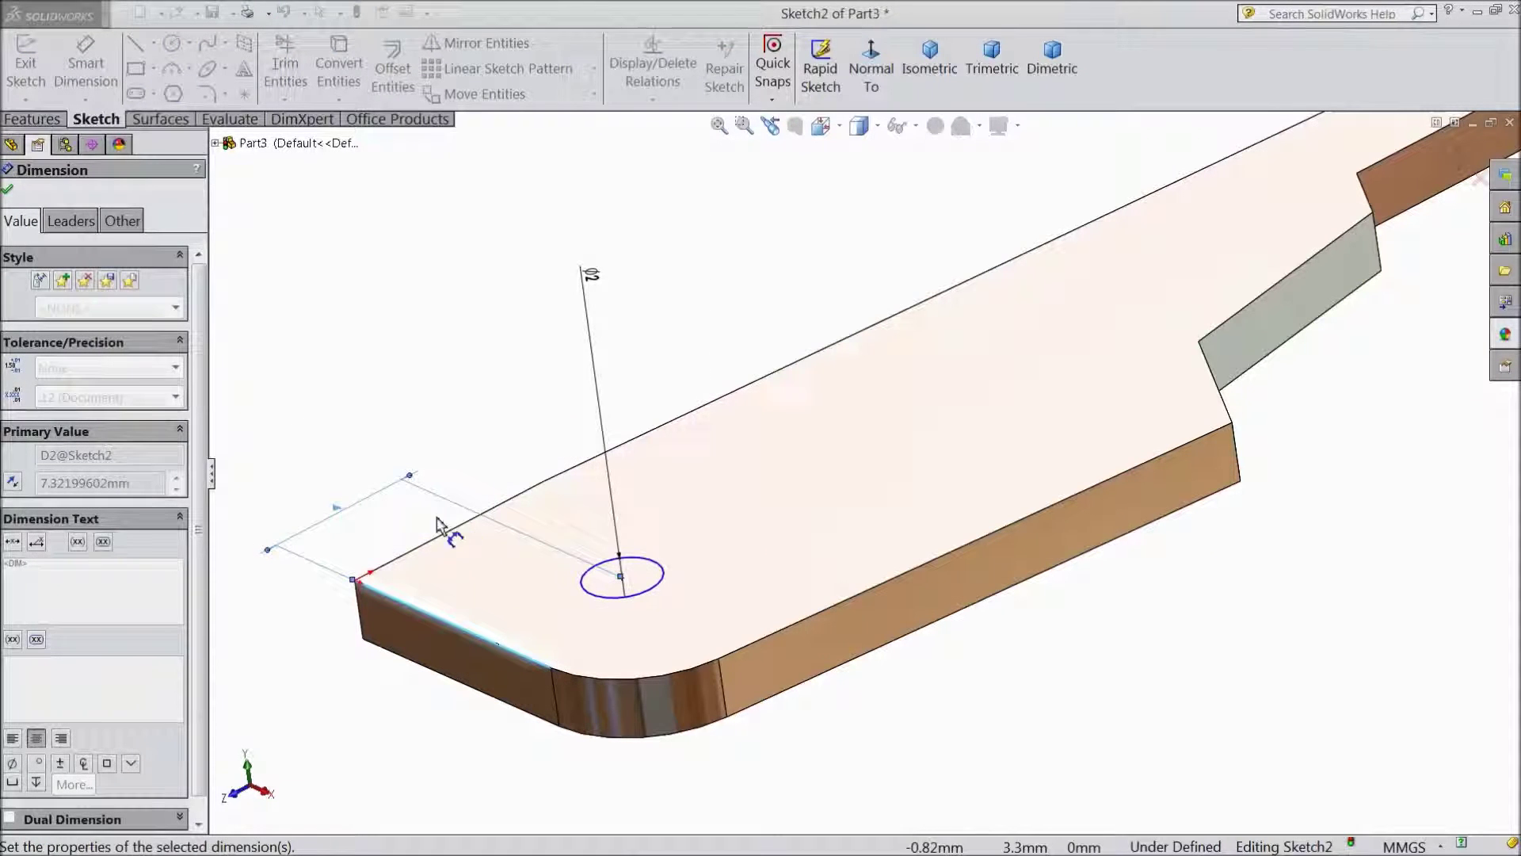
left_click(606, 608)
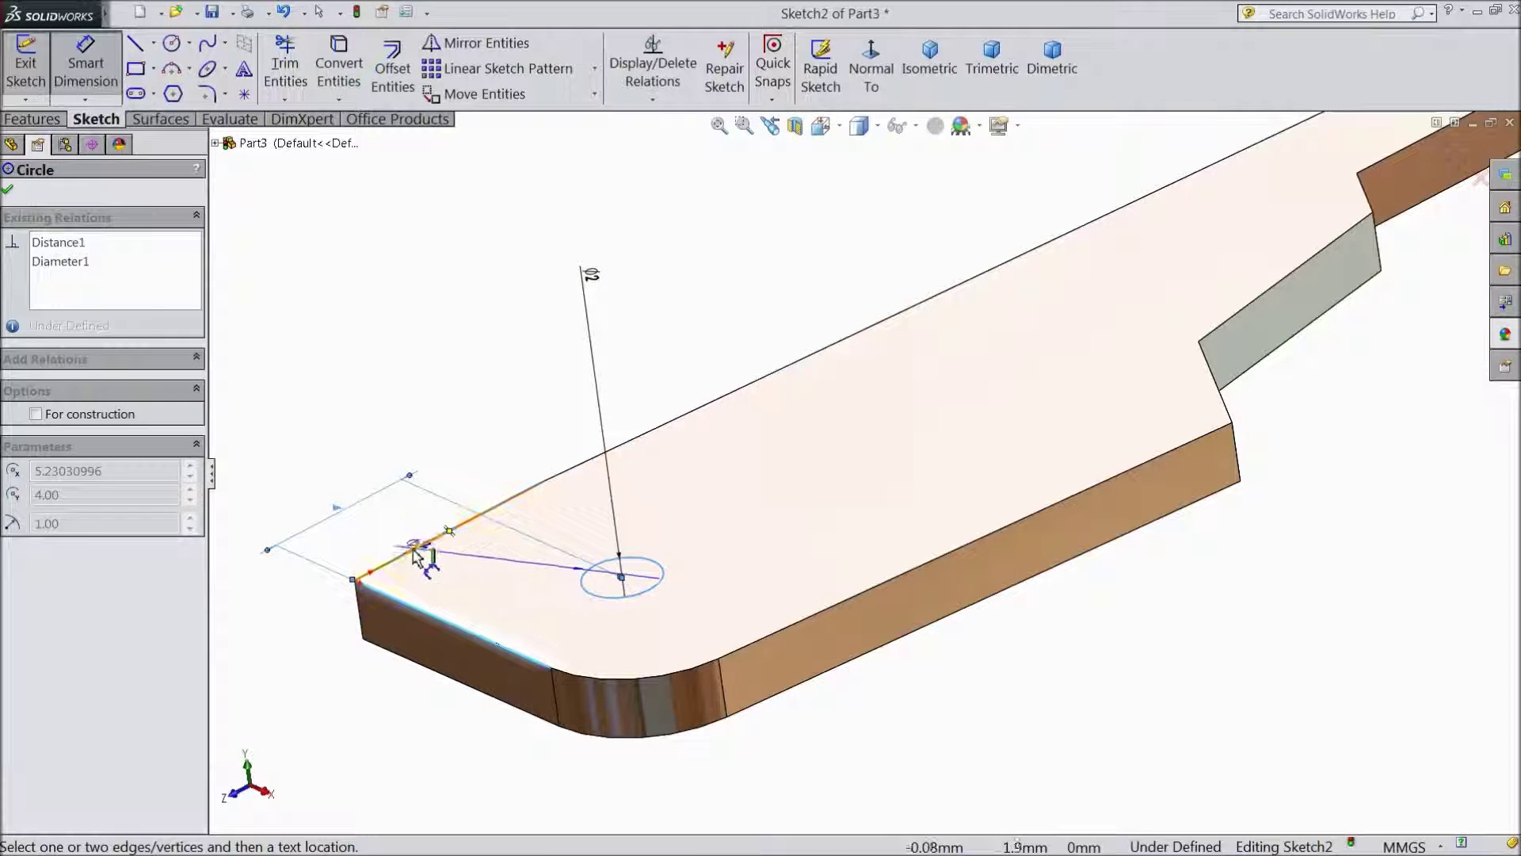
left_click(415, 549)
left_click(334, 678)
type("6.5")
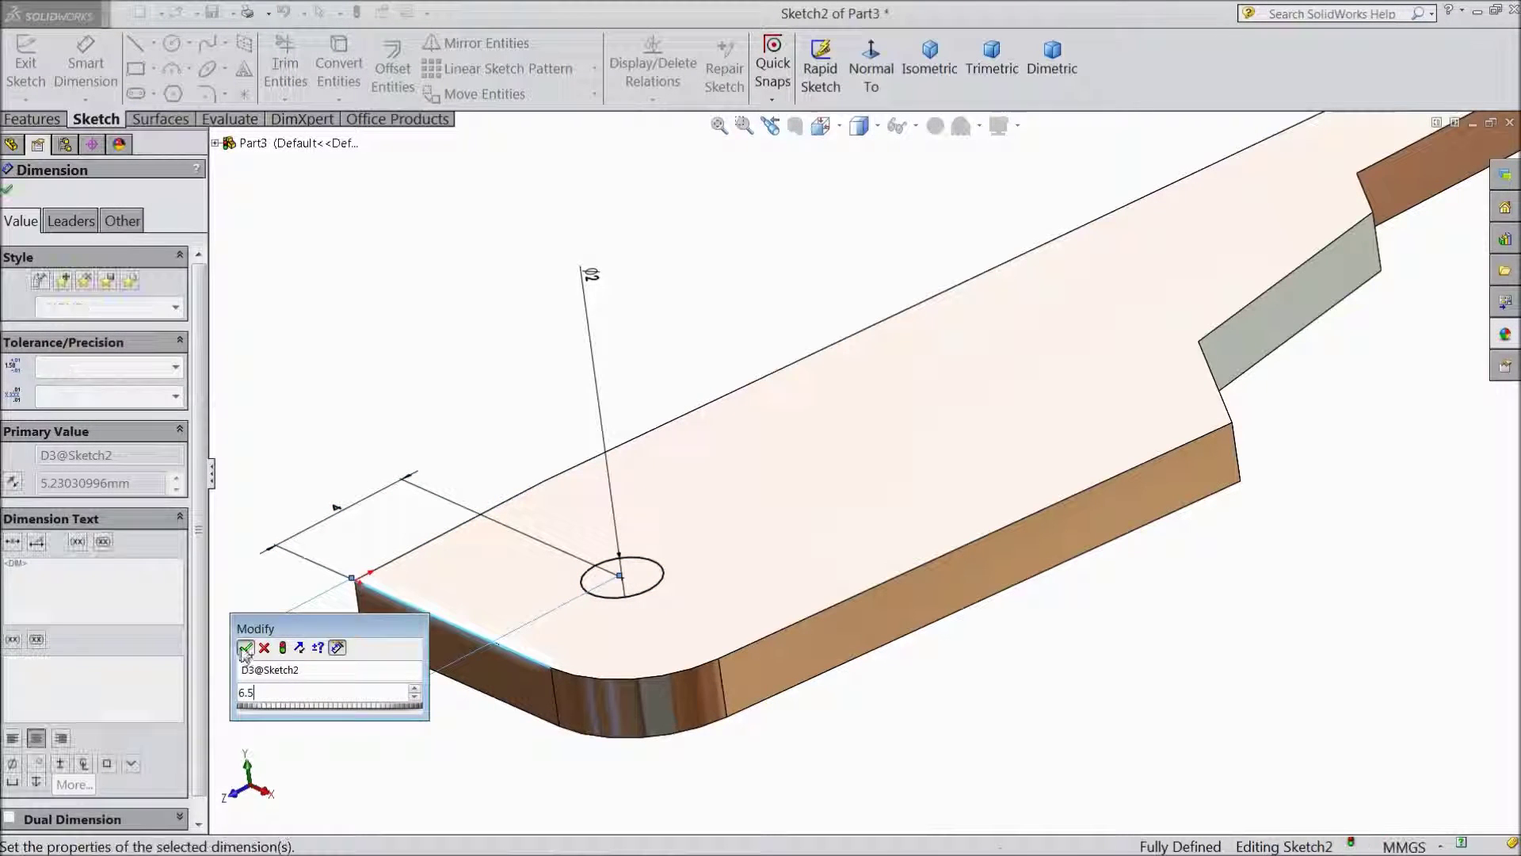
left_click(246, 648)
left_click(7, 191)
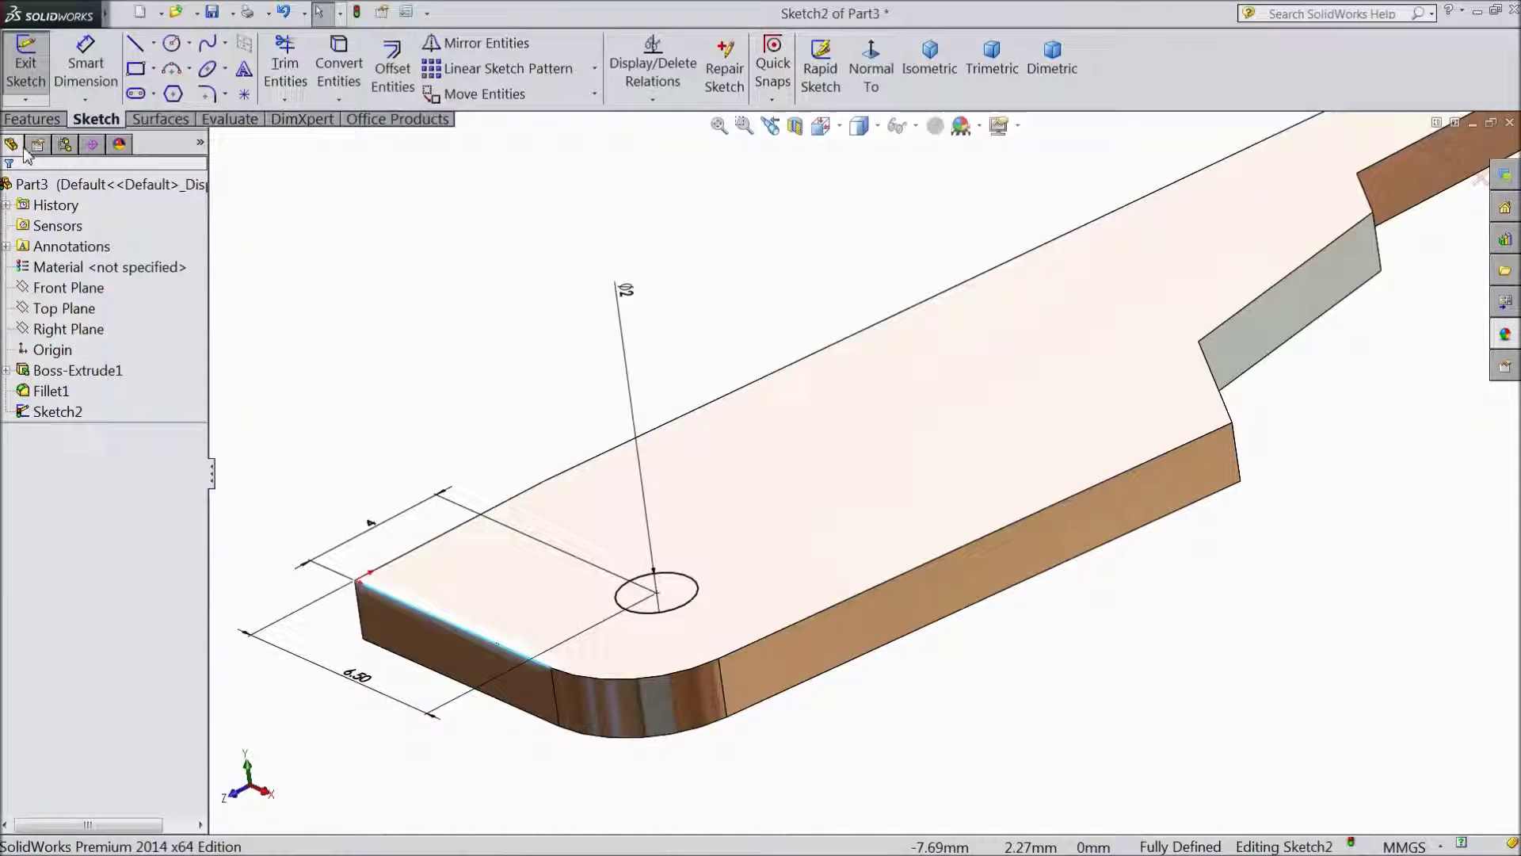
left_click(39, 122)
- Cut the circle Through All to punch a hole through the handle end
left_click(341, 84)
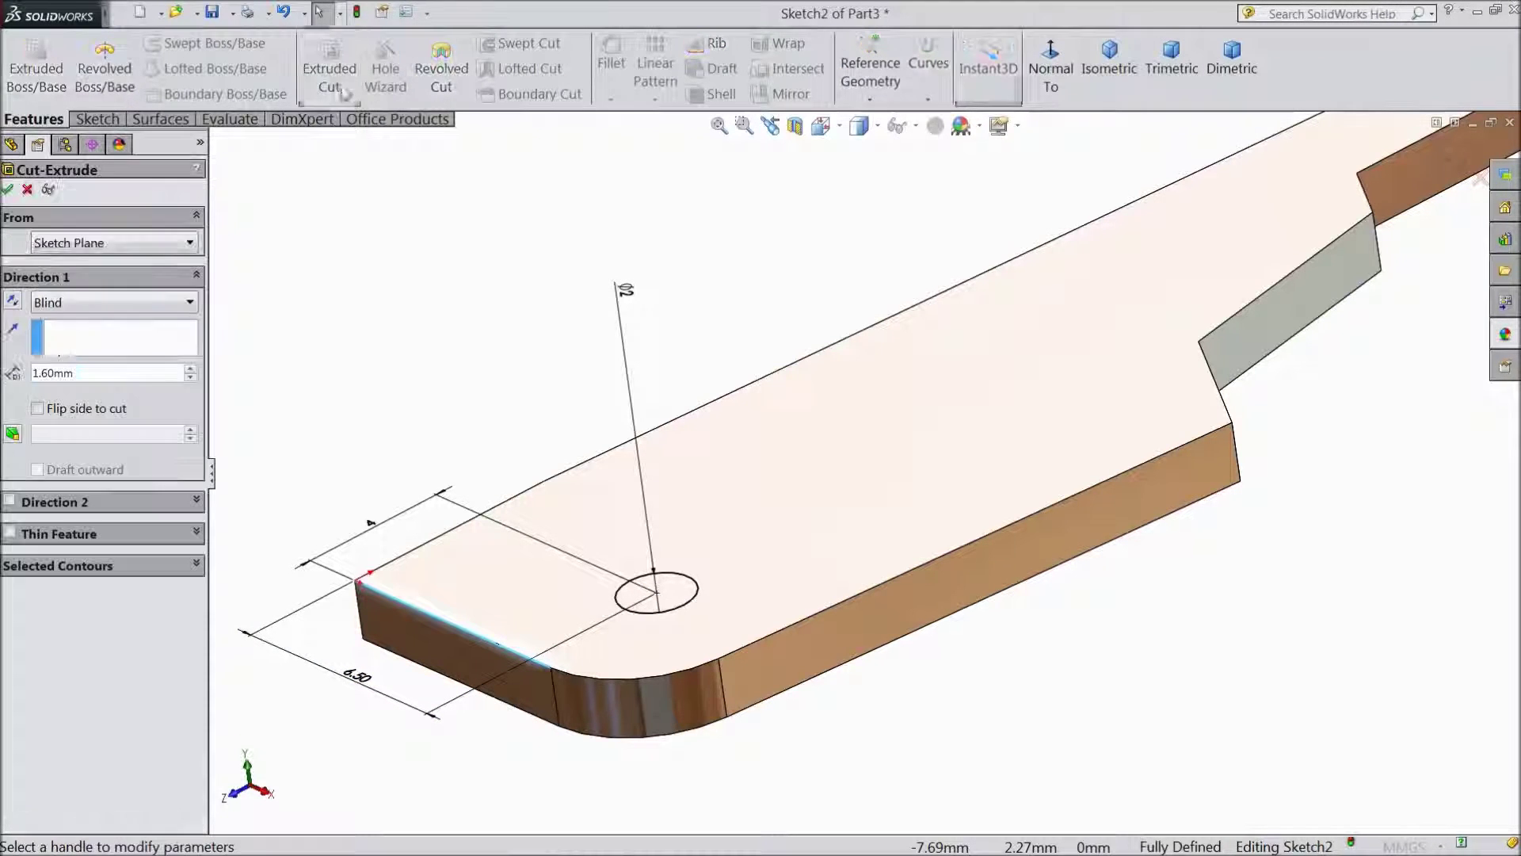
left_click(83, 301)
left_click(89, 341)
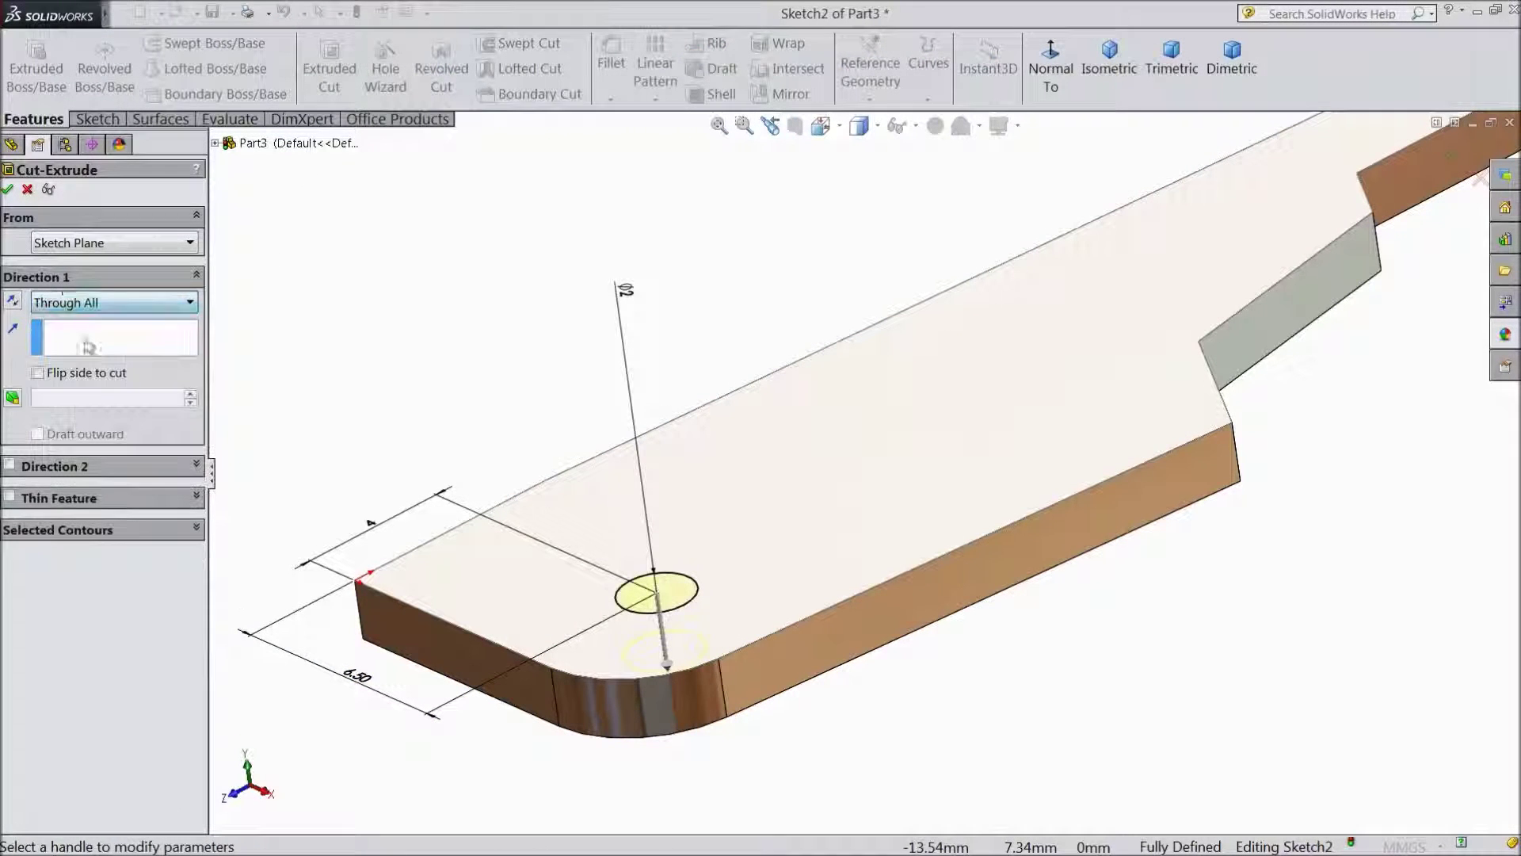
left_click(8, 189)
middle_click_drag(416, 364, 616, 561)
scroll(462, 450, "up", 3)
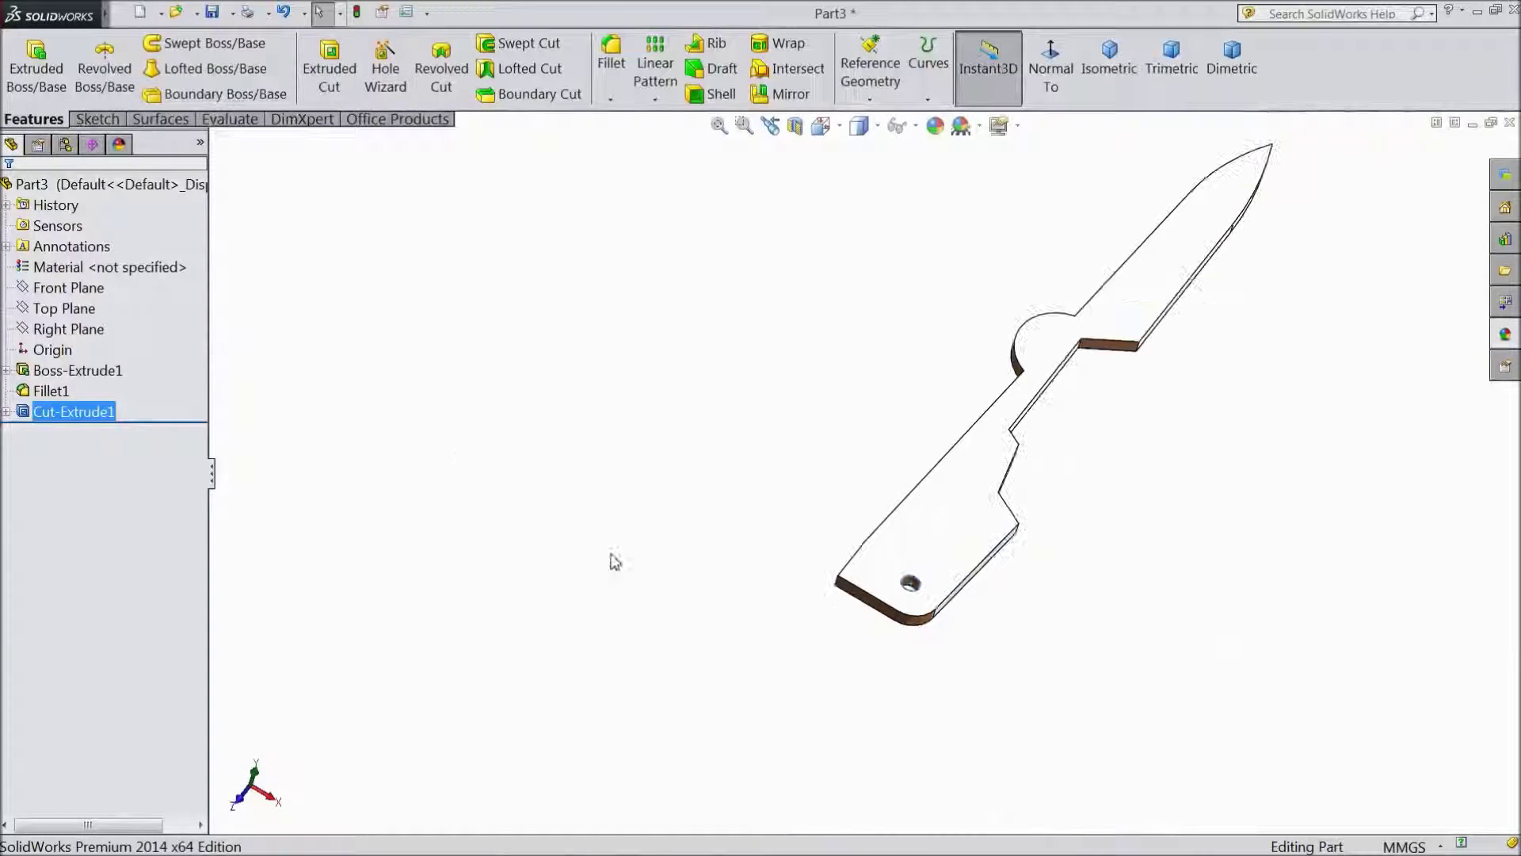
scroll(1009, 554, "down", 2)
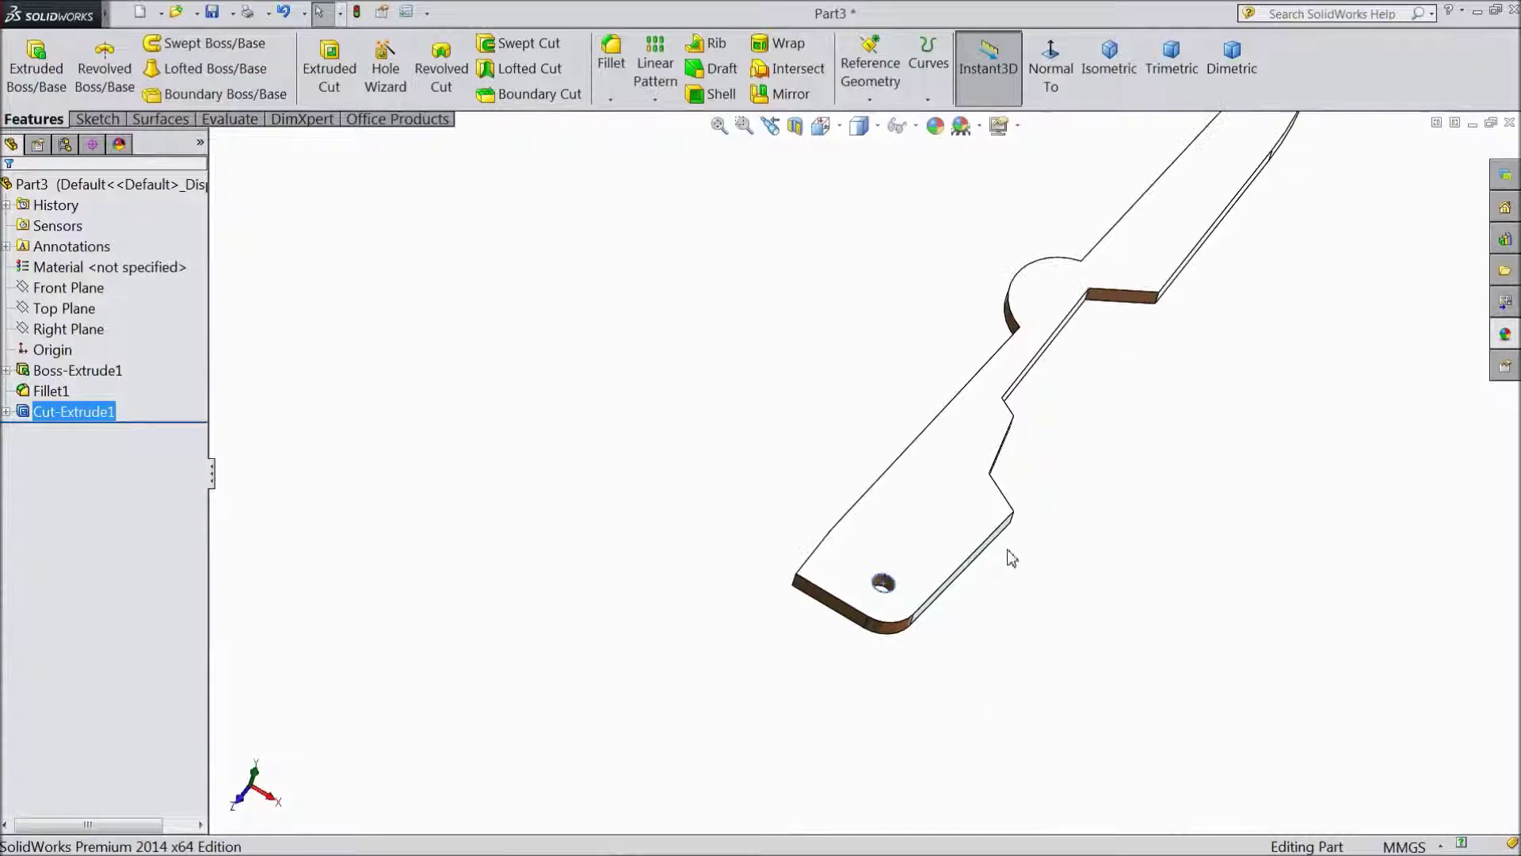
left_click(945, 519)
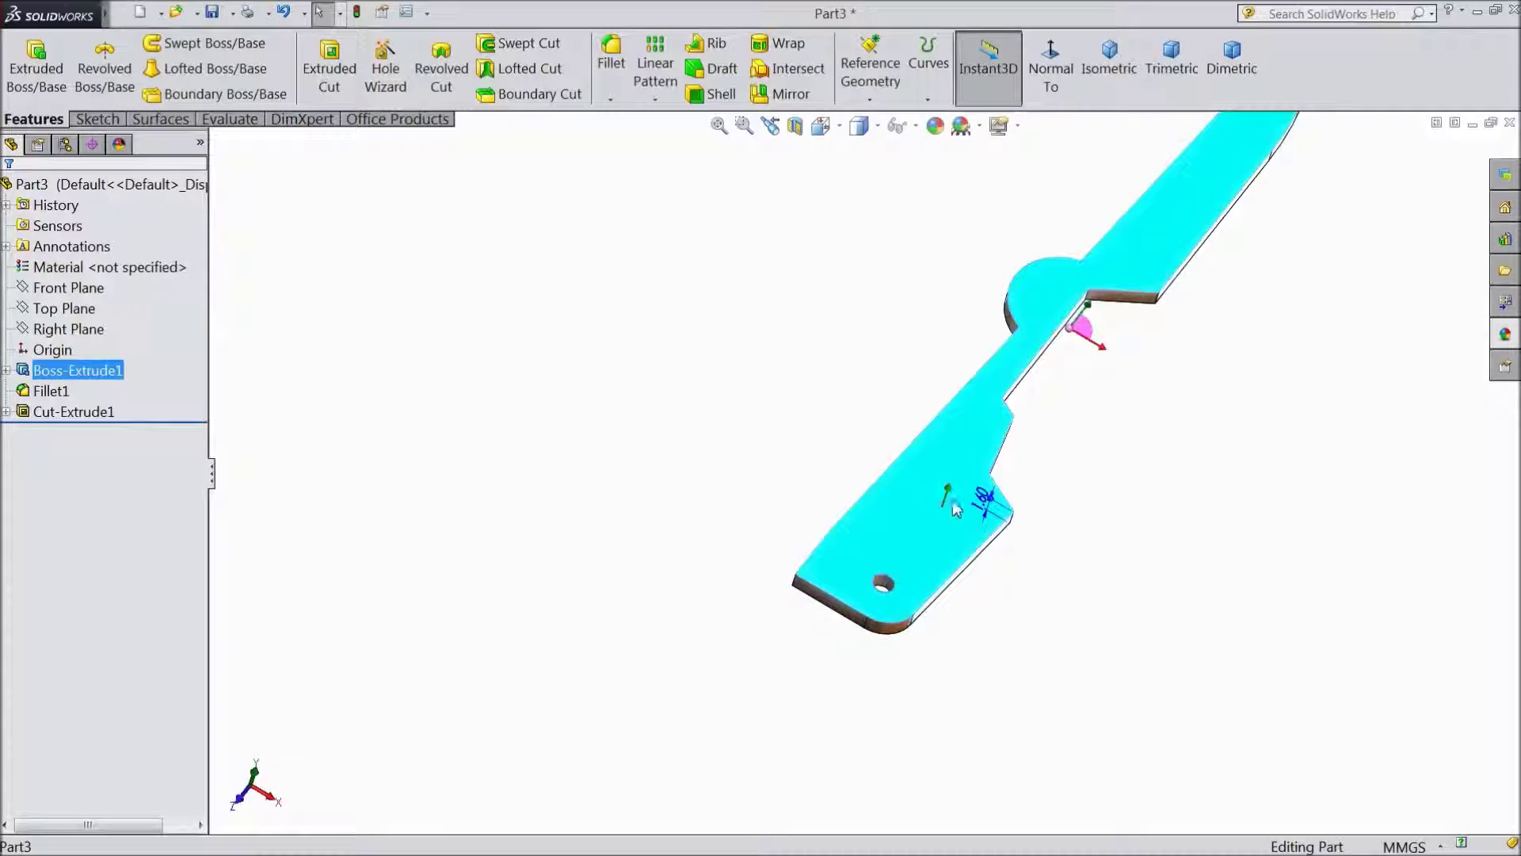
- Start a sketch on the selected top face, view it Normal To, and draw a circle below the notch
left_click(1004, 462)
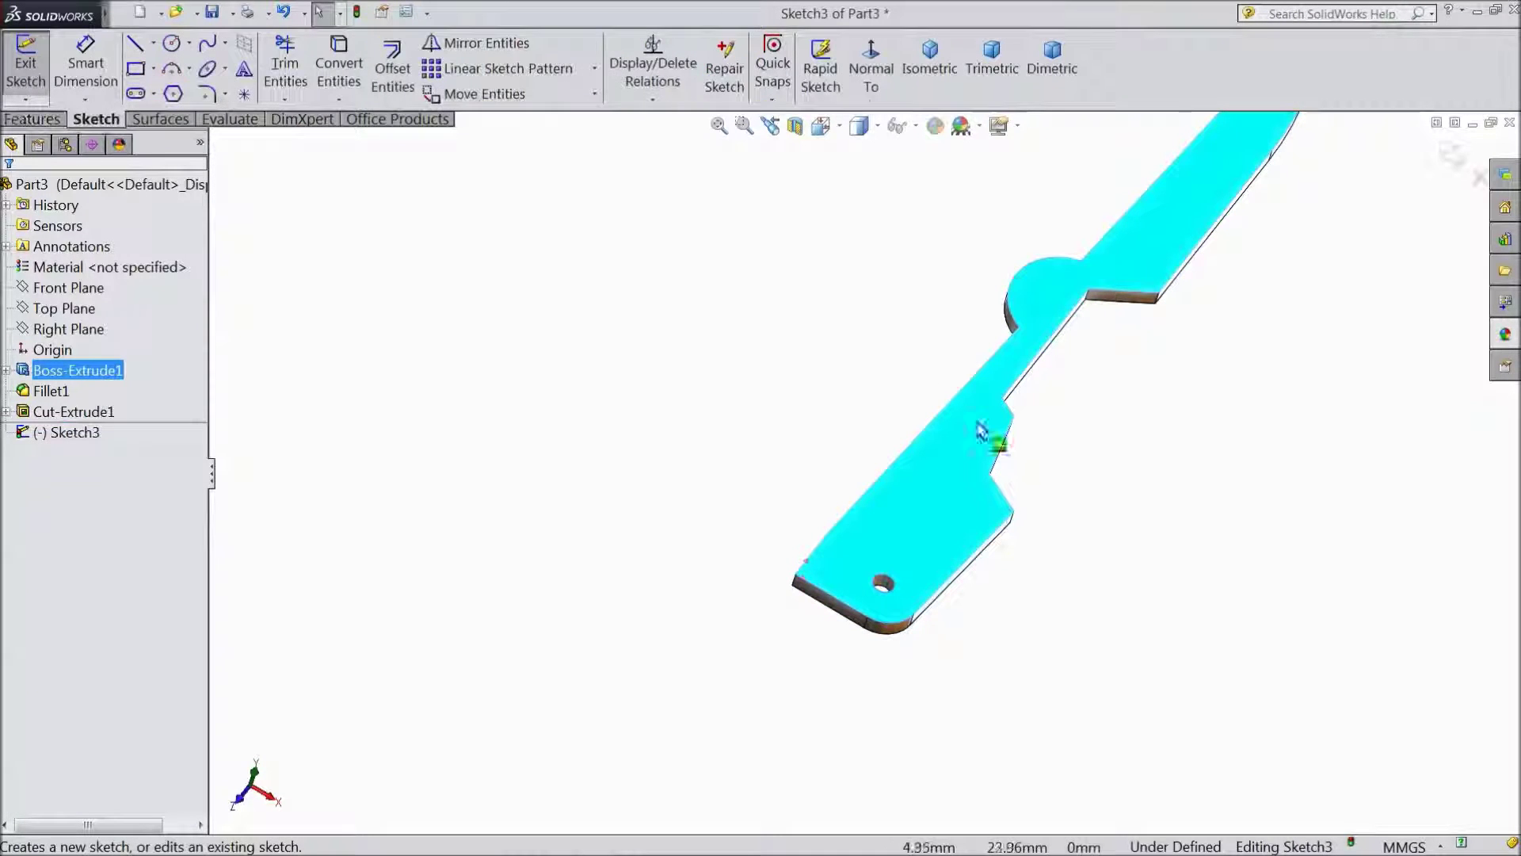
left_click(871, 72)
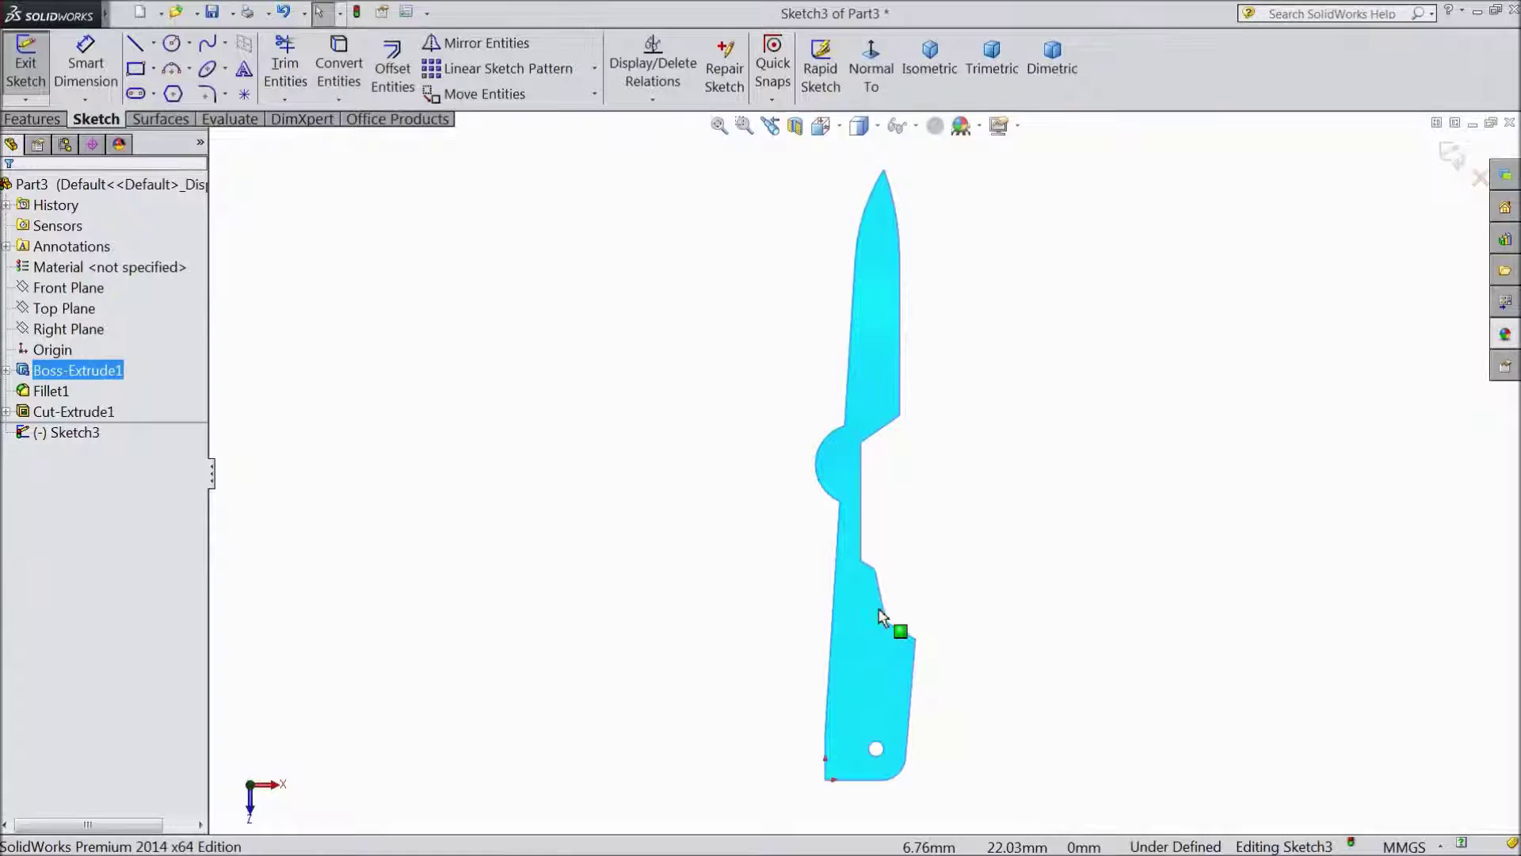
scroll(896, 657, "down", 2)
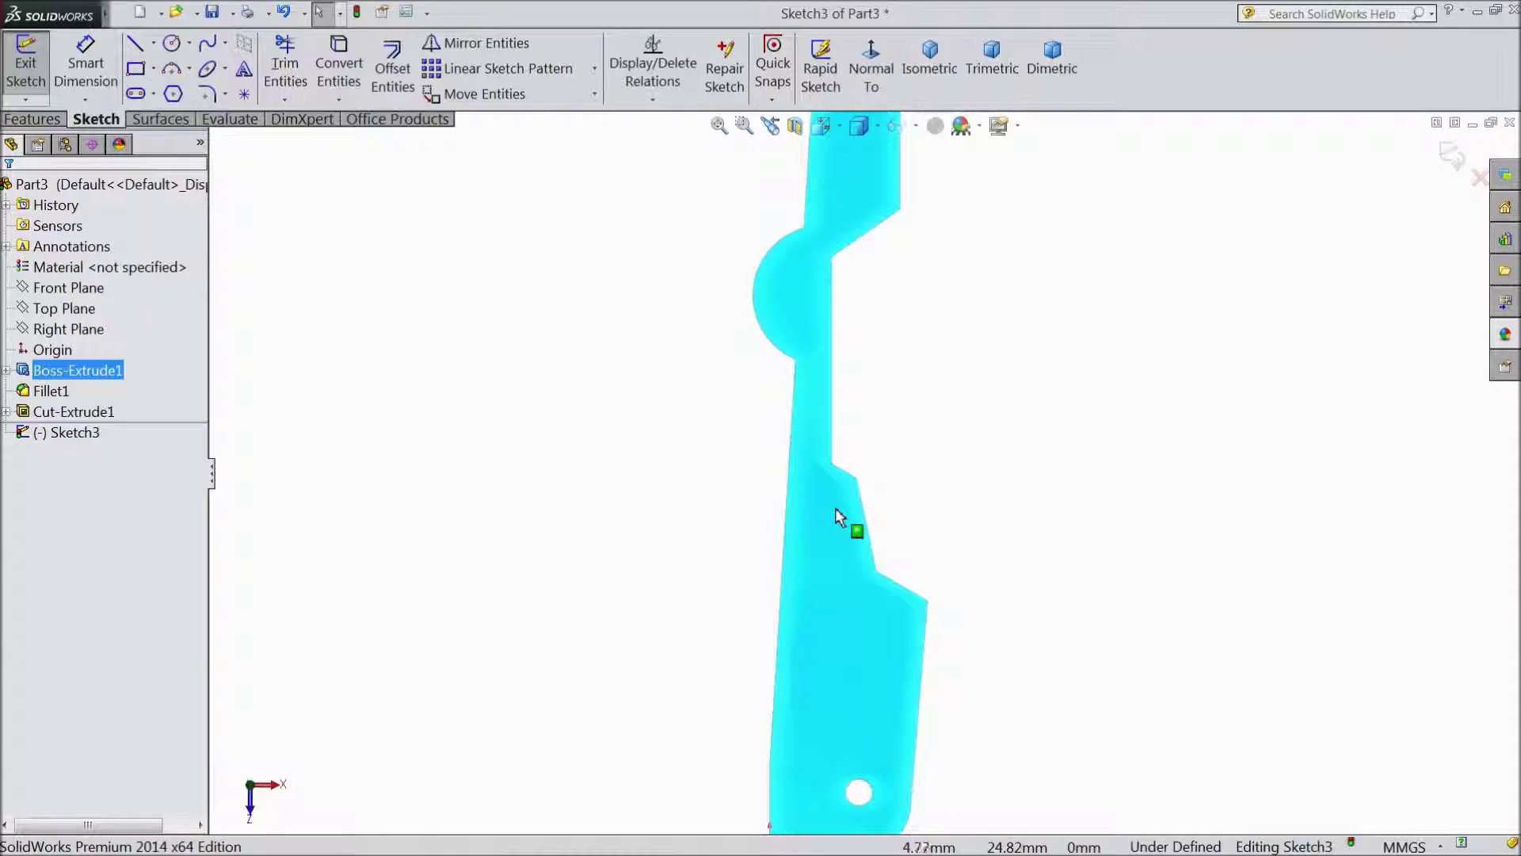
scroll(835, 507, "down", 5)
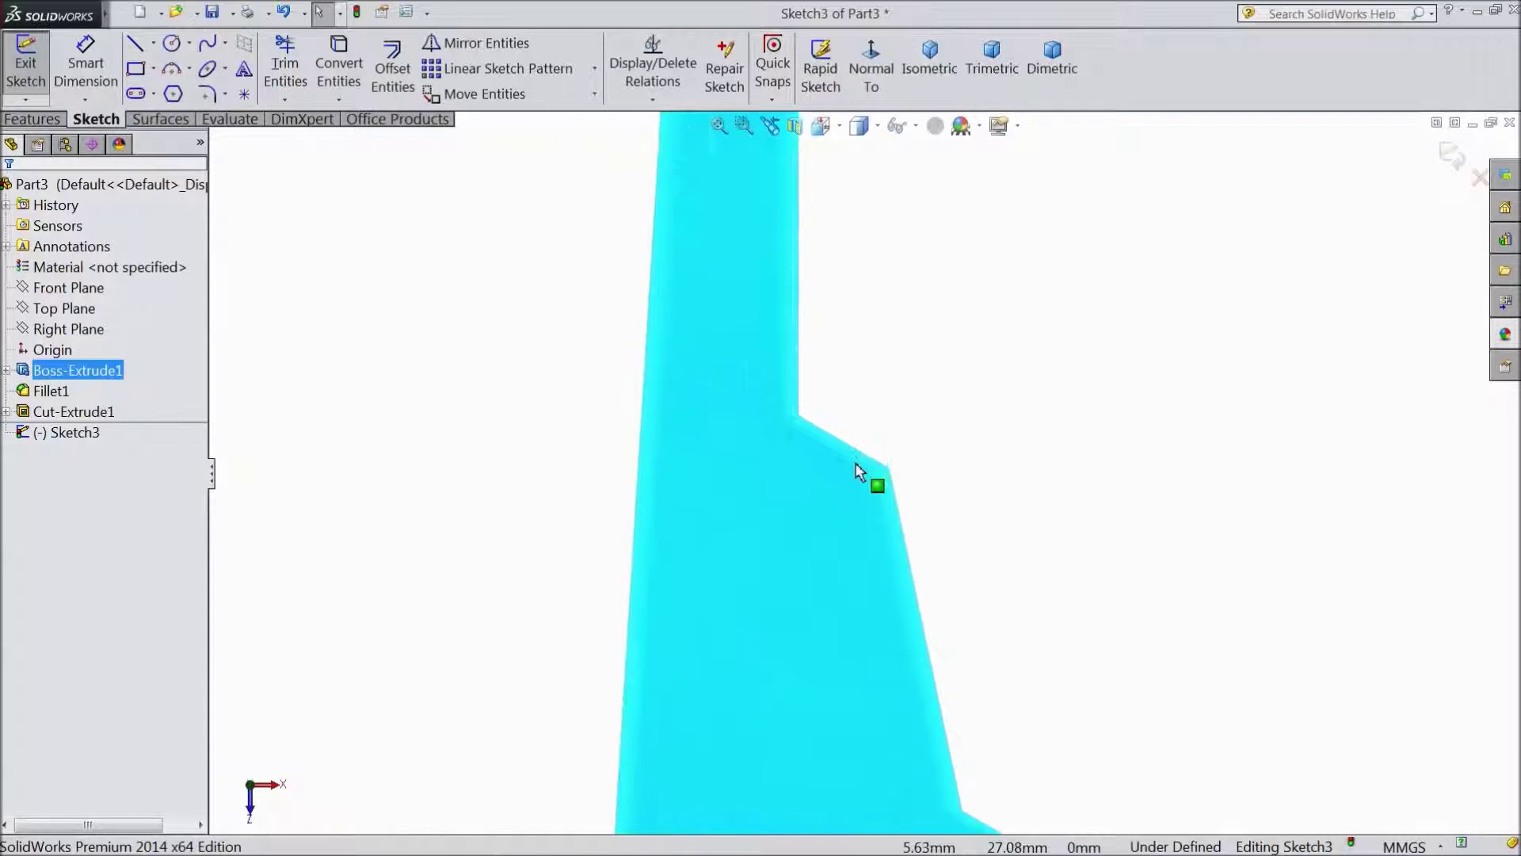
scroll(840, 539, "down", 1)
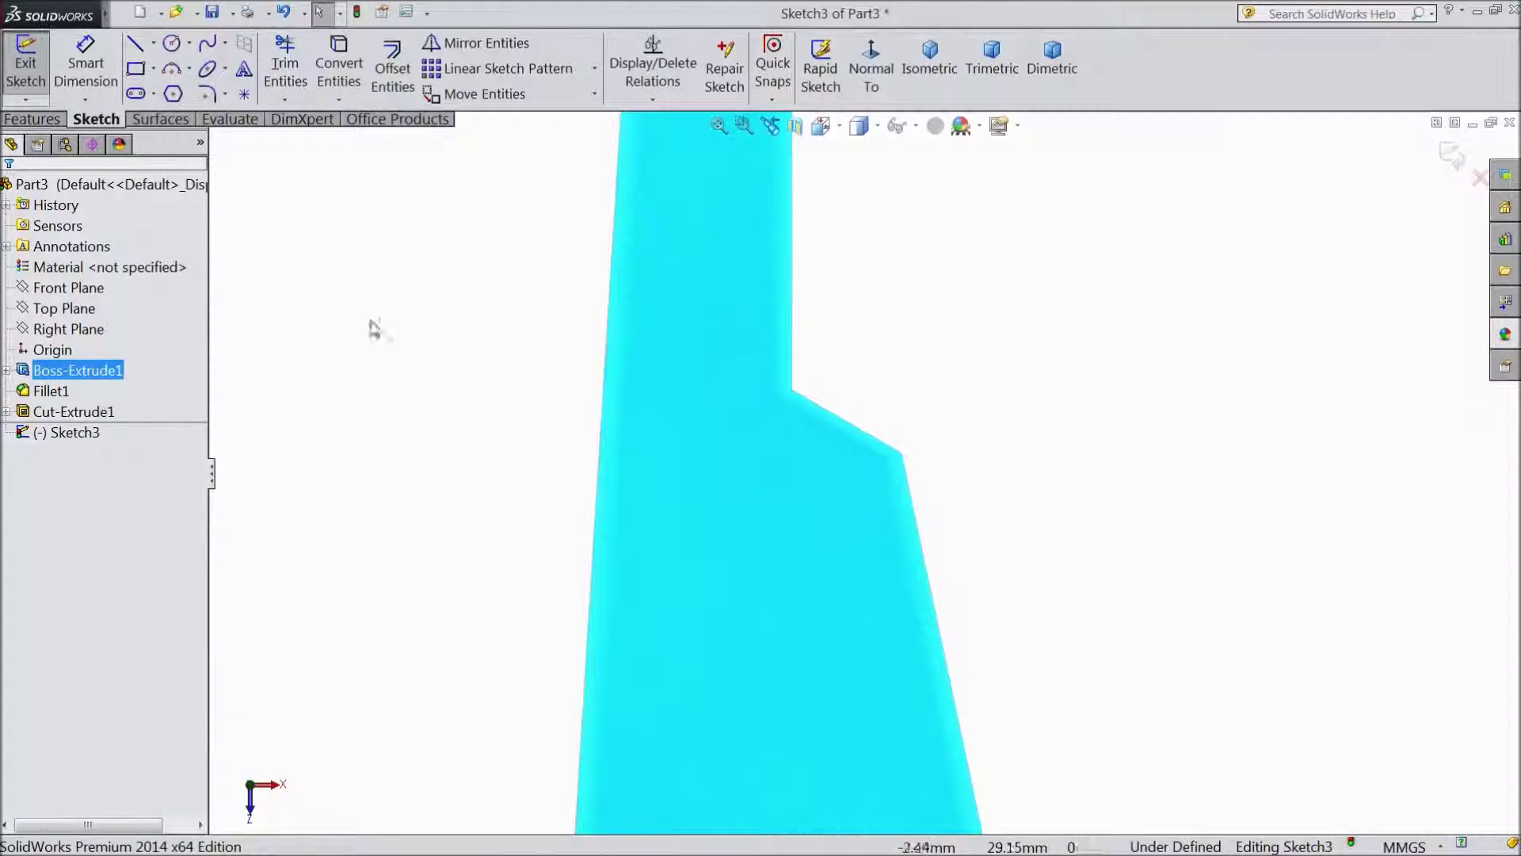
left_click(172, 44)
scroll(856, 543, "down", 1)
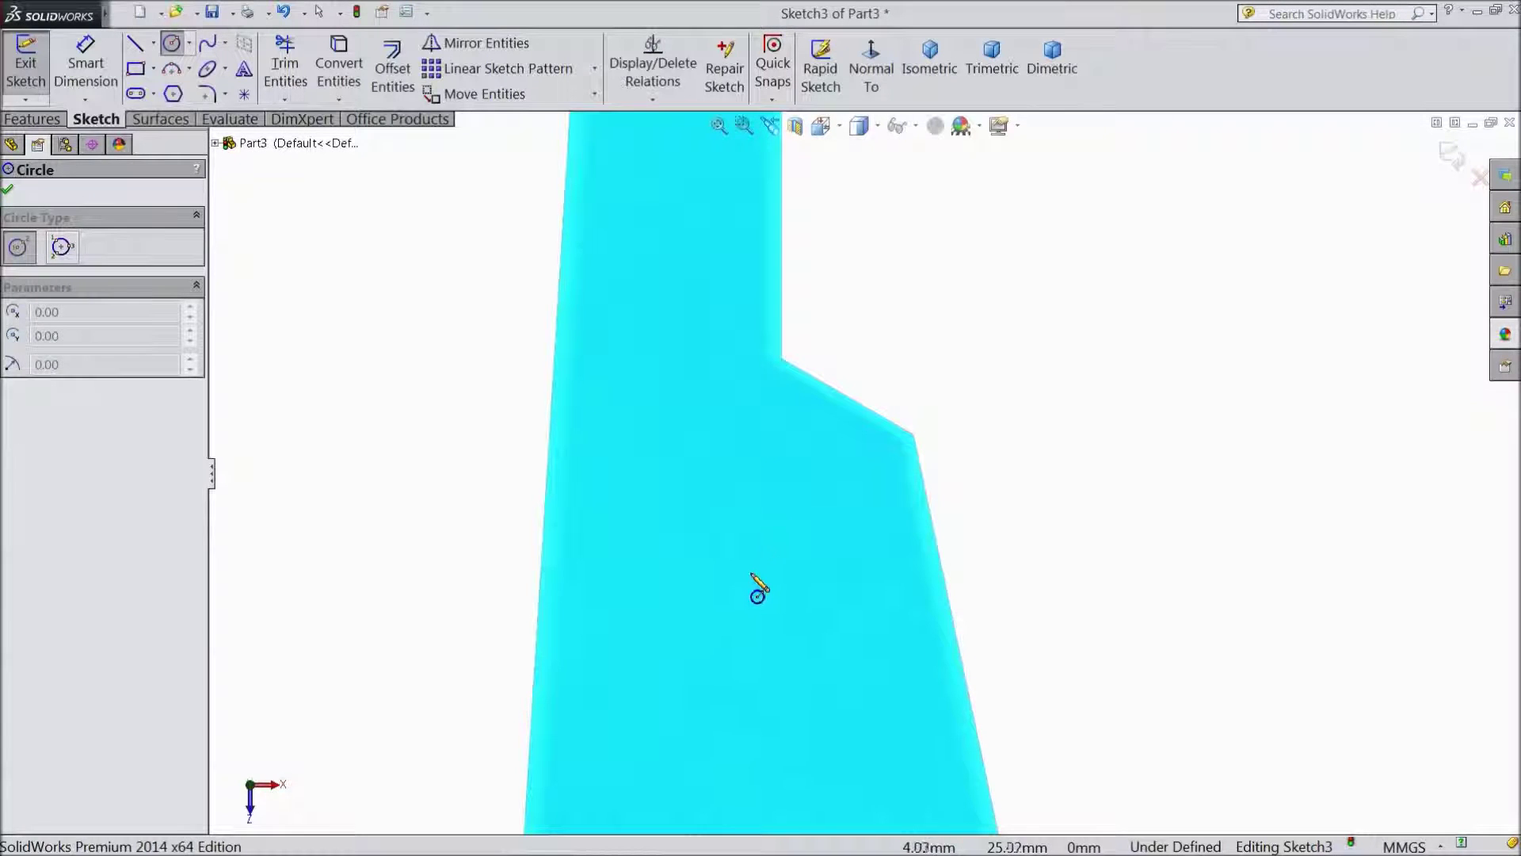
left_click(754, 570)
left_click(816, 501)
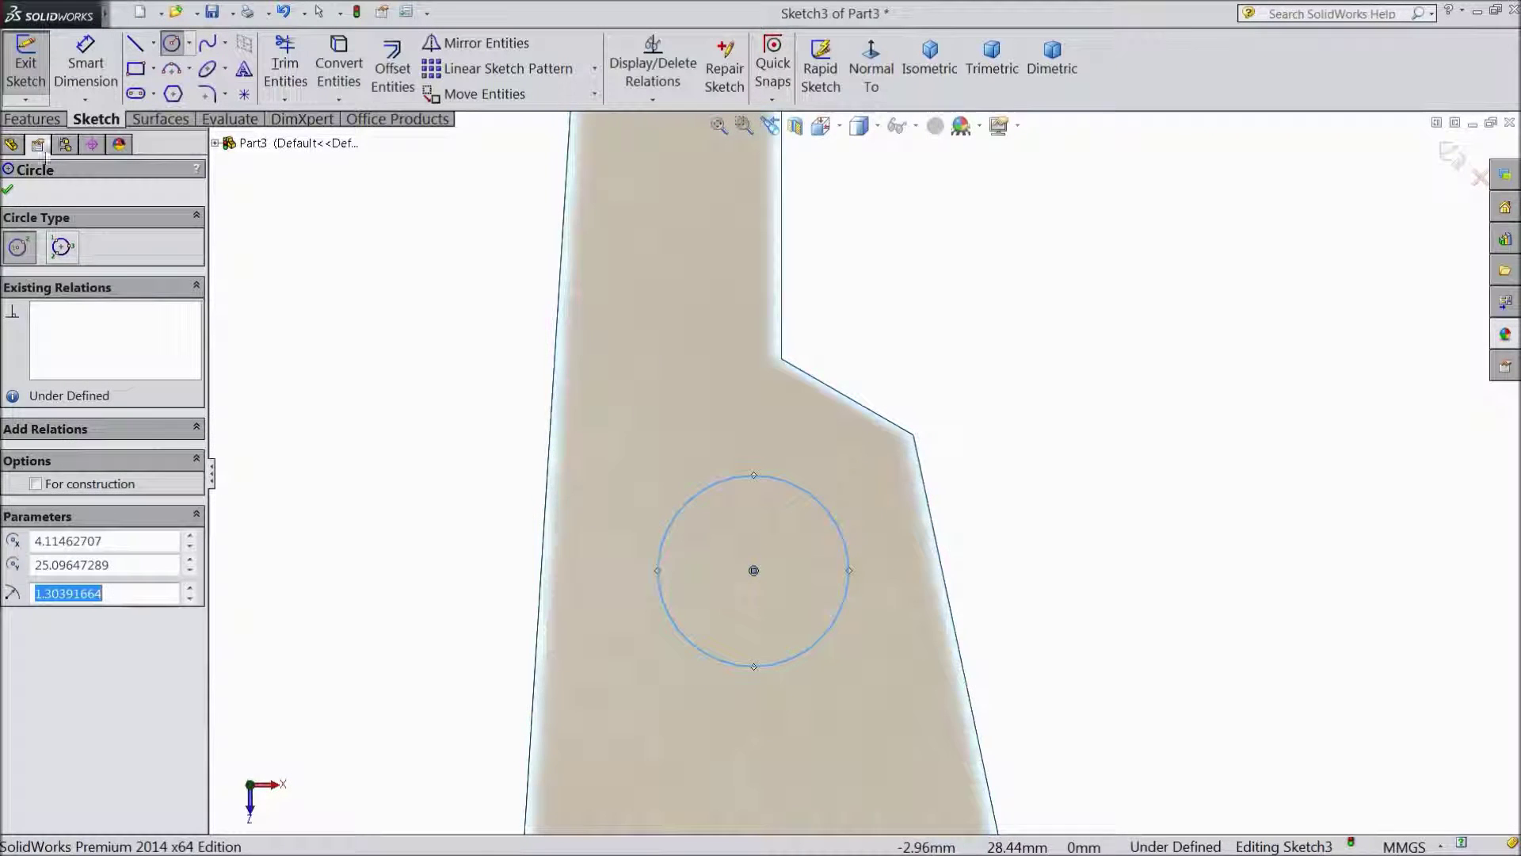
- Dimension the circle to a 2 mm diameter
left_click(82, 84)
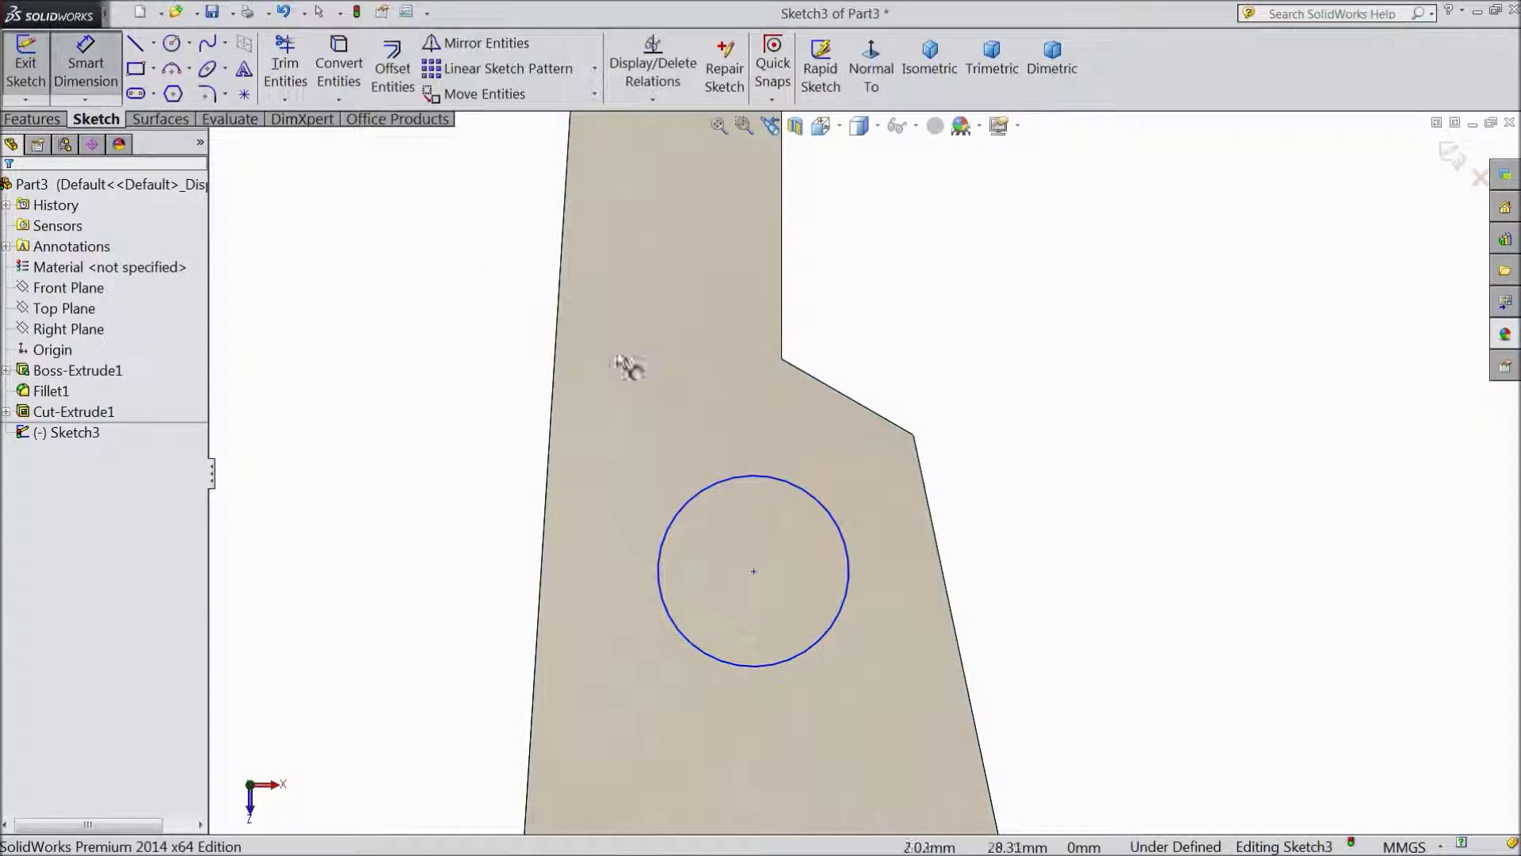
left_click(844, 610)
left_click(1068, 571)
type("2")
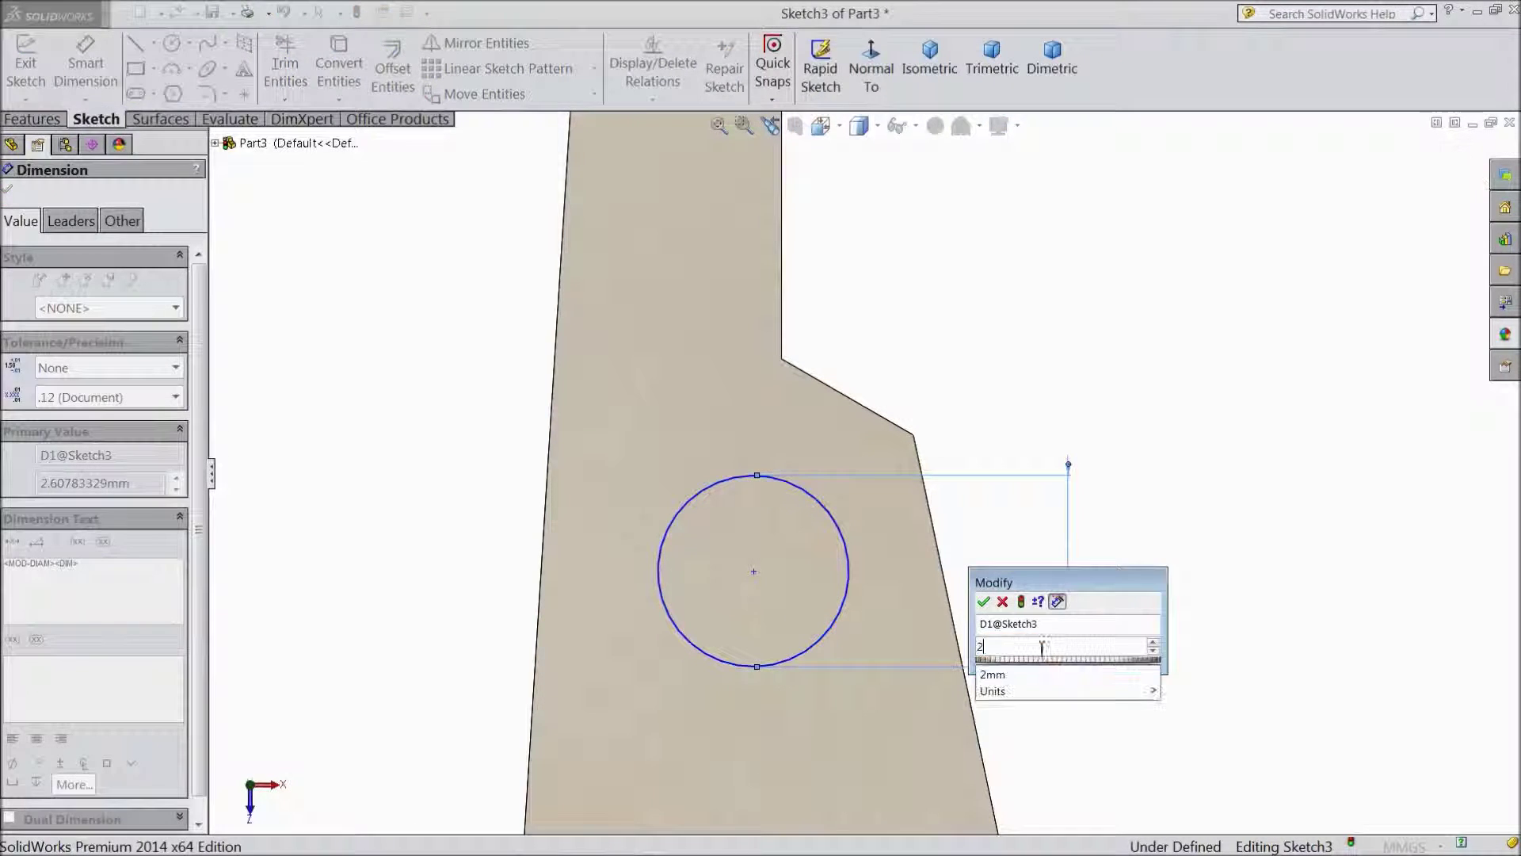
left_click(985, 604)
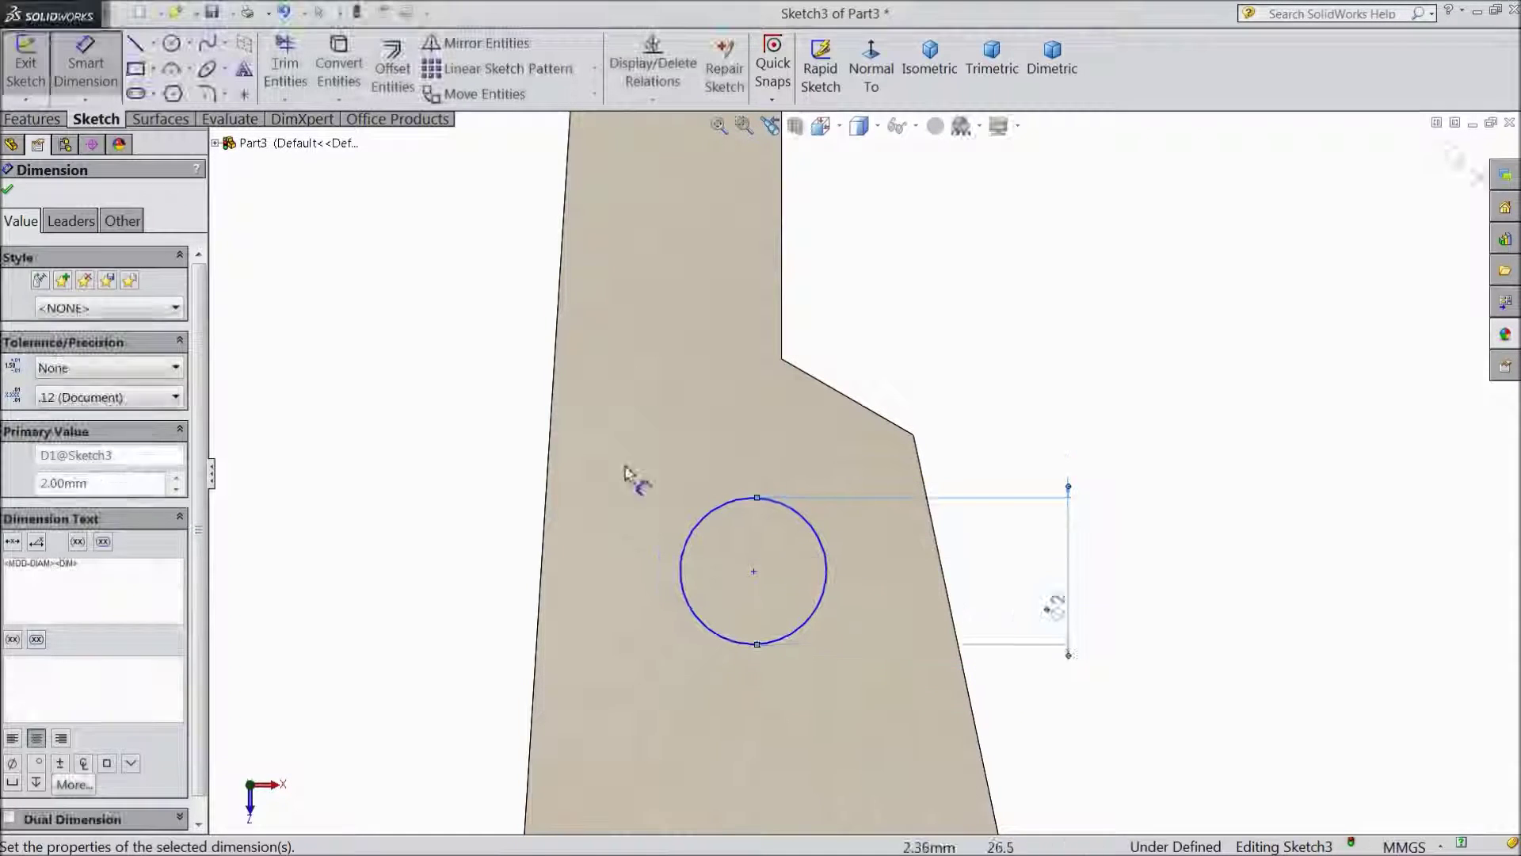
- Begin a 3 Point Corner Rectangle with its first corner inside the circle
left_click(153, 69)
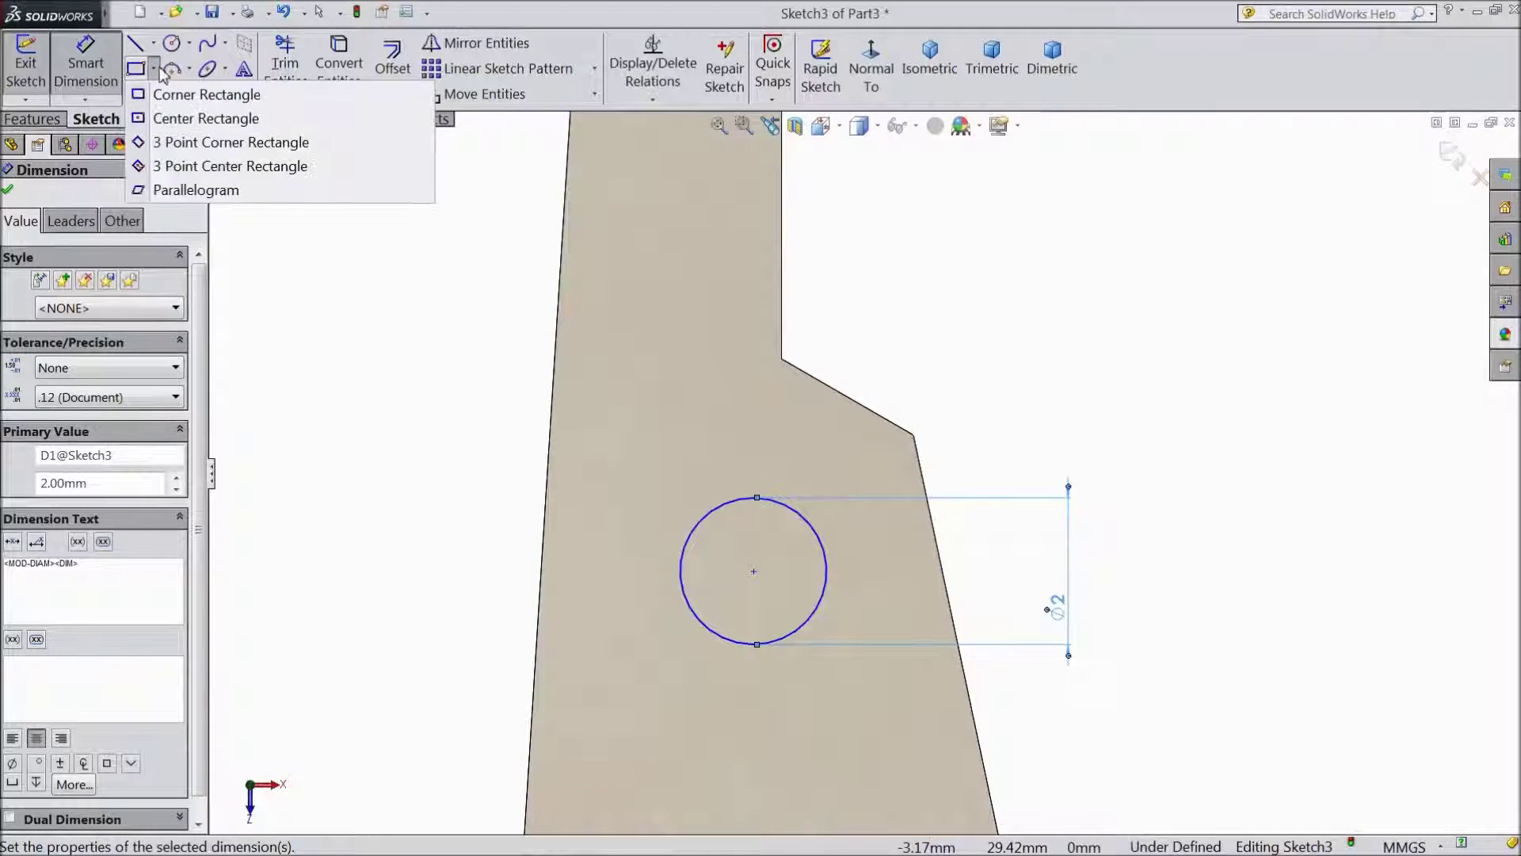
left_click(192, 143)
left_click(846, 331)
- Complete the angled three-point rectangle through the circle and return to selecting
left_click(733, 545)
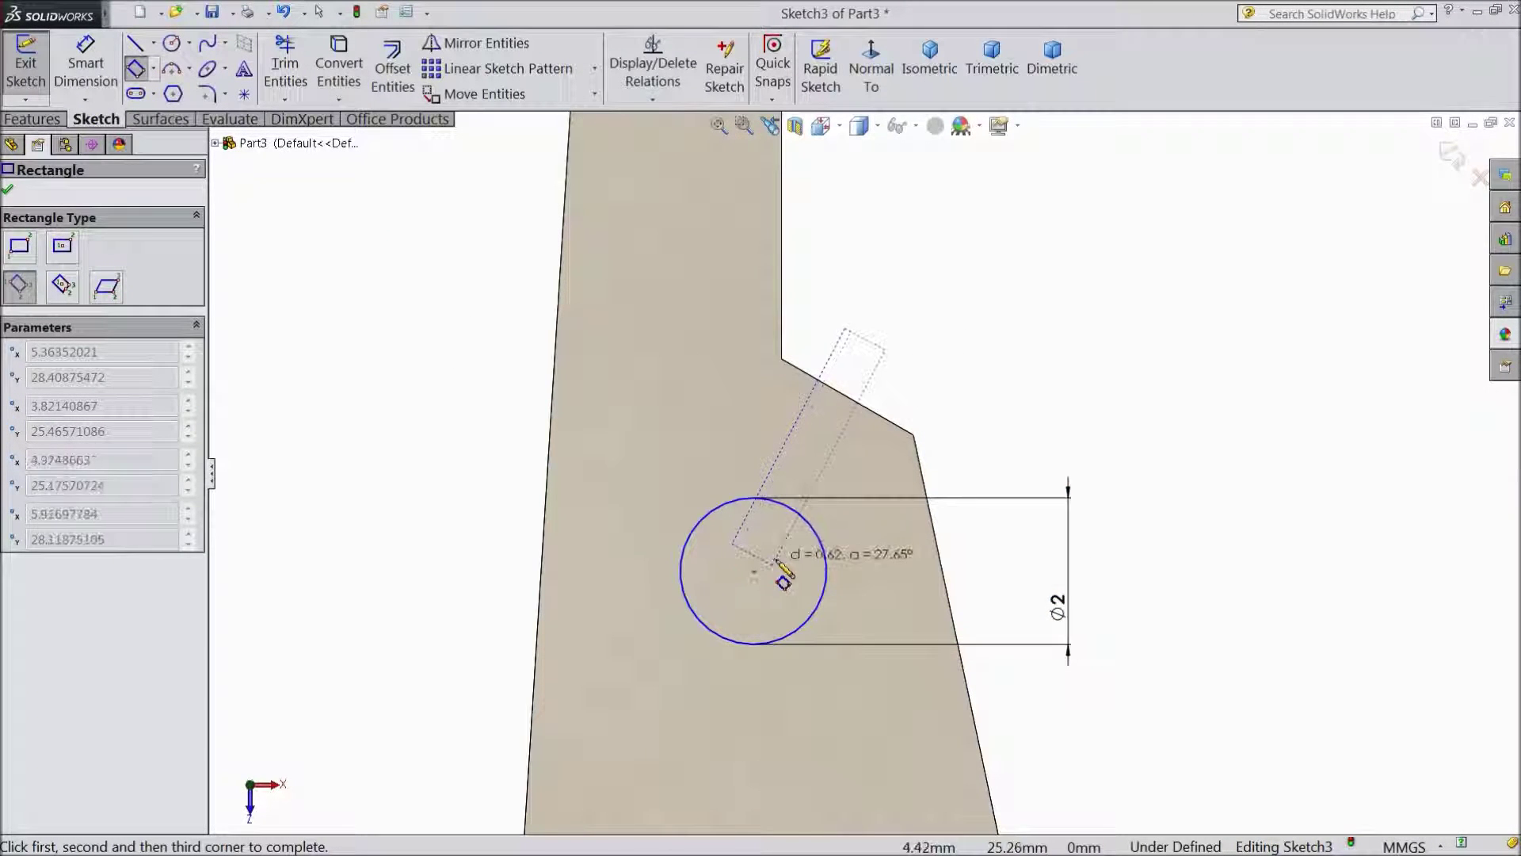
left_click(783, 572)
scroll(790, 519, "down", 2)
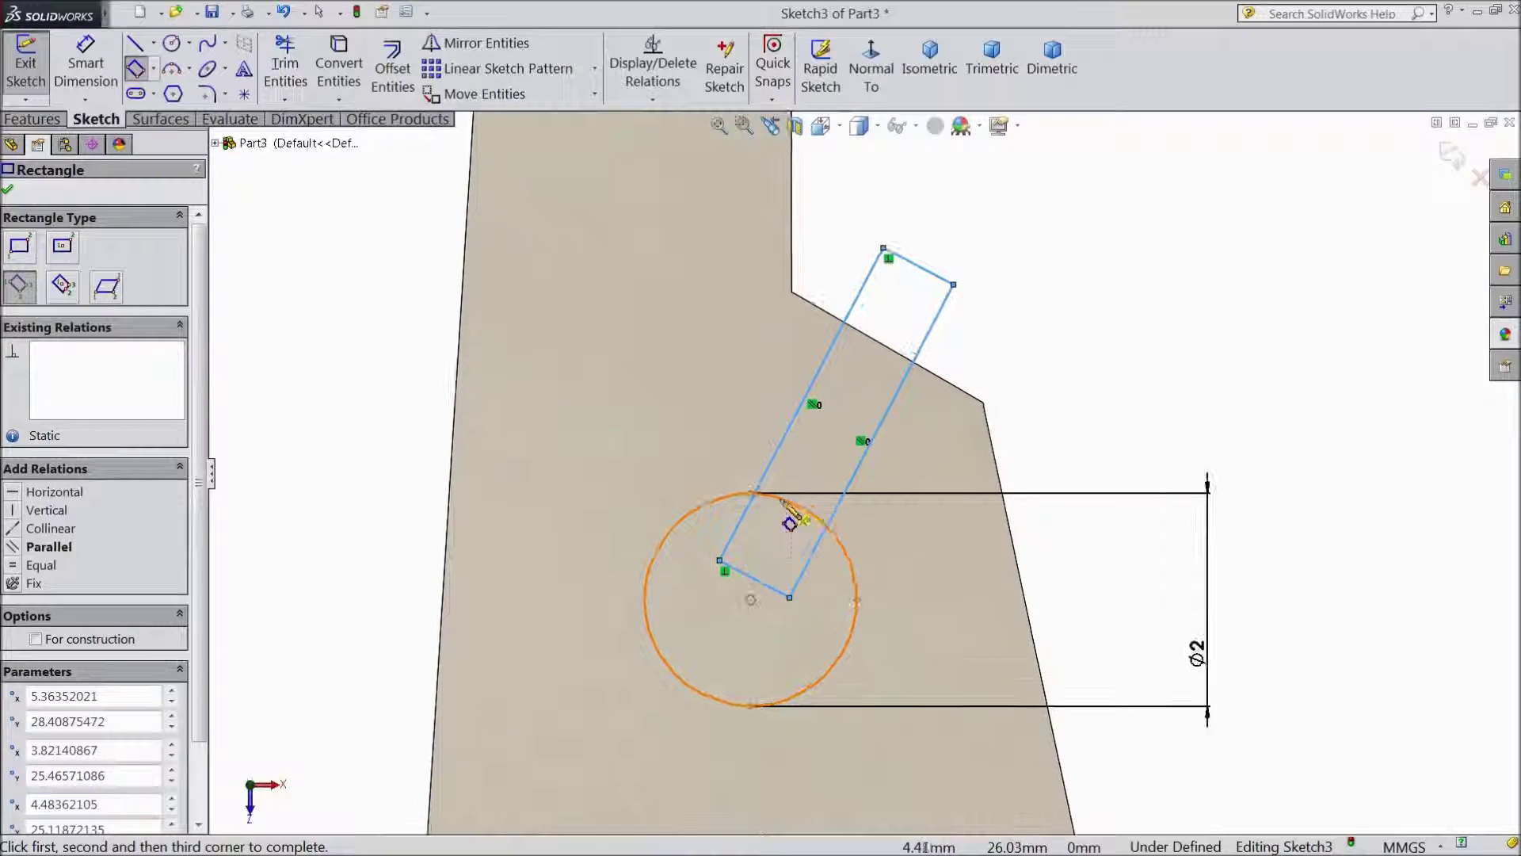
right_click(1046, 267)
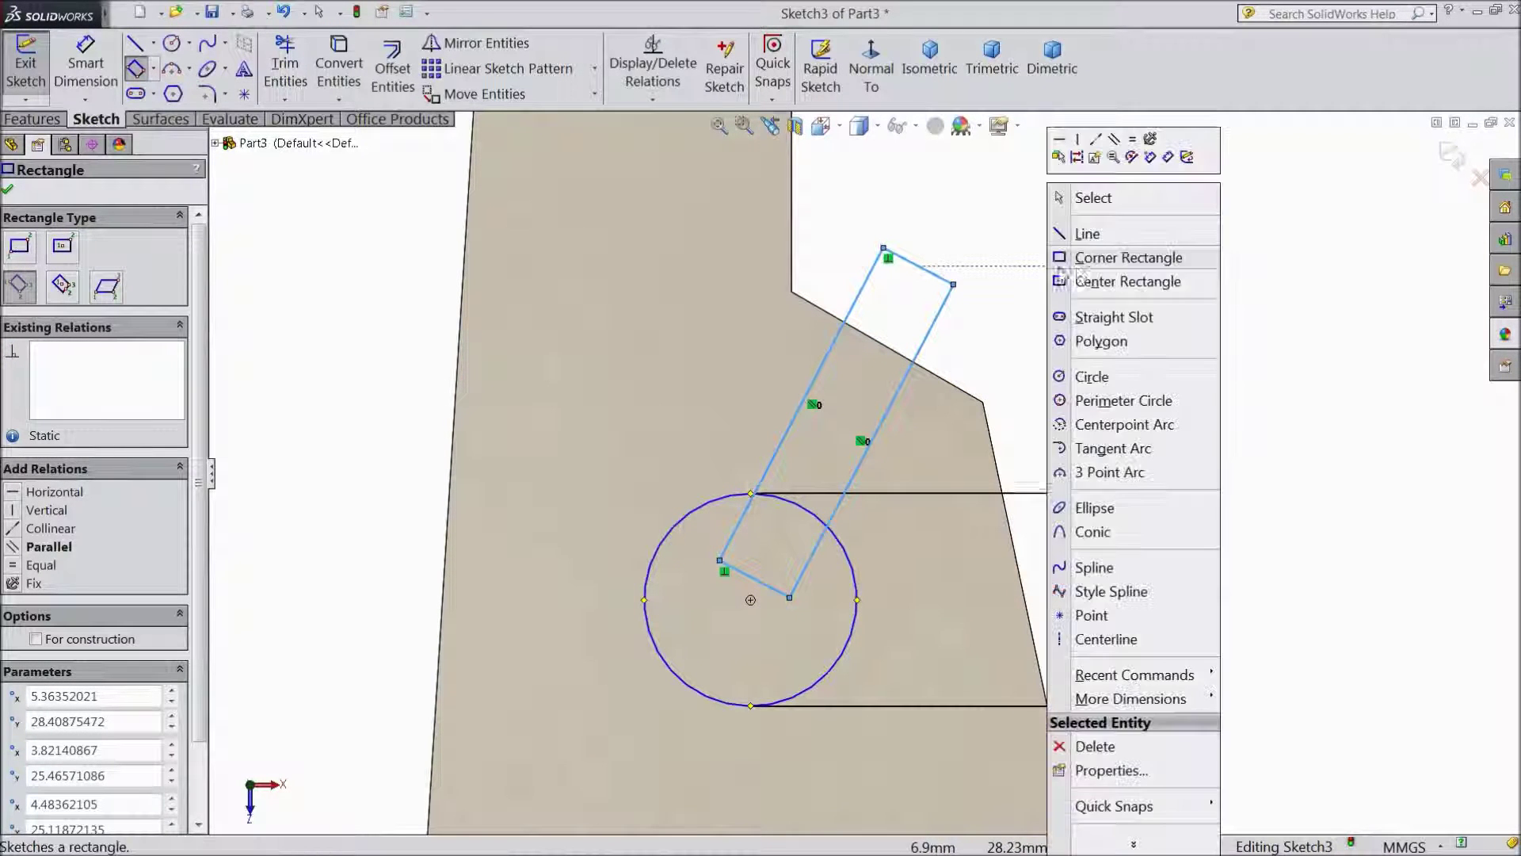
left_click(1093, 197)
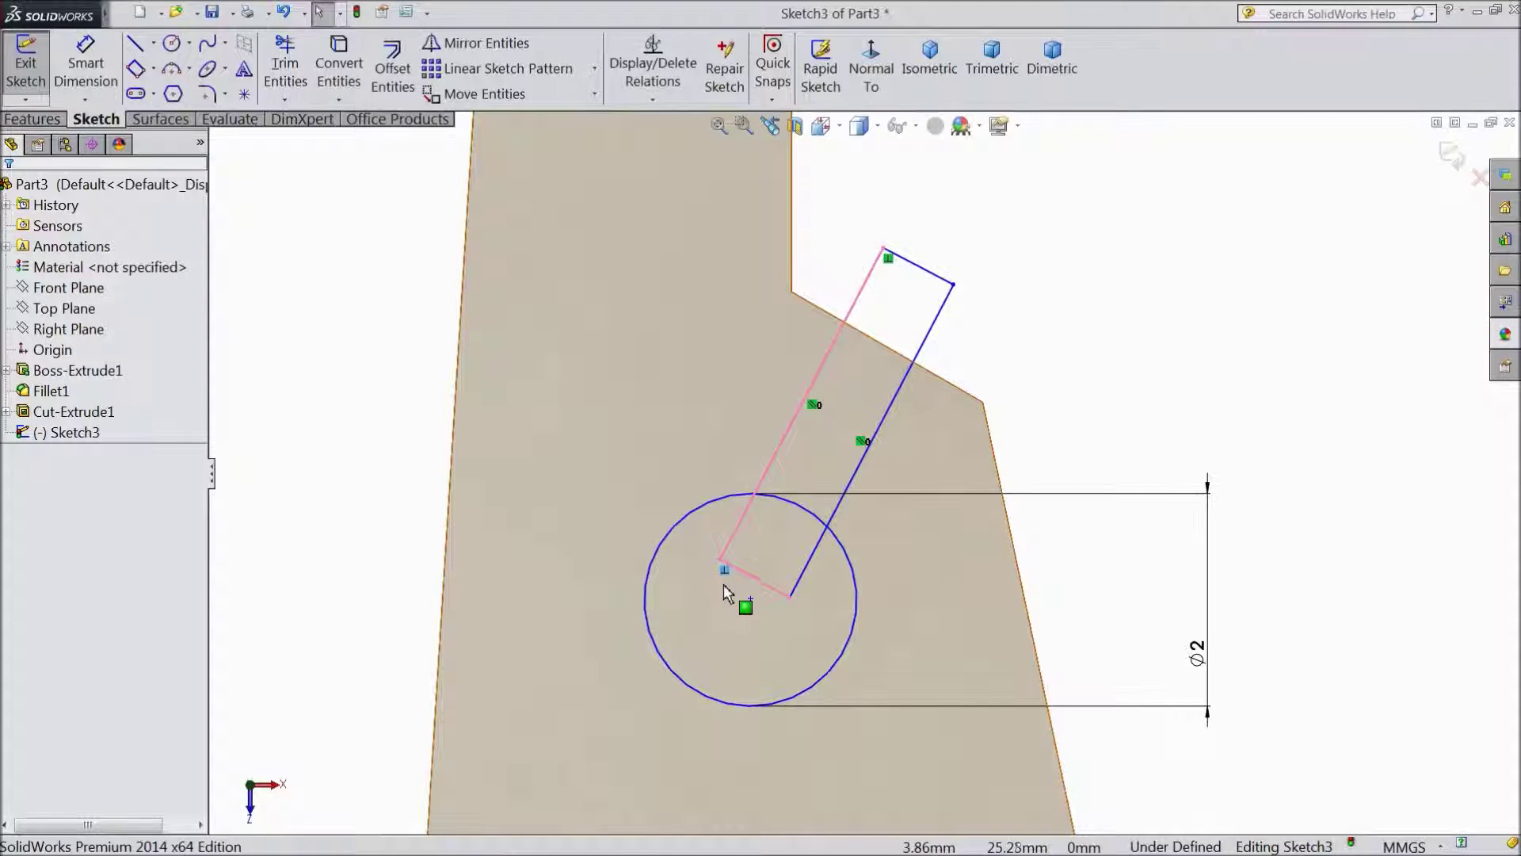
- Dimension the slot width to 0.35 mm and the circle-to-notch-edge distance to 1.6 mm
scroll(867, 476, "up", 1)
left_click(111, 86)
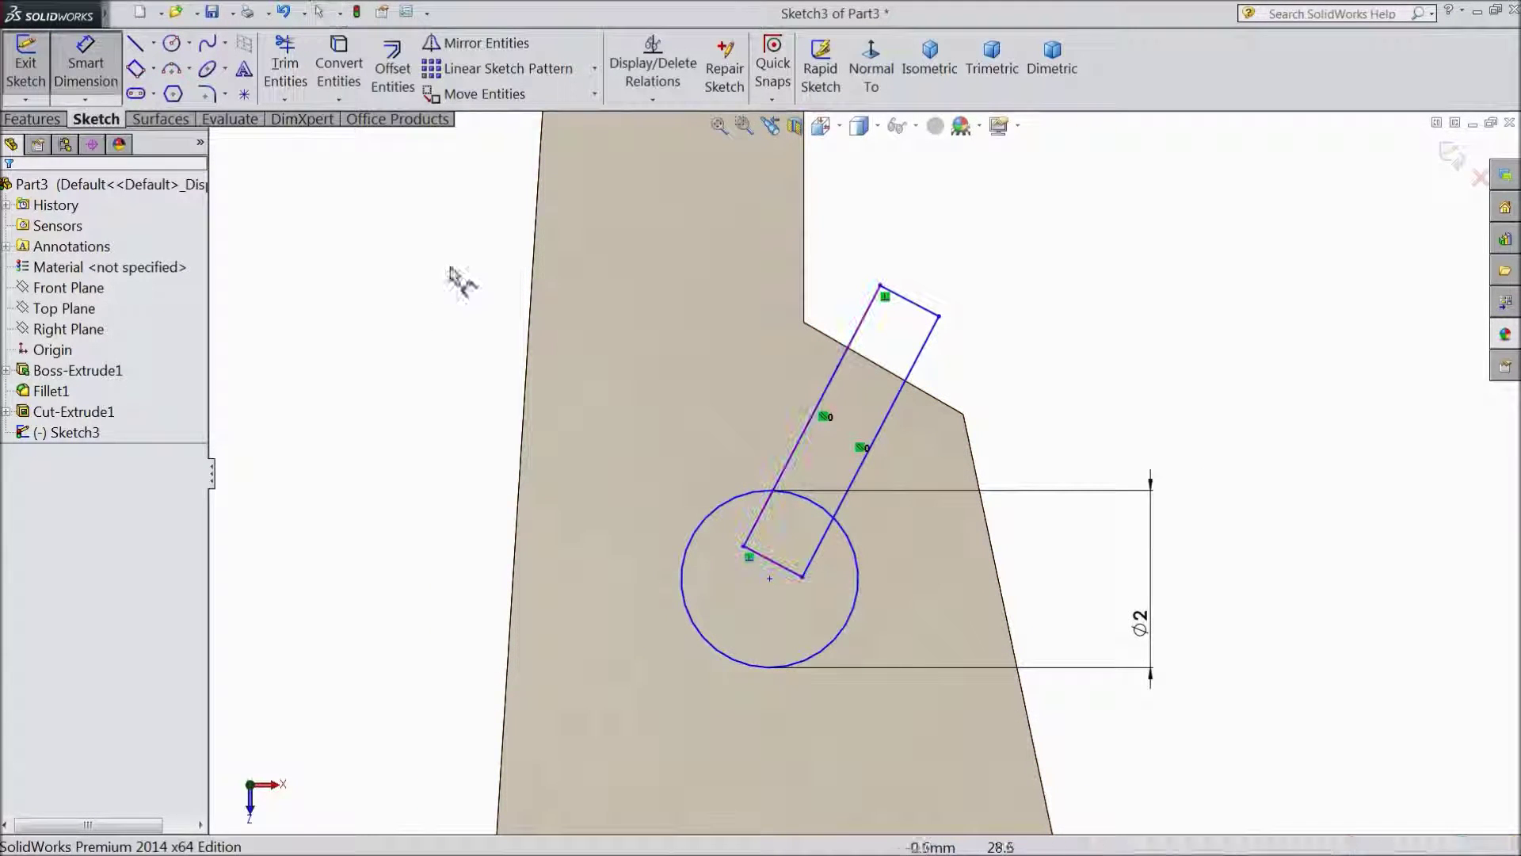
left_click(918, 308)
left_click(958, 269)
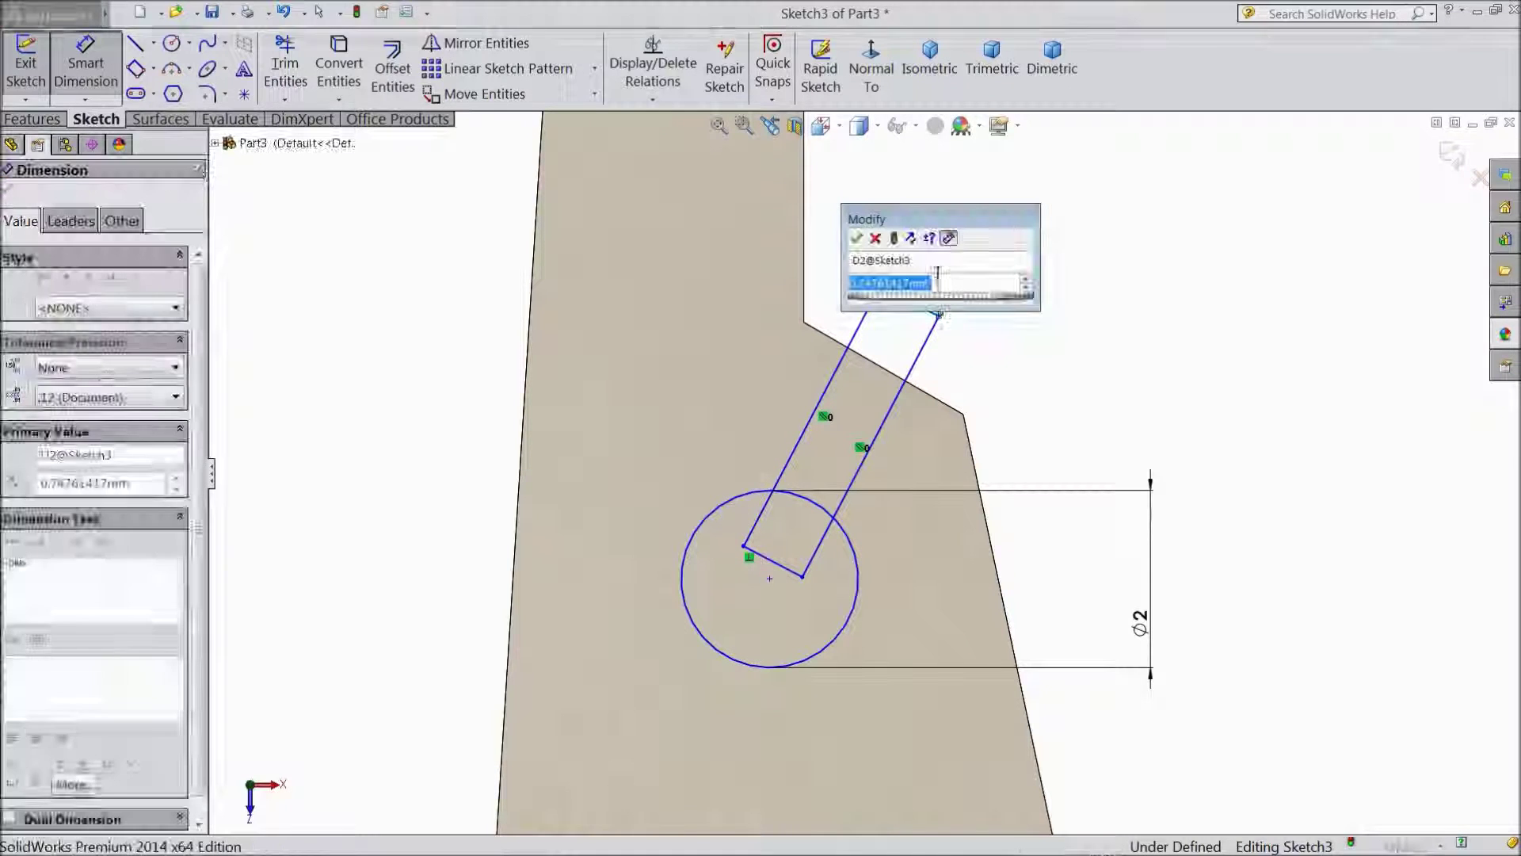
type("0.3")
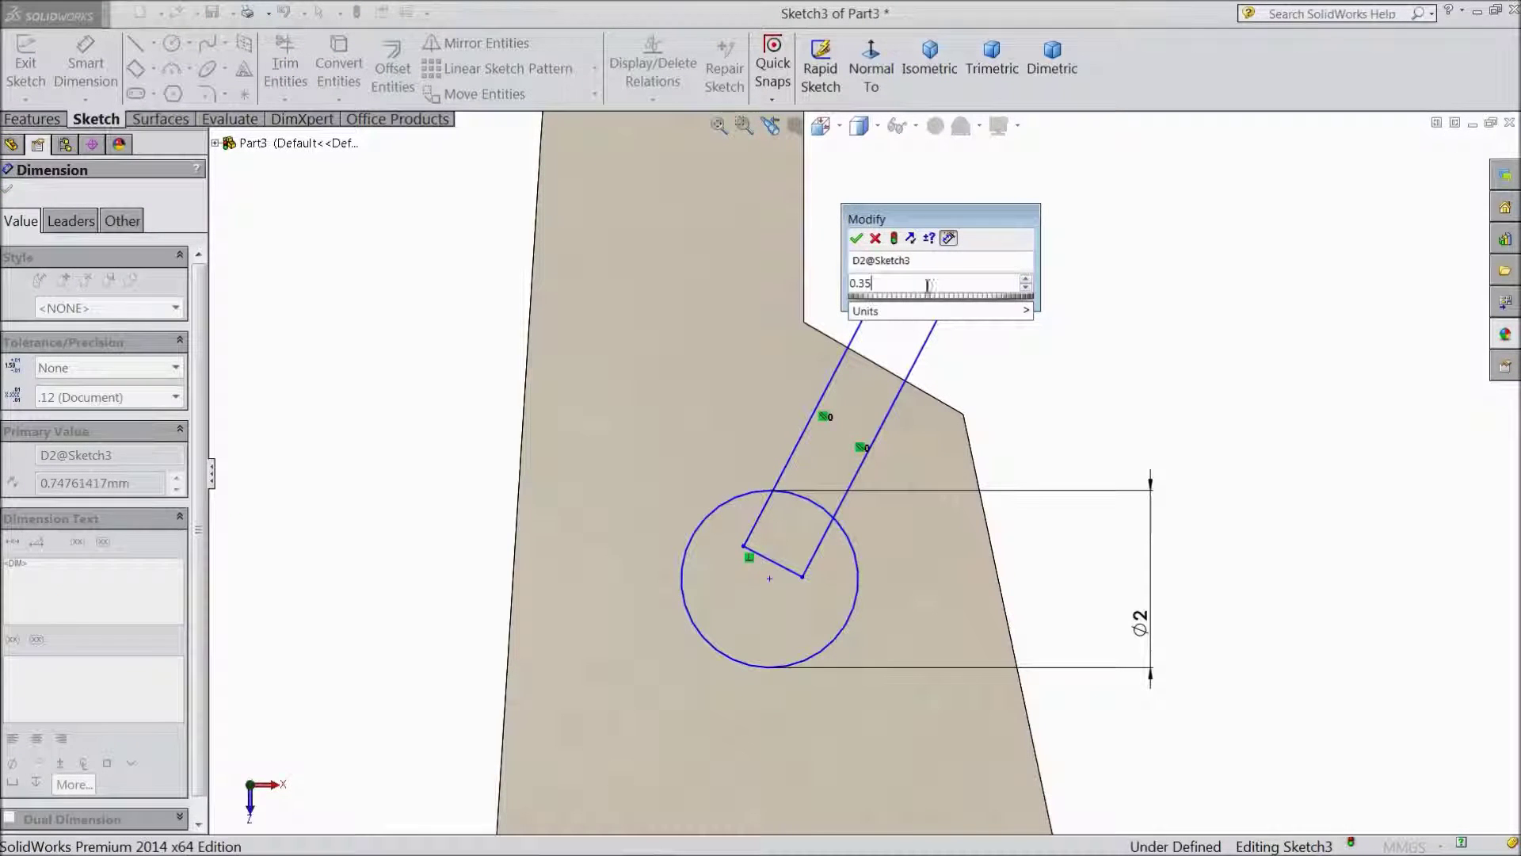
type("5")
left_click(856, 237)
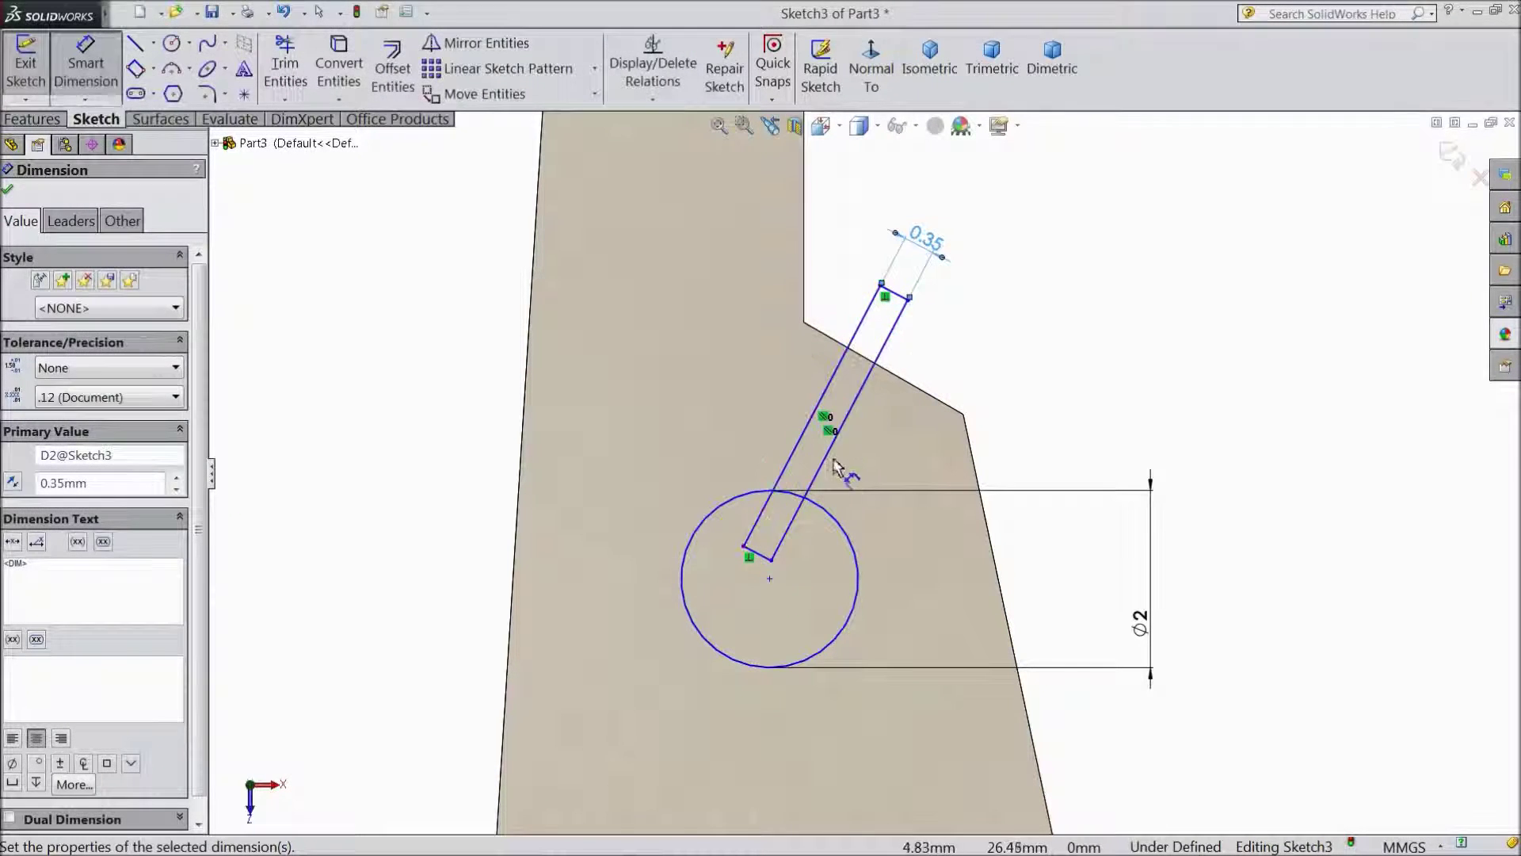
scroll(833, 469, "down", 1)
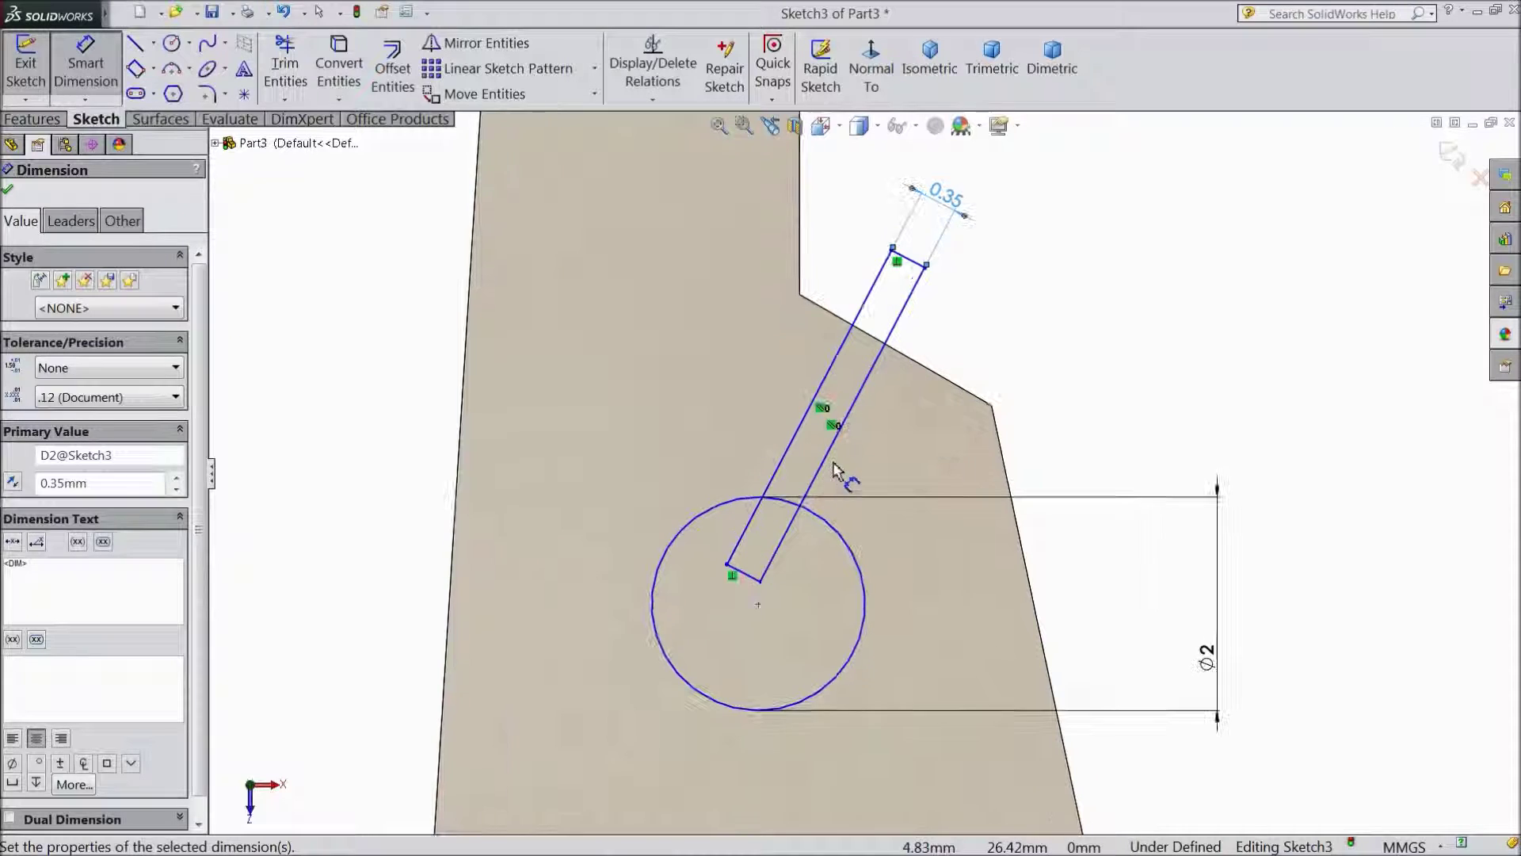
left_click(857, 569)
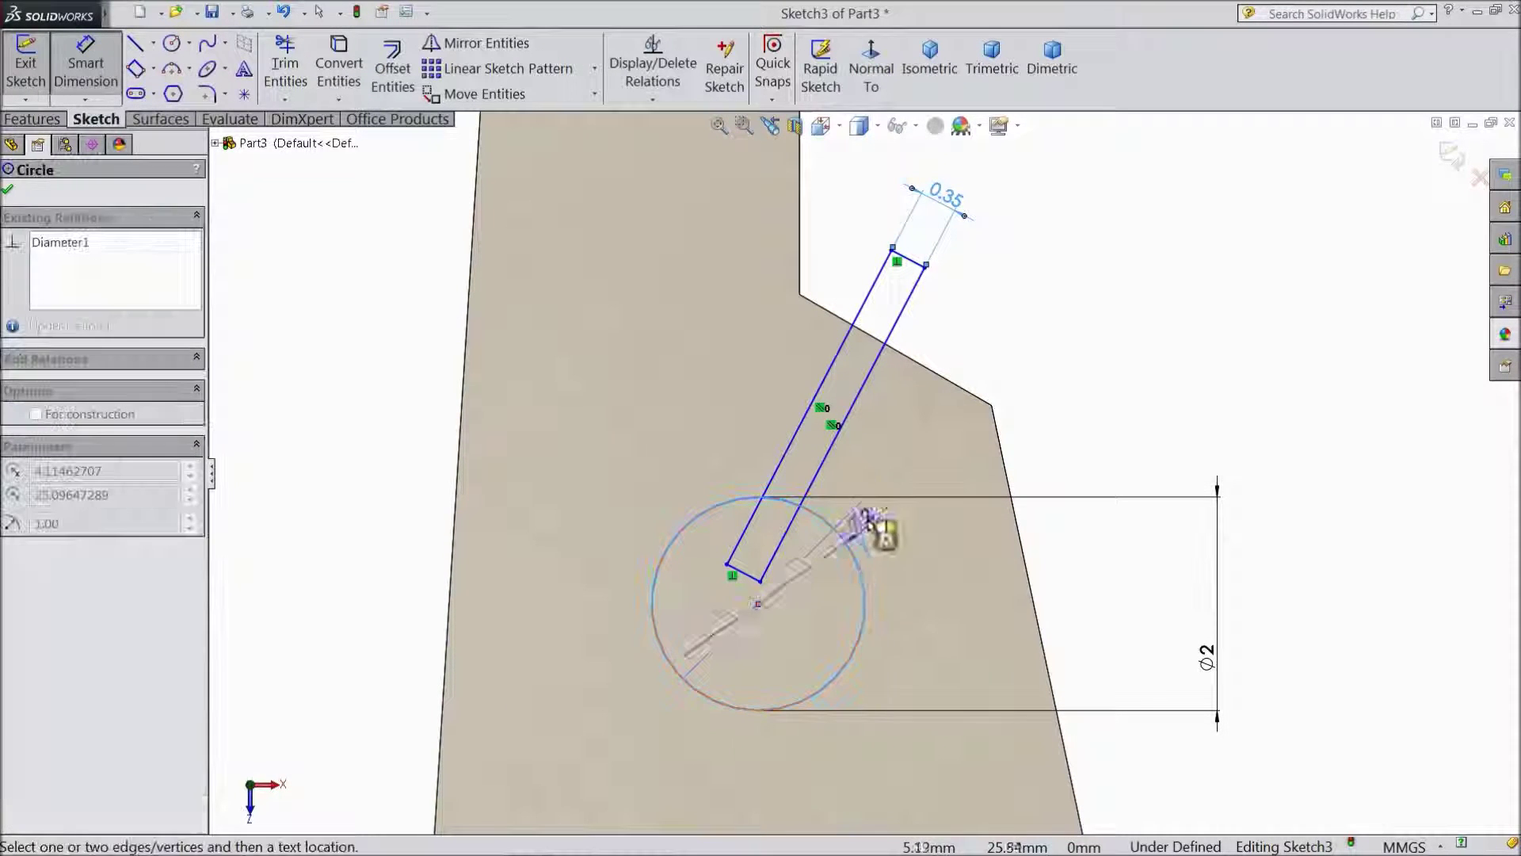
left_click(956, 394)
left_click(1105, 598)
type("1.6")
left_click(1011, 563)
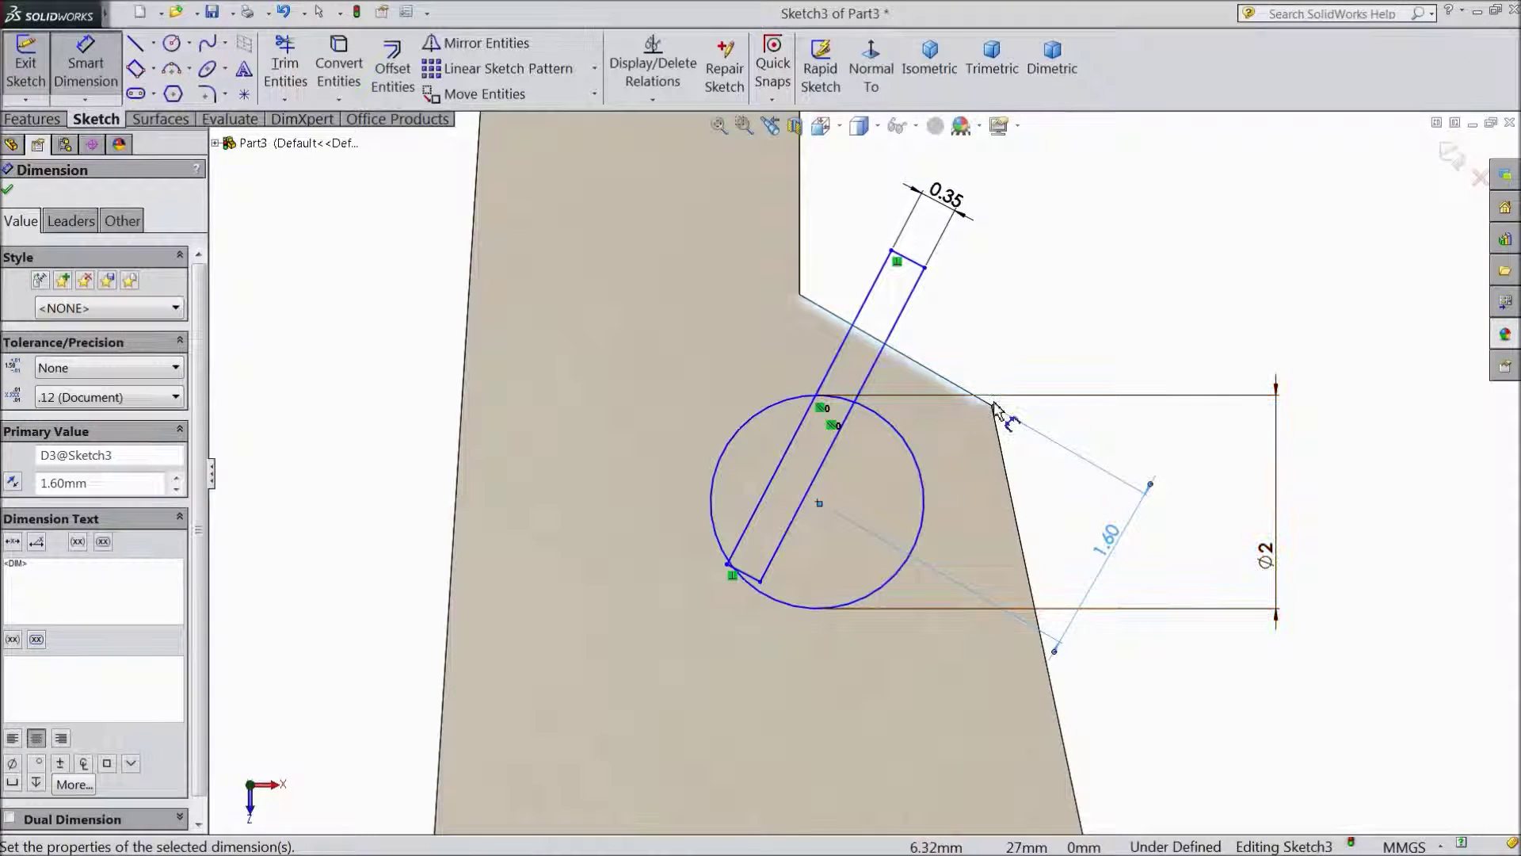
key("Escape")
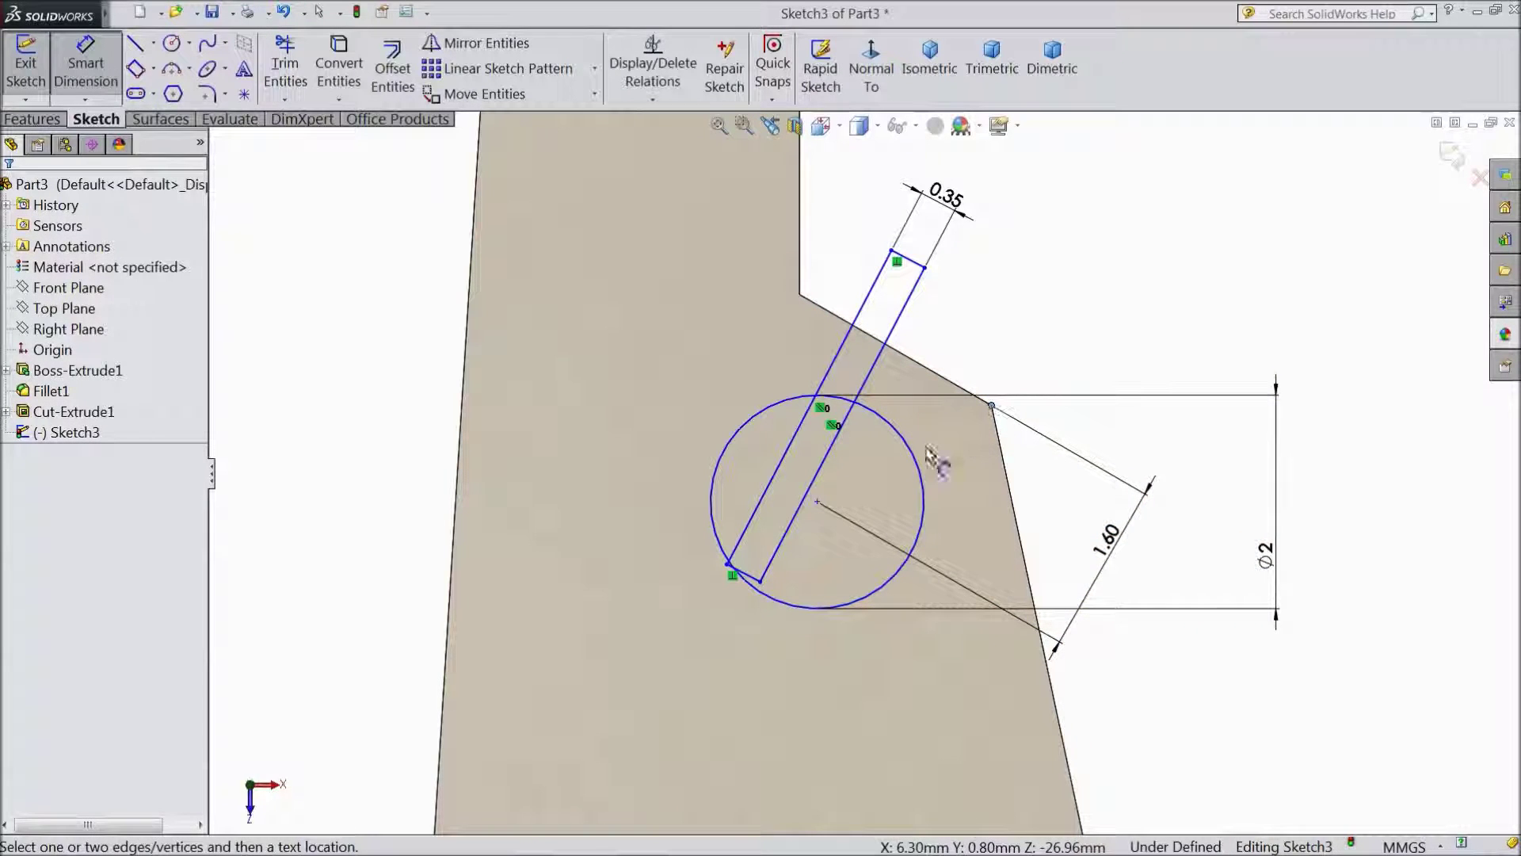
- Add the 1.5 mm horizontal distance to the circle's centre and 1 mm on the slot's side line
left_click(817, 502)
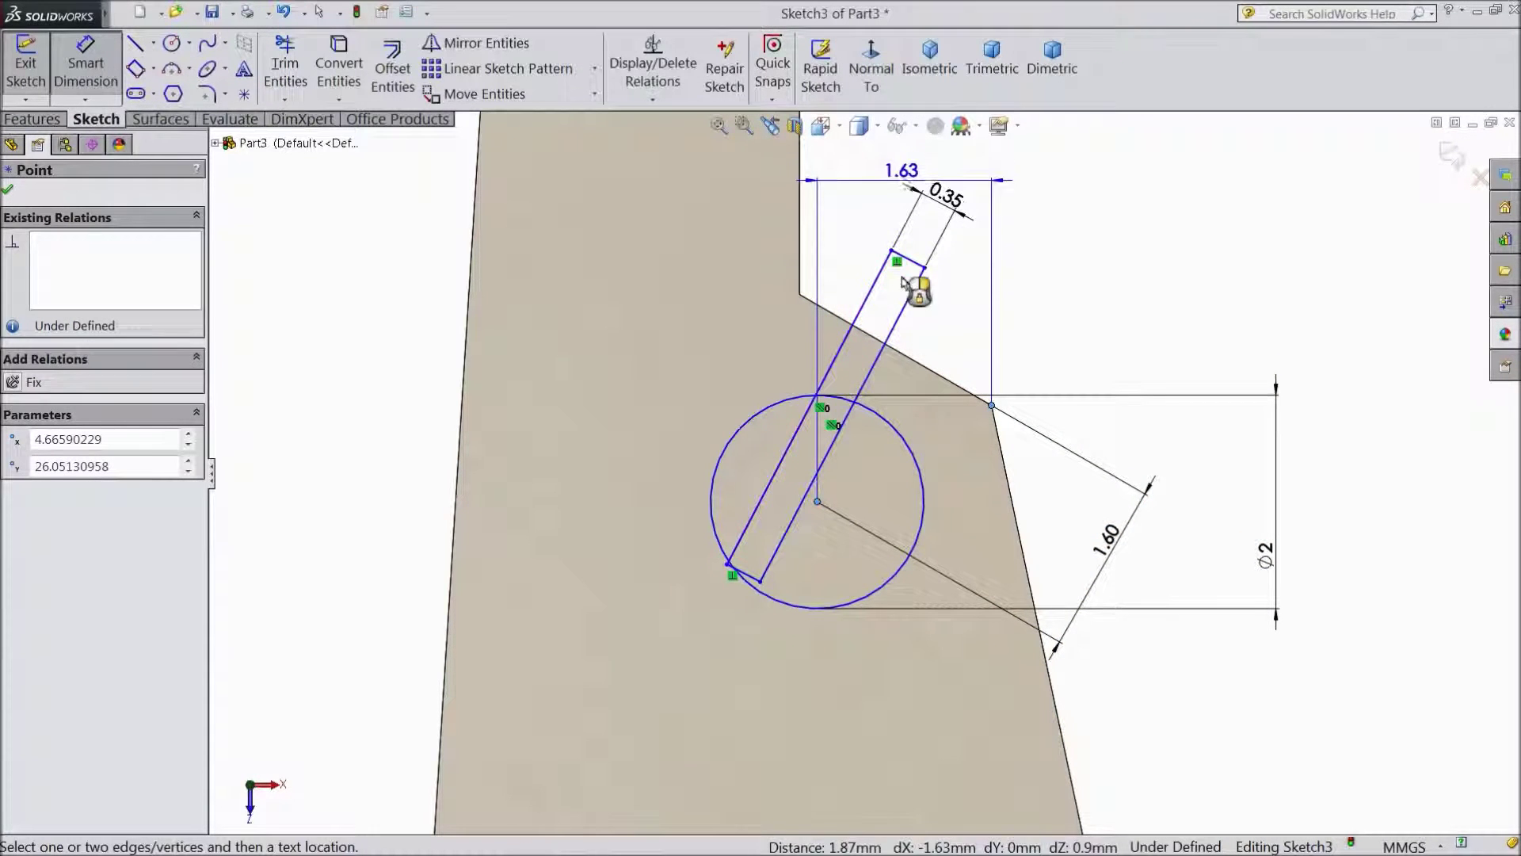
scroll(879, 269, "up", 2)
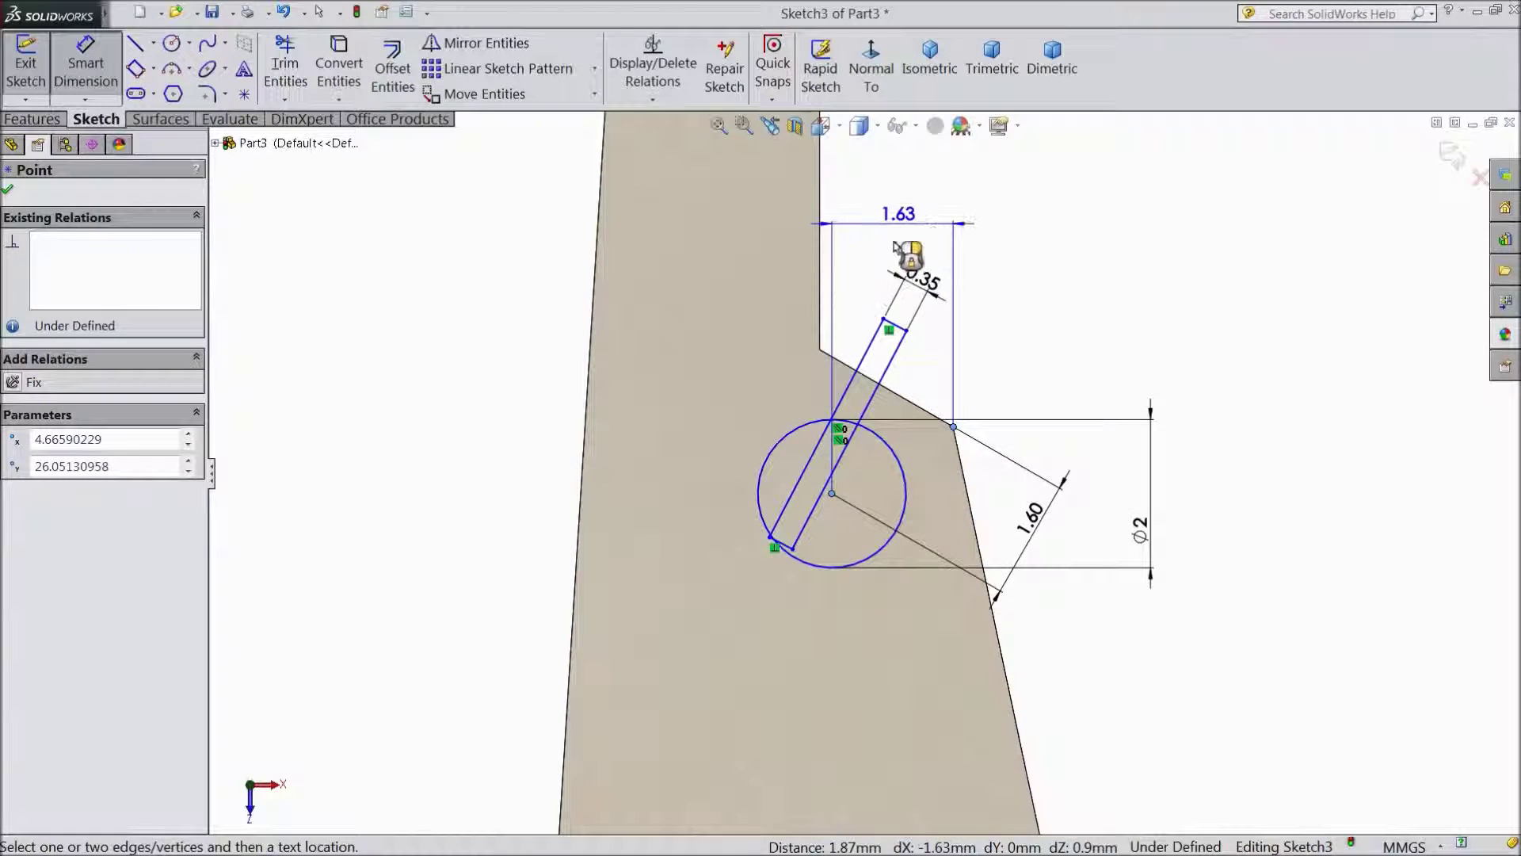
left_click(894, 242)
type("1.5")
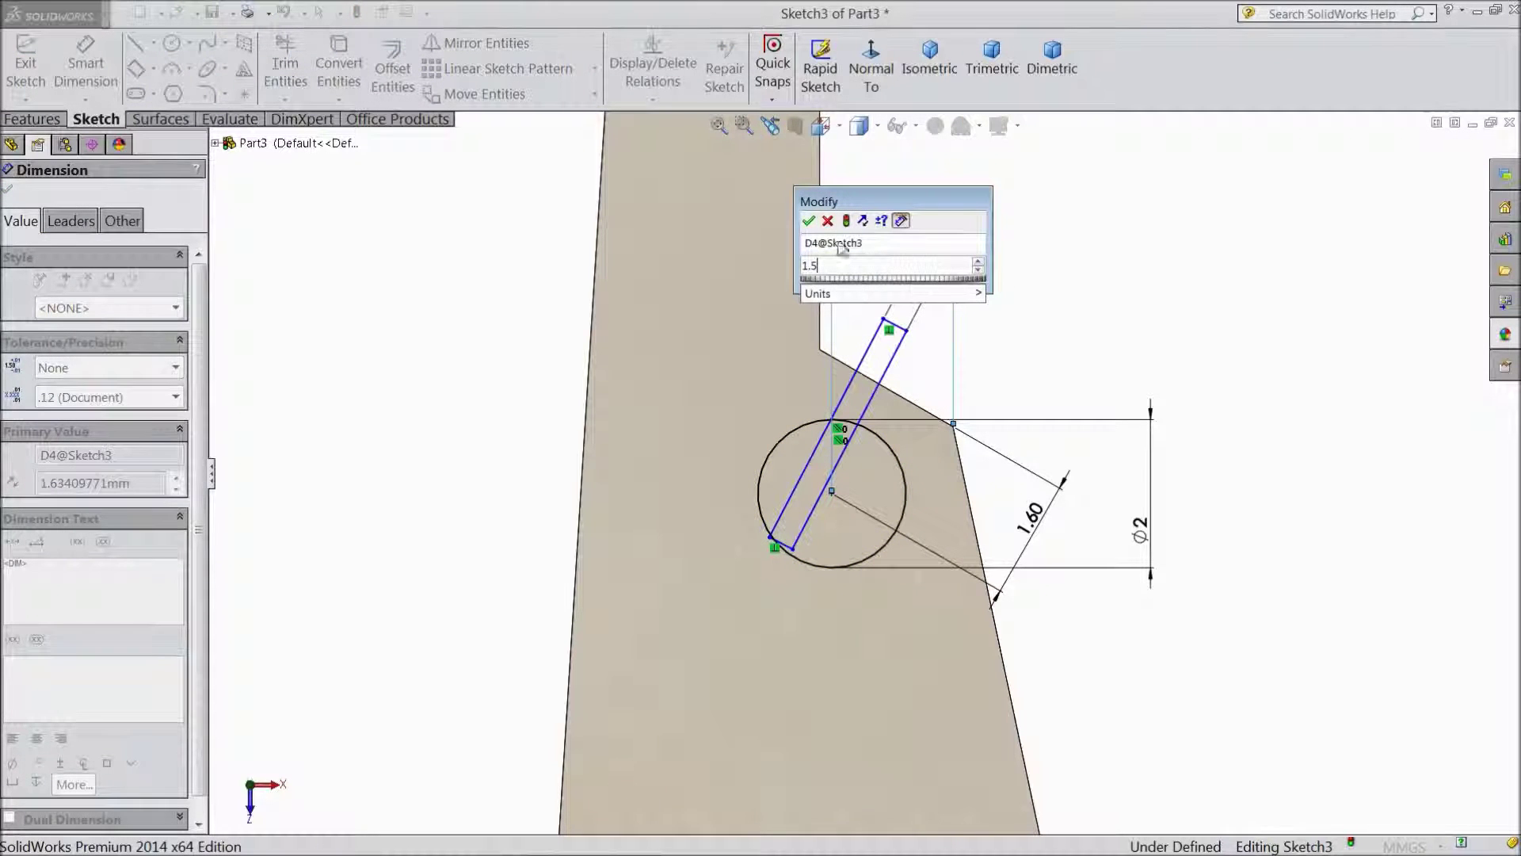
left_click(809, 222)
scroll(832, 324, "down", 2)
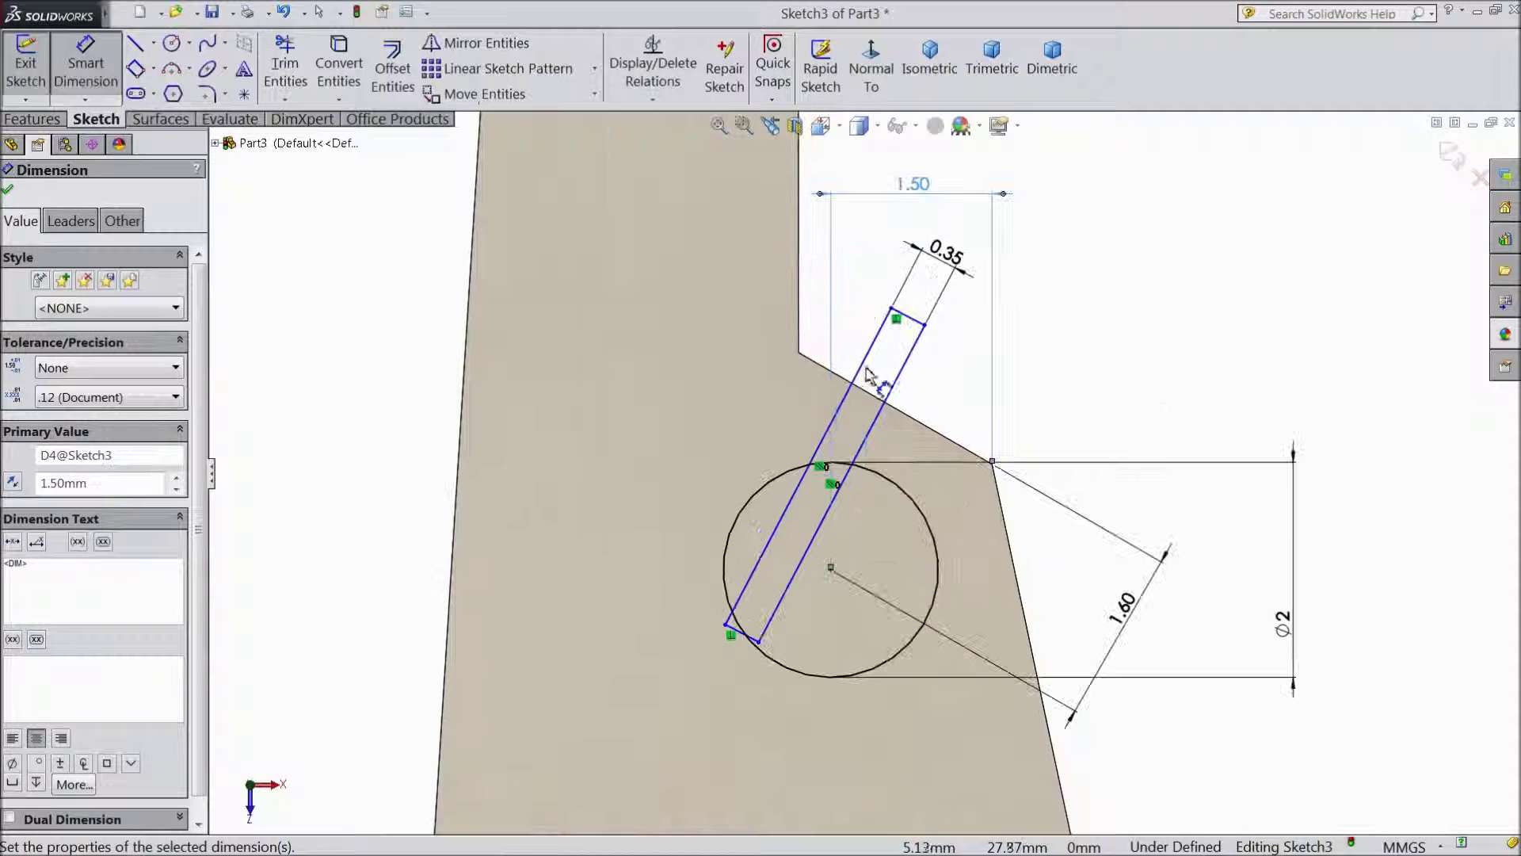
left_click(865, 363)
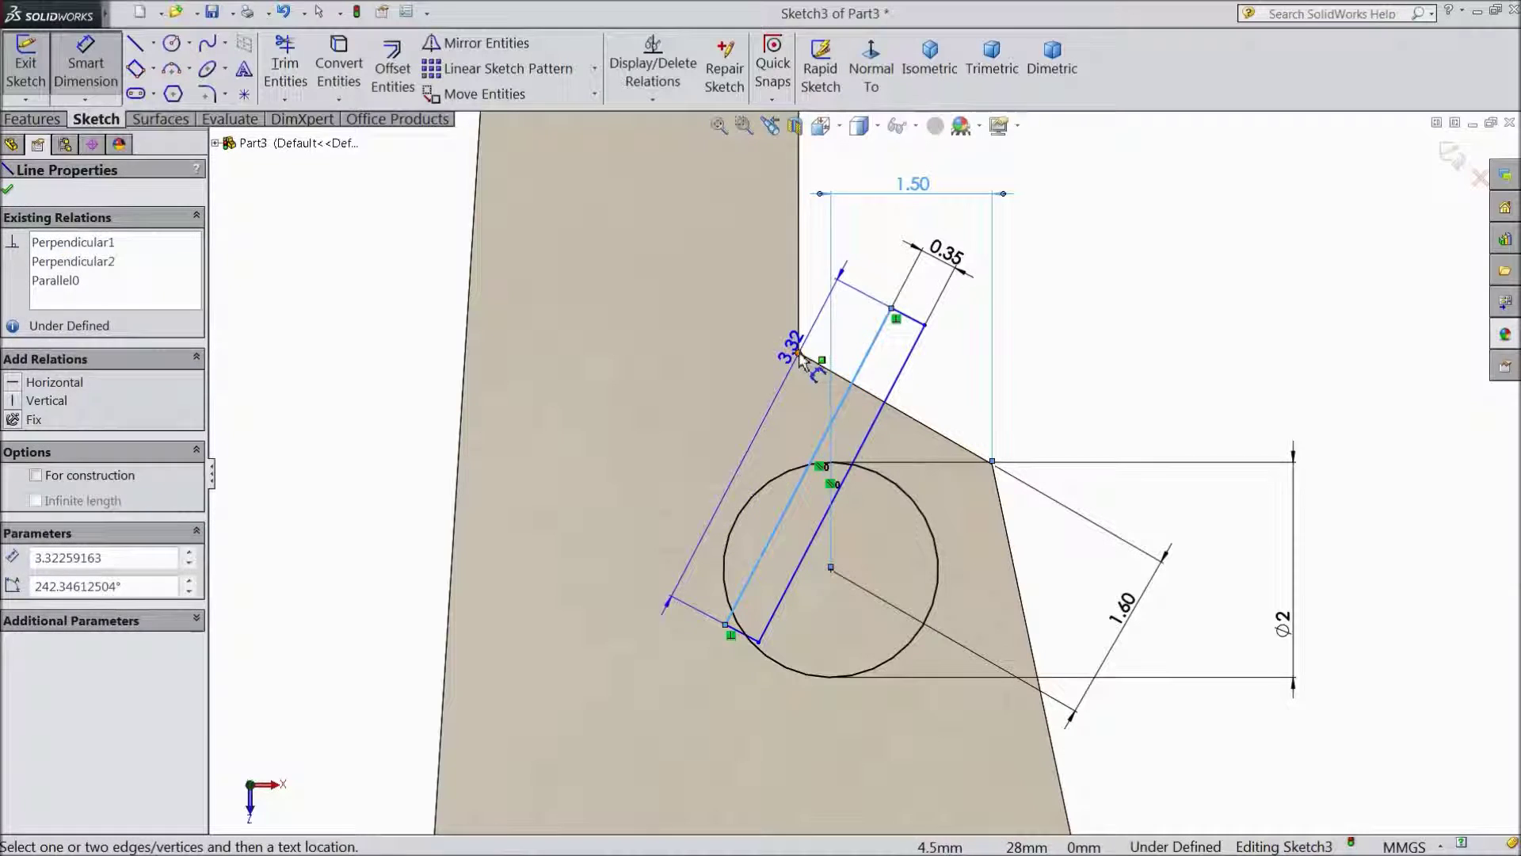
left_click(866, 329)
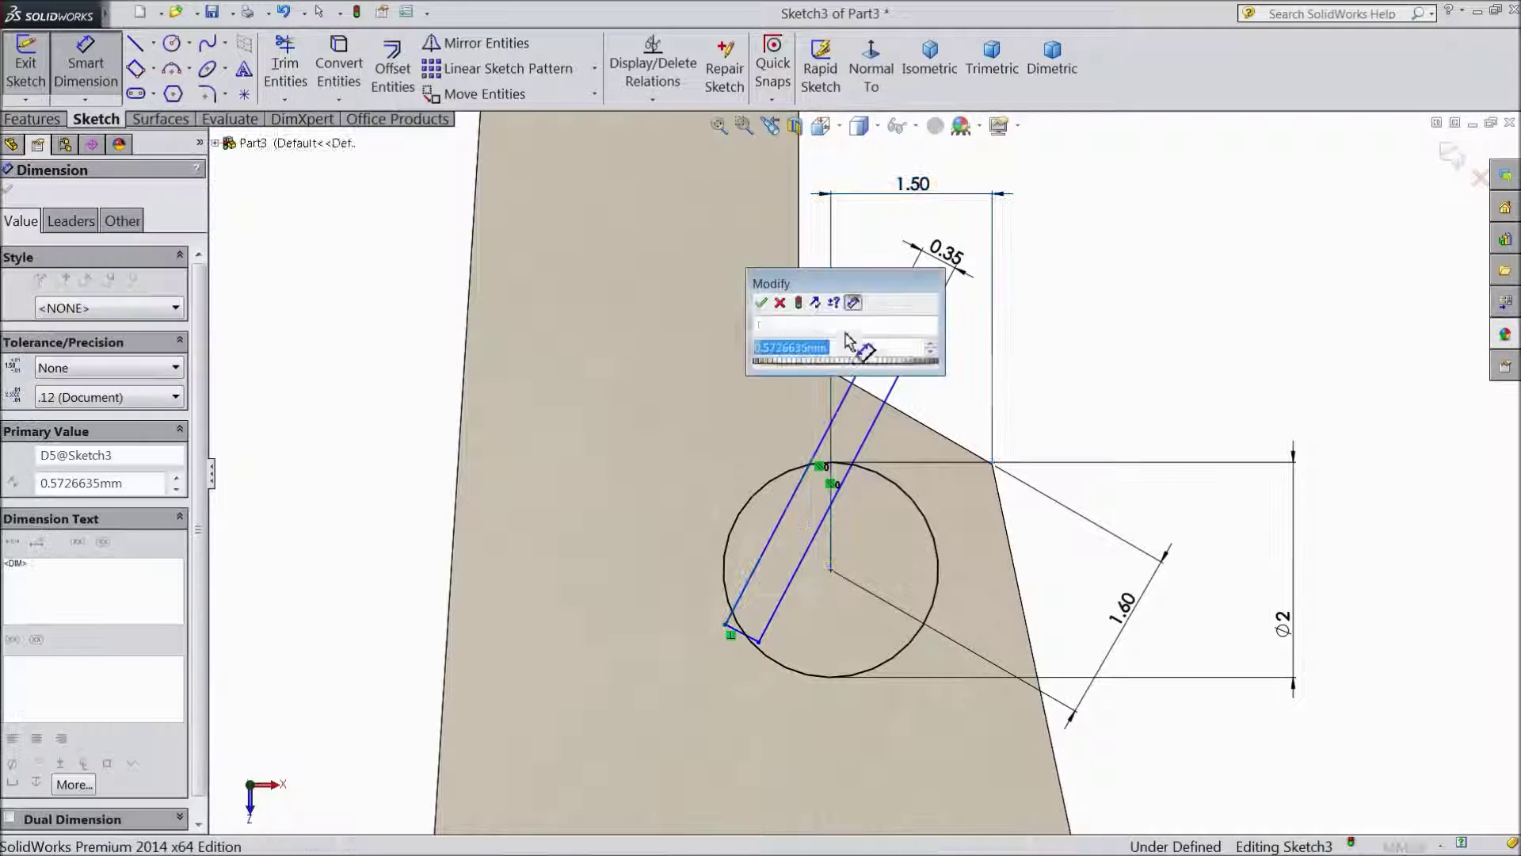
type("1")
left_click(762, 307)
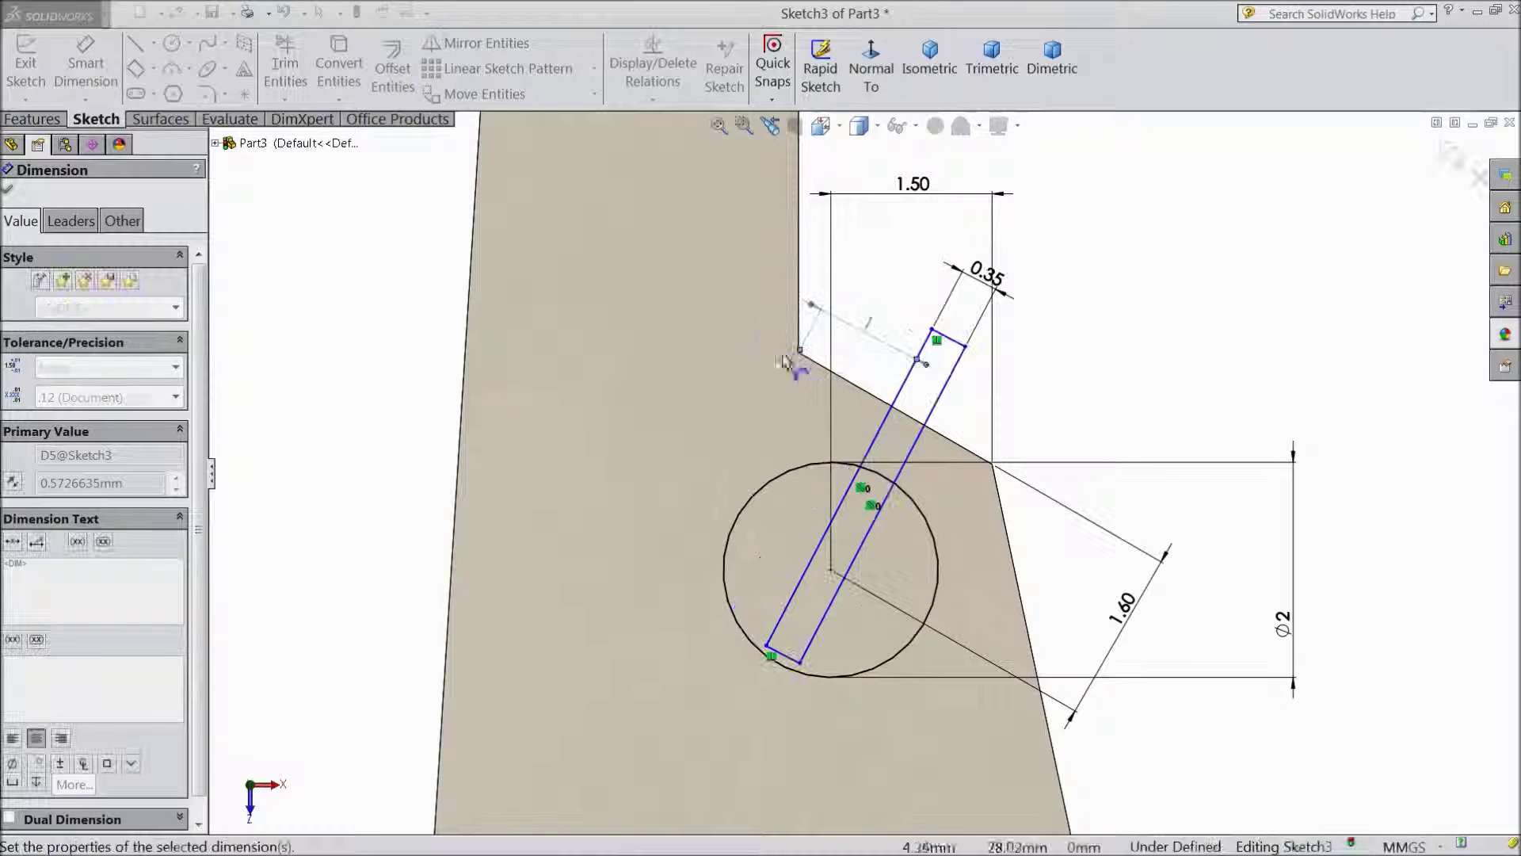
scroll(927, 487, "down", 2)
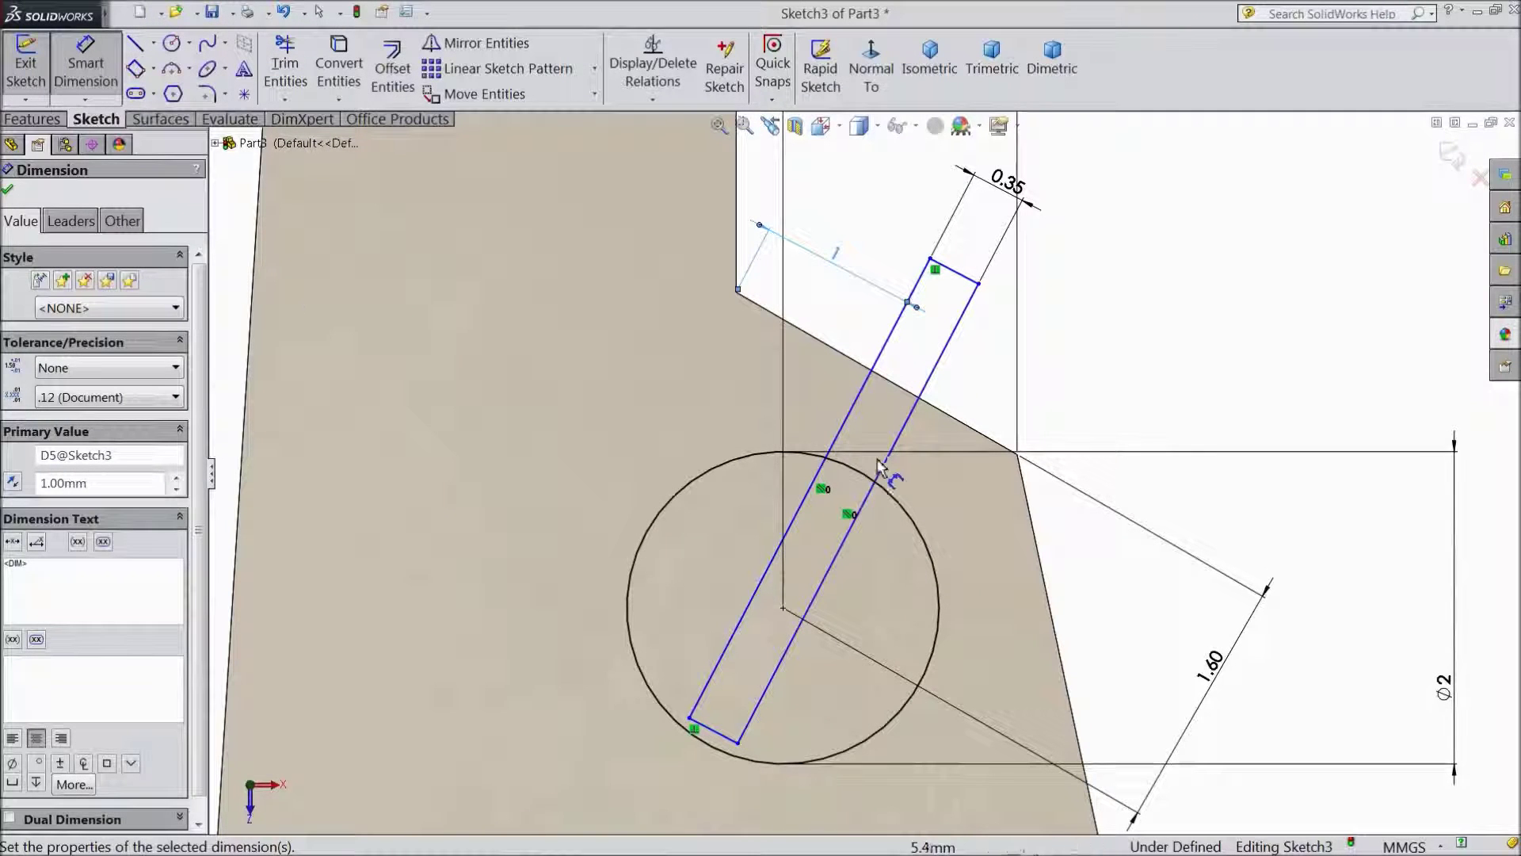
left_click(7, 190)
- Finish trimming the slot, then make its left side perpendicular to the sloping blade edge
left_click(285, 69)
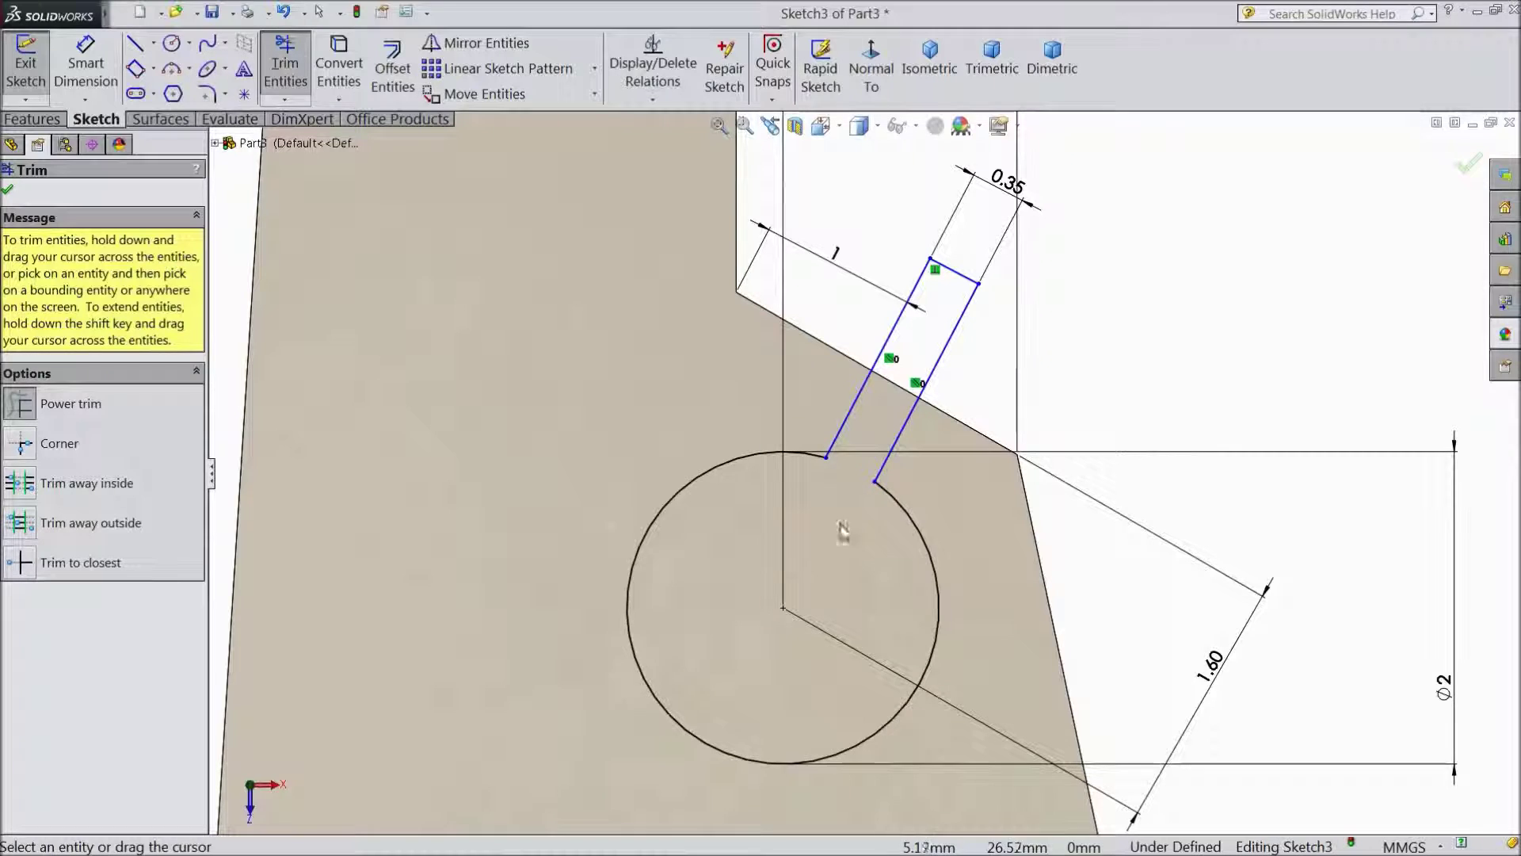
left_click(8, 192)
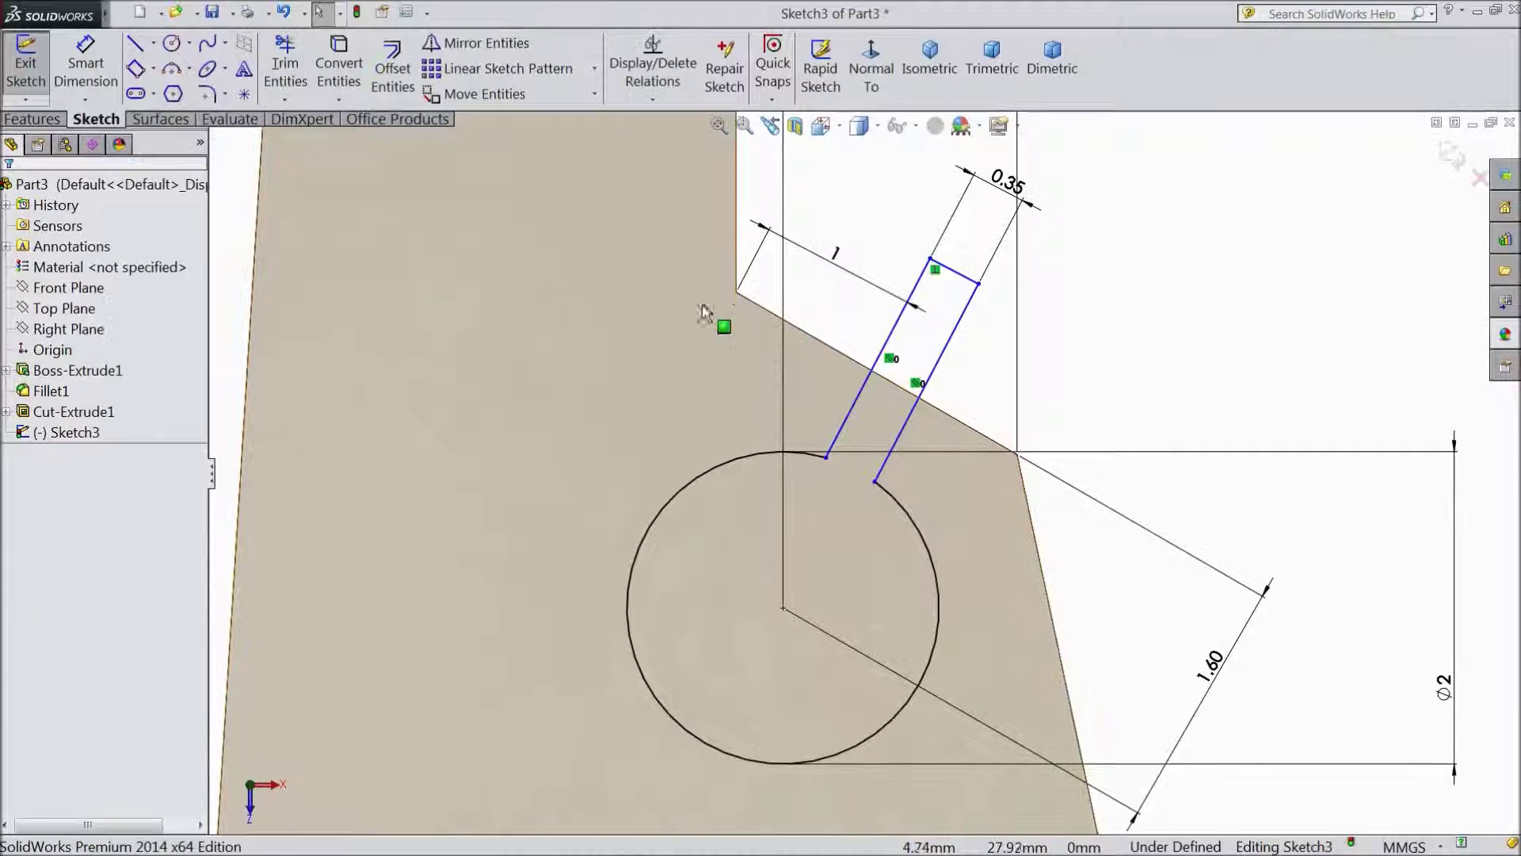
left_click(887, 343)
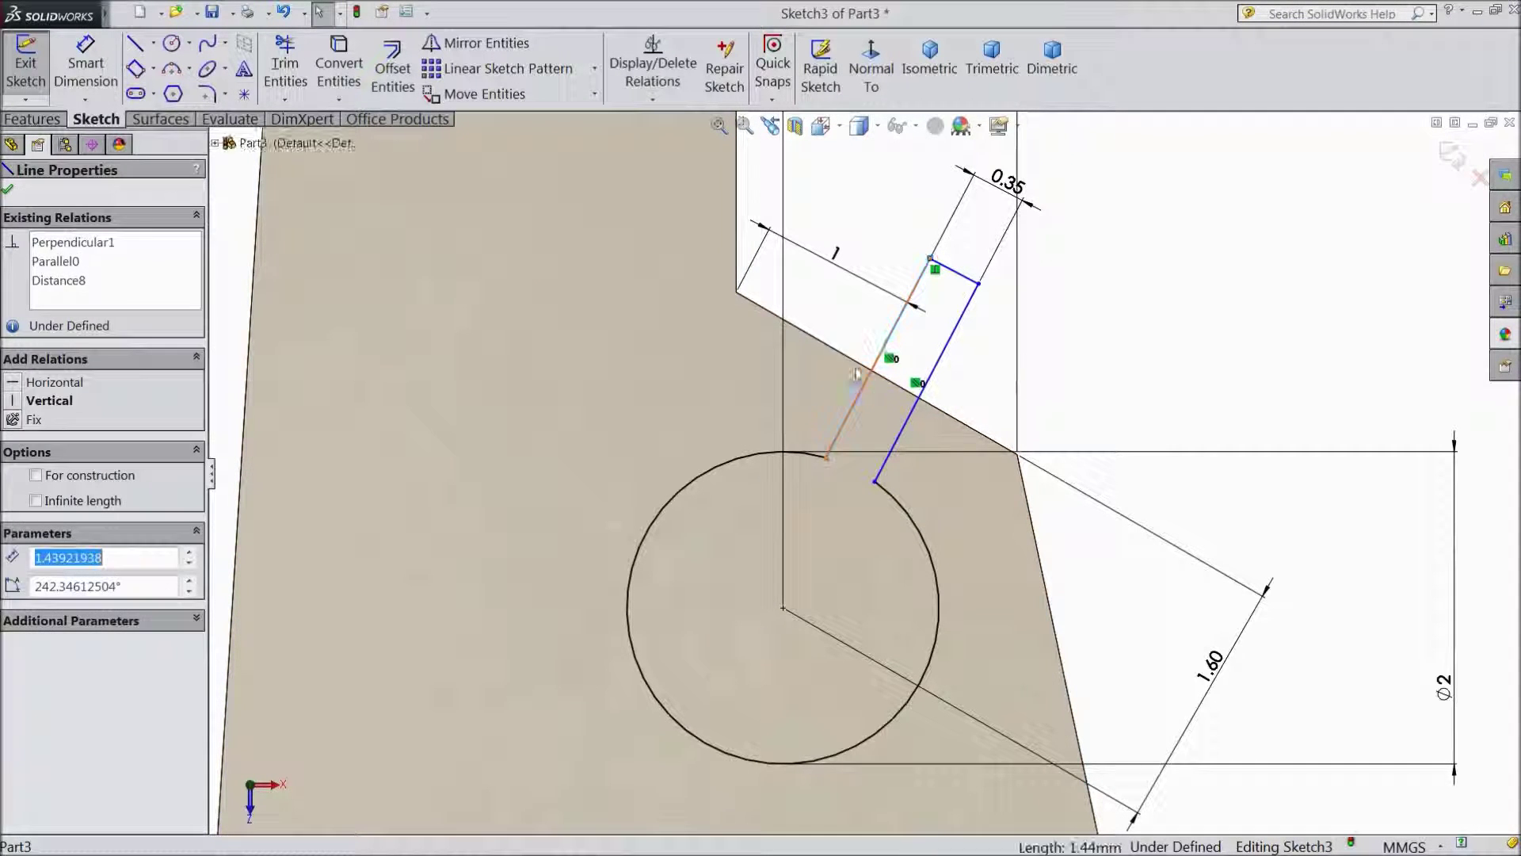
left_click(837, 353, "ctrl")
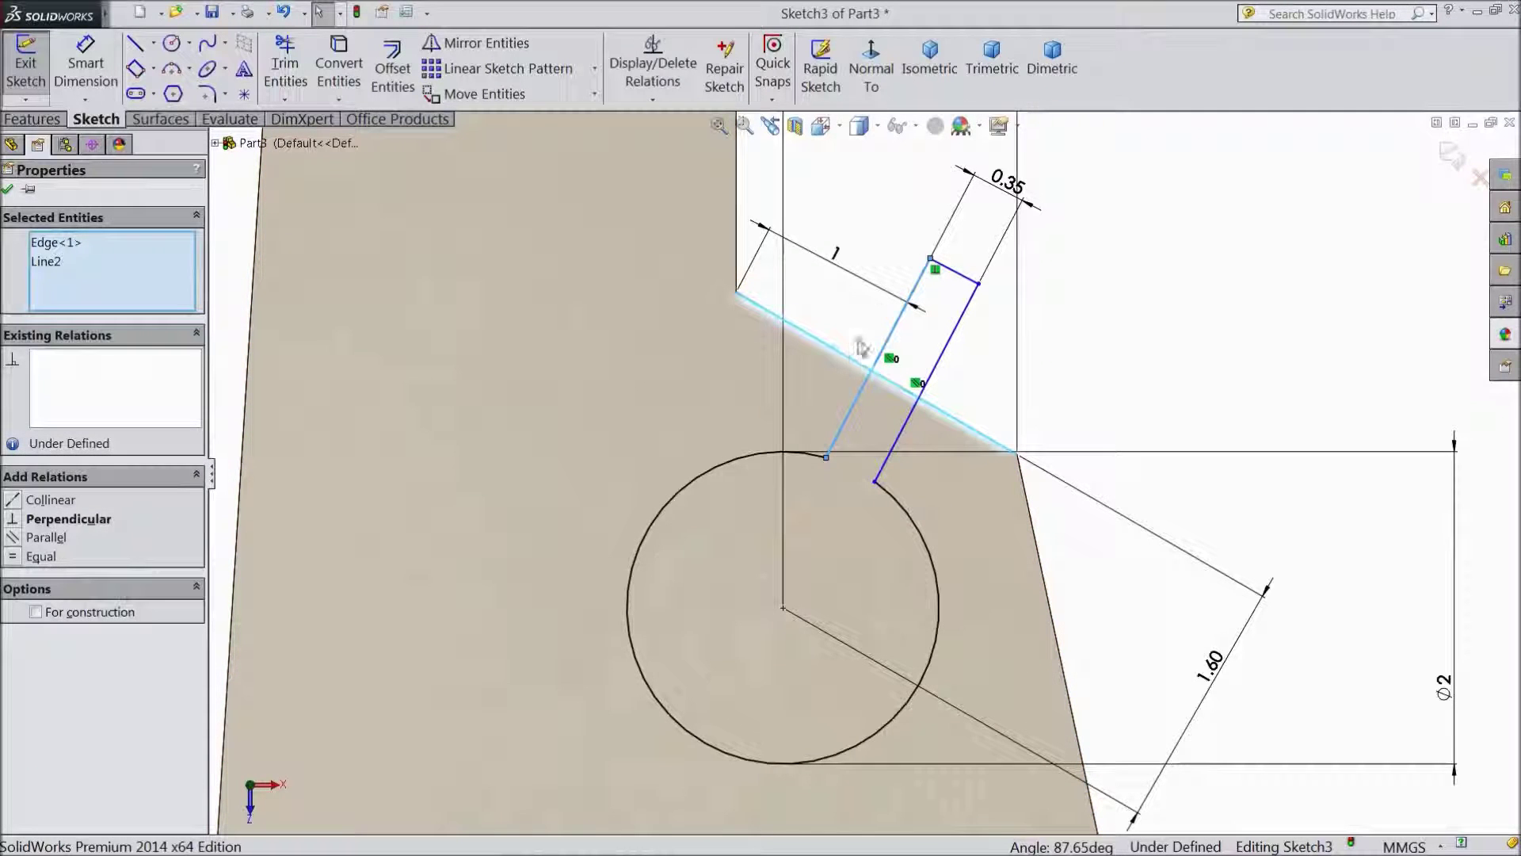
left_click(900, 289)
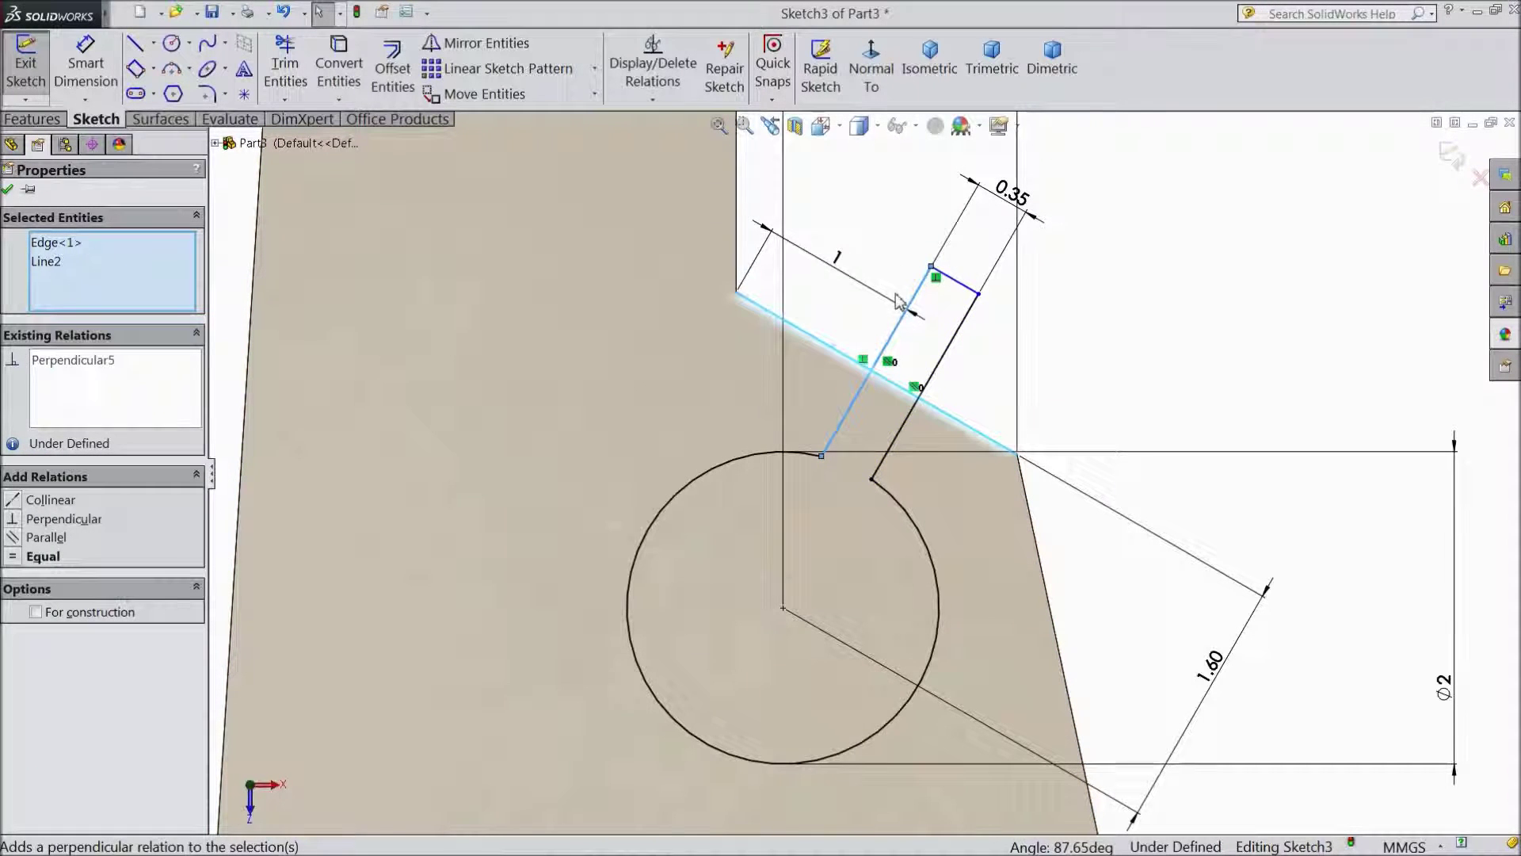
left_click(8, 190)
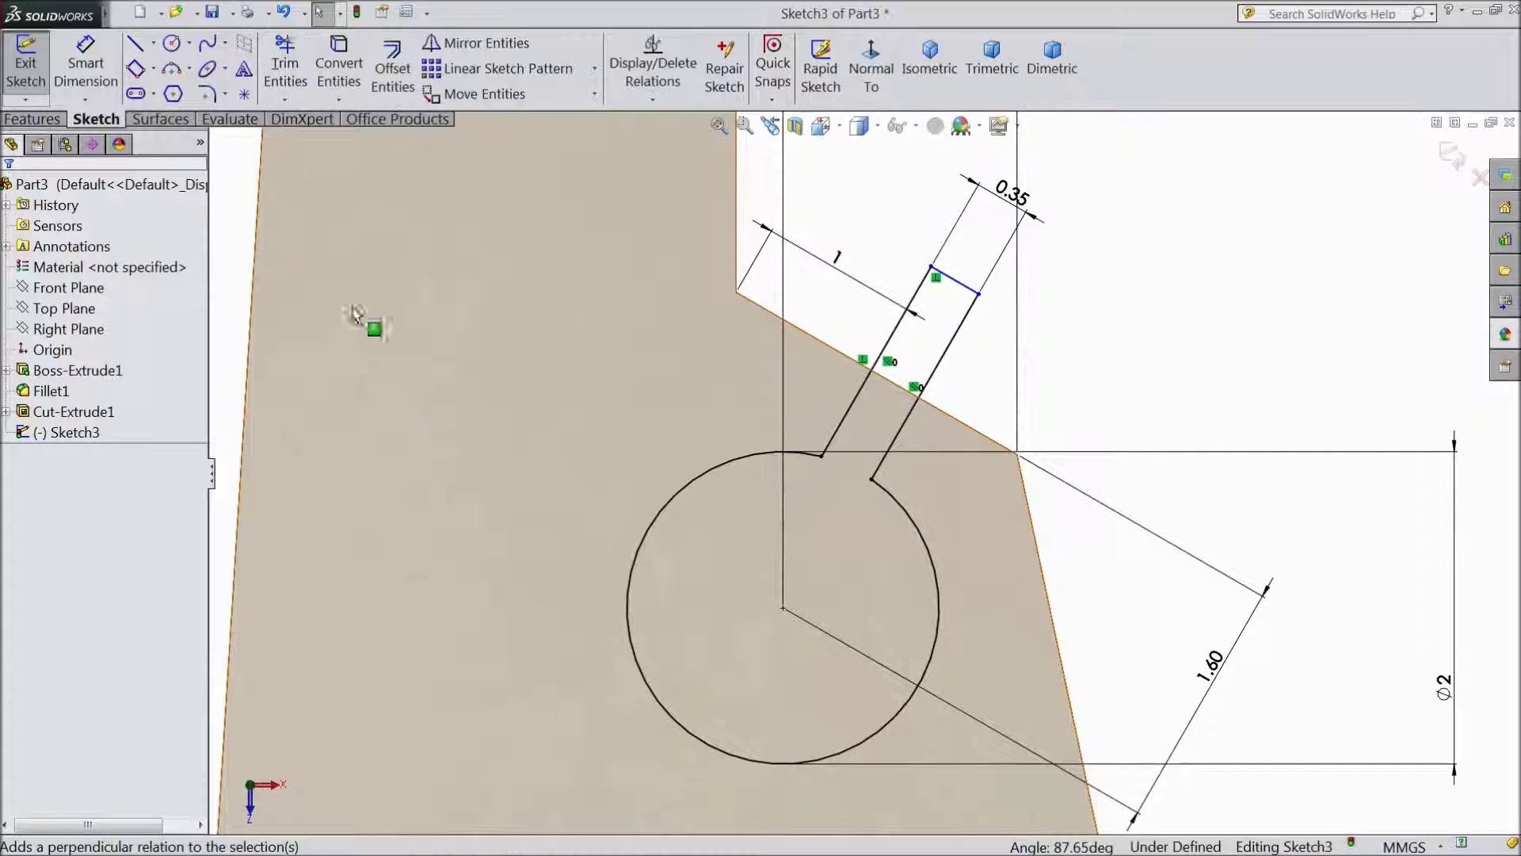
left_click(32, 119)
- Extrude-cut the keyhole sketch Through All and inspect it in isometric view
left_click(330, 80)
left_click(110, 302)
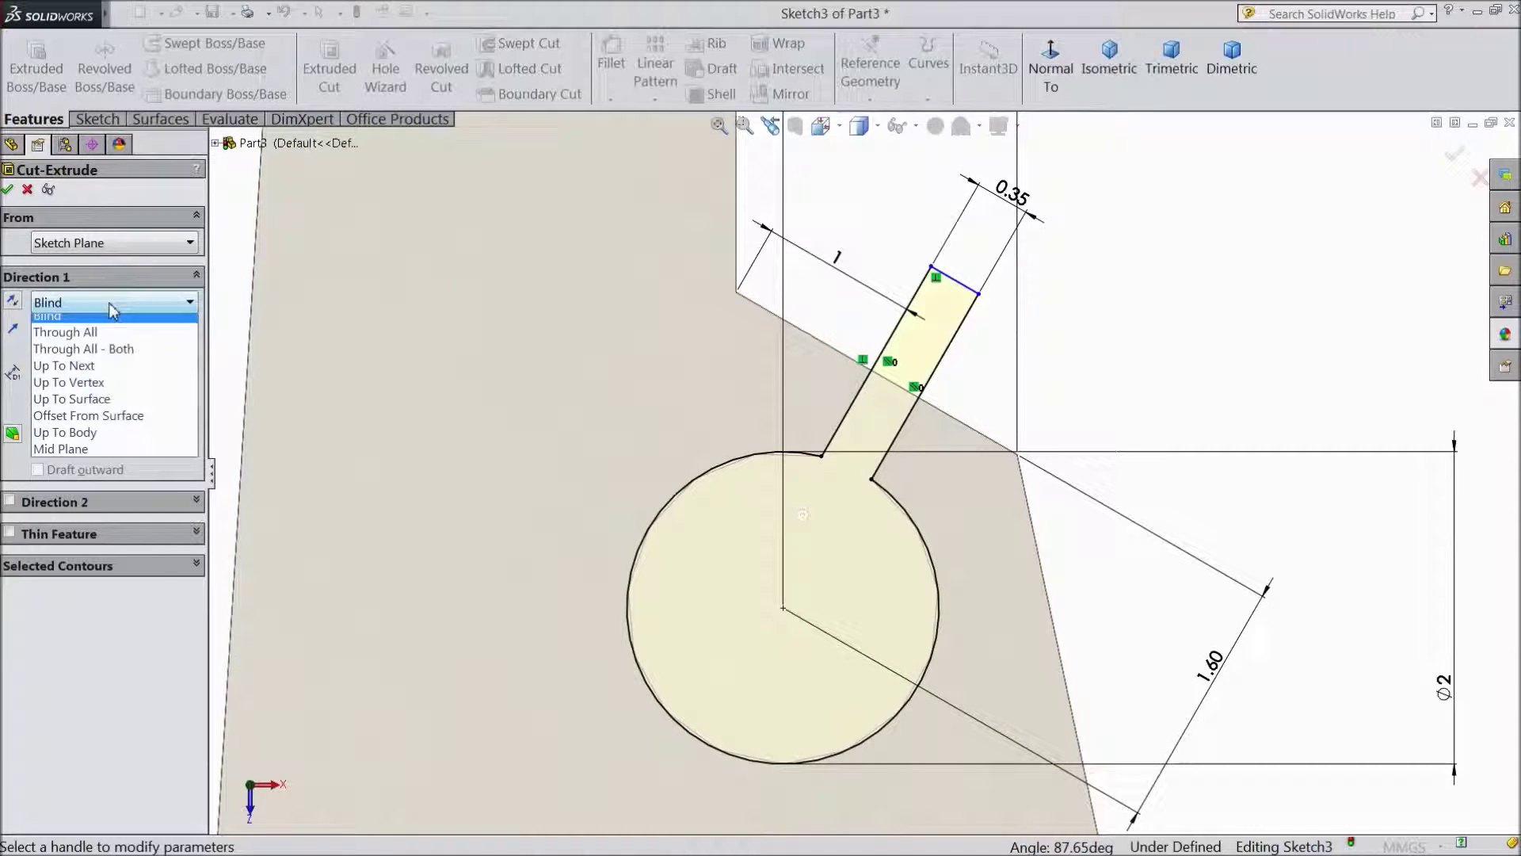
left_click(114, 333)
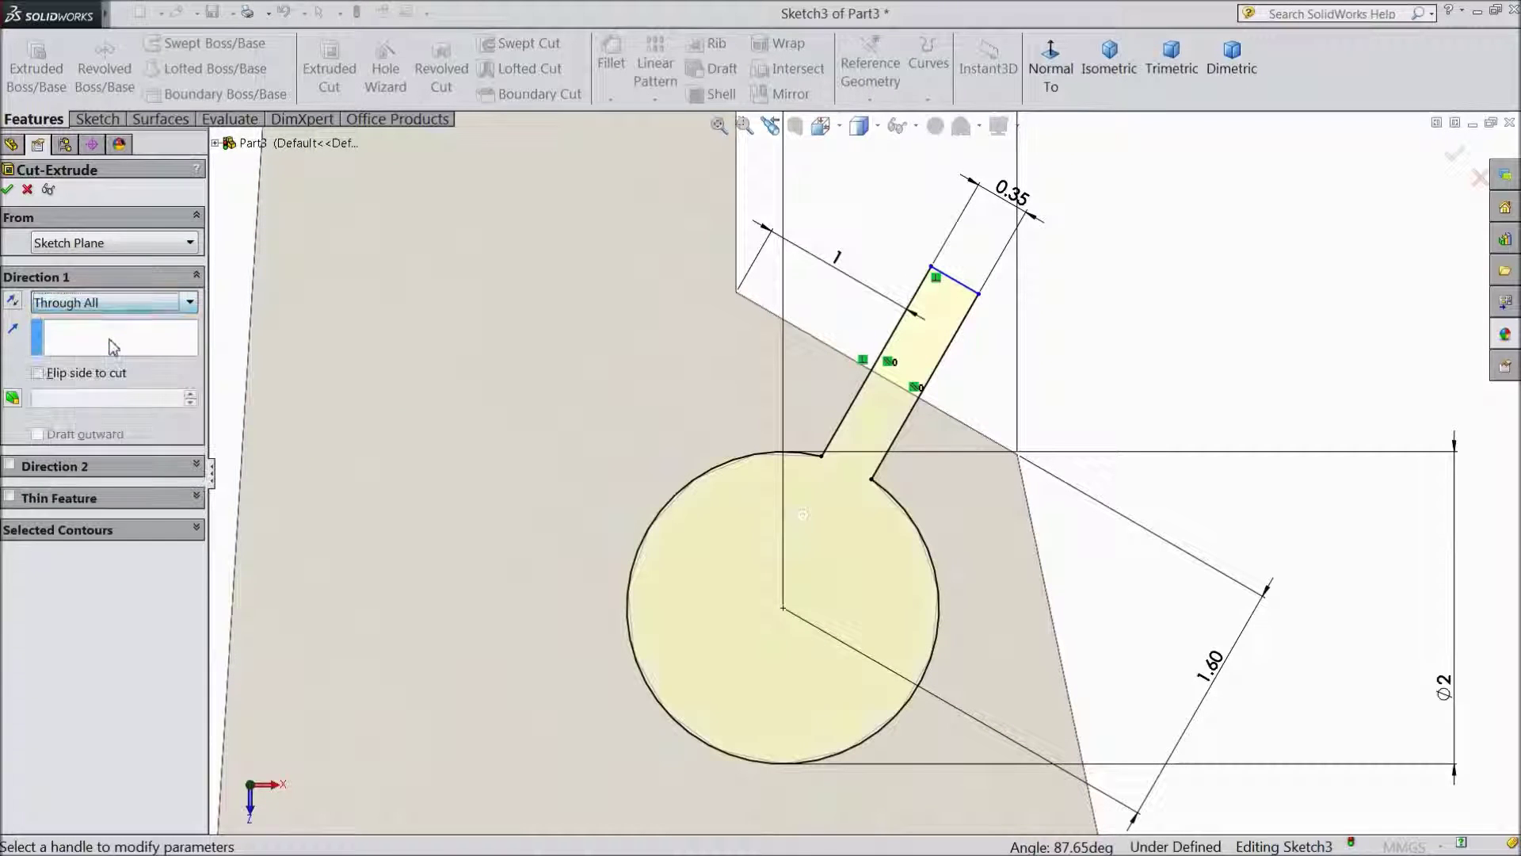
left_click(8, 190)
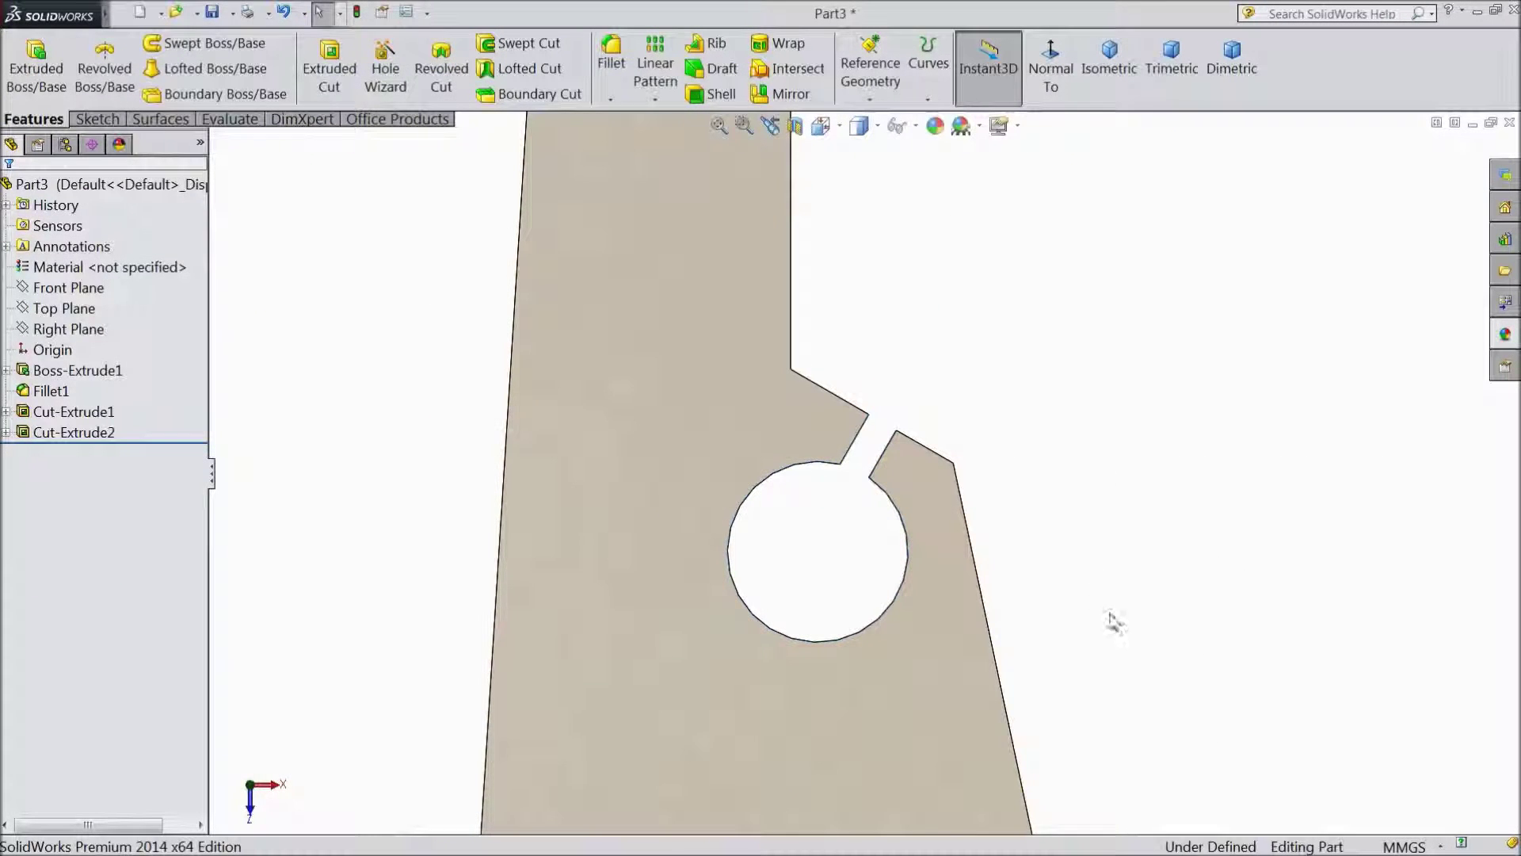
middle_click_drag(1115, 622, 1110, 516)
scroll(1107, 529, "up", 2)
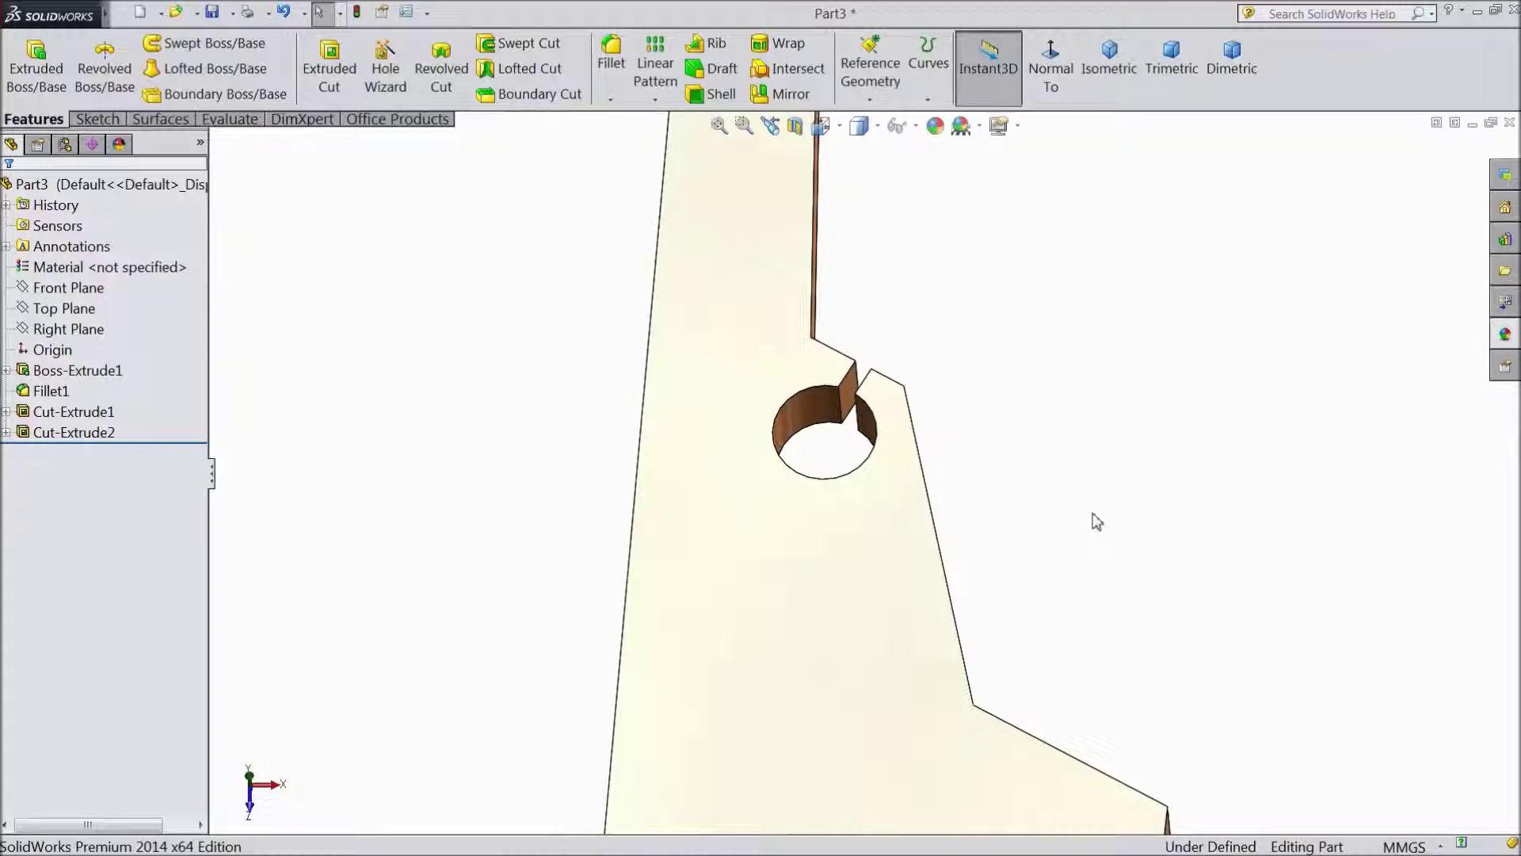
left_click(1110, 64)
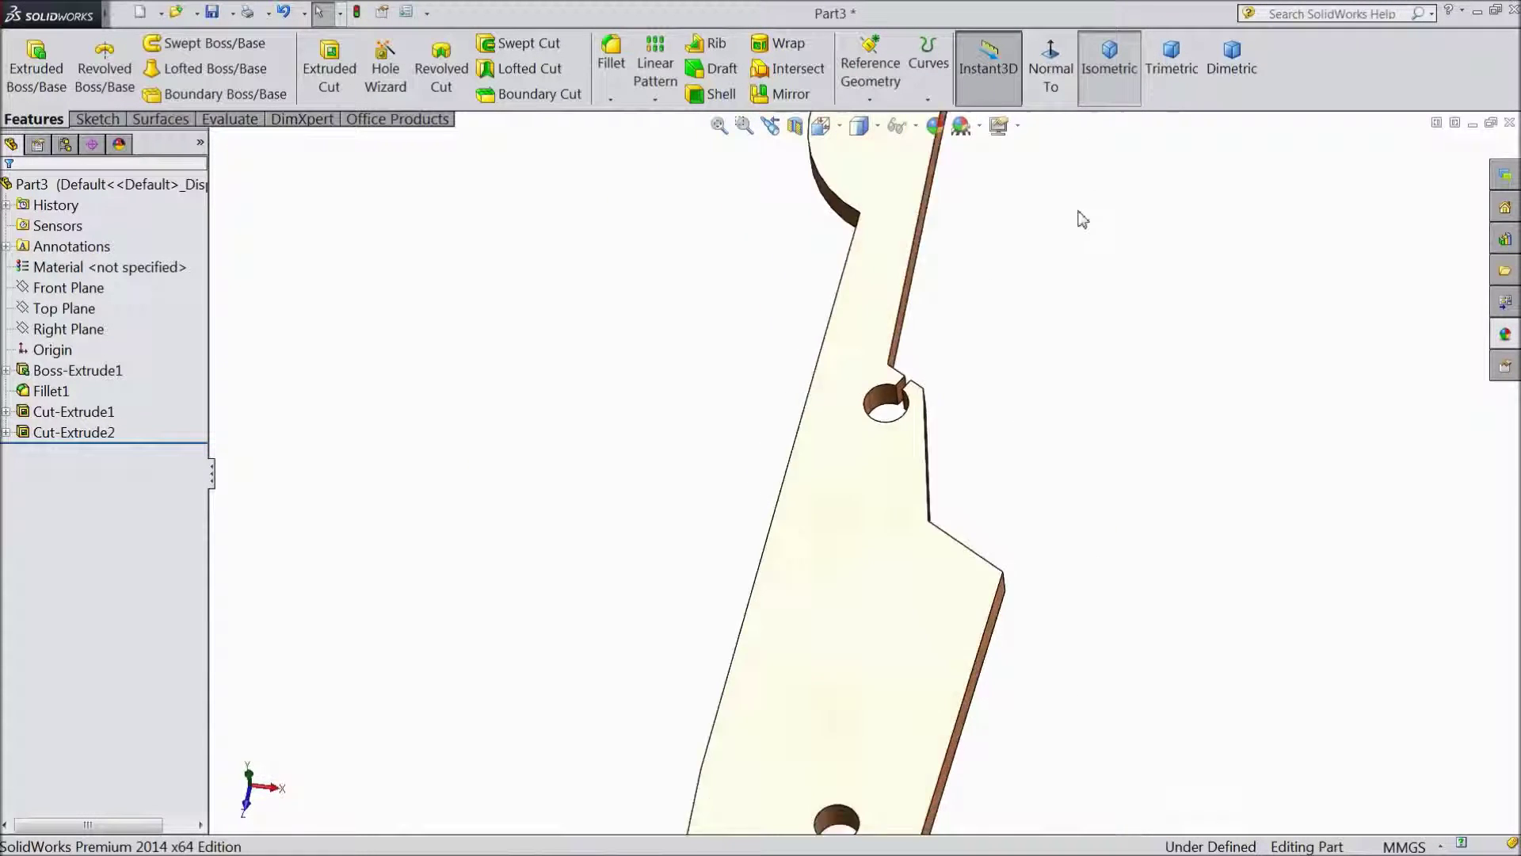
mouse_move(865, 625)
middle_mouse_down()
mouse_move(893, 763)
mouse_move(906, 584)
mouse_move(843, 632)
middle_mouse_up()
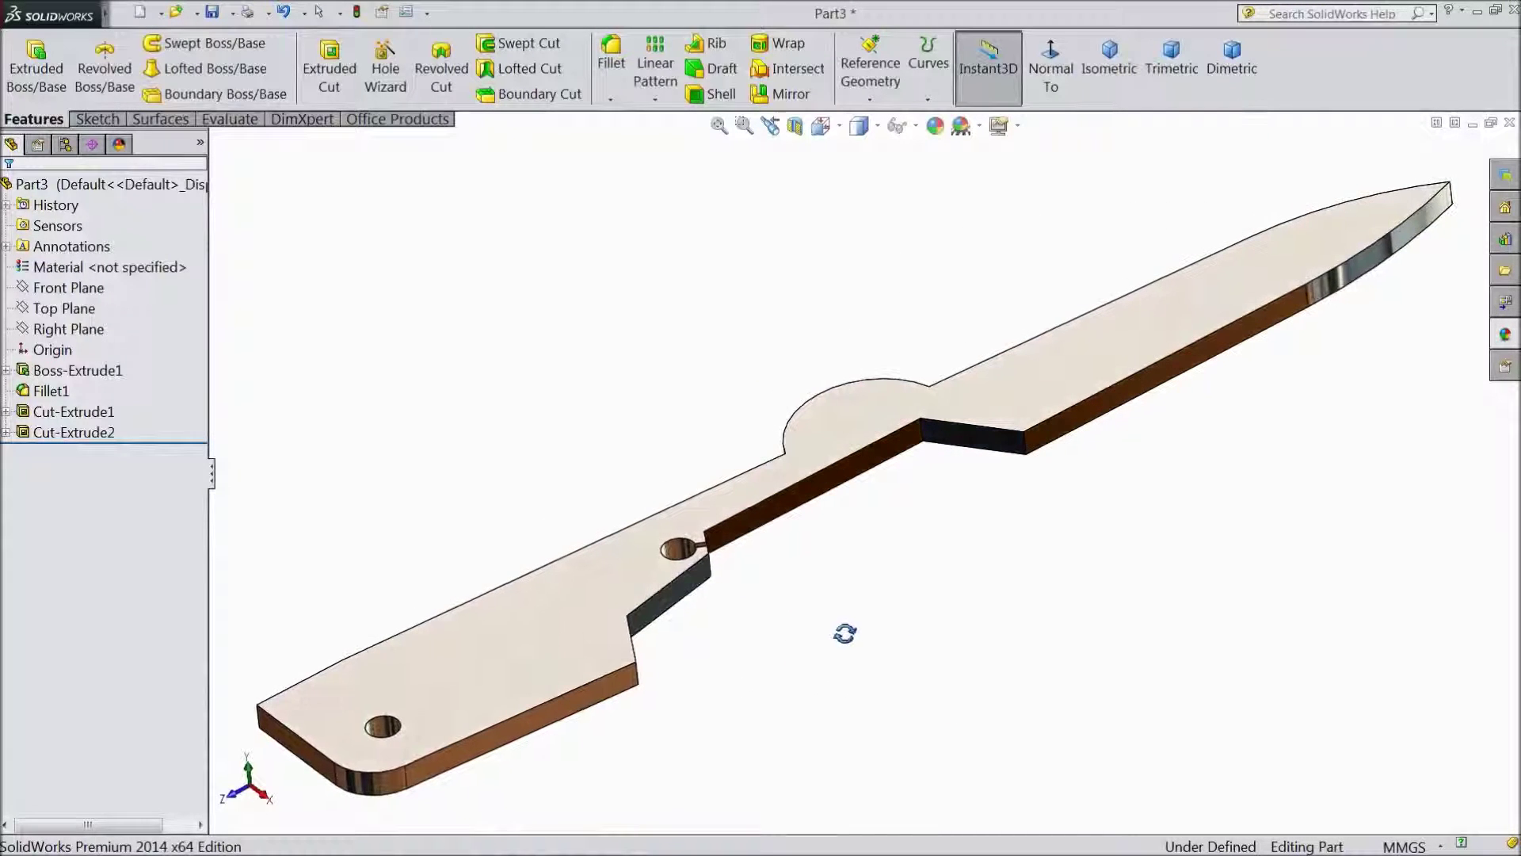
middle_click_drag(845, 633, 845, 642)
- Start a sketch on the blade's top face and convert the curved tip and straight blade edges
left_click(1069, 363)
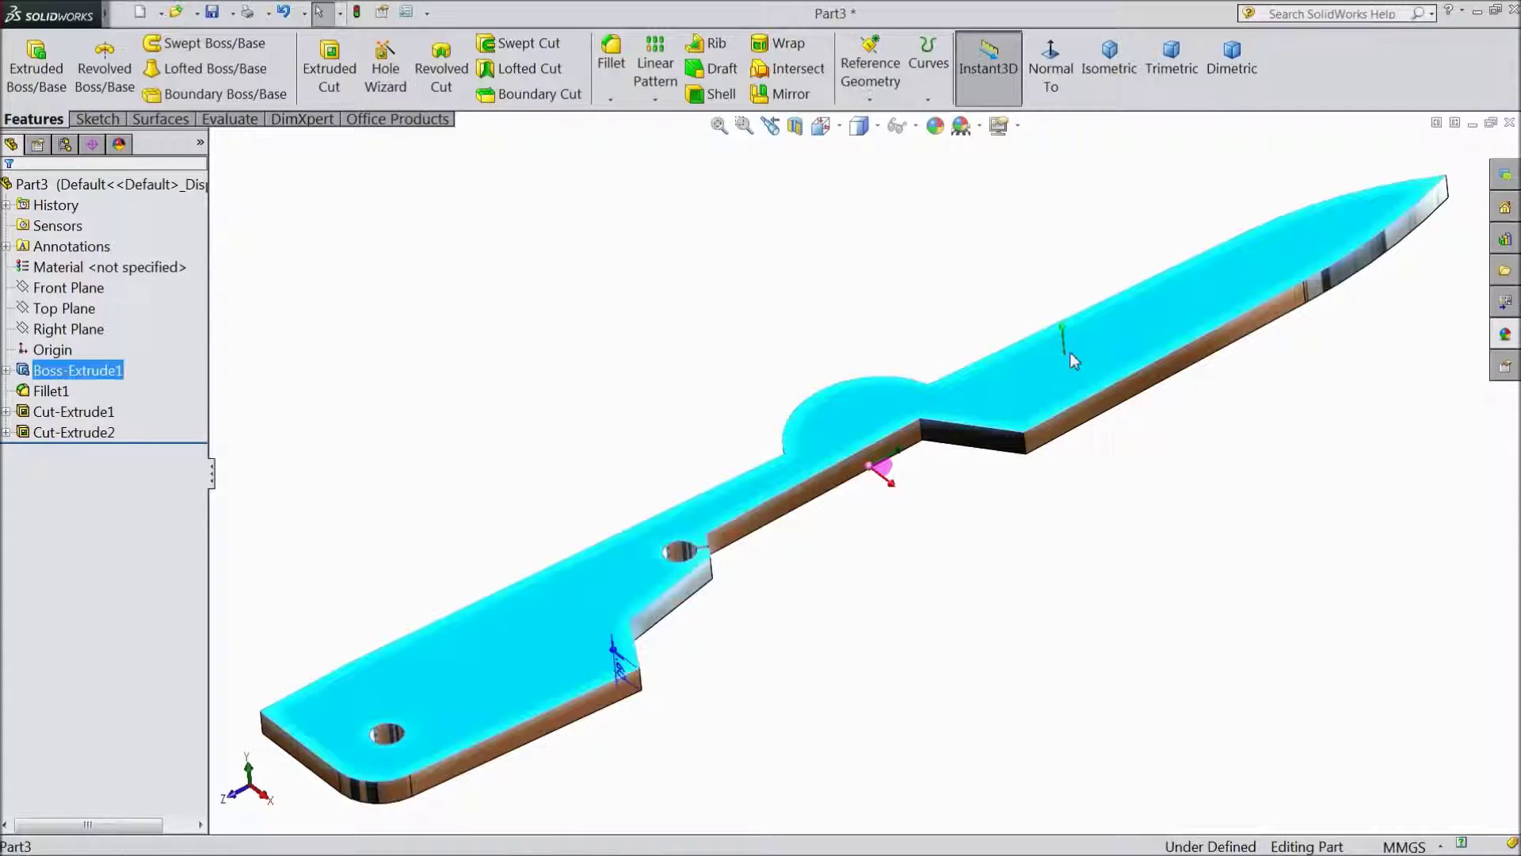
left_click(1130, 310)
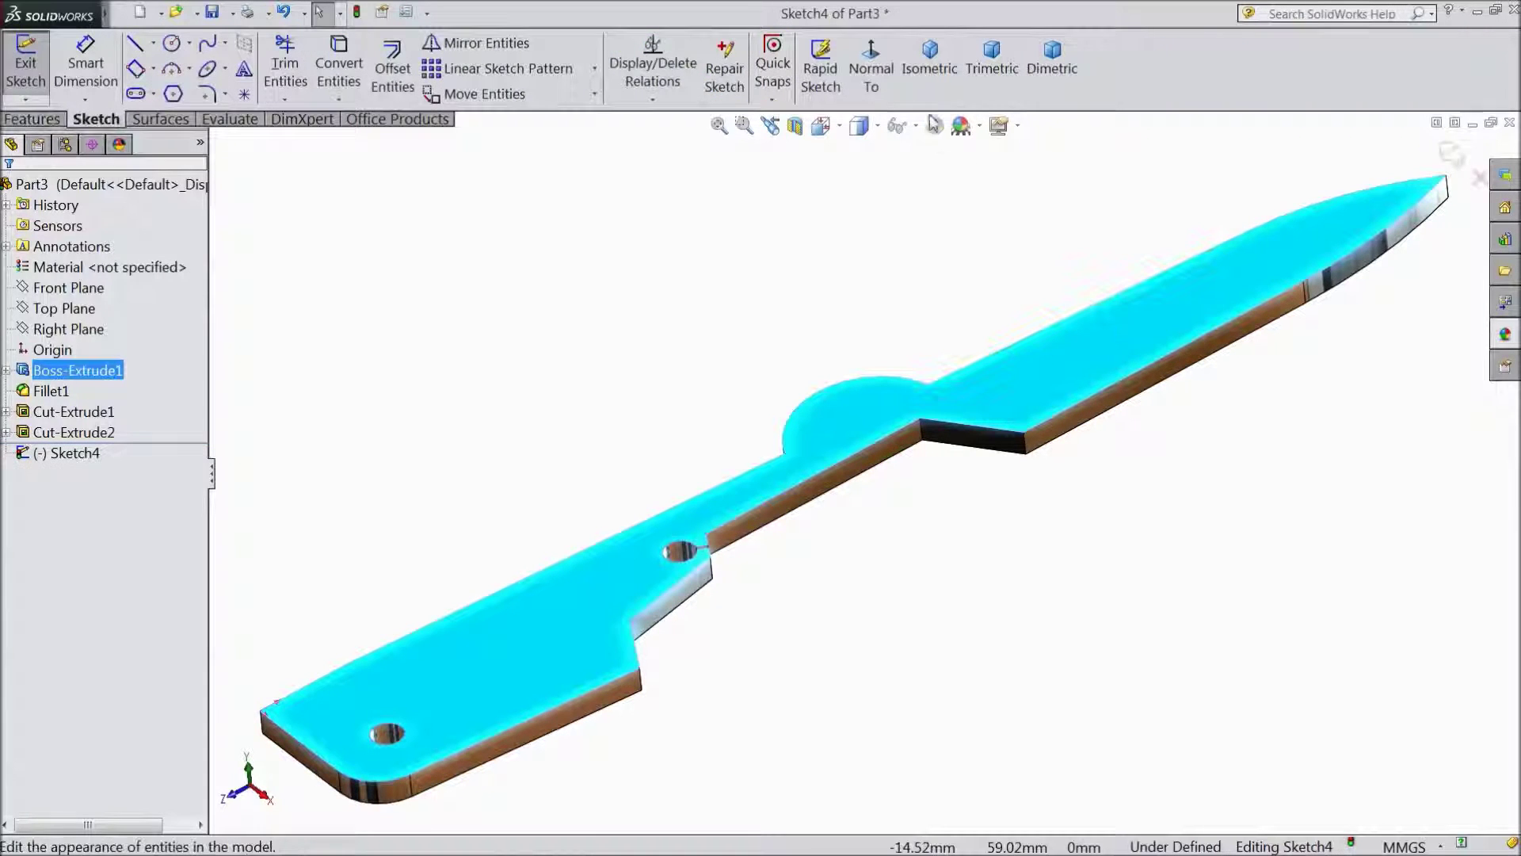
left_click(873, 80)
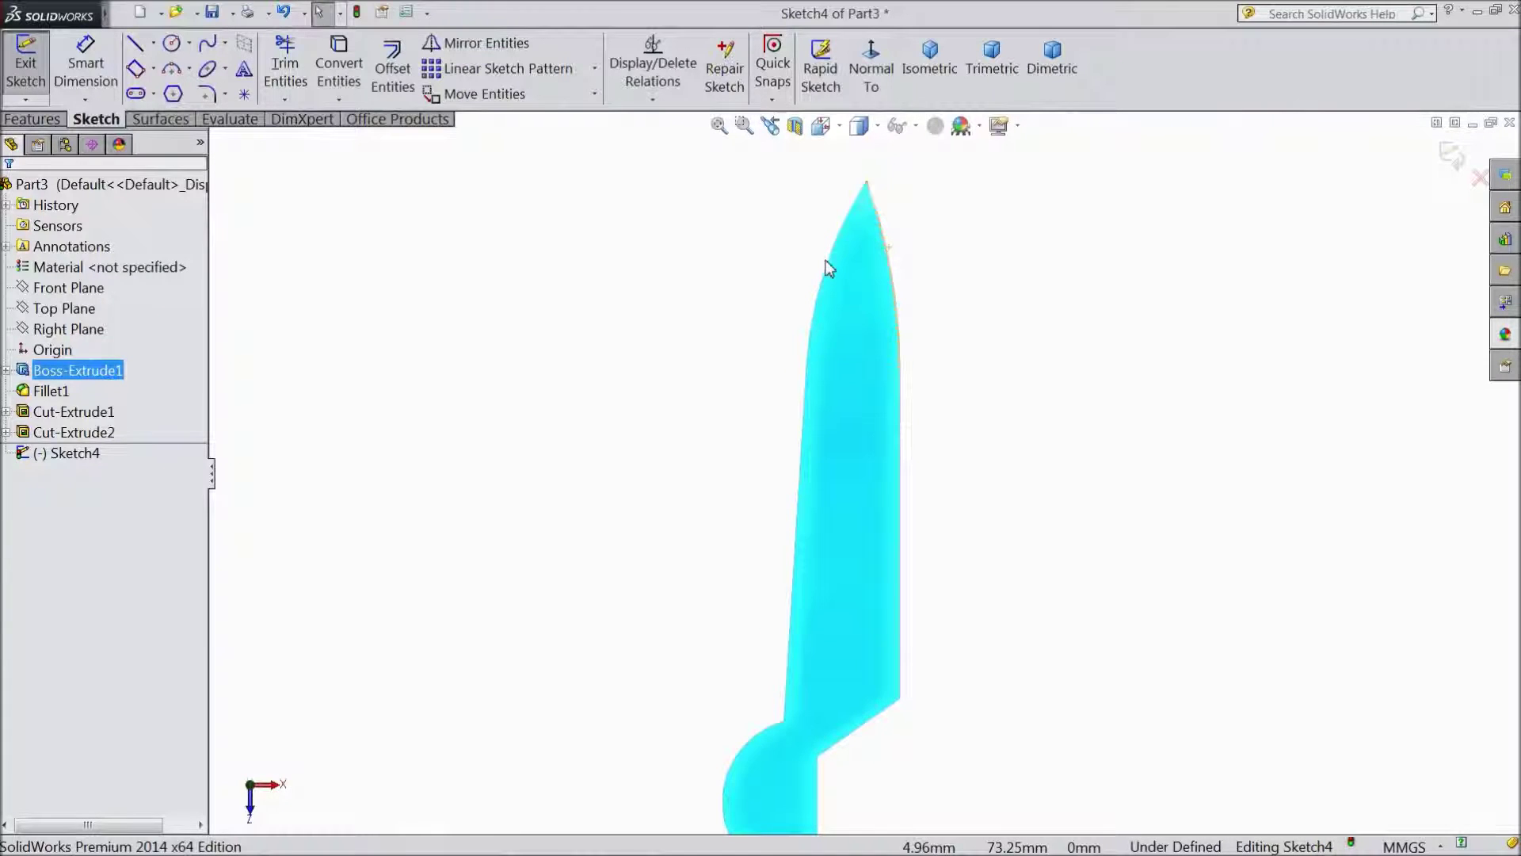
left_click(828, 275)
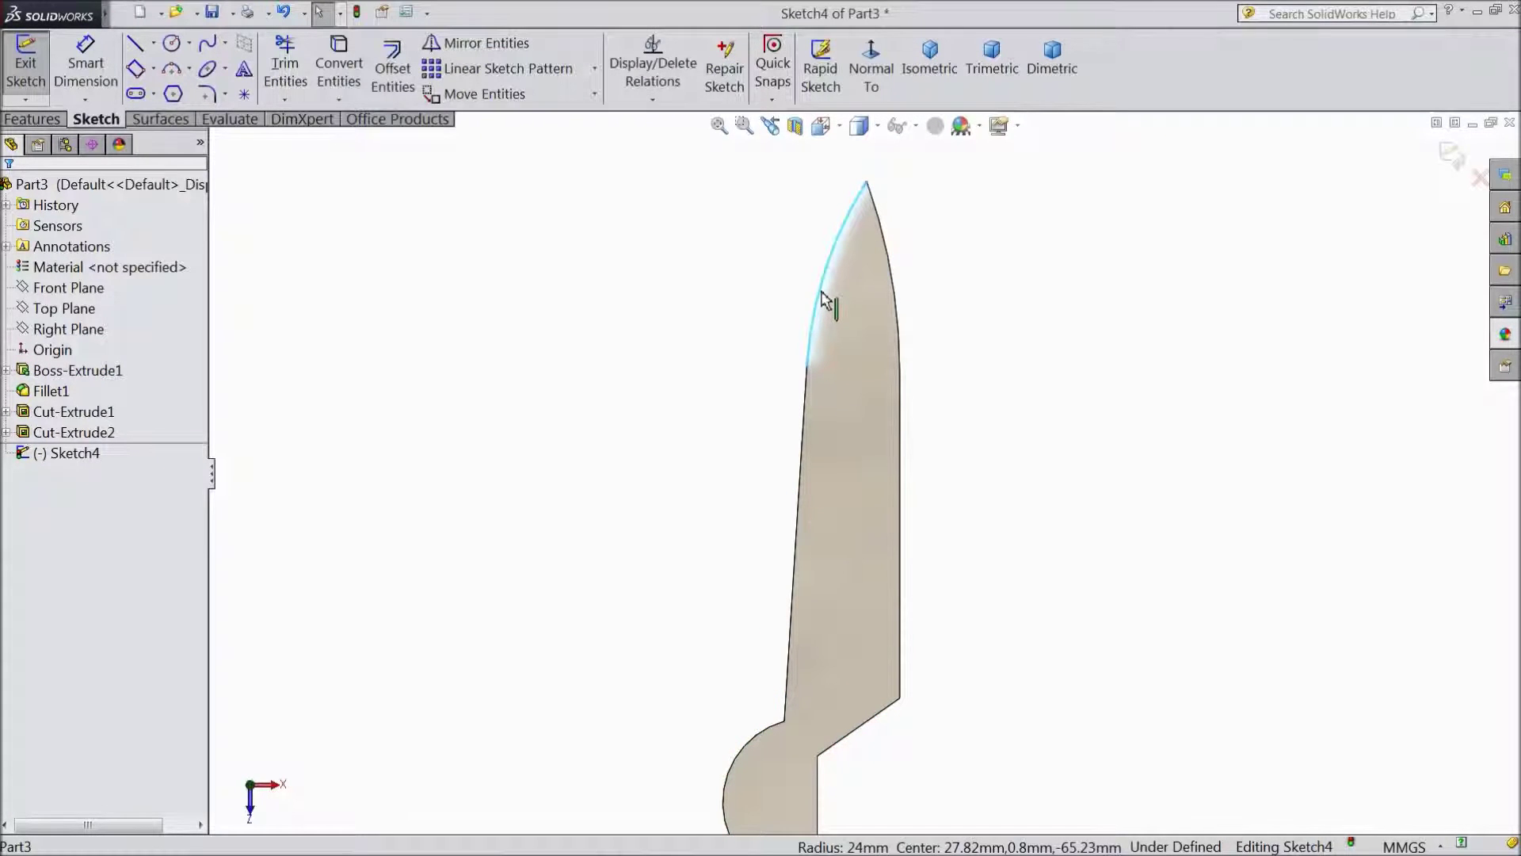
left_click(802, 393, "ctrl")
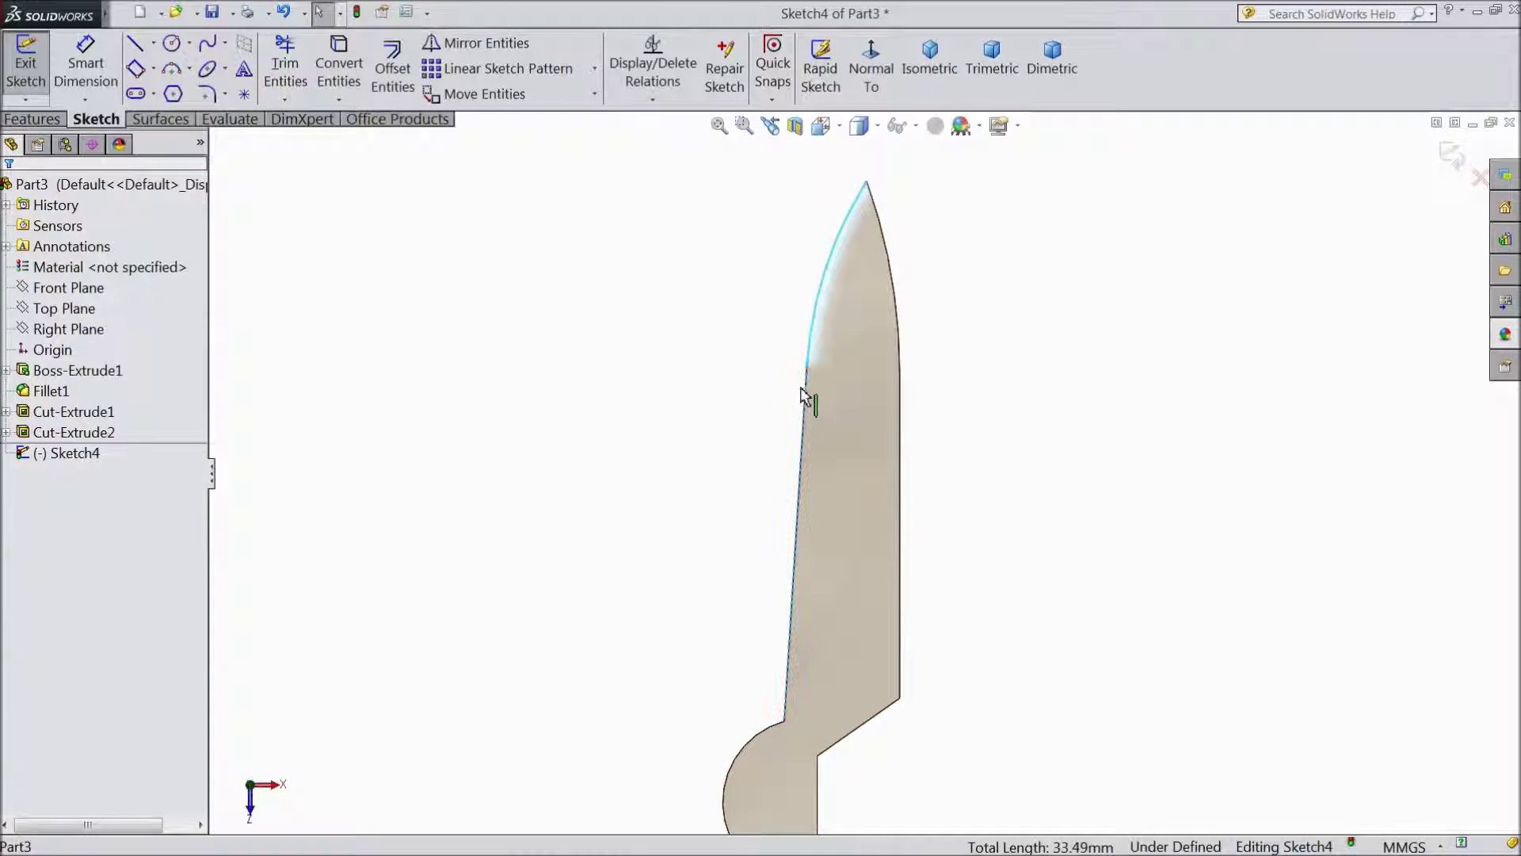
left_click(347, 89)
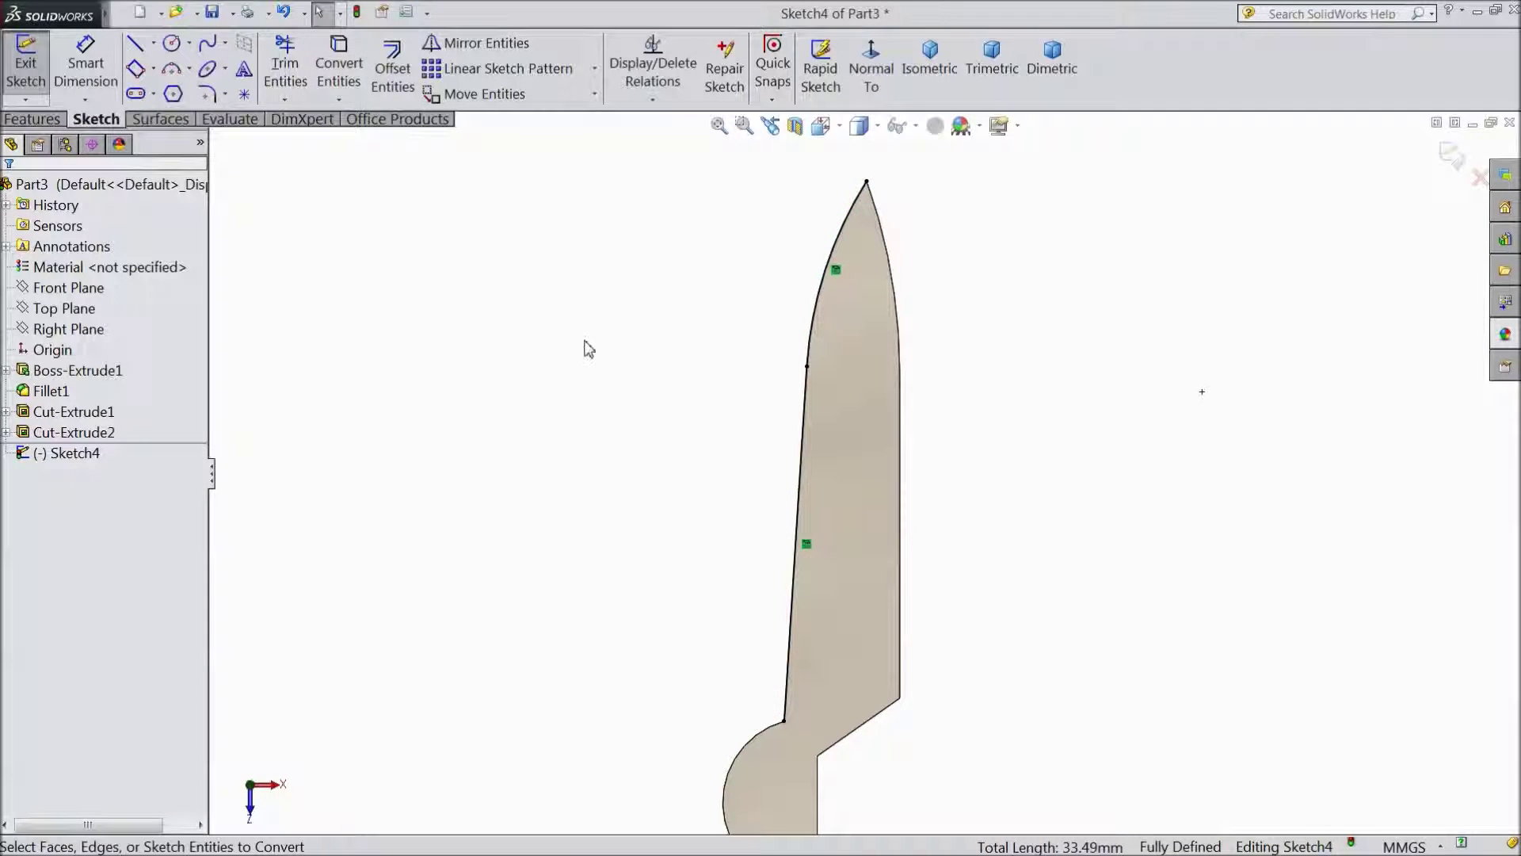
- Draw a vertical line down from the blade tip and a short diagonal to the blade edge
left_click(135, 51)
left_click(850, 213)
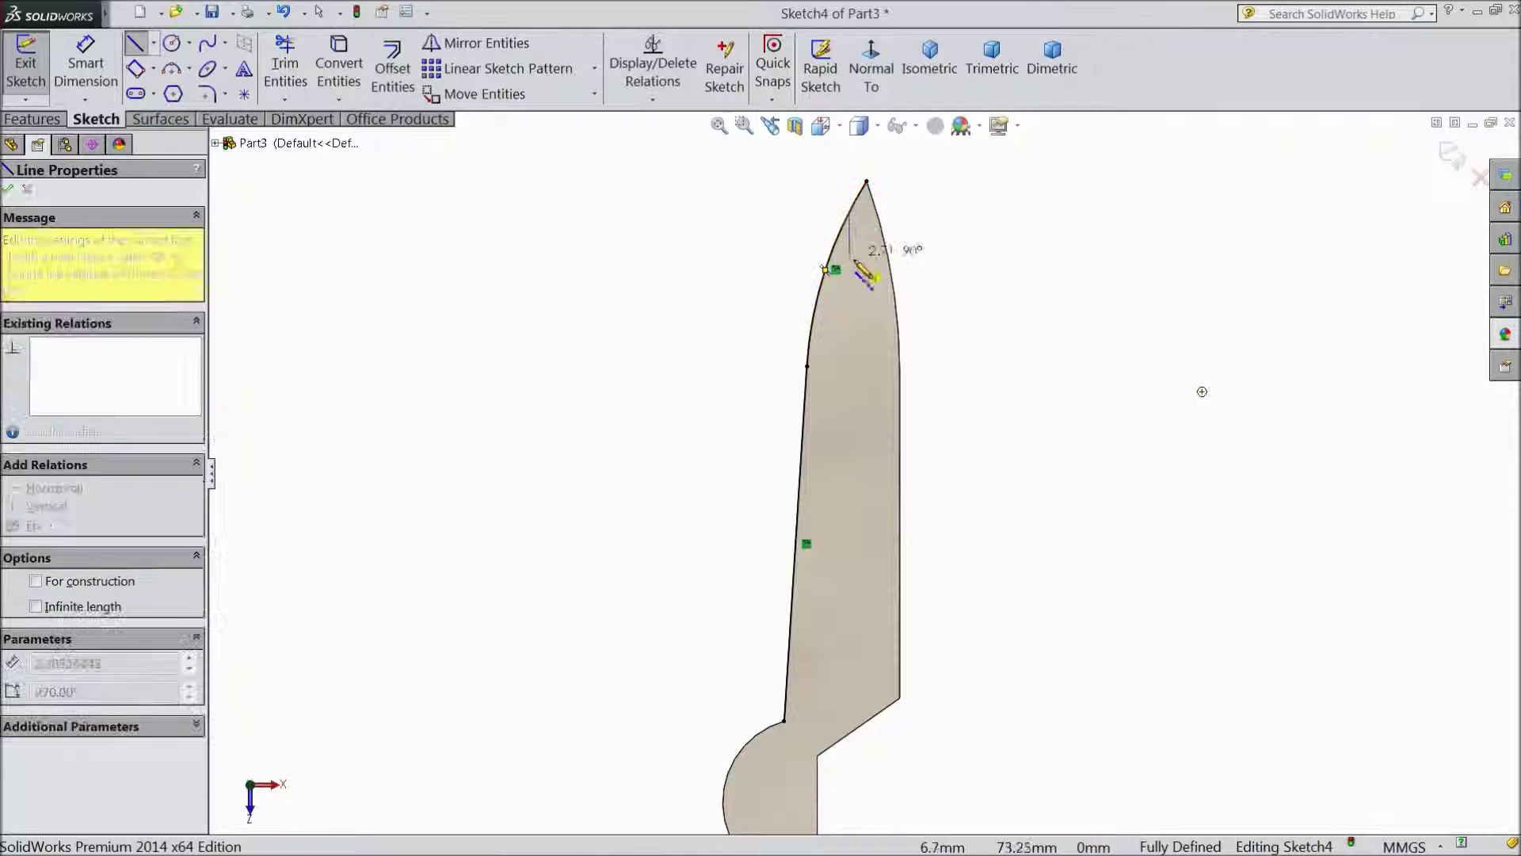
left_click(850, 494)
left_click(797, 528)
right_click(619, 384)
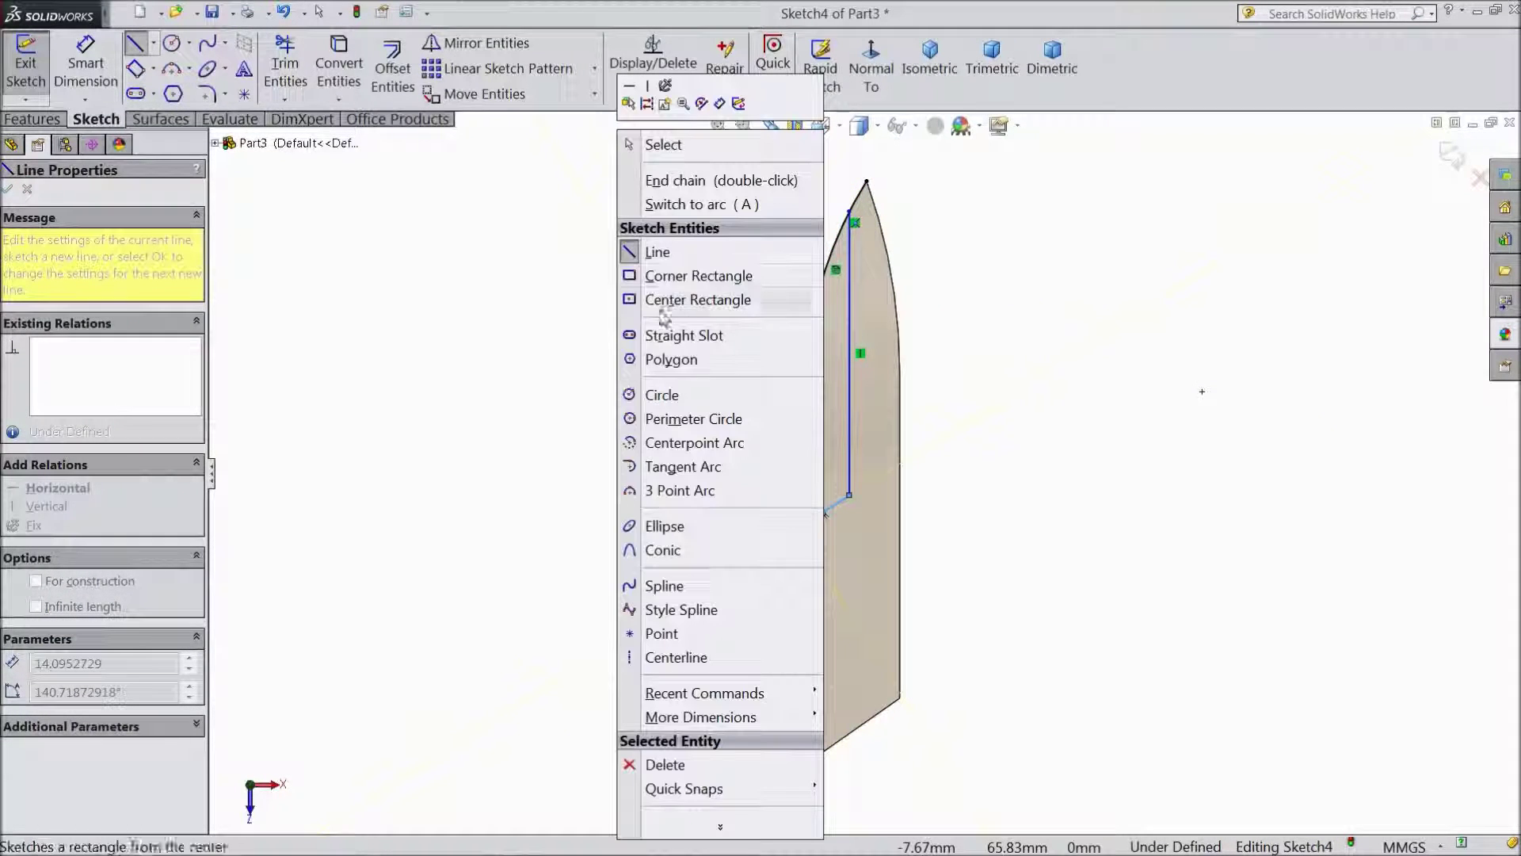
left_click(658, 143)
scroll(836, 385, "down", 1)
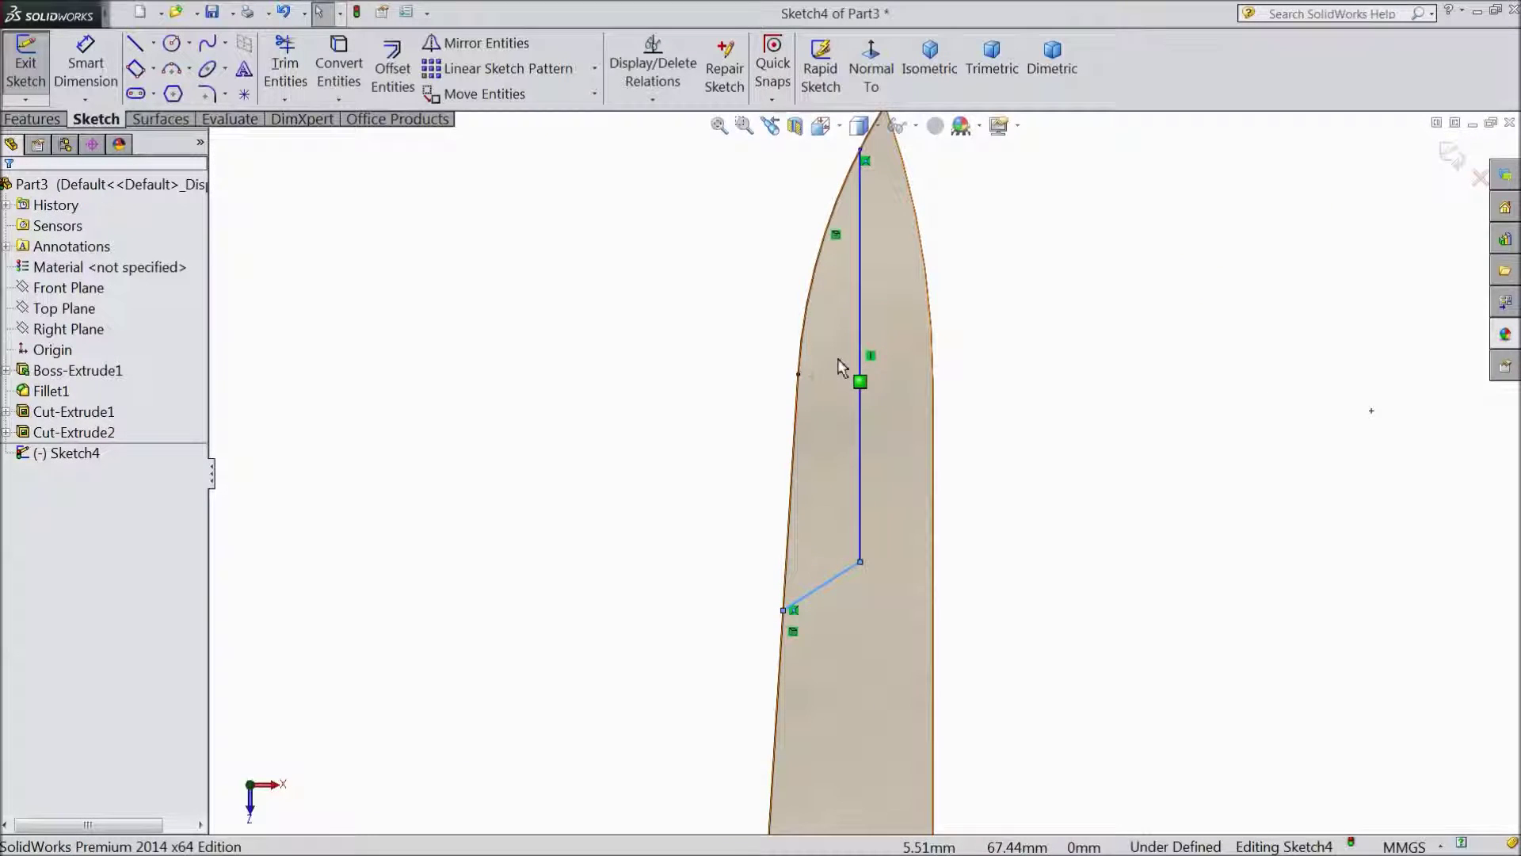
scroll(879, 173, "down", 1)
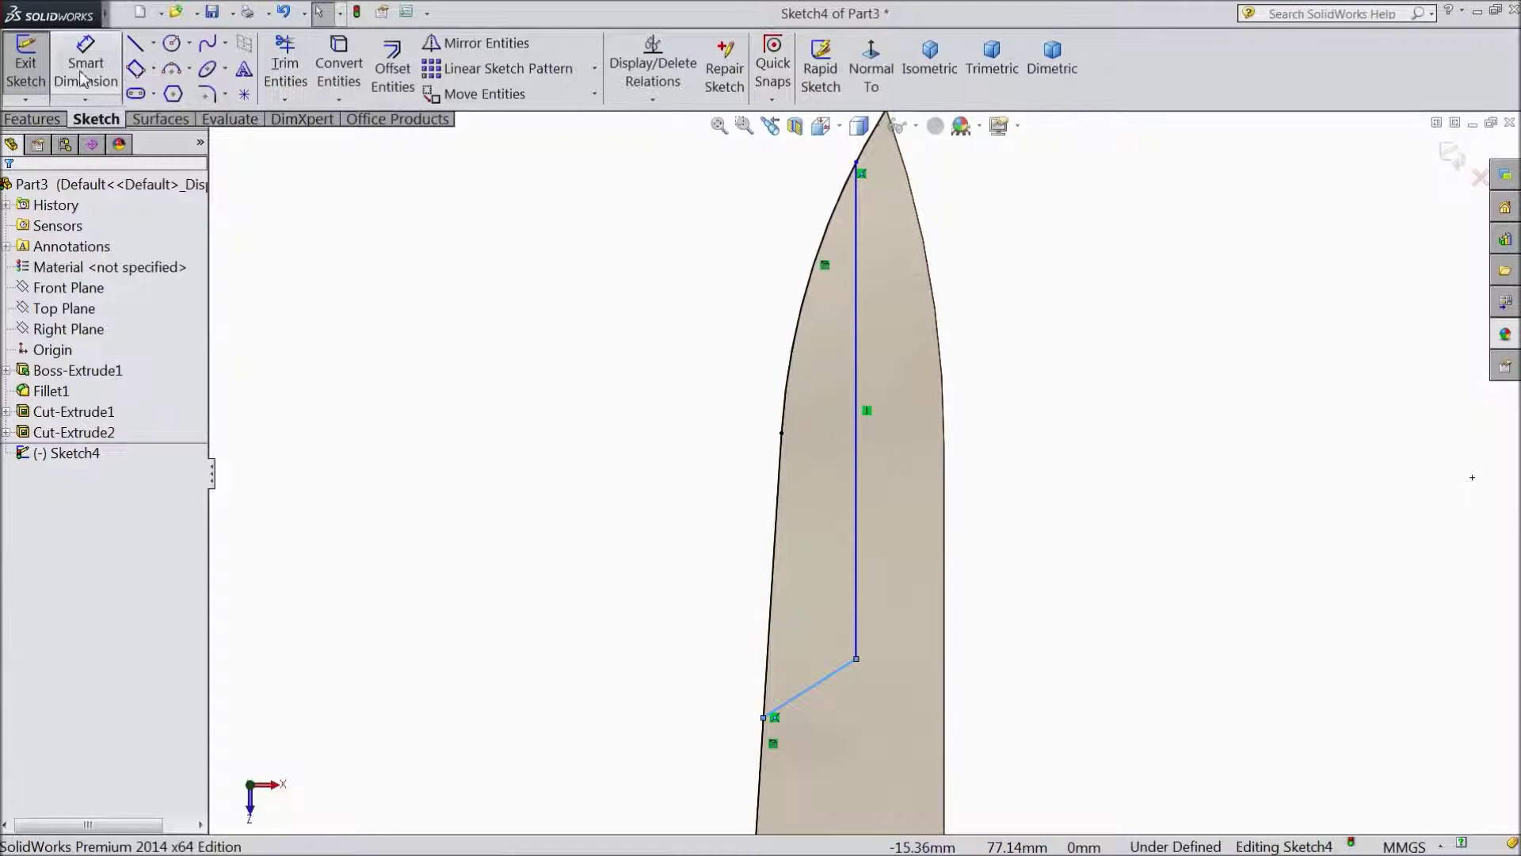
- Dimension the tip lines: 24 mm vertical distance and 3.5 mm diagonal width
left_click(86, 65)
left_click(764, 716)
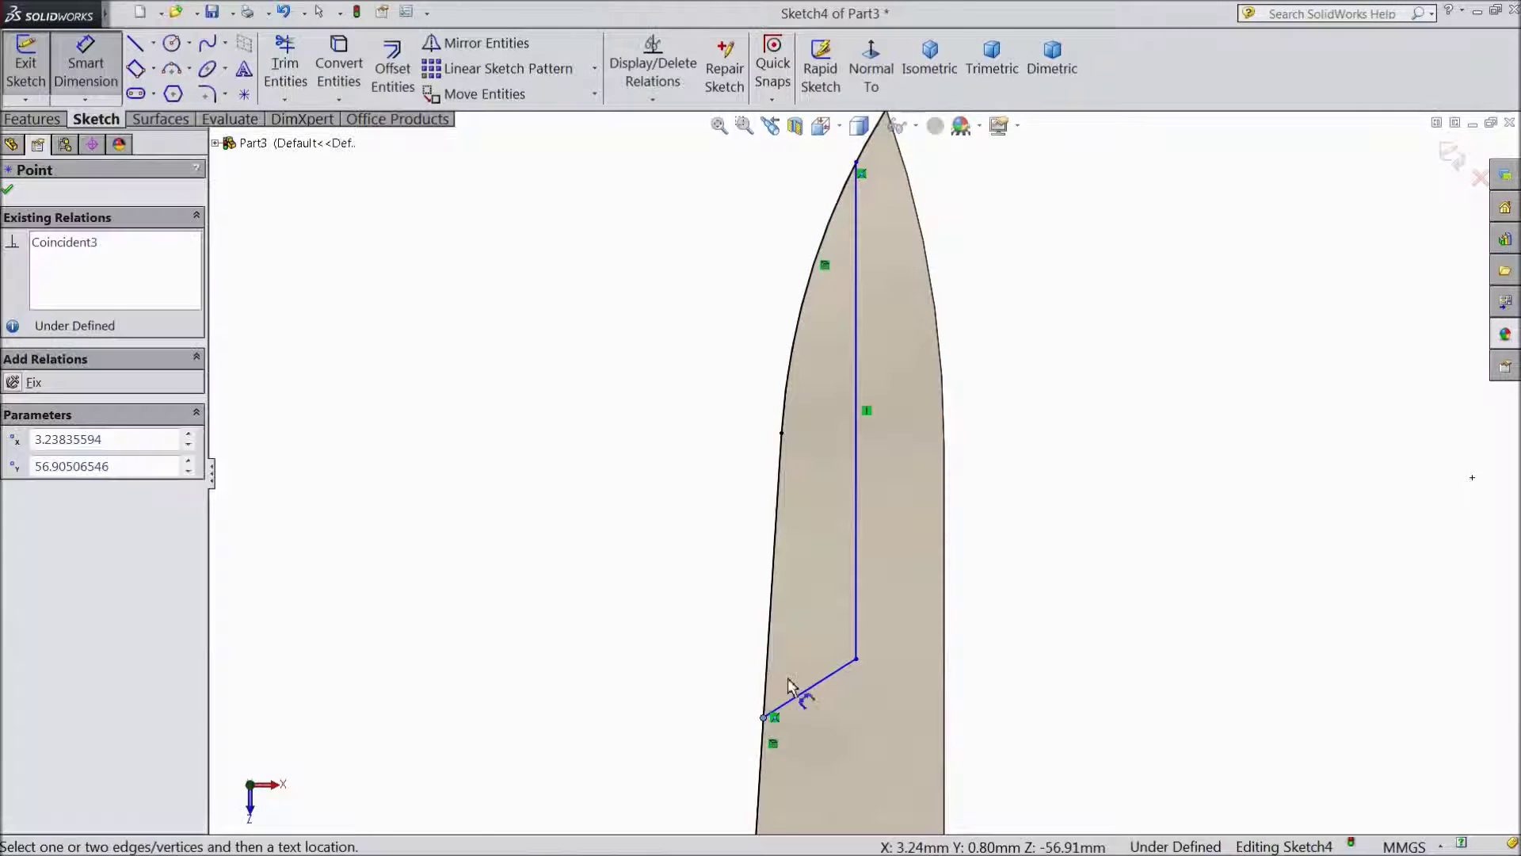
scroll(868, 214, "up", 1)
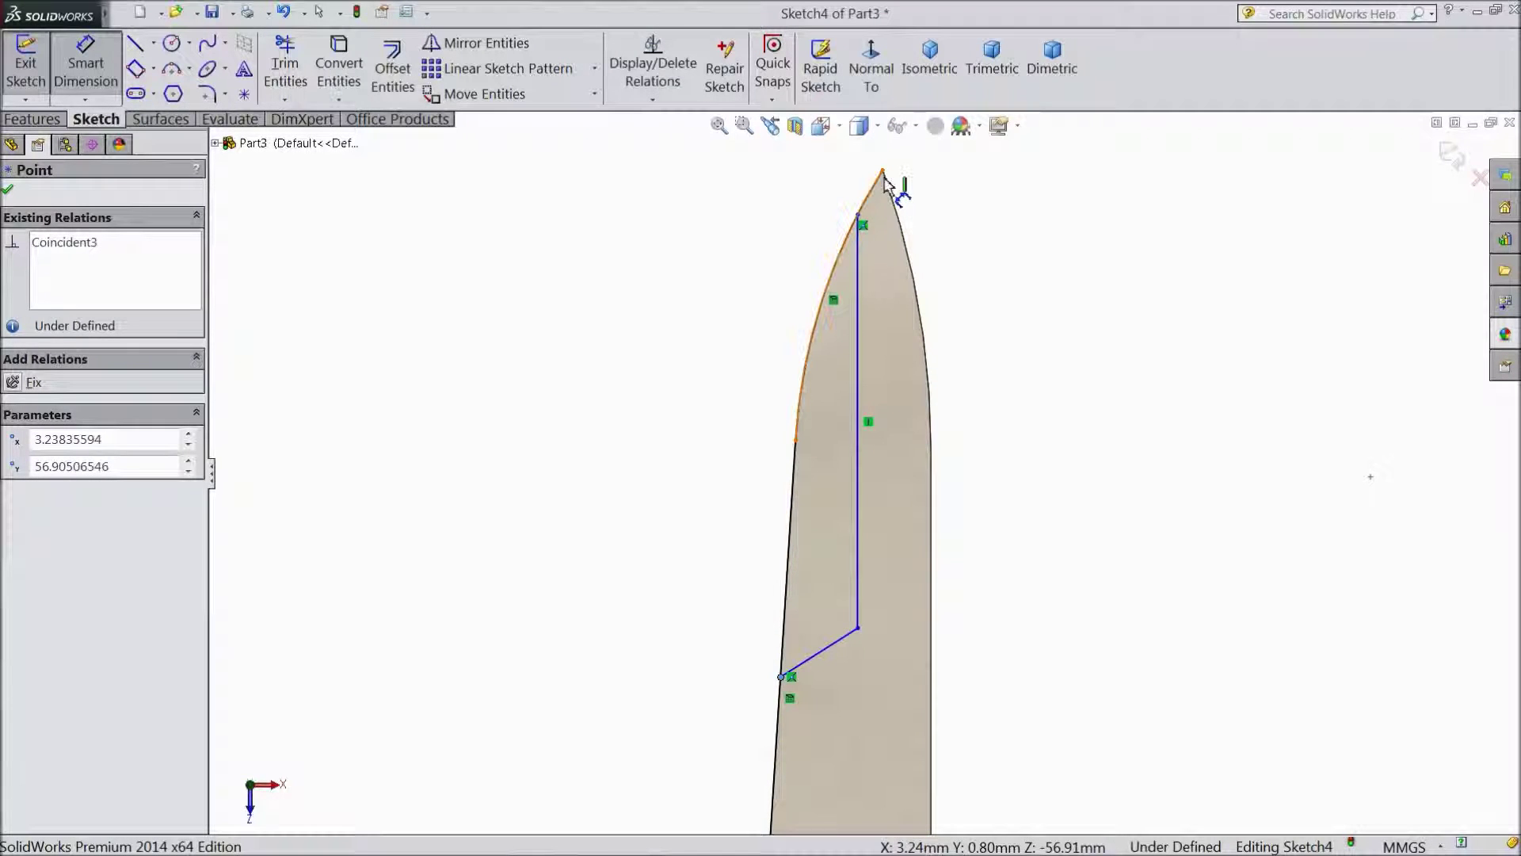
left_click(884, 172)
left_click(664, 364)
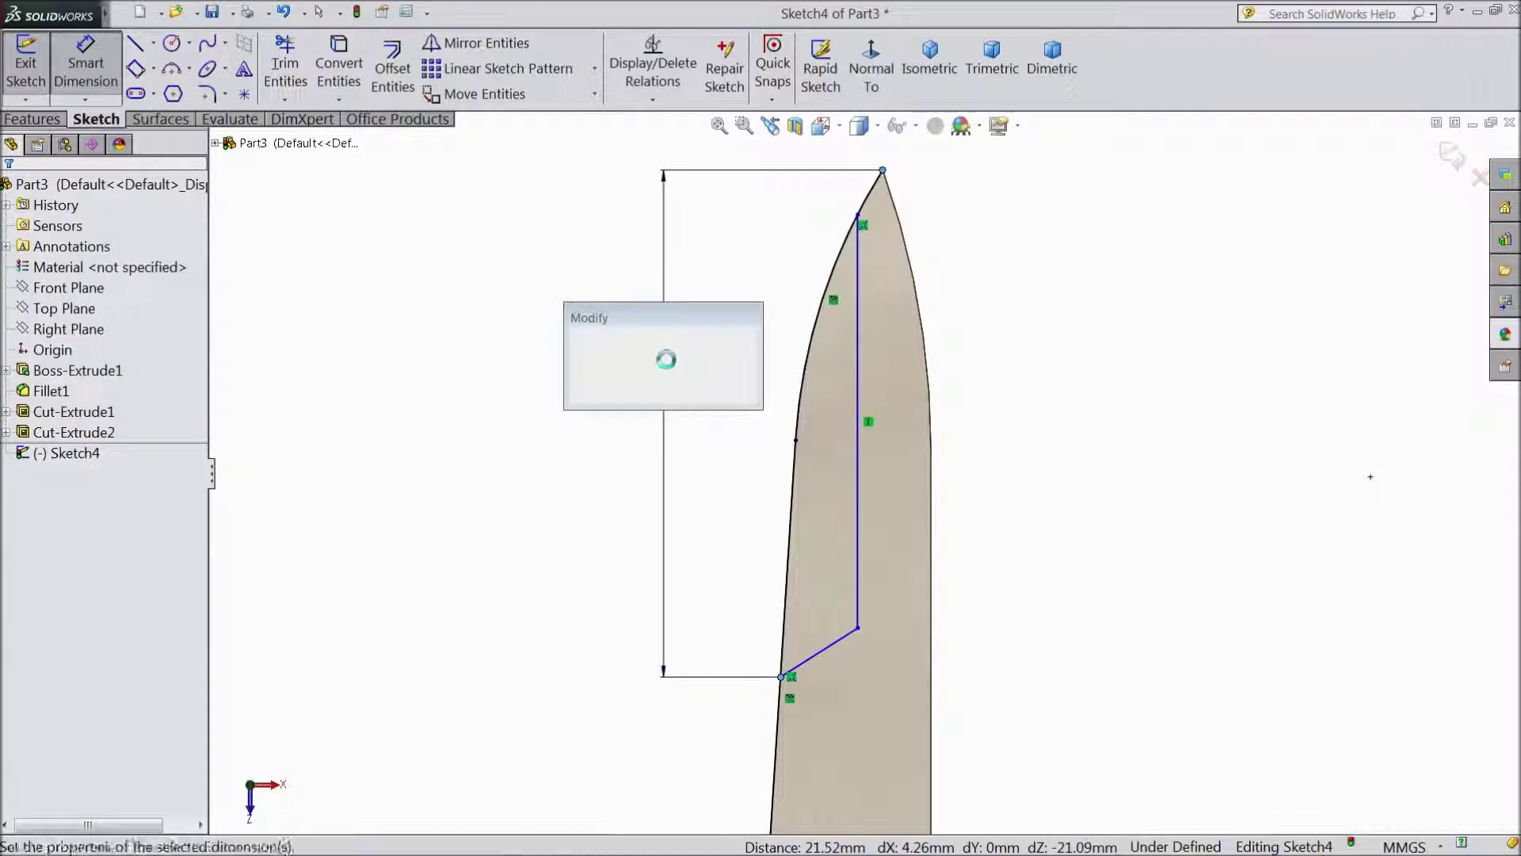
type("0")
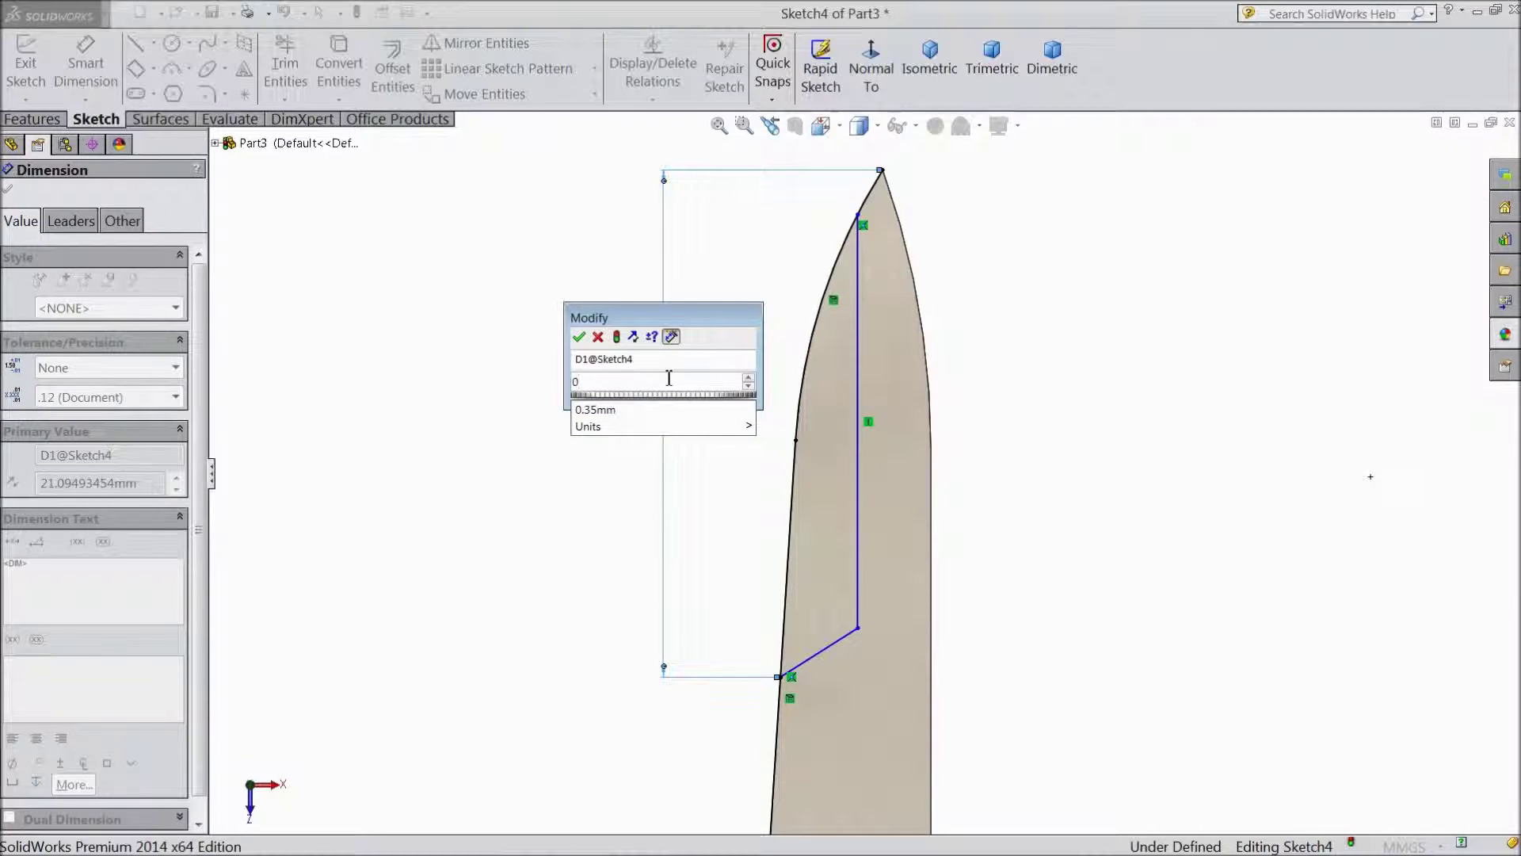
type("24")
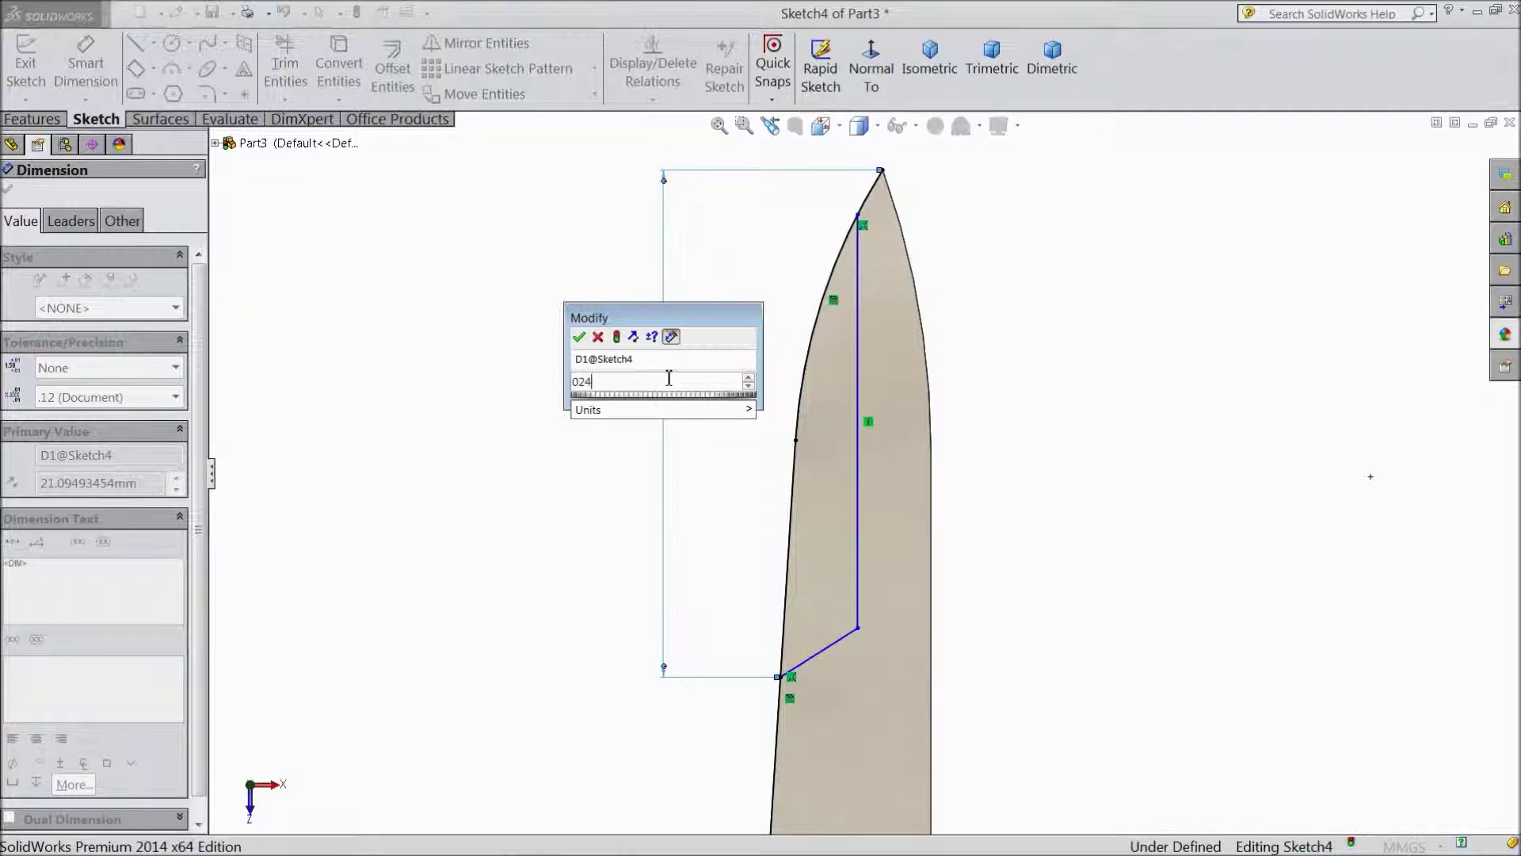
left_click(580, 337)
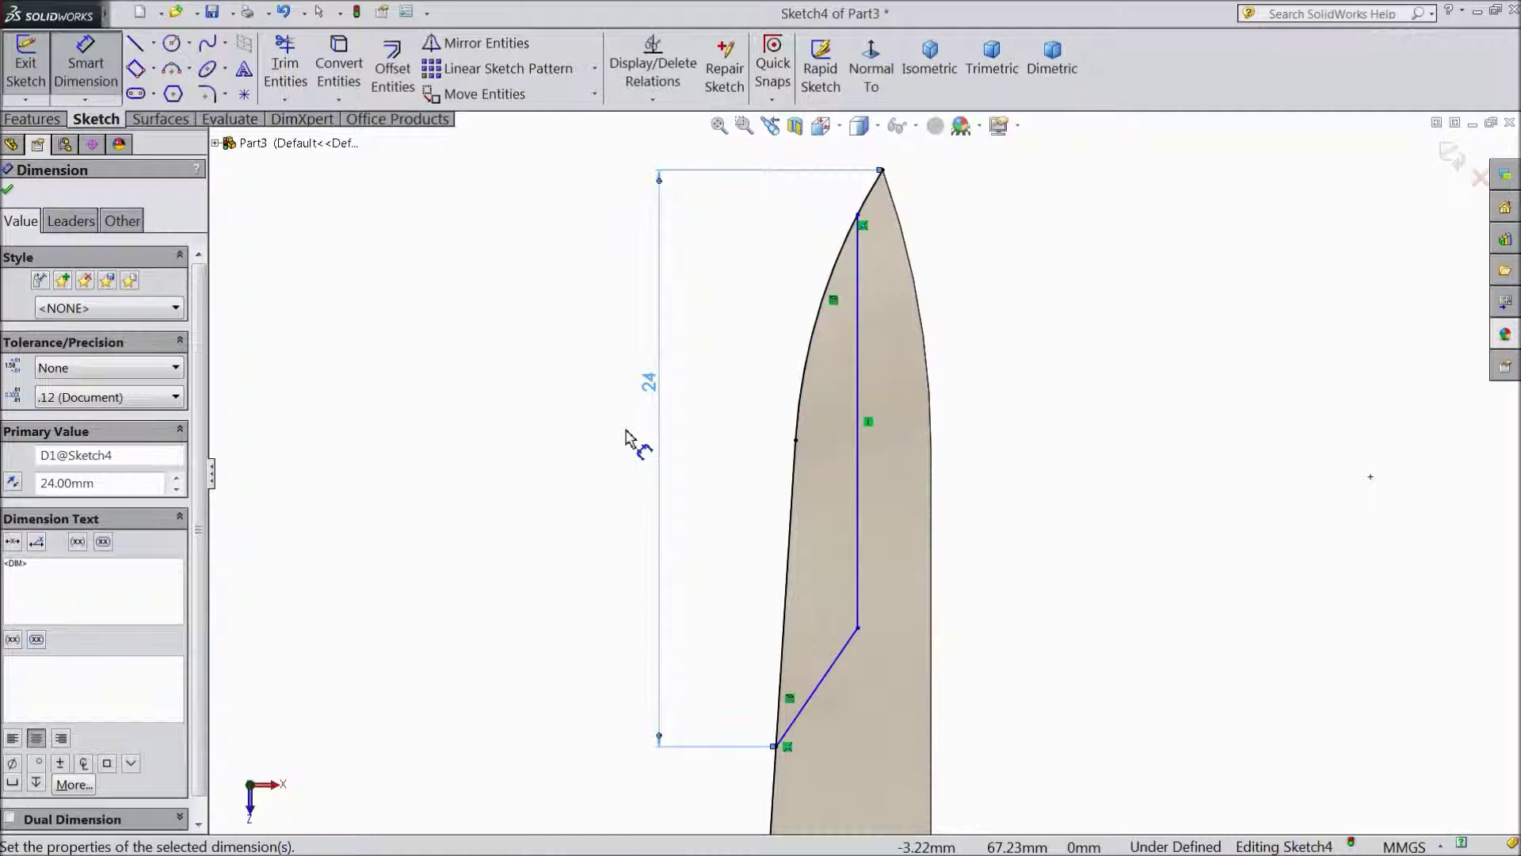
left_click(820, 683)
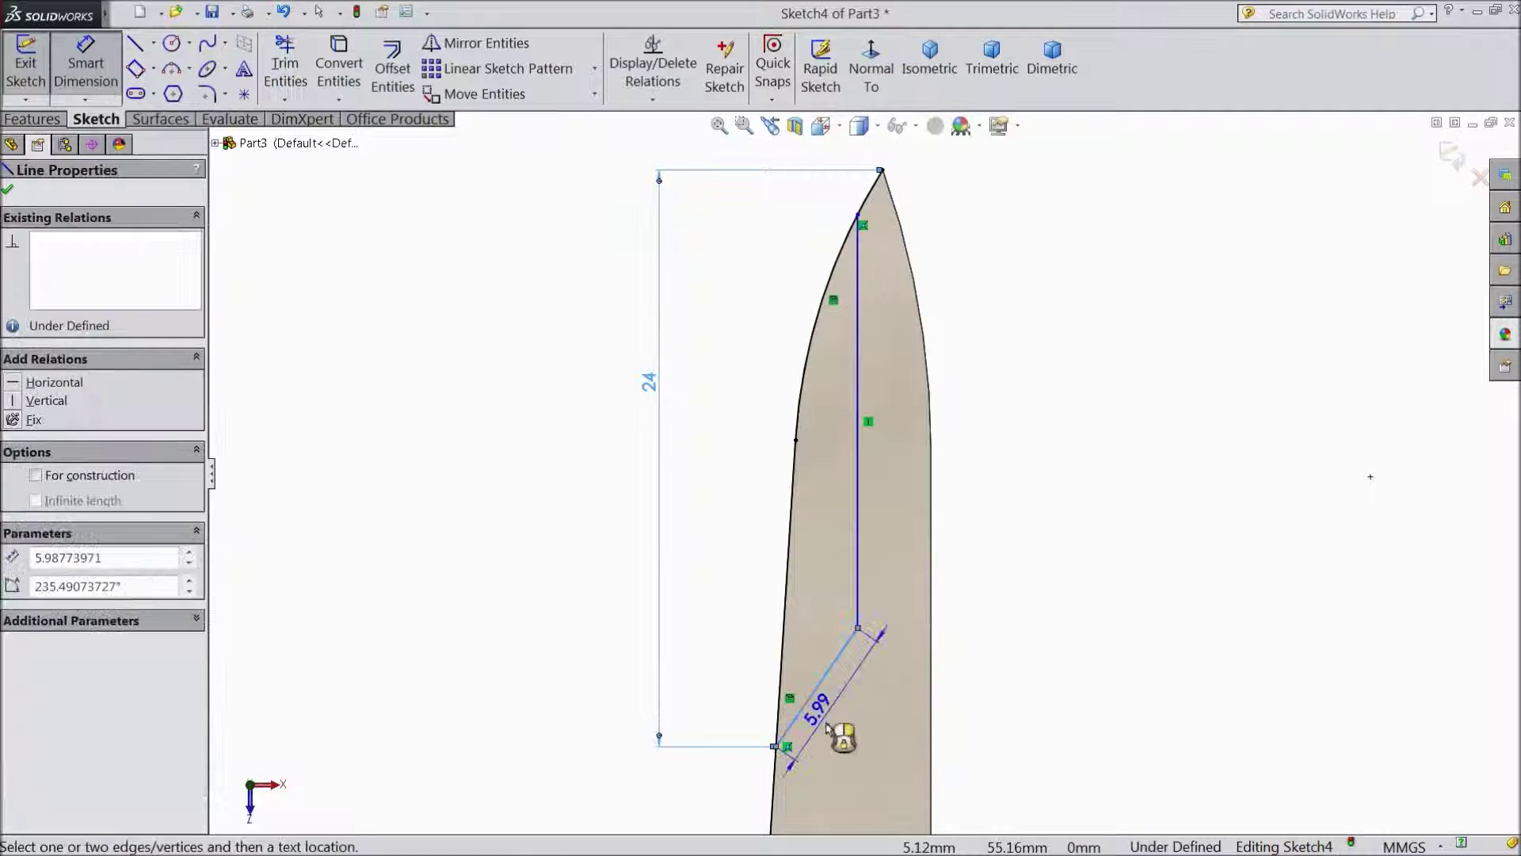
left_click(812, 800)
type("3.5")
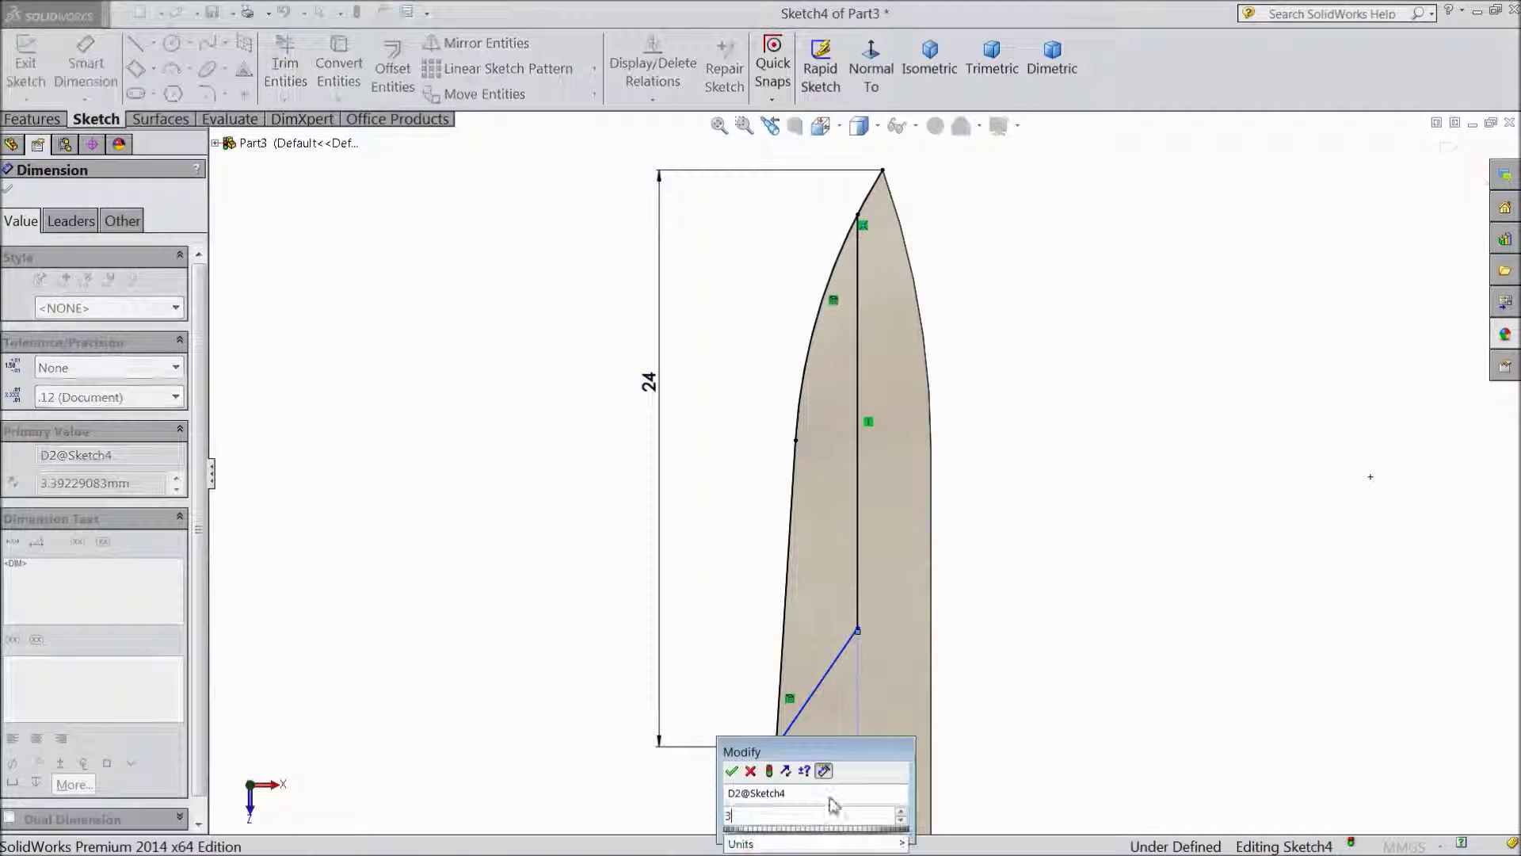
left_click(729, 773)
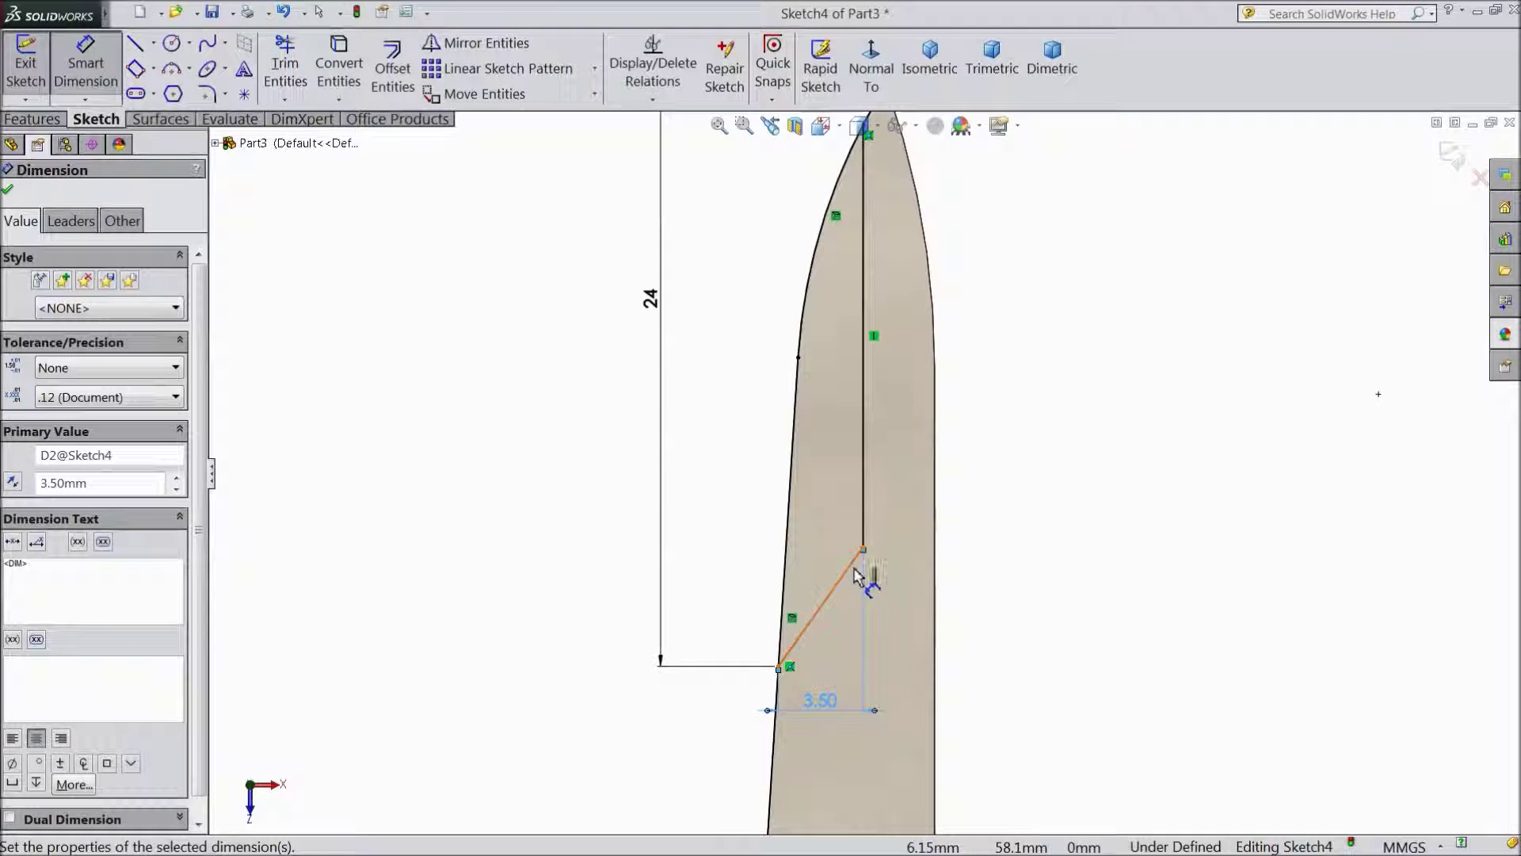
- Set the angle between the vertical and diagonal lines to 45°
left_click(863, 547)
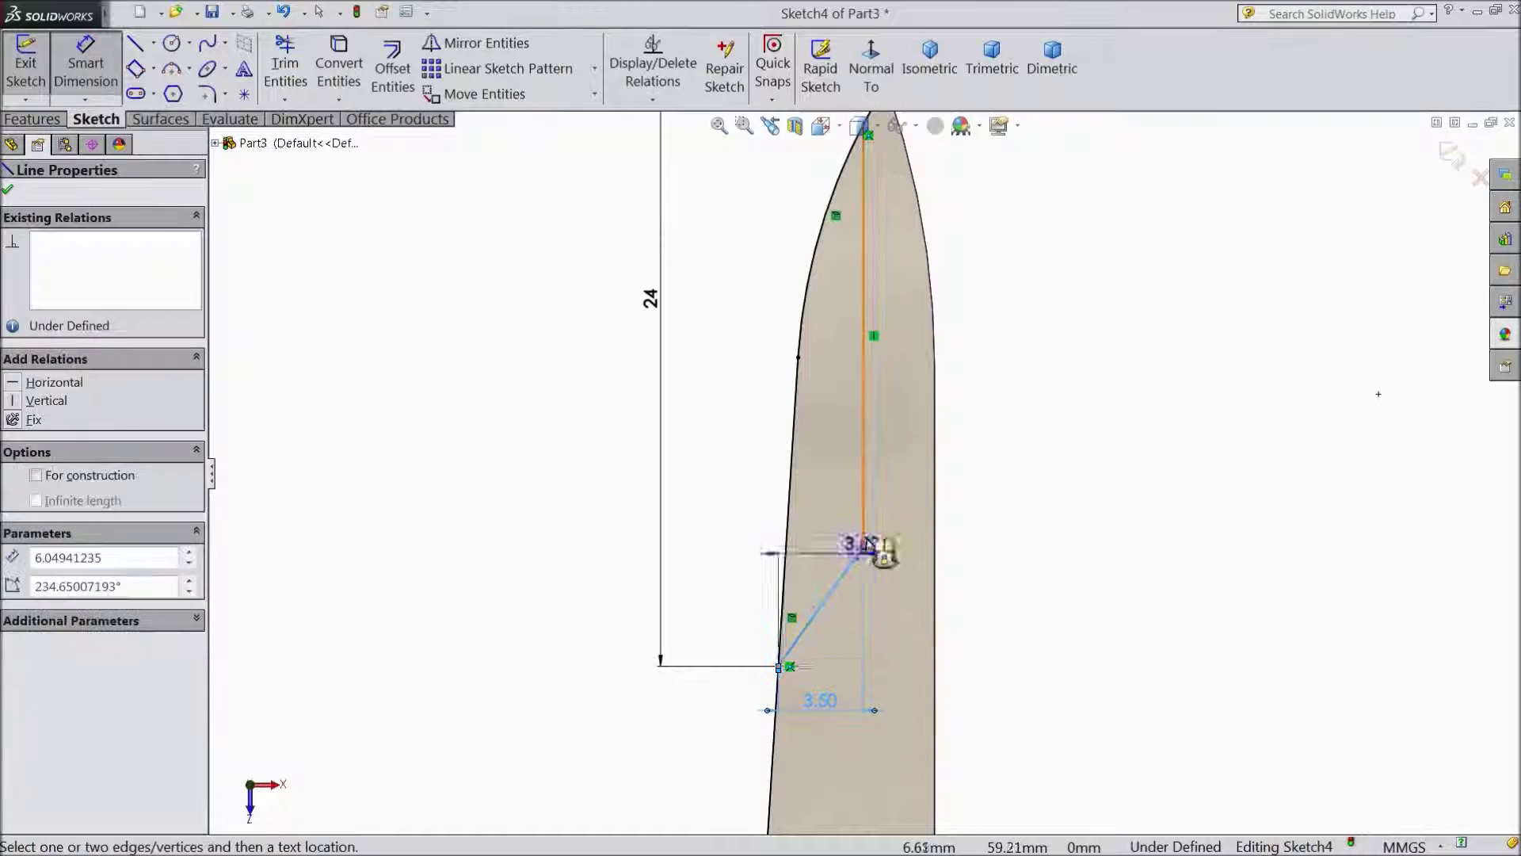
left_click(860, 626)
type("45")
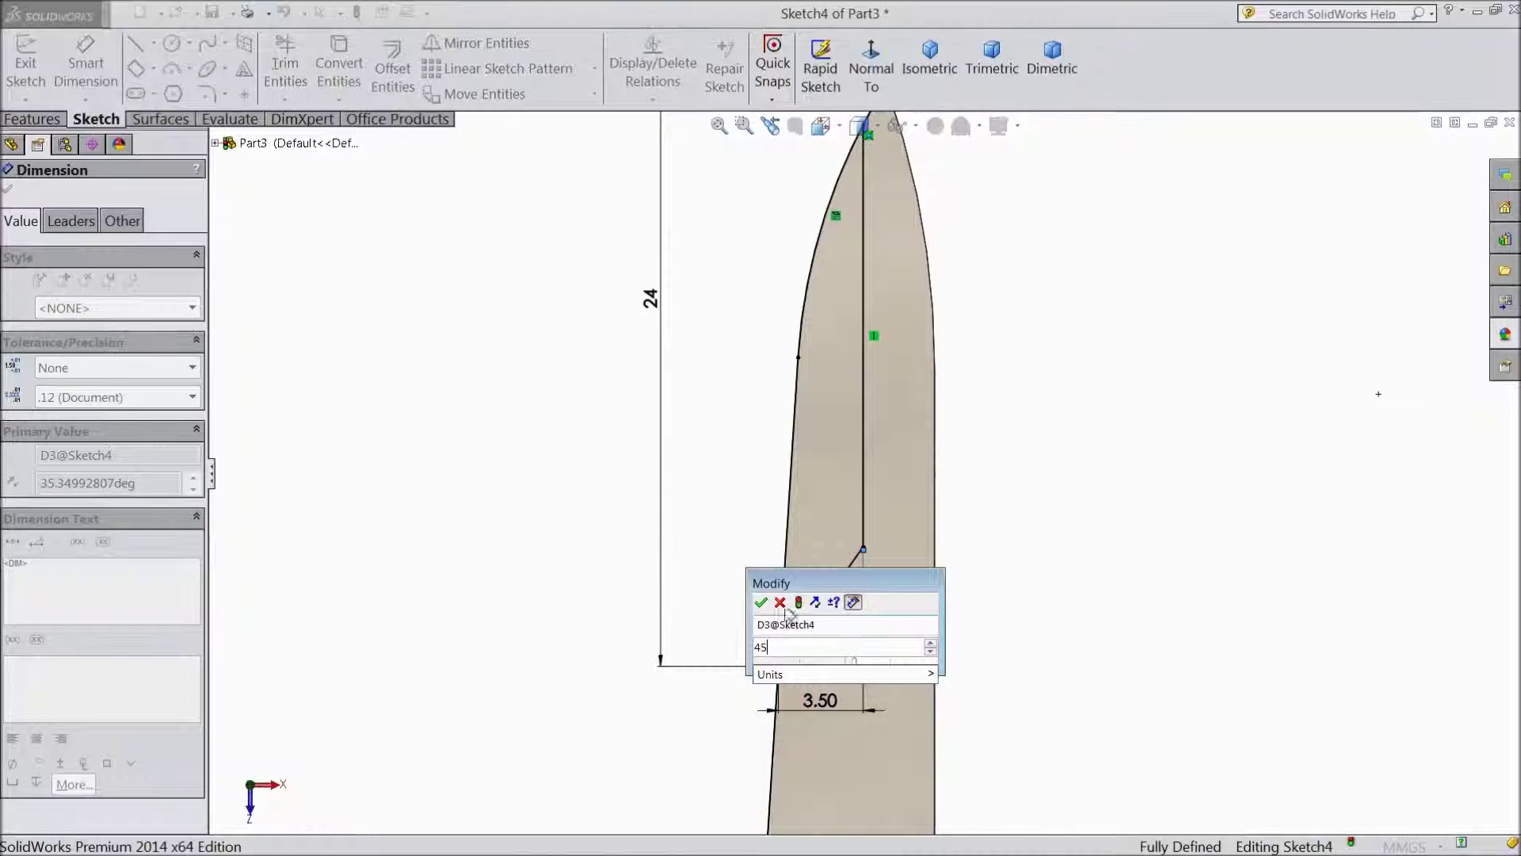
key("Return")
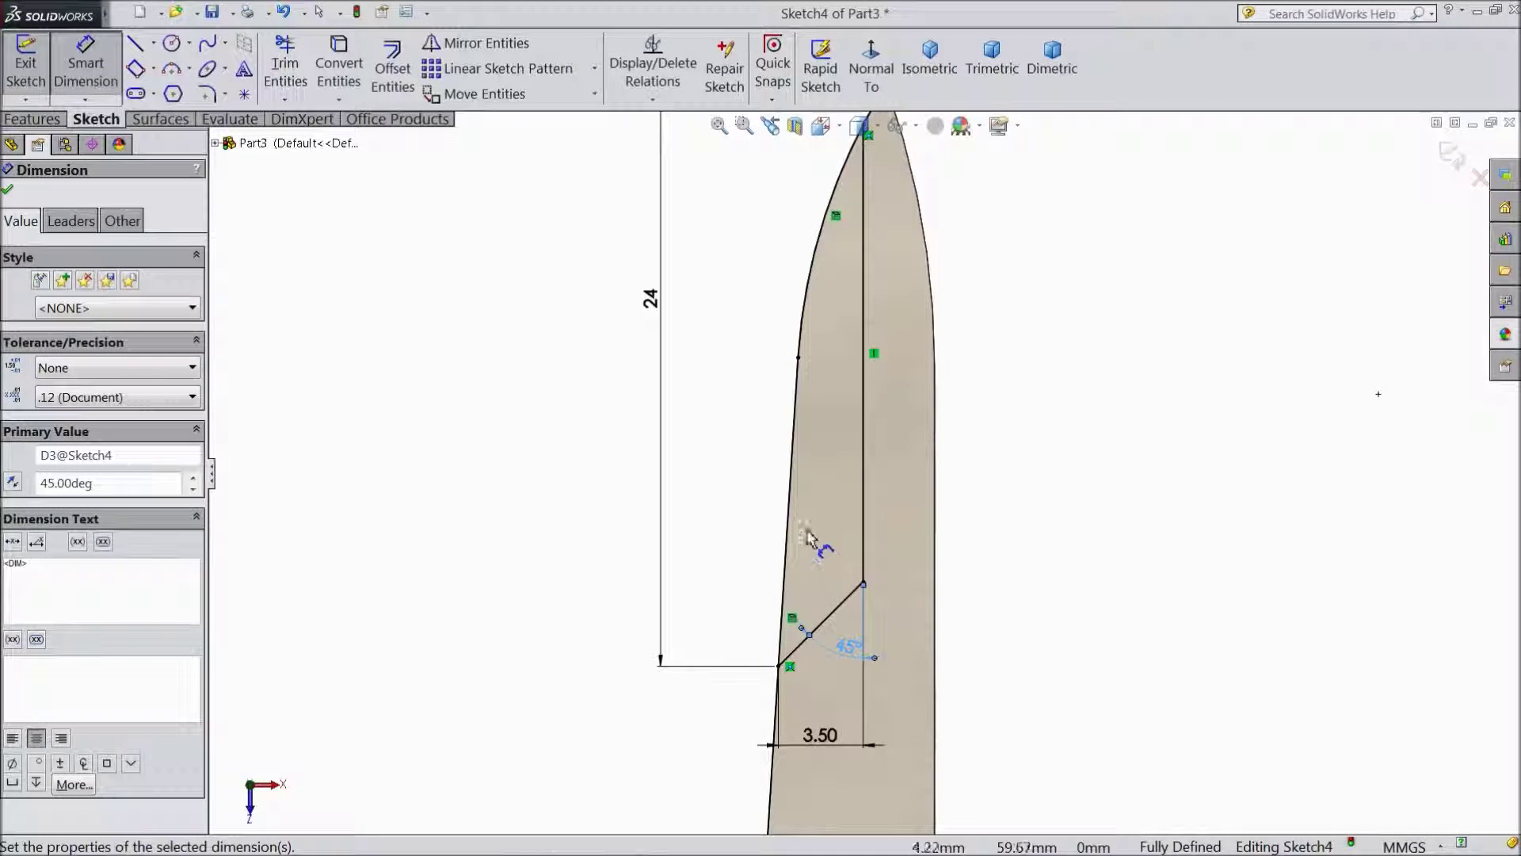
left_click(9, 191)
- Extrude-cut Sketch4's tip region Through All with Thin Feature cleared
left_click(32, 119)
left_click(329, 68)
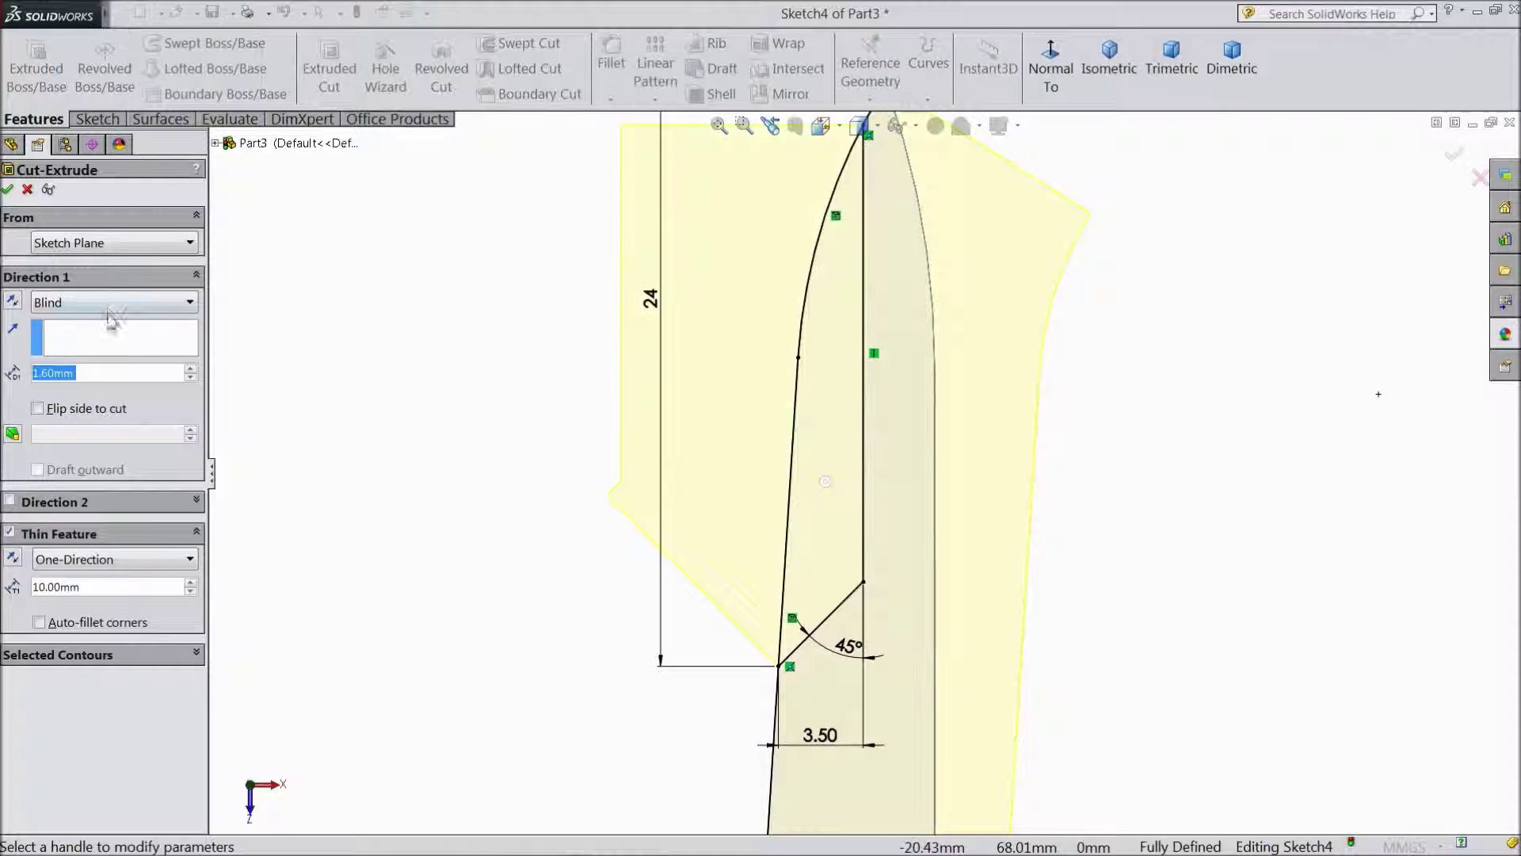
left_click(10, 533)
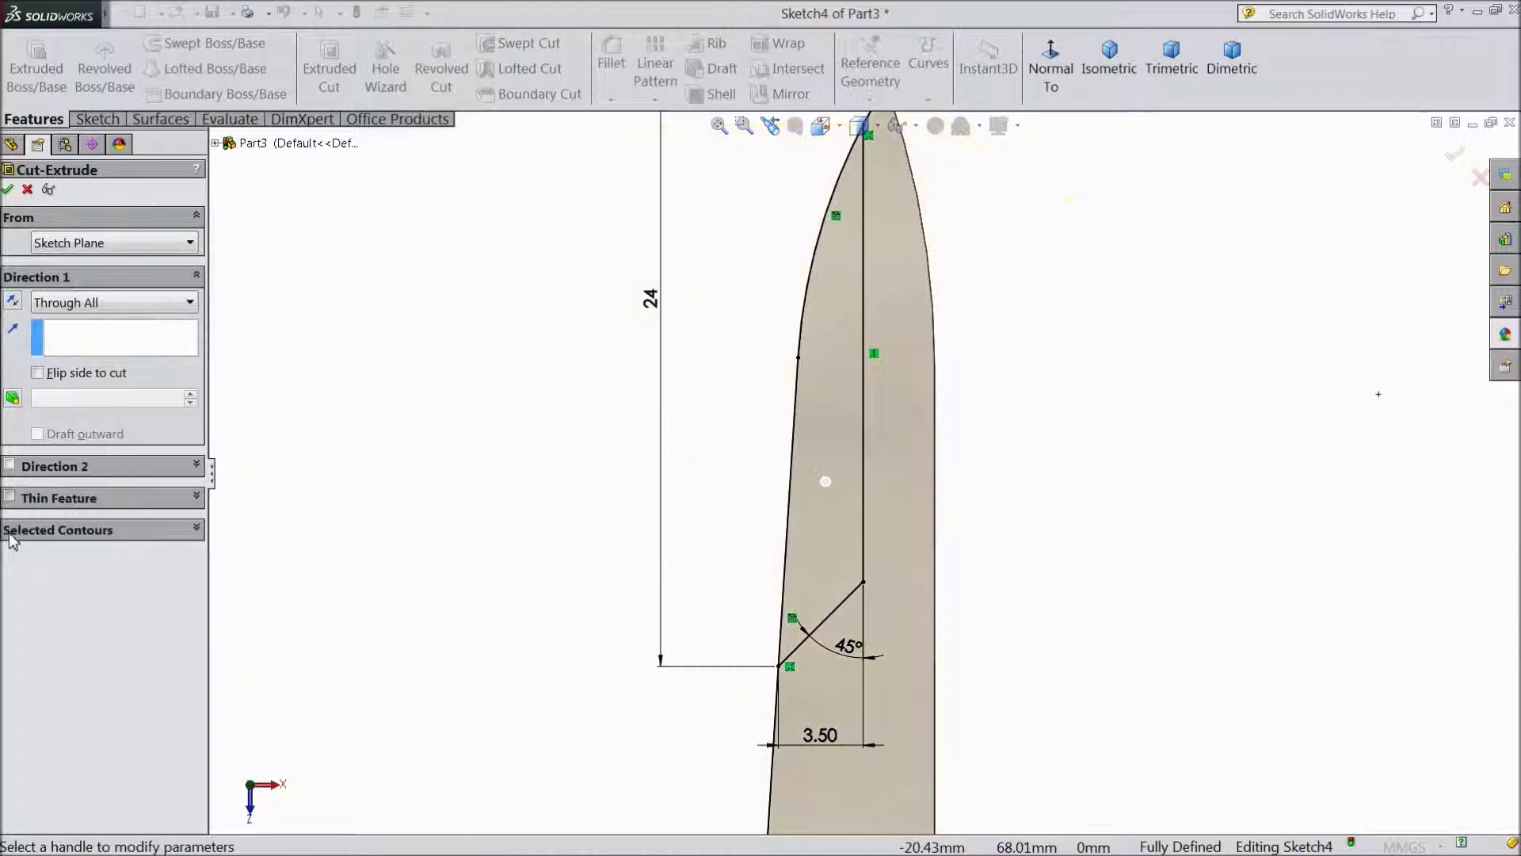
left_click(59, 531)
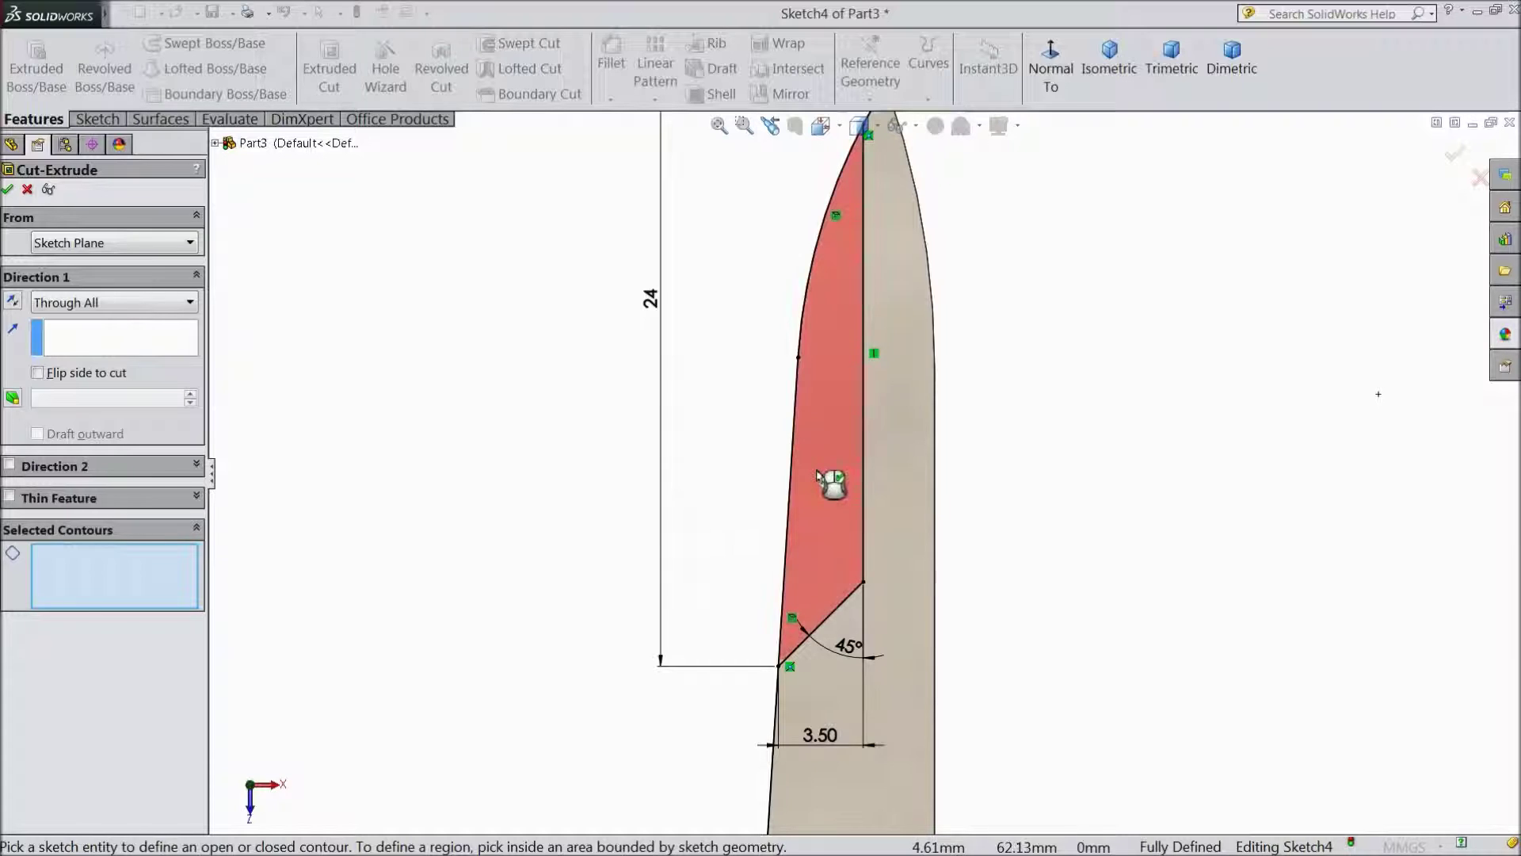
left_click(826, 452)
scroll(646, 508, "up", 2)
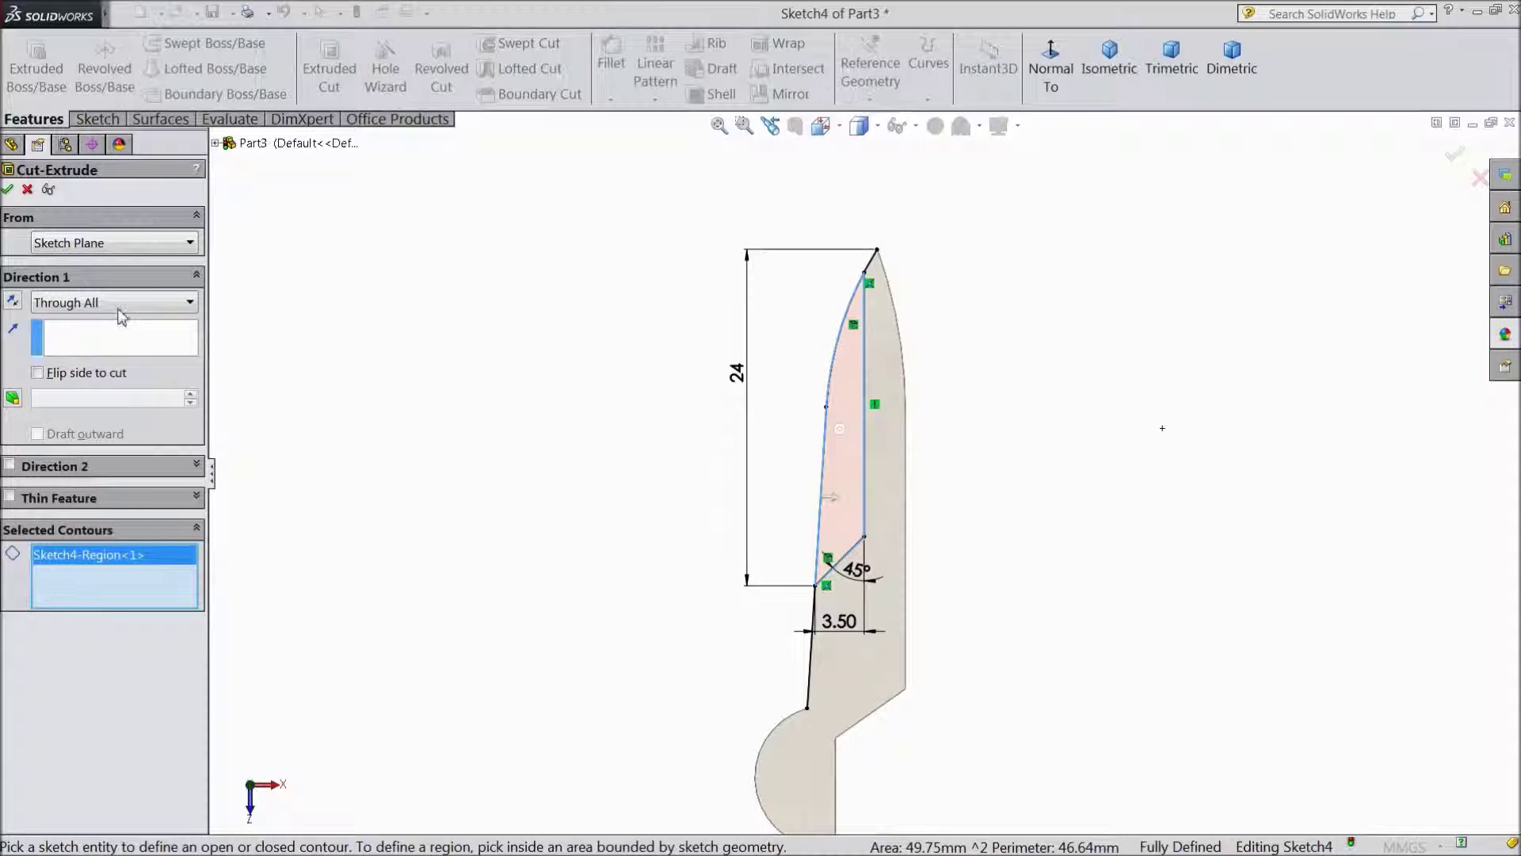
left_click(9, 190)
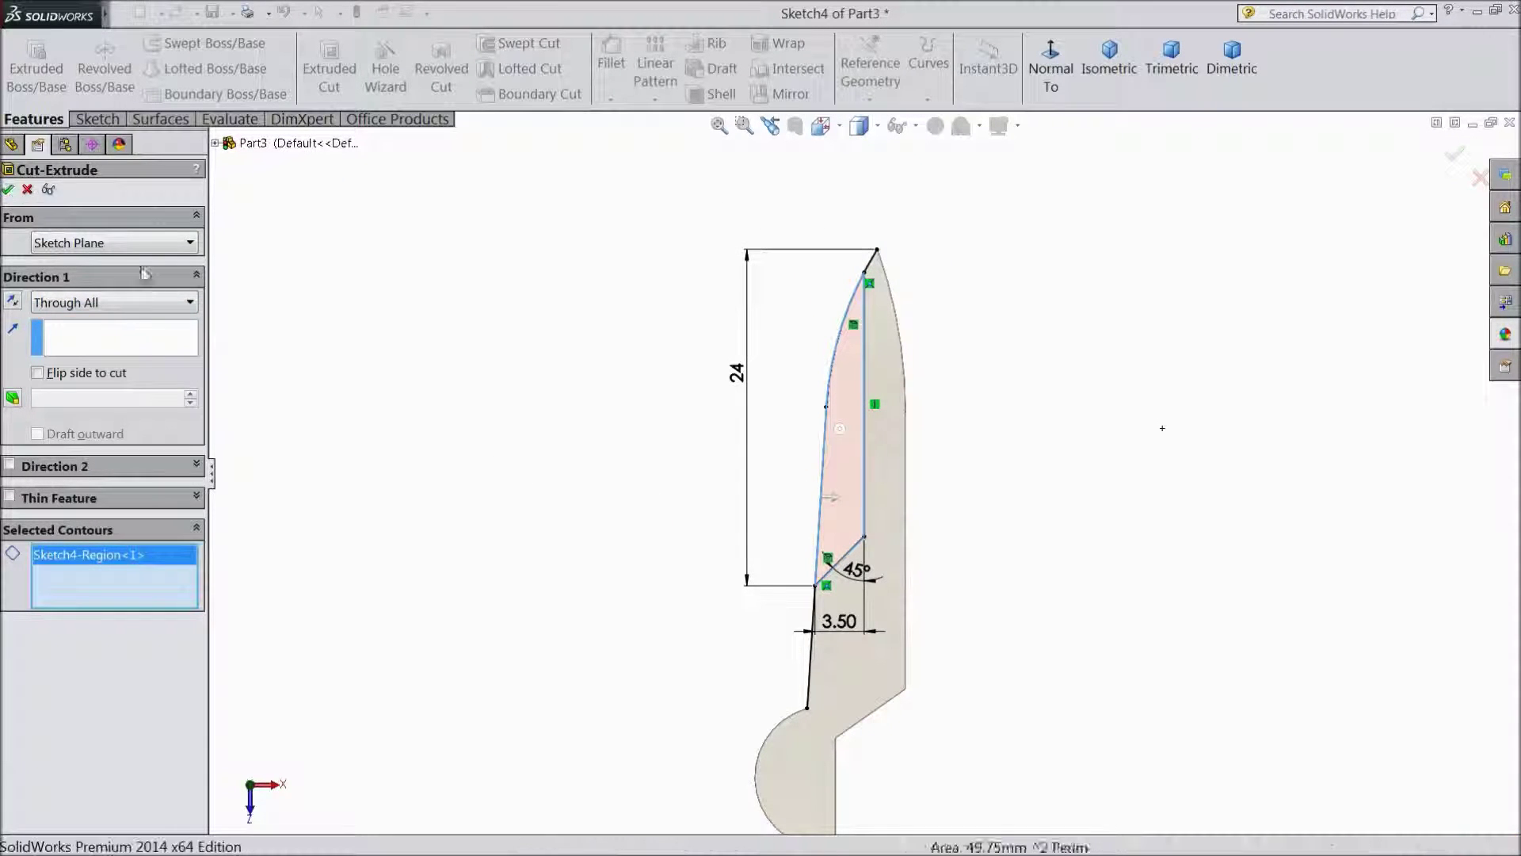
- Orbit to a tilted 3-D view and select the blade's flat top face
left_click(618, 575)
mouse_move(669, 628)
middle_mouse_down()
mouse_move(720, 475)
mouse_move(757, 458)
mouse_move(550, 412)
mouse_move(692, 601)
mouse_move(761, 438)
mouse_move(703, 509)
mouse_move(643, 460)
mouse_move(710, 519)
mouse_move(618, 428)
mouse_move(608, 465)
mouse_move(768, 571)
middle_mouse_up()
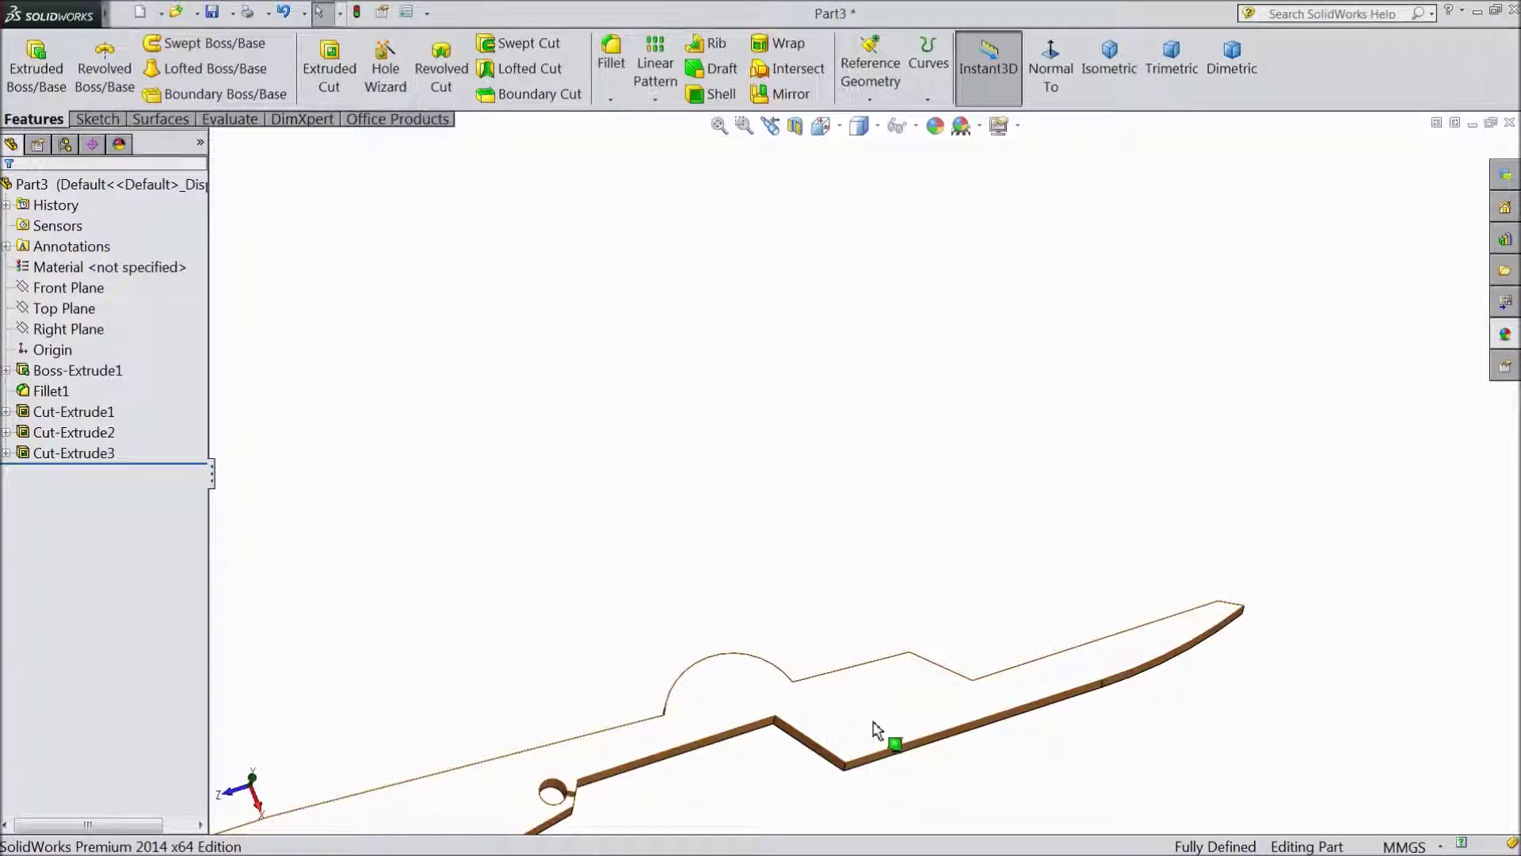
left_click(904, 700)
- Sketch a closed four-line outline around the upper blade, starting at the arc's upper end
left_click(931, 664)
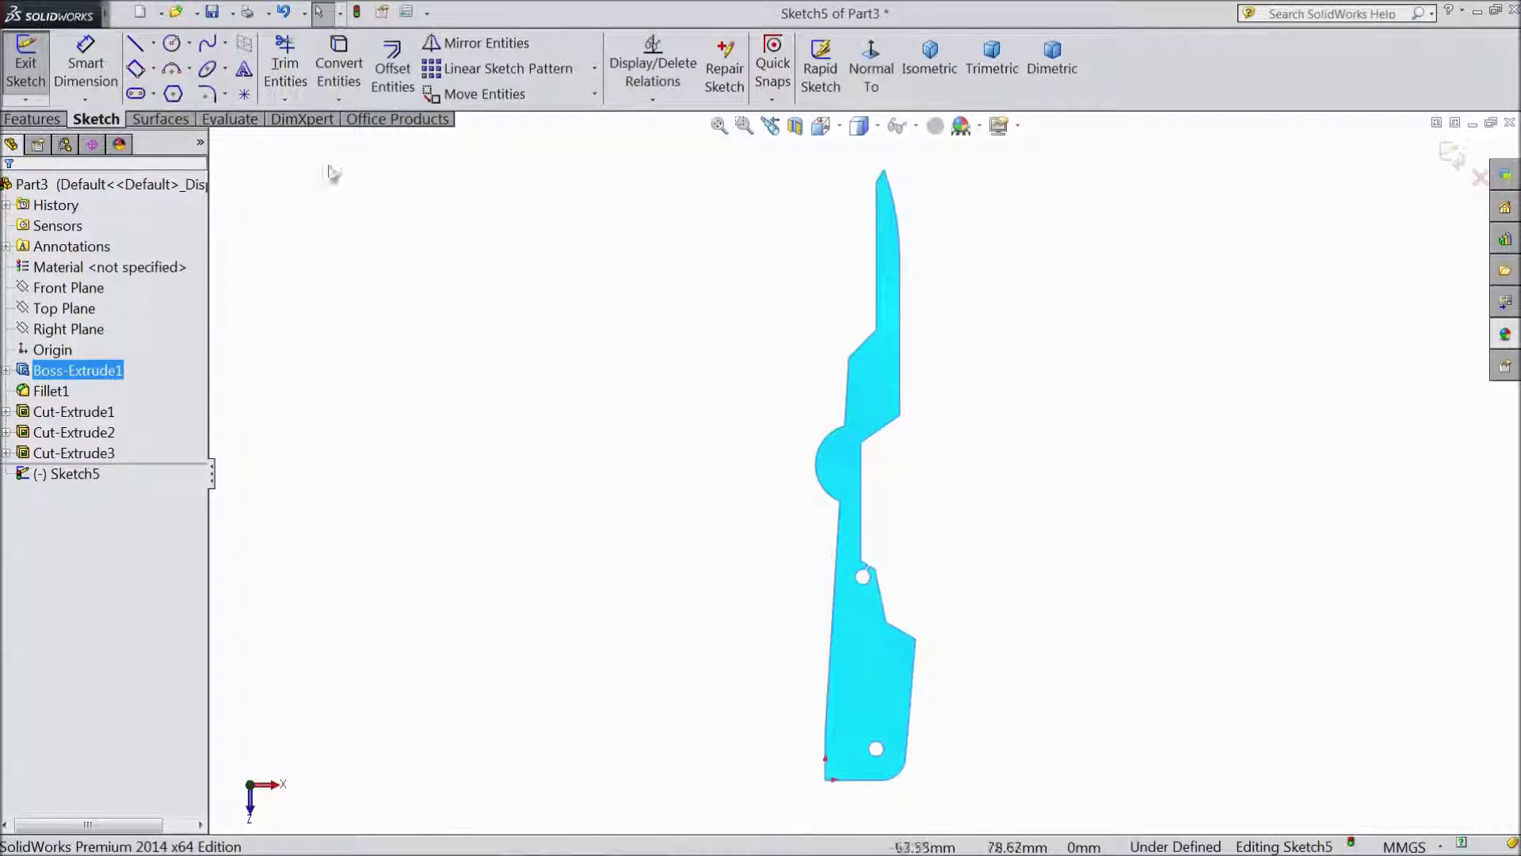
left_click(134, 49)
scroll(910, 415, "down", 5)
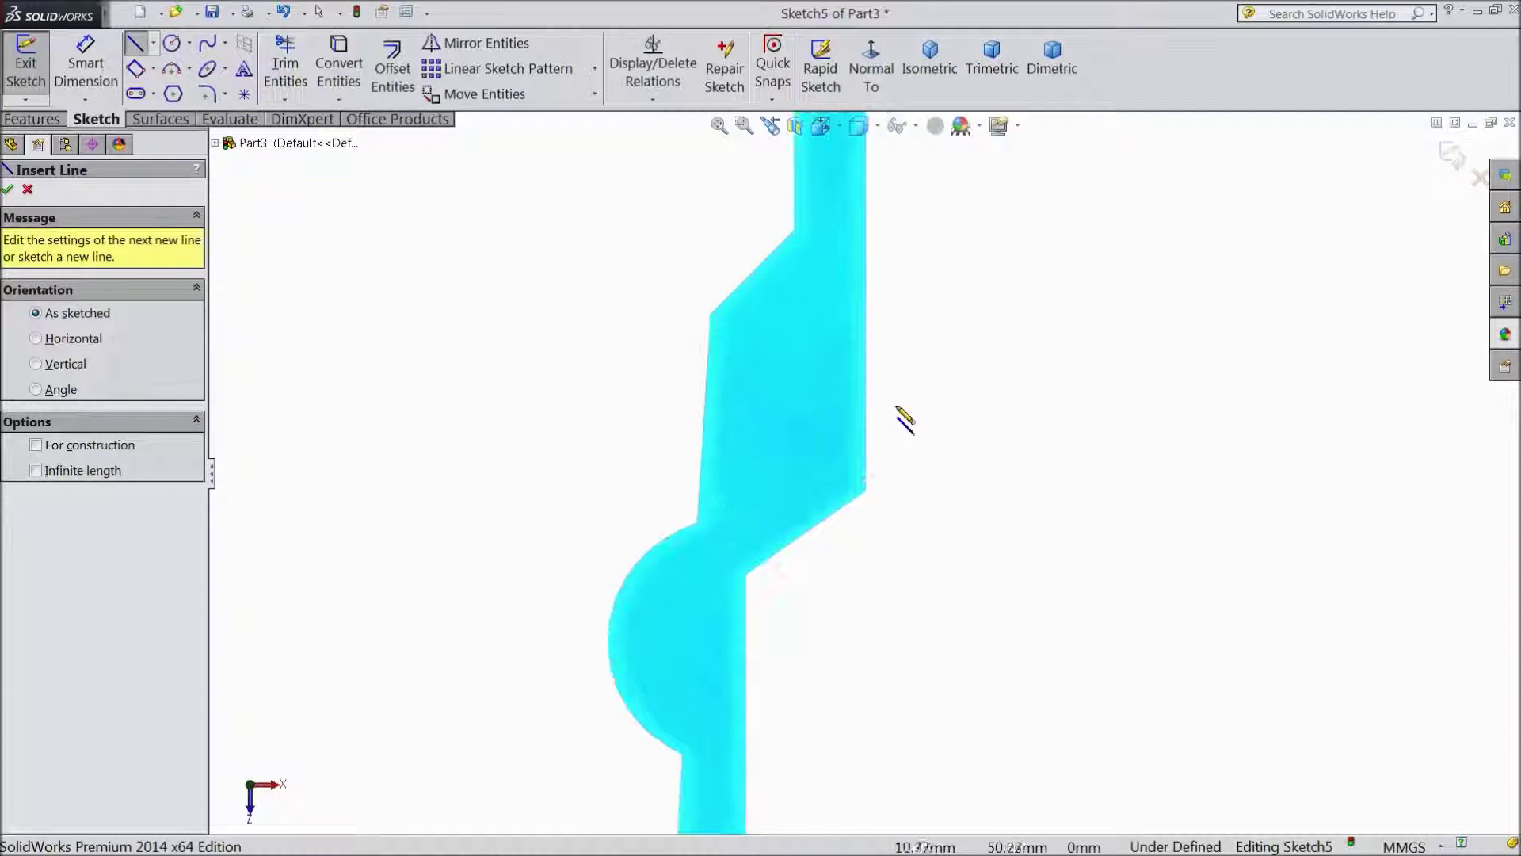
left_click(697, 524)
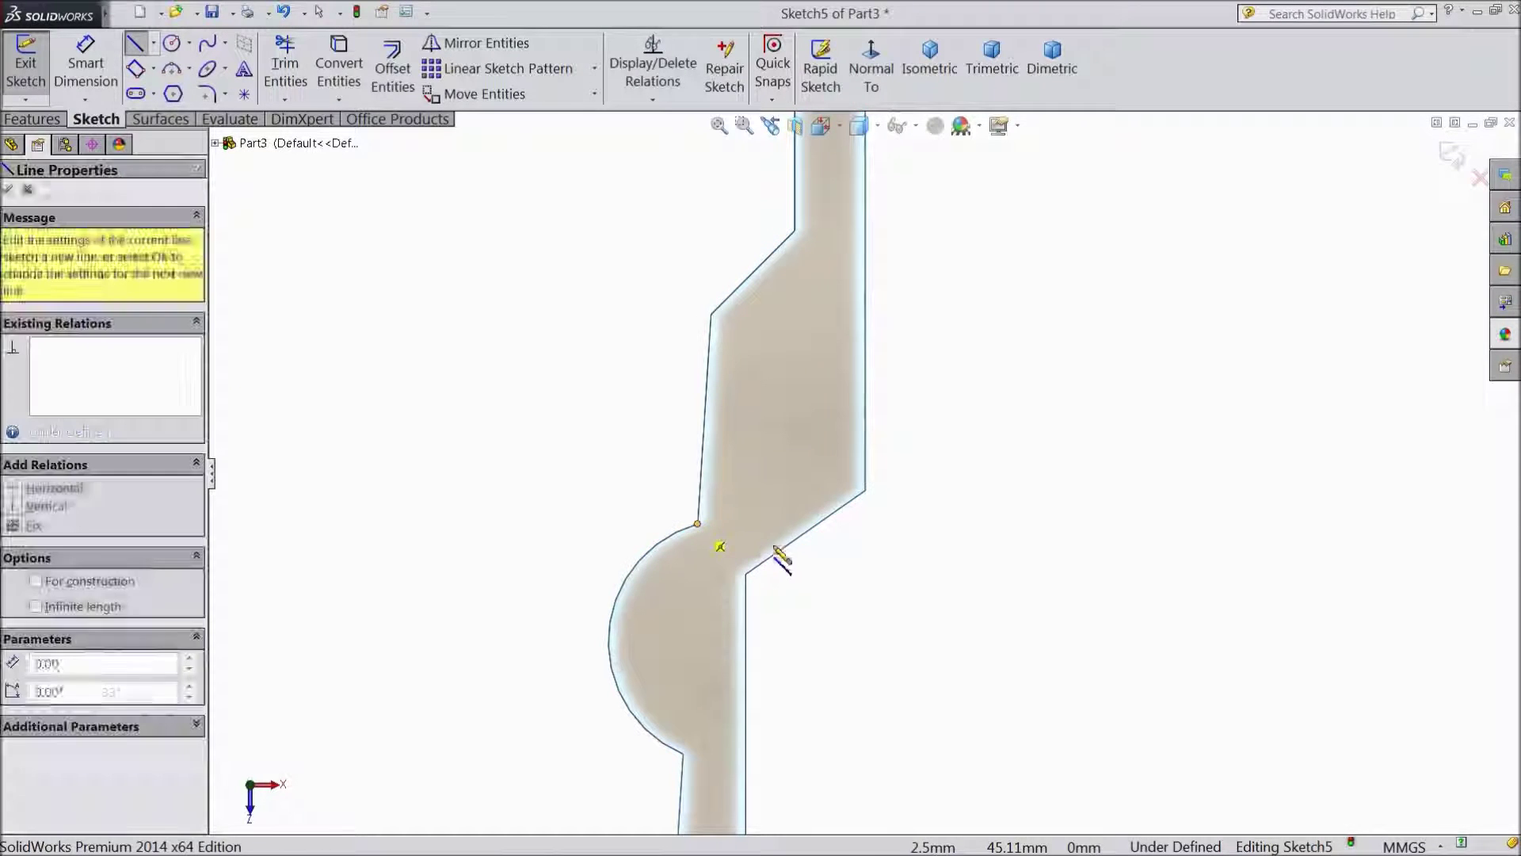
scroll(957, 598, "up", 4)
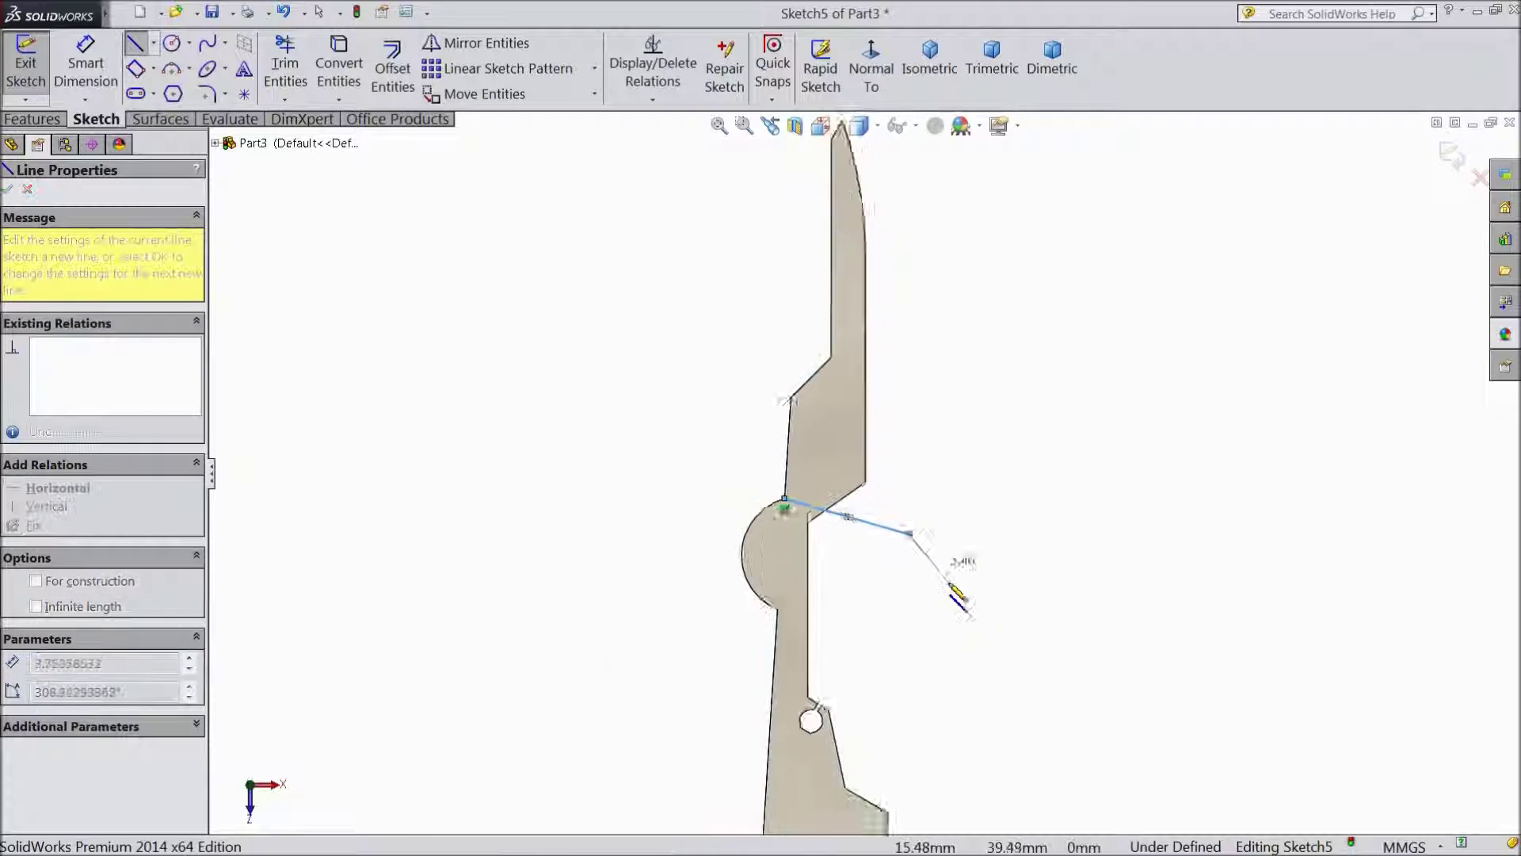
left_click(895, 515)
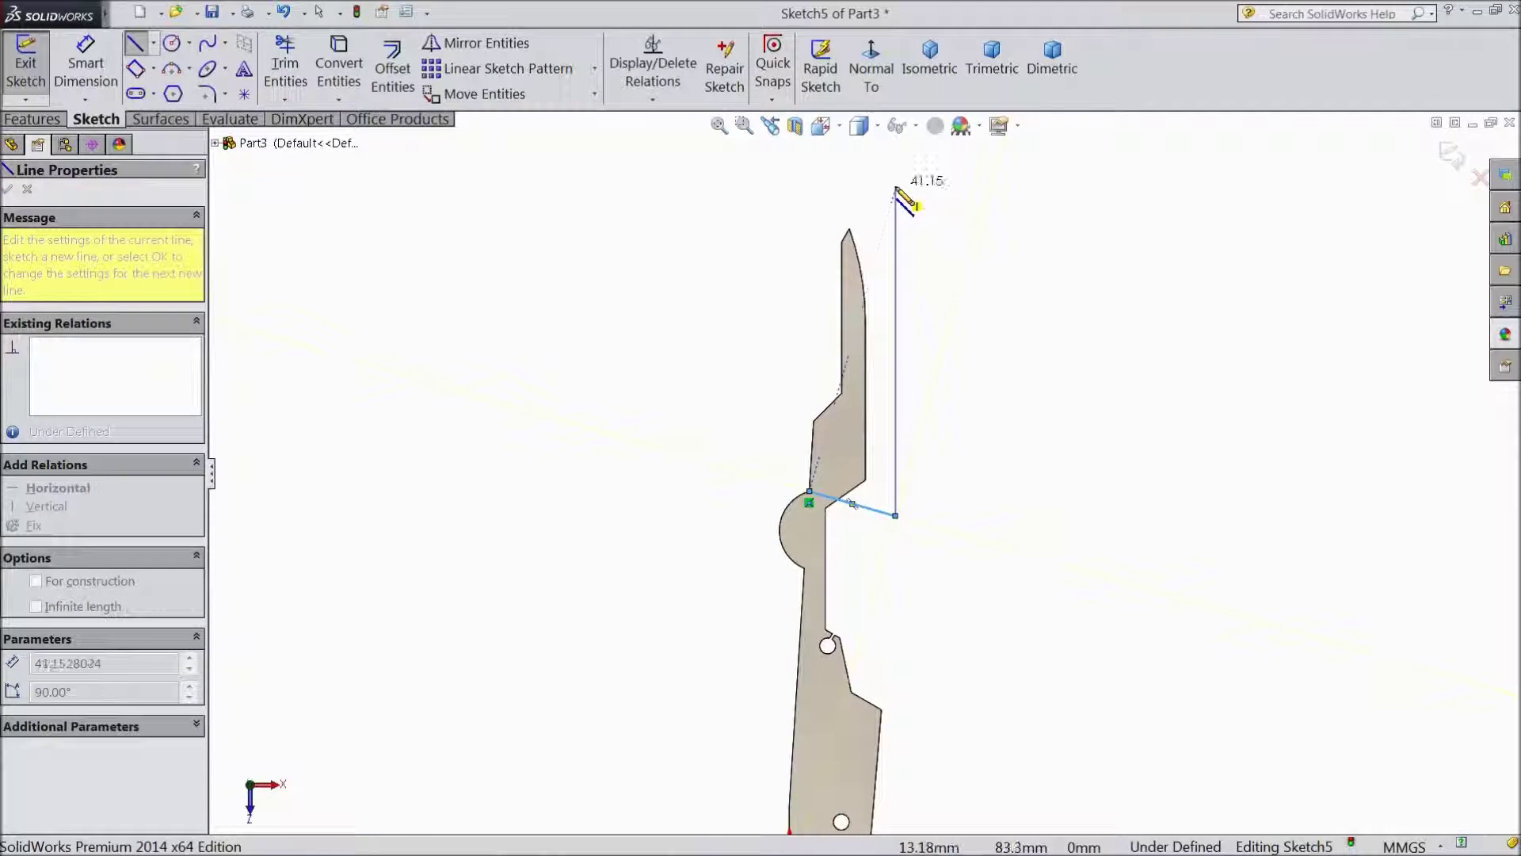
left_click(895, 187)
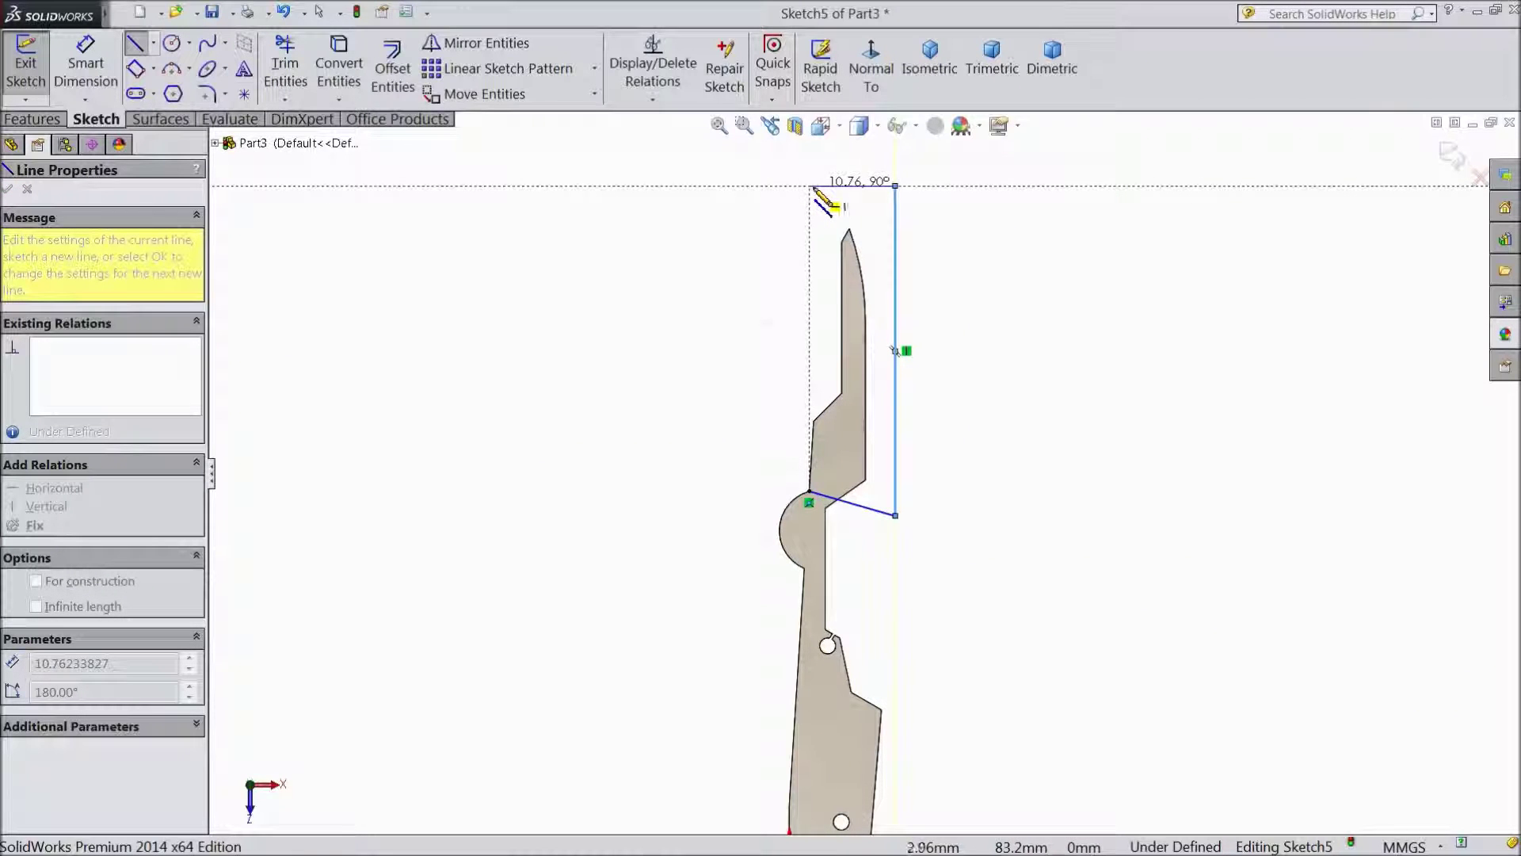
left_click(810, 187)
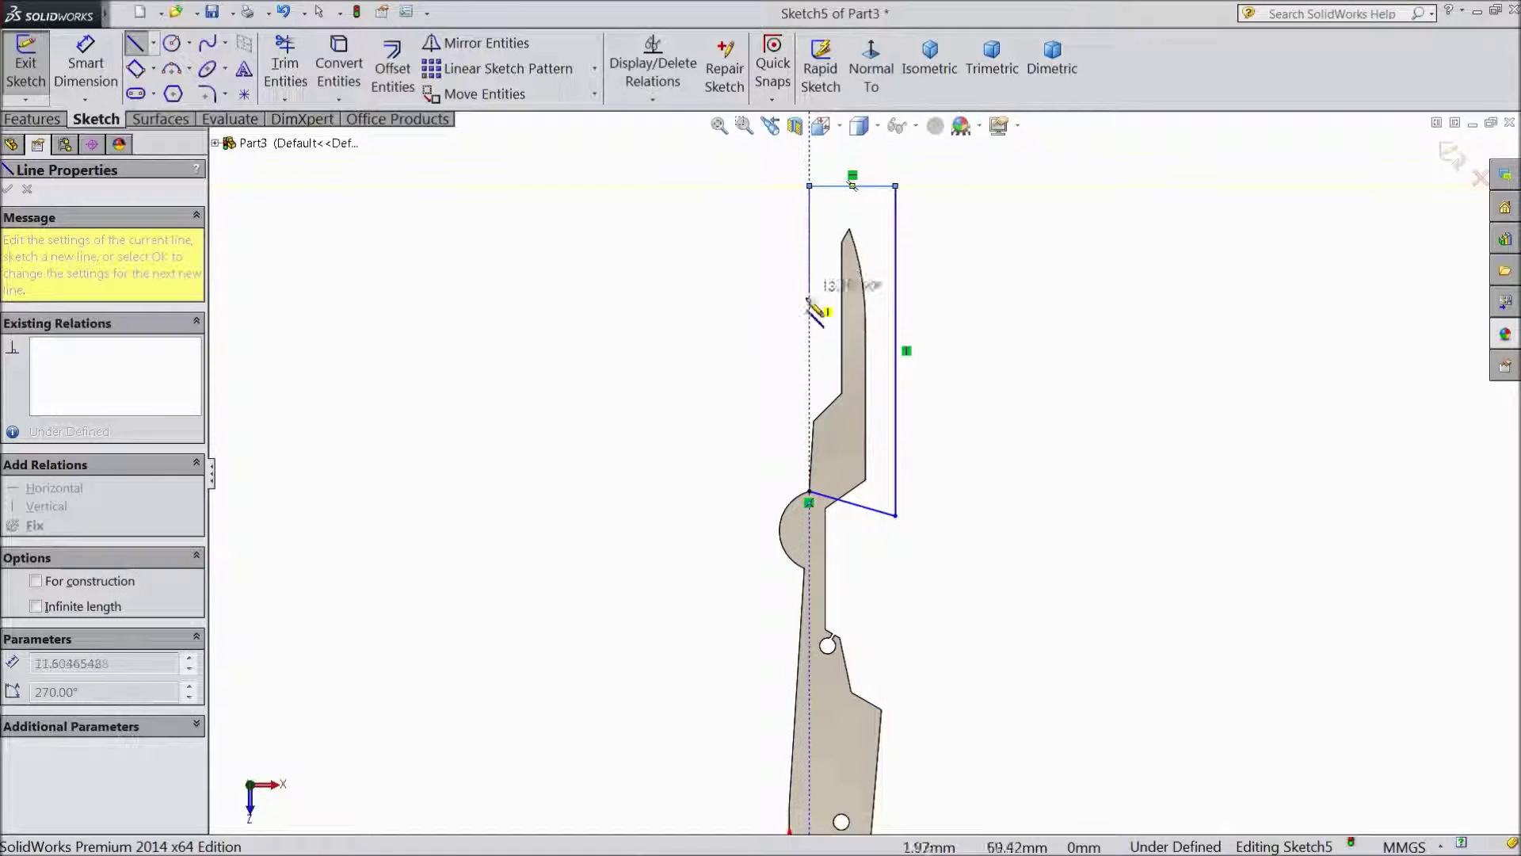
left_click(812, 495)
right_click(652, 404)
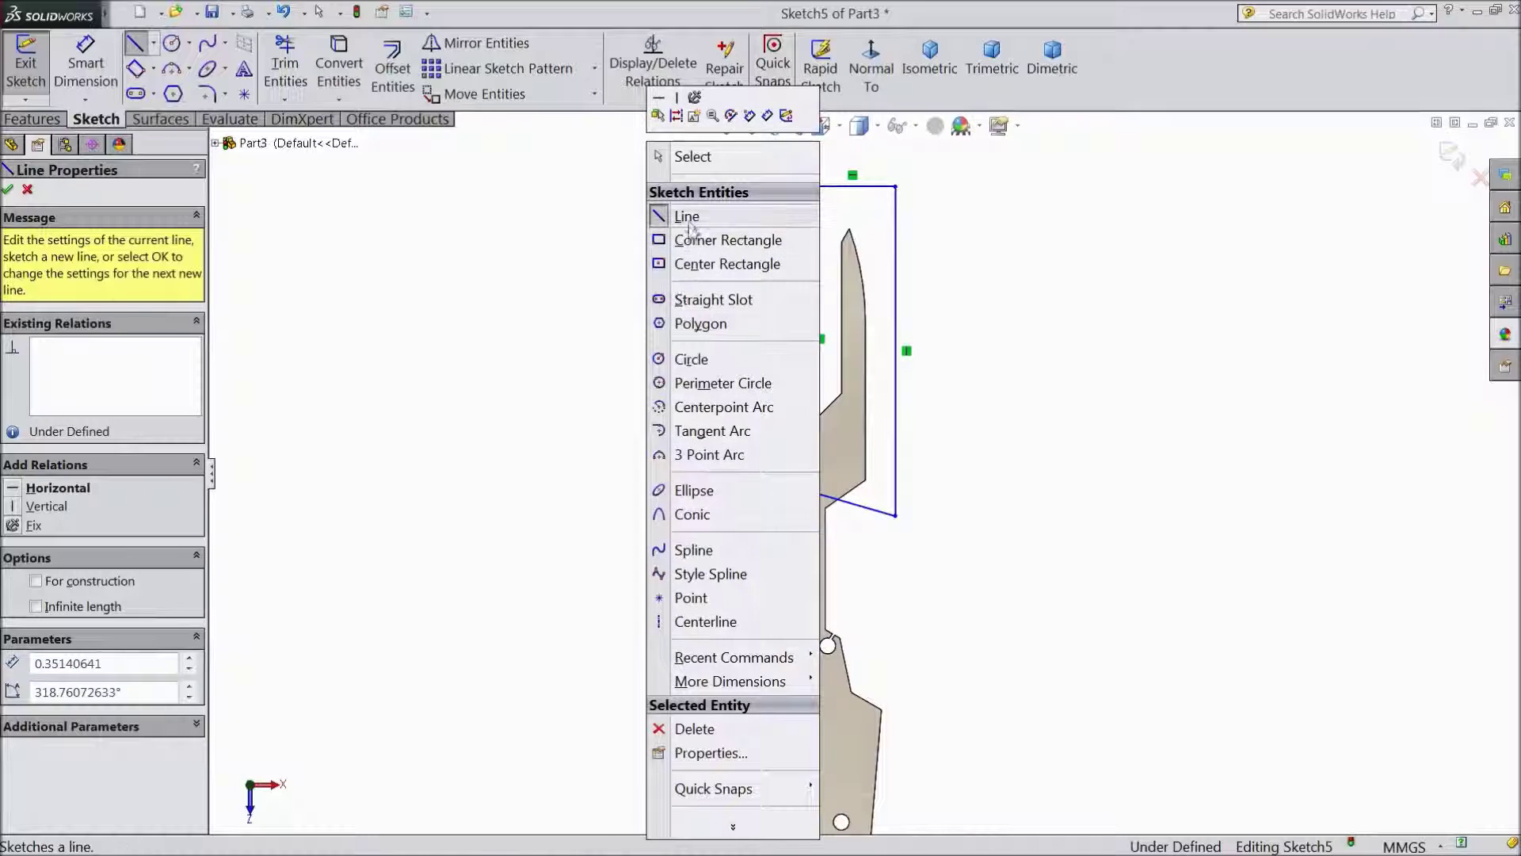
left_click(682, 156)
scroll(892, 222, "down", 2)
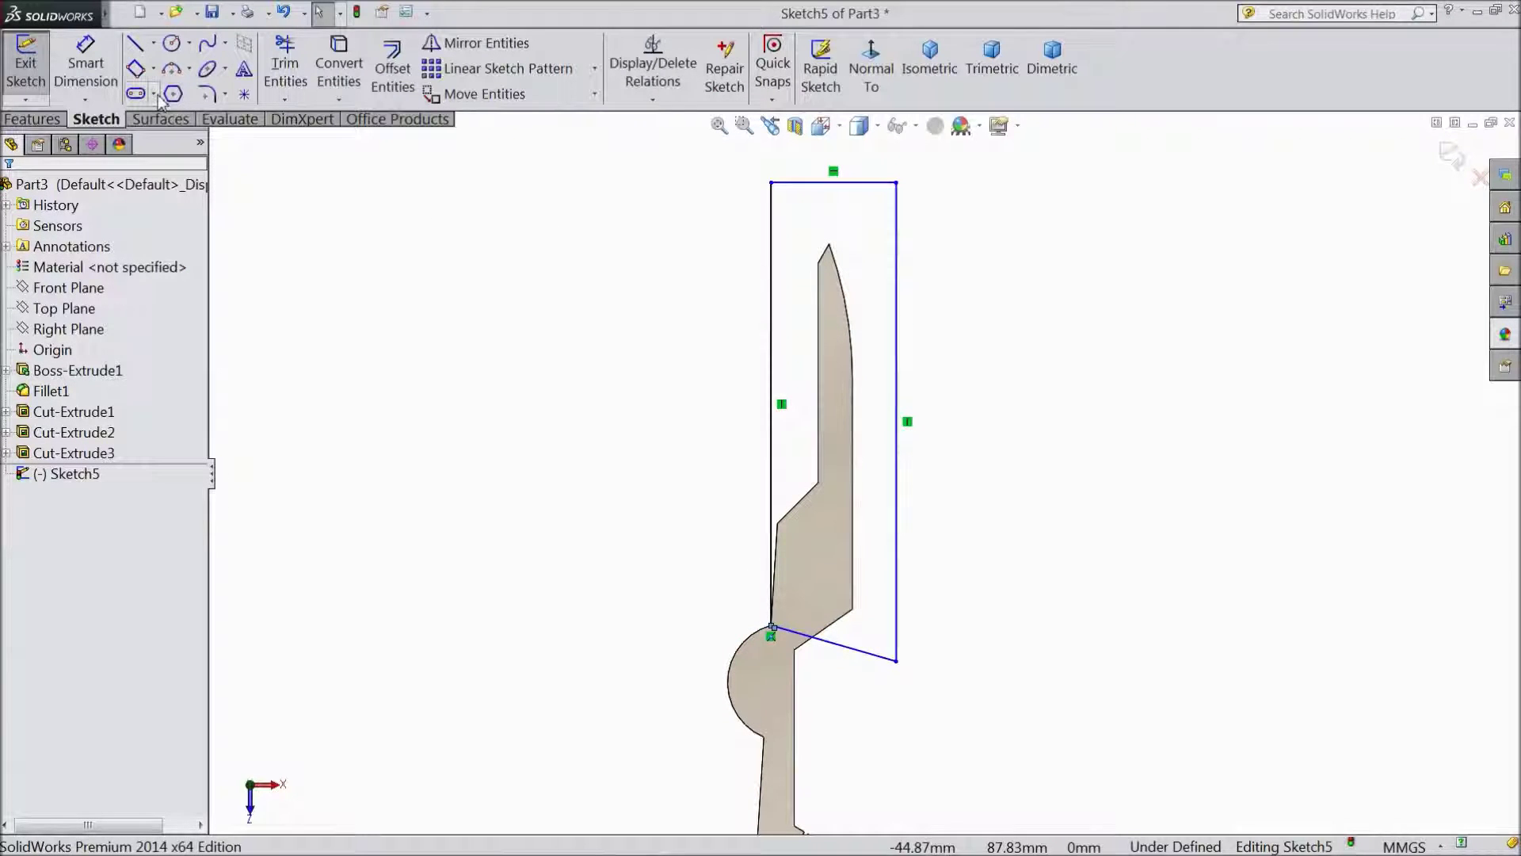
left_click(84, 63)
- Dimension the angle between the outline's vertical edge and lower slanted edge as 113°
scroll(871, 673, "down", 3)
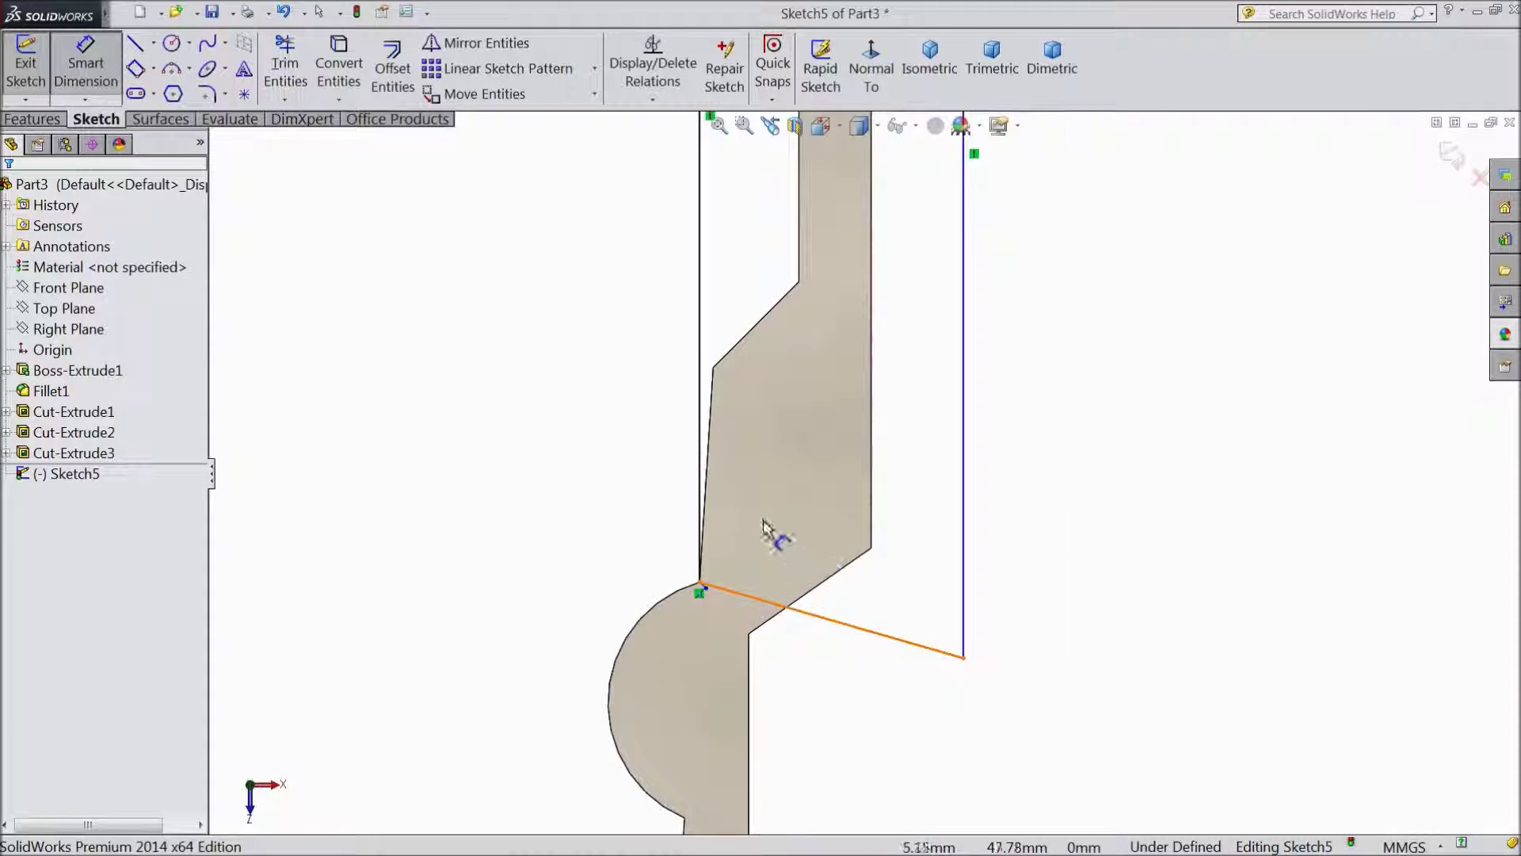
scroll(730, 526, "down", 2)
left_click(688, 455)
left_click(886, 665)
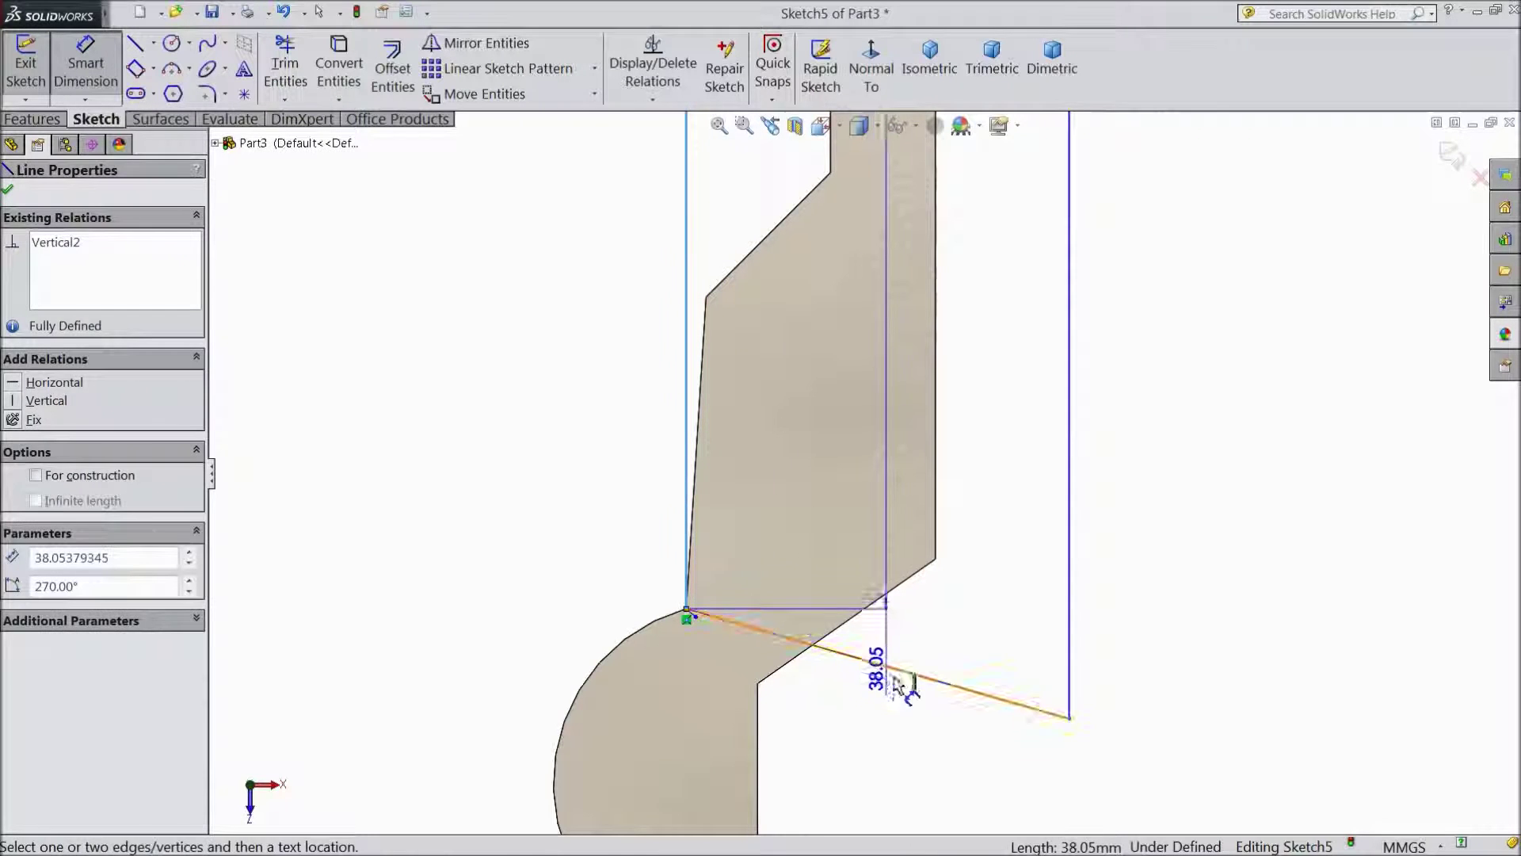
left_click(997, 444)
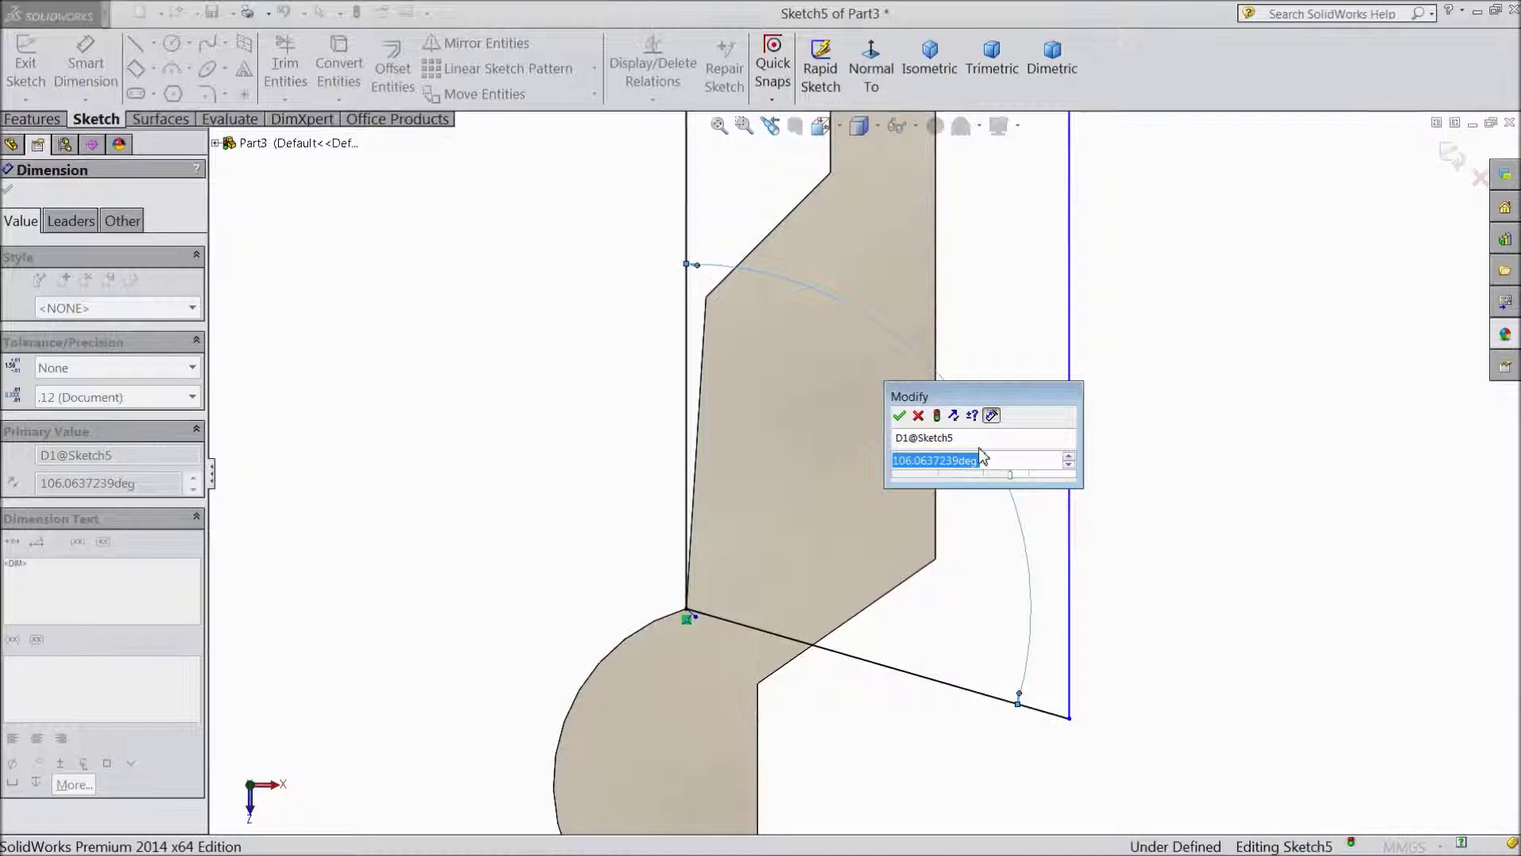
type("113")
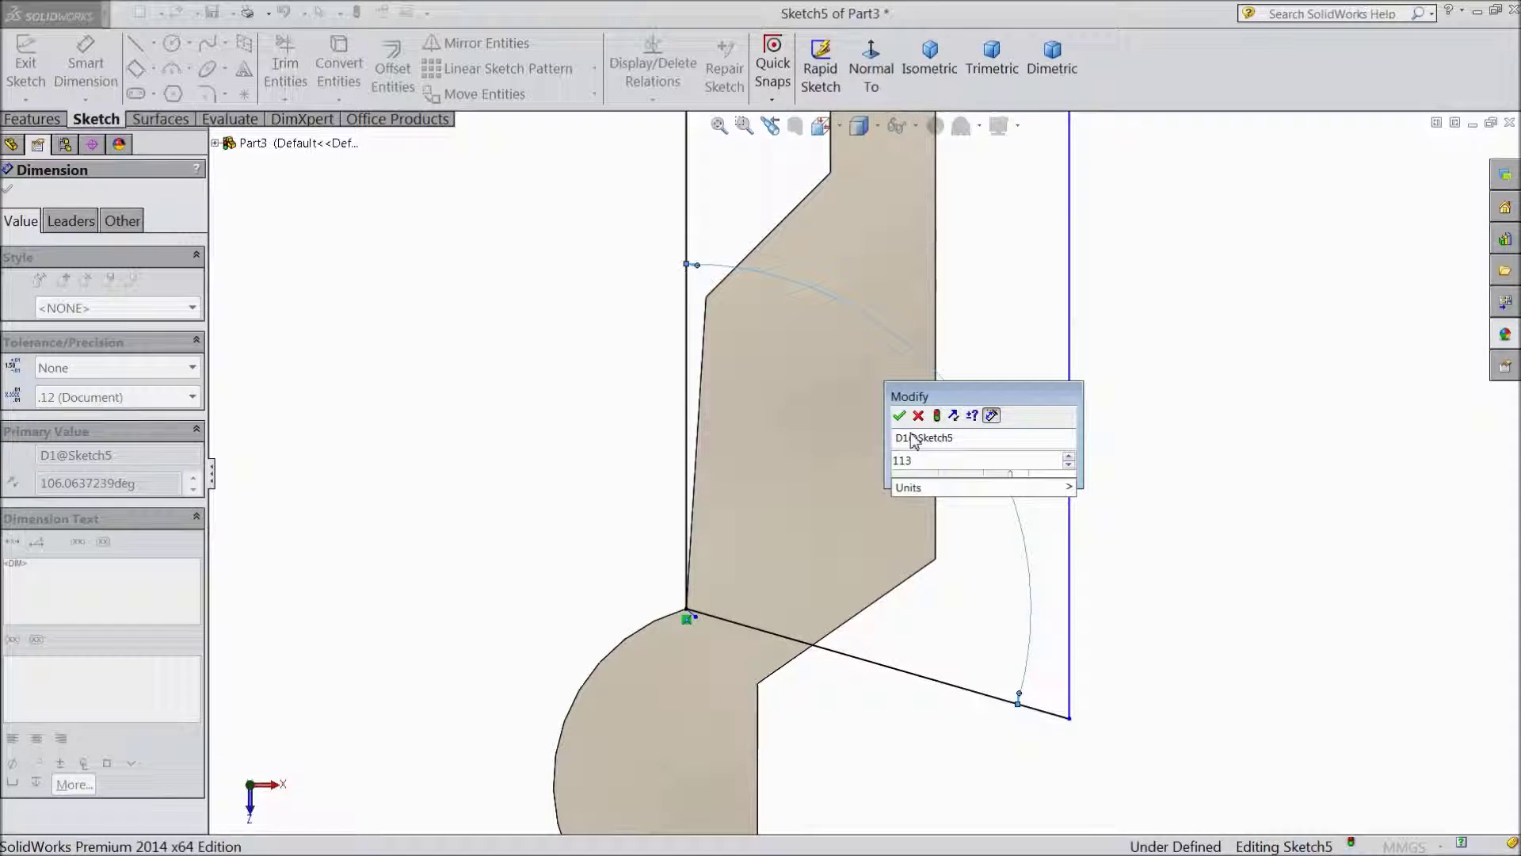
left_click(900, 416)
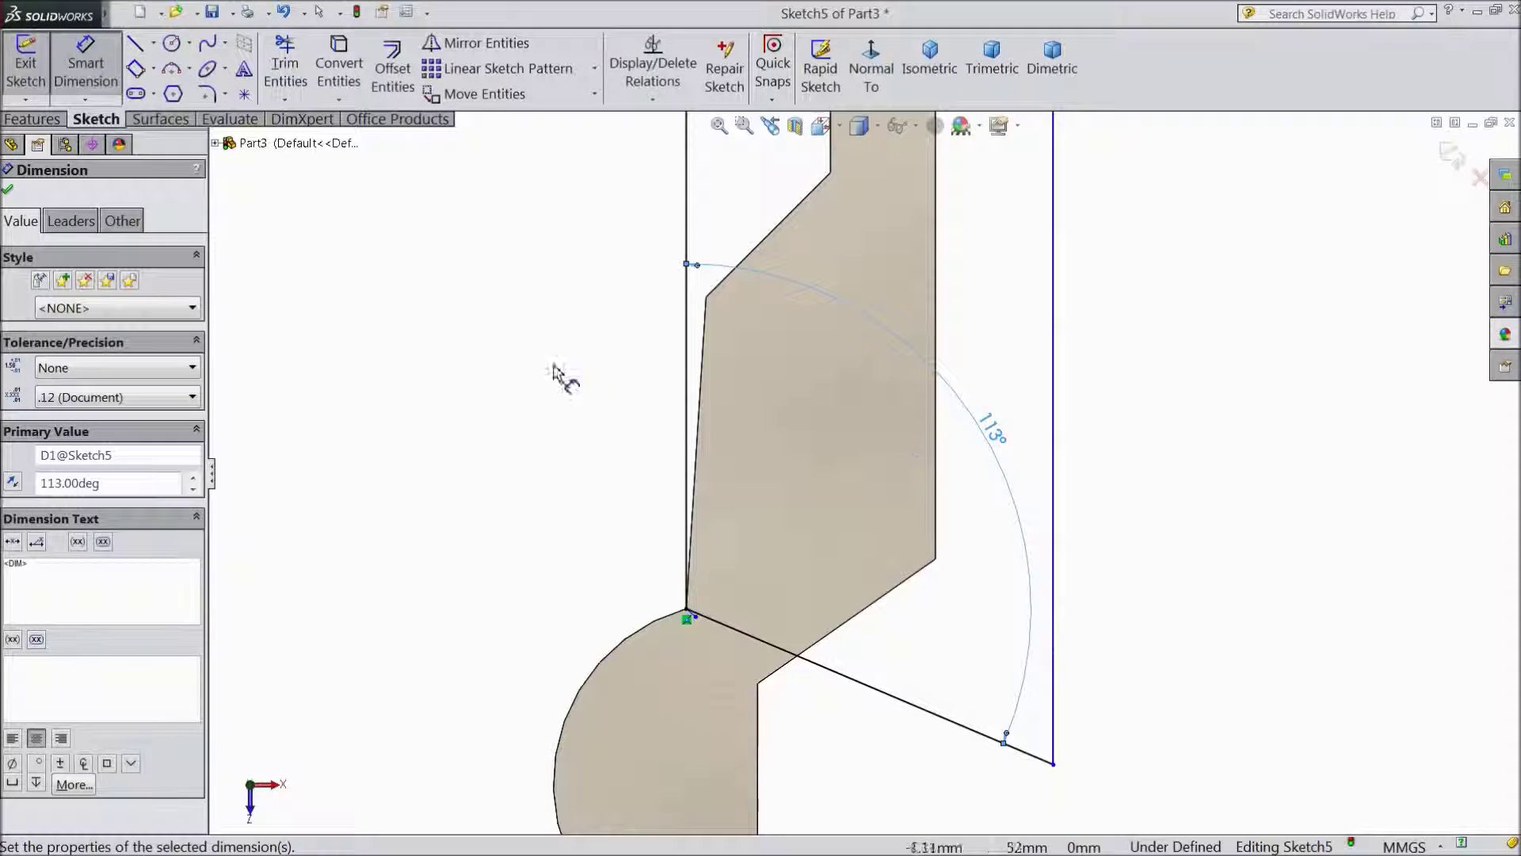
left_click(8, 192)
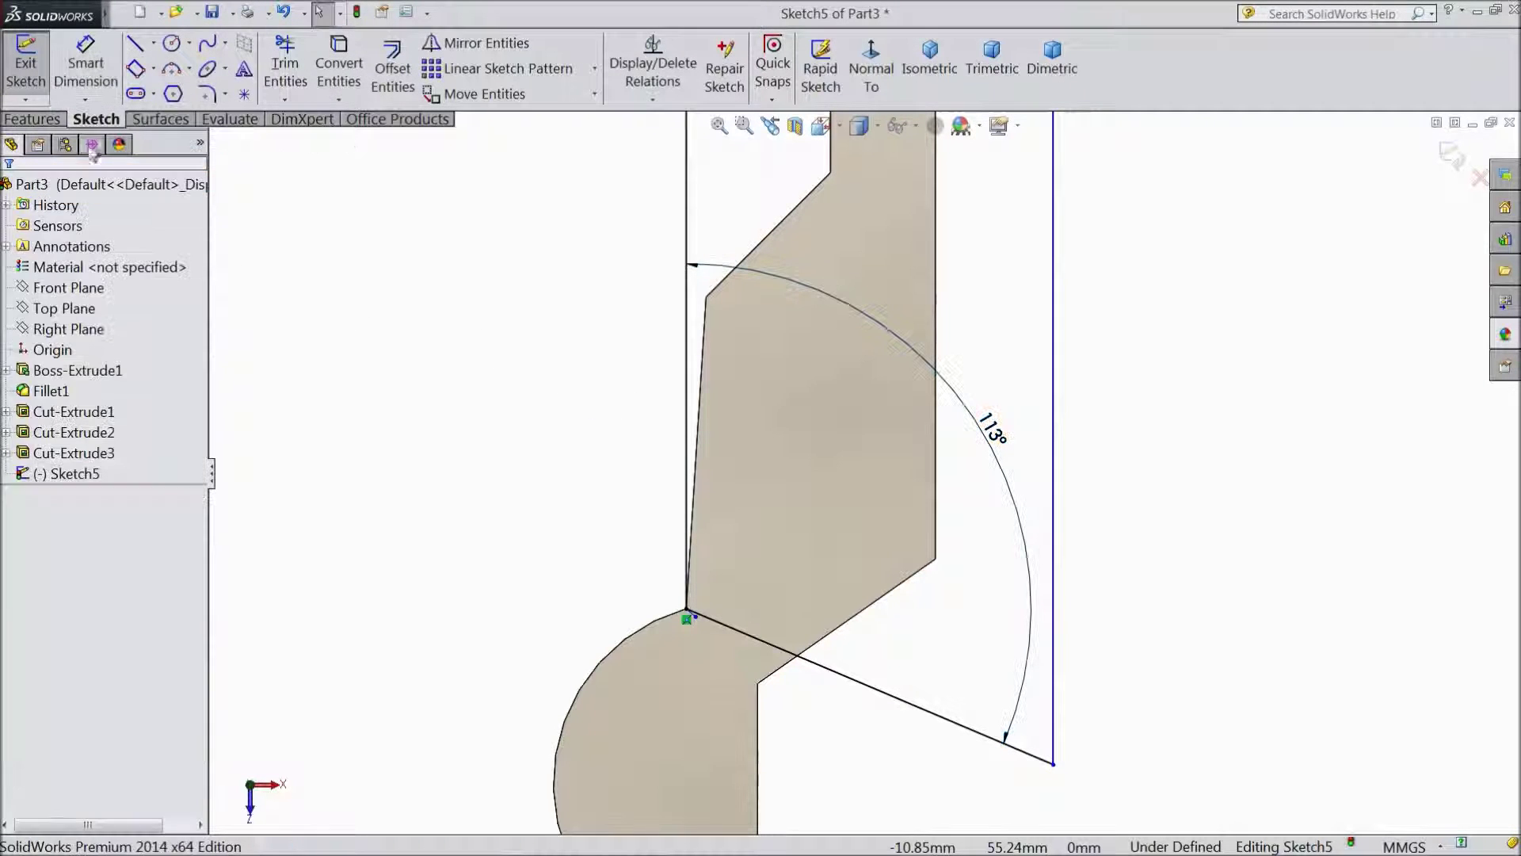
left_click(48, 120)
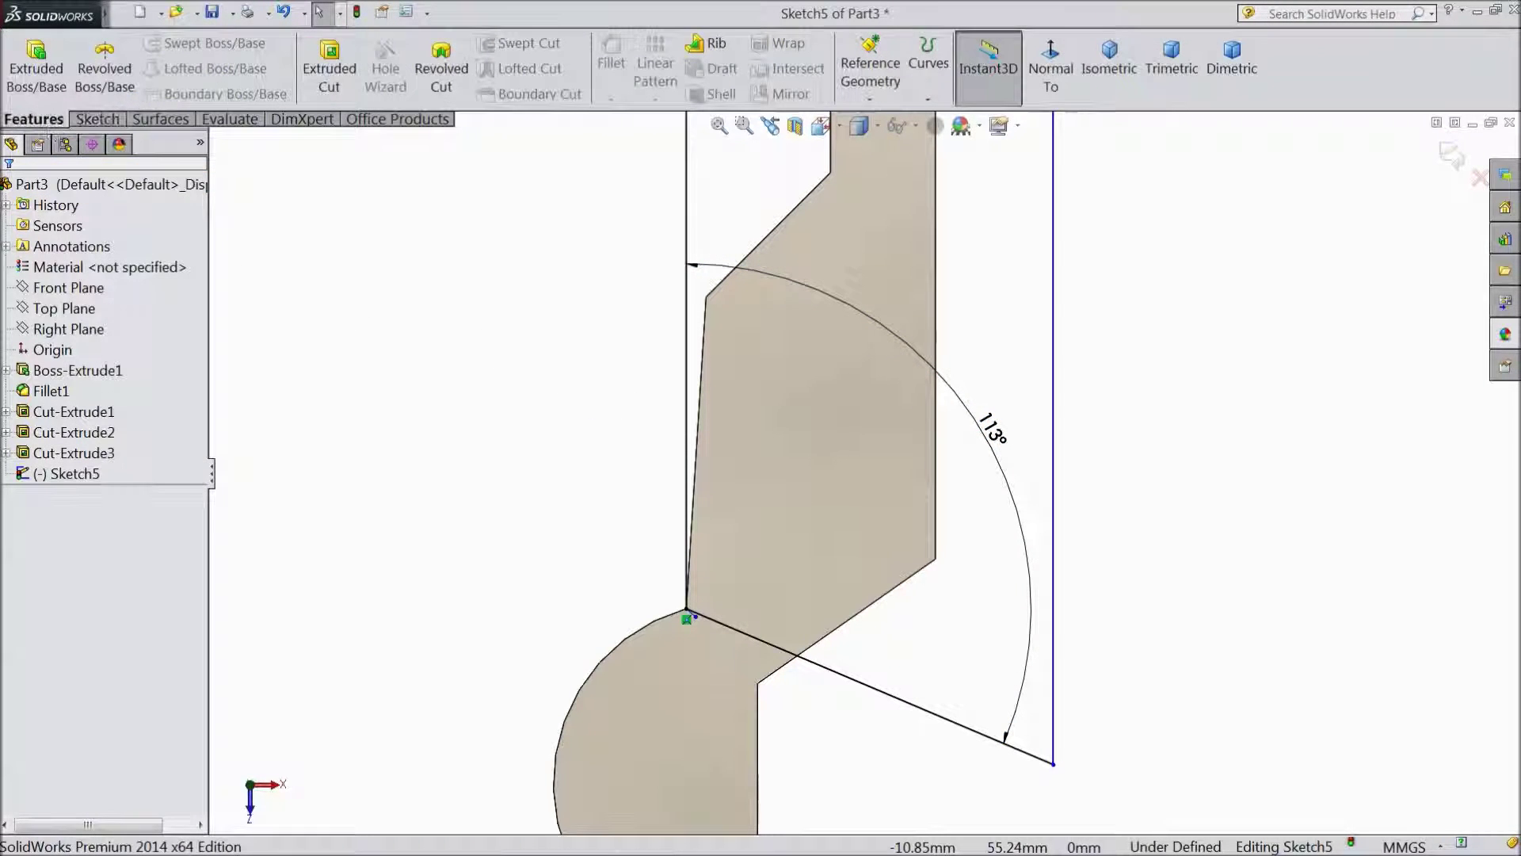
- Preview a 0.8 mm Blind extruded cut of Sketch5's enclosed upper blade region
left_click(328, 93)
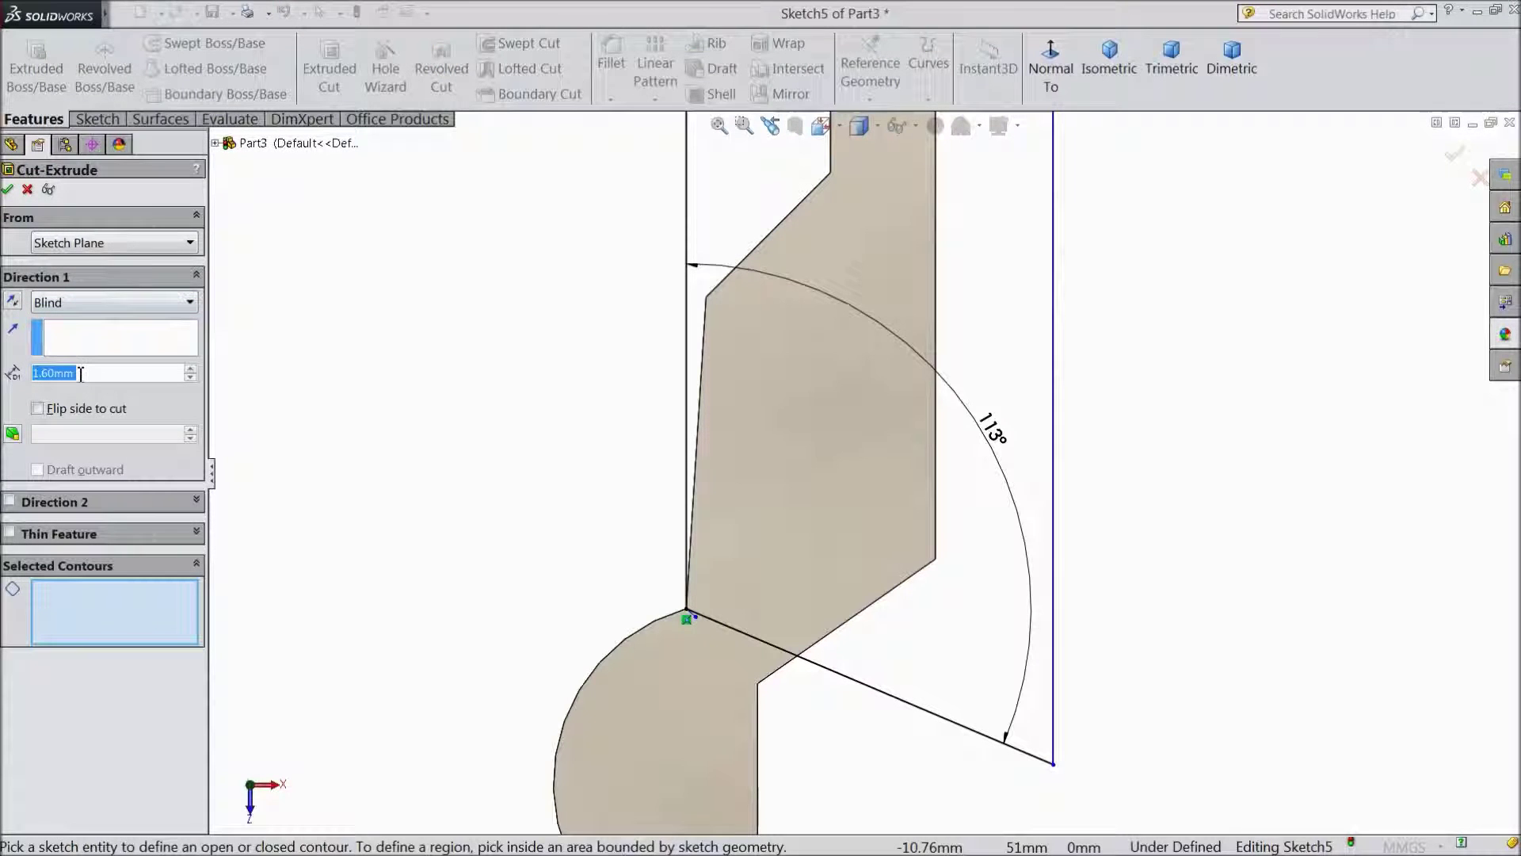
type("0.8")
key("Return")
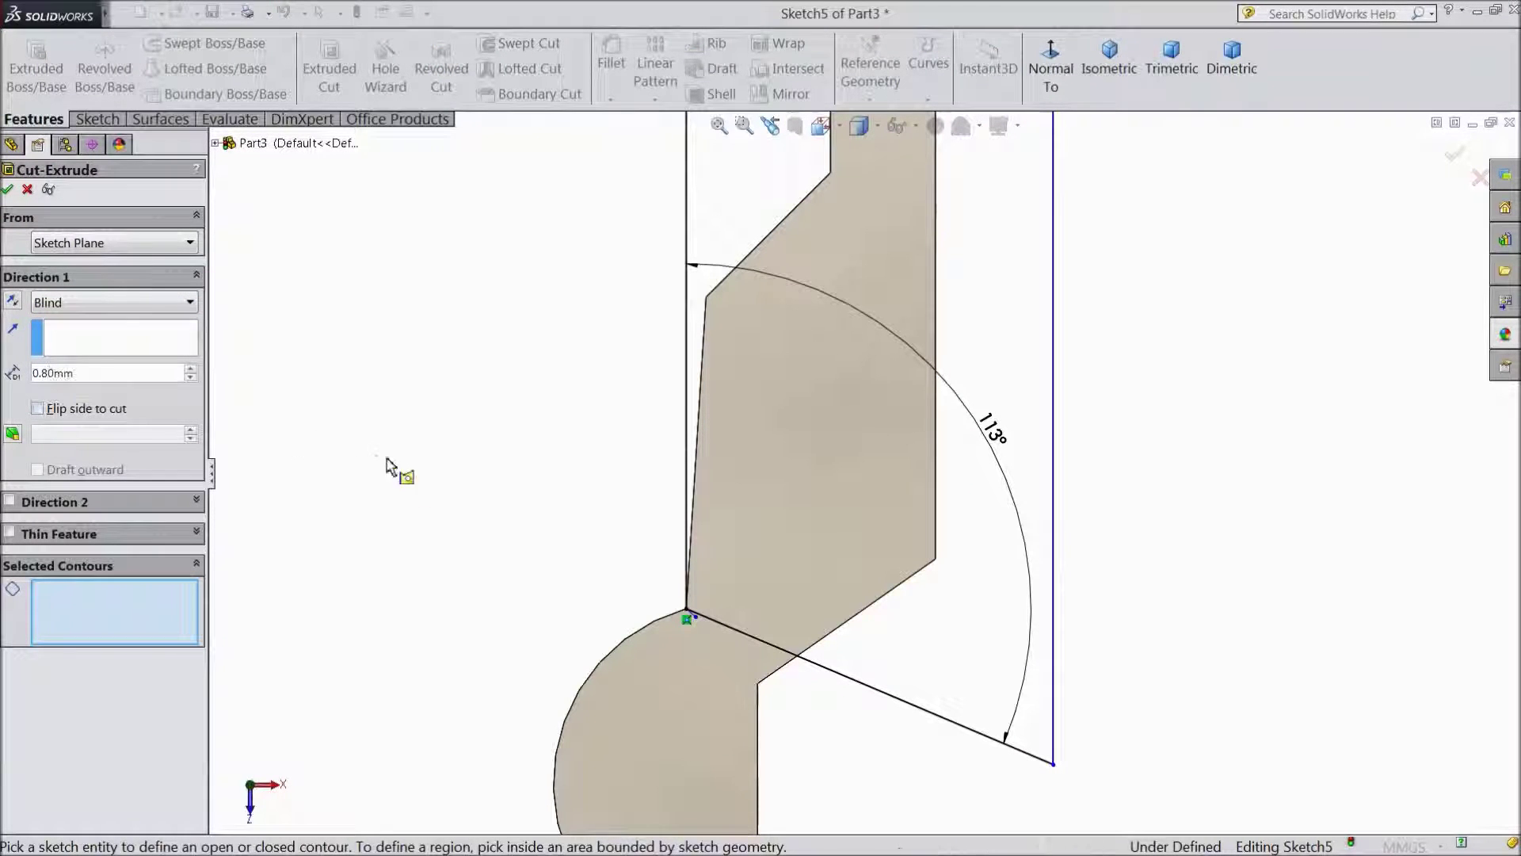
key("f")
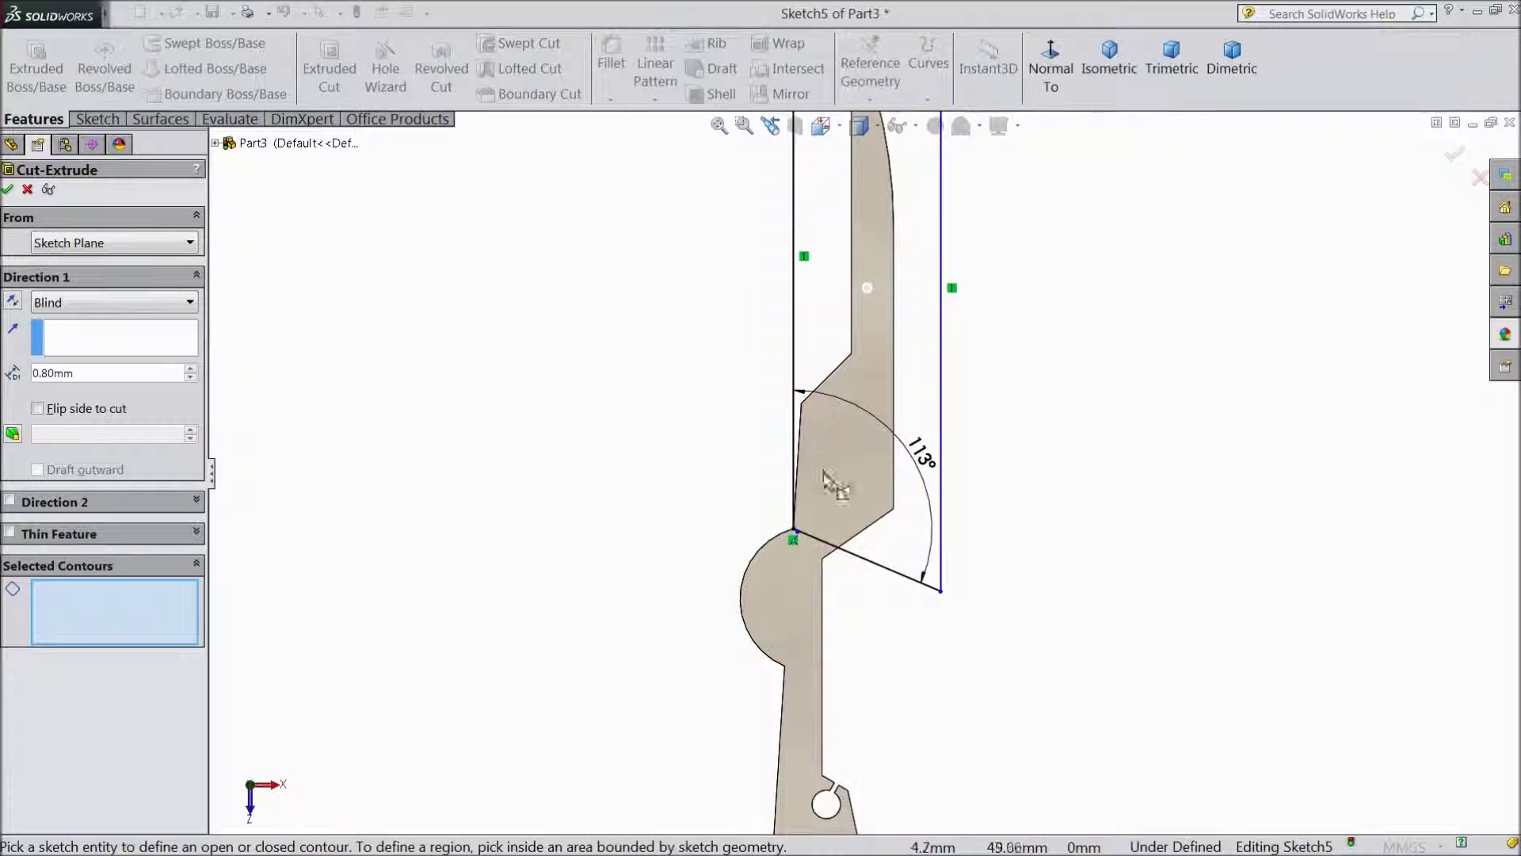
left_click(864, 462)
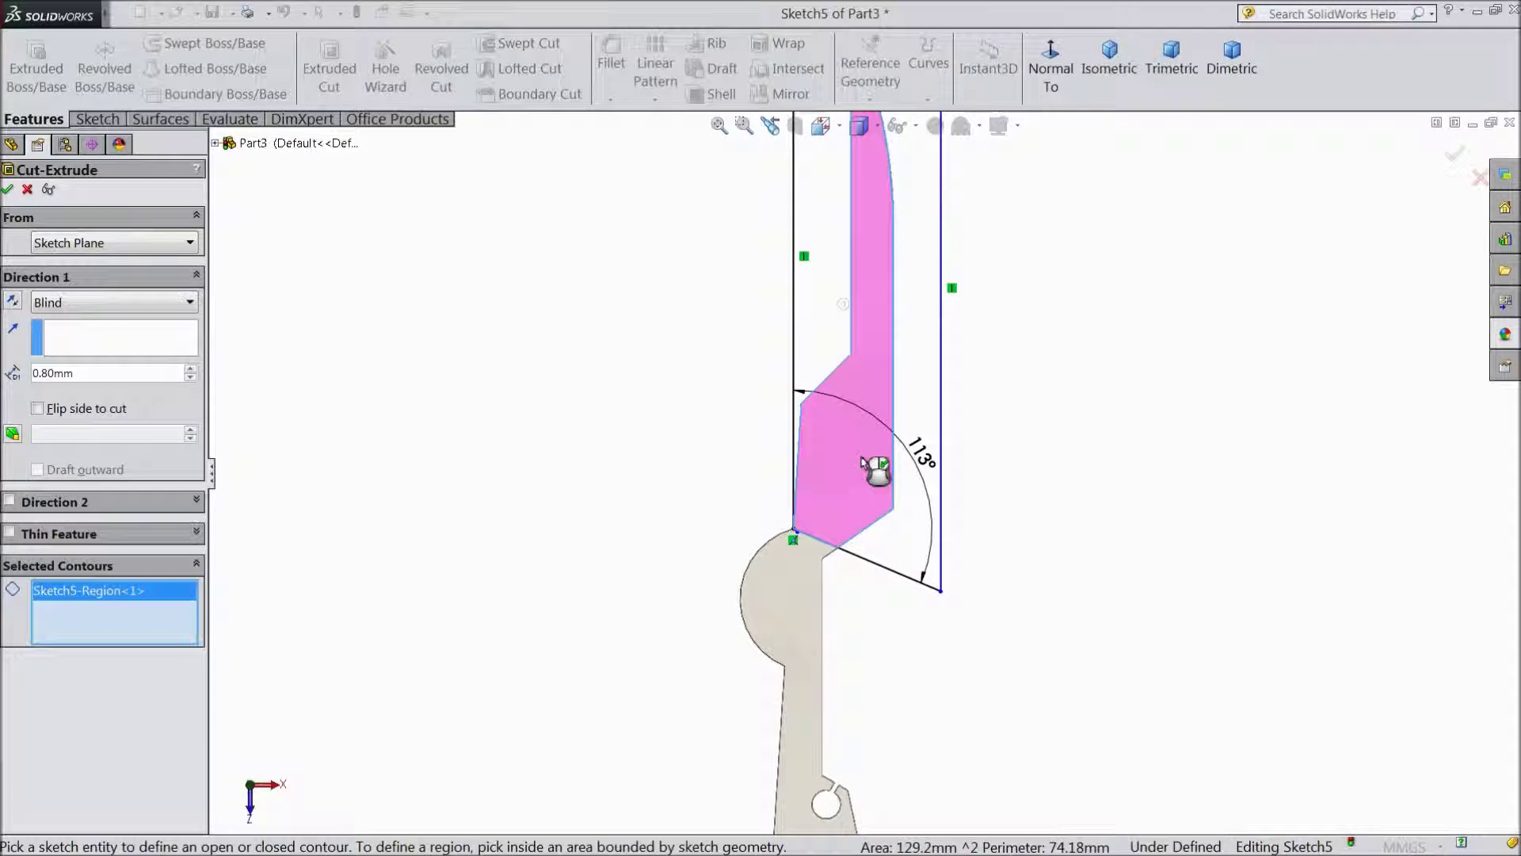
middle_click_drag(539, 666, 526, 526)
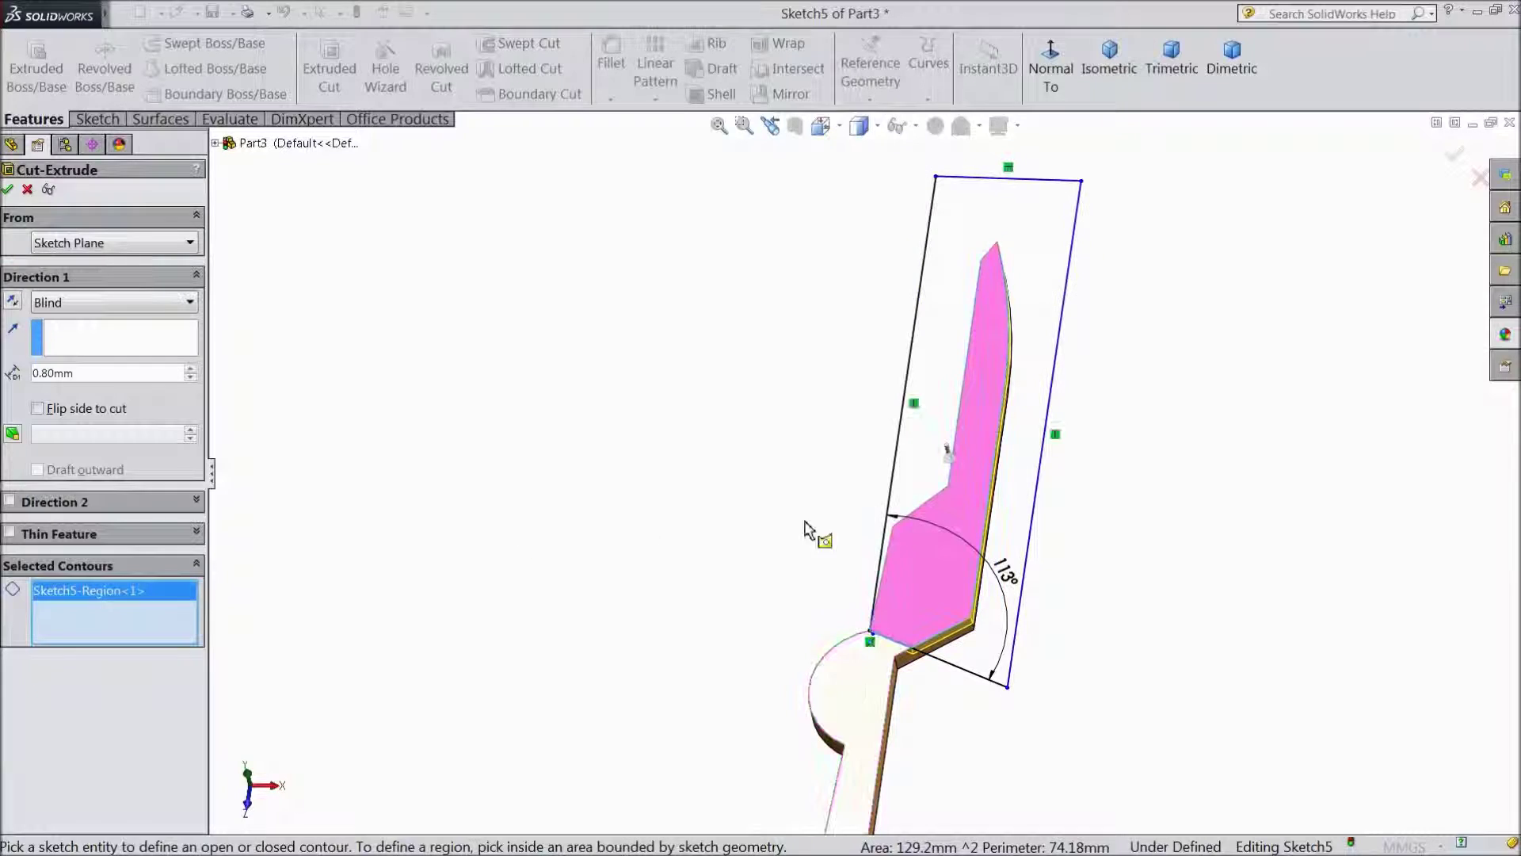
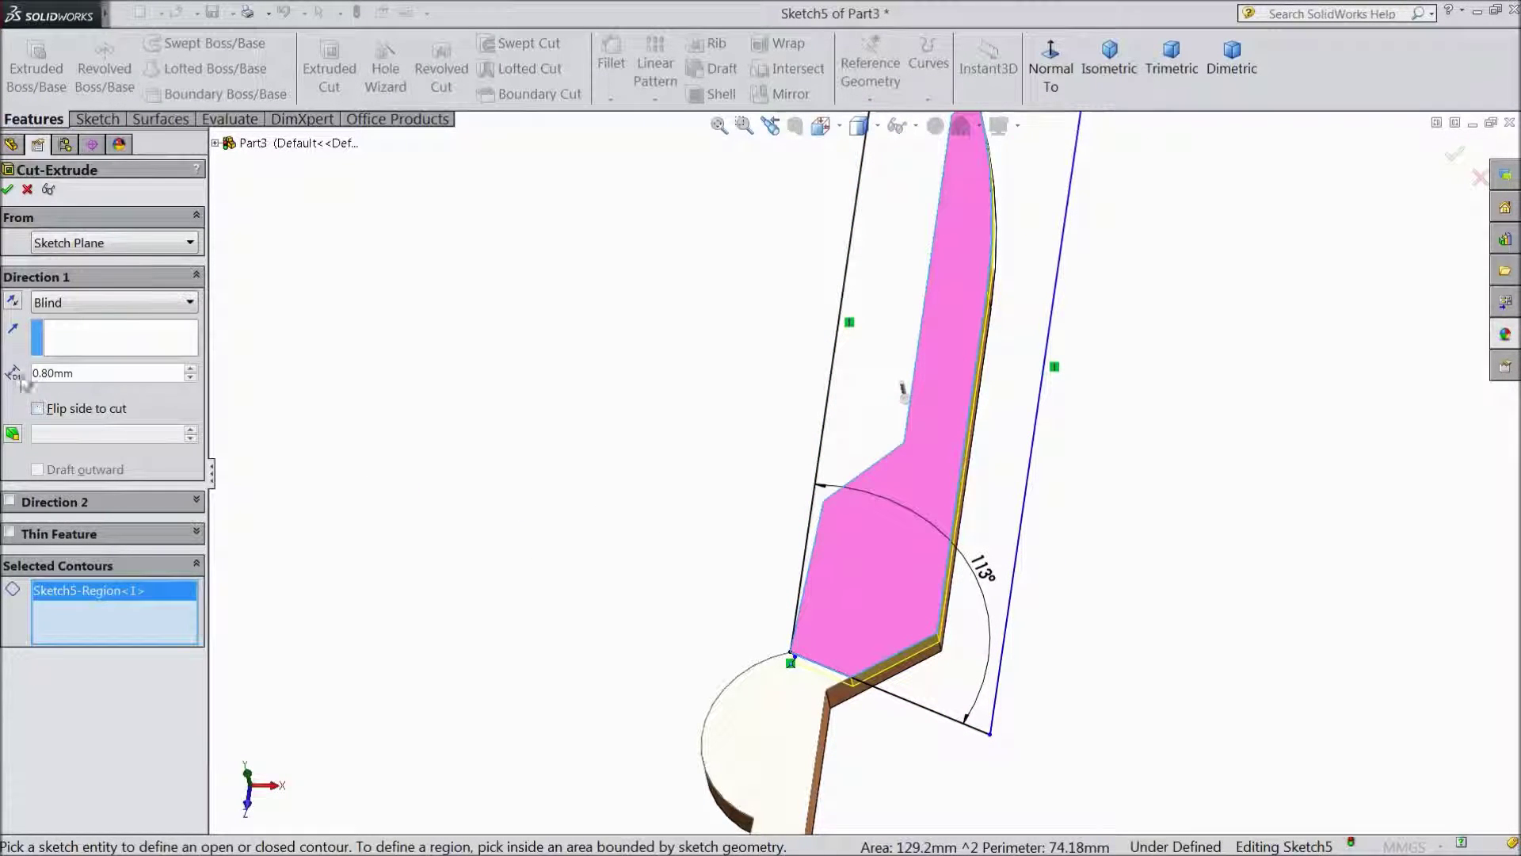
- Accept Cut-Extrude4 and clear the selection
left_click(6, 190)
mouse_move(611, 713)
middle_mouse_down()
mouse_move(587, 703)
mouse_move(587, 717)
middle_mouse_up()
left_click(604, 610)
middle_click_drag(605, 611, 531, 593)
- Start a 3 mm fillet on the notch corner, inner notch and tab edges, removing stray Face<1>
left_click(608, 77)
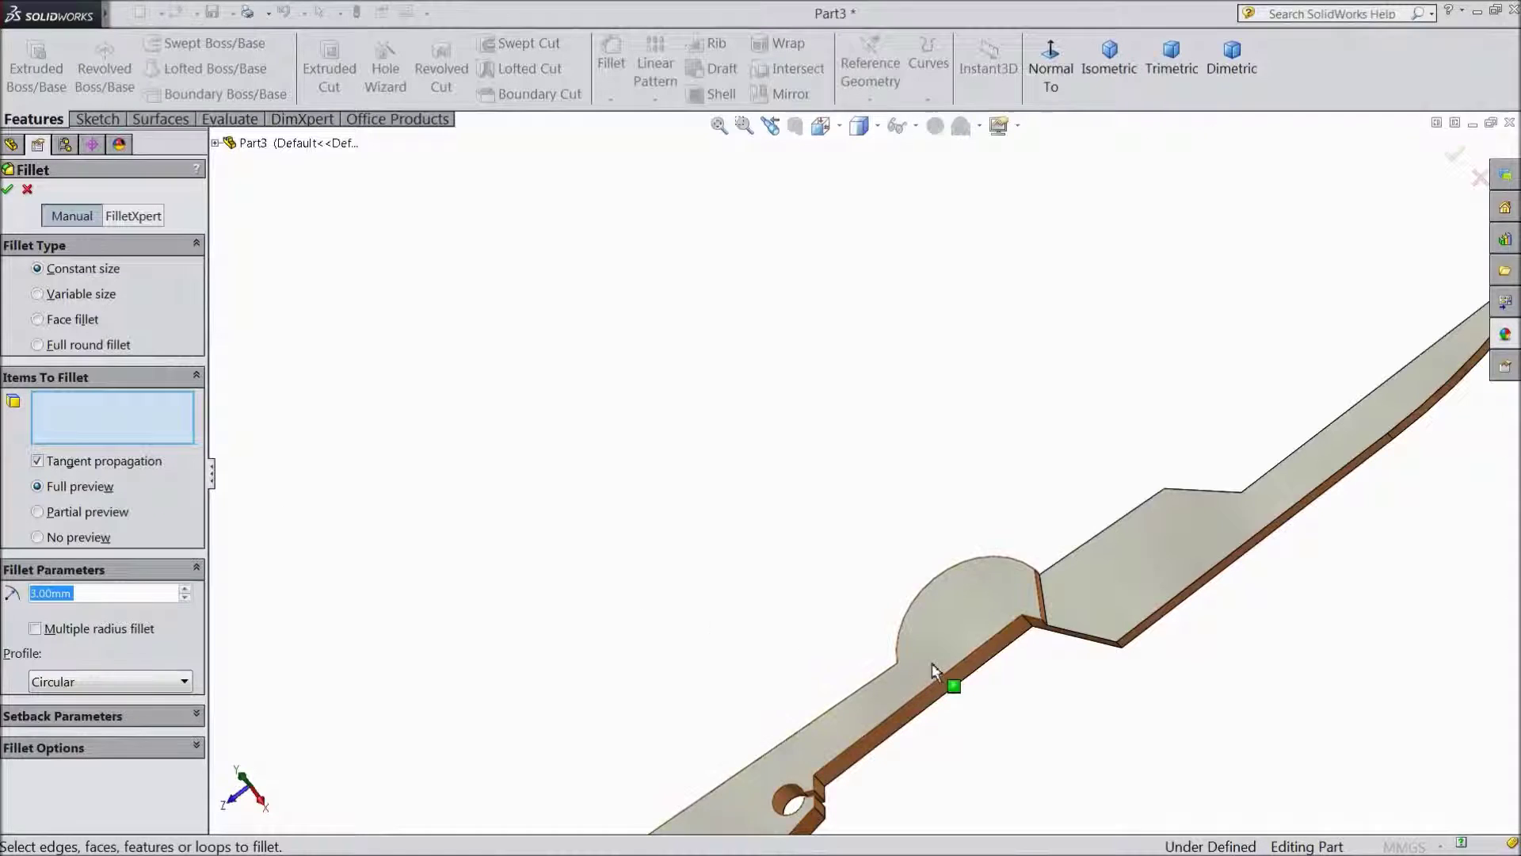
scroll(1074, 604, "down", 5)
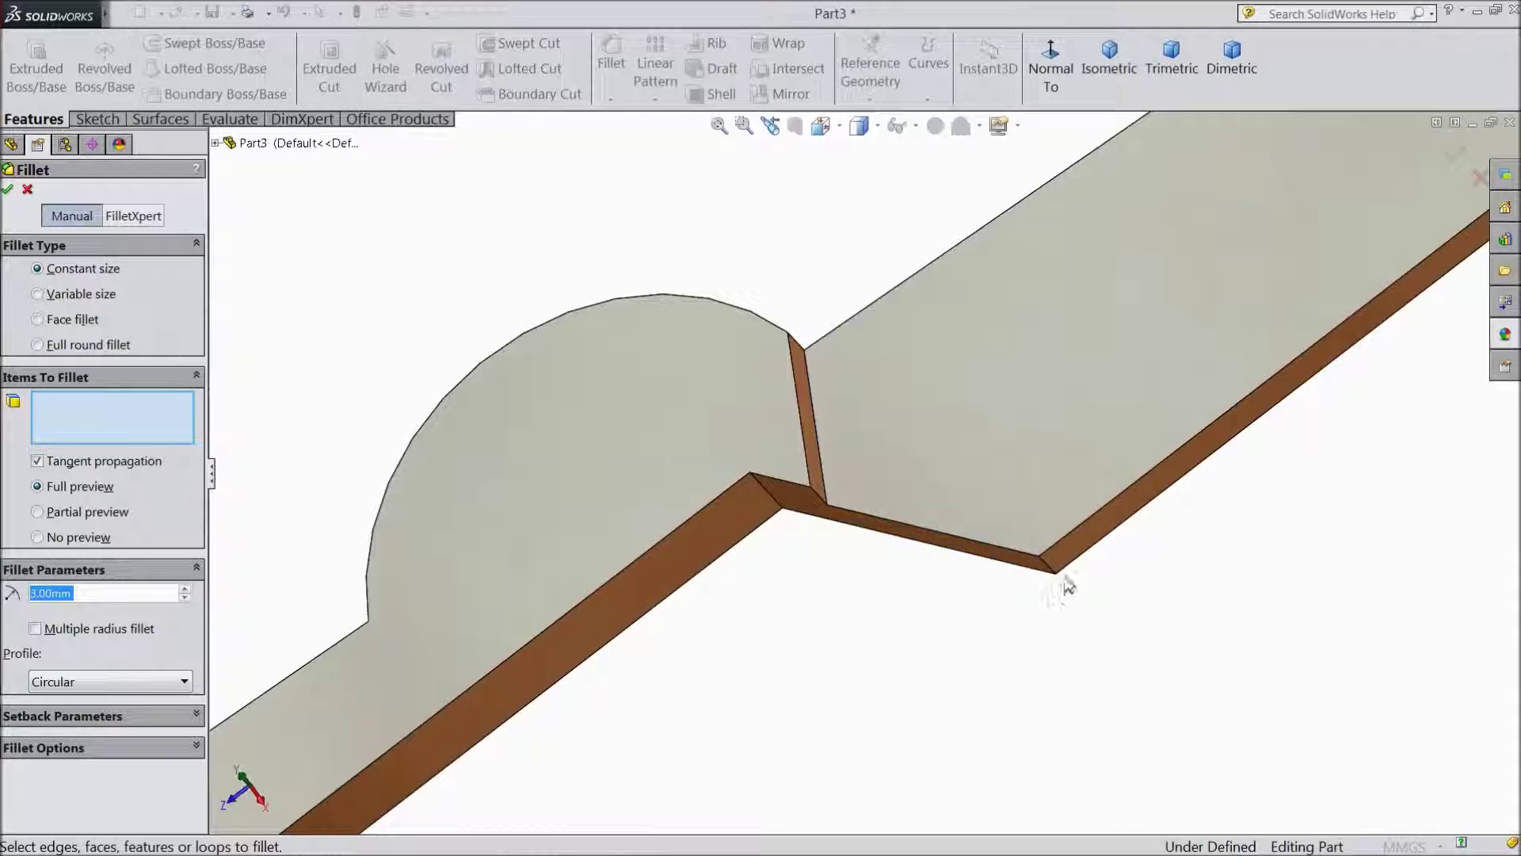
left_click(1047, 576)
middle_click_drag(1047, 576, 913, 758)
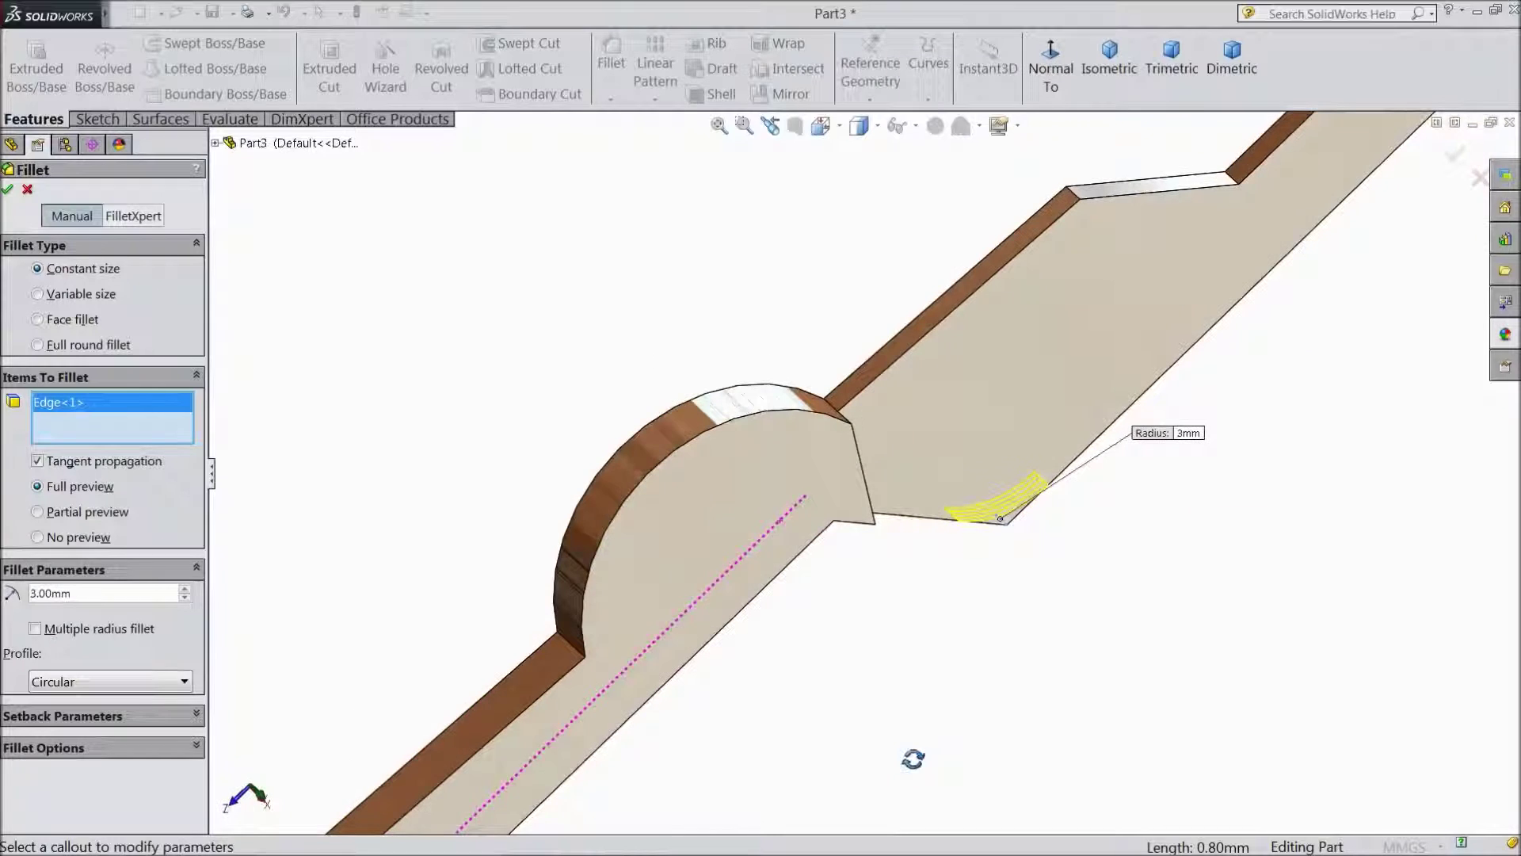
left_click(832, 404)
scroll(852, 444, "down", 5)
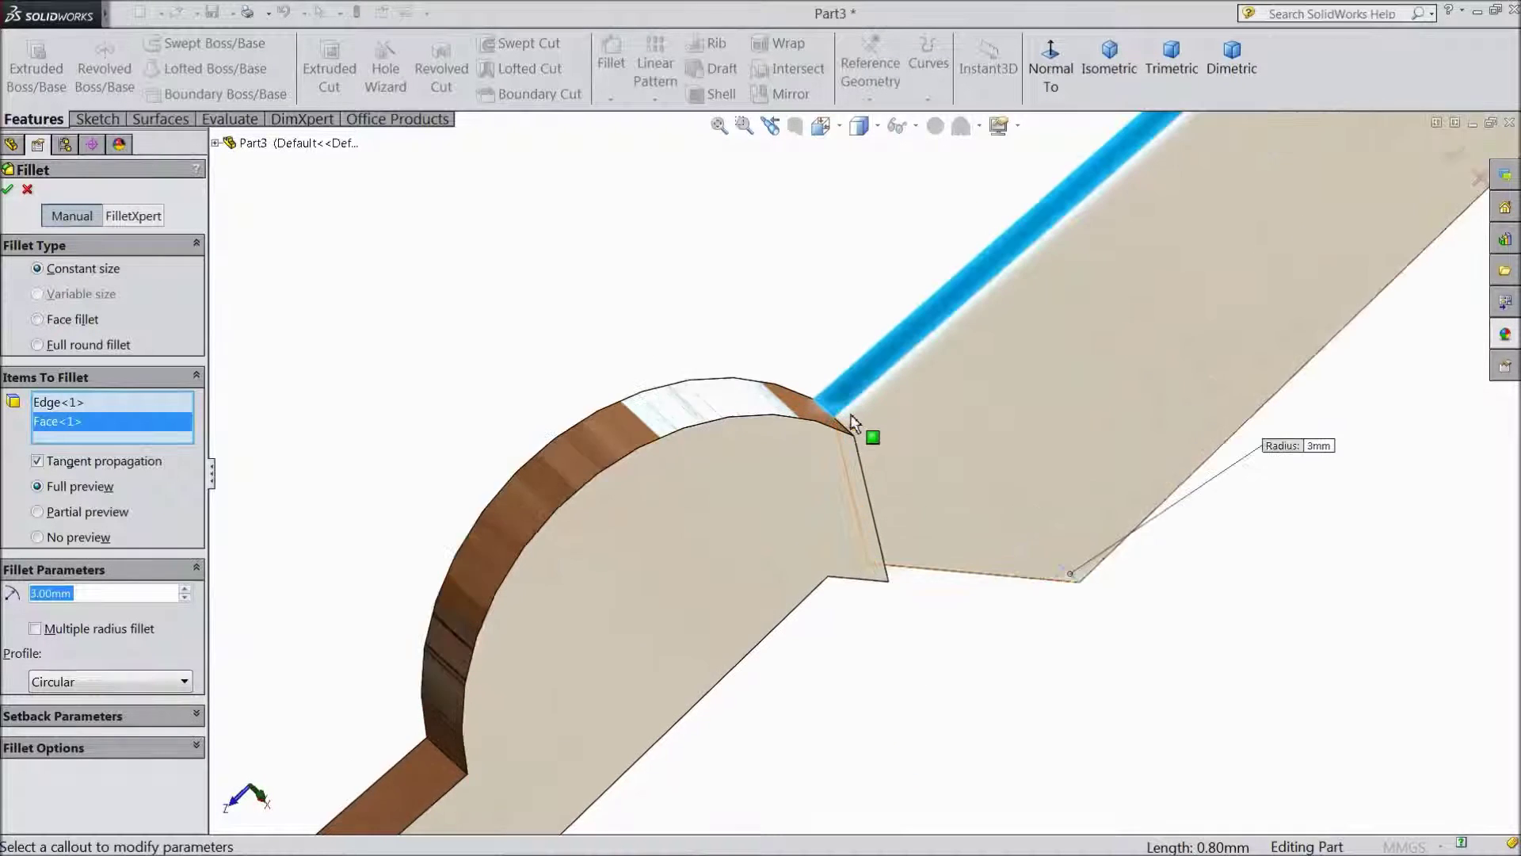
right_click(117, 422)
left_click(162, 452)
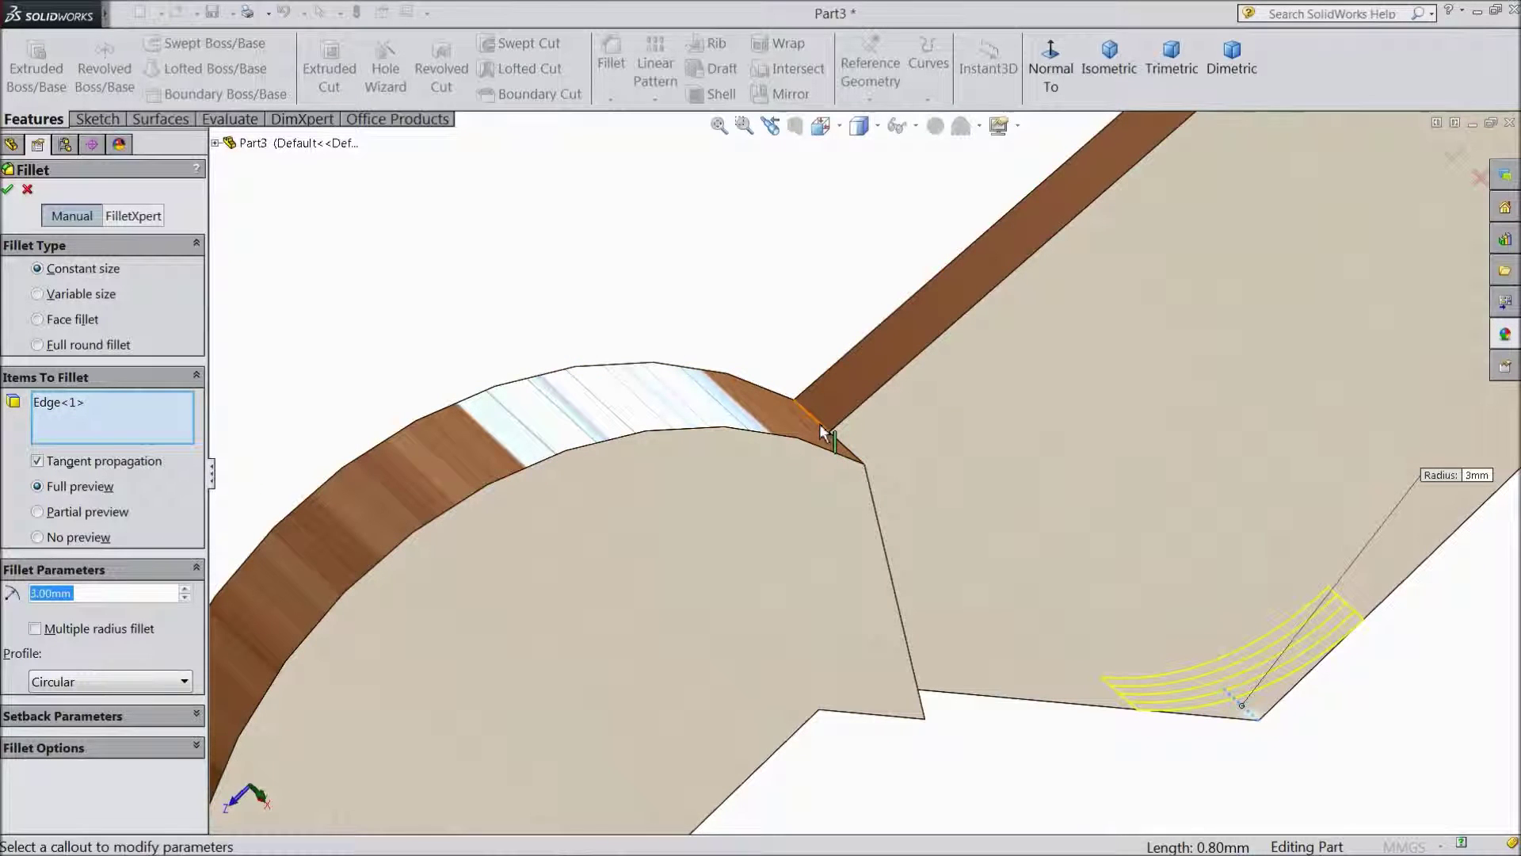
left_click(819, 424)
scroll(819, 427, "up", 3)
scroll(528, 734, "down", 3)
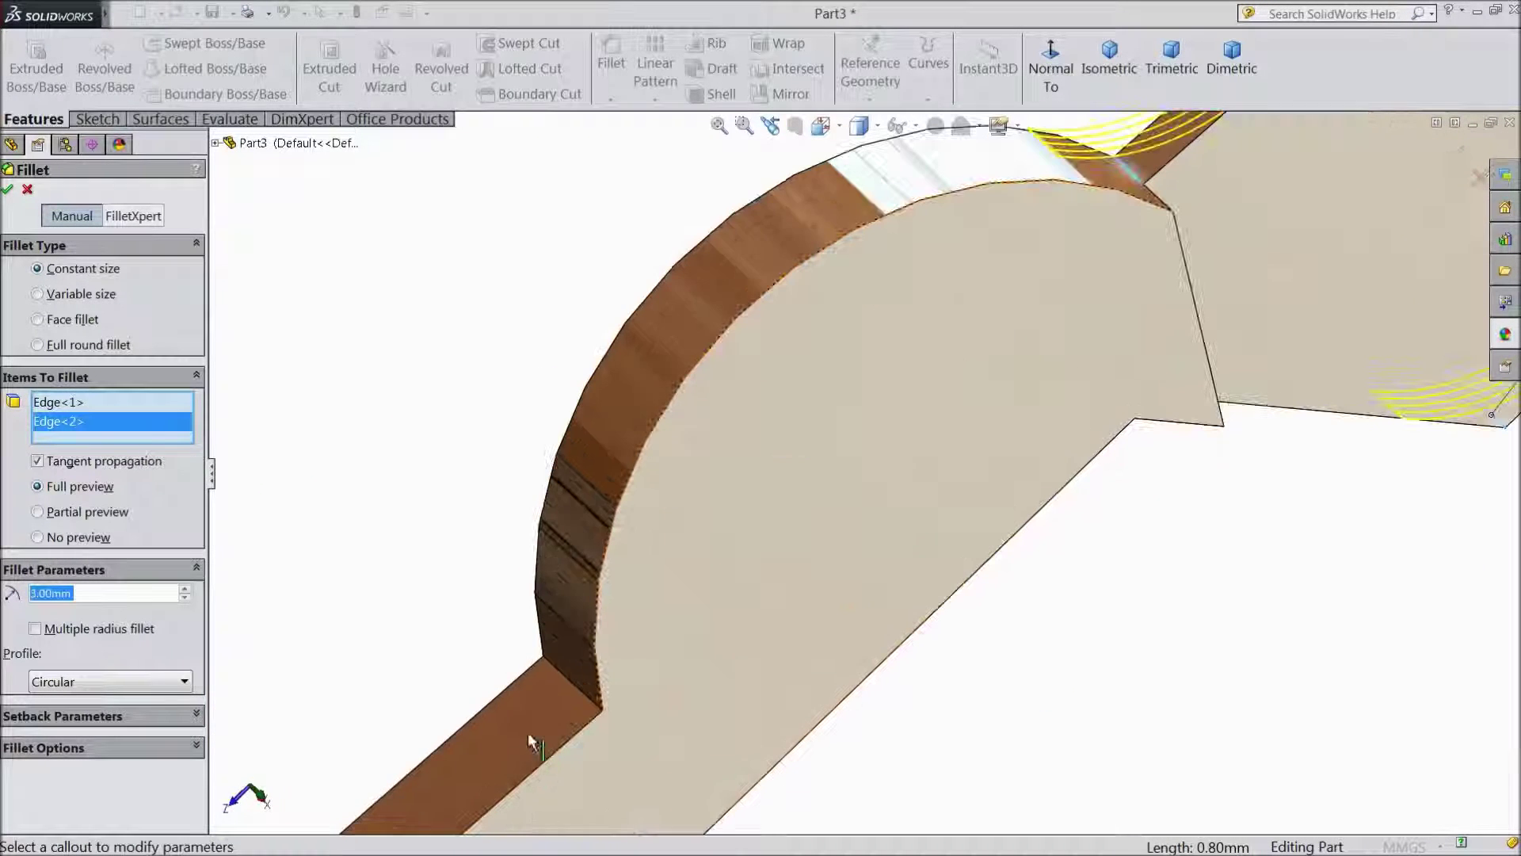
left_click(574, 683)
- Add the side-wall bend, lower bend and hole-side edges, then apply the 3 mm fillet
scroll(574, 673, "up", 3)
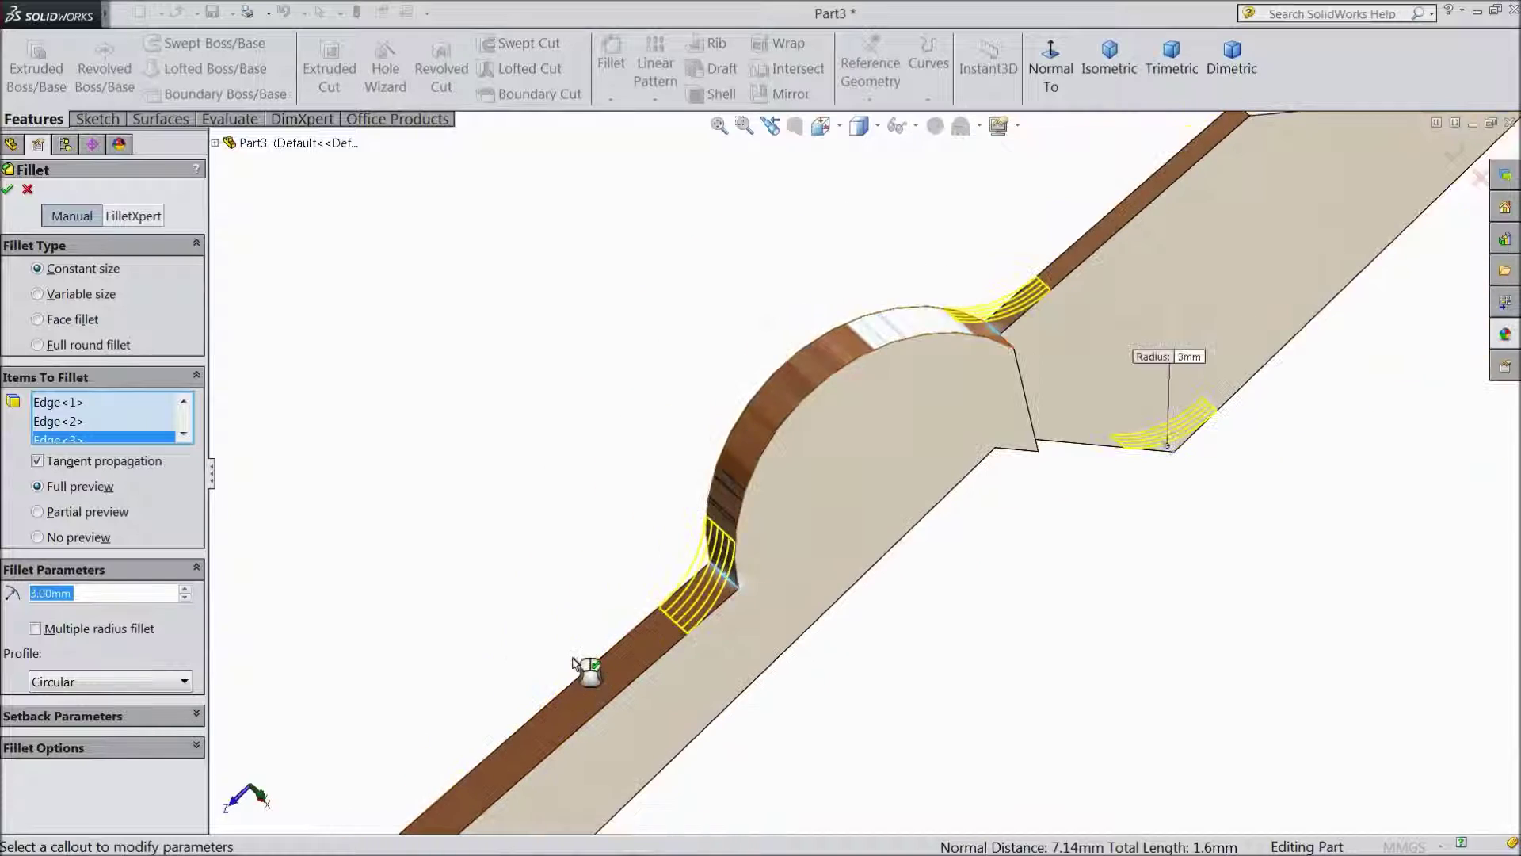
scroll(602, 666, "up", 3)
middle_click_drag(683, 634, 808, 461)
scroll(800, 725, "up", 3)
scroll(749, 725, "down", 3)
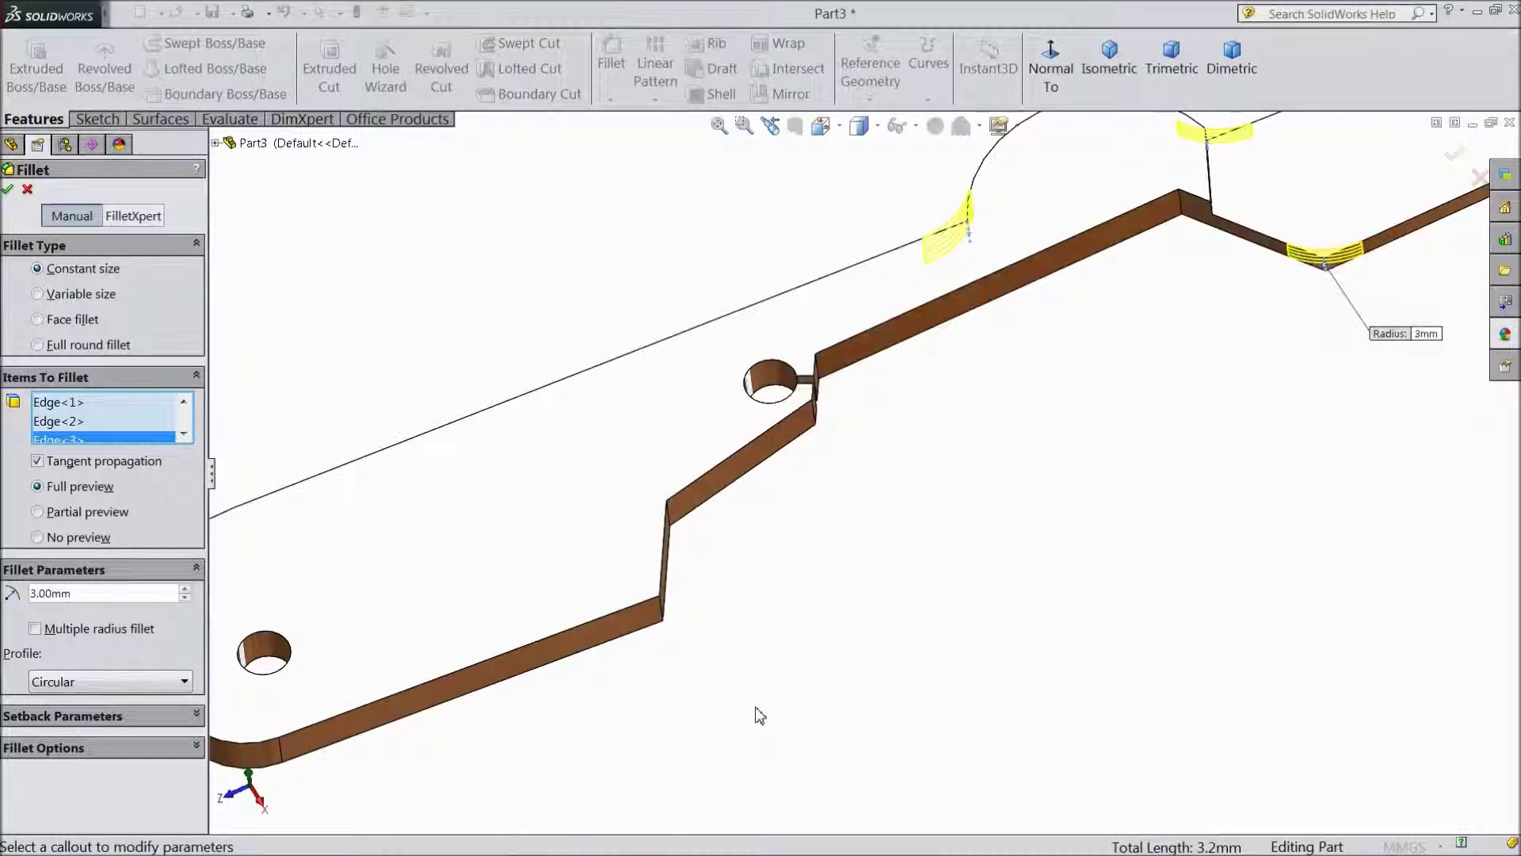
middle_click_drag(754, 713, 669, 697)
scroll(729, 533, "down", 3)
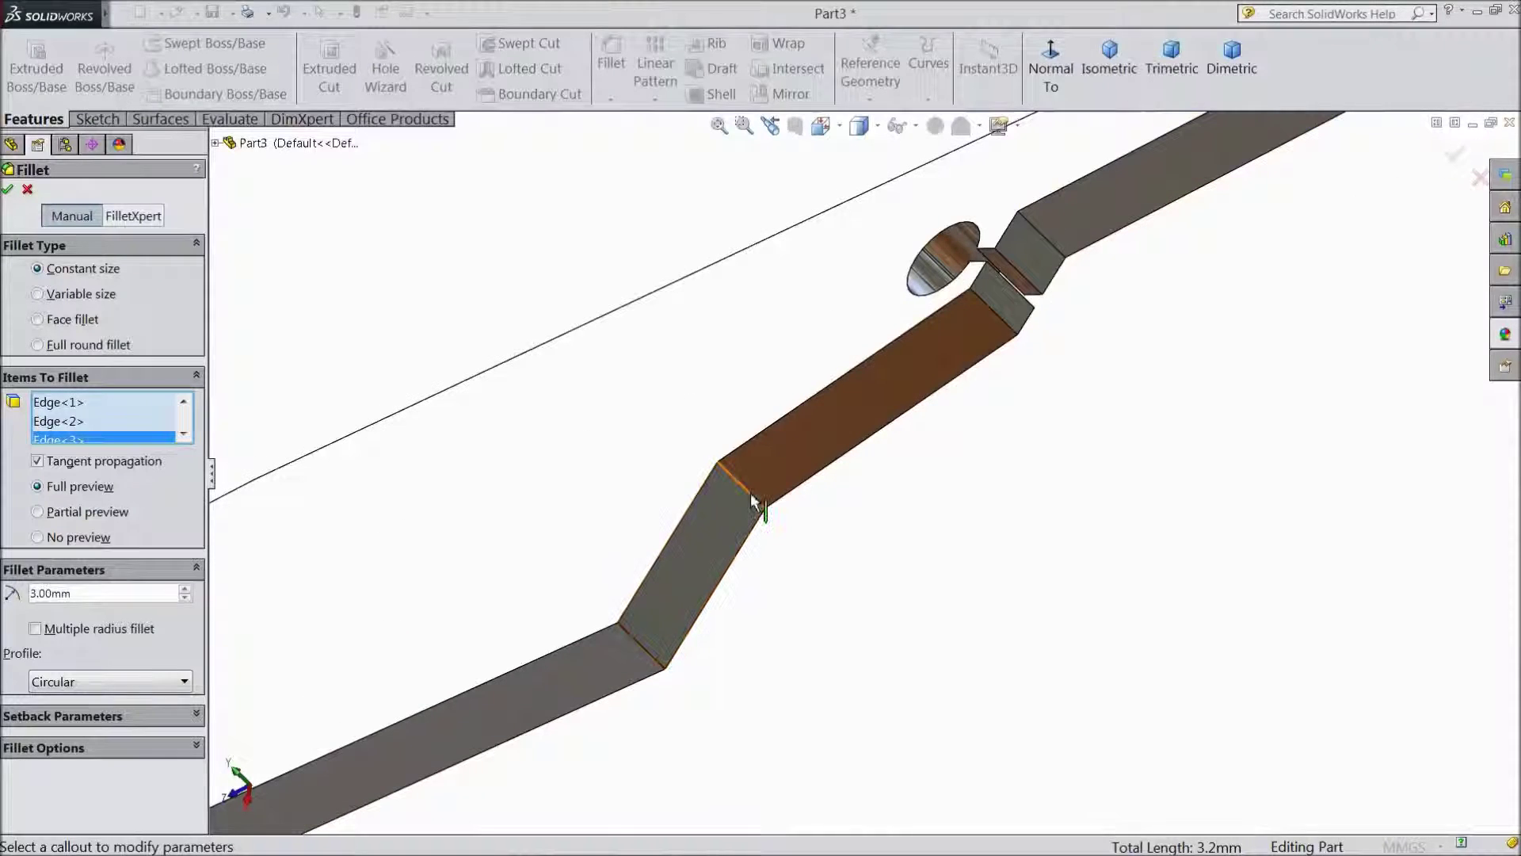
left_click(752, 500)
left_click(645, 654)
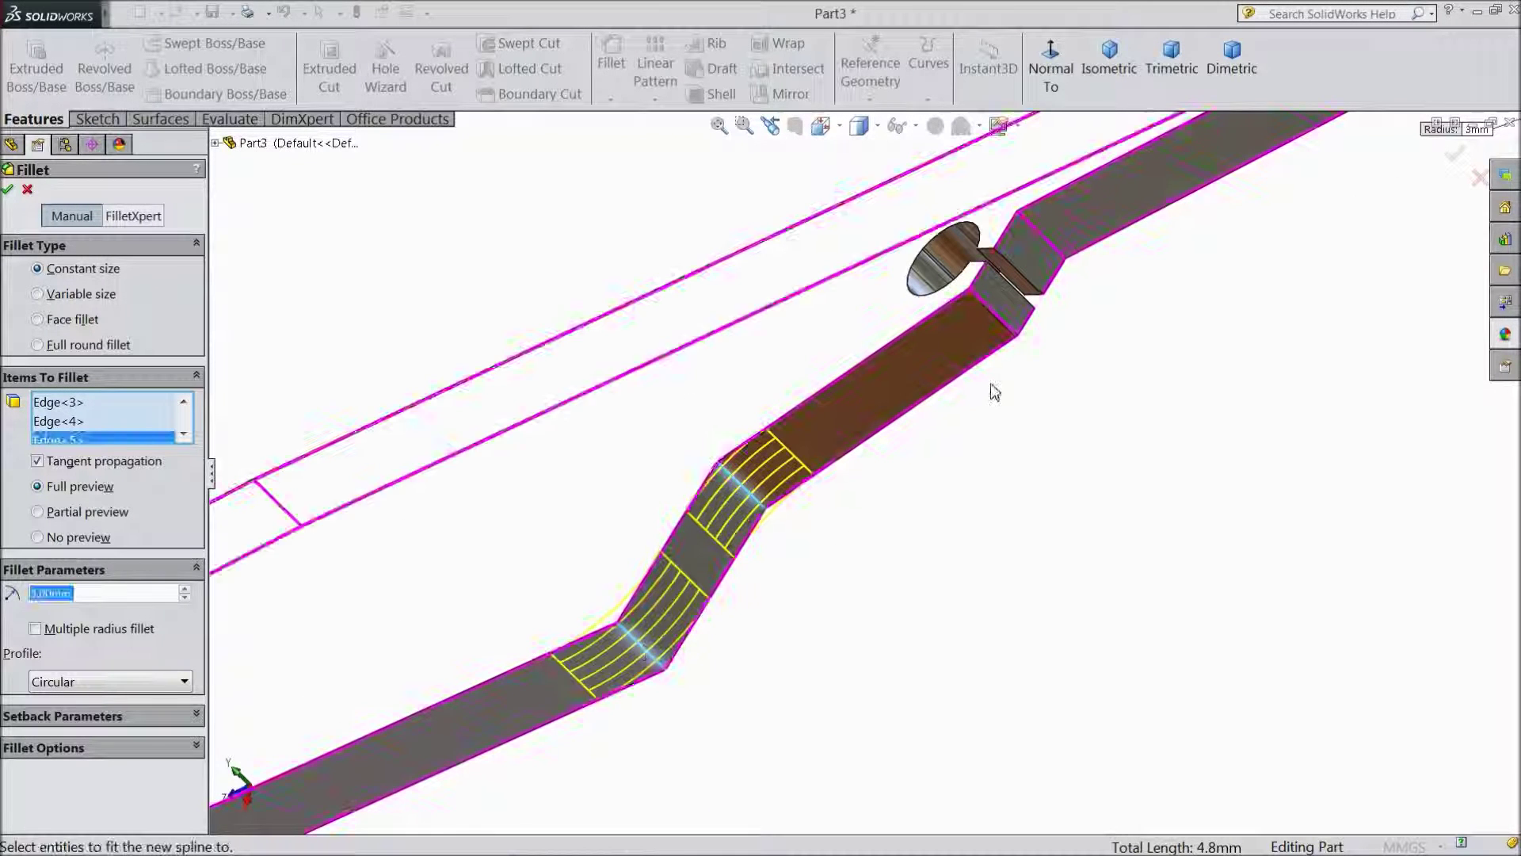
scroll(884, 436, "up", 2)
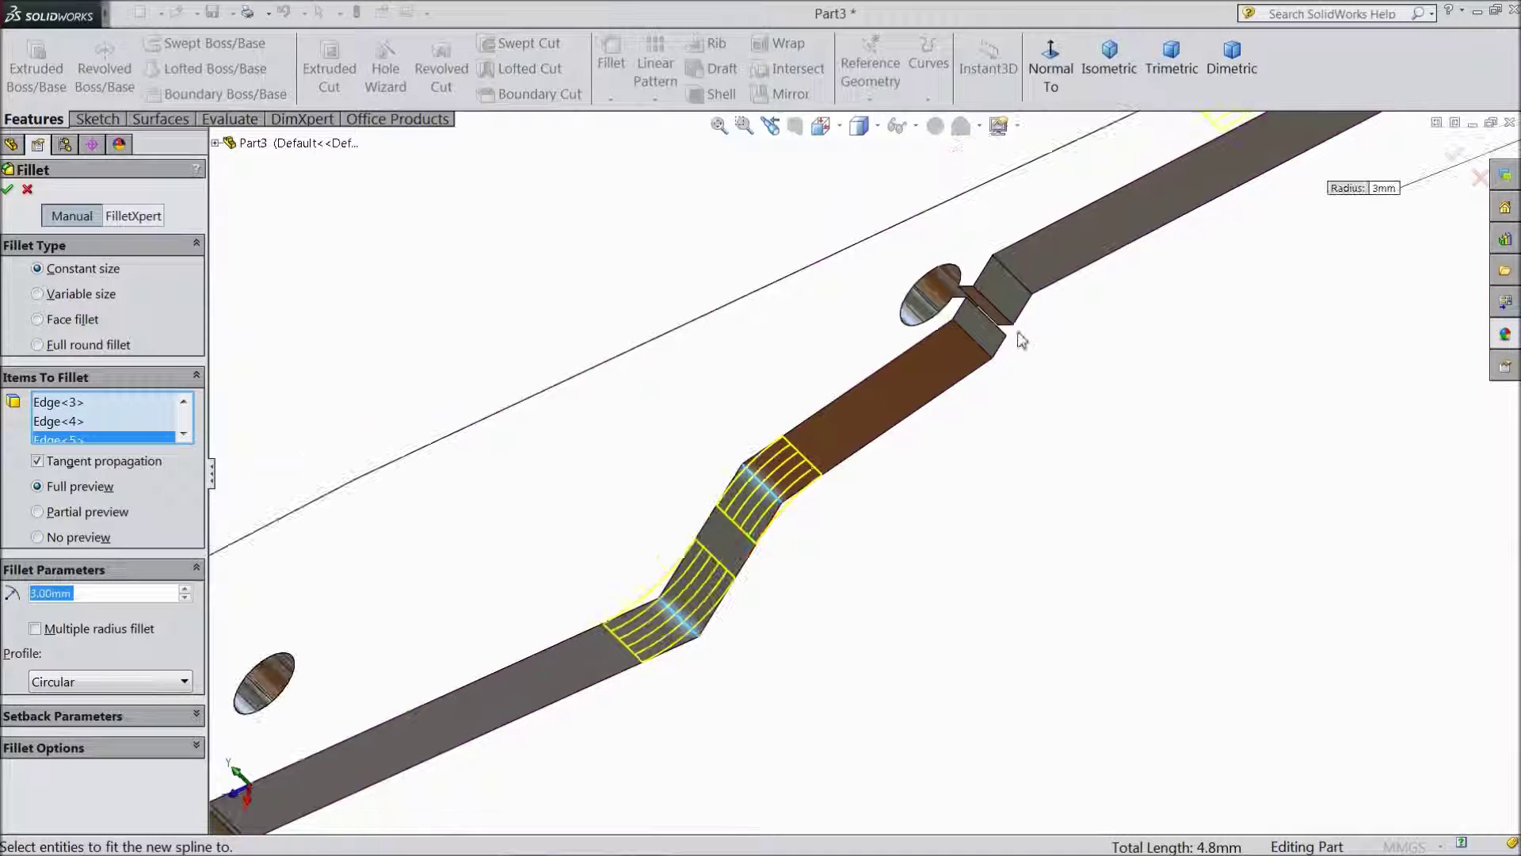
left_click(1021, 287)
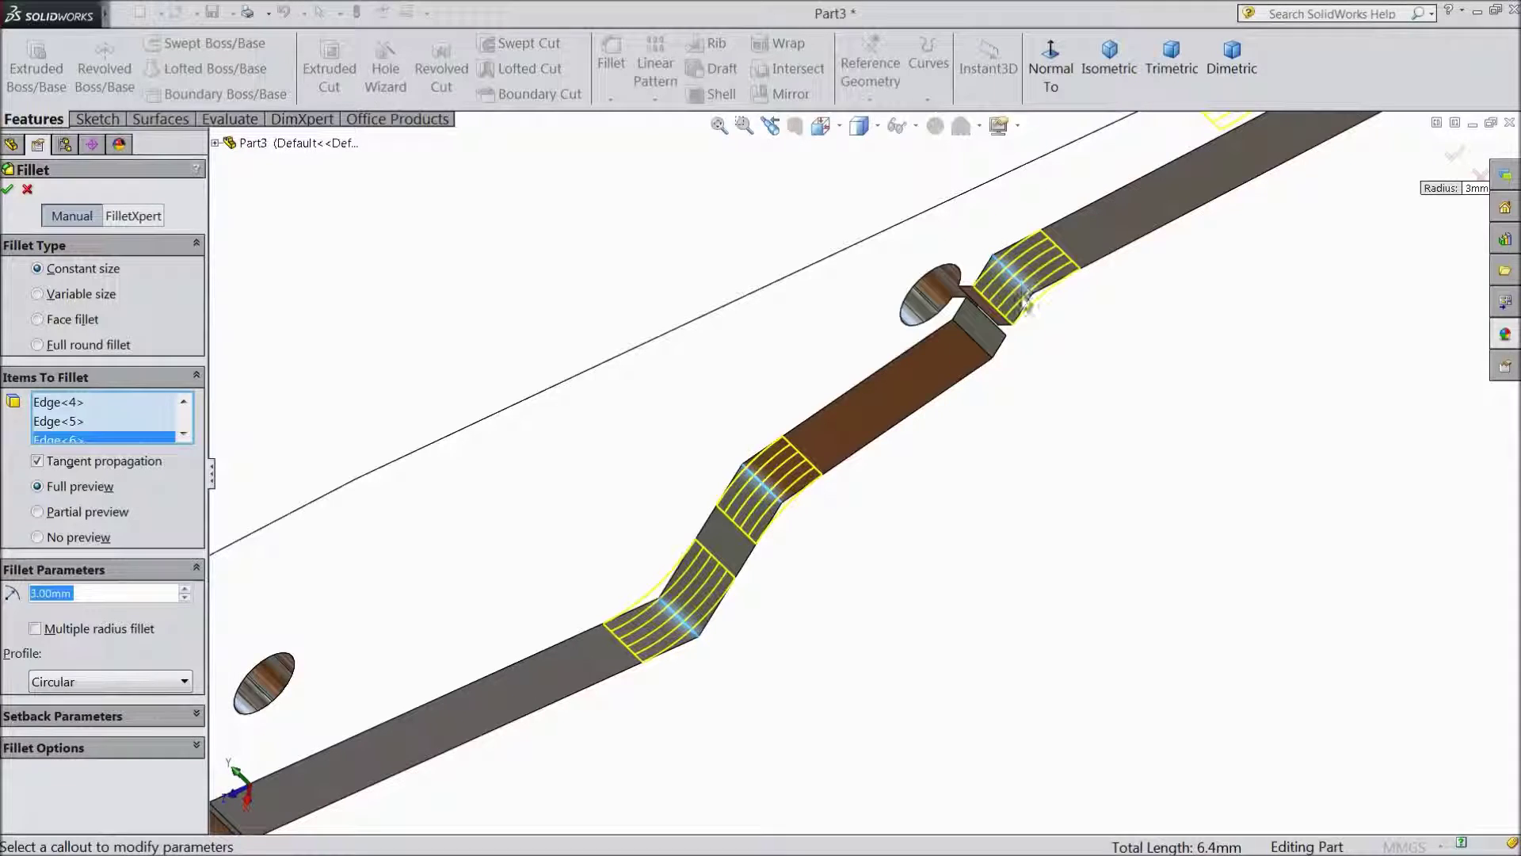
left_click(8, 190)
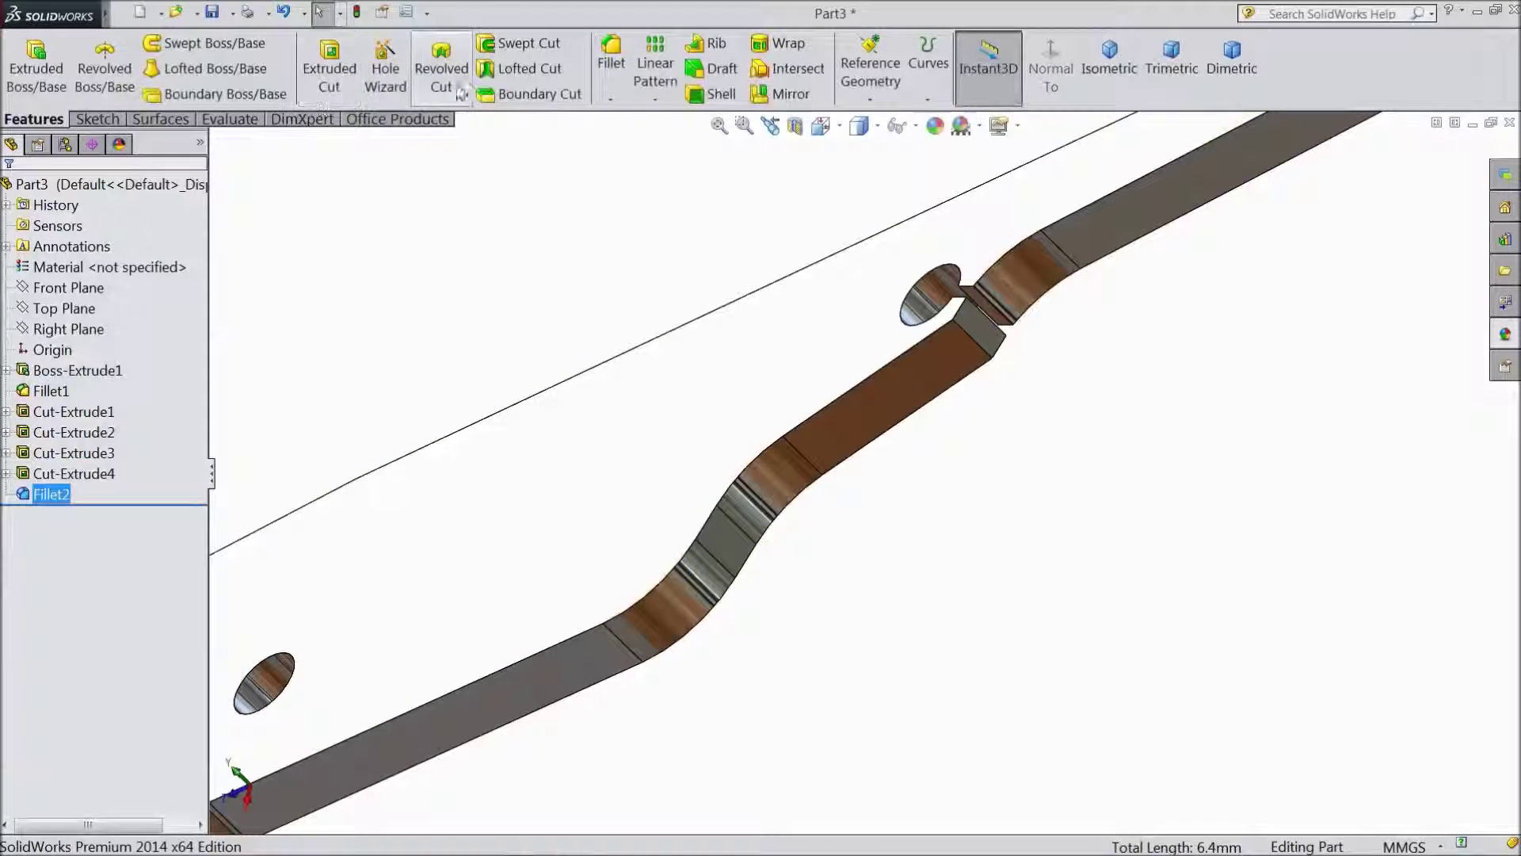
- Fillet the notch edge with a 5 mm radius
left_click(613, 71)
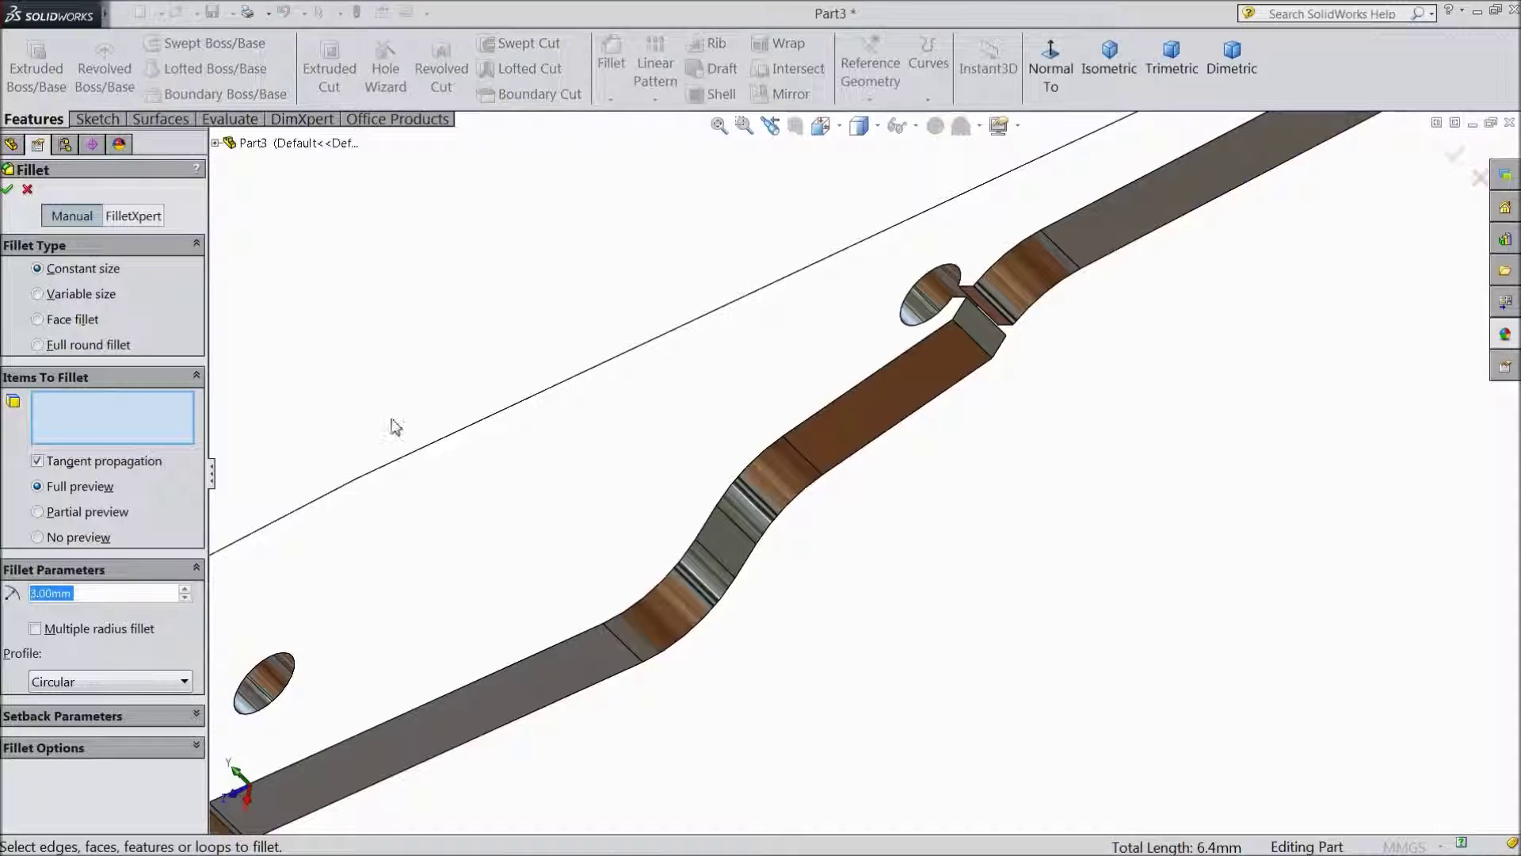
type("5")
key("Return")
scroll(438, 425, "up", 3)
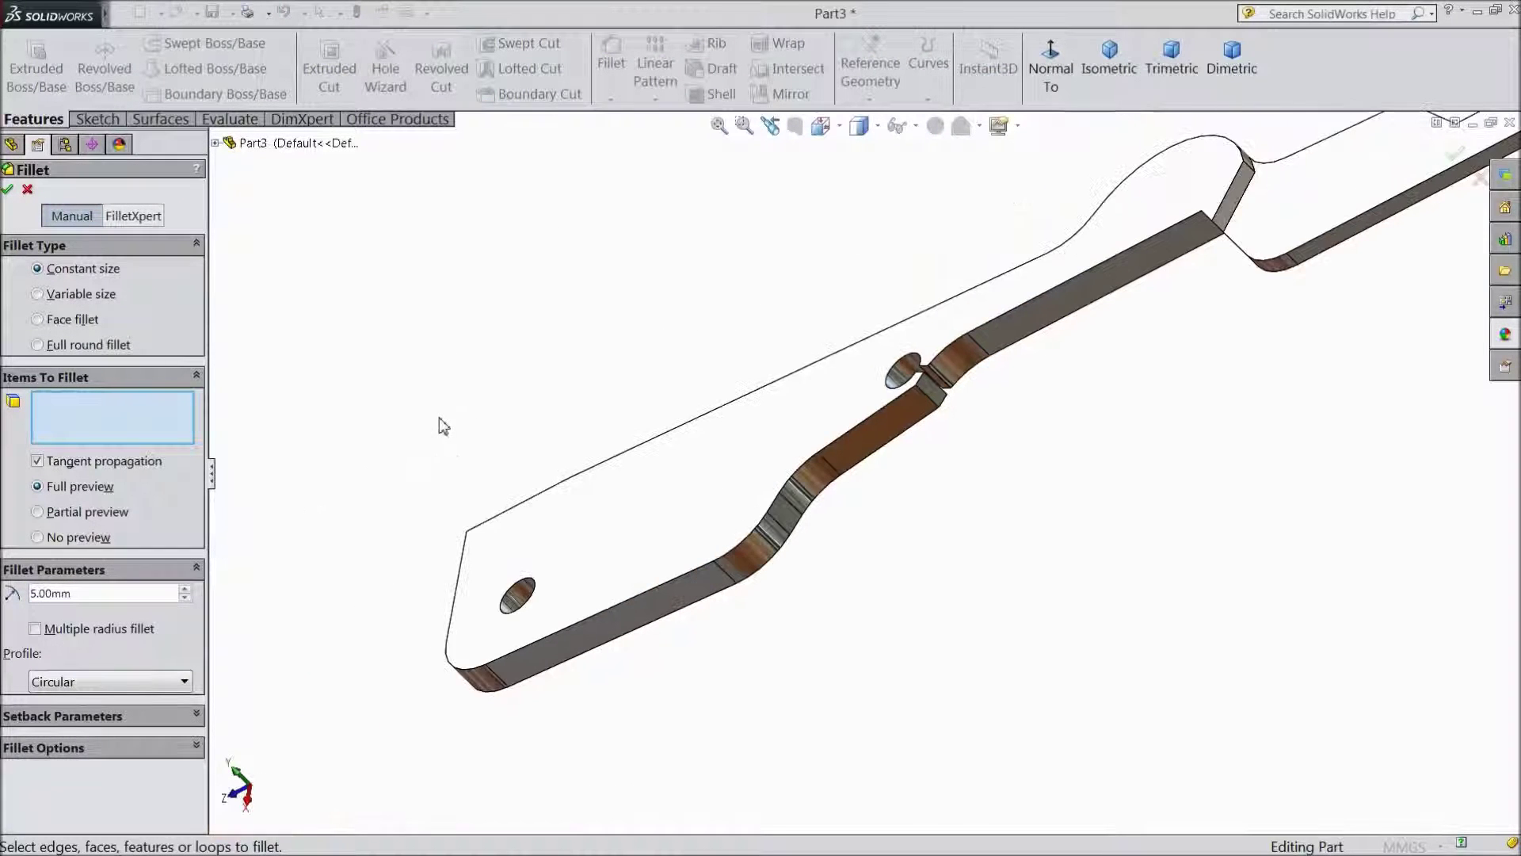
scroll(1149, 396, "down", 5)
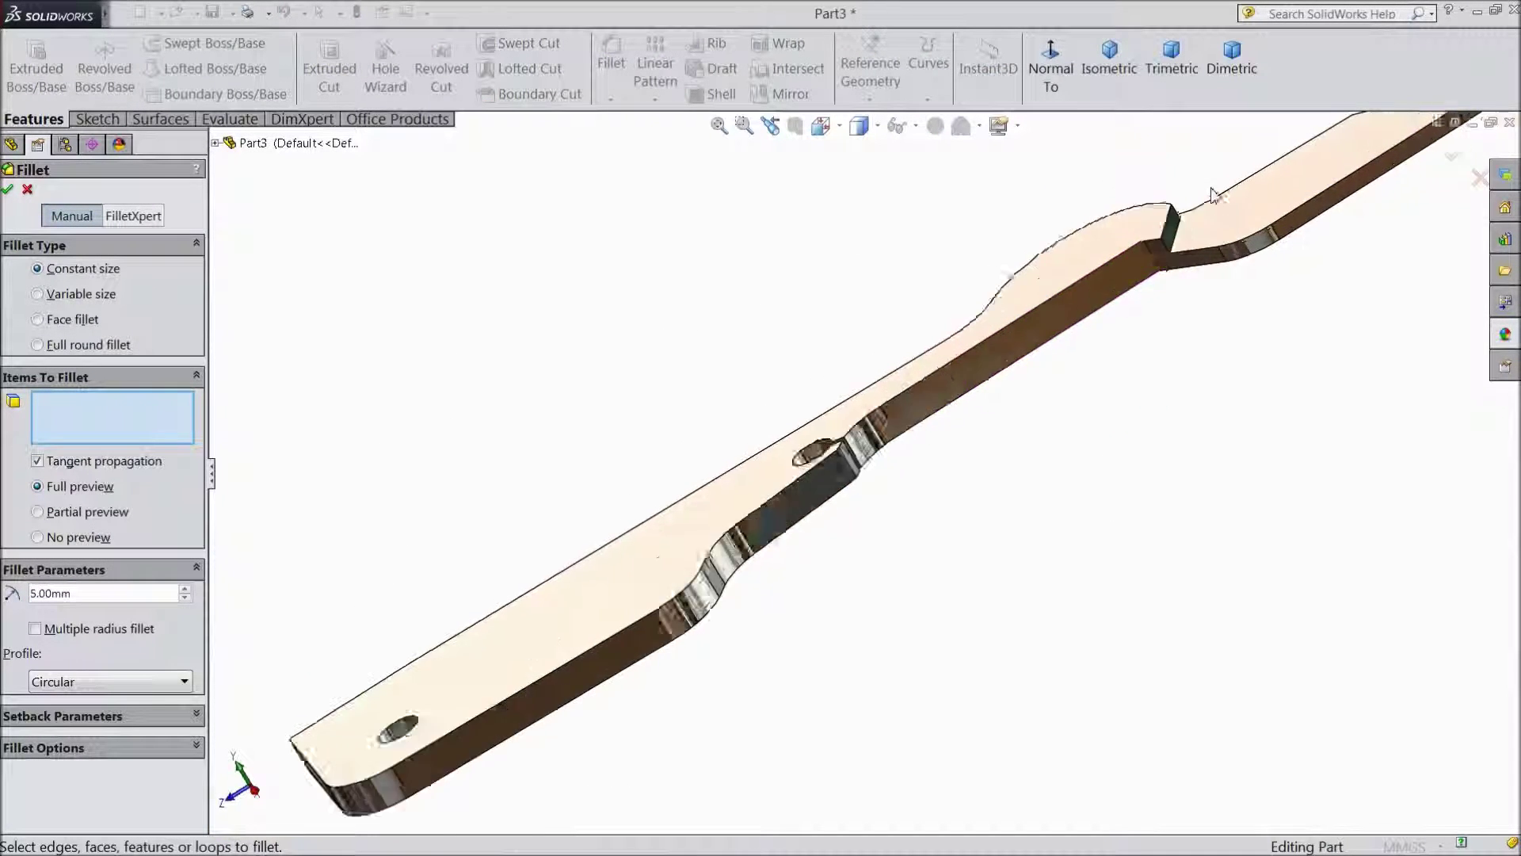
left_click(1049, 375)
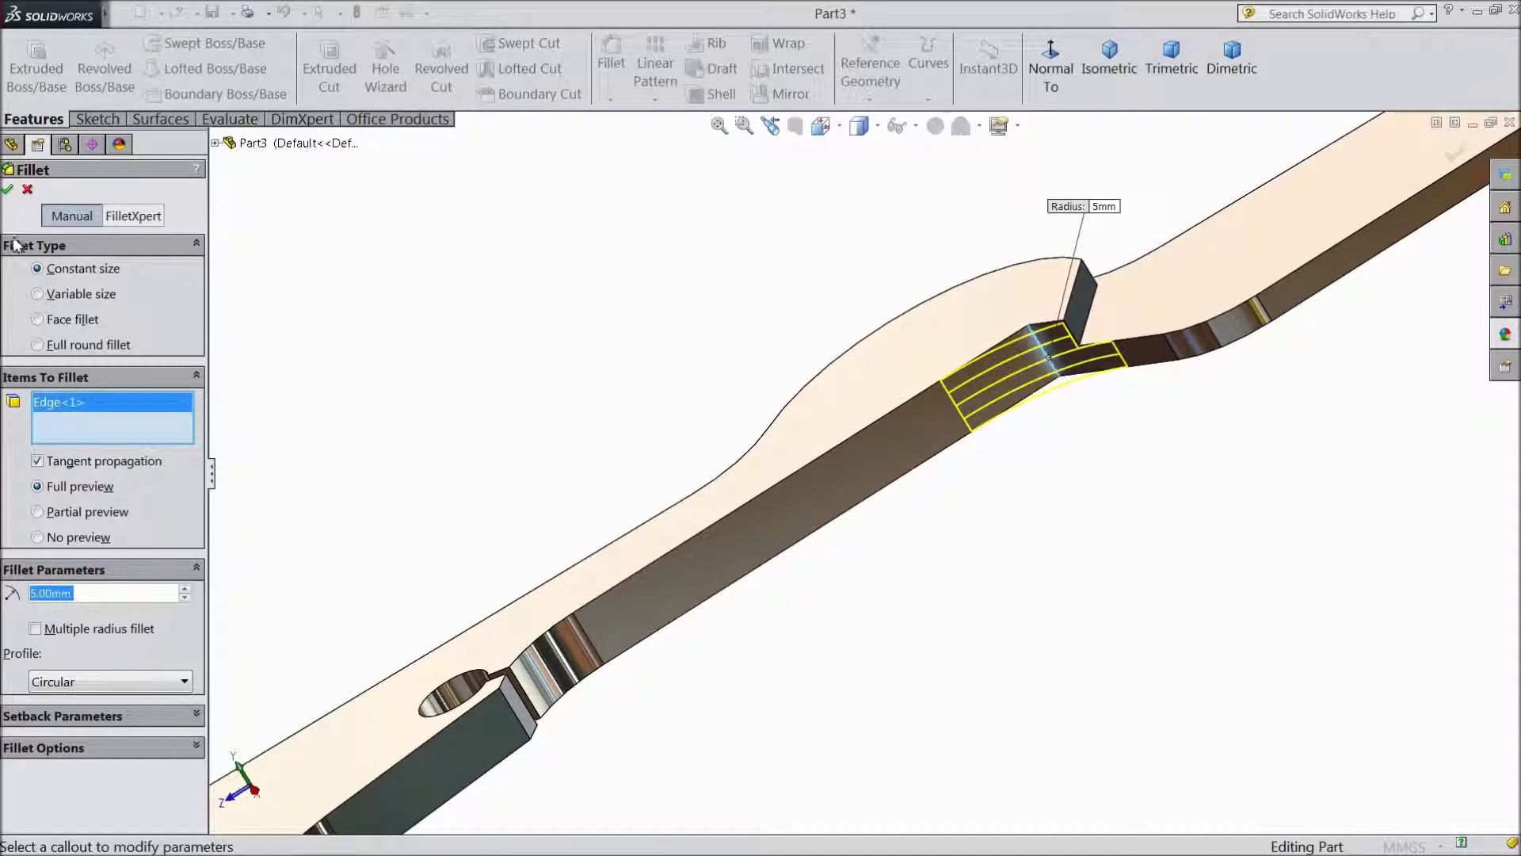
left_click(8, 192)
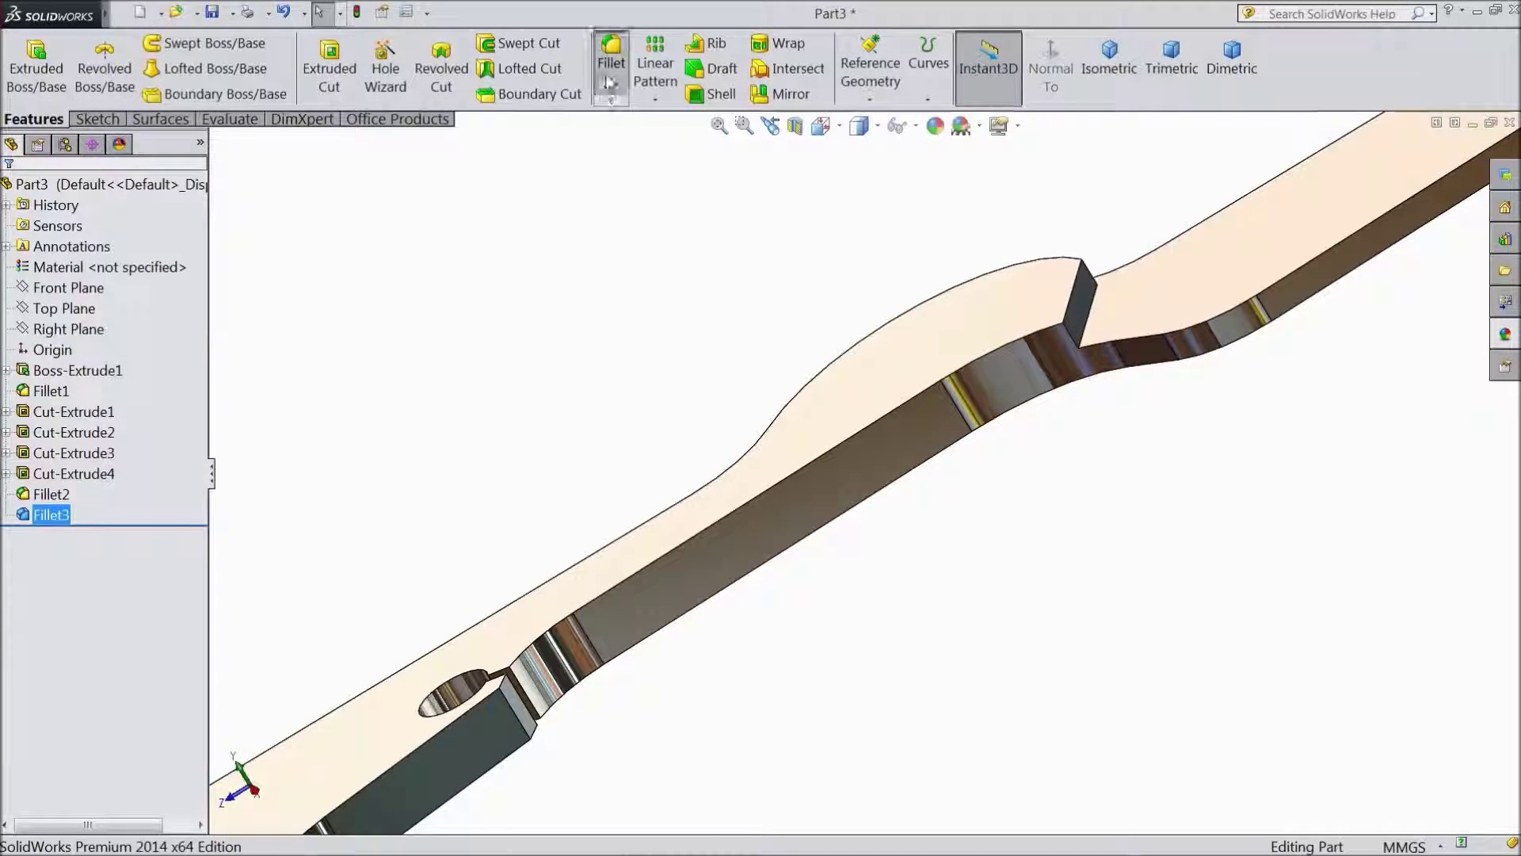
- Round the three notch-wall and neck edges with a 0.4 mm fillet
left_click(611, 67)
type("0.4")
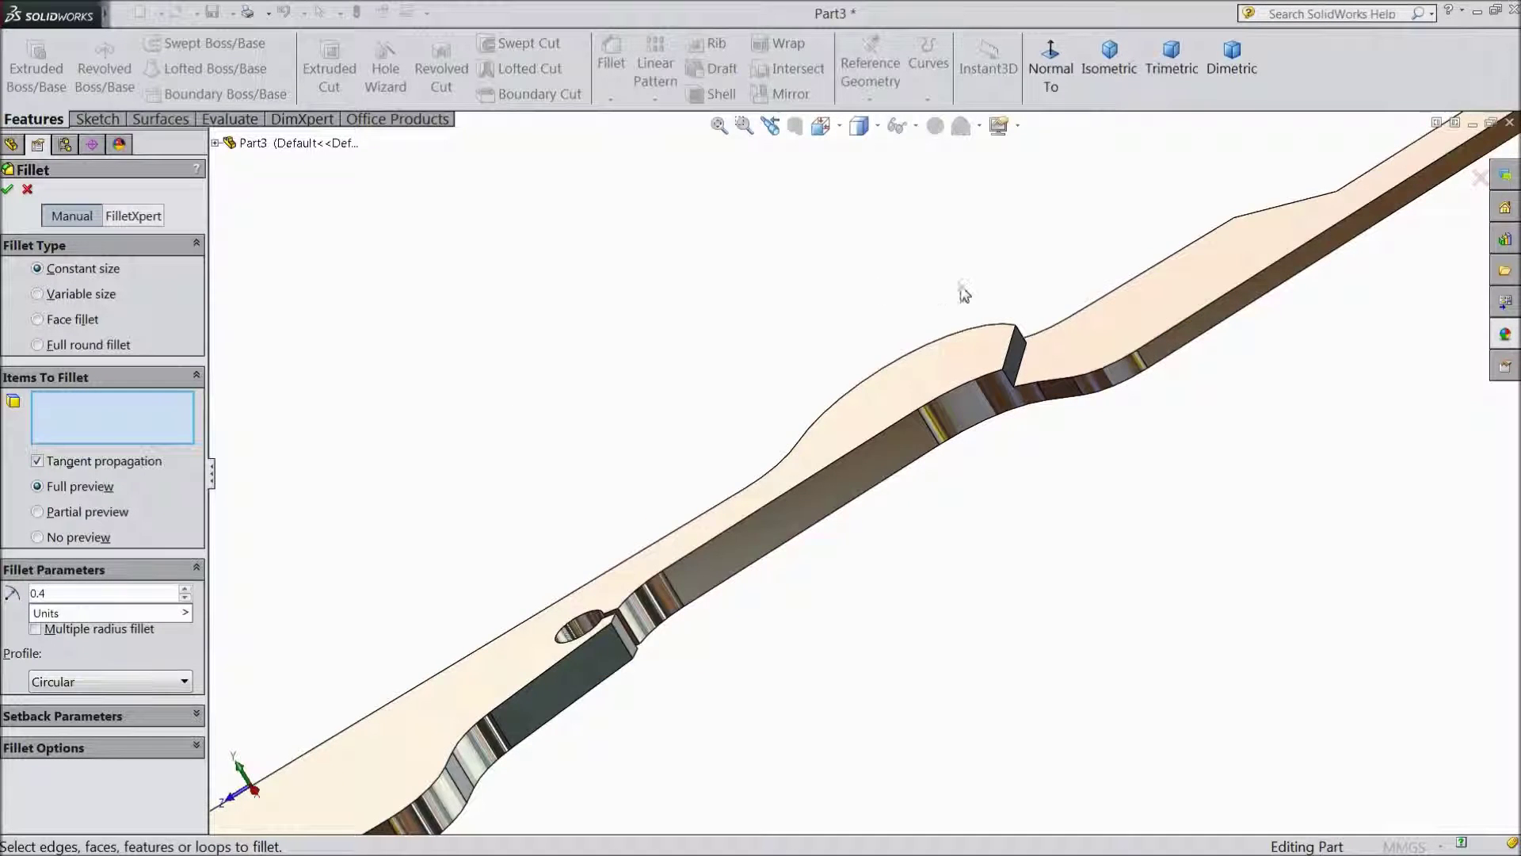
middle_click_drag(961, 288, 963, 416)
scroll(962, 416, "down", 4)
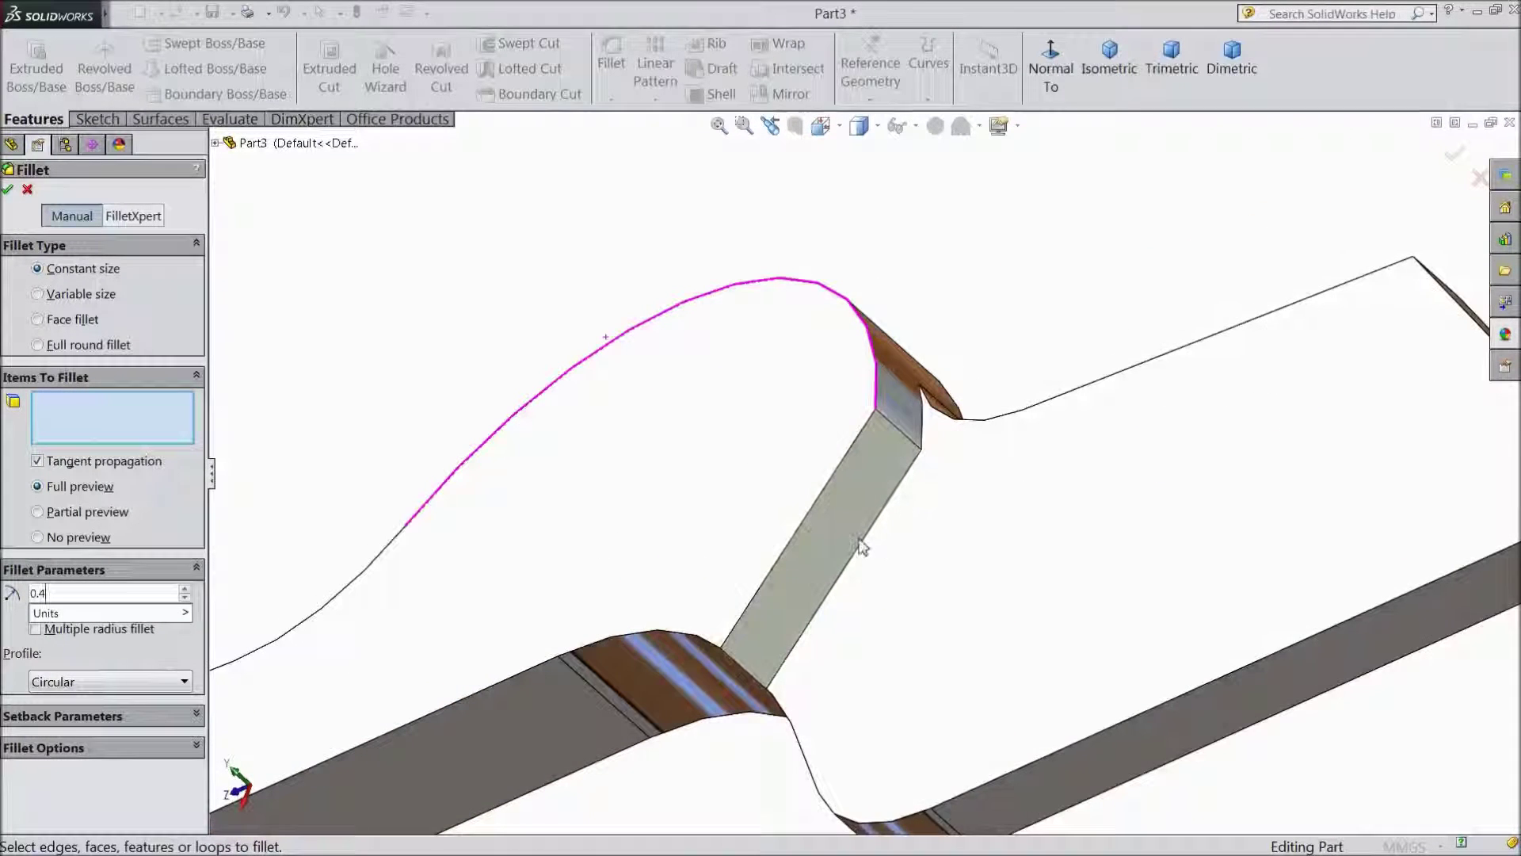
left_click(863, 547)
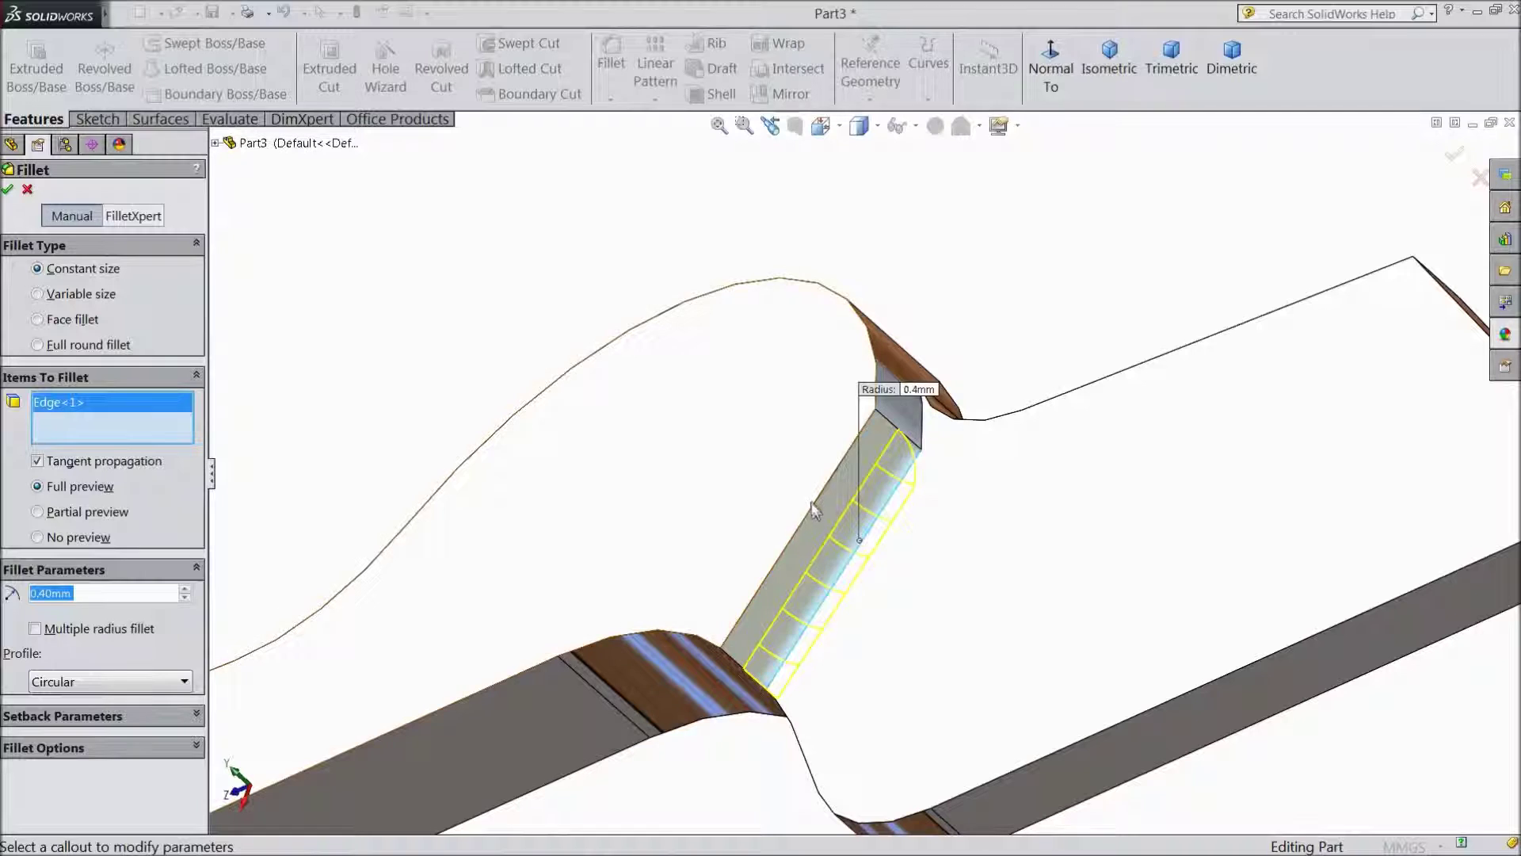
left_click(813, 505)
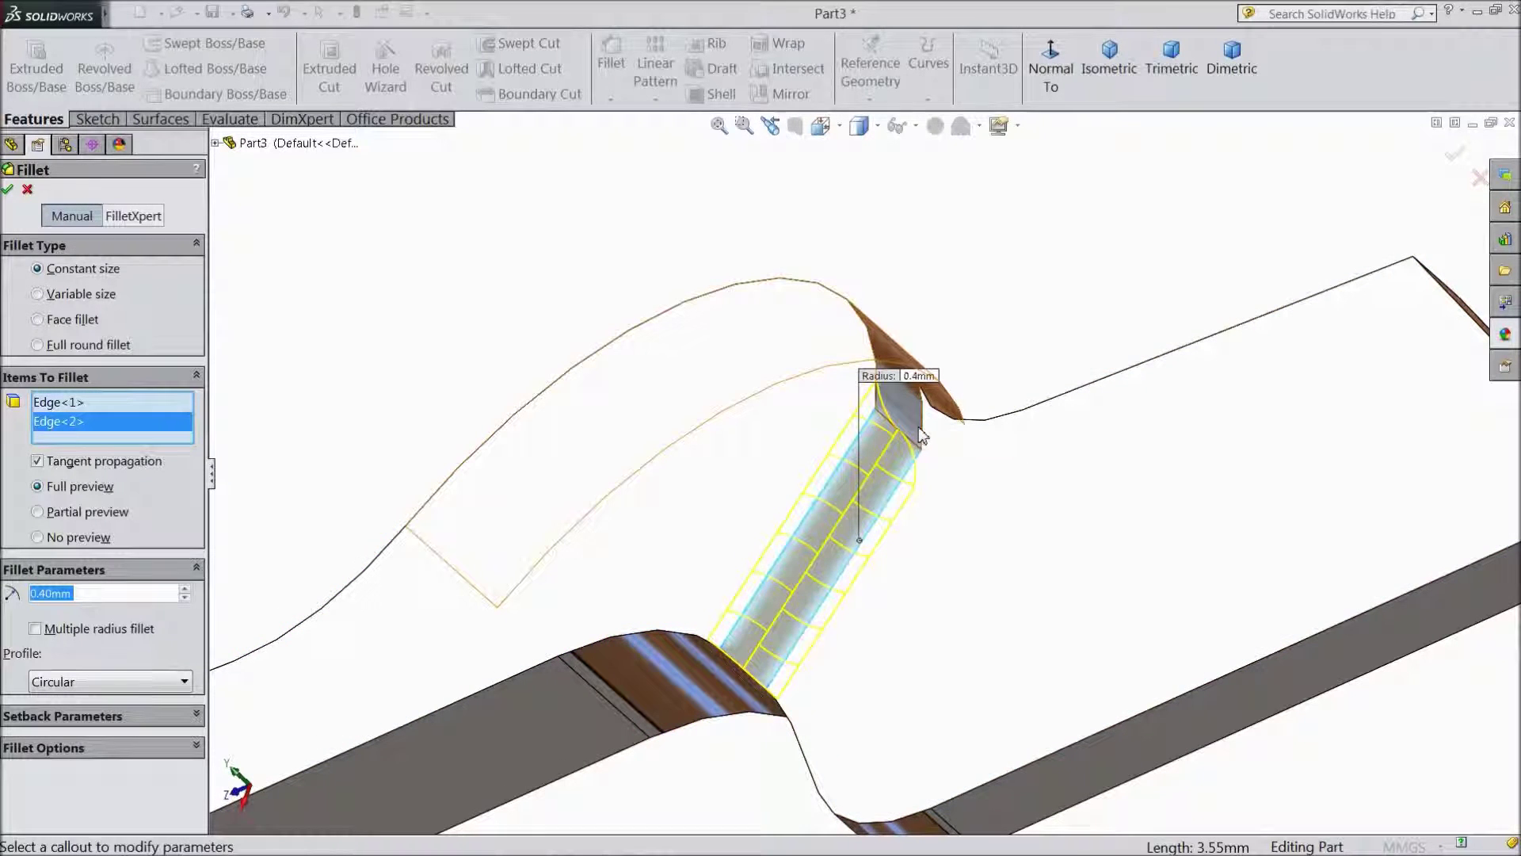
left_click(919, 431)
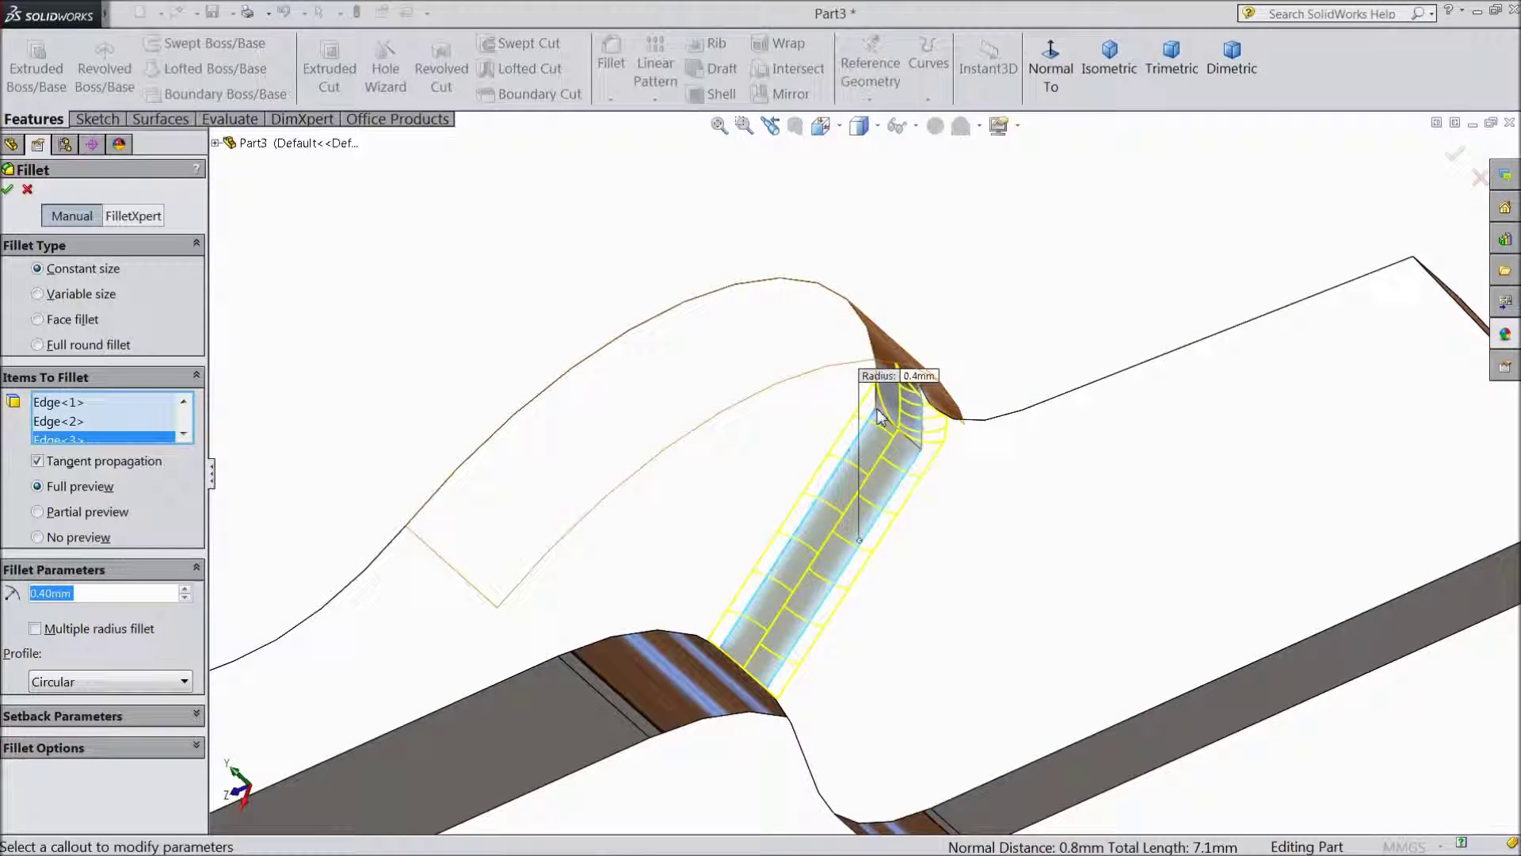
left_click(8, 191)
- Fillet the edge beside the circular notch with a 1 mm radius (Fillet5)
middle_click_drag(368, 486, 456, 297)
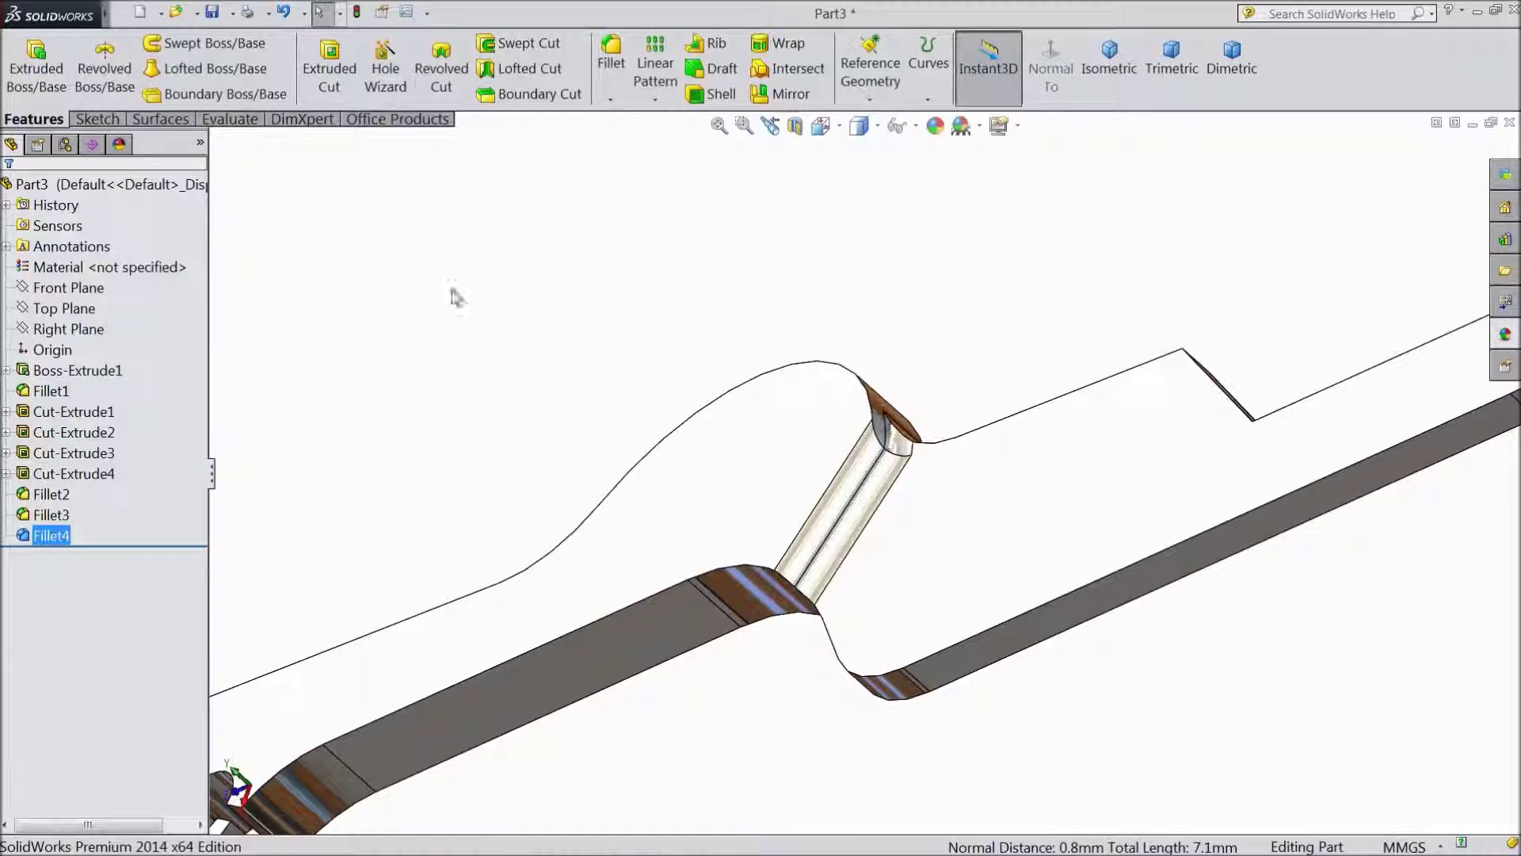
left_click(619, 80)
type("1")
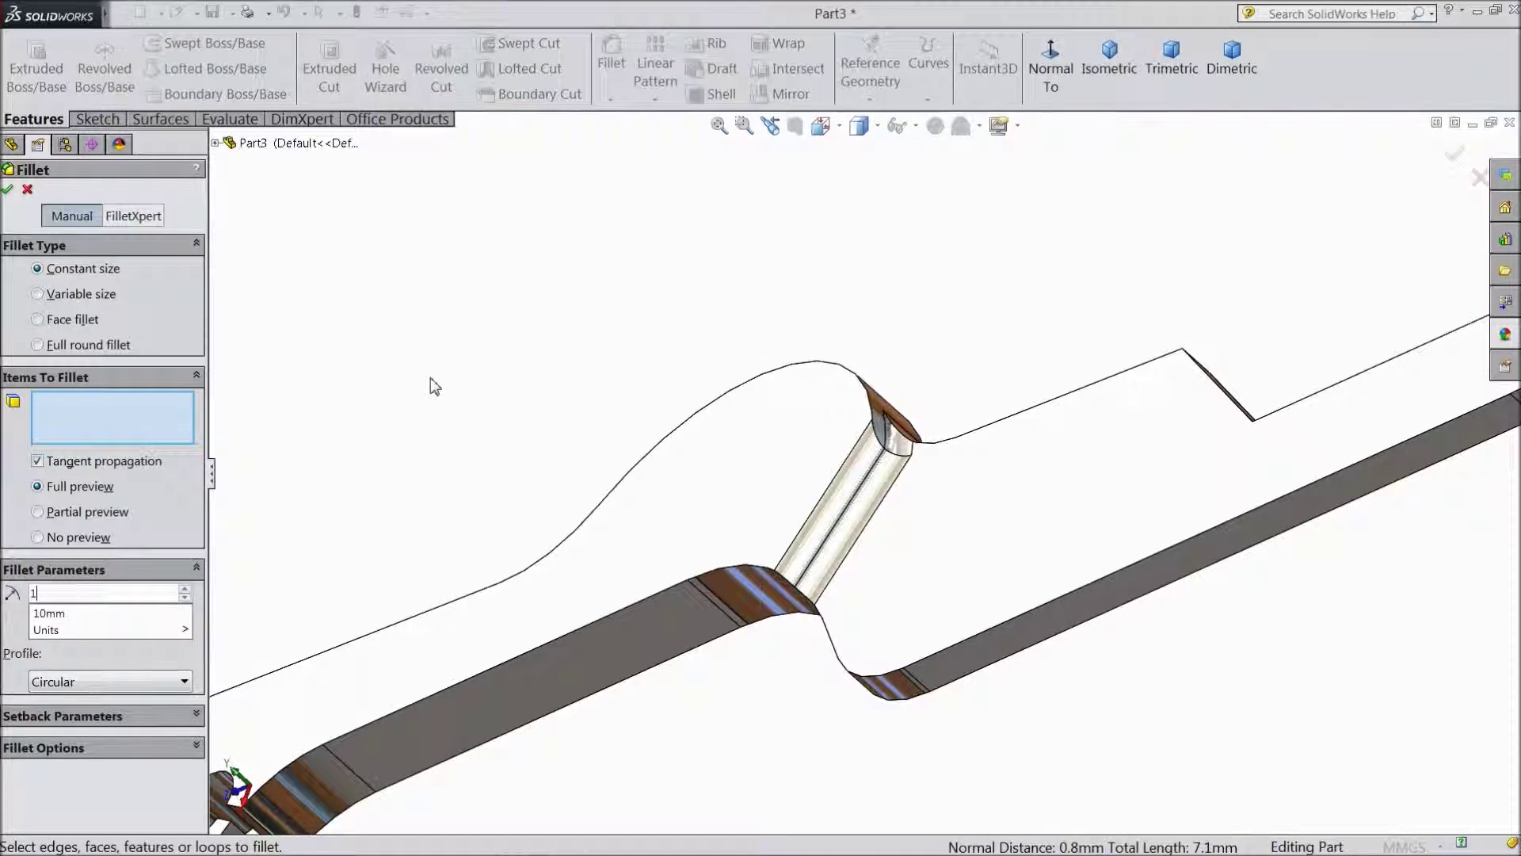
key("Return")
key("z")
key("z")
scroll(537, 745, "down", 4)
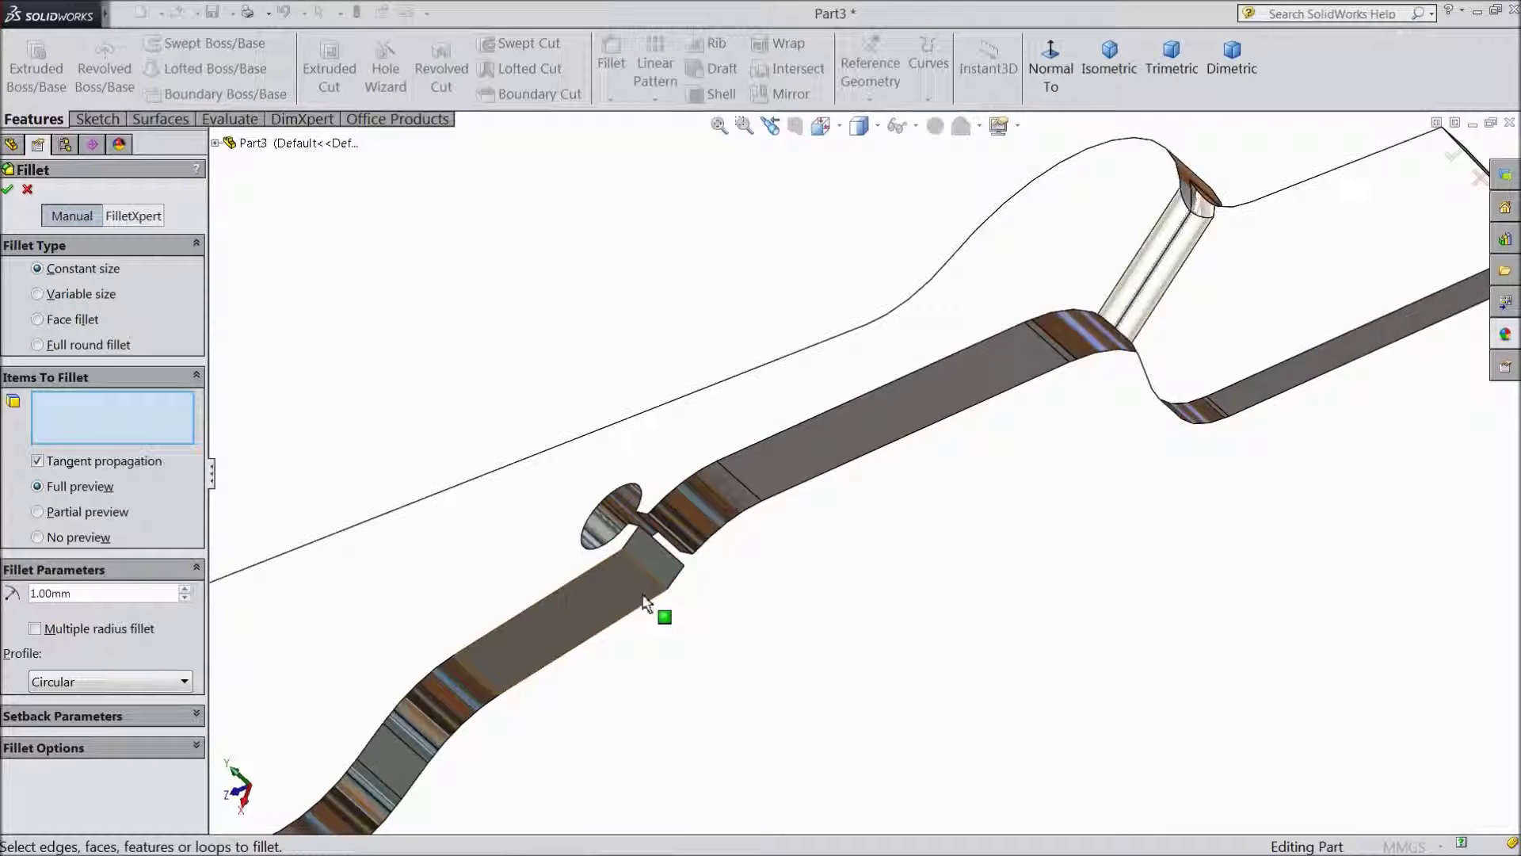
left_click(666, 544)
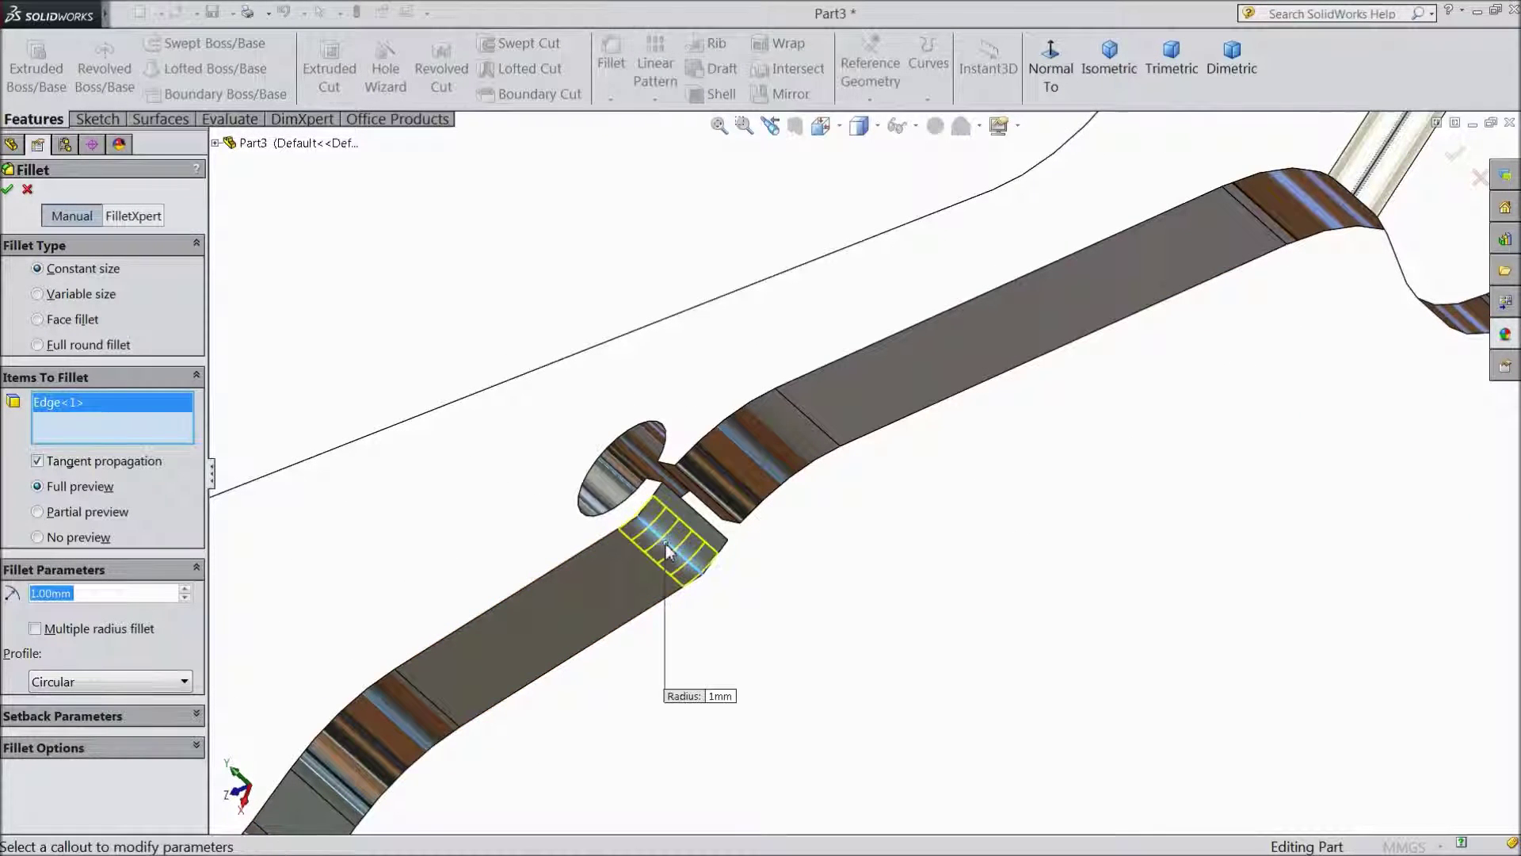
key("Return")
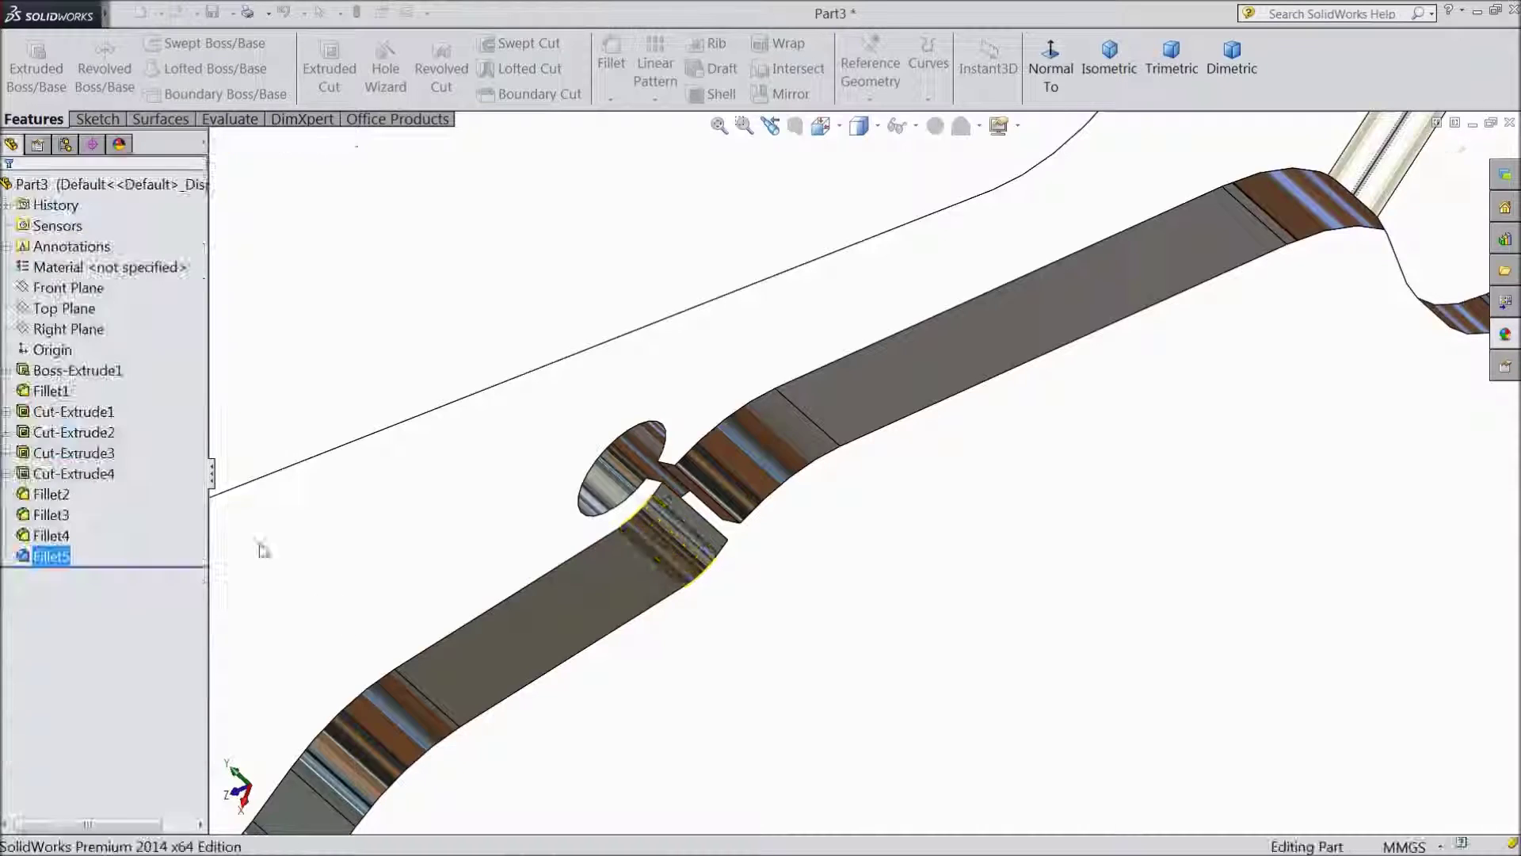
- Start a sketch on the blade face, view it Normal To, and draw a circle
key("f")
middle_click_drag(676, 735, 968, 477)
middle_click_drag(1001, 387, 1005, 372)
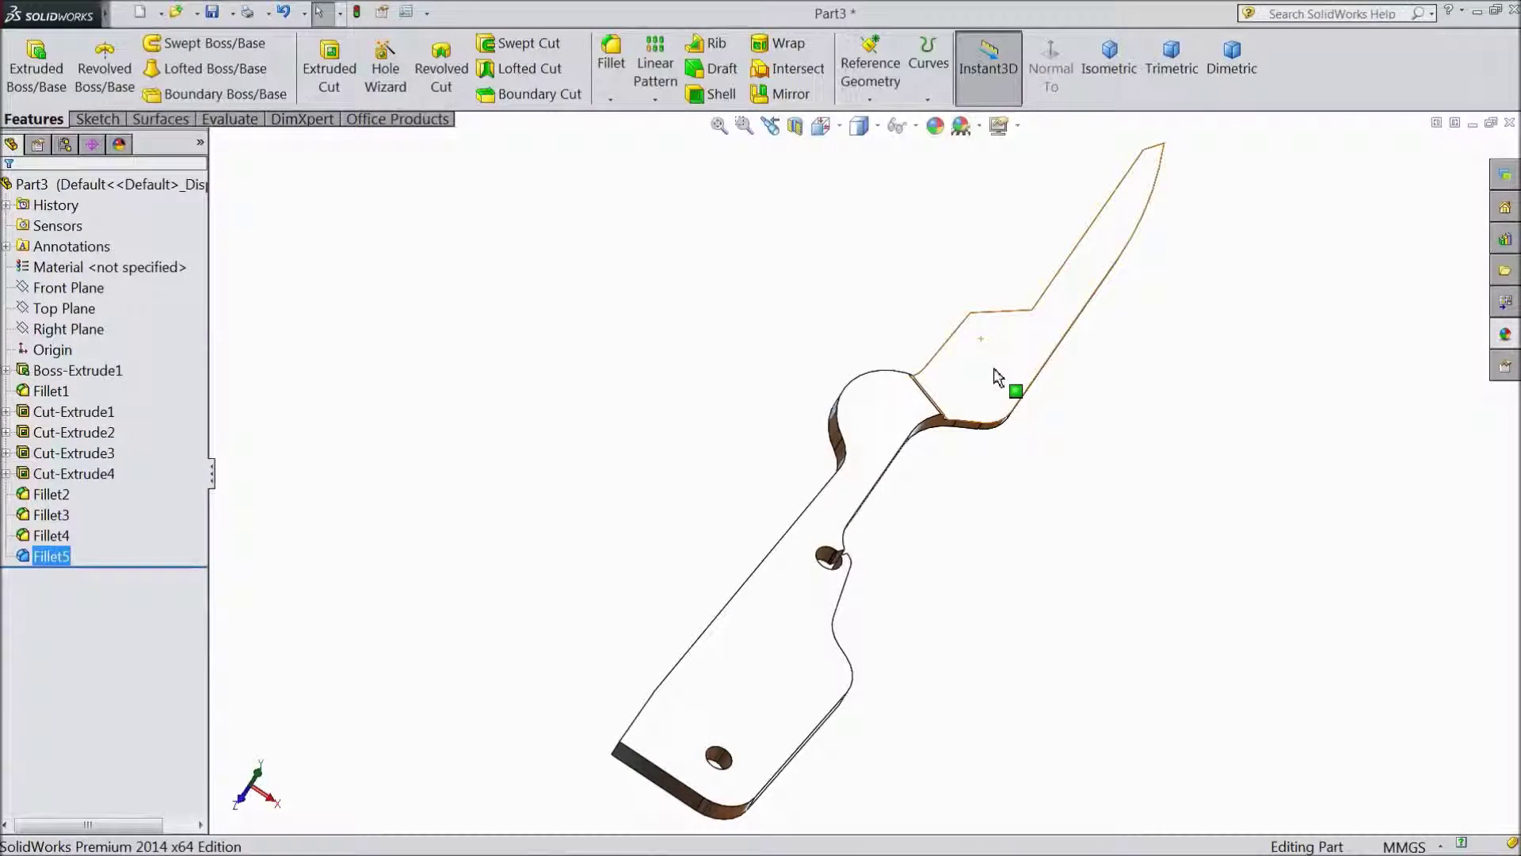
left_click(1007, 370)
left_click(1058, 325)
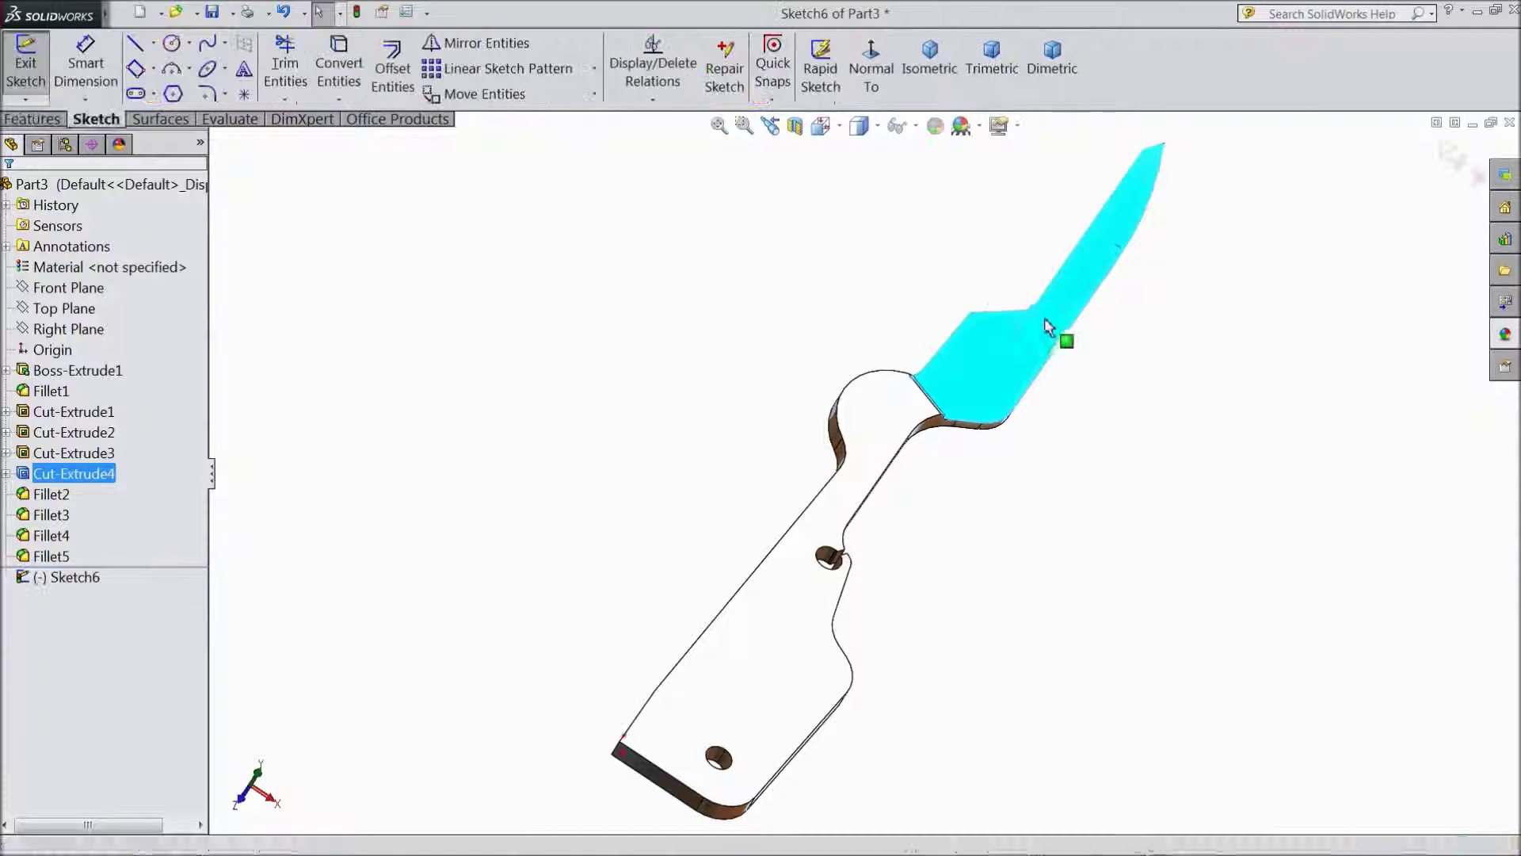
left_click(869, 84)
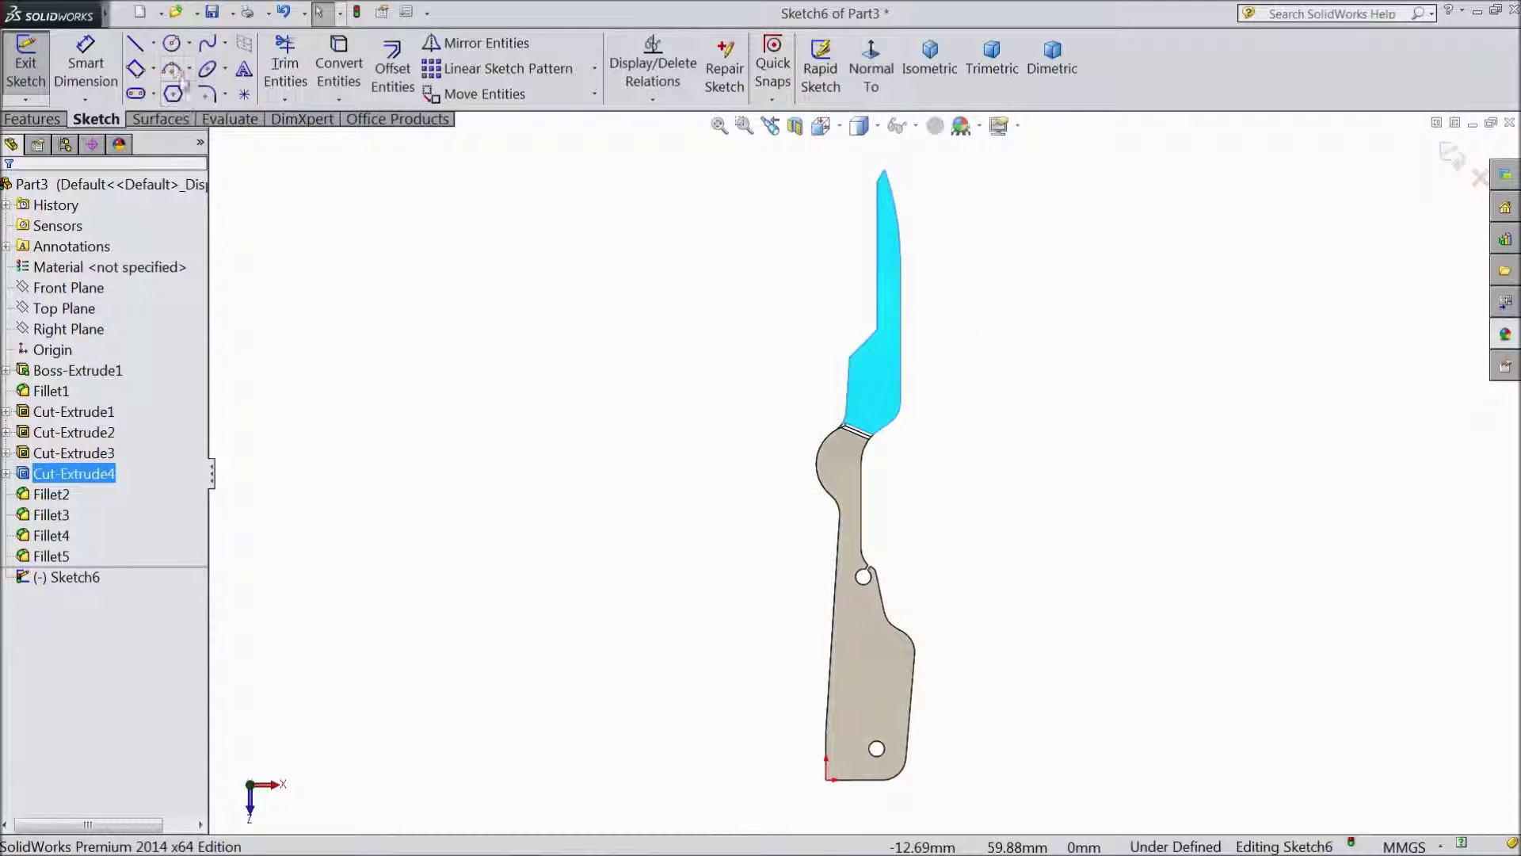
left_click(171, 43)
scroll(951, 483, "down", 5)
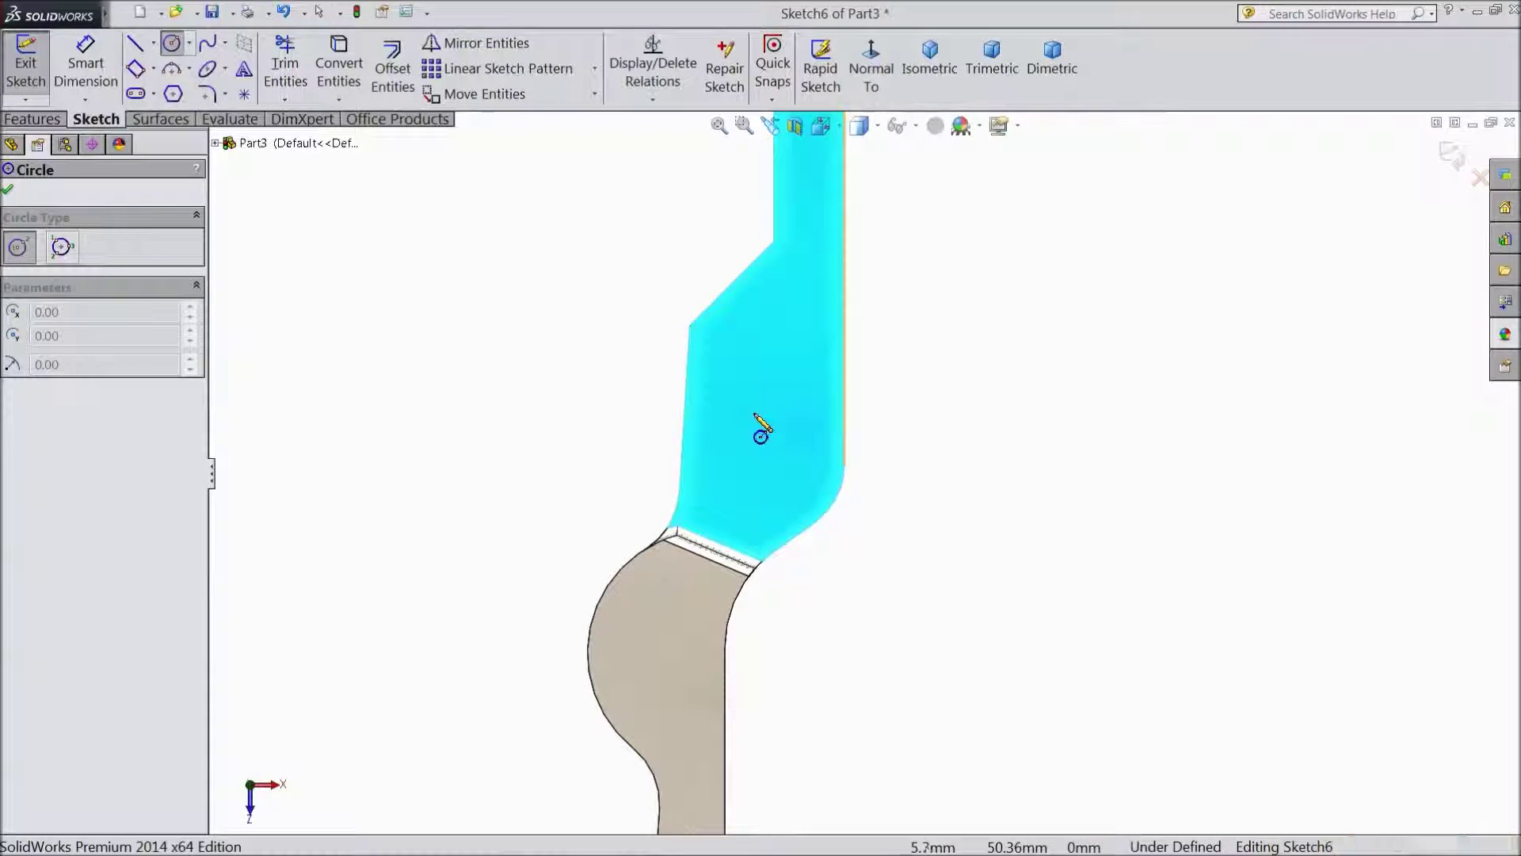
mouse_move(761, 414)
left_mouse_down()
mouse_move(801, 368)
mouse_move(793, 380)
left_mouse_up()
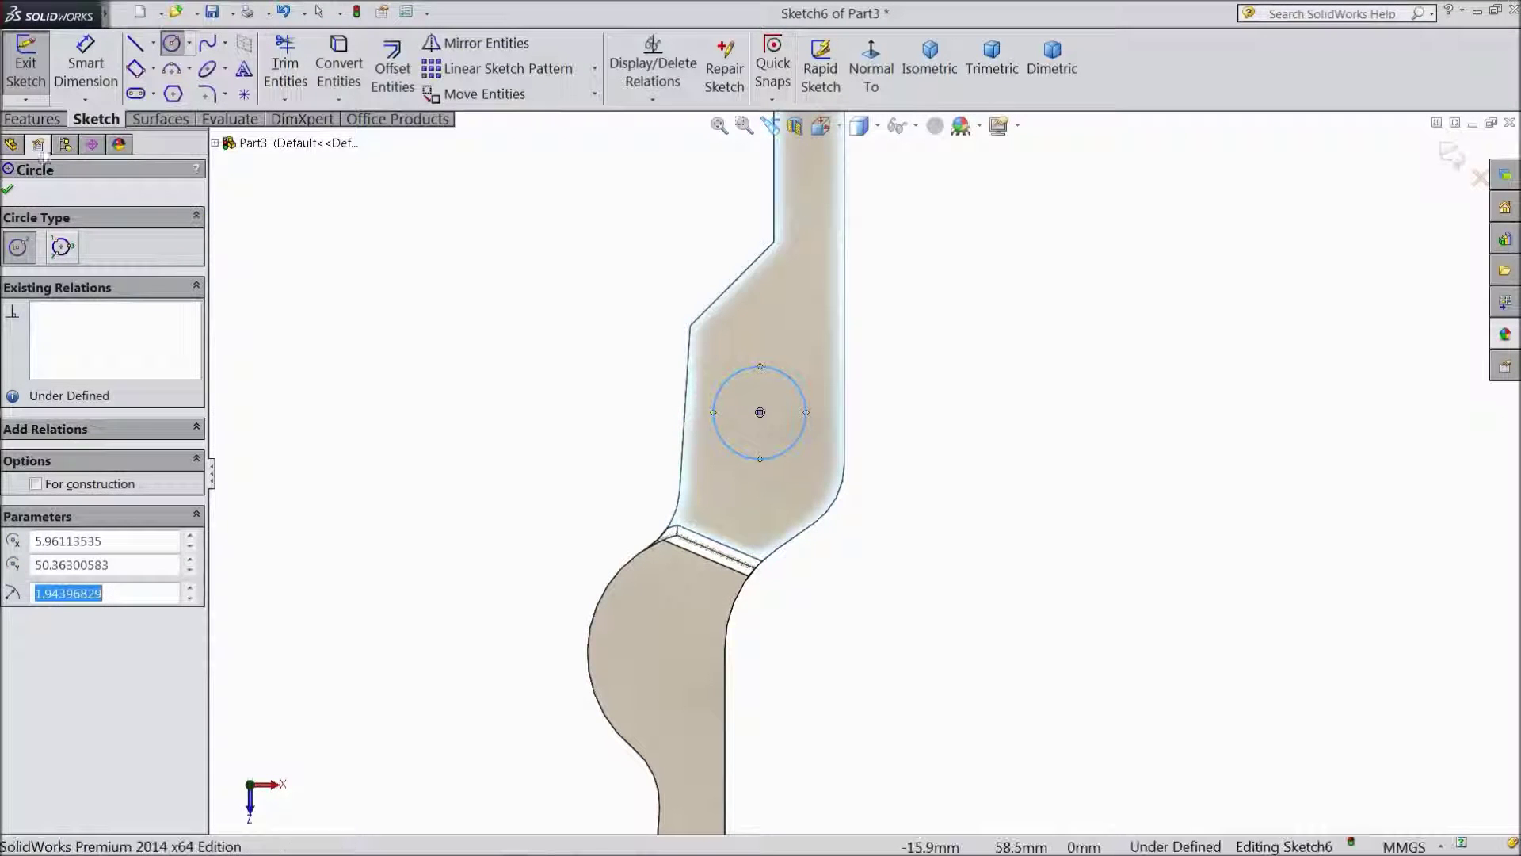
- Dimension the circle to 2 mm diameter and 6.14 mm horizontally from the bottom-left corner
left_click(70, 82)
left_click(795, 387)
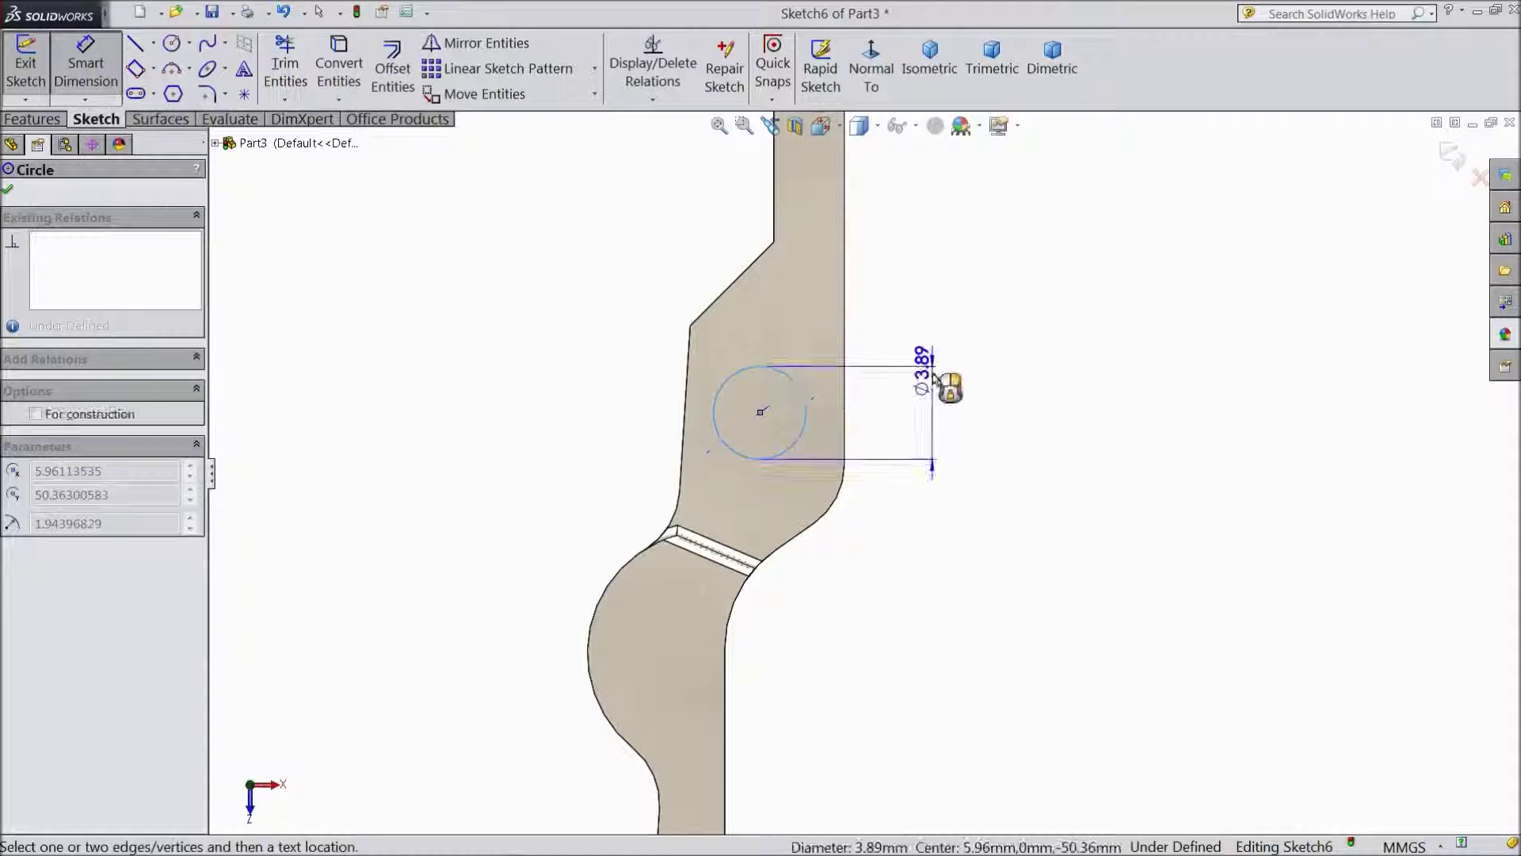
left_click(932, 468)
type("2")
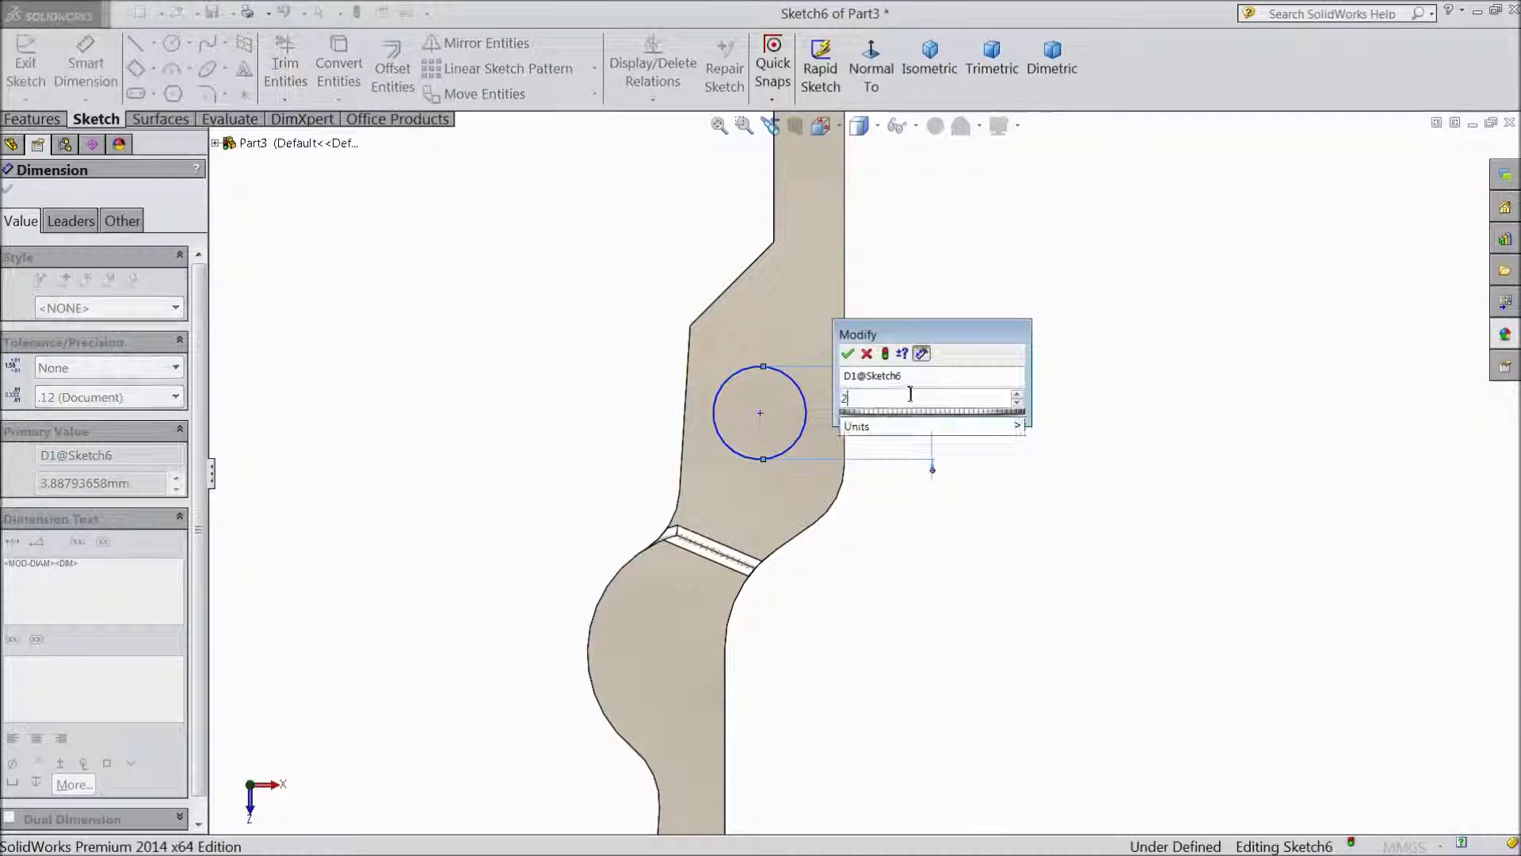
left_click(846, 354)
middle_click_drag(848, 442, 803, 416)
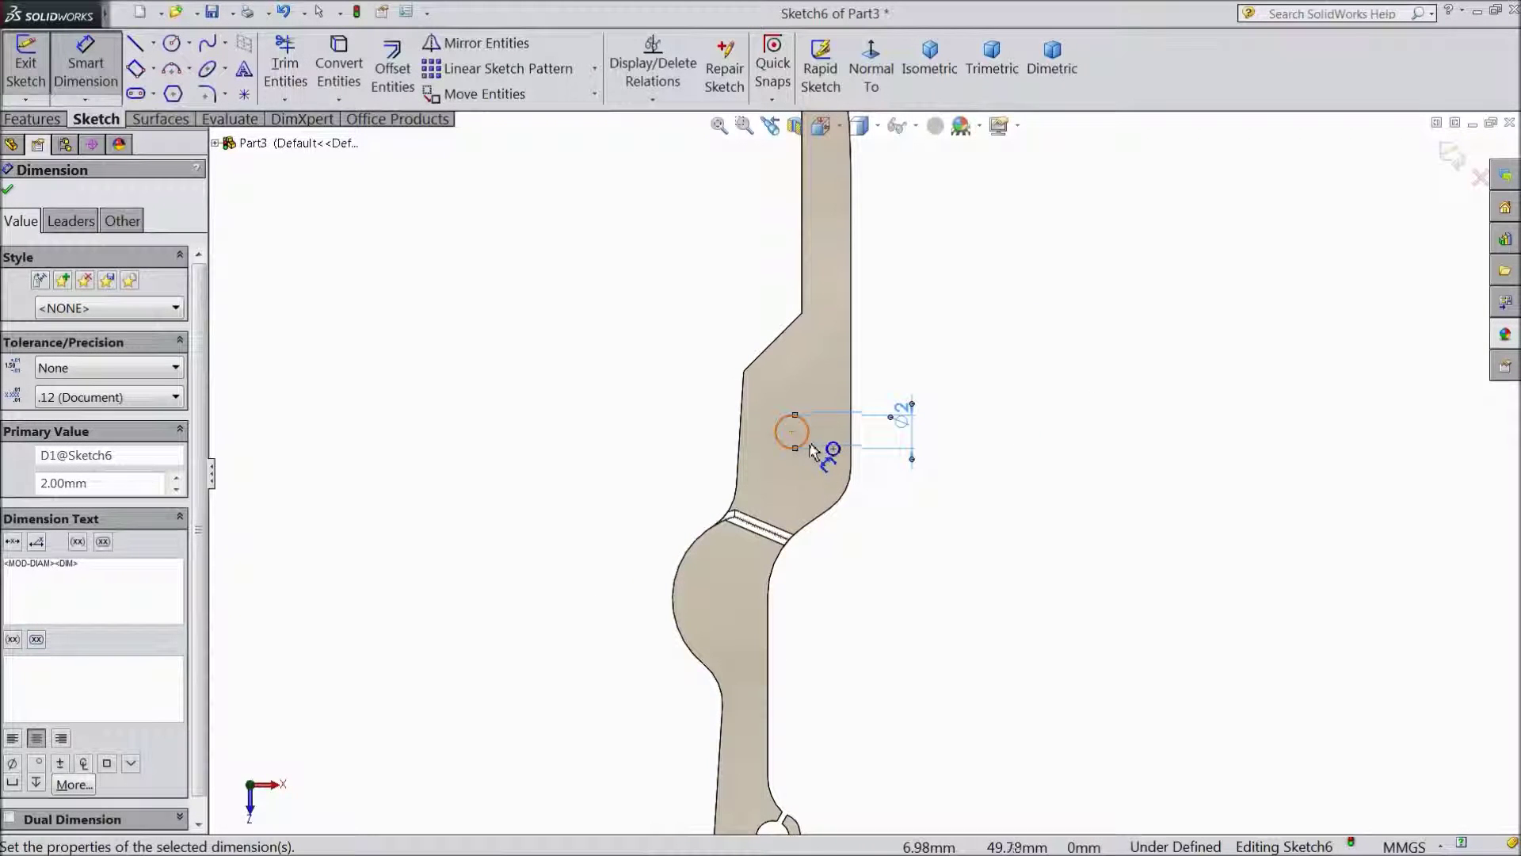
left_click(808, 442)
scroll(824, 460, "up", 5)
scroll(867, 675, "down", 5)
left_click(736, 647)
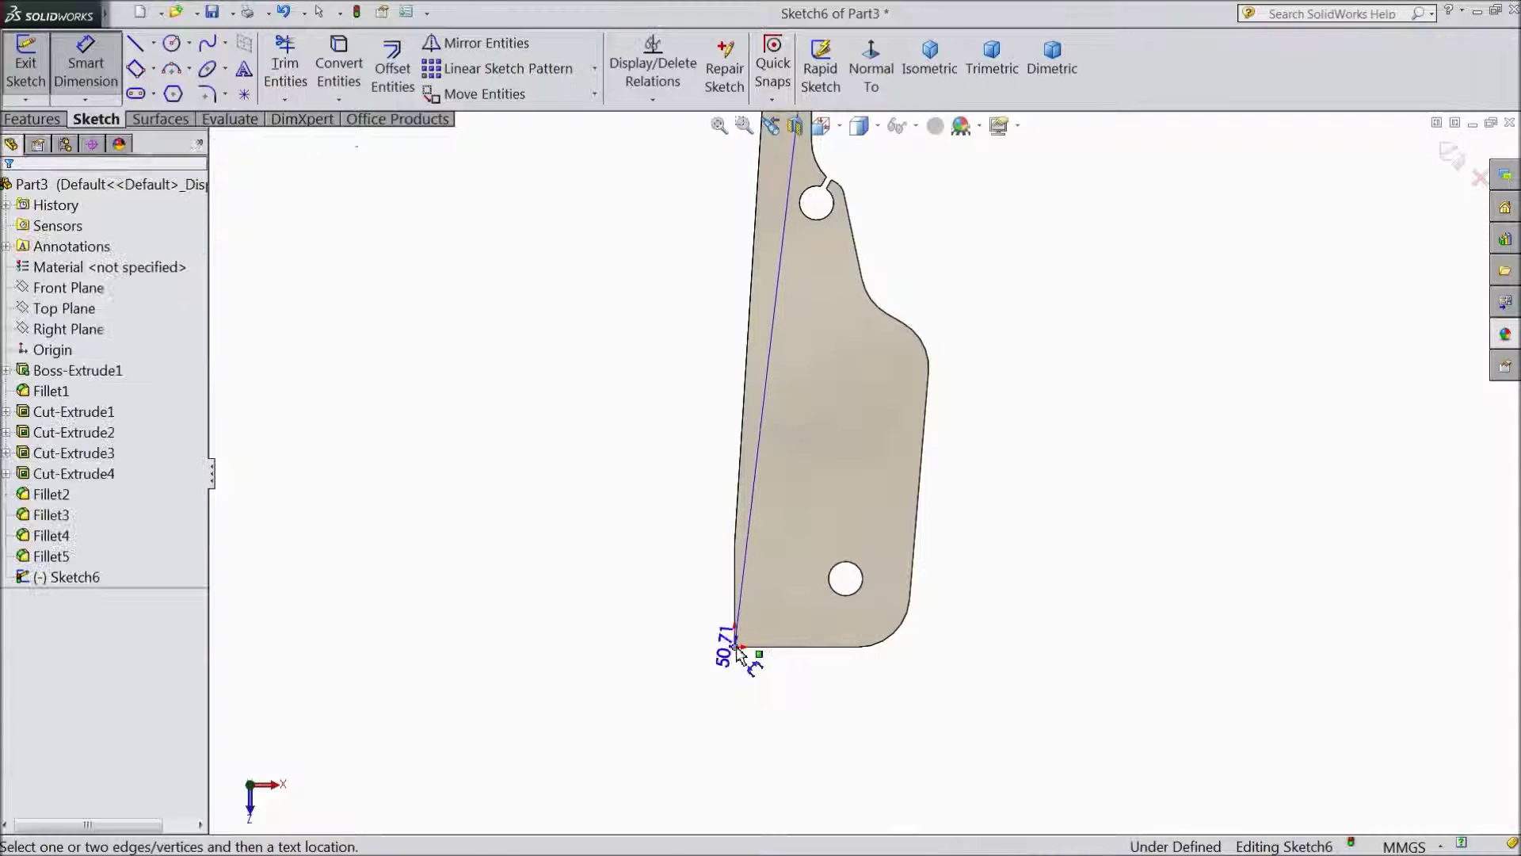
left_click(787, 713)
type("6.")
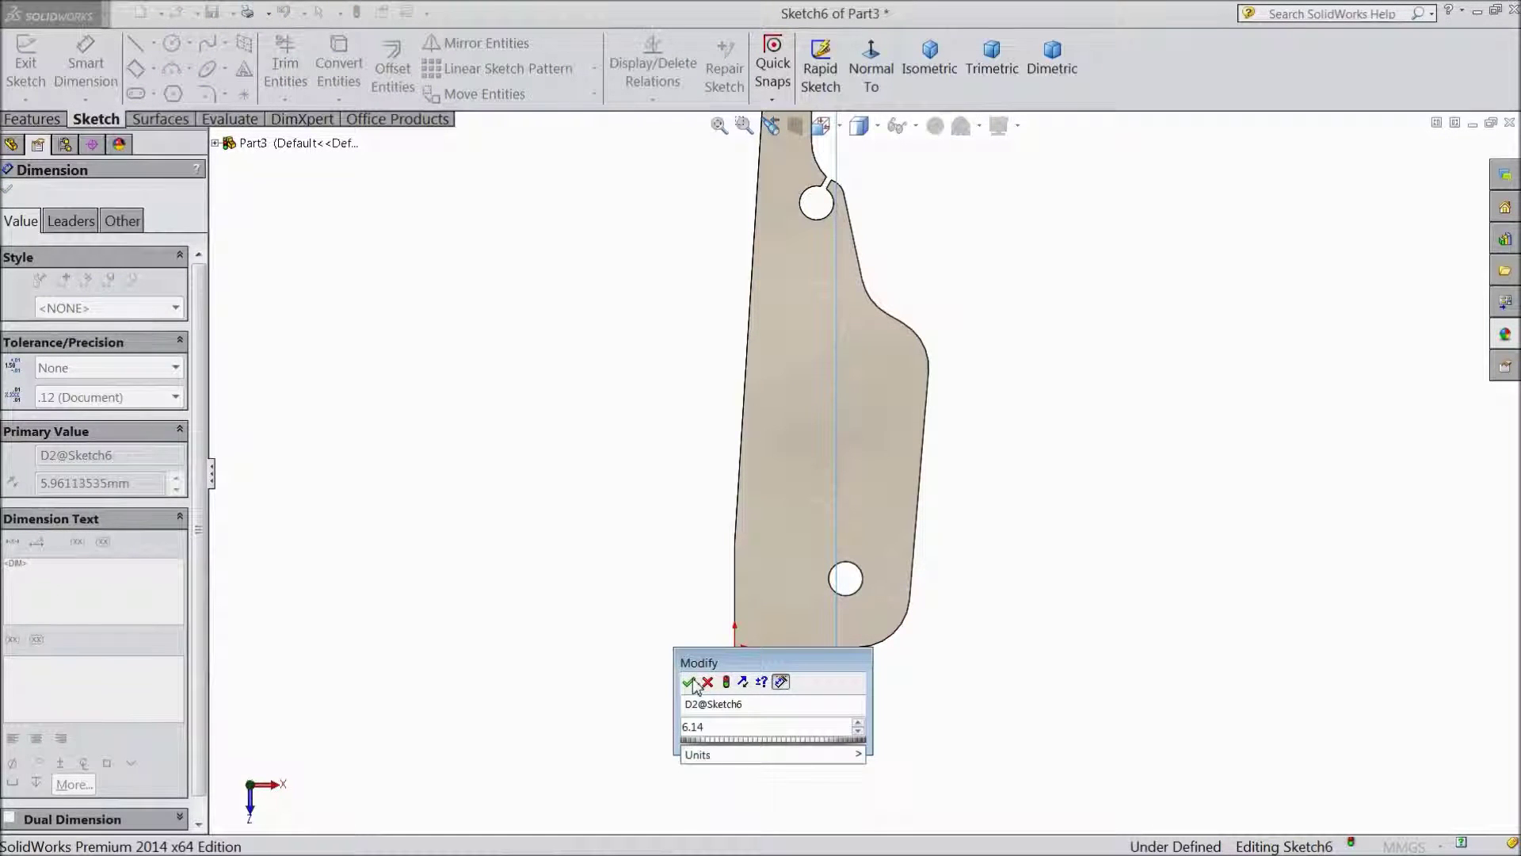
type("14")
left_click(688, 682)
- Dimension the circle 50.50 mm vertically from the part's bottom edge
scroll(716, 653, "up", 4)
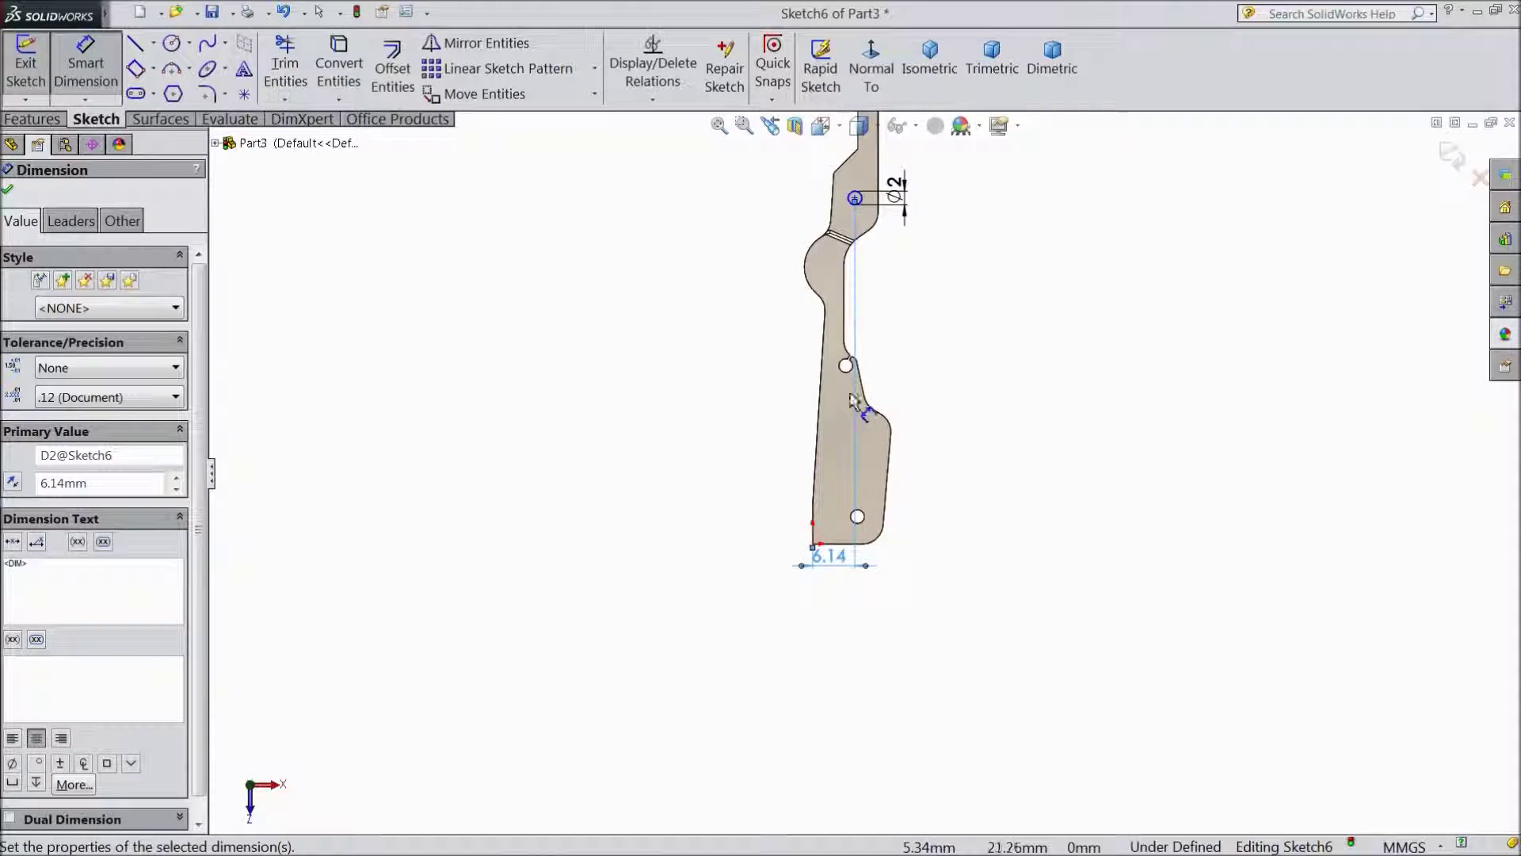
scroll(852, 198, "down", 4)
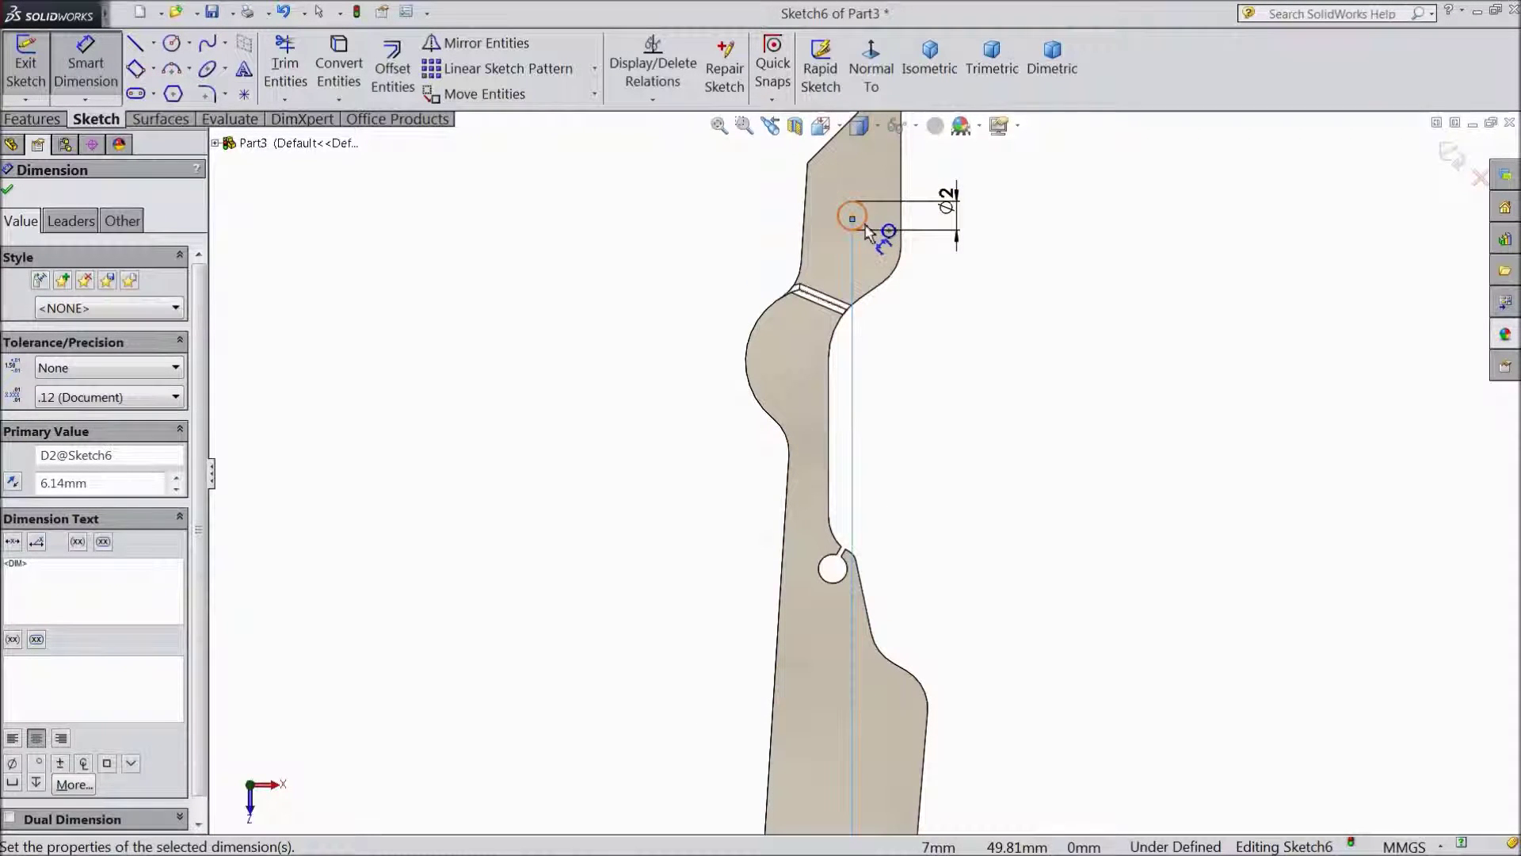
left_click(869, 231)
scroll(869, 232, "up", 4)
scroll(867, 541, "down", 5)
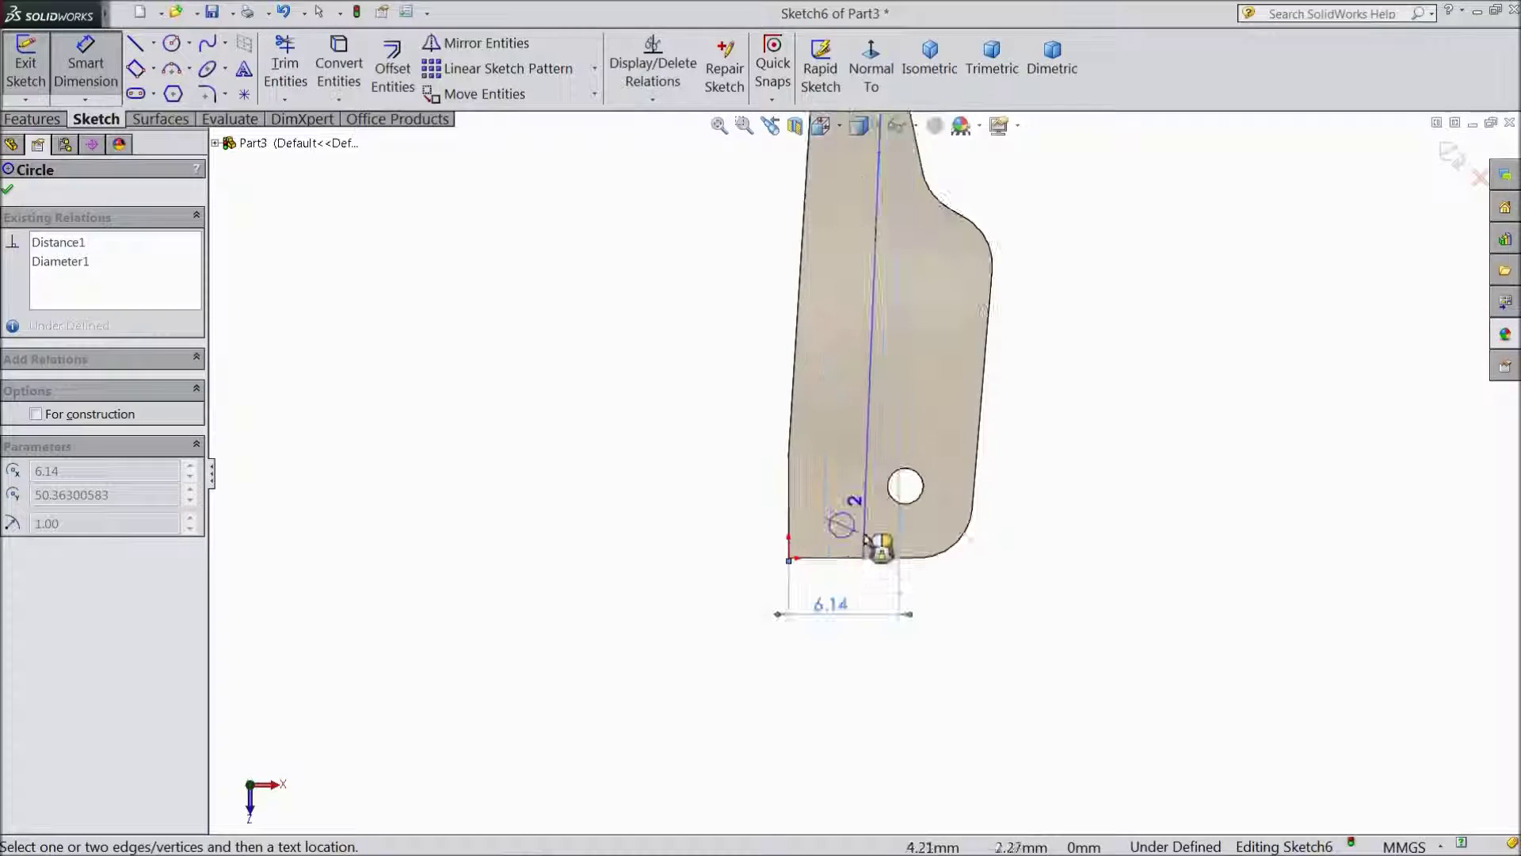
scroll(879, 547, "down", 3)
left_click(809, 553)
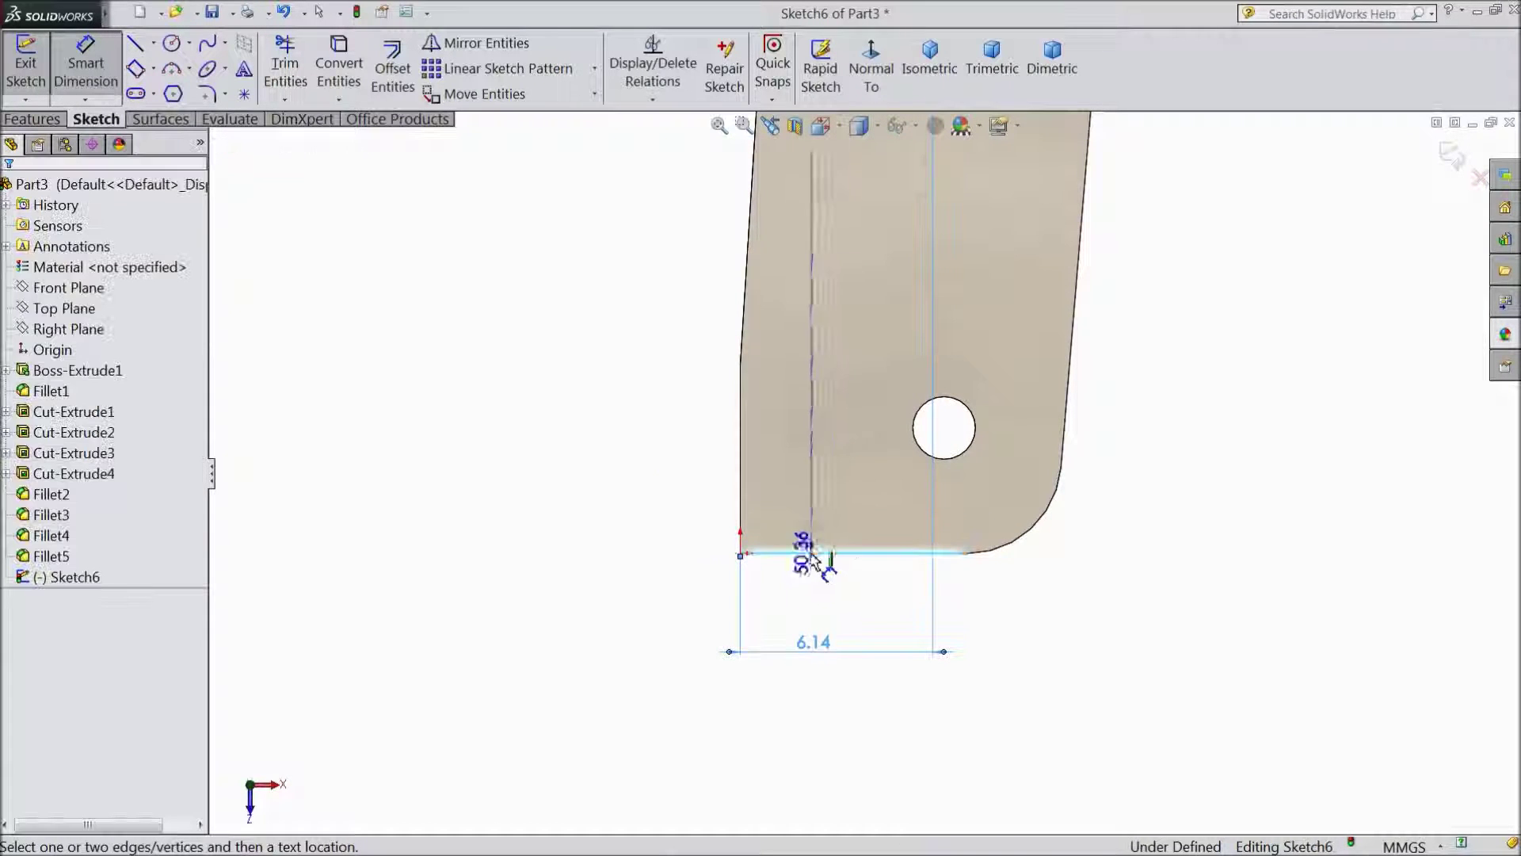
scroll(676, 454, "up", 6)
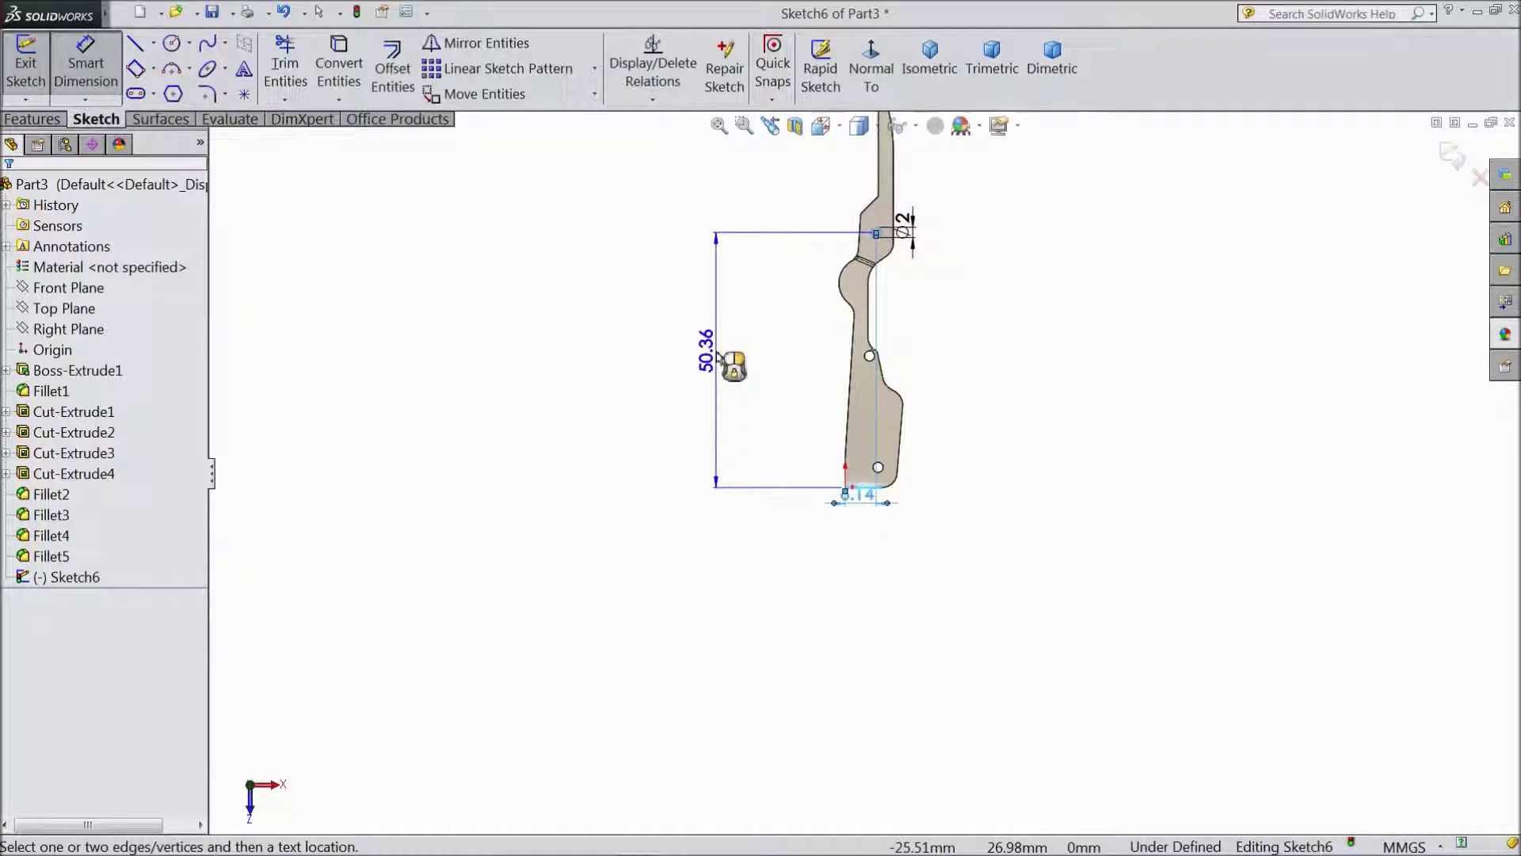
scroll(721, 360, "down", 5)
scroll(781, 428, "up", 3)
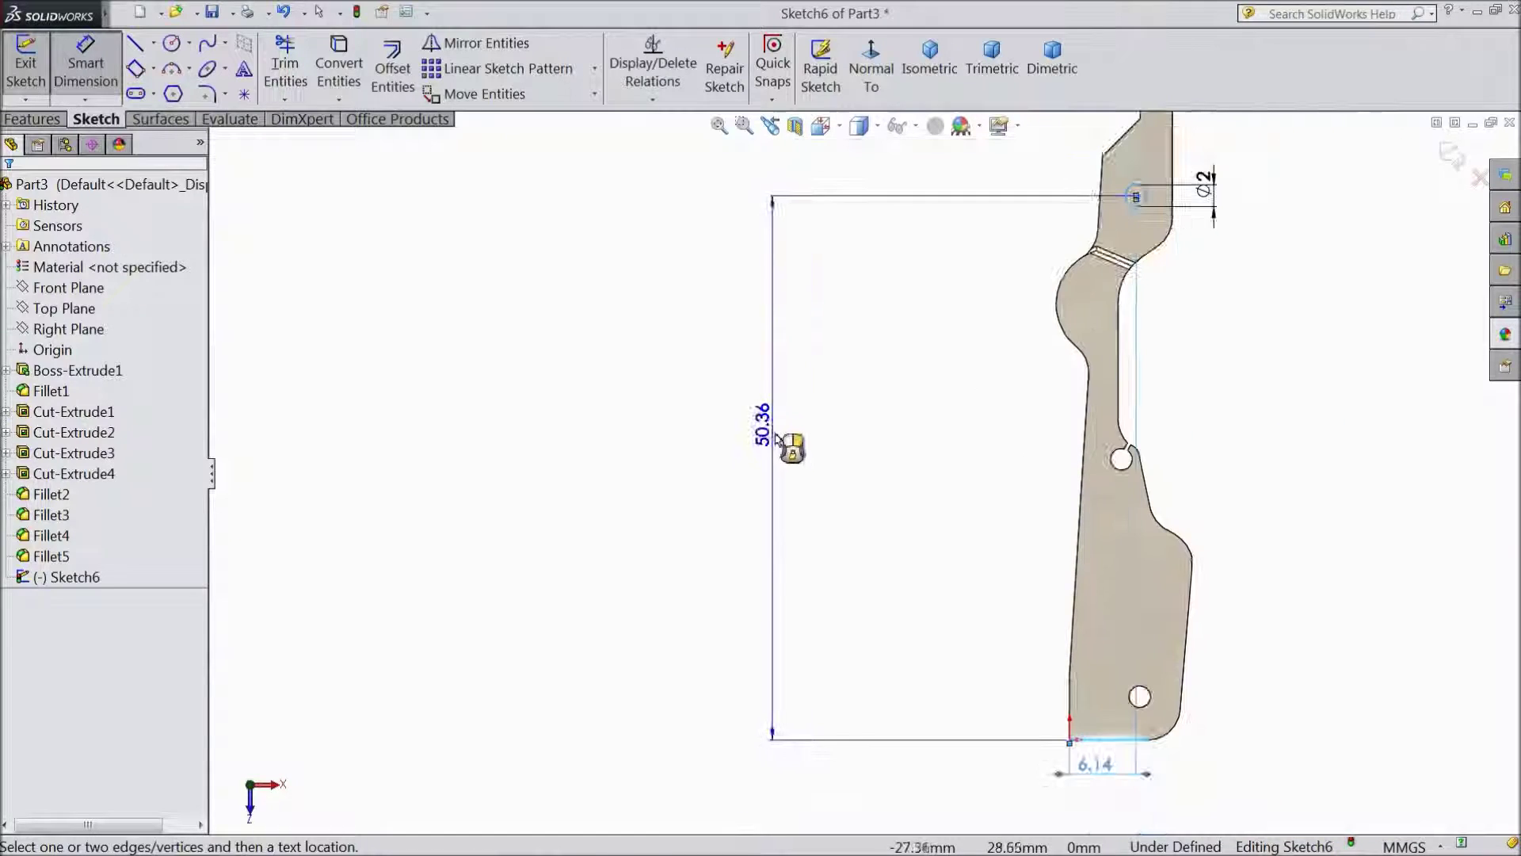
left_click(786, 450)
type("50.")
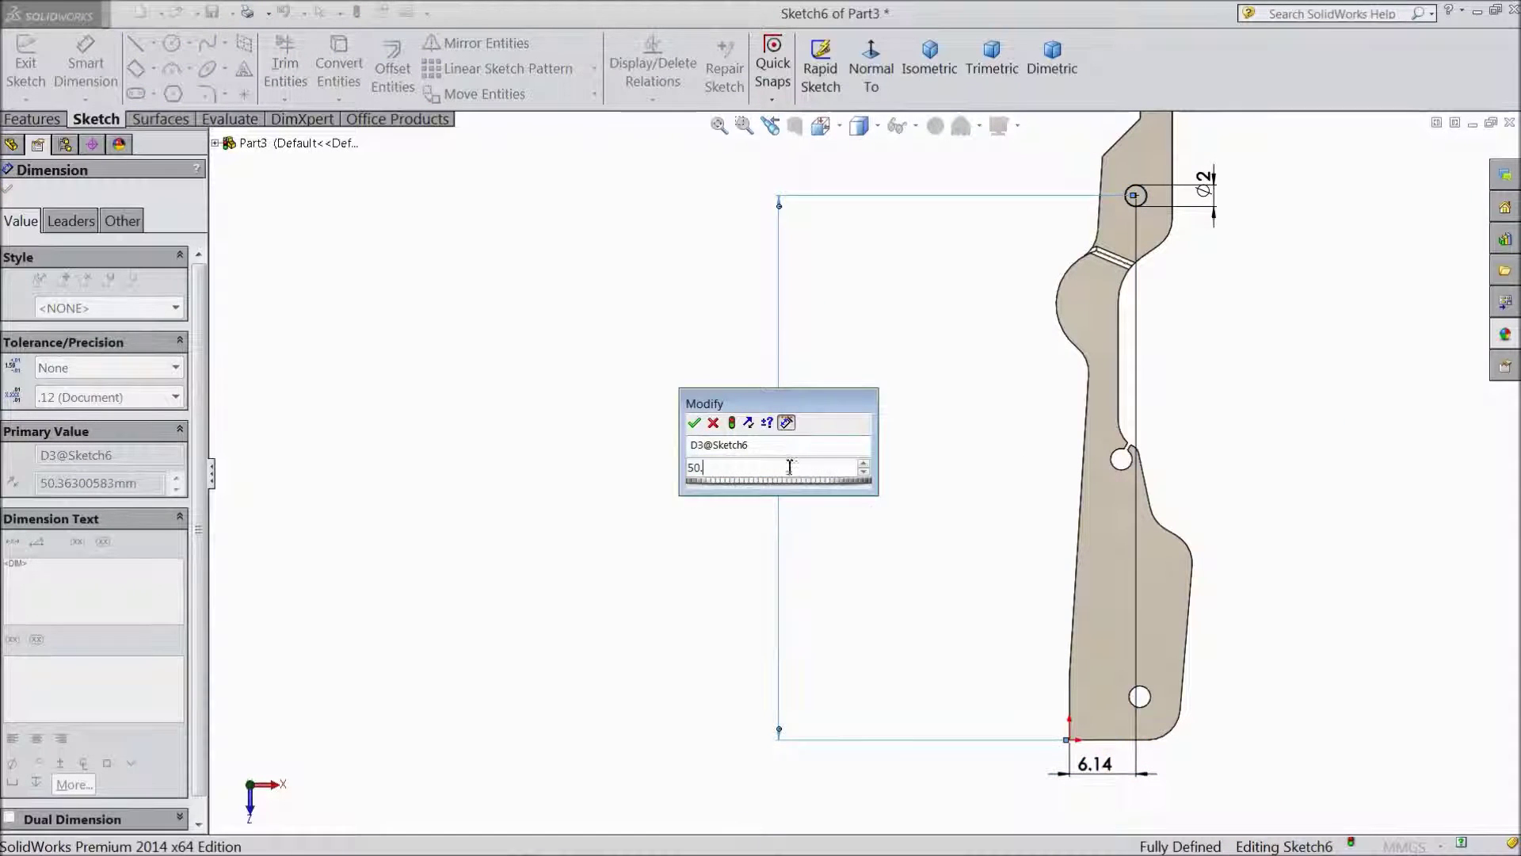
left_click(694, 426)
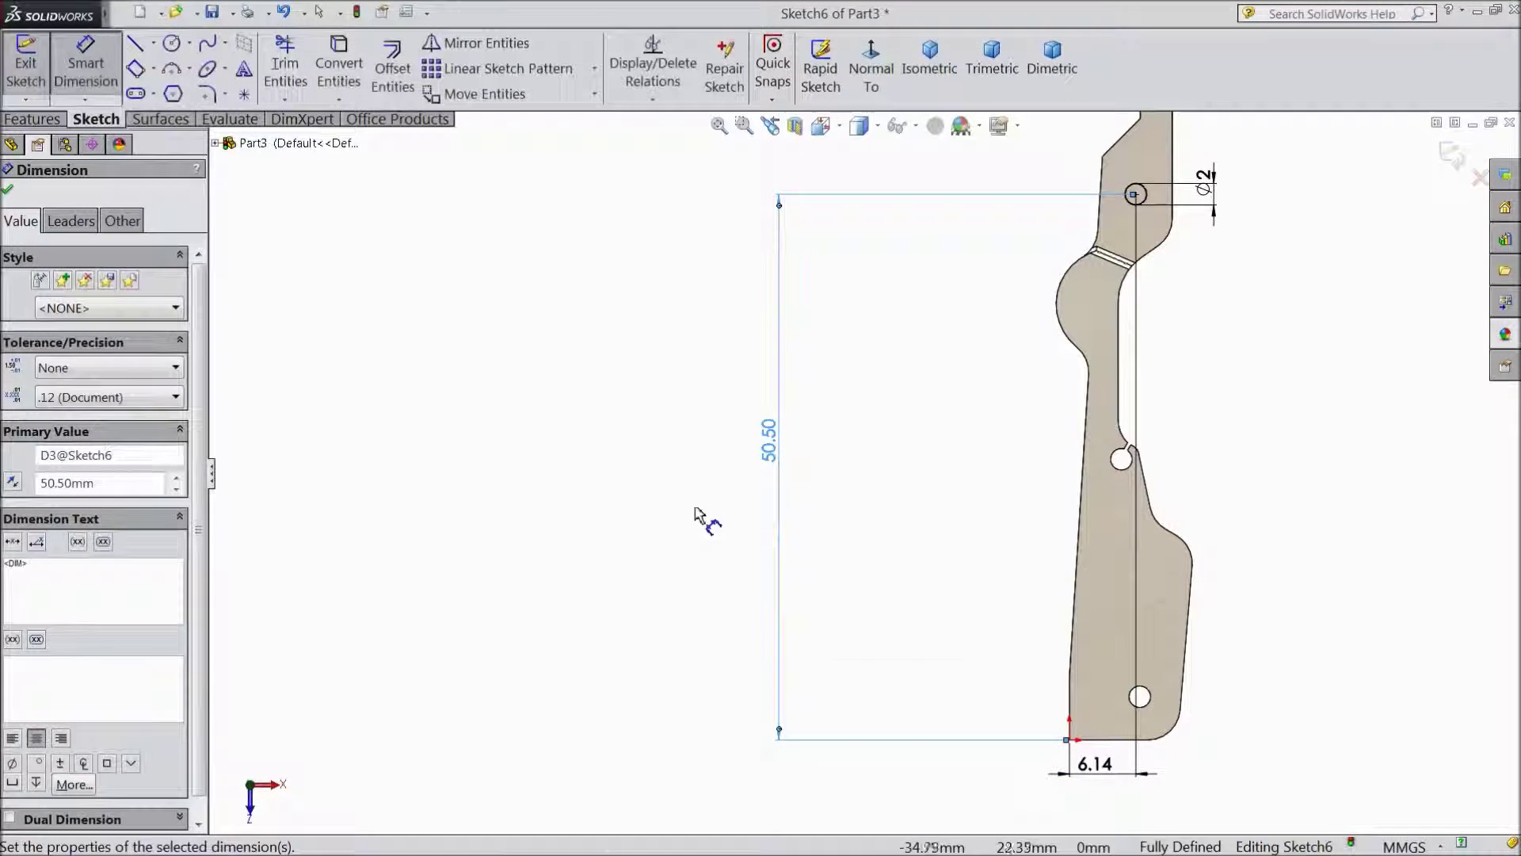
scroll(872, 488, "up", 3)
scroll(1046, 317, "down", 2)
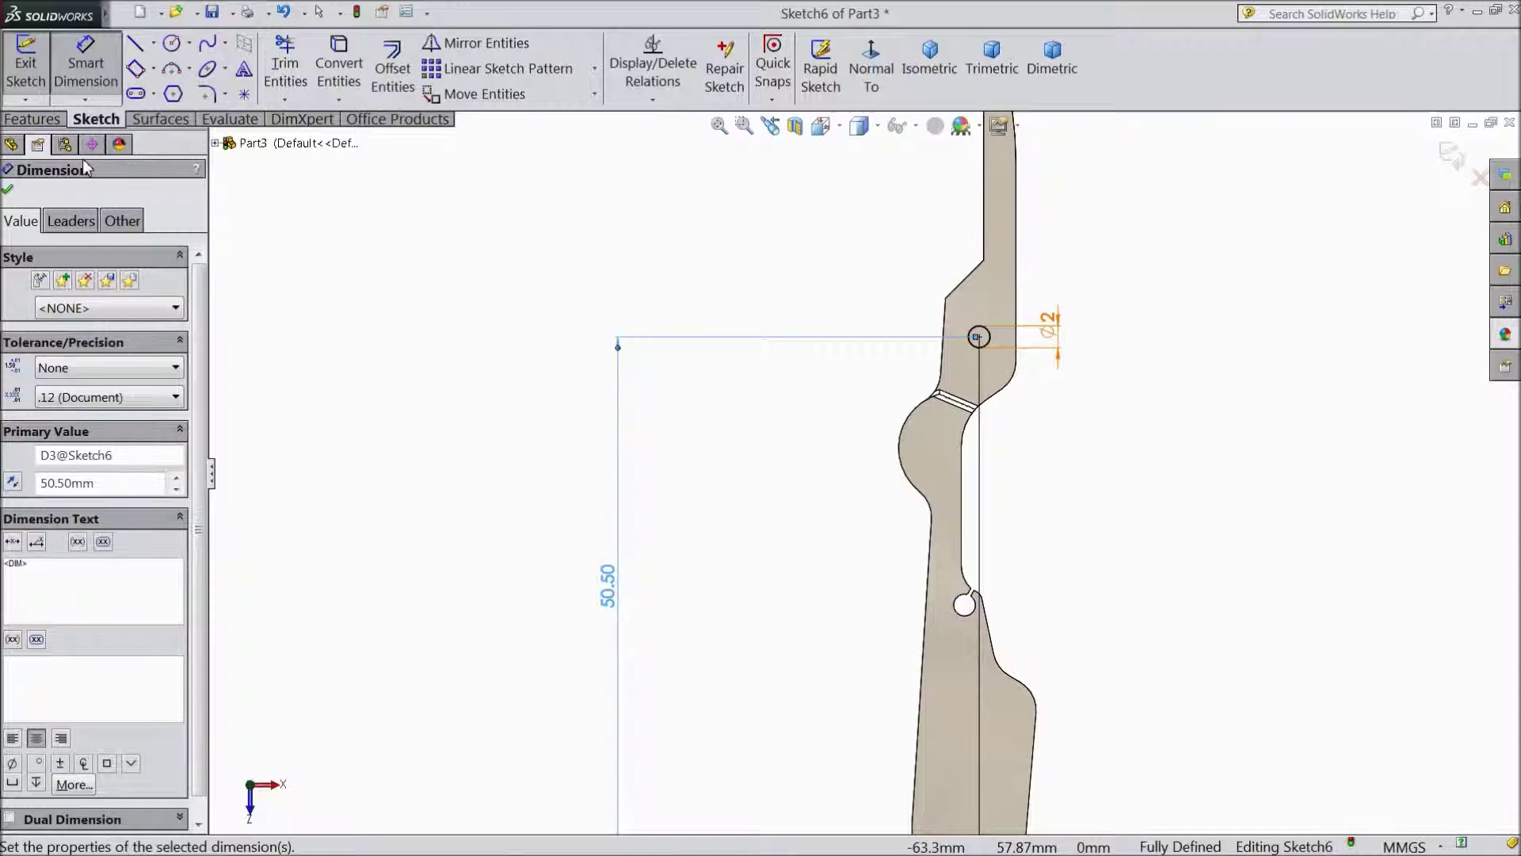
left_click(54, 120)
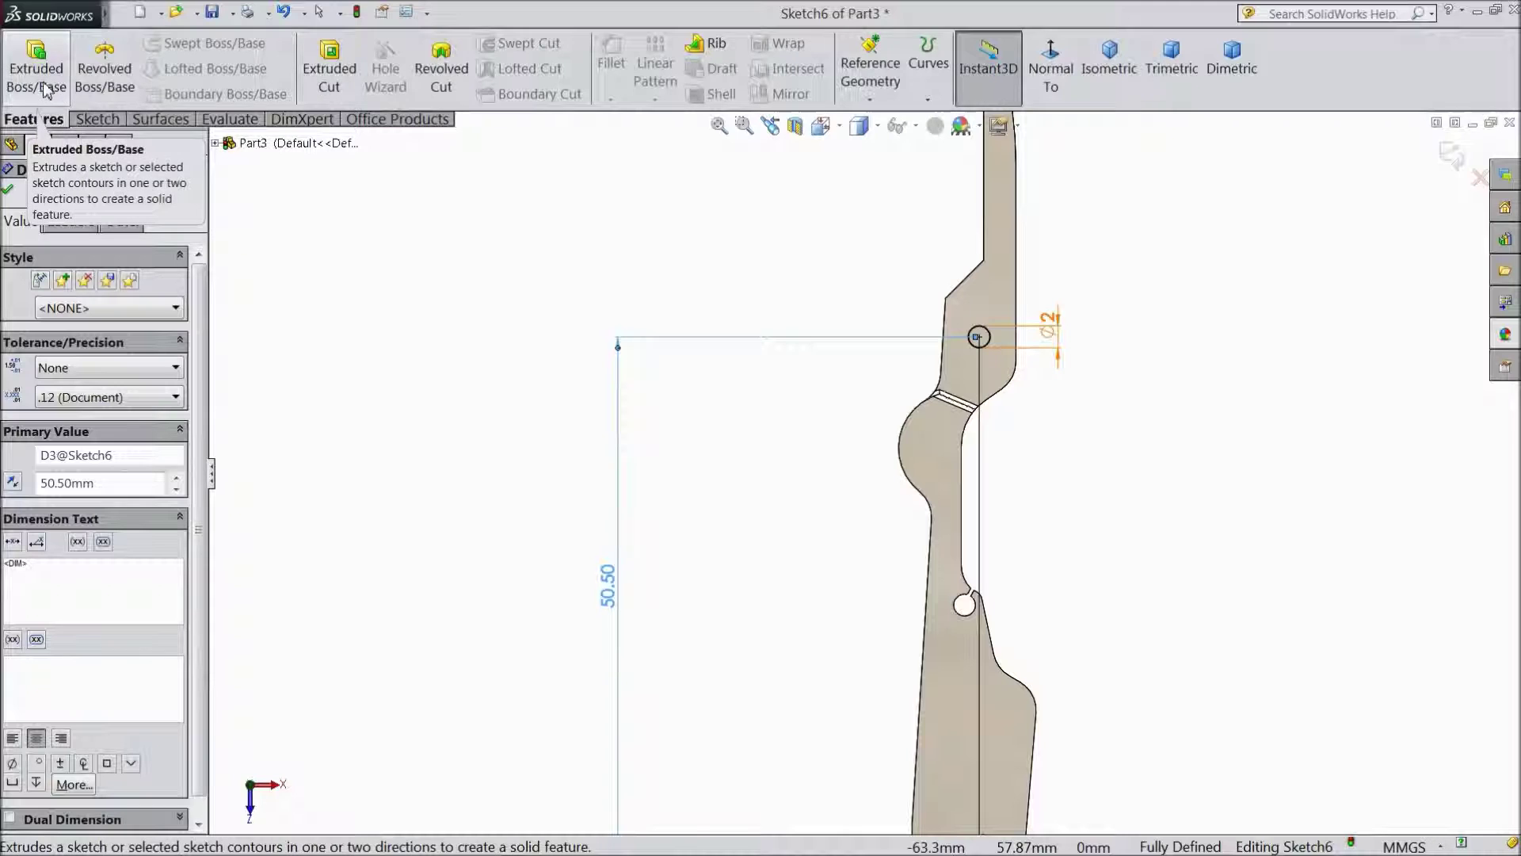
- Extrude the 2 mm circle as a Blind 0.80 mm boss and view the part isometrically
left_click(46, 89)
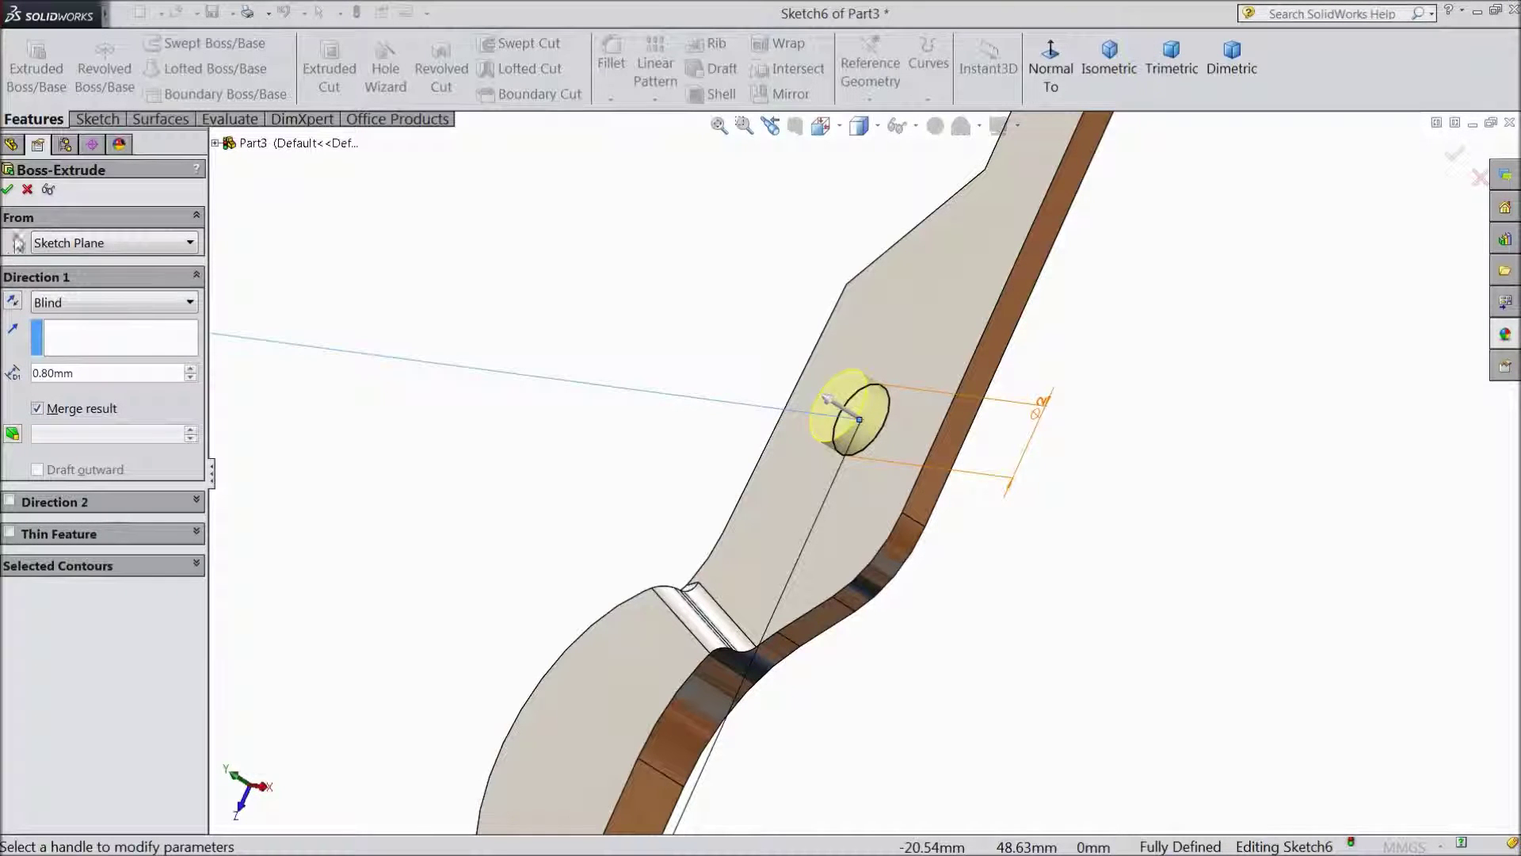
left_click(7, 189)
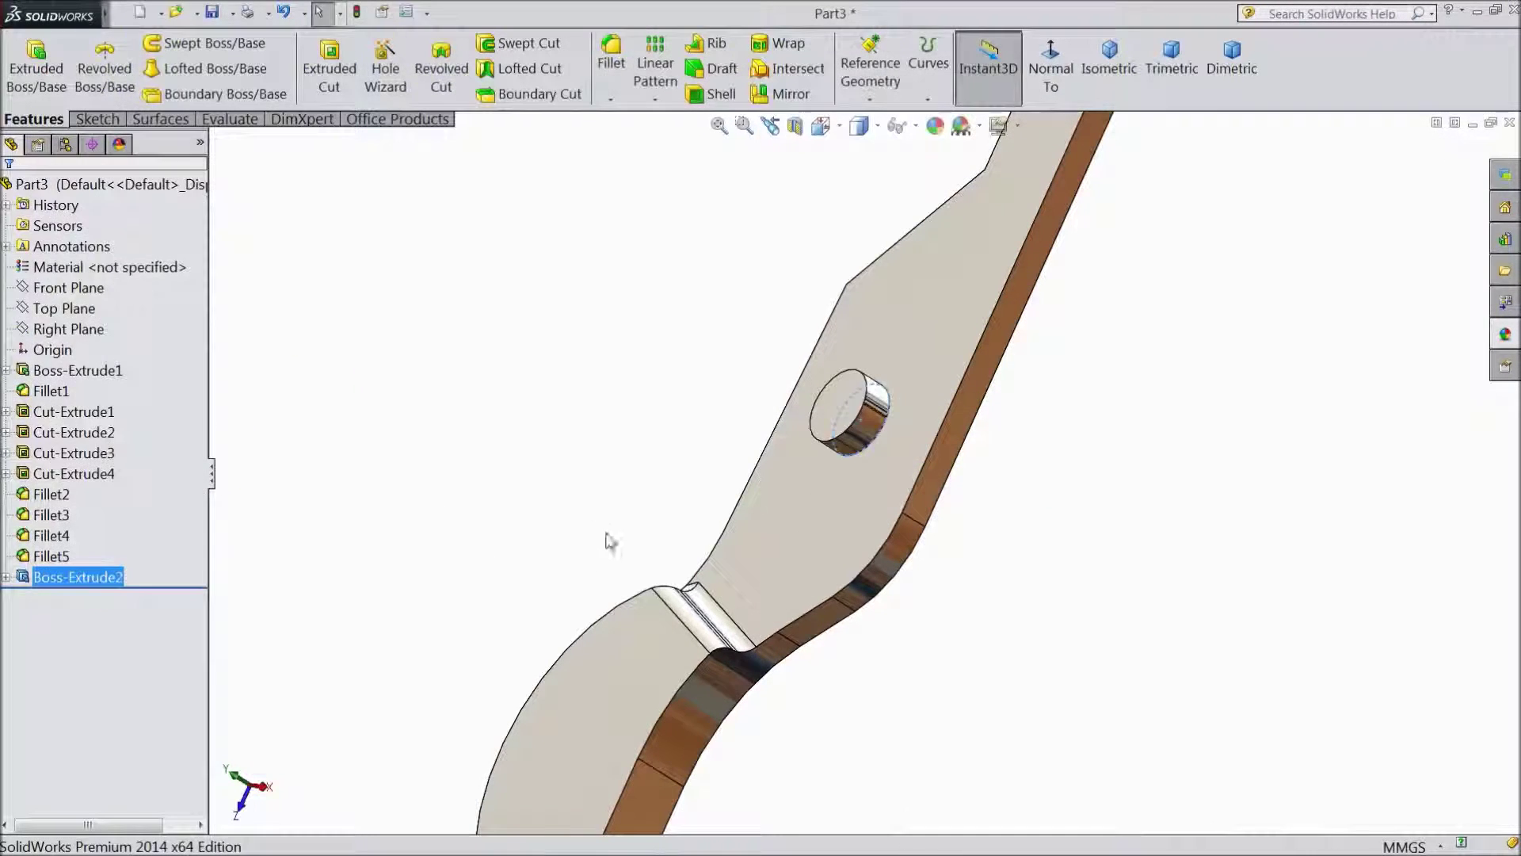
left_click(615, 470)
mouse_move(645, 544)
middle_mouse_down()
mouse_move(787, 441)
mouse_move(763, 467)
mouse_move(635, 472)
mouse_move(641, 451)
mouse_move(722, 547)
mouse_move(568, 414)
mouse_move(581, 459)
mouse_move(697, 539)
middle_mouse_up()
scroll(591, 467, "up", 2)
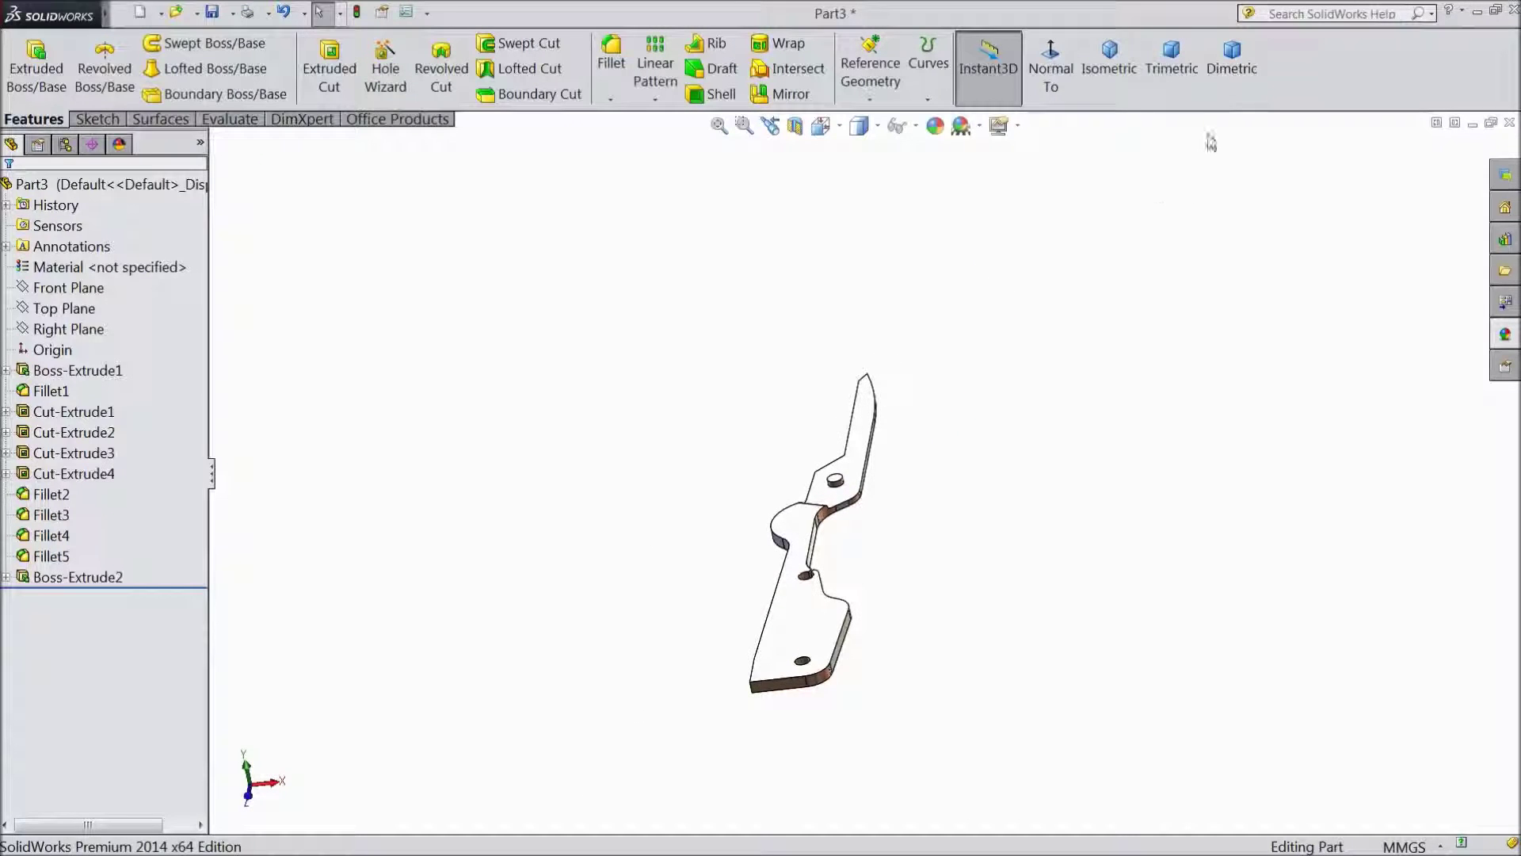
left_click(1067, 87)
left_click(1109, 60)
scroll(911, 499, "down", 3)
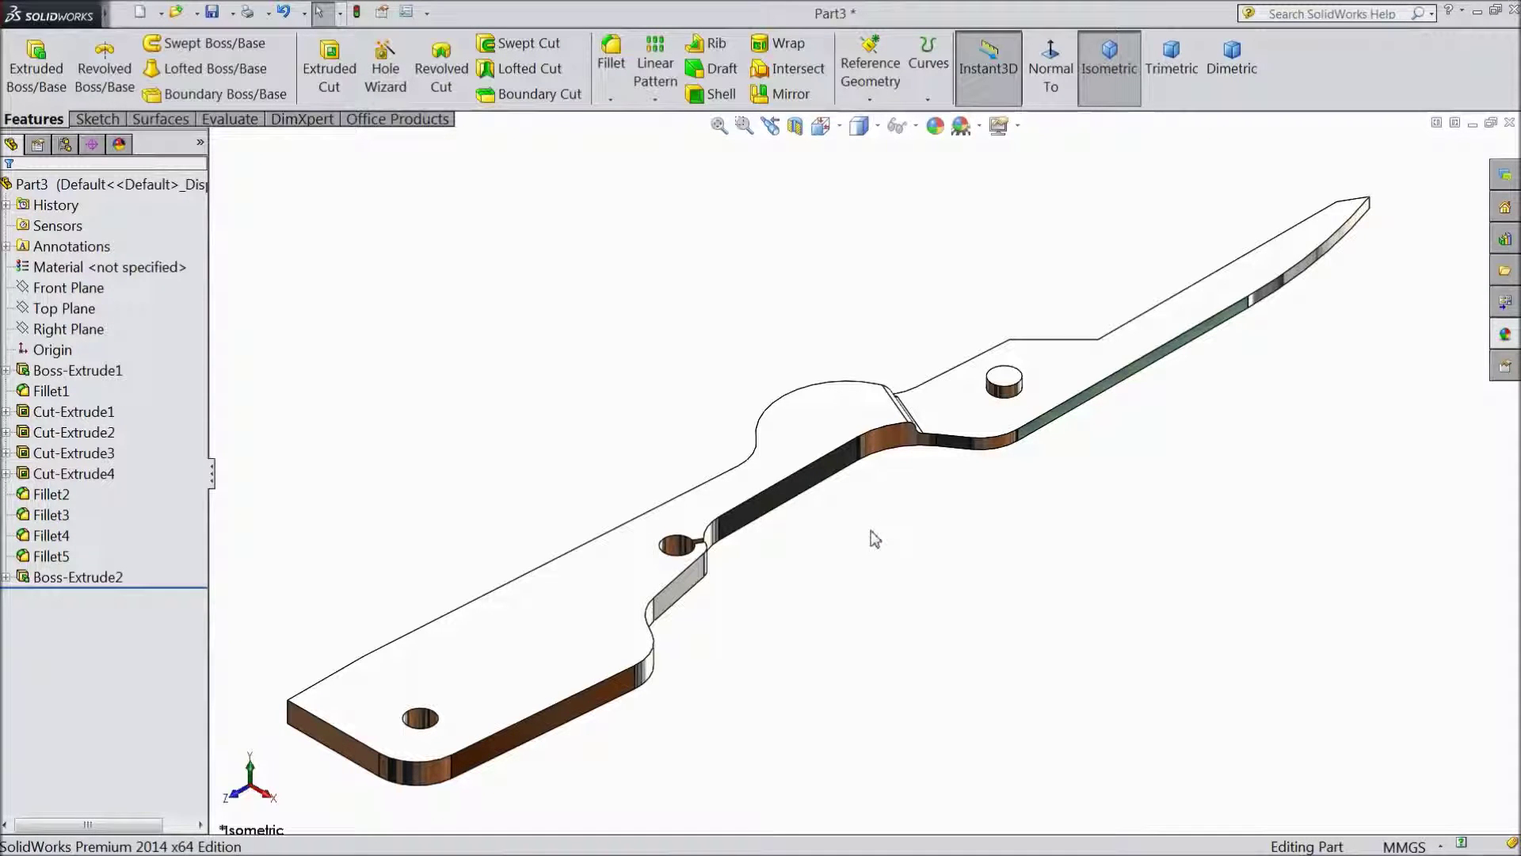
scroll(871, 547, "up", 1)
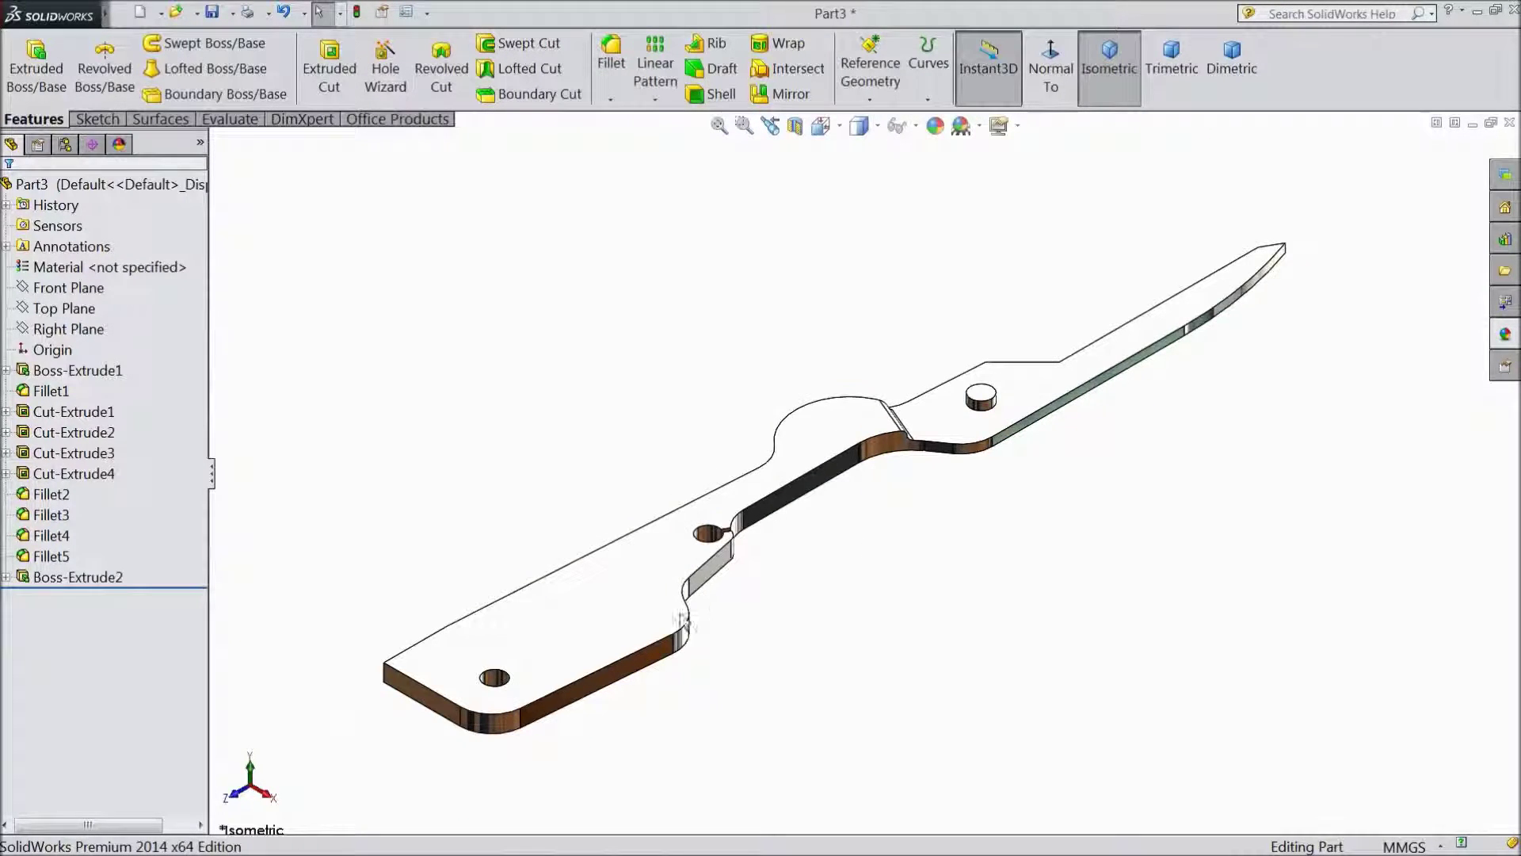
left_click(564, 626)
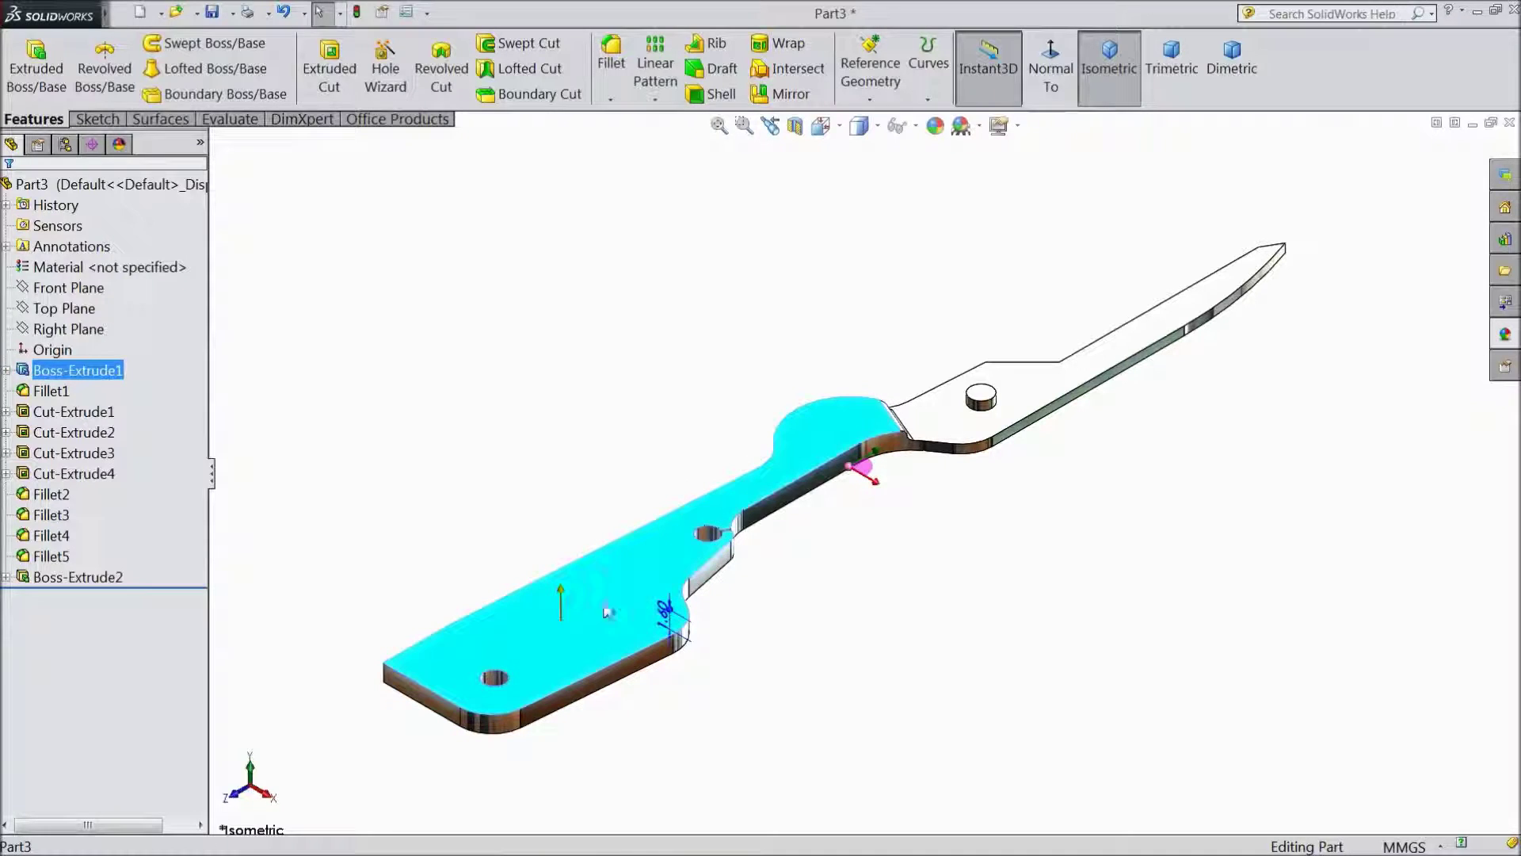
- Sketch a corner rectangle from the handle's bottom-left corner on the part face
left_click(623, 572)
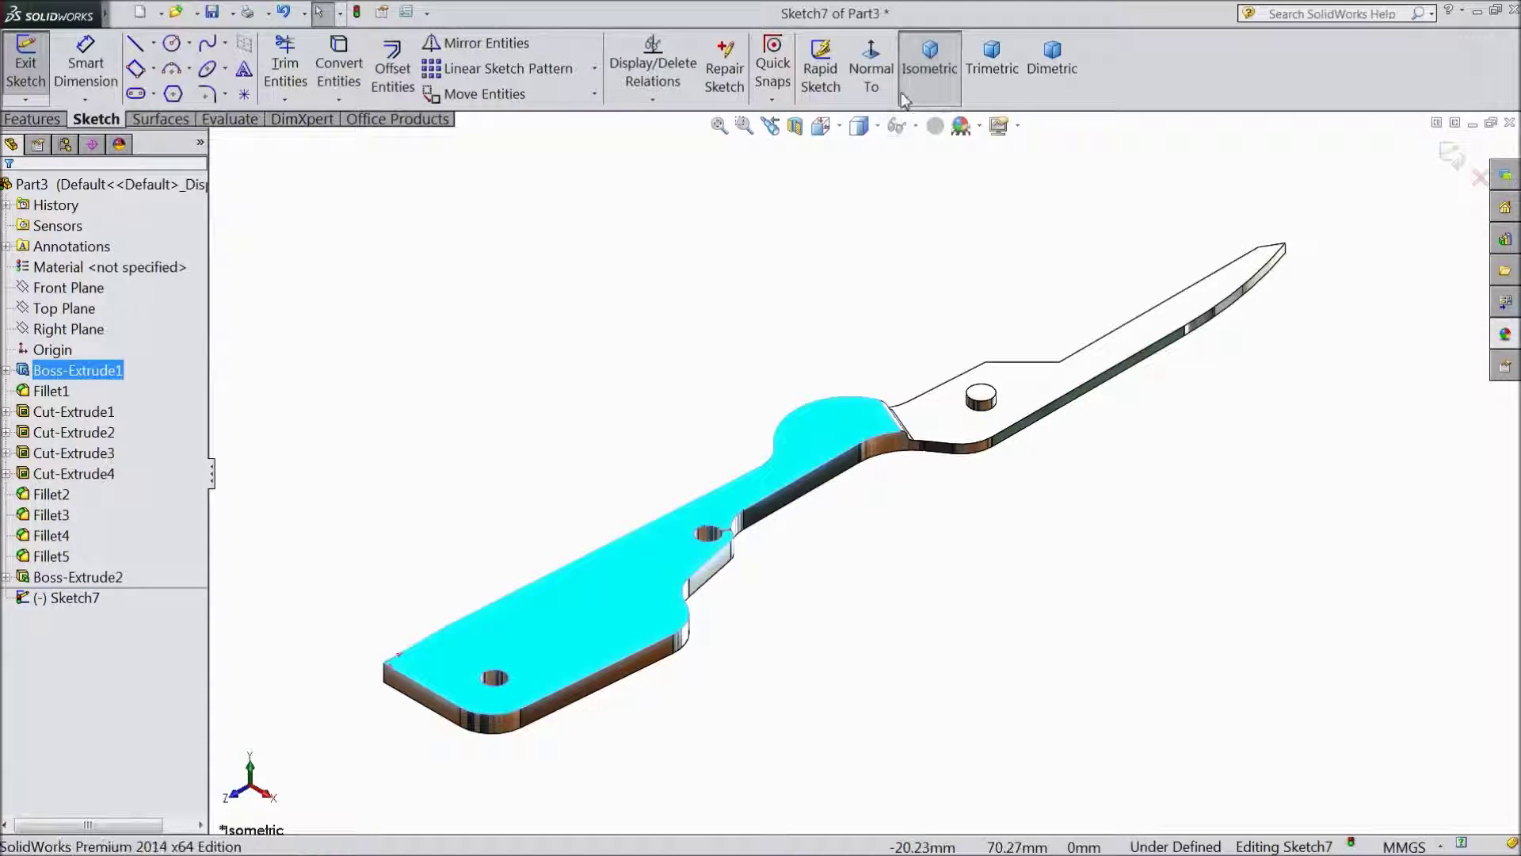
left_click(871, 79)
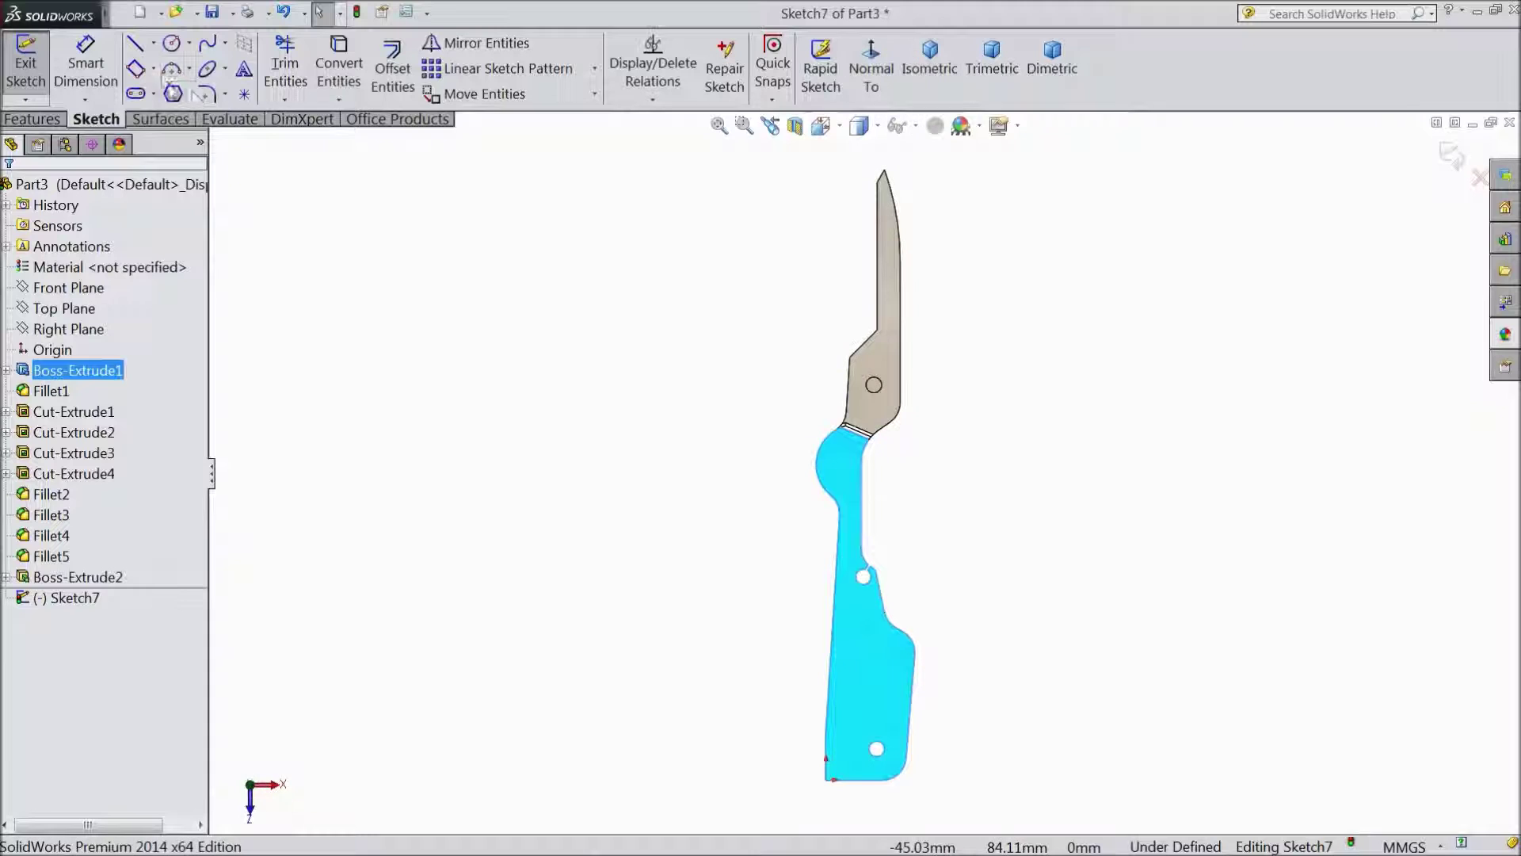
left_click(156, 70)
left_click(162, 97)
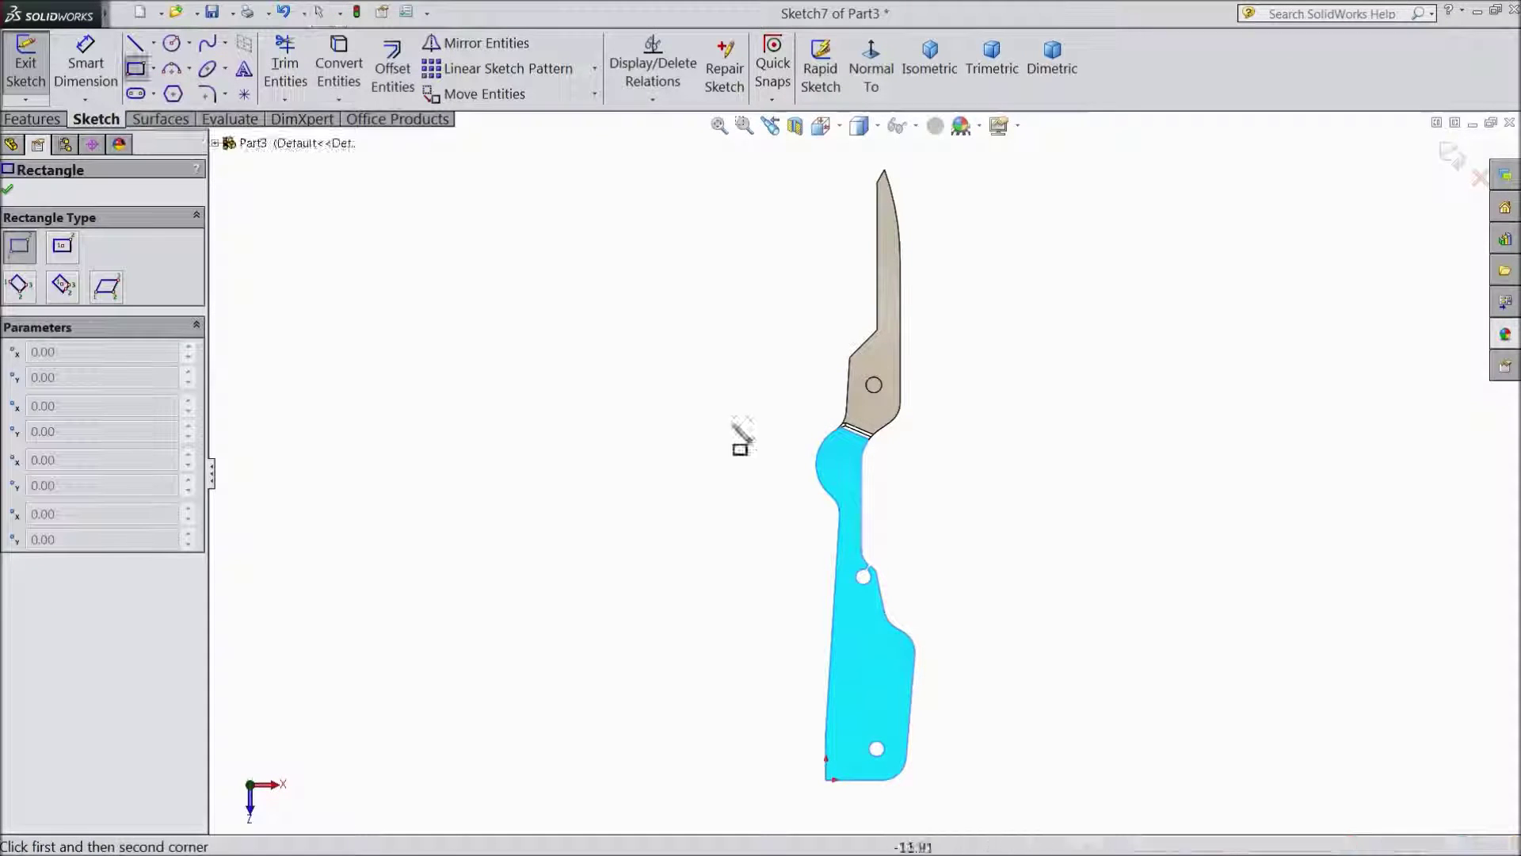
scroll(848, 705, "down", 5)
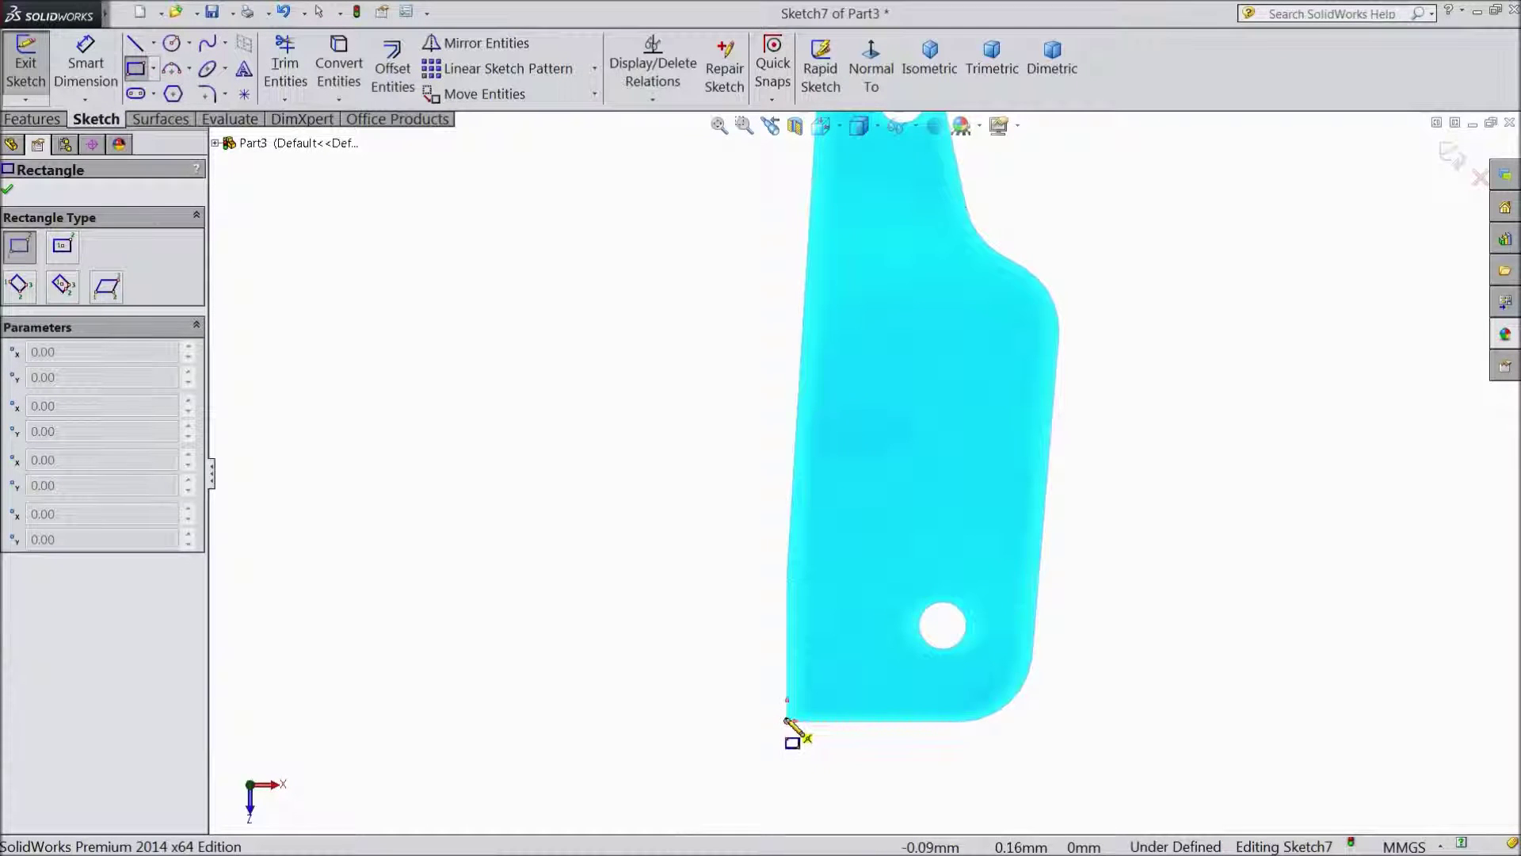
left_click_drag(787, 721, 878, 416)
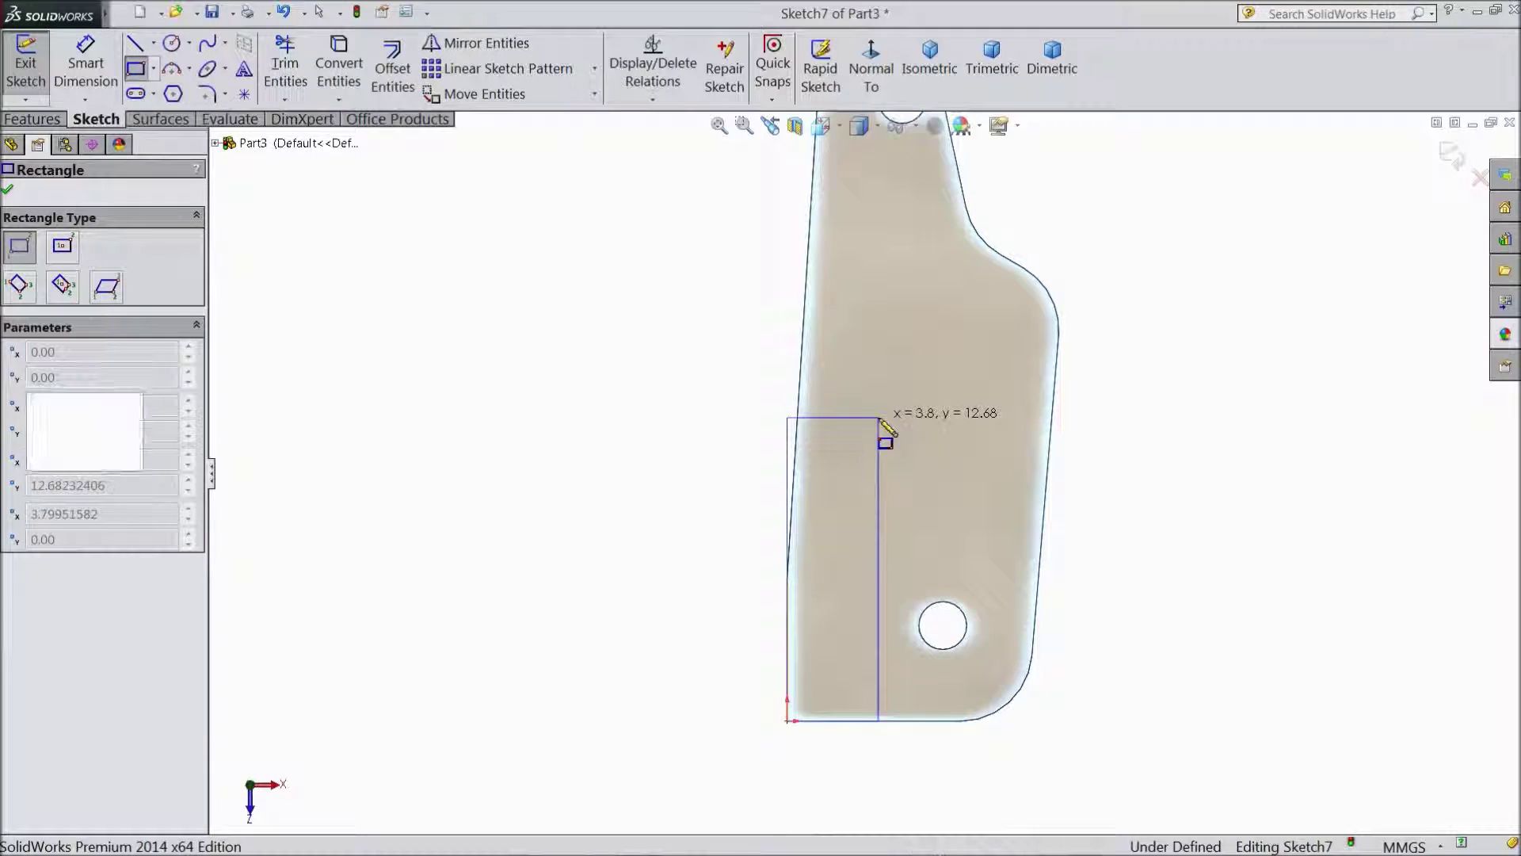
- Dimension the rectangle 8 mm tall and 3.5 mm wide
left_click(84, 88)
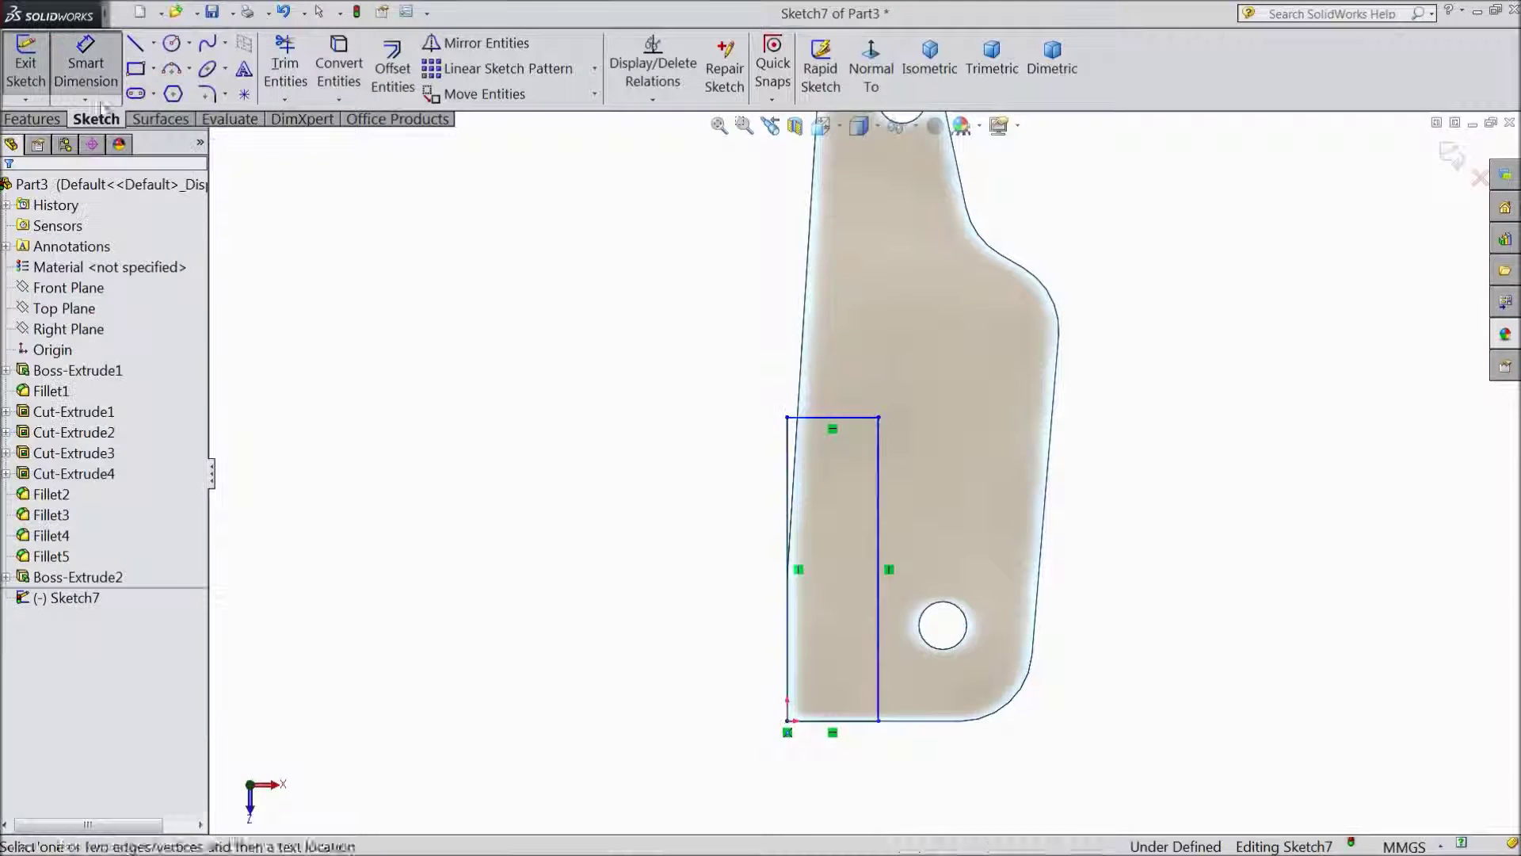
left_click(789, 499)
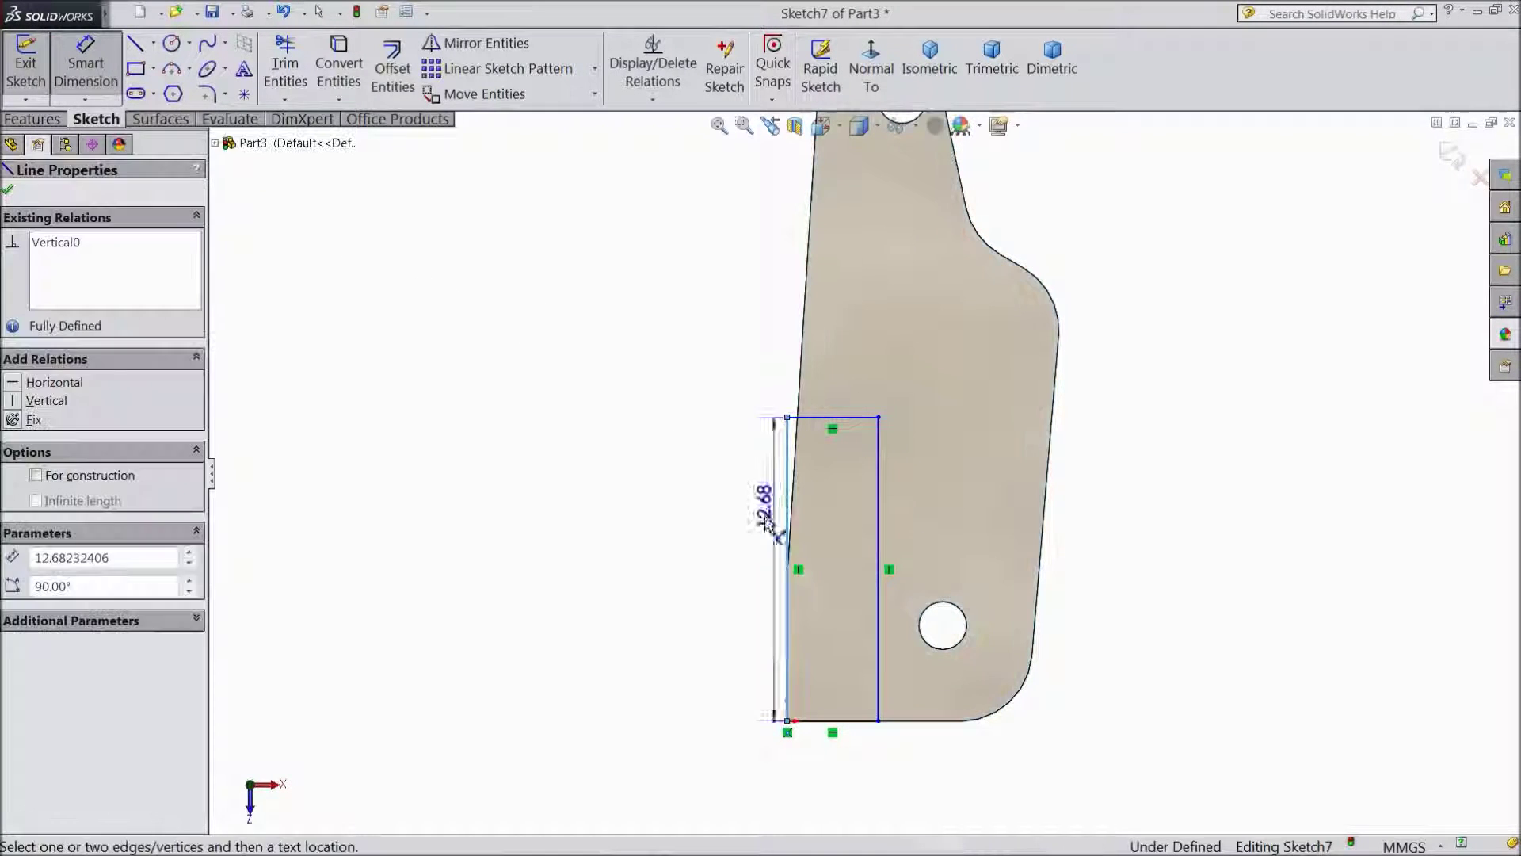
left_click(683, 587)
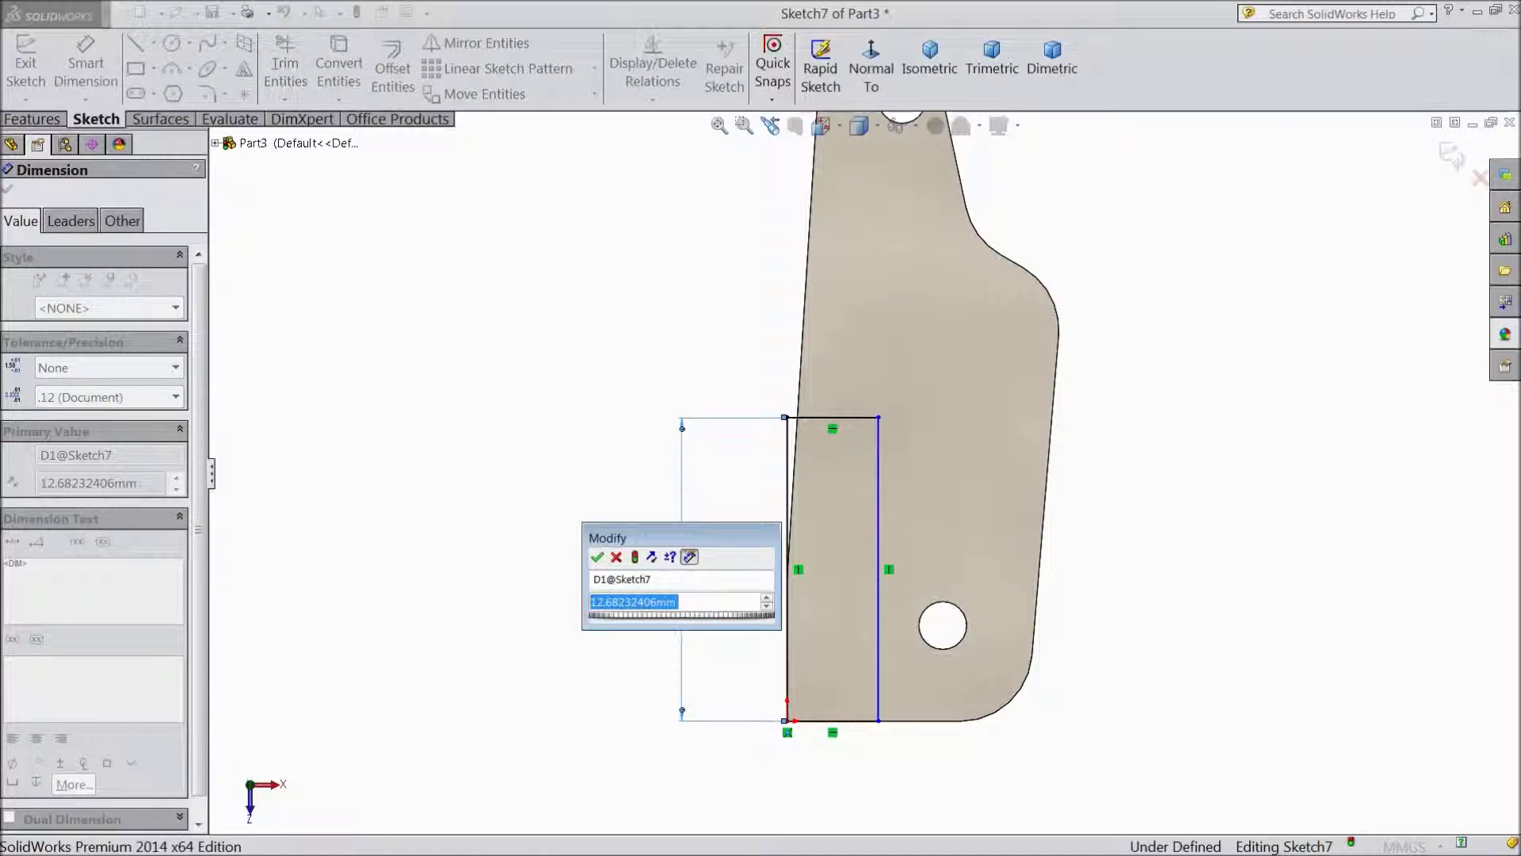
type("8")
left_click(597, 558)
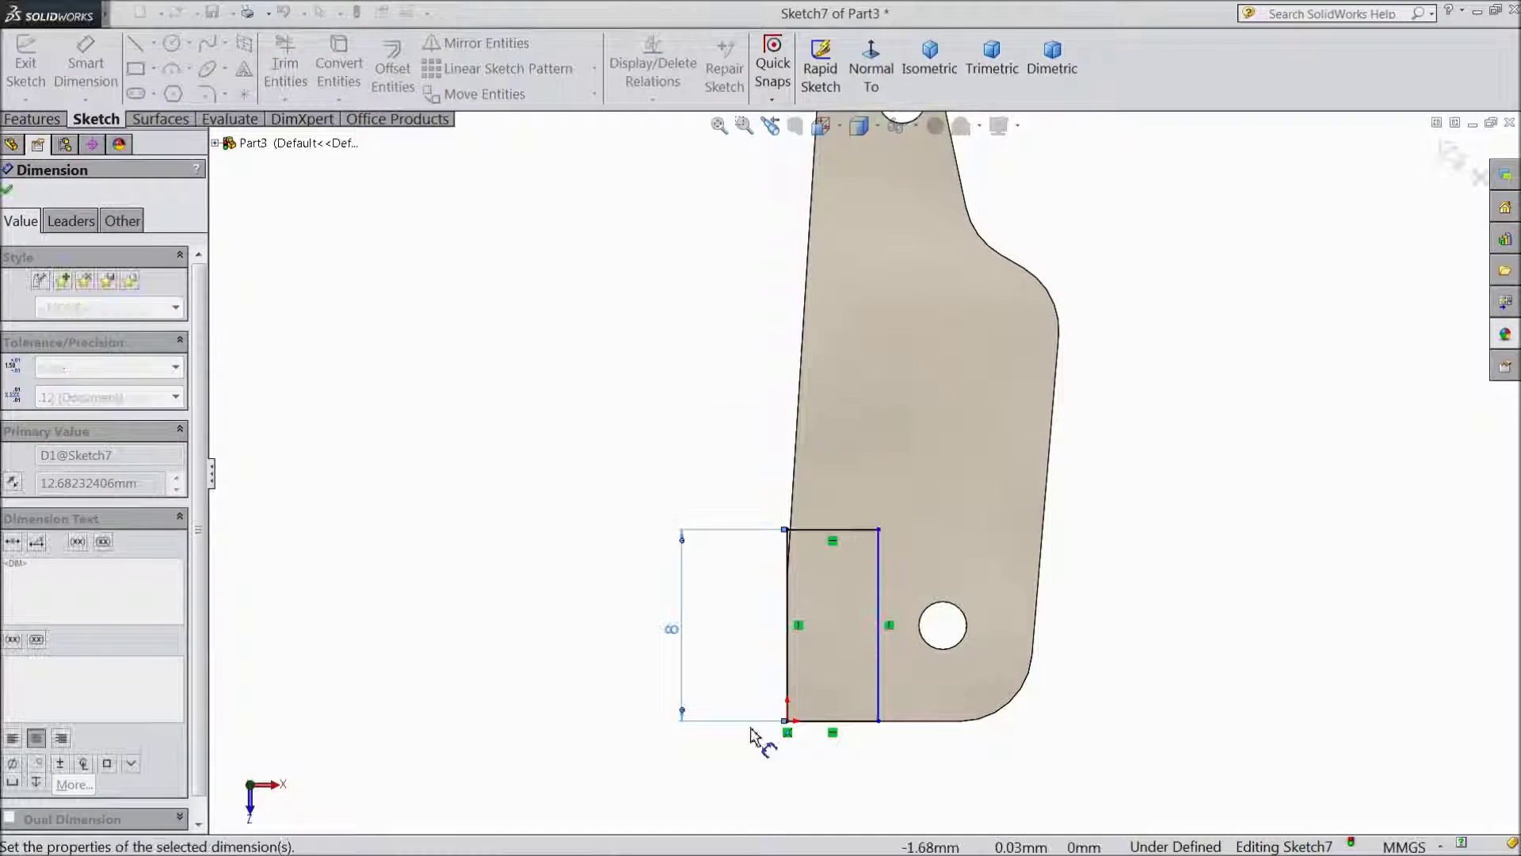
left_click(834, 721)
left_click(820, 795)
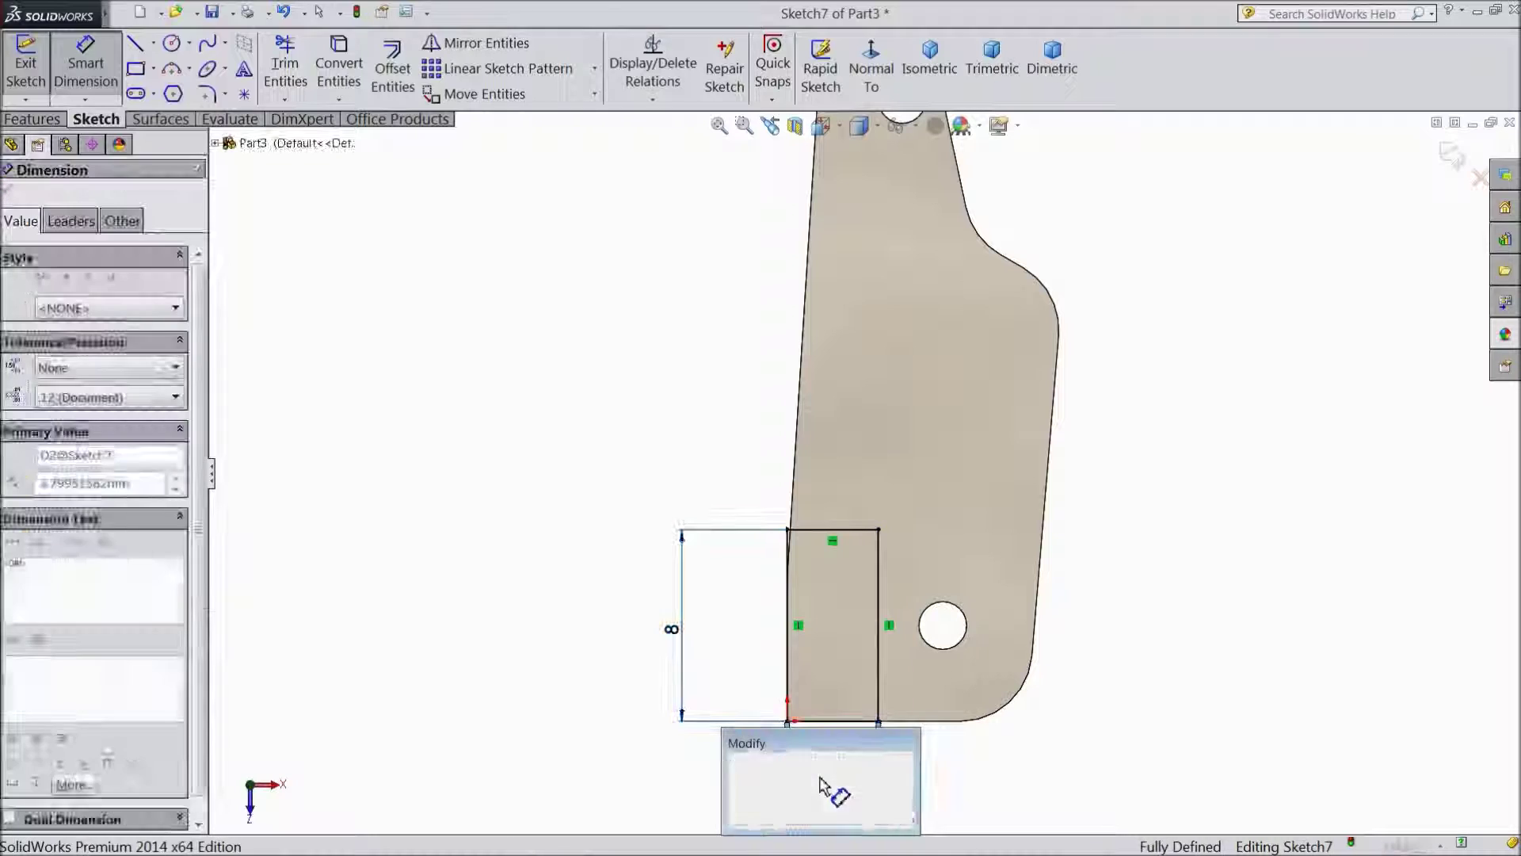
type("3.5")
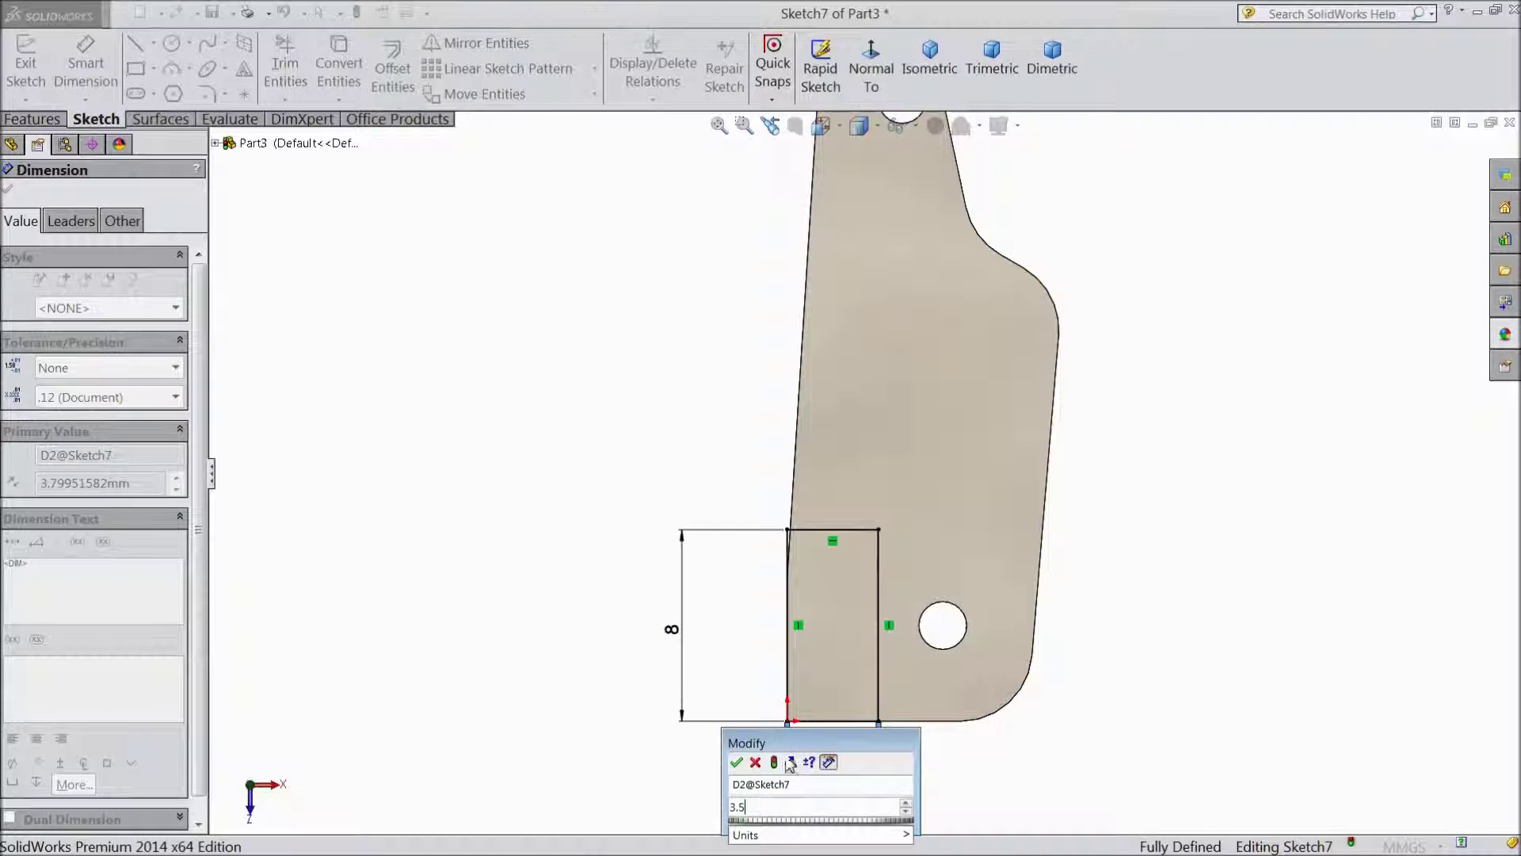
left_click(739, 763)
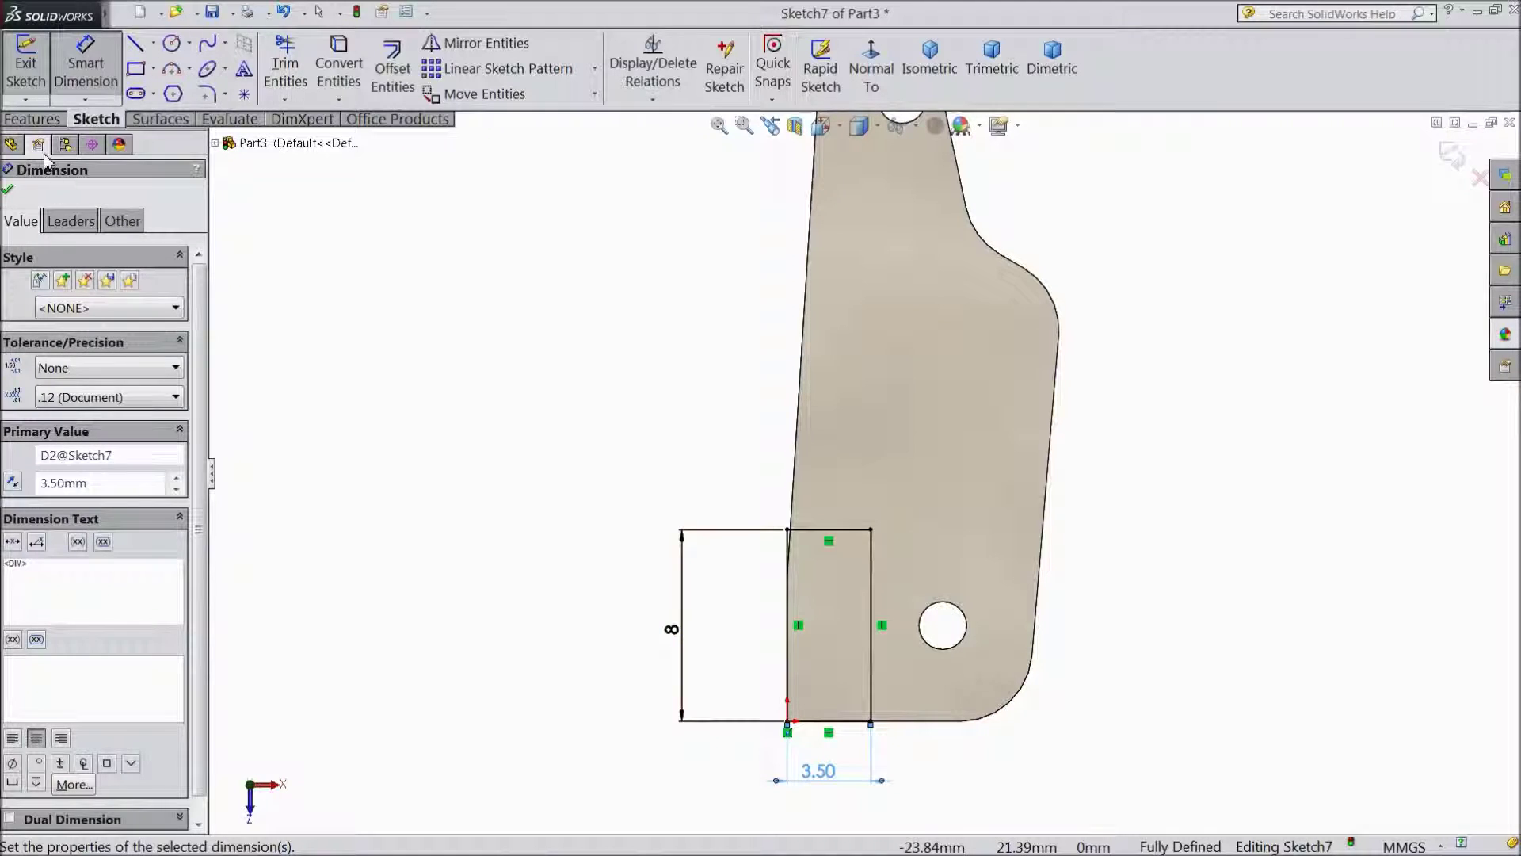
left_click(49, 123)
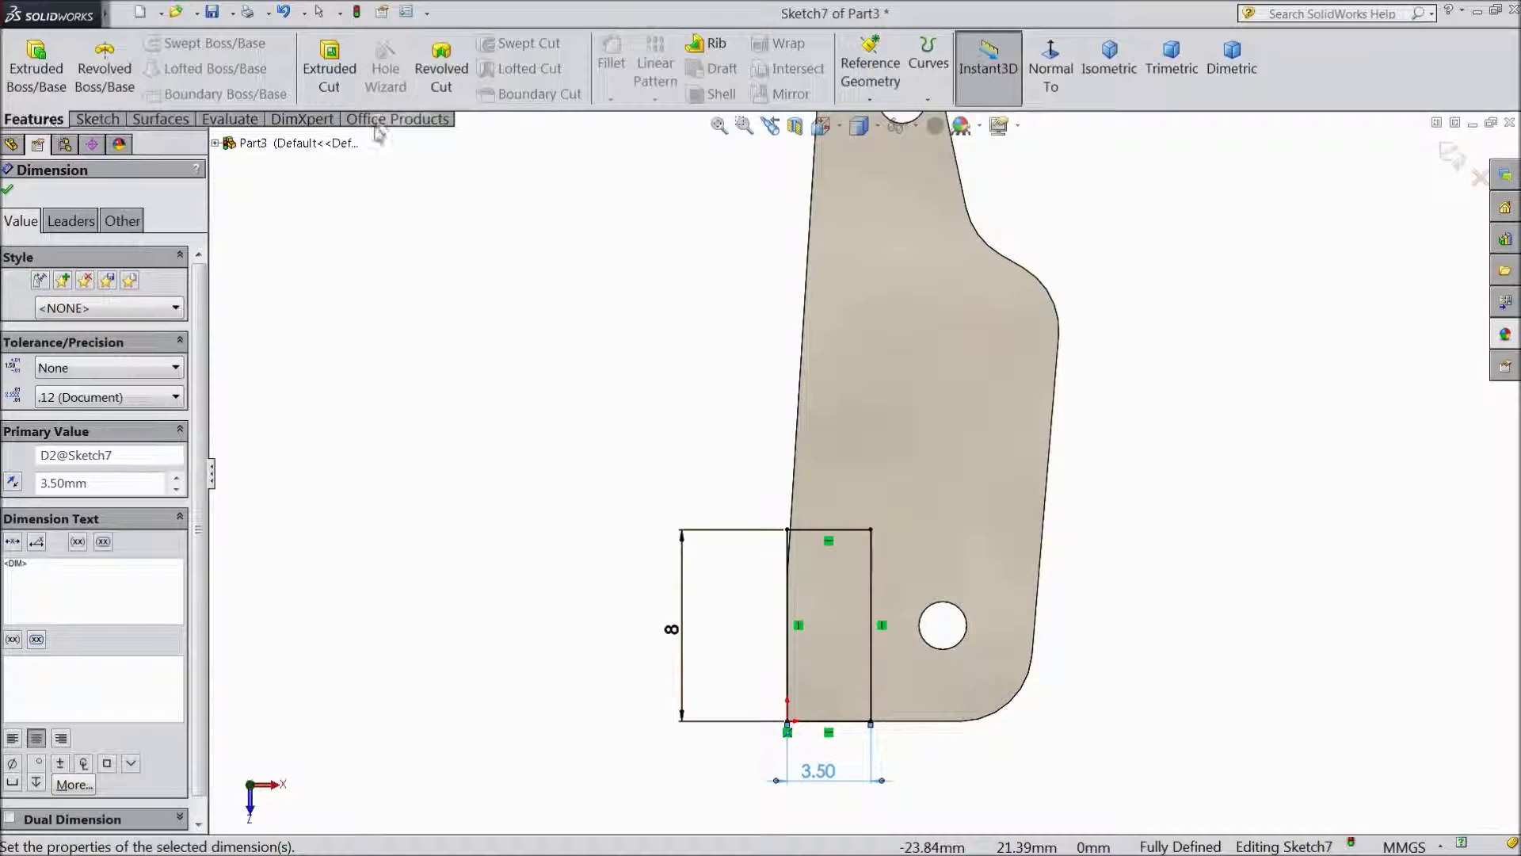
- Cut the 8 × 3.5 mm rectangle Through All and inspect the notch in isometric view
left_click(329, 70)
left_click(130, 301)
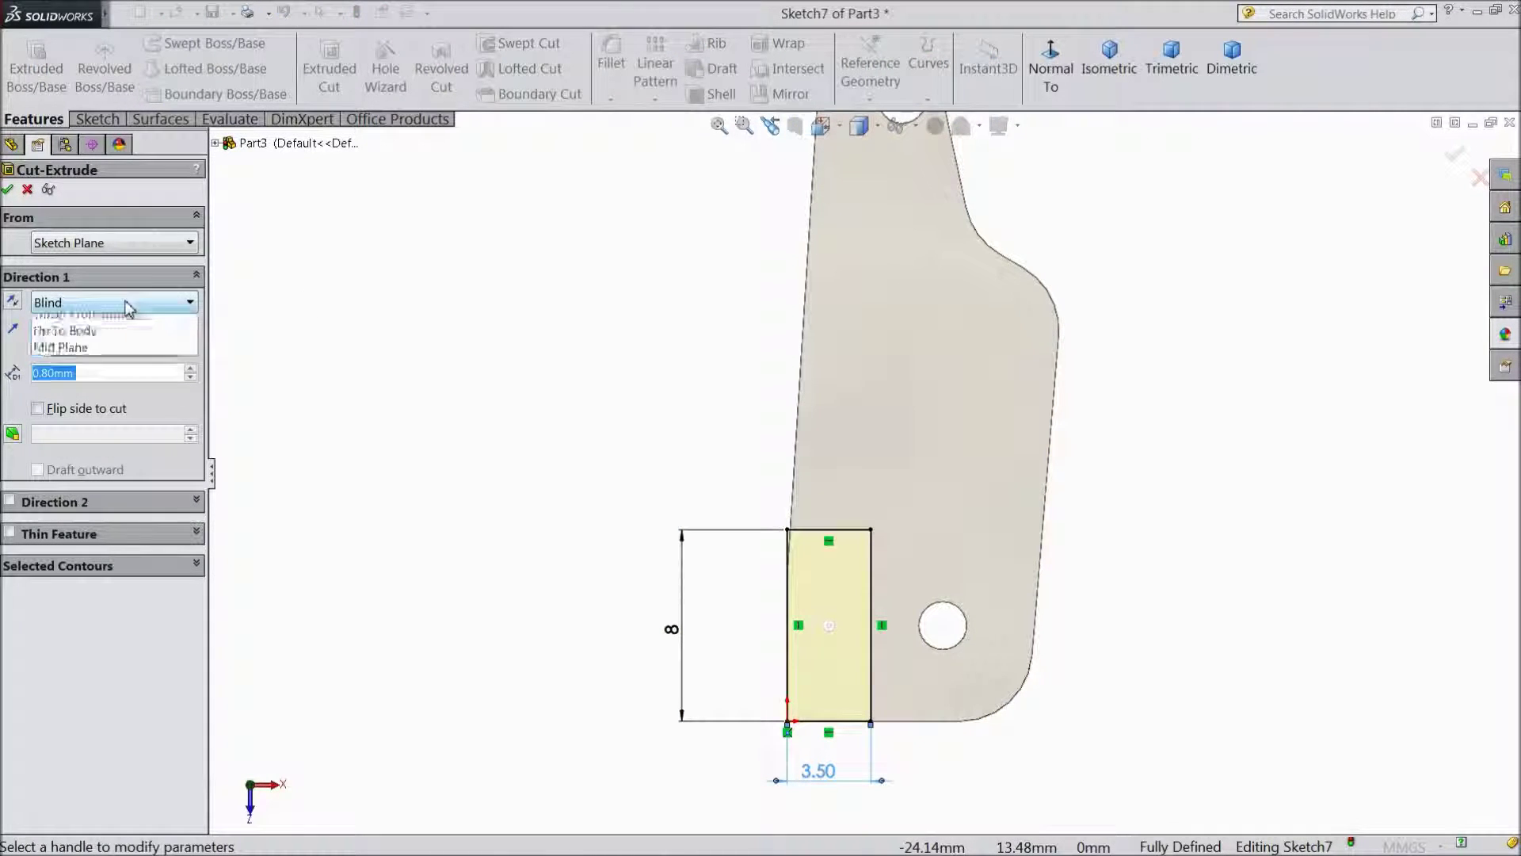
left_click(83, 338)
left_click(9, 190)
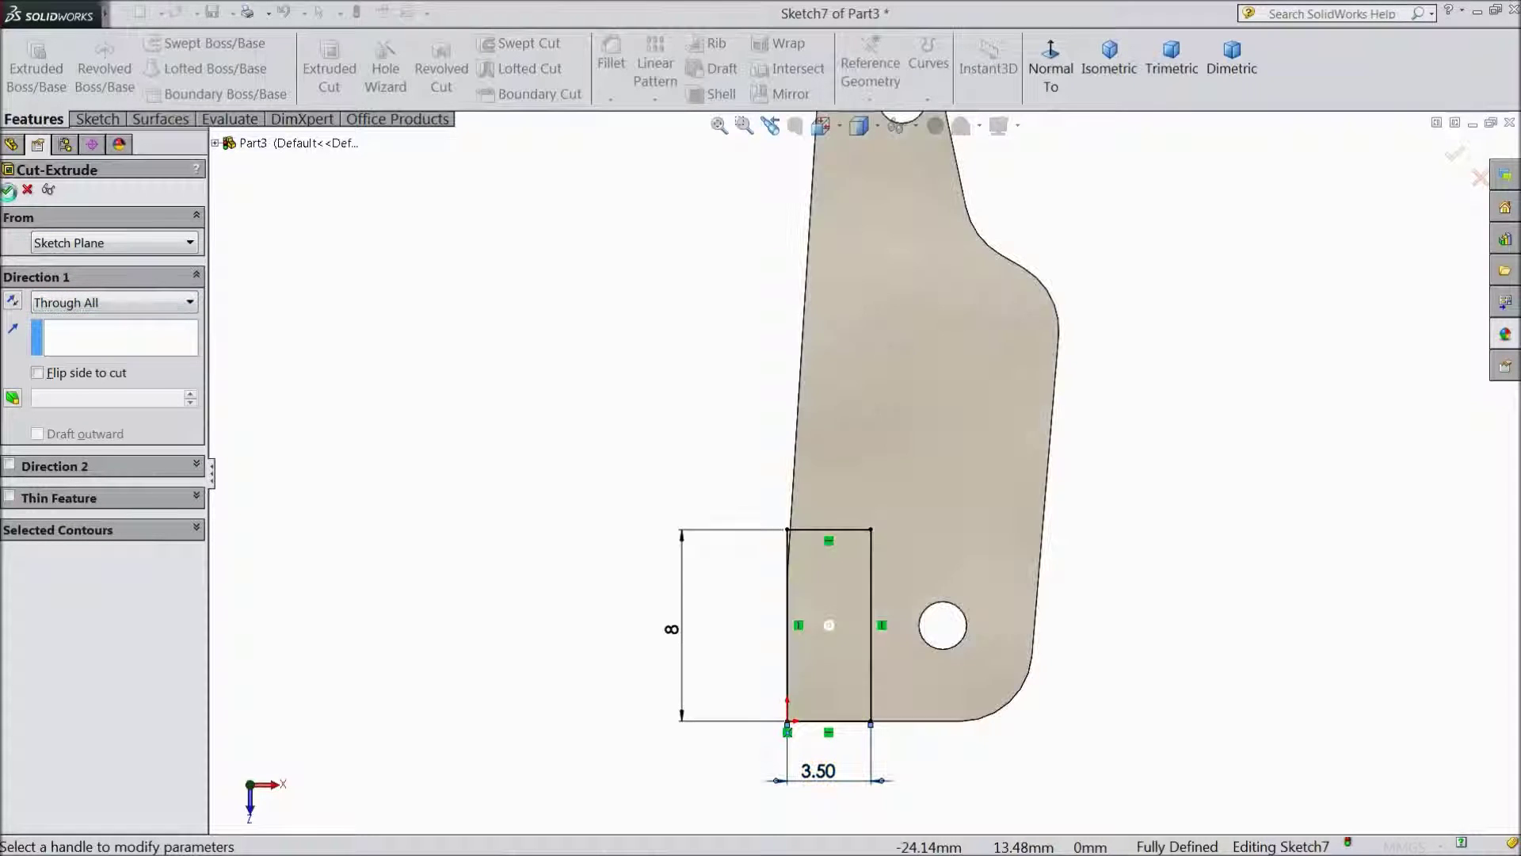
middle_click_drag(611, 749, 1002, 295)
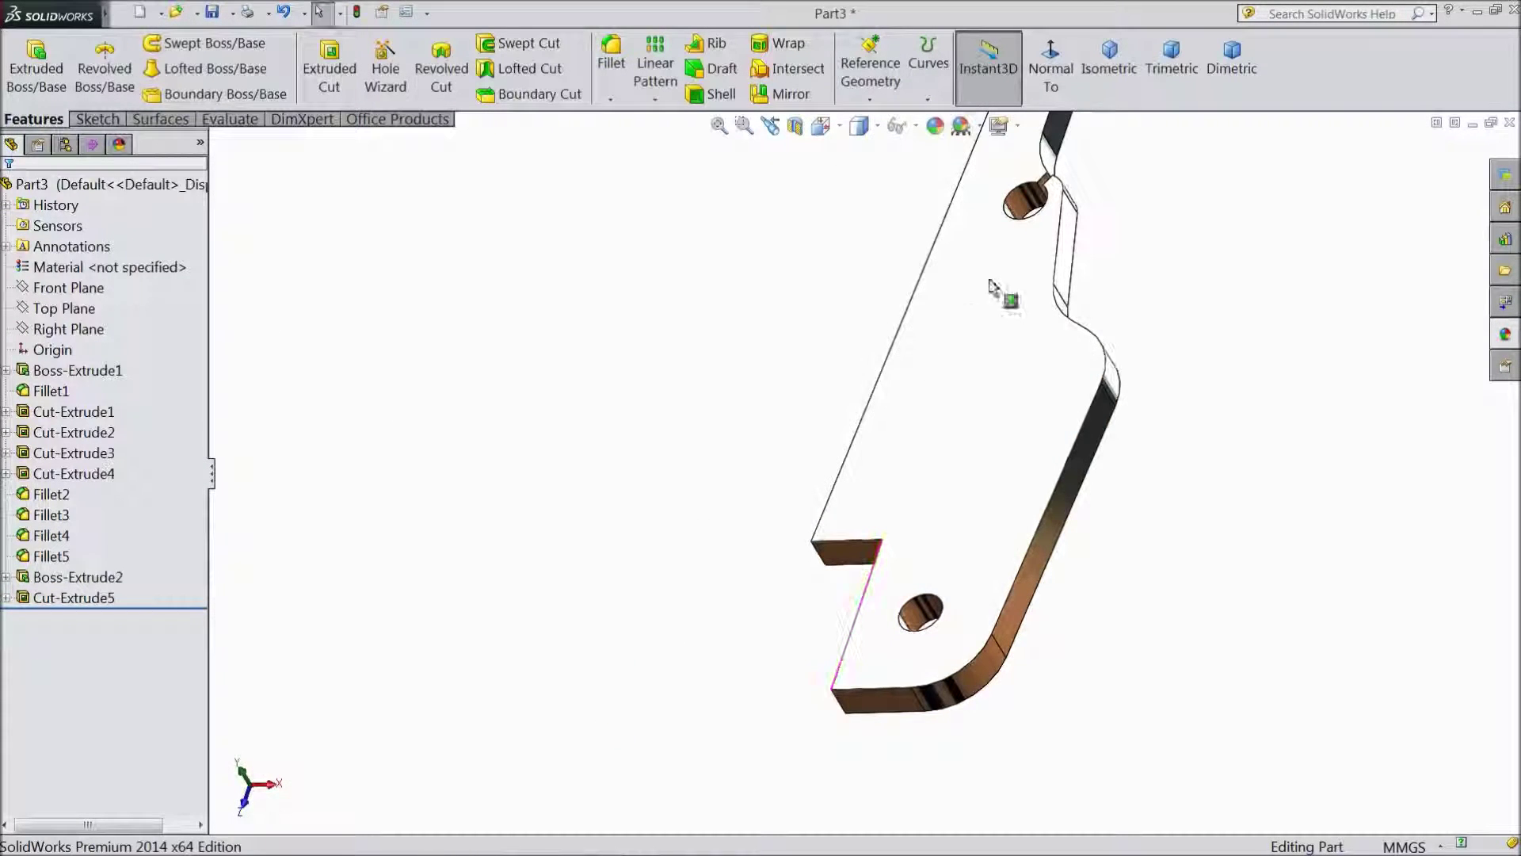
left_click(1107, 70)
middle_click_drag(839, 642, 856, 761)
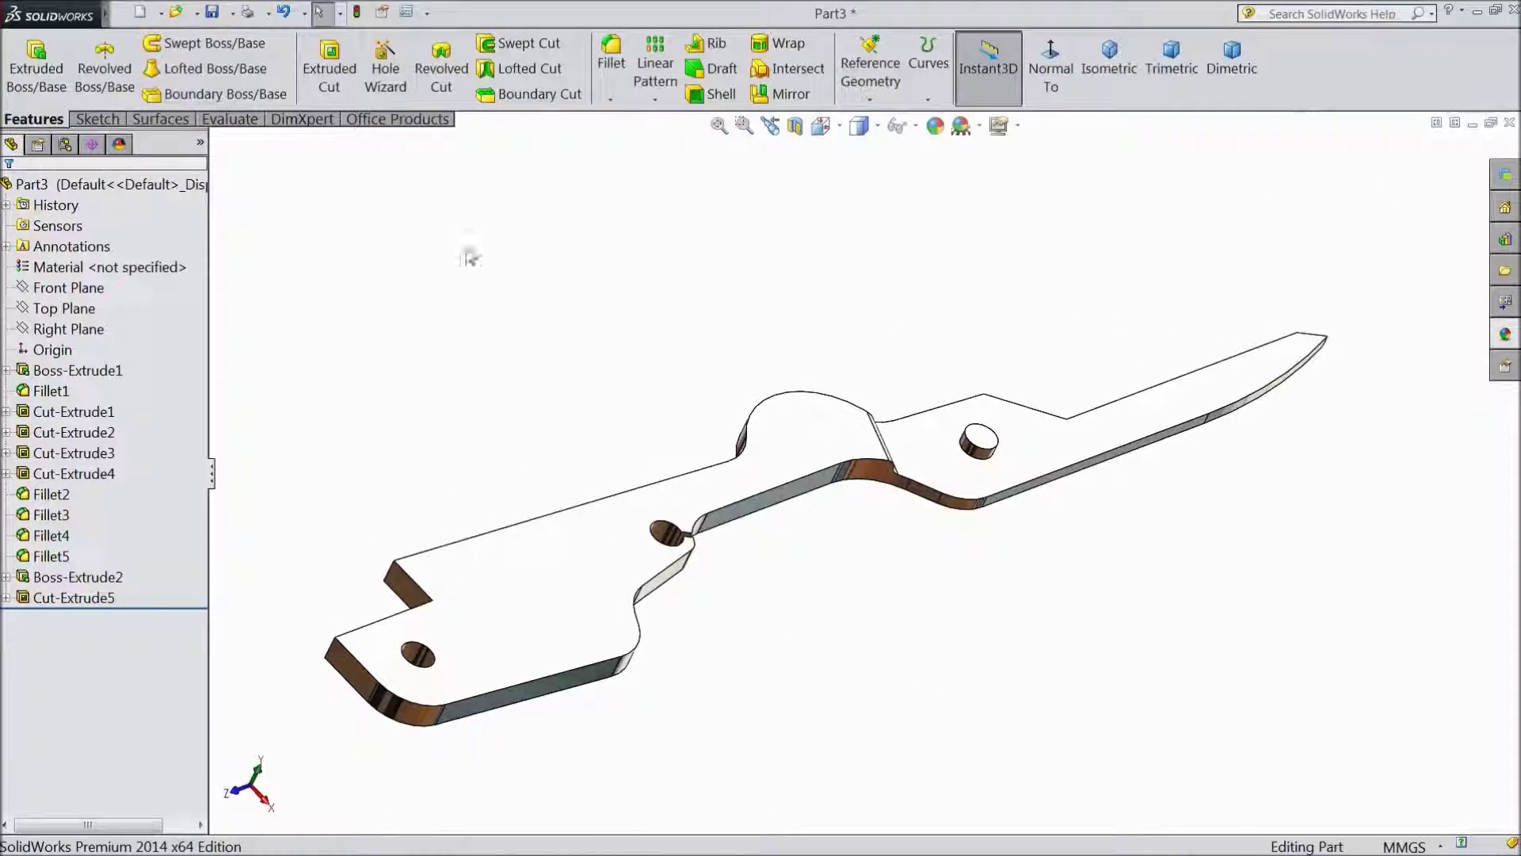
- Browse the Save As dialog to Desktop > Pocket Multi tools > files
left_click(212, 11)
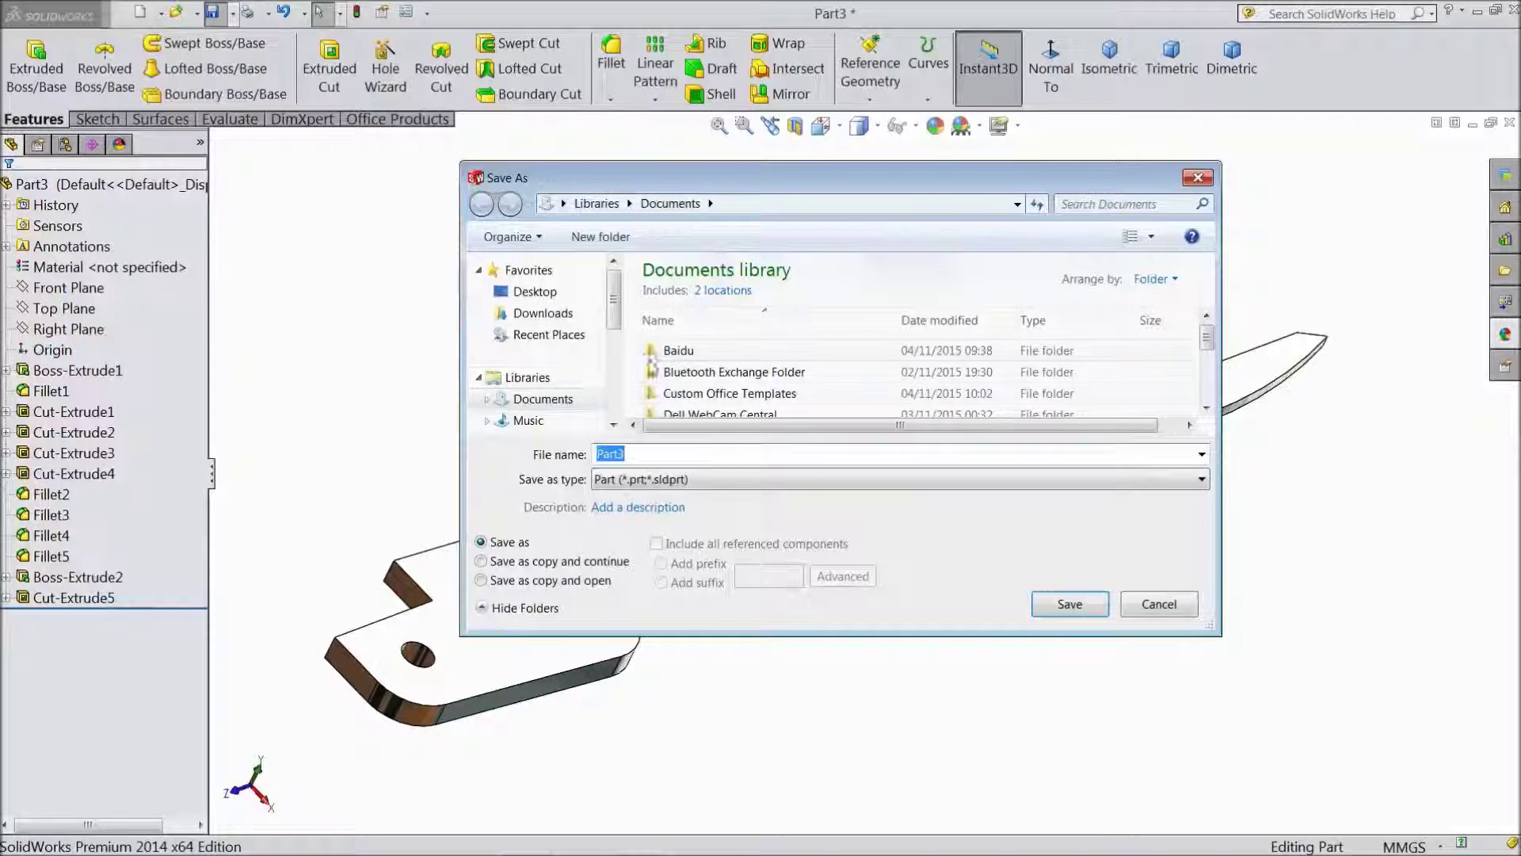
left_click(553, 299)
left_click(985, 408)
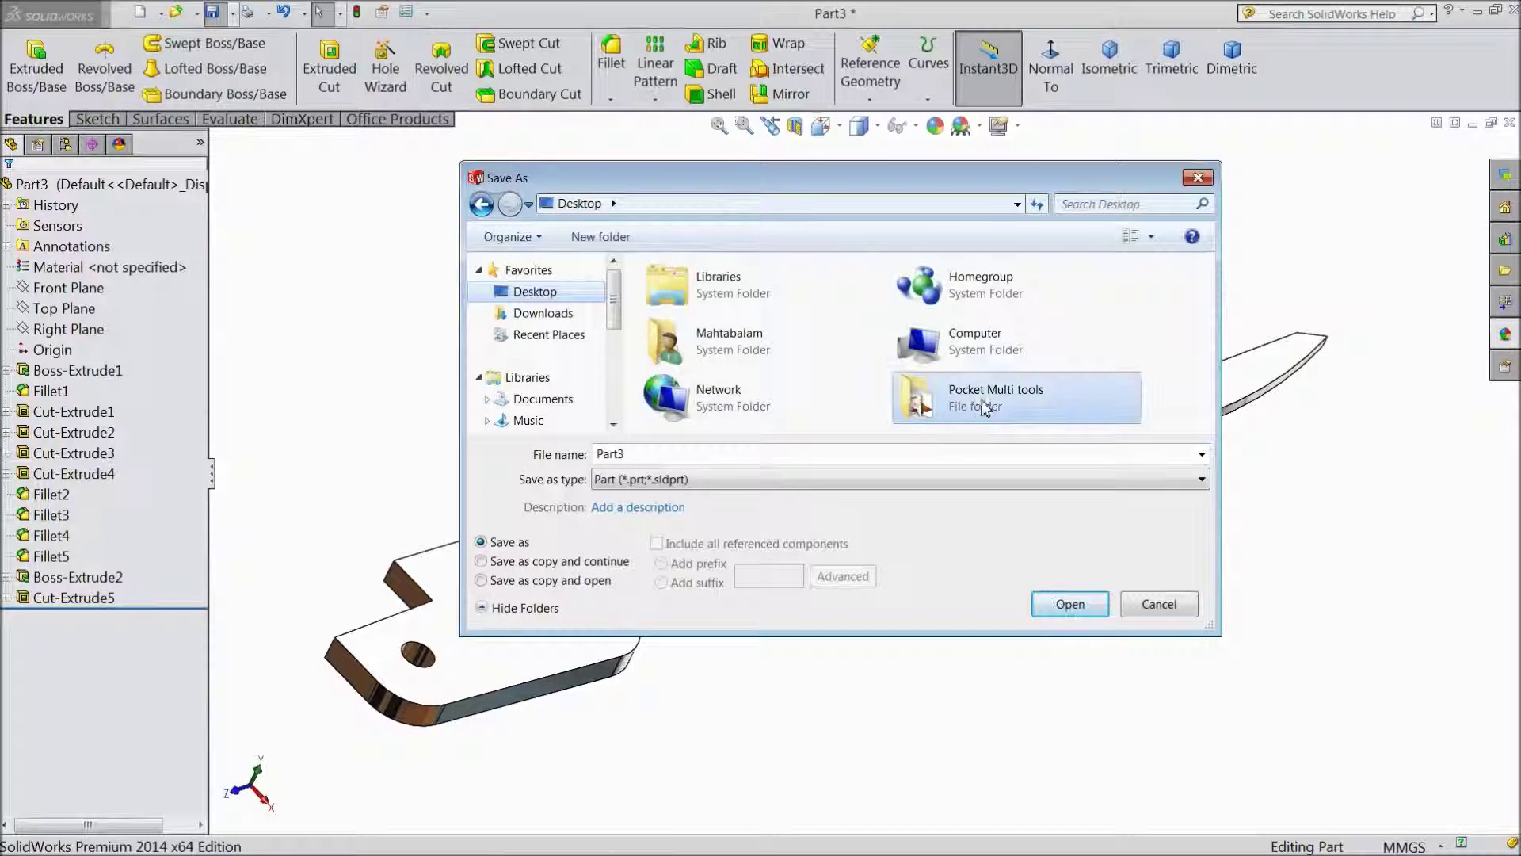
left_click(1069, 612)
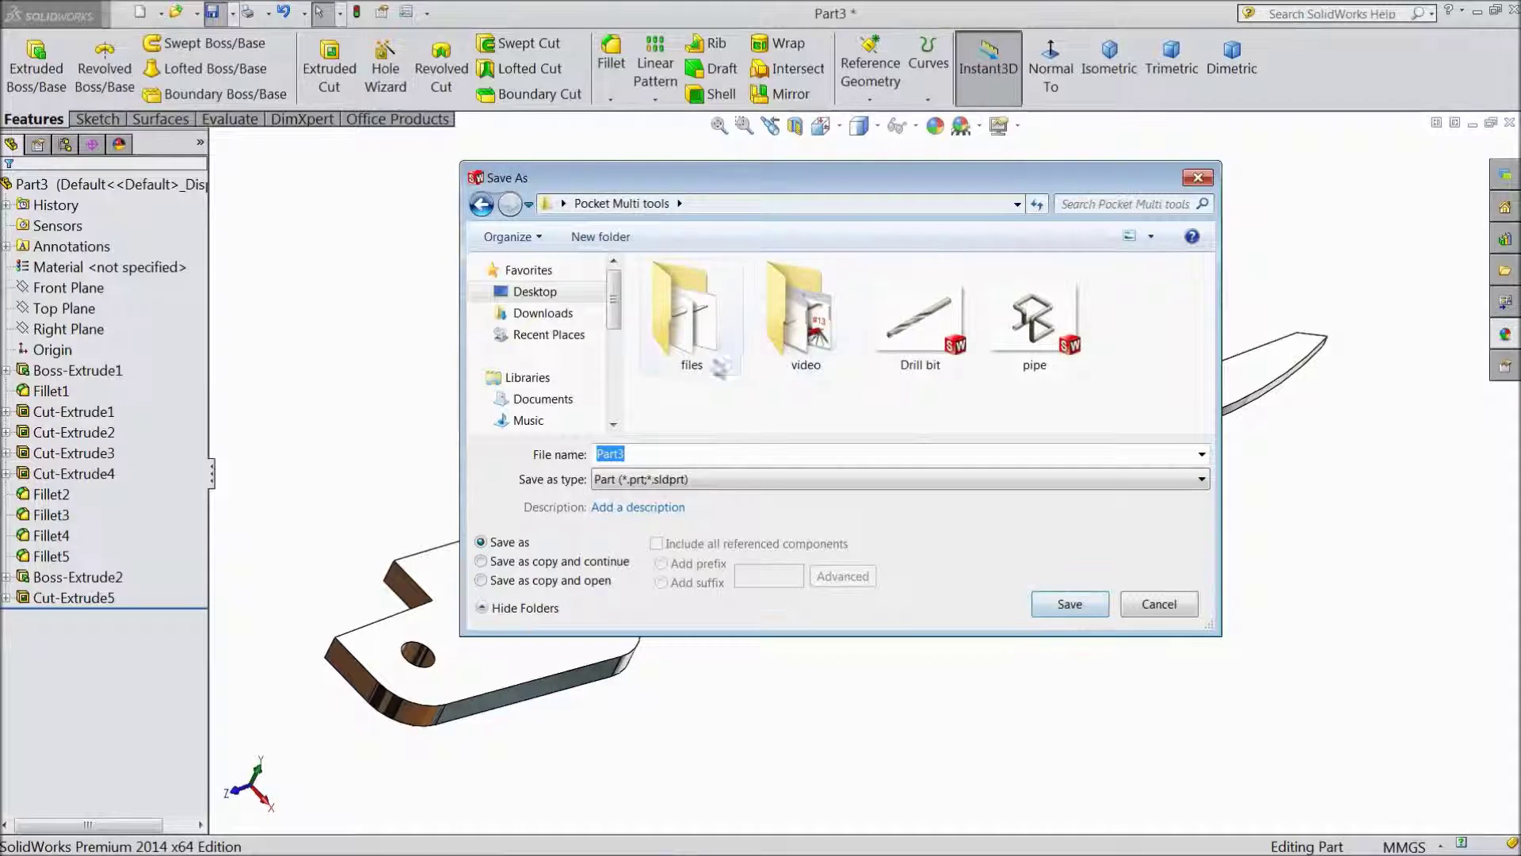
left_click(683, 352)
left_click(1071, 606)
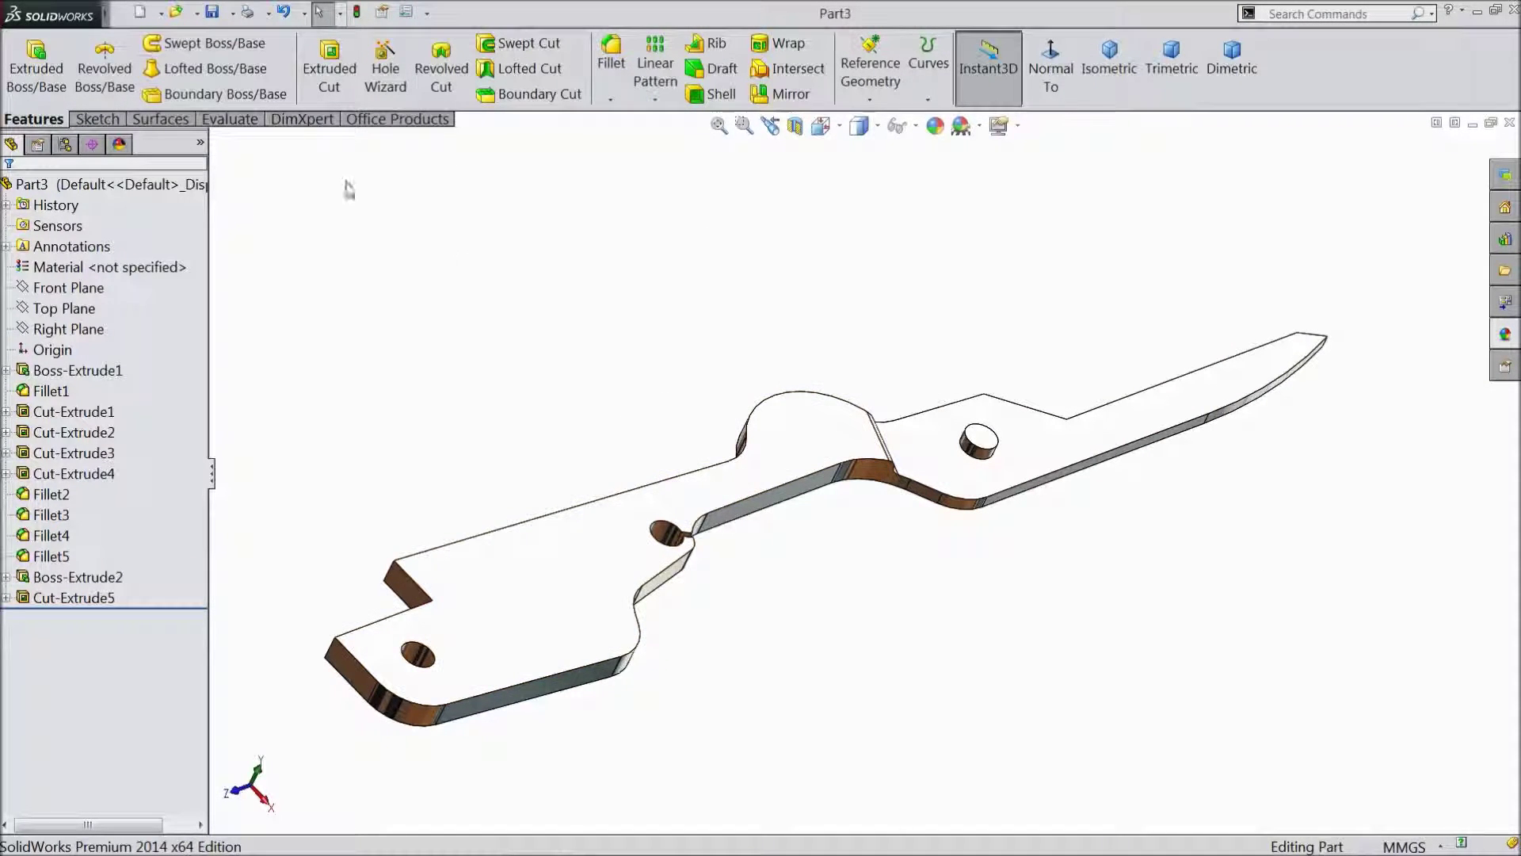
- Save the part as 'scissor arm2' in the files folder
left_click(231, 13)
left_click(252, 67)
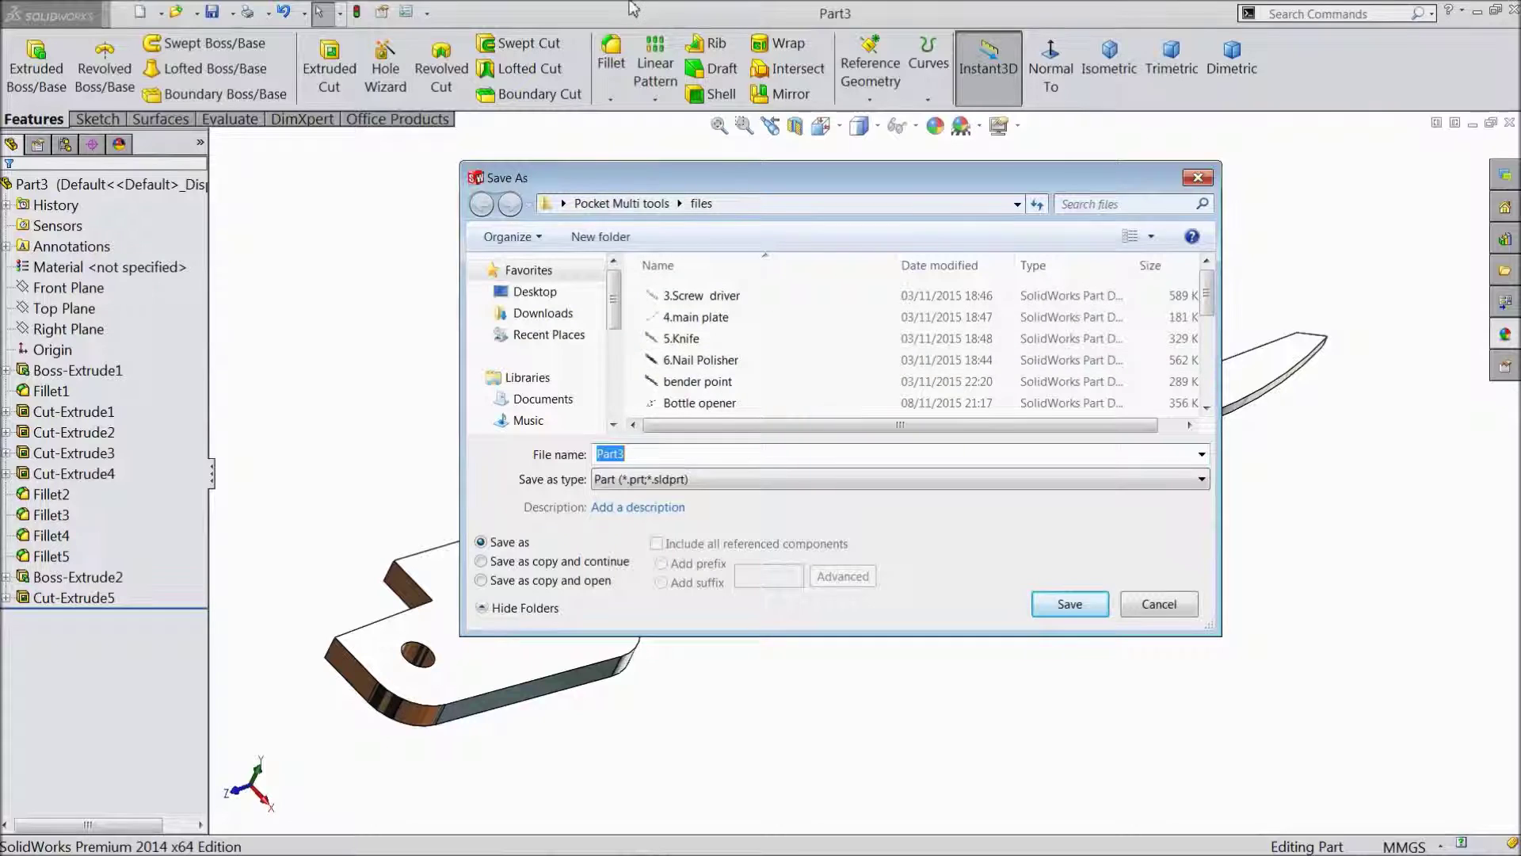
type("s")
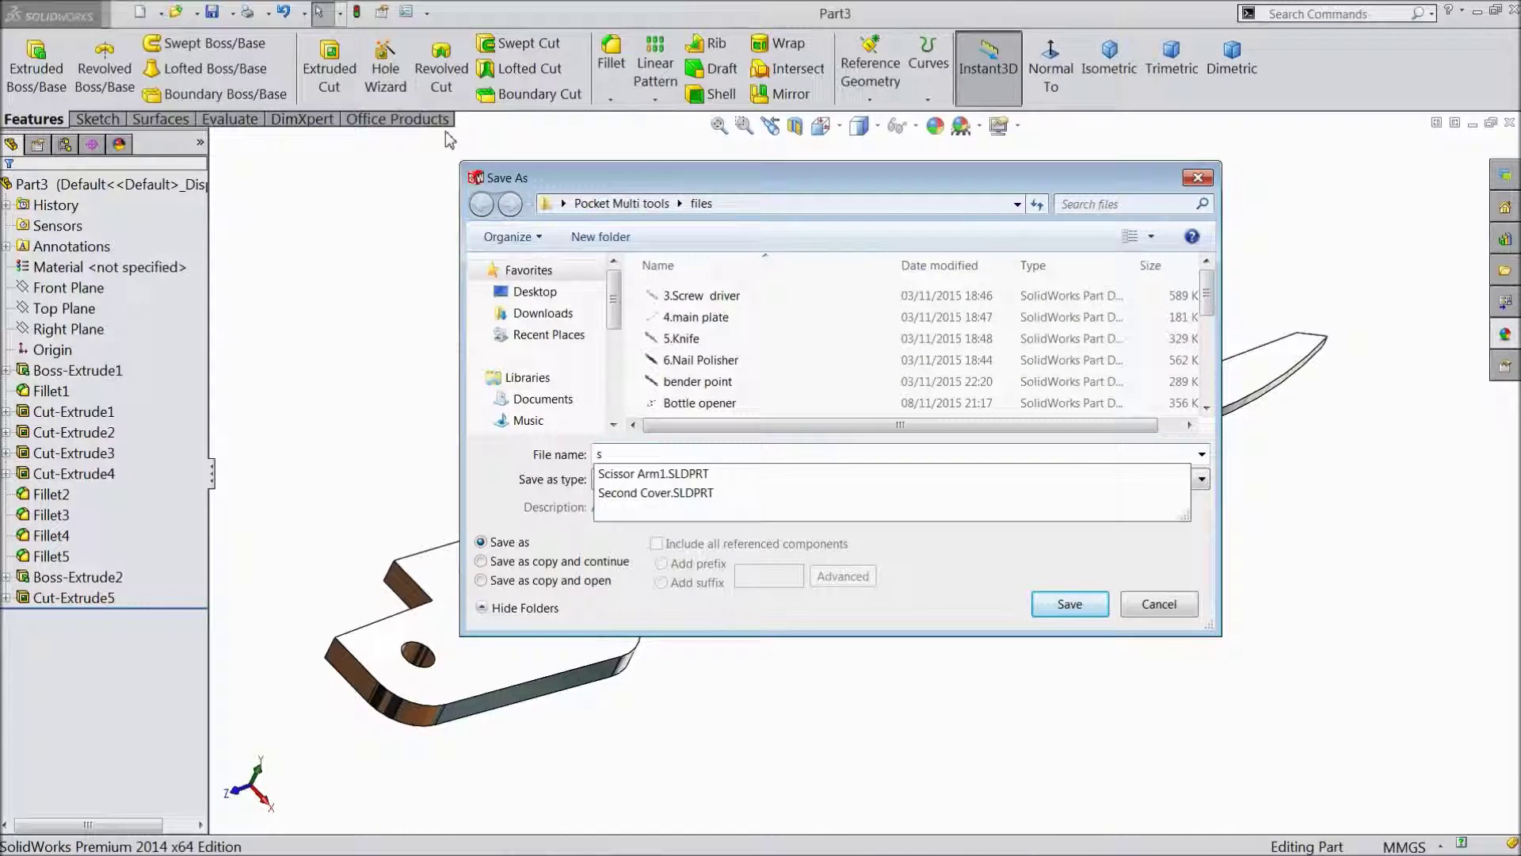
type("cissor arm2")
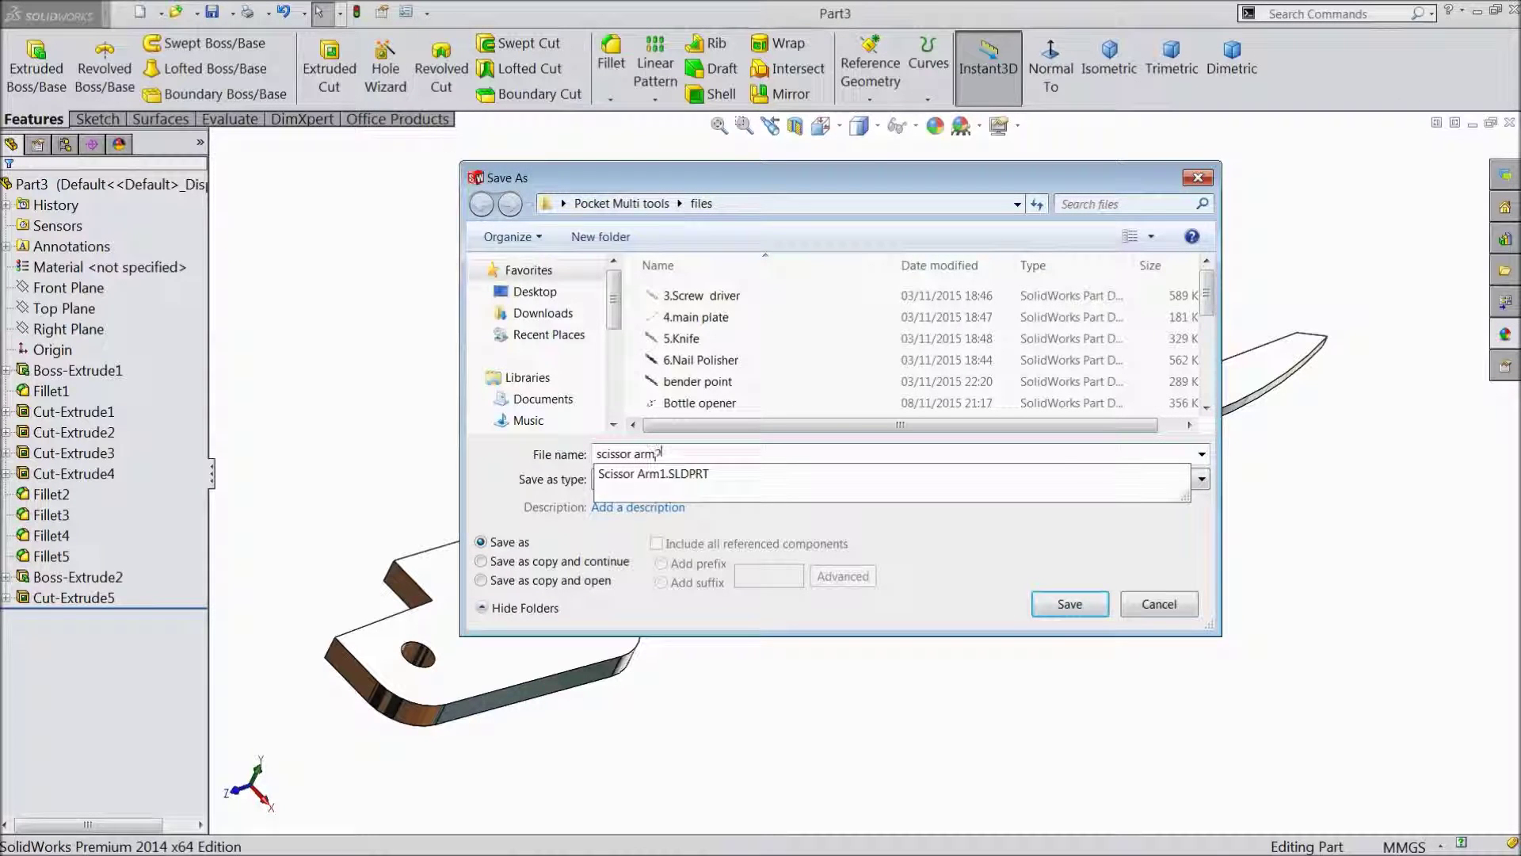
left_click(450, 140)
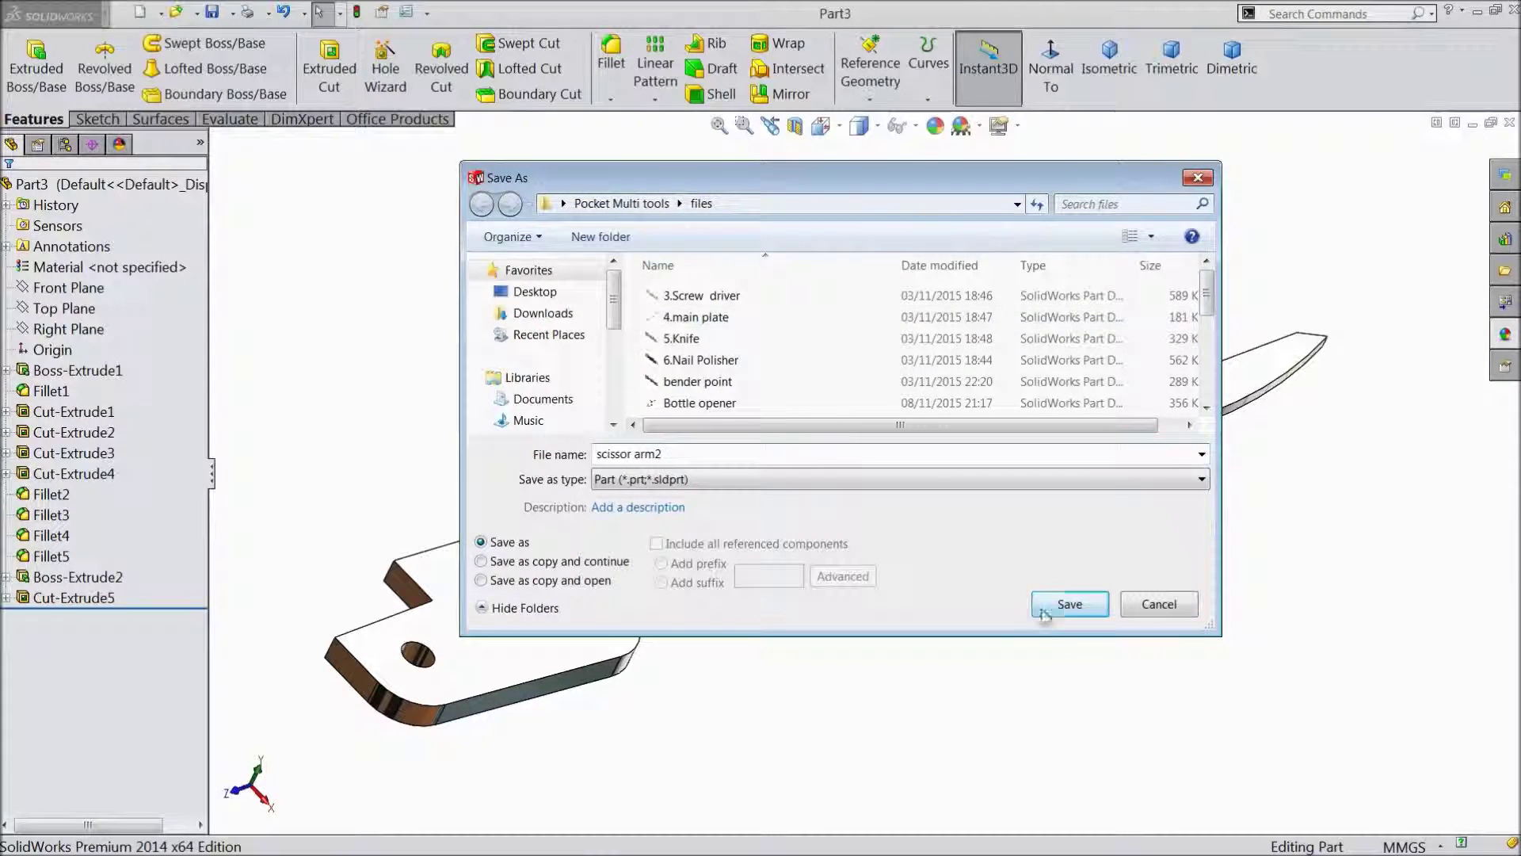
left_click(1069, 605)
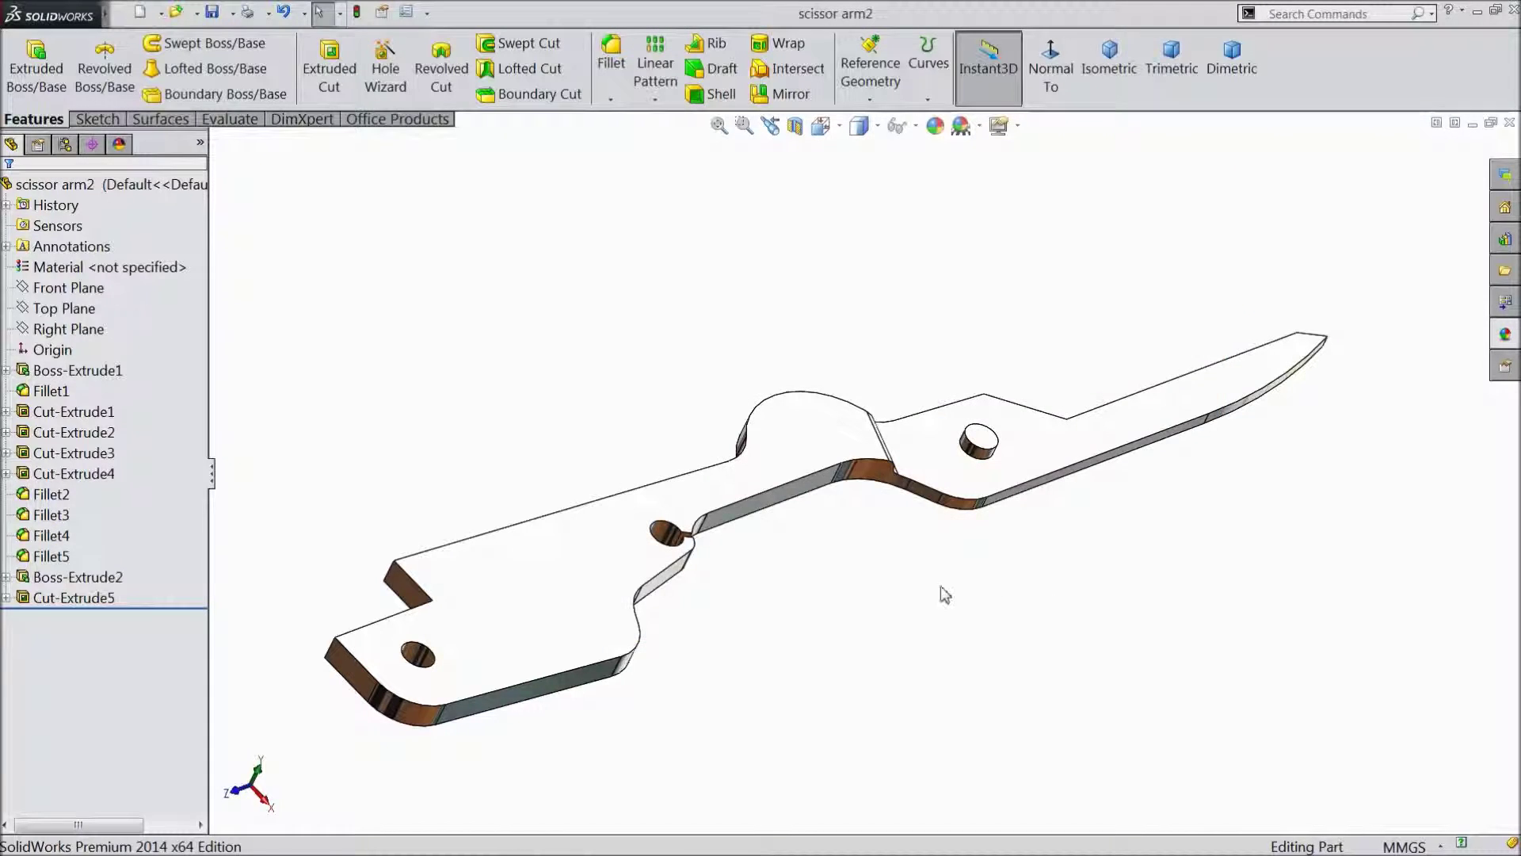